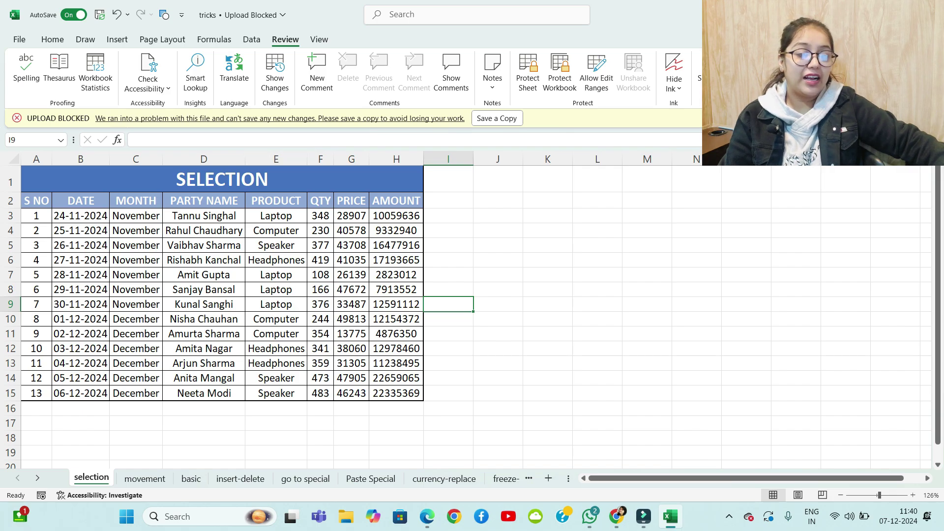
# Select the block A3:G9, then the whole SELECTION table with Ctrl+A
pyautogui.moveTo(36, 216); pyautogui.dragTo(352, 348)
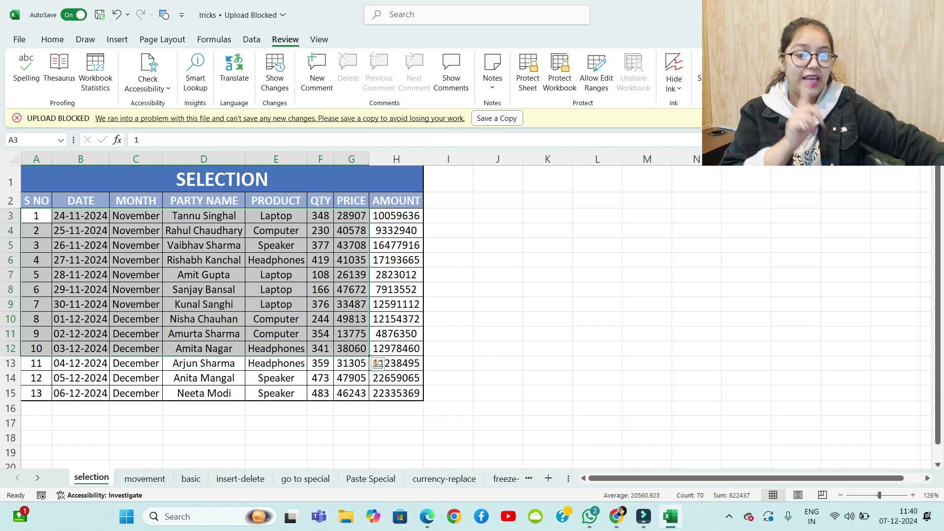
pyautogui.click(498, 334)
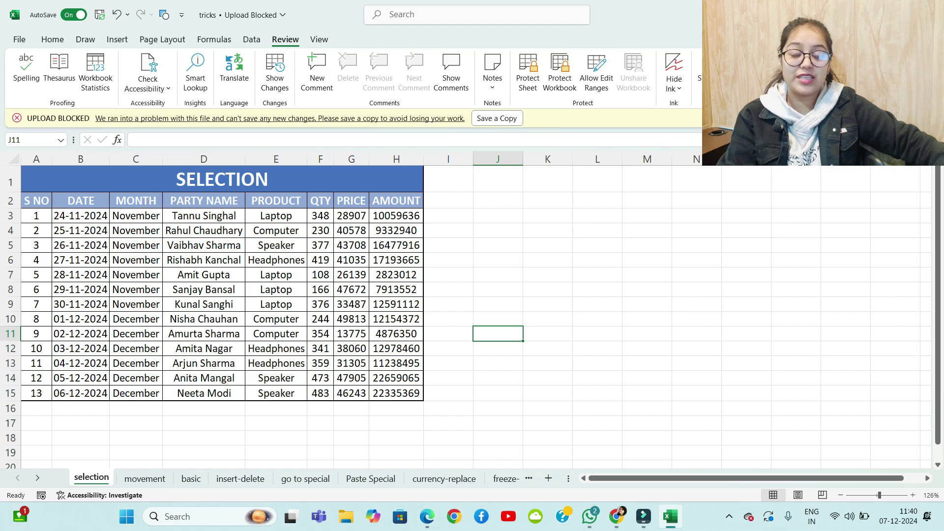
pyautogui.click(276, 289)
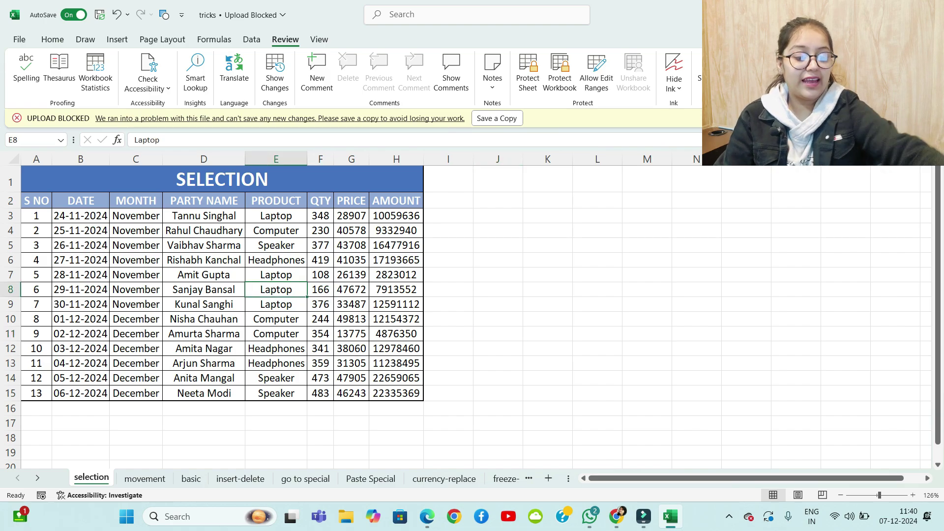
pyautogui.hotkey('ctrl', 'a')
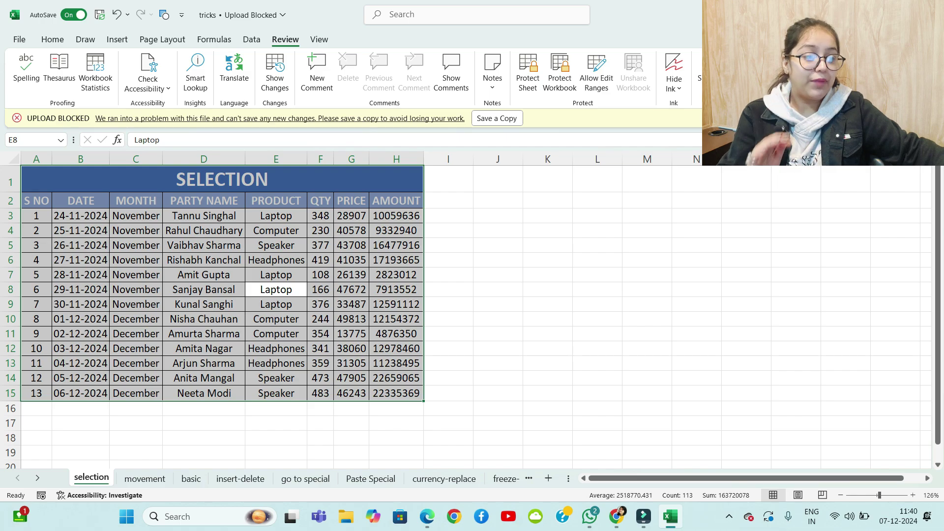
# Select all of column J with Ctrl+Space and all of row 4 with Shift+Space, then bring up the Draw tools
pyautogui.click(497, 200)
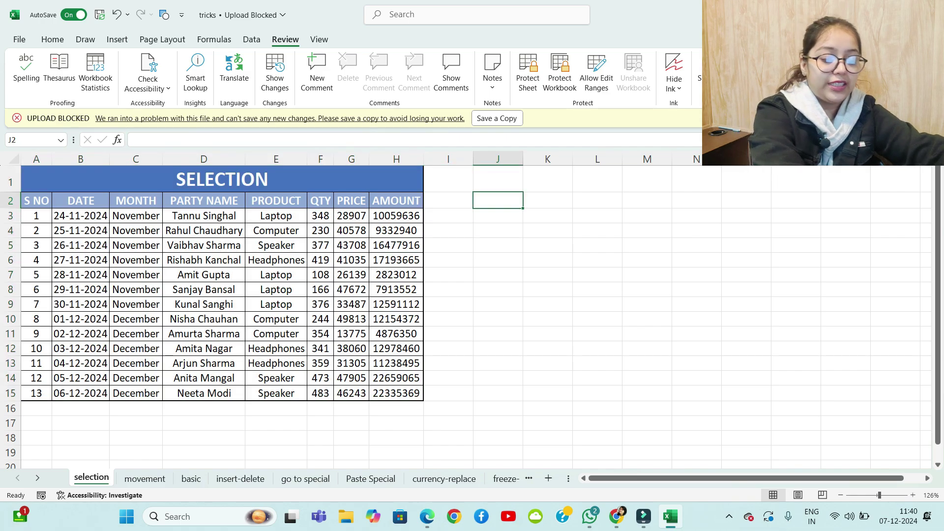
pyautogui.hotkey('ctrl', 'space')
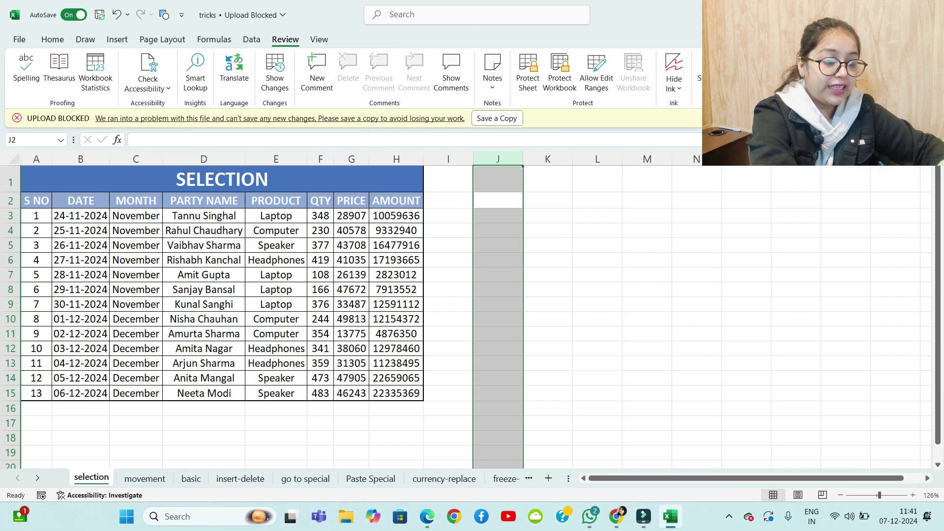
pyautogui.click(597, 231)
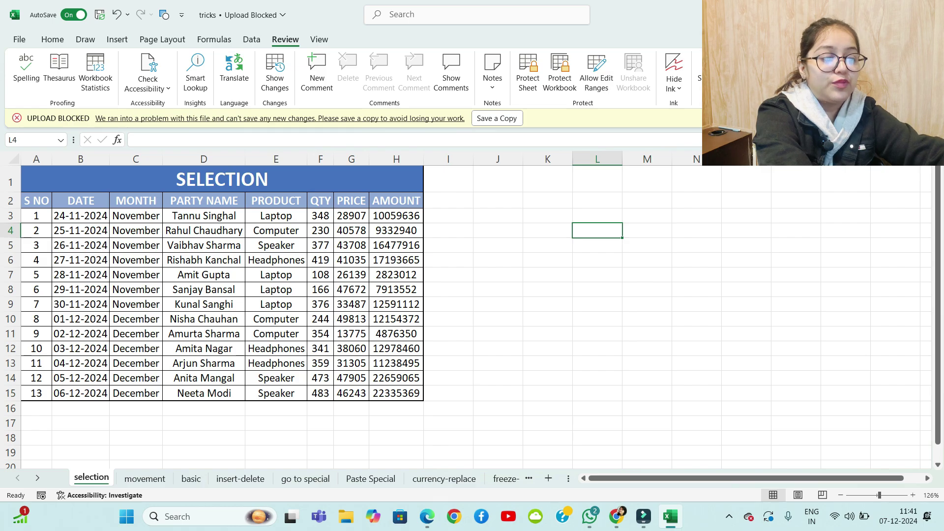
pyautogui.hotkey('shift', 'space')
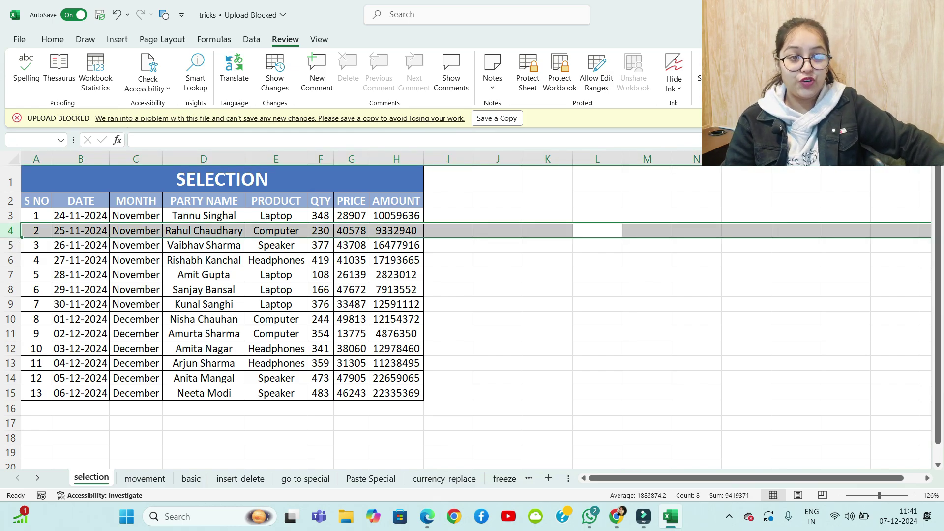
pyautogui.click(498, 304)
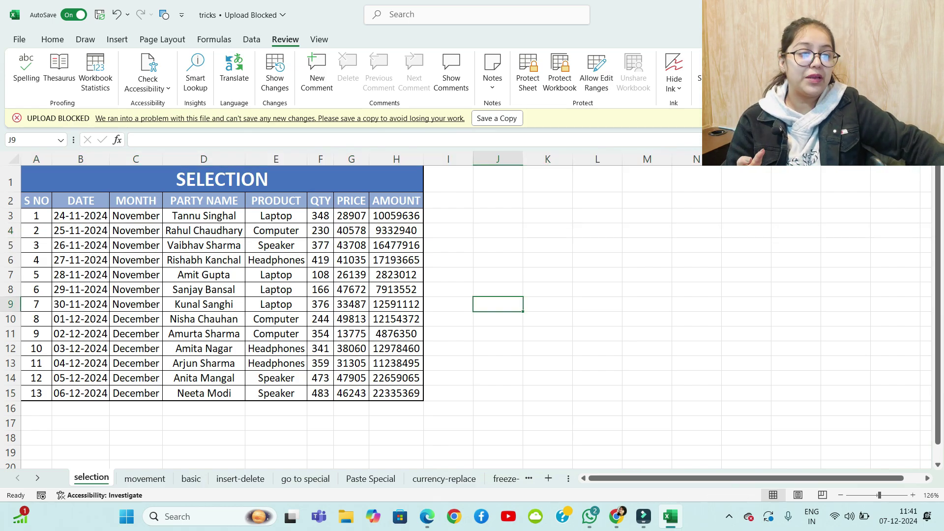
pyautogui.click(85, 39)
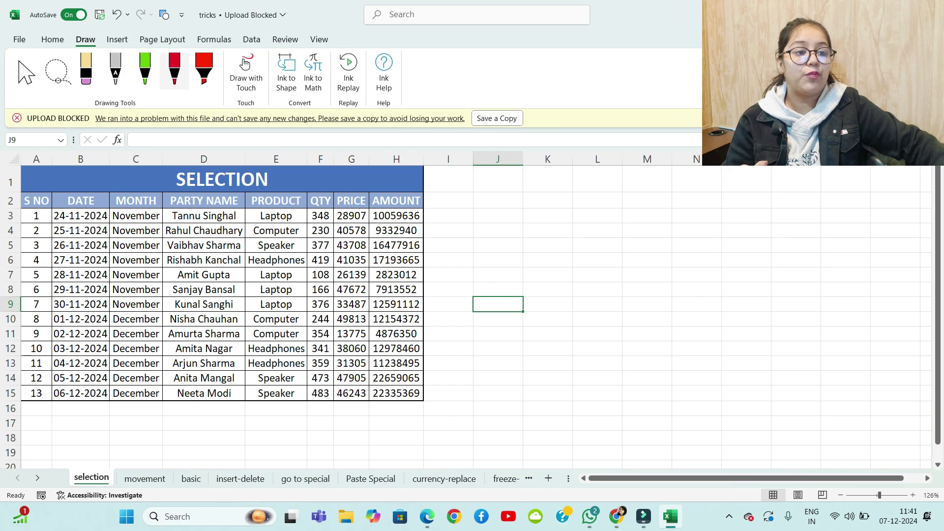
# Handwrite the heading 'Complete Selection' in red ink beside the table
pyautogui.click(245, 63)
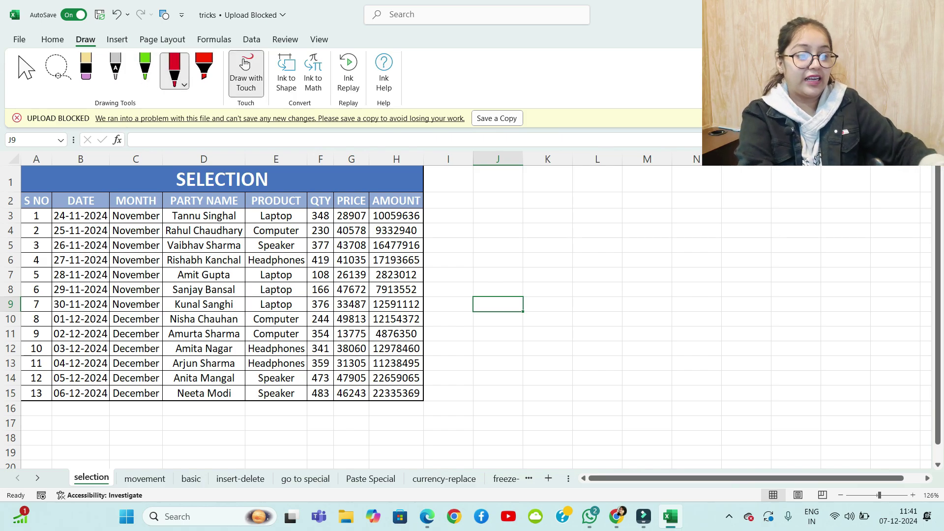
pyautogui.moveTo(479, 193)
pyautogui.mouseDown()
pyautogui.moveTo(487, 204)
pyautogui.moveTo(497, 195)
pyautogui.mouseUp()
pyautogui.moveTo(510, 193)
pyautogui.mouseDown()
pyautogui.moveTo(510, 206)
pyautogui.moveTo(523, 205)
pyautogui.mouseUp()
pyautogui.moveTo(526, 193)
pyautogui.mouseDown()
pyautogui.moveTo(532, 218)
pyautogui.moveTo(531, 206)
pyautogui.mouseUp()
pyautogui.moveTo(536, 188)
pyautogui.mouseDown()
pyautogui.moveTo(542, 206)
pyautogui.moveTo(556, 207)
pyautogui.mouseUp()
pyautogui.moveTo(561, 187)
pyautogui.mouseDown()
pyautogui.moveTo(562, 209)
pyautogui.moveTo(568, 198)
pyautogui.mouseUp()
pyautogui.moveTo(569, 203); pyautogui.dragTo(636, 201)
pyautogui.moveTo(640, 183)
pyautogui.mouseDown()
pyautogui.moveTo(642, 202)
pyautogui.moveTo(660, 202)
pyautogui.mouseUp()
pyautogui.moveTo(673, 183); pyautogui.dragTo(682, 202)
pyautogui.moveTo(695, 191); pyautogui.dragTo(679, 189)
pyautogui.moveTo(699, 201); pyautogui.dragTo(710, 199)
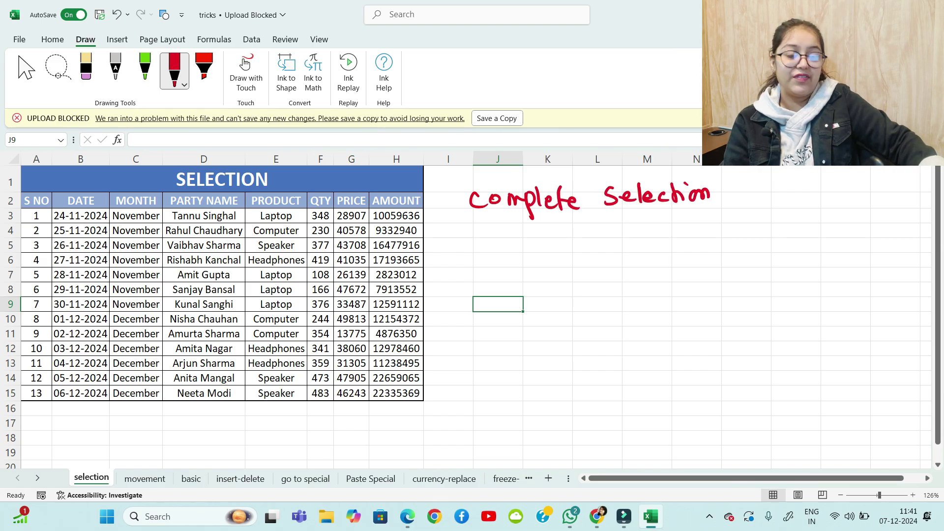
# Write the note 'All data => Ctrl A' under the heading
pyautogui.moveTo(461, 260)
pyautogui.mouseDown()
pyautogui.moveTo(475, 261)
pyautogui.moveTo(475, 251)
pyautogui.mouseUp()
pyautogui.moveTo(486, 242); pyautogui.dragTo(490, 261)
pyautogui.moveTo(515, 250); pyautogui.dragTo(522, 262)
pyautogui.moveTo(536, 250); pyautogui.dragTo(544, 261)
pyautogui.moveTo(535, 250); pyautogui.dragTo(561, 260)
pyautogui.moveTo(579, 248); pyautogui.dragTo(589, 253)
pyautogui.moveTo(584, 239); pyautogui.dragTo(587, 259)
pyautogui.moveTo(644, 247); pyautogui.dragTo(654, 261)
pyautogui.moveTo(661, 252)
pyautogui.mouseDown()
pyautogui.moveTo(678, 246)
pyautogui.moveTo(680, 263)
pyautogui.mouseUp()
pyautogui.moveTo(651, 249); pyautogui.dragTo(668, 249)
pyautogui.moveTo(698, 260)
pyautogui.mouseDown()
pyautogui.moveTo(711, 261)
pyautogui.moveTo(707, 242)
pyautogui.mouseUp()
pyautogui.moveTo(471, 289); pyautogui.dragTo(472, 315)
# Write the note 'Row => Shift Space' below it
pyautogui.moveTo(470, 290); pyautogui.dragTo(489, 315)
pyautogui.moveTo(496, 303); pyautogui.dragTo(519, 300)
pyautogui.moveTo(599, 302); pyautogui.dragTo(610, 301)
pyautogui.moveTo(599, 306); pyautogui.dragTo(610, 305)
pyautogui.moveTo(608, 290); pyautogui.dragTo(609, 310)
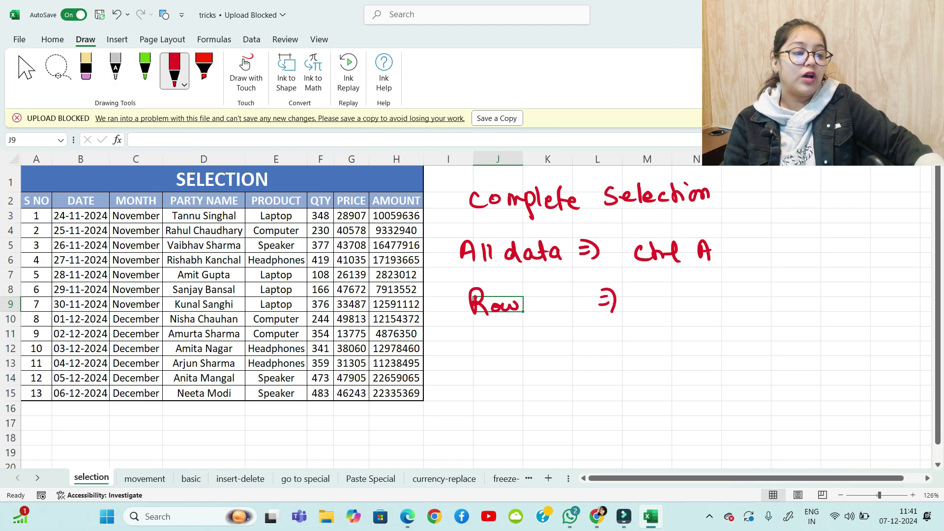
pyautogui.moveTo(671, 295)
pyautogui.mouseDown()
pyautogui.moveTo(659, 311)
pyautogui.moveTo(682, 310)
pyautogui.mouseUp()
pyautogui.moveTo(682, 303); pyautogui.dragTo(698, 310)
pyautogui.moveTo(707, 291)
pyautogui.mouseDown()
pyautogui.moveTo(704, 325)
pyautogui.moveTo(713, 298)
pyautogui.mouseUp()
pyautogui.moveTo(713, 289); pyautogui.dragTo(716, 315)
pyautogui.moveTo(759, 287)
pyautogui.mouseDown()
pyautogui.moveTo(746, 309)
pyautogui.moveTo(765, 315)
pyautogui.mouseUp()
pyautogui.moveTo(762, 292)
pyautogui.mouseDown()
pyautogui.moveTo(763, 301)
pyautogui.moveTo(797, 299)
pyautogui.mouseUp()
pyautogui.moveTo(802, 294); pyautogui.dragTo(814, 297)
# Write the note 'column => Ctrl space' below the row note
pyautogui.moveTo(488, 340)
pyautogui.mouseDown()
pyautogui.moveTo(478, 343)
pyautogui.moveTo(488, 352)
pyautogui.mouseUp()
pyautogui.moveTo(501, 341); pyautogui.dragTo(514, 353)
pyautogui.moveTo(520, 342)
pyautogui.mouseDown()
pyautogui.moveTo(528, 352)
pyautogui.moveTo(570, 350)
pyautogui.mouseUp()
pyautogui.moveTo(627, 336); pyautogui.dragTo(637, 336)
pyautogui.moveTo(628, 343)
pyautogui.mouseDown()
pyautogui.moveTo(637, 342)
pyautogui.moveTo(631, 348)
pyautogui.mouseUp()
pyautogui.moveTo(673, 335); pyautogui.dragTo(676, 350)
pyautogui.moveTo(685, 333); pyautogui.dragTo(704, 350)
pyautogui.moveTo(706, 333)
pyautogui.mouseDown()
pyautogui.moveTo(713, 351)
pyautogui.moveTo(749, 357)
pyautogui.mouseUp()
pyautogui.moveTo(749, 339); pyautogui.dragTo(758, 344)
pyautogui.moveTo(763, 336); pyautogui.dragTo(773, 345)
pyautogui.moveTo(784, 335)
pyautogui.mouseDown()
pyautogui.moveTo(781, 345)
pyautogui.moveTo(794, 344)
pyautogui.mouseUp()
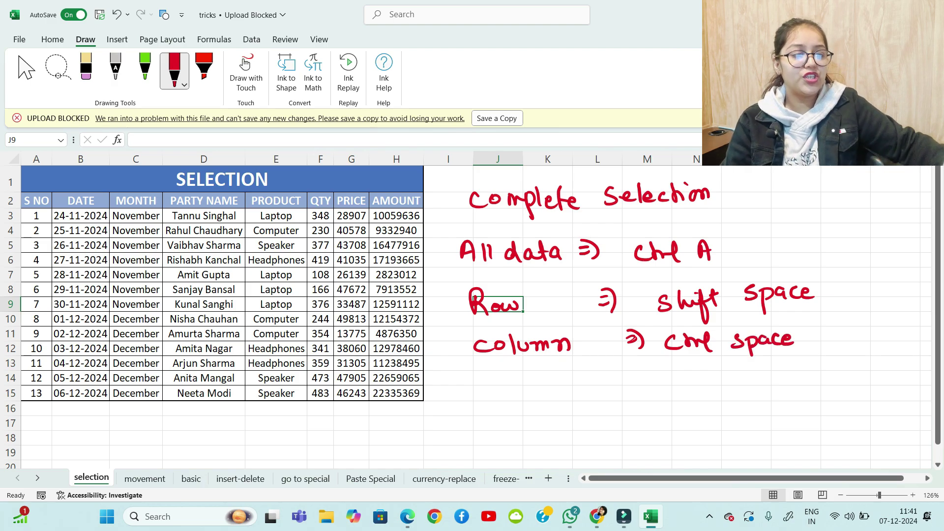
pyautogui.click(80, 246)
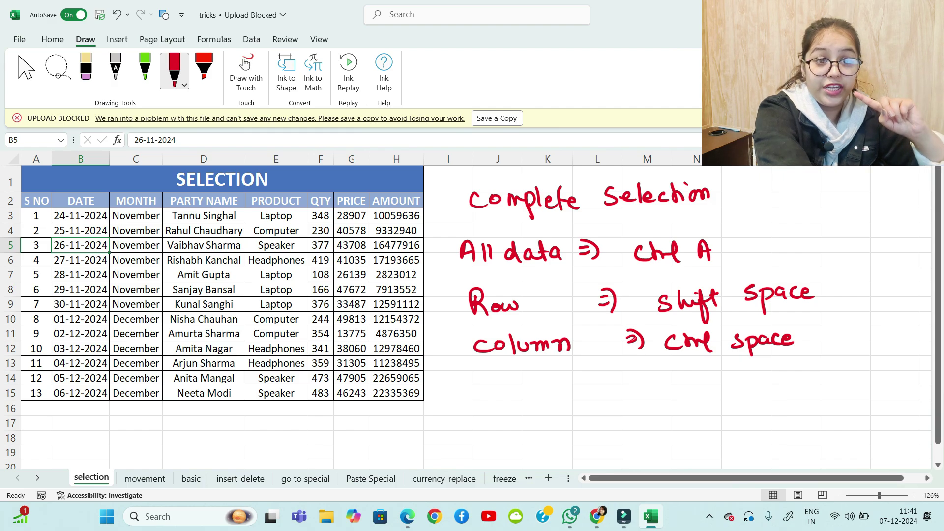
# Extend the selection from B5 across row 5 to H5 with Ctrl+Shift+Right
pyautogui.hotkey('ctrl', 'shift', 'Right')
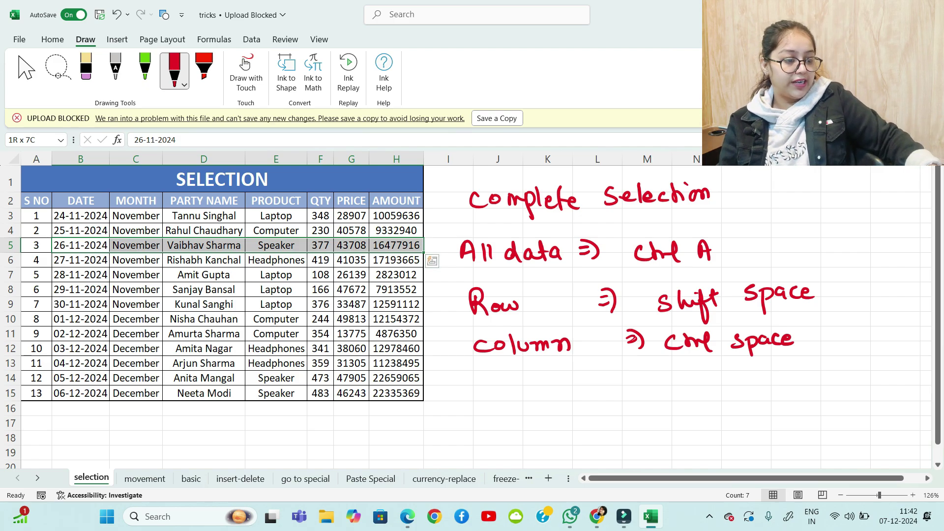
# Handwrite 'Single Click => Ctrl Shift →↑↓←' under the column note
pyautogui.moveTo(478, 385)
pyautogui.mouseDown()
pyautogui.moveTo(468, 406)
pyautogui.moveTo(514, 405)
pyautogui.moveTo(525, 419)
pyautogui.mouseUp()
pyautogui.moveTo(533, 386)
pyautogui.mouseDown()
pyautogui.moveTo(531, 404)
pyautogui.moveTo(584, 392)
pyautogui.moveTo(592, 402)
pyautogui.mouseUp()
pyautogui.moveTo(597, 383); pyautogui.dragTo(608, 402)
pyautogui.moveTo(621, 393); pyautogui.dragTo(618, 403)
pyautogui.moveTo(638, 390)
pyautogui.mouseDown()
pyautogui.moveTo(639, 403)
pyautogui.moveTo(652, 397)
pyautogui.mouseUp()
pyautogui.moveTo(648, 384); pyautogui.dragTo(649, 401)
pyautogui.moveTo(723, 391)
pyautogui.mouseDown()
pyautogui.moveTo(722, 406)
pyautogui.moveTo(732, 406)
pyautogui.mouseUp()
pyautogui.moveTo(742, 384)
pyautogui.mouseDown()
pyautogui.moveTo(744, 405)
pyautogui.moveTo(786, 405)
pyautogui.moveTo(794, 417)
pyautogui.mouseUp()
pyautogui.moveTo(789, 399)
pyautogui.mouseDown()
pyautogui.moveTo(805, 396)
pyautogui.moveTo(783, 404)
pyautogui.mouseUp()
pyautogui.moveTo(805, 386)
pyautogui.mouseDown()
pyautogui.moveTo(806, 404)
pyautogui.moveTo(847, 393)
pyautogui.moveTo(831, 400)
pyautogui.moveTo(860, 405)
pyautogui.moveTo(866, 394)
pyautogui.moveTo(877, 406)
pyautogui.moveTo(887, 396)
pyautogui.mouseUp()
pyautogui.moveTo(899, 389); pyautogui.dragTo(902, 404)
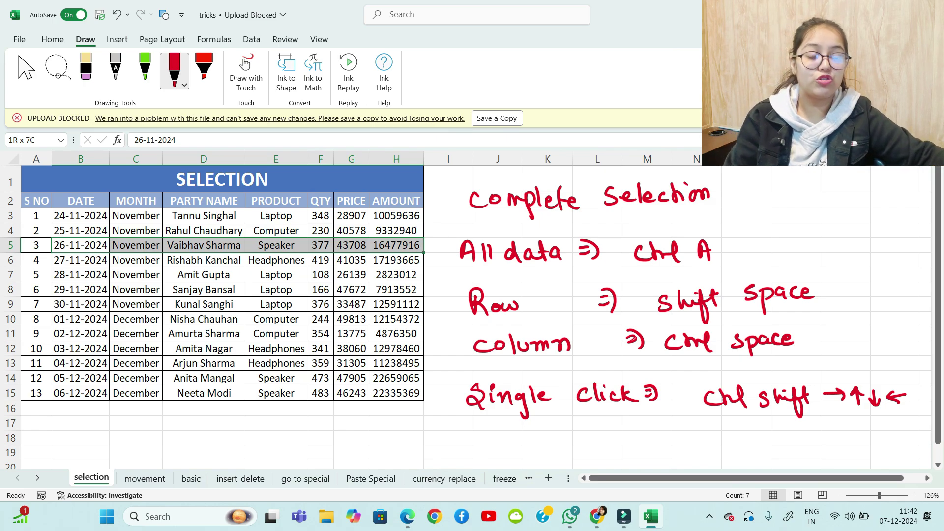
# Select row 6 from A6 using Shift+Right and Ctrl+Shift+Right, finishing at A6:E6
pyautogui.press('Down')
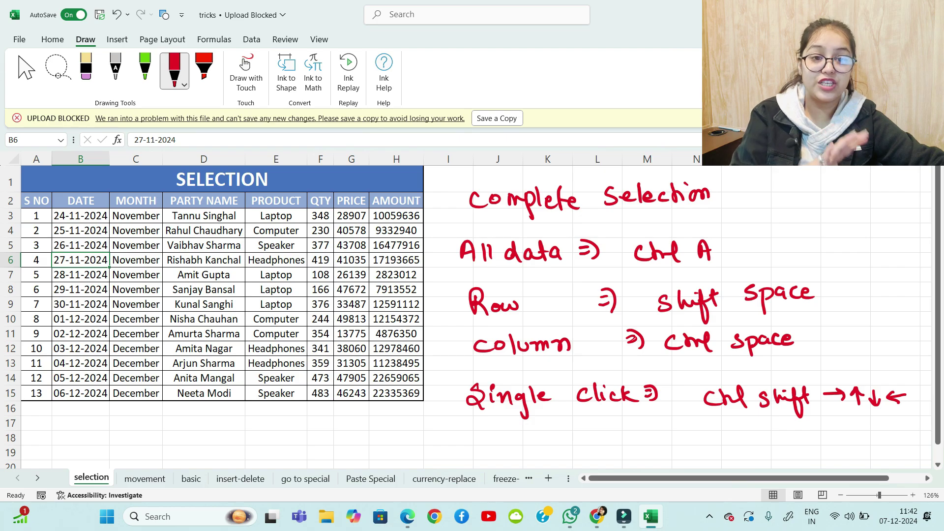
pyautogui.press('Left')
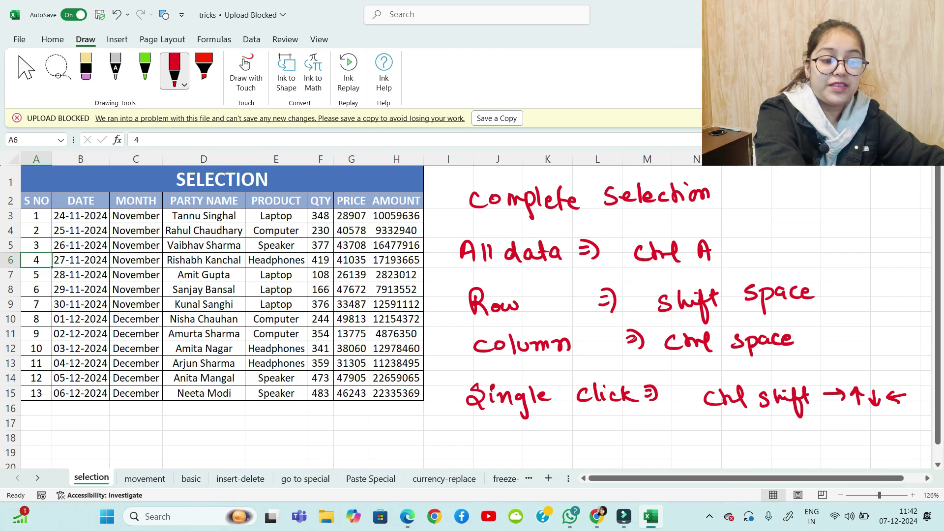
pyautogui.hotkey('shift', 'Right')
pyautogui.hotkey('shift', 'Right')
pyautogui.hotkey('shift', 'Right')
pyautogui.hotkey('shift', 'Right')
pyautogui.hotkey('shift', 'Right')
pyautogui.hotkey('shift', 'Right')
pyautogui.hotkey('shift', 'Right')
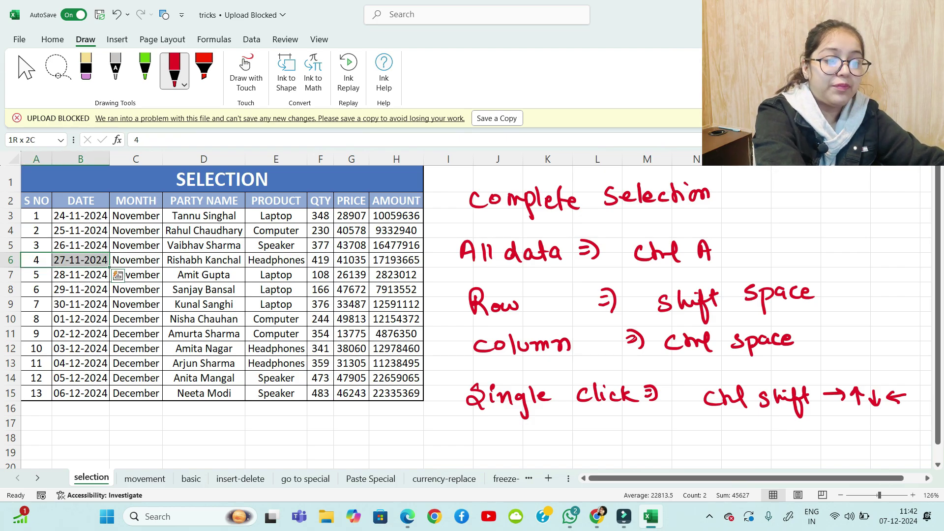
pyautogui.hotkey('shift', 'Right')
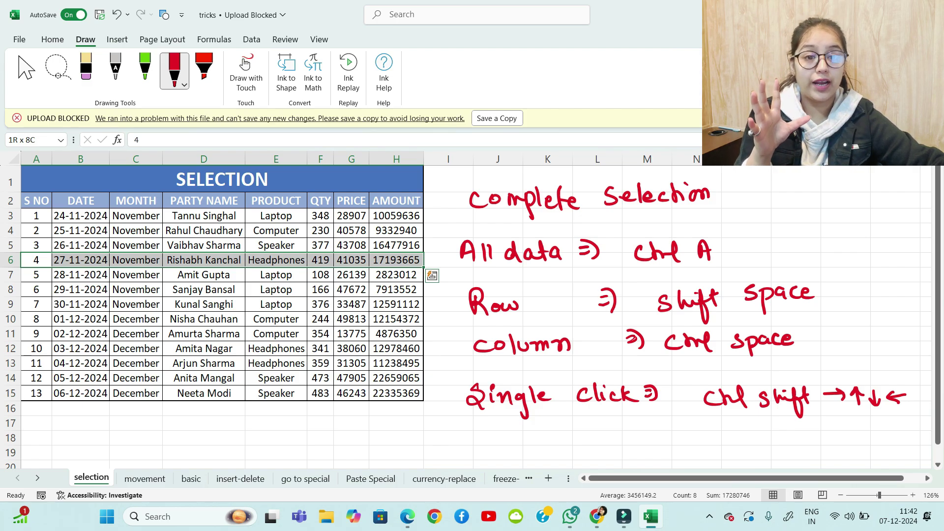
pyautogui.hotkey('ctrl', 'shift', 'Left')
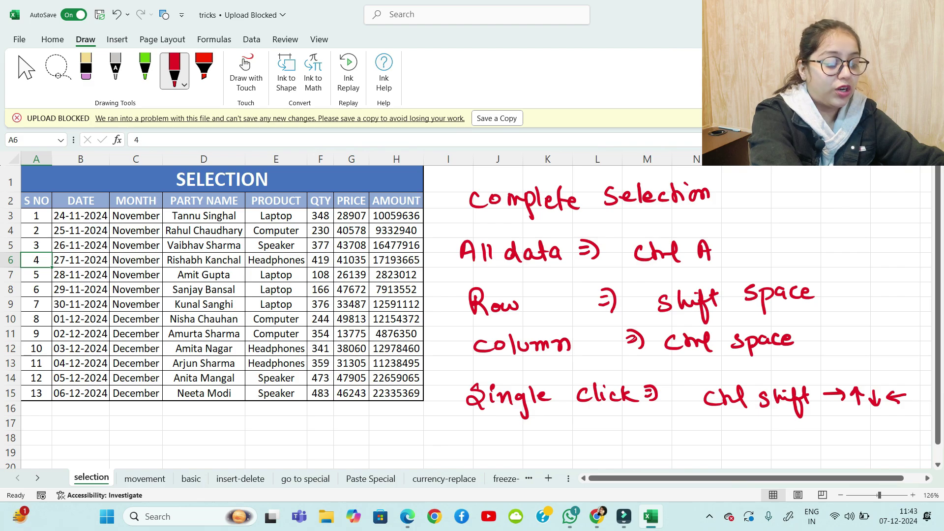
pyautogui.hotkey('ctrl', 'shift', 'Right')
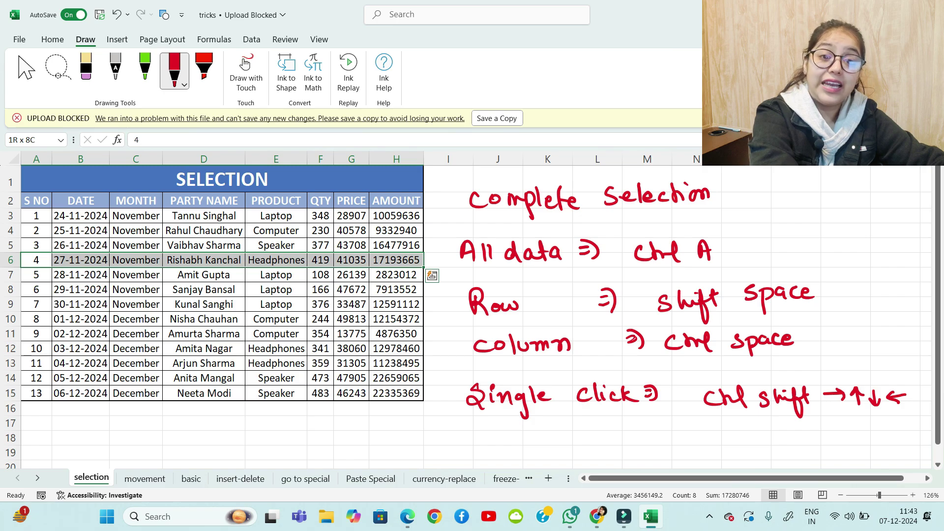
pyautogui.hotkey('ctrl', 'shift', 'Left')
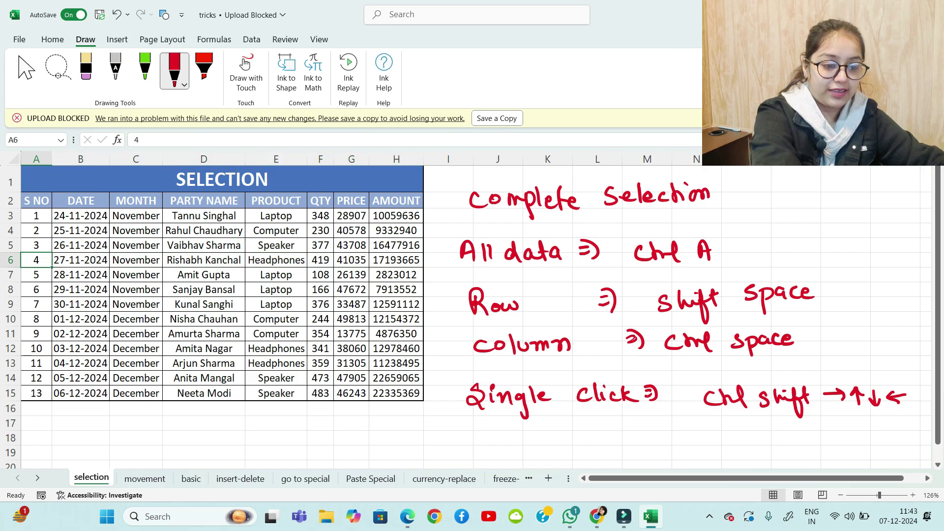
pyautogui.hotkey('ctrl', 'shift', 'Right')
pyautogui.hotkey('shift', 'Left')
pyautogui.hotkey('shift', 'Left')
pyautogui.hotkey('shift', 'Left')
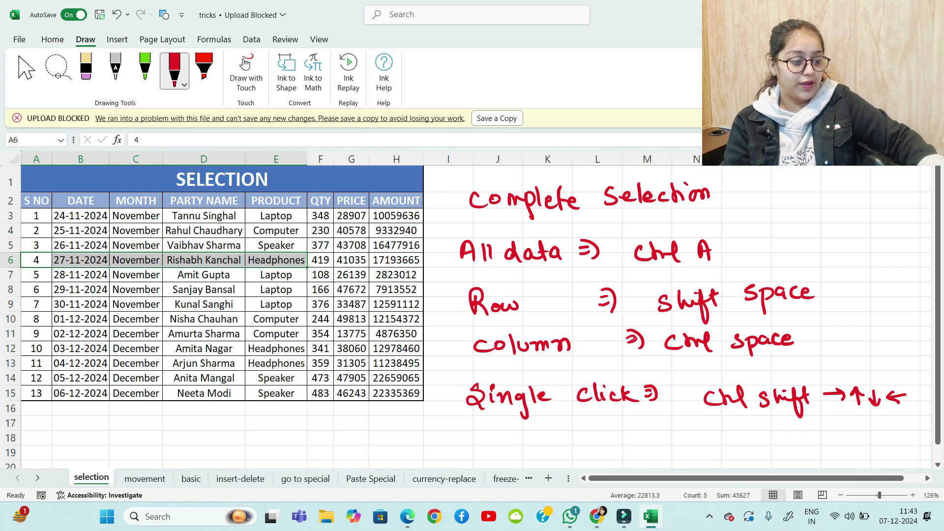
# Handwrite 'Single selection => Shift (hold) →↑↓←', then move to the movement sheet with Ctrl+Page Down
pyautogui.moveTo(487, 434)
pyautogui.mouseDown()
pyautogui.moveTo(475, 446)
pyautogui.moveTo(494, 452)
pyautogui.moveTo(498, 439)
pyautogui.moveTo(527, 457)
pyautogui.moveTo(703, 450)
pyautogui.mouseUp()
pyautogui.moveTo(749, 437)
pyautogui.mouseDown()
pyautogui.moveTo(736, 442)
pyautogui.moveTo(742, 451)
pyautogui.mouseUp()
pyautogui.moveTo(753, 434)
pyautogui.mouseDown()
pyautogui.moveTo(762, 450)
pyautogui.moveTo(772, 448)
pyautogui.mouseUp()
pyautogui.moveTo(779, 432)
pyautogui.mouseDown()
pyautogui.moveTo(775, 463)
pyautogui.moveTo(787, 445)
pyautogui.mouseUp()
pyautogui.moveTo(783, 433)
pyautogui.mouseDown()
pyautogui.moveTo(787, 455)
pyautogui.moveTo(814, 449)
pyautogui.mouseUp()
pyautogui.moveTo(820, 433); pyautogui.dragTo(829, 448)
pyautogui.moveTo(834, 440)
pyautogui.mouseDown()
pyautogui.moveTo(856, 431)
pyautogui.moveTo(867, 452)
pyautogui.moveTo(892, 441)
pyautogui.moveTo(923, 446)
pyautogui.mouseUp()
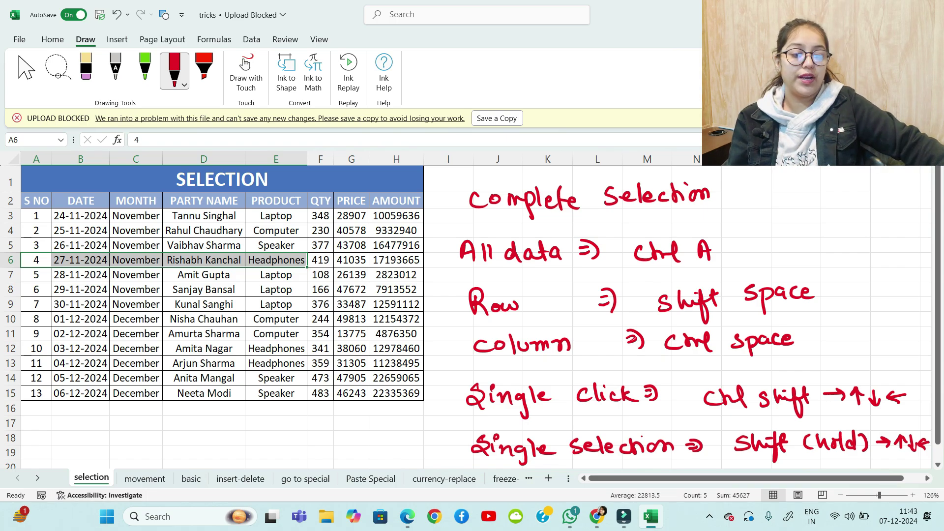
pyautogui.hotkey('ctrl', 'pagedown')
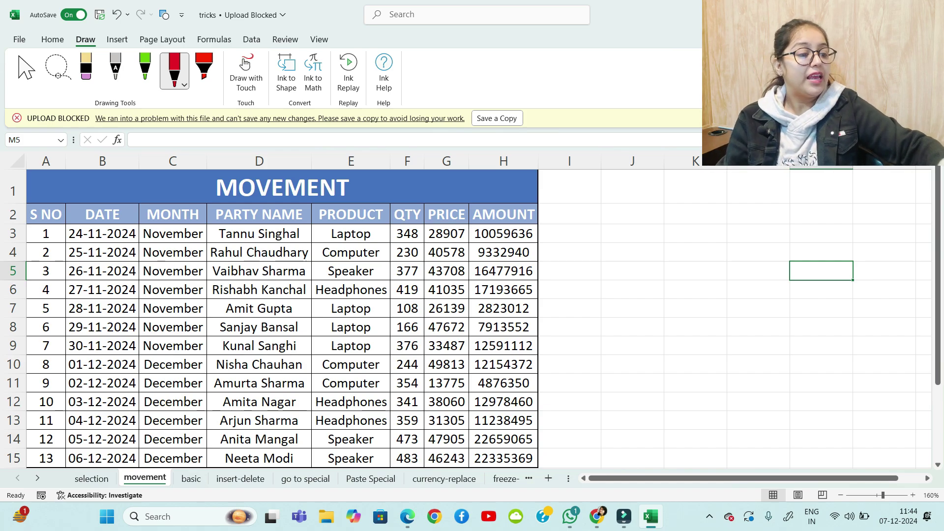
pyautogui.moveTo(598, 211); pyautogui.dragTo(598, 217)
pyautogui.moveTo(641, 194); pyautogui.dragTo(641, 224)
pyautogui.moveTo(633, 209)
pyautogui.mouseDown()
pyautogui.moveTo(640, 224)
pyautogui.moveTo(647, 211)
pyautogui.mouseUp()
pyautogui.moveTo(666, 222)
pyautogui.mouseDown()
pyautogui.moveTo(665, 196)
pyautogui.moveTo(704, 207)
pyautogui.moveTo(700, 215)
pyautogui.mouseUp()
pyautogui.click(699, 202)
pyautogui.moveTo(742, 197)
pyautogui.mouseDown()
pyautogui.moveTo(722, 206)
pyautogui.moveTo(732, 215)
pyautogui.mouseUp()
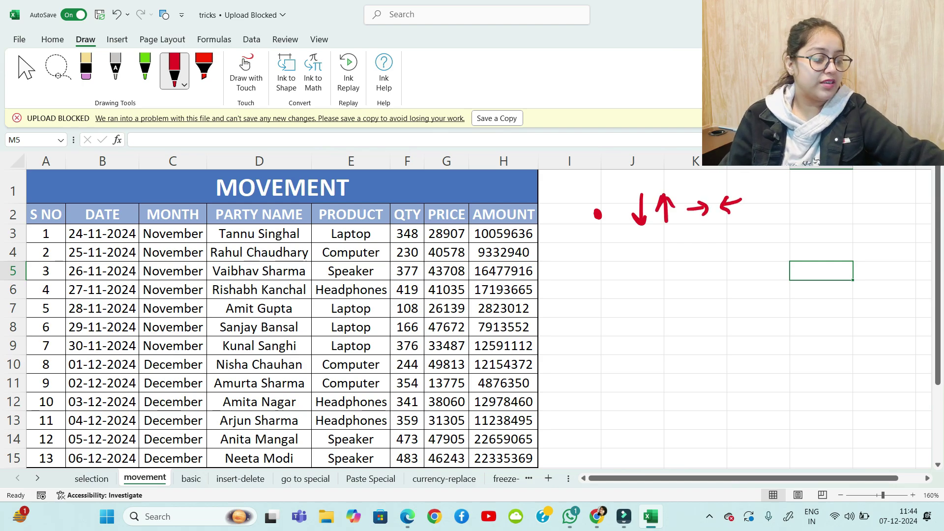
pyautogui.press('Left')
pyautogui.press('Left')
pyautogui.press('Left')
pyautogui.press('Right')
pyautogui.press('Right')
pyautogui.press('Down')
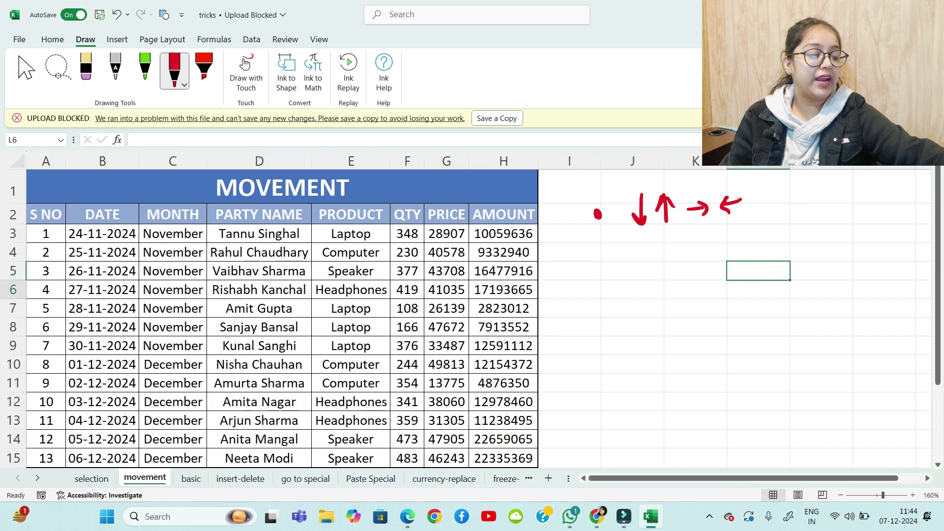
pyautogui.press('Down')
pyautogui.press('Up')
pyautogui.press('Up')
pyautogui.press('Up')
pyautogui.press('Up')
pyautogui.press('Left')
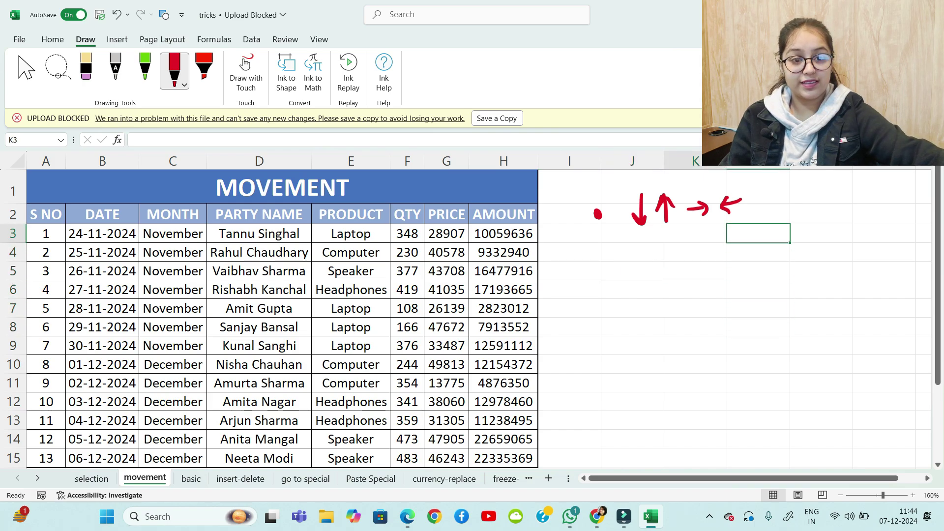
pyautogui.press('Left')
pyautogui.press('Left')
pyautogui.press('Left')
pyautogui.press('Left')
pyautogui.press('Left')
pyautogui.press('Left')
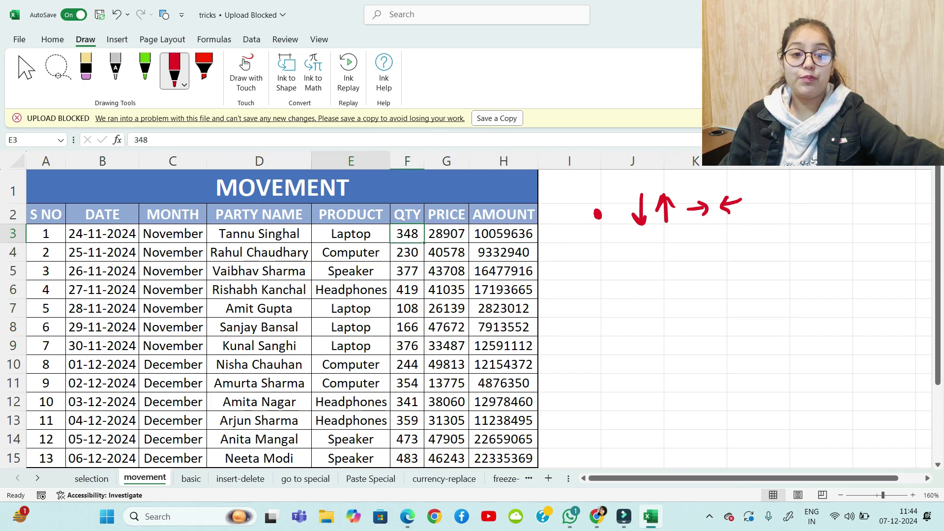
pyautogui.press('Down')
pyautogui.press('Down')
pyautogui.press('Left')
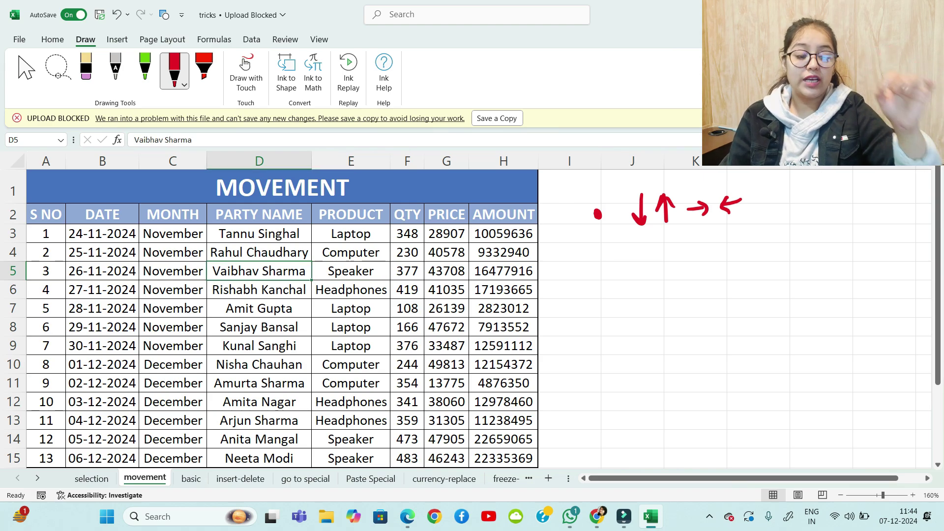
pyautogui.press('Right')
pyautogui.press('Right')
pyautogui.press('Right')
pyautogui.press('Right')
pyautogui.press('Right')
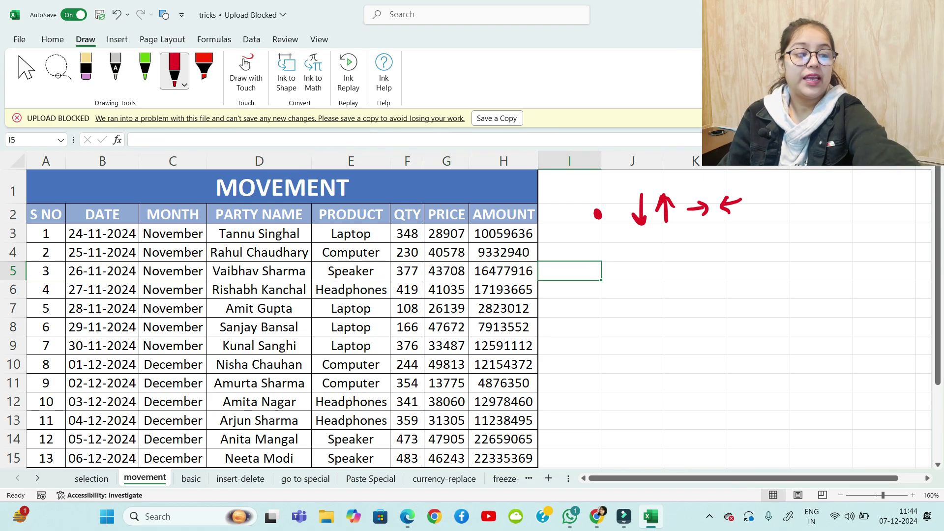
pyautogui.press('Down')
pyautogui.press('Down')
pyautogui.press('Down')
pyautogui.press('Down')
pyautogui.press('Down')
pyautogui.press('Down')
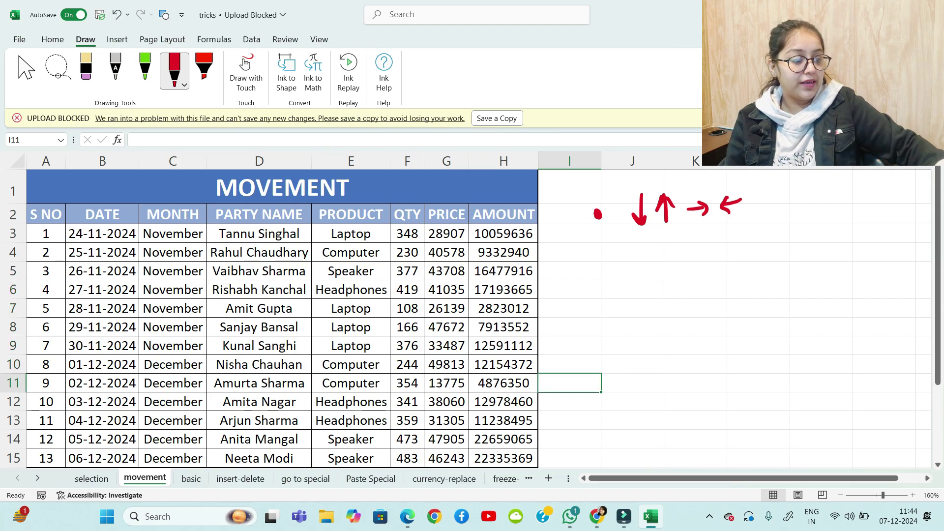
# Write the first movement note, 'Right => tab', beside the table
pyautogui.moveTo(595, 260); pyautogui.dragTo(612, 270)
pyautogui.moveTo(610, 252); pyautogui.dragTo(624, 269)
pyautogui.moveTo(629, 262)
pyautogui.mouseDown()
pyautogui.moveTo(641, 279)
pyautogui.moveTo(663, 274)
pyautogui.mouseUp()
pyautogui.moveTo(657, 260); pyautogui.dragTo(670, 257)
pyautogui.moveTo(681, 262)
pyautogui.mouseDown()
pyautogui.moveTo(691, 263)
pyautogui.moveTo(689, 273)
pyautogui.moveTo(753, 259)
pyautogui.mouseUp()
pyautogui.moveTo(750, 251)
pyautogui.mouseDown()
pyautogui.moveTo(751, 271)
pyautogui.moveTo(780, 267)
pyautogui.mouseUp()
# Add the note 'down => Enter'
pyautogui.moveTo(598, 347); pyautogui.dragTo(649, 364)
pyautogui.moveTo(659, 353)
pyautogui.mouseDown()
pyautogui.moveTo(683, 351)
pyautogui.moveTo(699, 363)
pyautogui.moveTo(739, 354)
pyautogui.mouseUp()
pyautogui.moveTo(733, 346)
pyautogui.mouseDown()
pyautogui.moveTo(735, 361)
pyautogui.moveTo(824, 358)
pyautogui.mouseUp()
pyautogui.moveTo(824, 361); pyautogui.dragTo(836, 347)
pyautogui.moveTo(802, 349); pyautogui.dragTo(810, 345)
# Write bulleted 'left' and 'up' labels, each followed by an arrow
pyautogui.moveTo(599, 302); pyautogui.dragTo(642, 316)
pyautogui.moveTo(648, 310)
pyautogui.mouseDown()
pyautogui.moveTo(667, 325)
pyautogui.moveTo(682, 305)
pyautogui.mouseUp()
pyautogui.moveTo(707, 303); pyautogui.dragTo(714, 309)
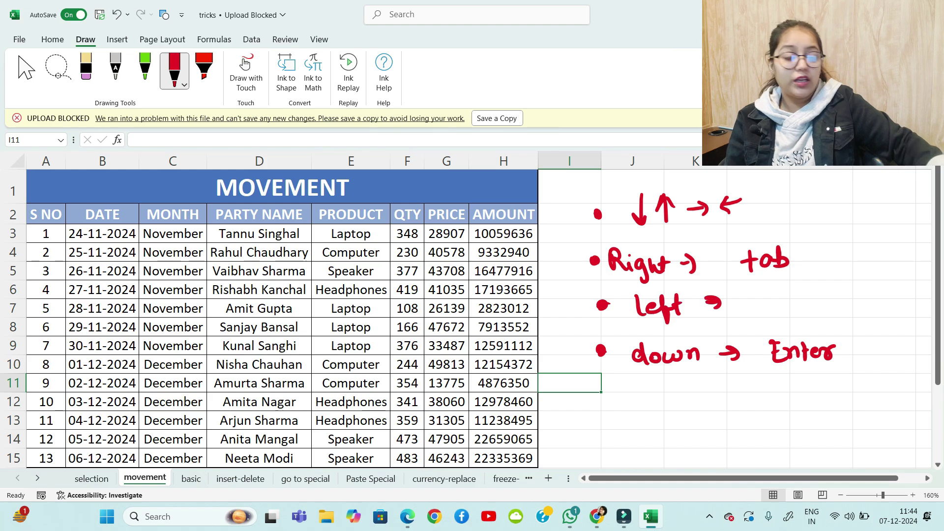
pyautogui.moveTo(603, 400); pyautogui.dragTo(607, 410)
pyautogui.click(662, 397)
pyautogui.moveTo(661, 394); pyautogui.dragTo(682, 396)
pyautogui.moveTo(684, 393)
pyautogui.mouseDown()
pyautogui.moveTo(684, 422)
pyautogui.moveTo(691, 404)
pyautogui.mouseUp()
pyautogui.moveTo(724, 398)
pyautogui.mouseDown()
pyautogui.moveTo(741, 398)
pyautogui.moveTo(735, 406)
pyautogui.mouseUp()
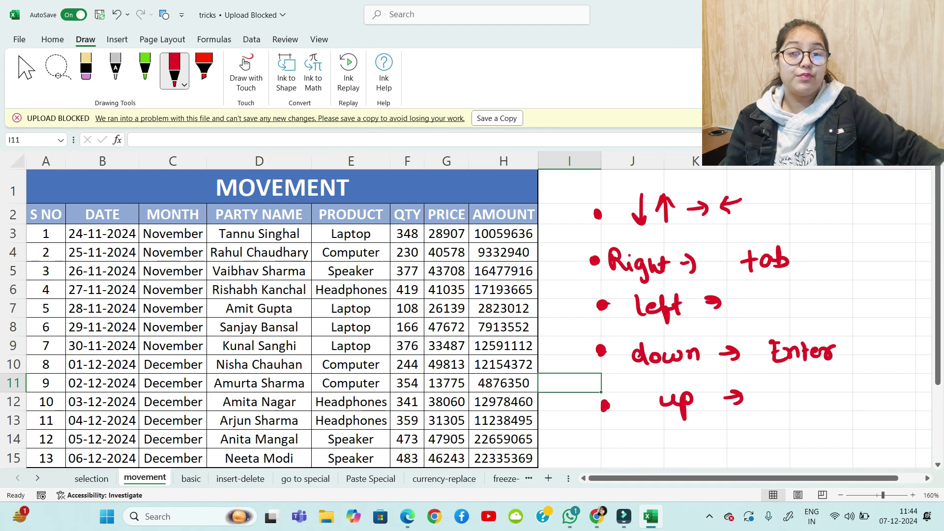
# Complete the left note with 'Shift (h) tab'
pyautogui.moveTo(768, 298)
pyautogui.mouseDown()
pyautogui.moveTo(757, 315)
pyautogui.moveTo(776, 315)
pyautogui.mouseUp()
pyautogui.moveTo(776, 309)
pyautogui.mouseDown()
pyautogui.moveTo(797, 312)
pyautogui.moveTo(800, 326)
pyautogui.mouseUp()
pyautogui.moveTo(793, 306)
pyautogui.mouseDown()
pyautogui.moveTo(809, 304)
pyautogui.moveTo(787, 308)
pyautogui.mouseUp()
pyautogui.moveTo(807, 294)
pyautogui.mouseDown()
pyautogui.moveTo(795, 326)
pyautogui.moveTo(821, 313)
pyautogui.mouseUp()
pyautogui.moveTo(831, 294)
pyautogui.mouseDown()
pyautogui.moveTo(851, 315)
pyautogui.moveTo(874, 315)
pyautogui.moveTo(882, 301)
pyautogui.mouseUp()
pyautogui.moveTo(890, 301); pyautogui.dragTo(891, 311)
pyautogui.moveTo(891, 304); pyautogui.dragTo(903, 309)
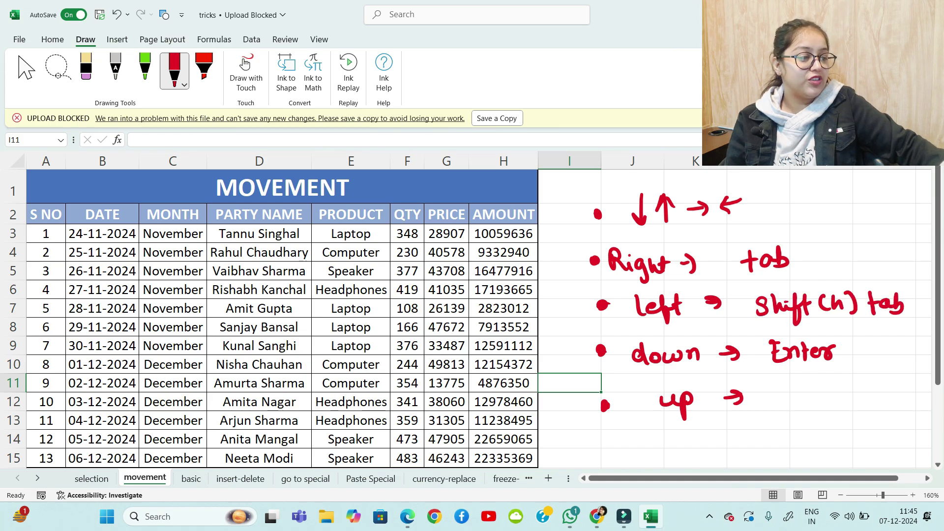
# Complete the up note with 'Shift (h) Enter'
pyautogui.moveTo(773, 392)
pyautogui.mouseDown()
pyautogui.moveTo(761, 408)
pyautogui.moveTo(787, 407)
pyautogui.moveTo(798, 426)
pyautogui.moveTo(816, 396)
pyautogui.moveTo(831, 408)
pyautogui.mouseUp()
pyautogui.moveTo(843, 389); pyautogui.dragTo(850, 408)
pyautogui.moveTo(850, 399); pyautogui.dragTo(896, 405)
pyautogui.moveTo(901, 388)
pyautogui.mouseDown()
pyautogui.moveTo(903, 407)
pyautogui.moveTo(910, 393)
pyautogui.mouseUp()
pyautogui.moveTo(908, 399)
pyautogui.mouseDown()
pyautogui.moveTo(915, 406)
pyautogui.moveTo(925, 394)
pyautogui.mouseUp()
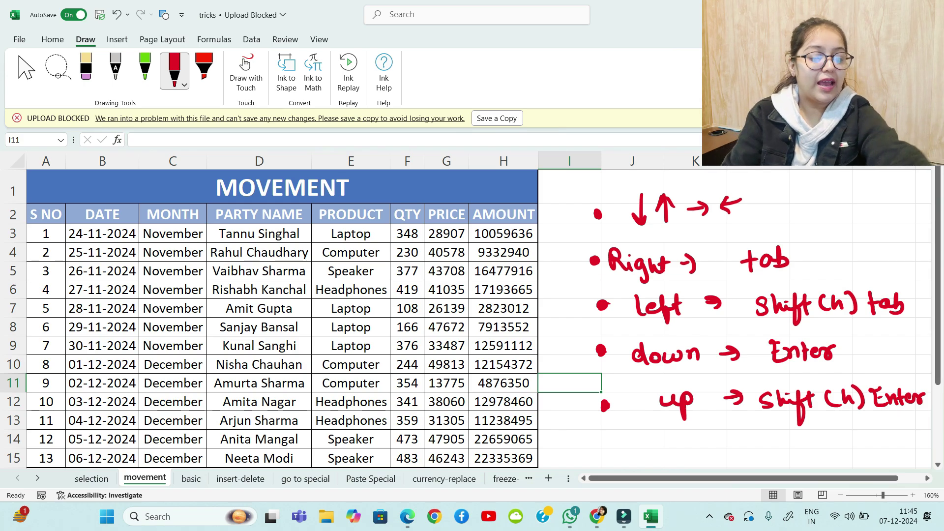
# Move right along row 11 with Tab three times and dismiss the Sticky Keys prompt
pyautogui.press('Tab')
pyautogui.press('Tab')
pyautogui.press('Tab')
pyautogui.press('Tab')
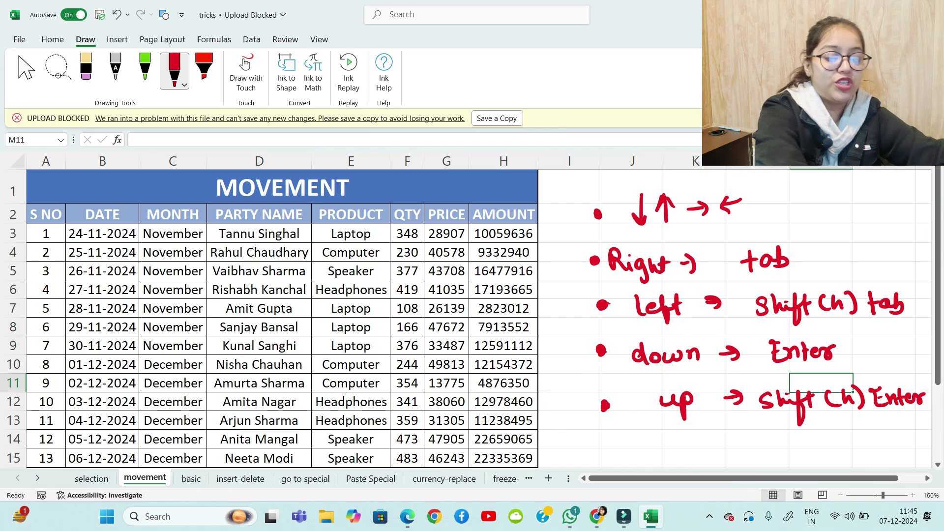
pyautogui.press('Tab')
pyautogui.press('Tab')
pyautogui.press('Tab')
pyautogui.press('Tab')
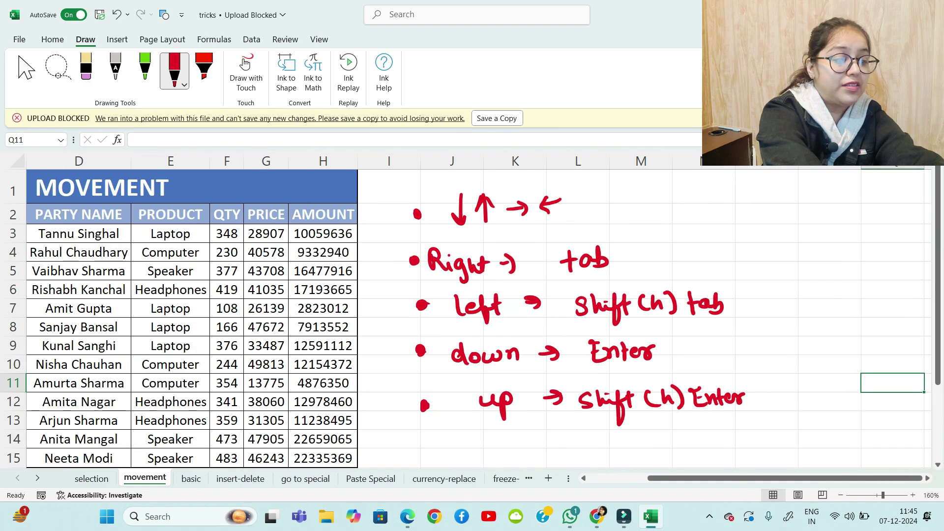
pyautogui.press('Tab')
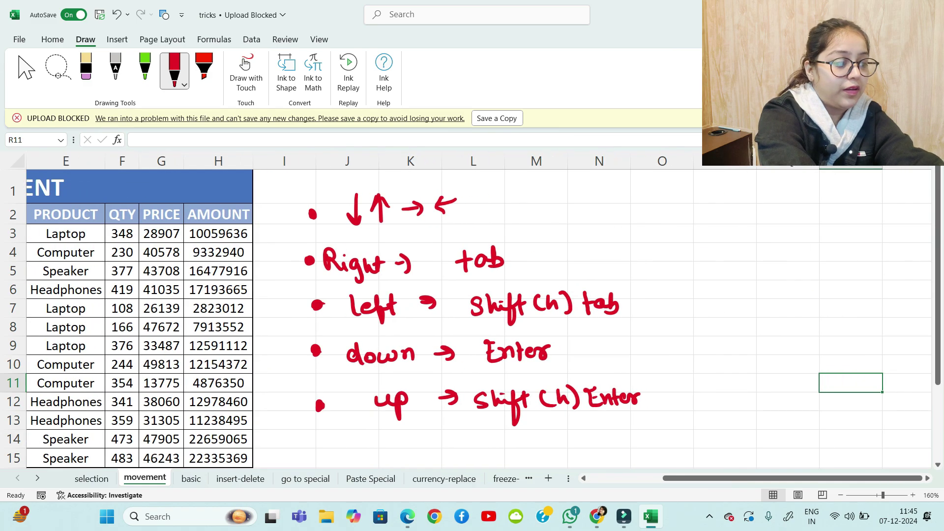
pyautogui.press('shift')
pyautogui.press('shift')
pyautogui.press('shift')
pyautogui.press('shift')
pyautogui.press('shift')
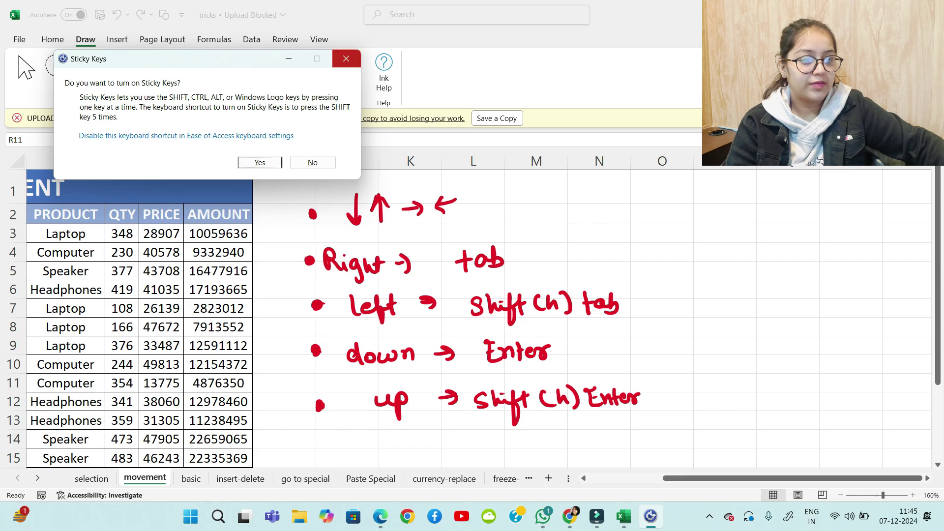
pyautogui.click(346, 58)
# From L13, practise Shift+Tab, Enter and Shift+Enter moves, then open the basic sheet
pyautogui.click(474, 420)
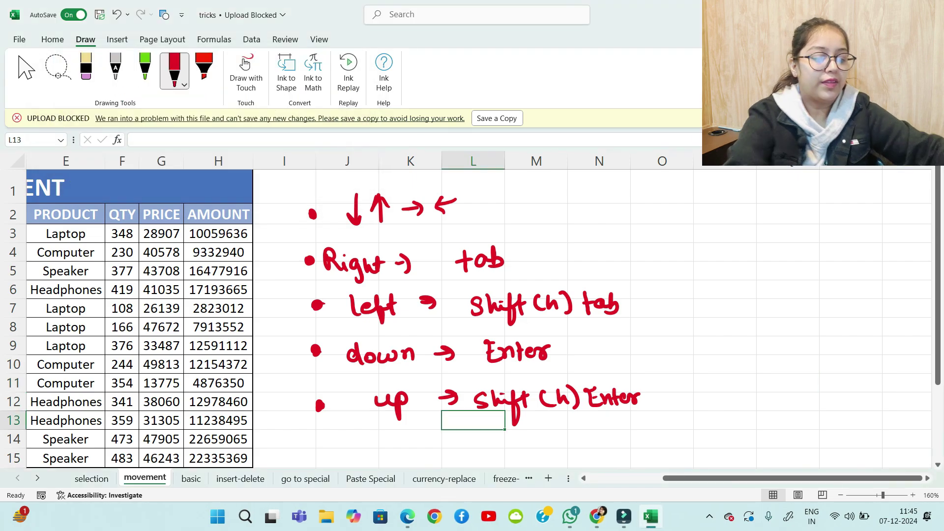
pyautogui.hotkey('shift', 'Tab')
pyautogui.hotkey('shift', 'Tab')
pyautogui.hotkey('shift', 'Tab')
pyautogui.hotkey('shift', 'Tab')
pyautogui.hotkey('shift', 'Tab')
pyautogui.hotkey('shift', 'Tab')
pyautogui.hotkey('shift', 'Tab')
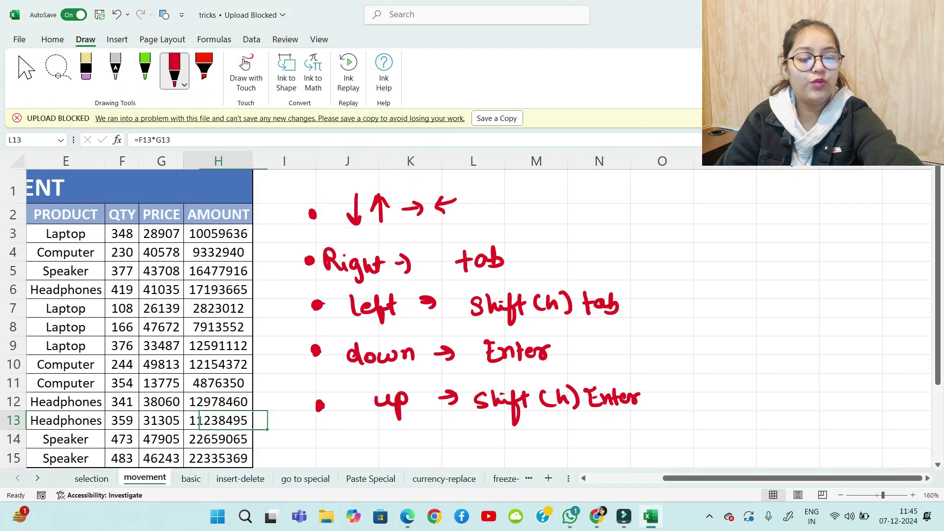
pyautogui.hotkey('shift', 'Tab')
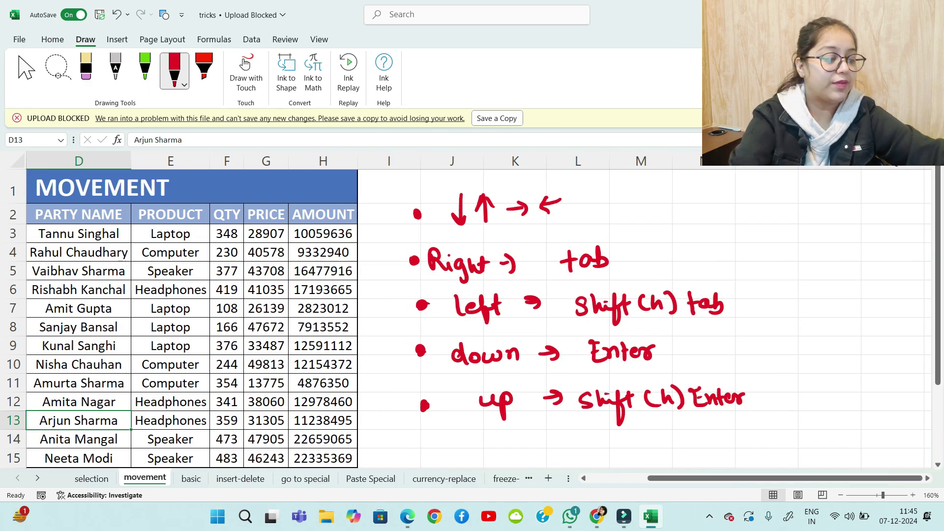
pyautogui.press('Return')
pyautogui.press('Return')
pyautogui.press('Return')
pyautogui.press('Return')
pyautogui.press('Return')
pyautogui.press('Return')
pyautogui.press('Return')
pyautogui.press('Return')
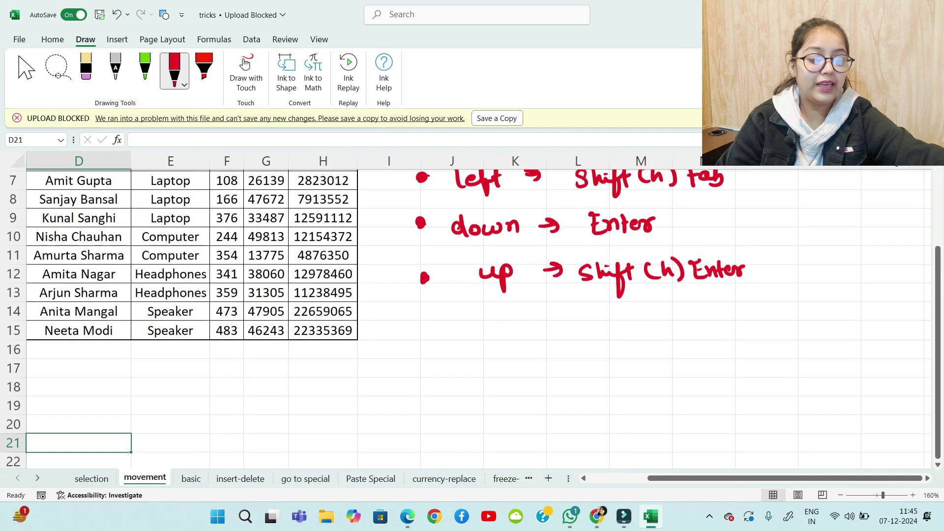
pyautogui.hotkey('shift', 'Return')
pyautogui.hotkey('shift', 'Return')
pyautogui.hotkey('shift', 'Return')
pyautogui.hotkey('shift', 'Return')
pyautogui.hotkey('shift', 'Return')
pyautogui.hotkey('shift', 'Return')
pyautogui.hotkey('shift', 'Return')
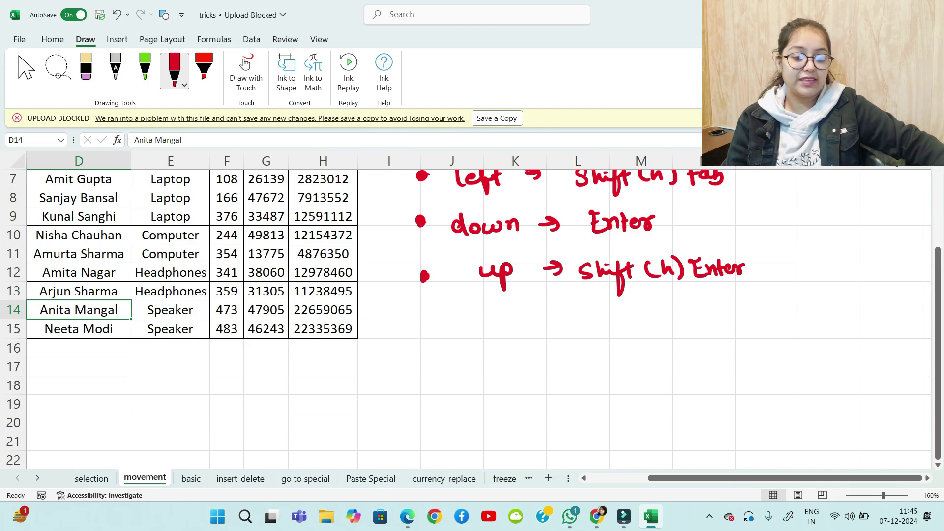
pyautogui.click(191, 478)
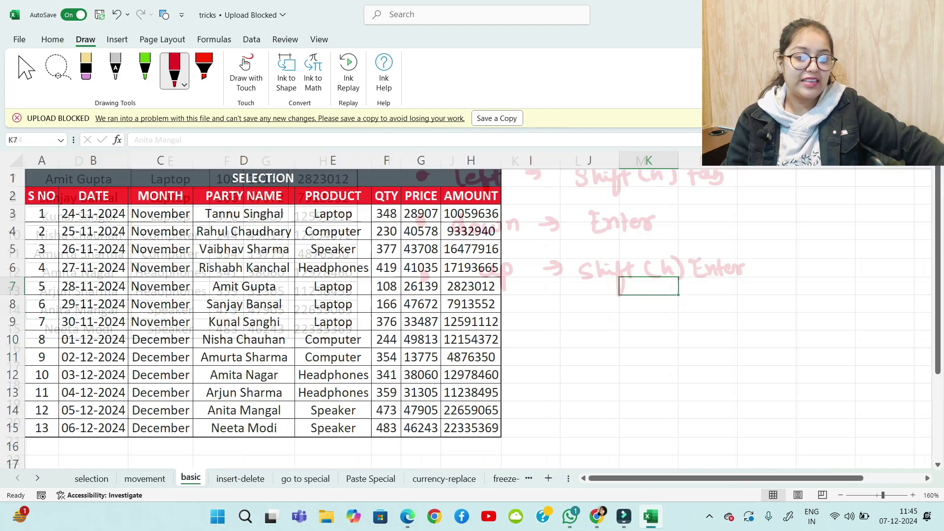
# Select the whole basic table, clear its formats, and widen column G so prices show
pyautogui.click(333, 340)
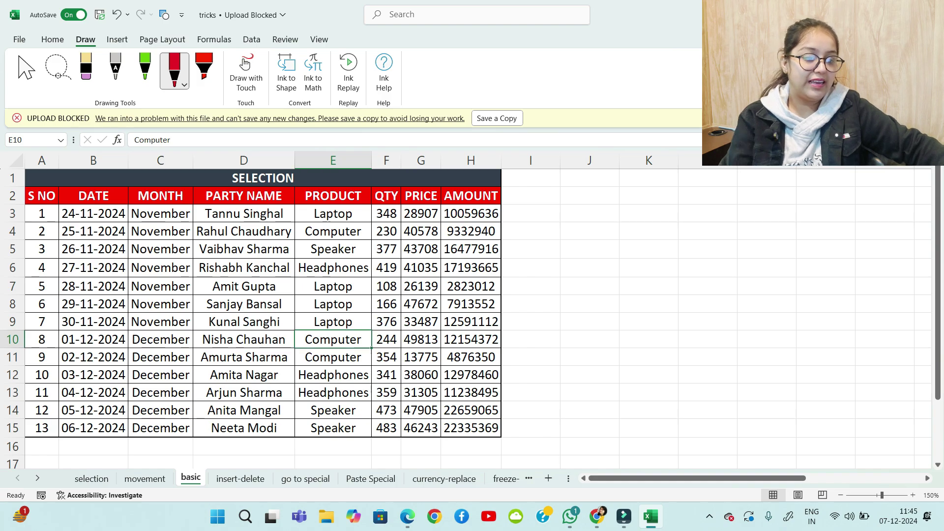
pyautogui.hotkey('ctrl', 'a')
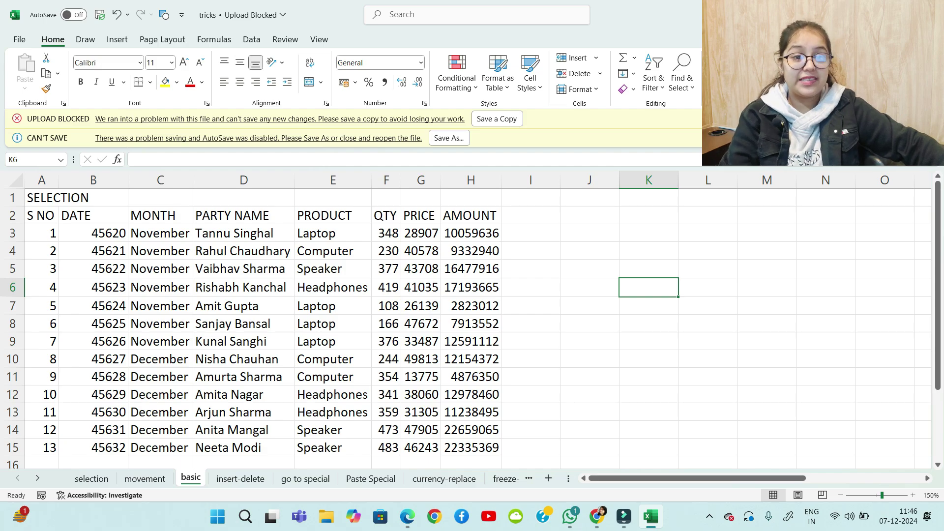
pyautogui.scroll(-3, 467, 319)
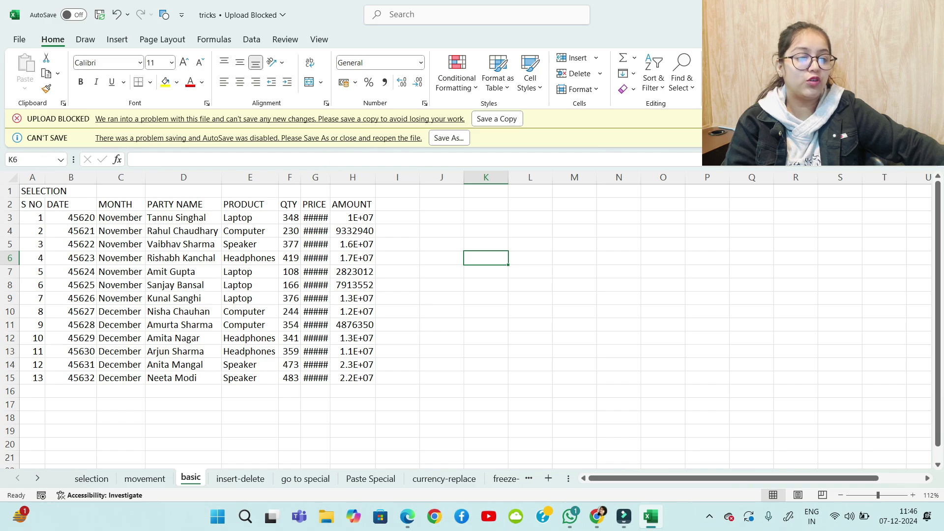
pyautogui.moveTo(330, 178); pyautogui.dragTo(362, 177)
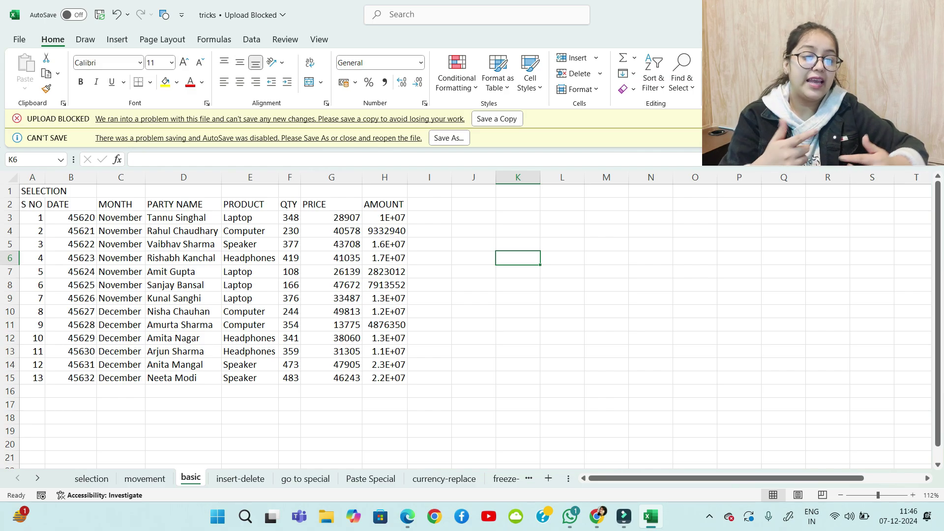
# Select the whole basic table with Ctrl+A and centre-align it with Alt, H, A, C
pyautogui.click(184, 272)
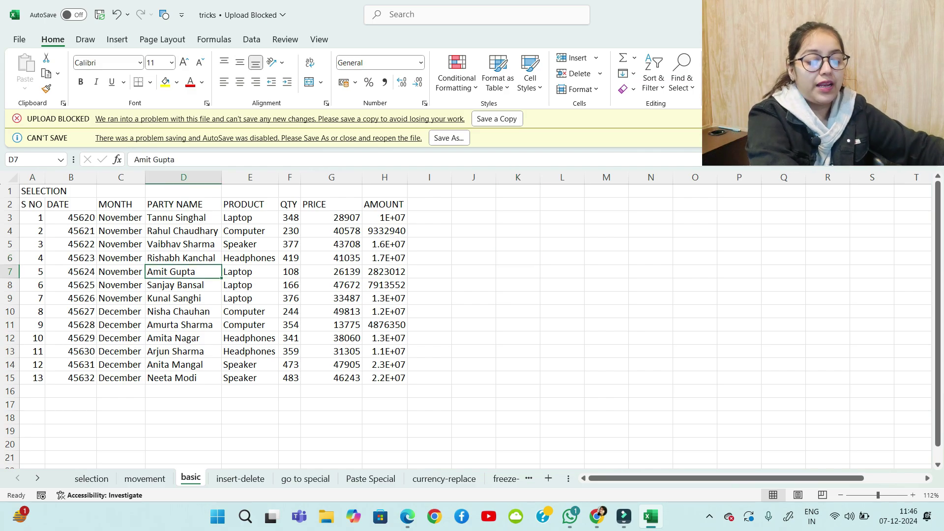
pyautogui.hotkey('ctrl', 'a')
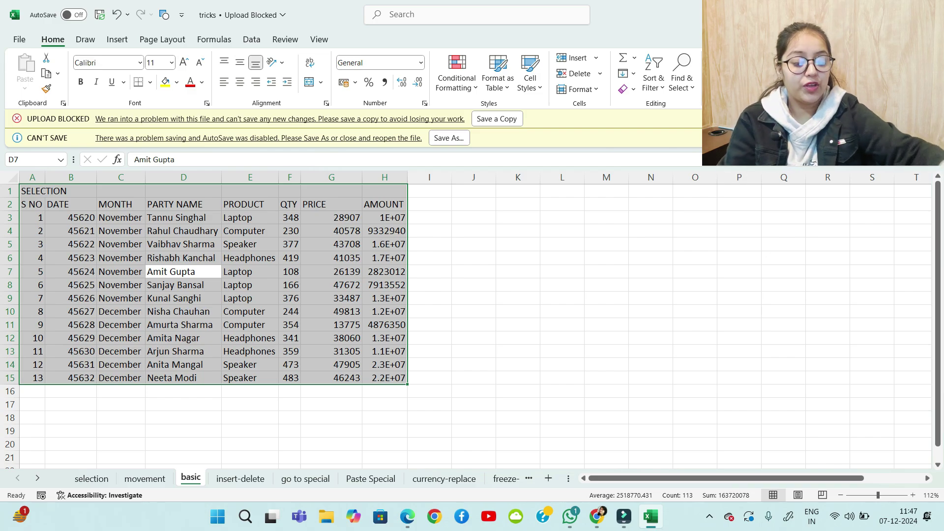
pyautogui.press('alt')
pyautogui.press('h')
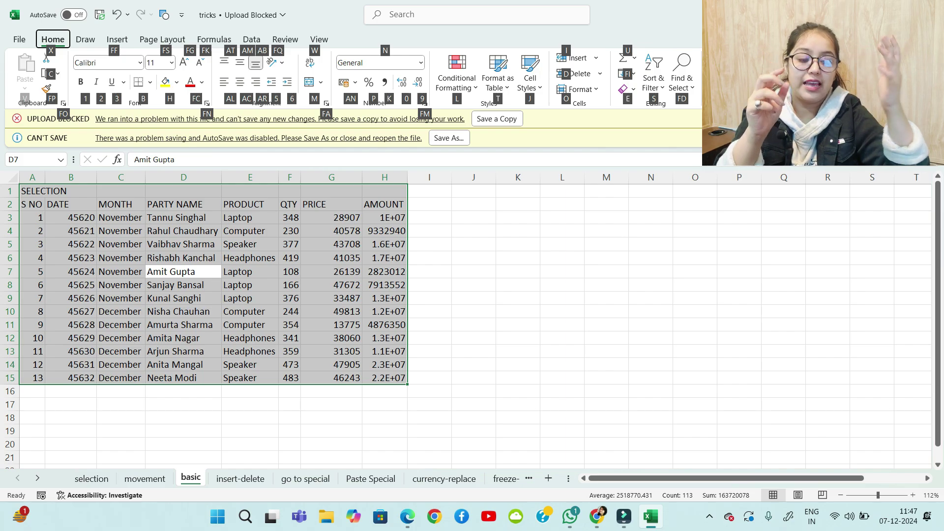
pyautogui.press('c')
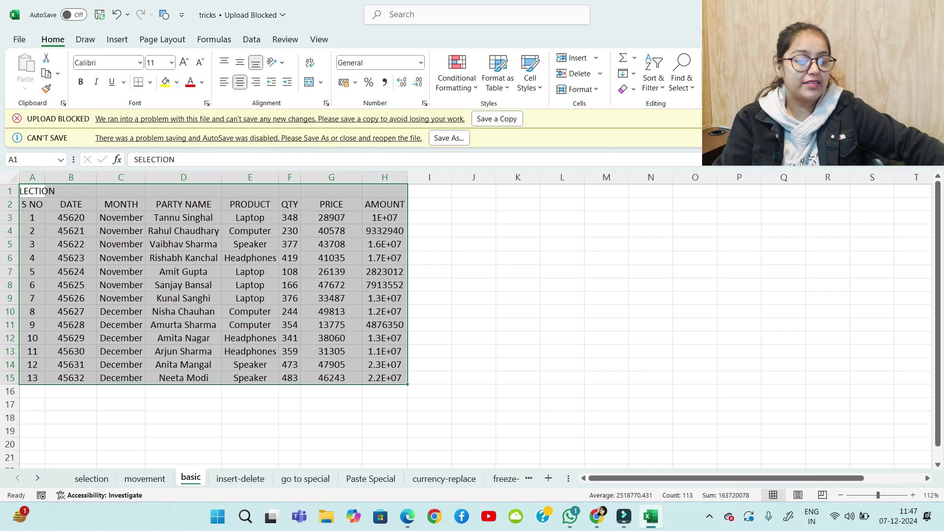
pyautogui.hscroll(4, 847, 257)
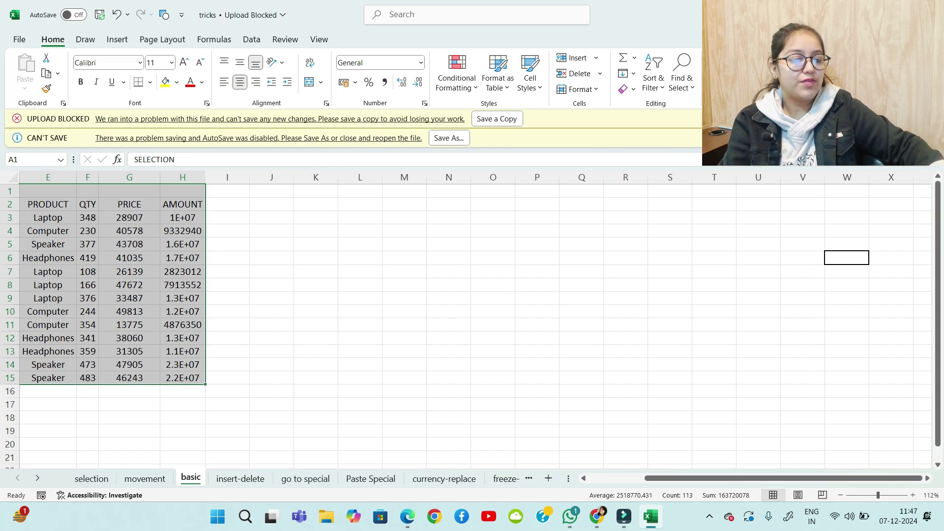
# Sketch a small grid over M1:N4 in red ink and label it 'All Border'
pyautogui.moveTo(384, 196)
pyautogui.mouseDown()
pyautogui.moveTo(383, 243)
pyautogui.moveTo(457, 190)
pyautogui.moveTo(437, 235)
pyautogui.moveTo(383, 243)
pyautogui.moveTo(458, 203)
pyautogui.moveTo(422, 240)
pyautogui.mouseUp()
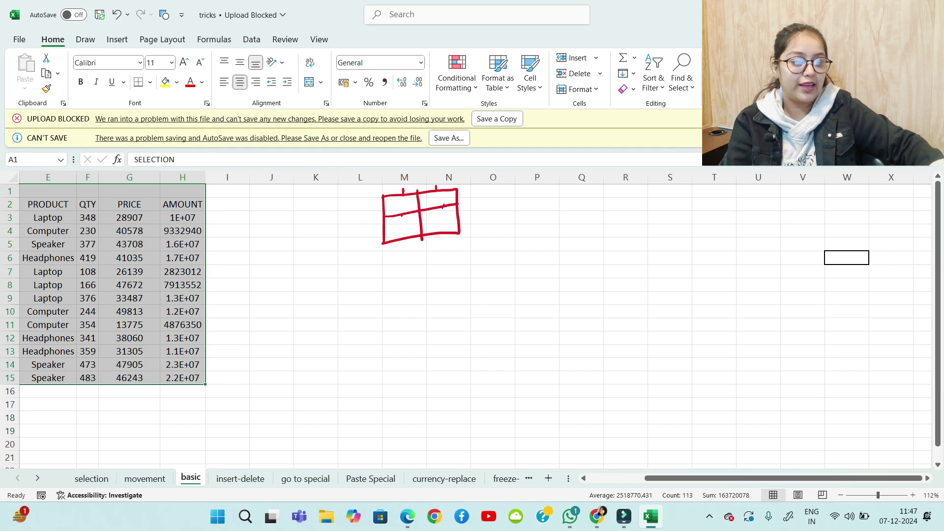
pyautogui.moveTo(399, 275); pyautogui.dragTo(409, 267)
pyautogui.moveTo(418, 261); pyautogui.dragTo(421, 273)
pyautogui.moveTo(425, 260)
pyautogui.mouseDown()
pyautogui.moveTo(432, 273)
pyautogui.moveTo(410, 301)
pyautogui.mouseUp()
pyautogui.moveTo(431, 290)
pyautogui.mouseDown()
pyautogui.moveTo(425, 297)
pyautogui.moveTo(433, 290)
pyautogui.mouseUp()
pyautogui.moveTo(435, 298); pyautogui.dragTo(450, 294)
pyautogui.moveTo(453, 276)
pyautogui.mouseDown()
pyautogui.moveTo(456, 296)
pyautogui.moveTo(467, 290)
pyautogui.mouseUp()
pyautogui.moveTo(471, 292); pyautogui.dragTo(476, 280)
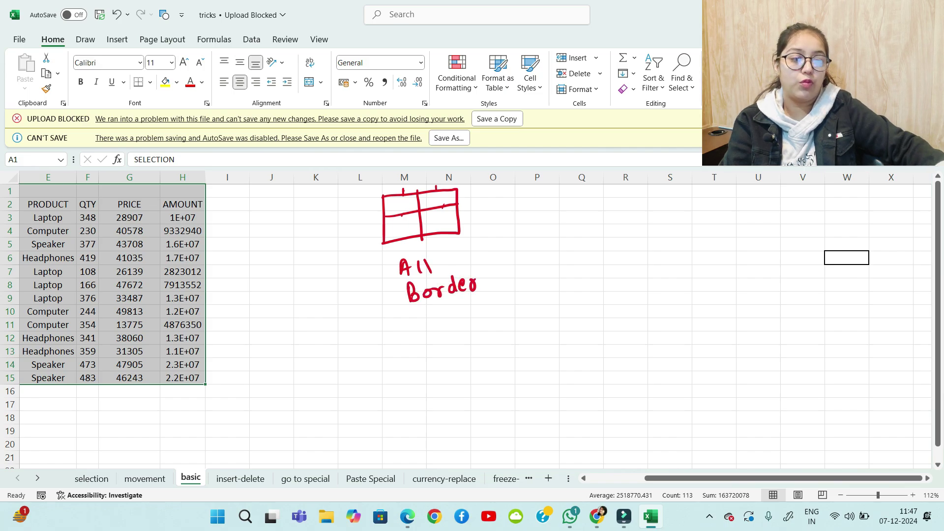
# Draw a second box in columns P–Q and label it 'Thick border'
pyautogui.moveTo(531, 193)
pyautogui.mouseDown()
pyautogui.moveTo(533, 236)
pyautogui.moveTo(541, 192)
pyautogui.moveTo(604, 230)
pyautogui.moveTo(534, 238)
pyautogui.mouseUp()
pyautogui.moveTo(531, 194)
pyautogui.mouseDown()
pyautogui.moveTo(532, 212)
pyautogui.moveTo(617, 227)
pyautogui.moveTo(608, 187)
pyautogui.moveTo(534, 195)
pyautogui.moveTo(569, 196)
pyautogui.mouseUp()
pyautogui.moveTo(541, 259); pyautogui.dragTo(543, 272)
pyautogui.moveTo(535, 262); pyautogui.dragTo(550, 258)
pyautogui.moveTo(550, 256)
pyautogui.mouseDown()
pyautogui.moveTo(552, 271)
pyautogui.moveTo(573, 273)
pyautogui.mouseUp()
pyautogui.moveTo(585, 264); pyautogui.dragTo(582, 274)
pyautogui.moveTo(588, 255)
pyautogui.mouseDown()
pyautogui.moveTo(596, 277)
pyautogui.moveTo(554, 311)
pyautogui.mouseUp()
pyautogui.moveTo(555, 304); pyautogui.dragTo(576, 309)
pyautogui.moveTo(570, 301); pyautogui.dragTo(605, 288)
pyautogui.moveTo(605, 288)
pyautogui.mouseDown()
pyautogui.moveTo(606, 305)
pyautogui.moveTo(618, 301)
pyautogui.mouseUp()
pyautogui.moveTo(619, 303); pyautogui.dragTo(629, 292)
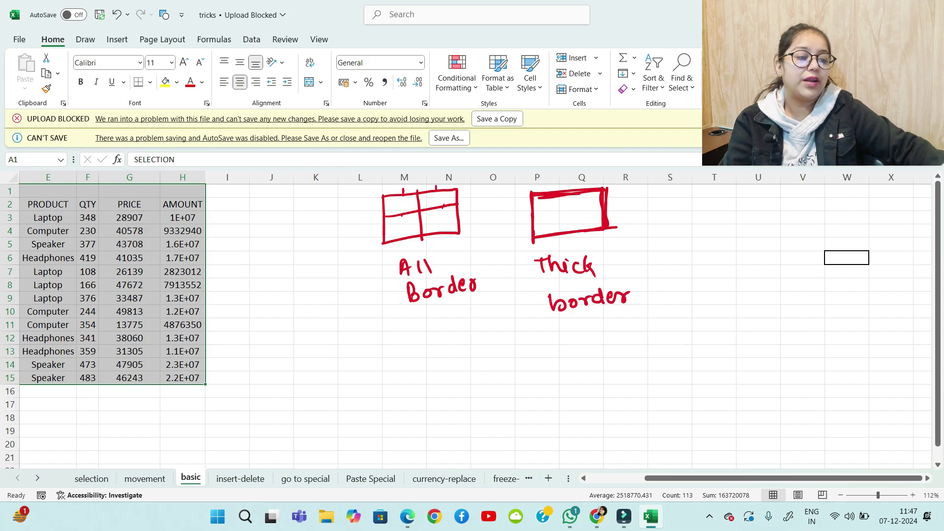
# Write the 'No Borders' and 'More Borders' labels to the right
pyautogui.moveTo(687, 241)
pyautogui.mouseDown()
pyautogui.moveTo(687, 260)
pyautogui.moveTo(701, 244)
pyautogui.mouseUp()
pyautogui.moveTo(708, 246); pyautogui.dragTo(689, 289)
pyautogui.moveTo(700, 280); pyautogui.dragTo(714, 275)
pyautogui.moveTo(719, 280)
pyautogui.mouseDown()
pyautogui.moveTo(733, 262)
pyautogui.moveTo(751, 264)
pyautogui.mouseUp()
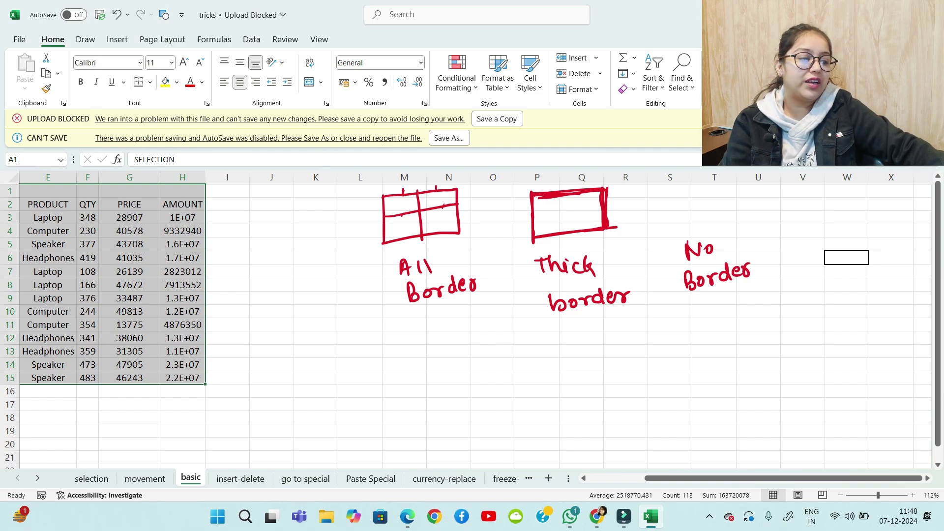
pyautogui.moveTo(807, 227); pyautogui.dragTo(808, 243)
pyautogui.moveTo(809, 230); pyautogui.dragTo(826, 241)
pyautogui.moveTo(828, 241)
pyautogui.mouseDown()
pyautogui.moveTo(849, 227)
pyautogui.moveTo(812, 266)
pyautogui.mouseUp()
pyautogui.moveTo(813, 246)
pyautogui.mouseDown()
pyautogui.moveTo(824, 265)
pyautogui.moveTo(866, 241)
pyautogui.moveTo(883, 249)
pyautogui.mouseUp()
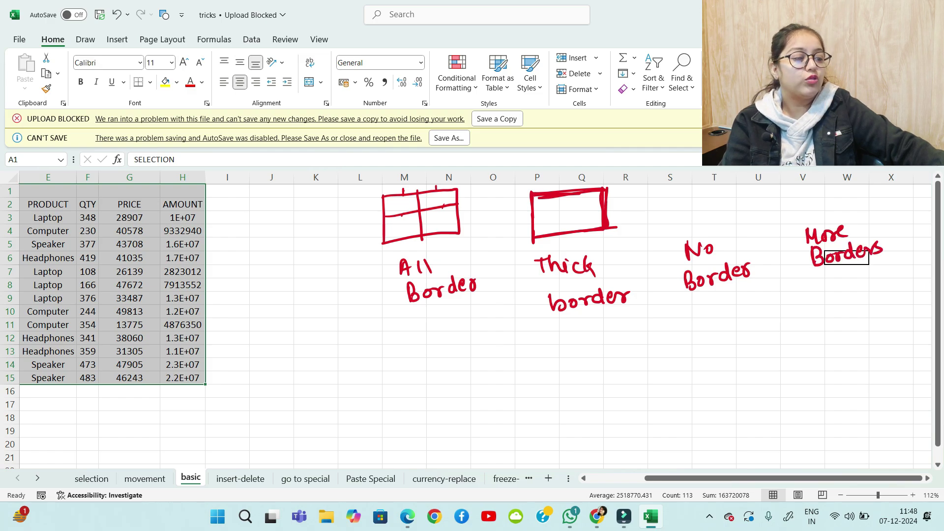
# Write the 'Alt H B A' shortcut under All Border, checking the KeyTips
pyautogui.moveTo(434, 380); pyautogui.dragTo(448, 371)
pyautogui.moveTo(453, 364)
pyautogui.mouseDown()
pyautogui.moveTo(454, 381)
pyautogui.moveTo(465, 382)
pyautogui.mouseUp()
pyautogui.moveTo(461, 373); pyautogui.dragTo(486, 377)
pyautogui.moveTo(486, 368)
pyautogui.mouseDown()
pyautogui.moveTo(496, 362)
pyautogui.moveTo(497, 378)
pyautogui.mouseUp()
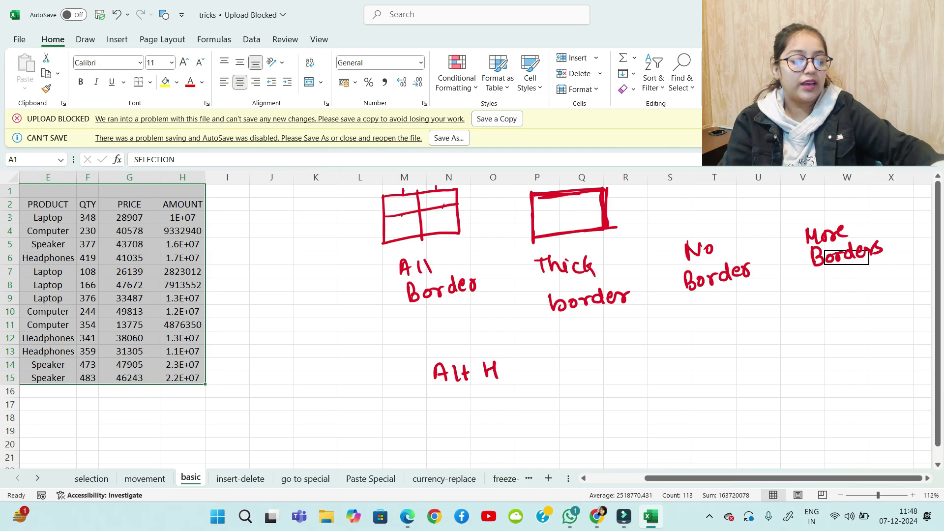
pyautogui.press('alt')
pyautogui.press('h')
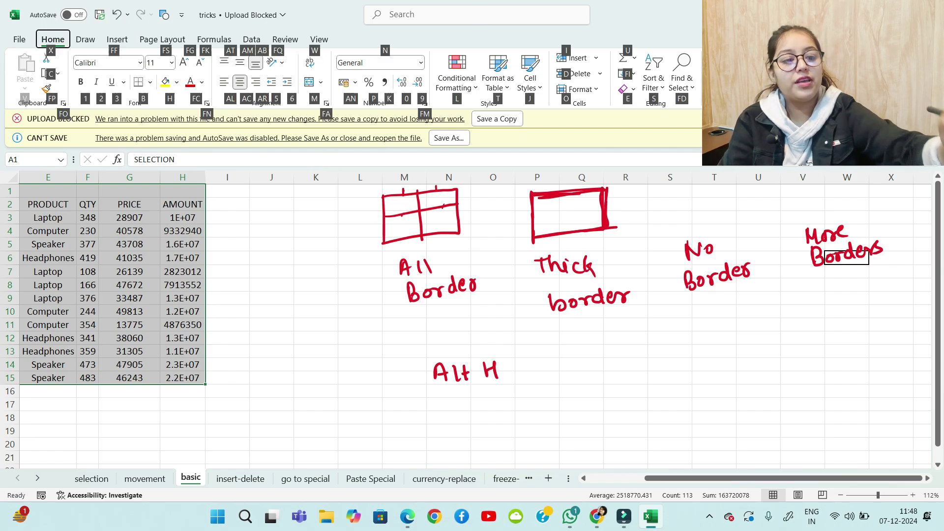
pyautogui.press('Escape')
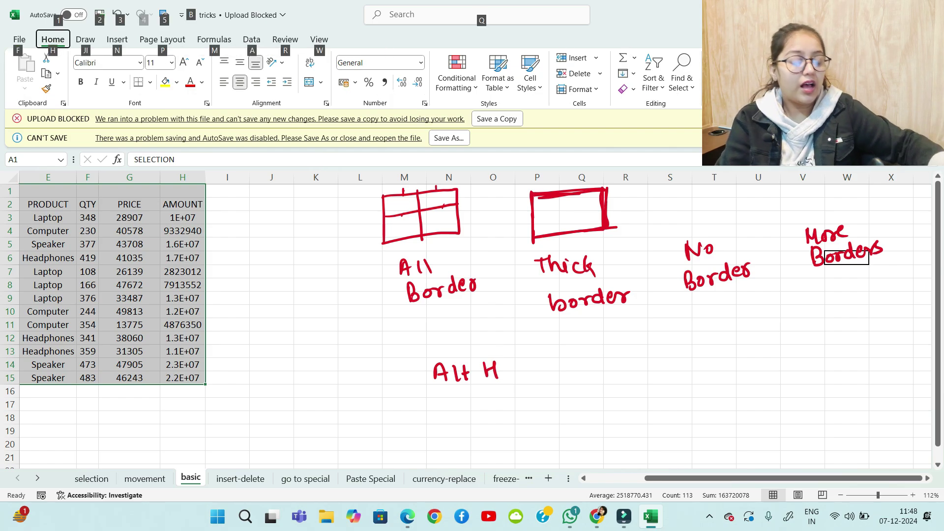
pyautogui.moveTo(520, 359); pyautogui.dragTo(523, 384)
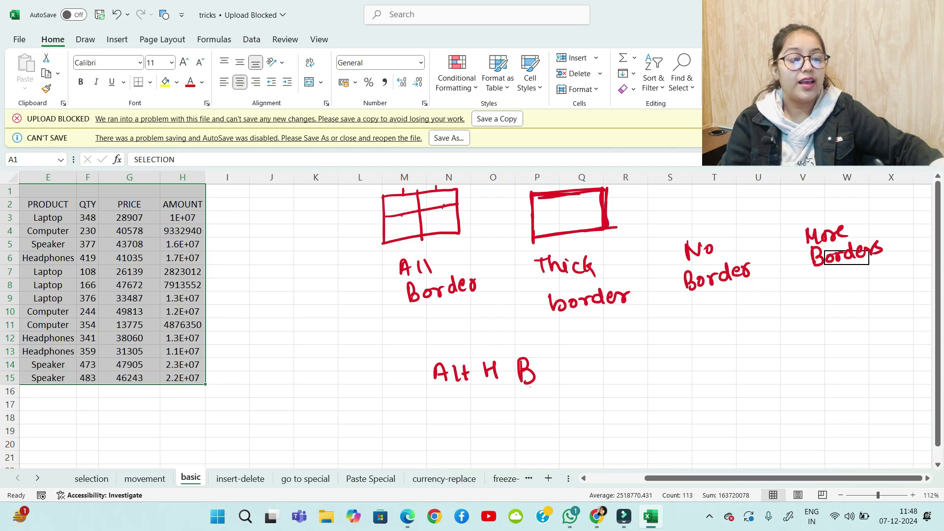
pyautogui.moveTo(557, 360); pyautogui.dragTo(554, 378)
pyautogui.moveTo(558, 359)
pyautogui.mouseDown()
pyautogui.moveTo(566, 379)
pyautogui.moveTo(565, 370)
pyautogui.mouseUp()
# Write the 'Alt H B T' and 'Alt H B N' shortcut notes below
pyautogui.moveTo(451, 404); pyautogui.dragTo(448, 424)
pyautogui.moveTo(451, 403); pyautogui.dragTo(465, 424)
pyautogui.moveTo(471, 406)
pyautogui.mouseDown()
pyautogui.moveTo(472, 424)
pyautogui.moveTo(477, 412)
pyautogui.mouseUp()
pyautogui.moveTo(503, 406)
pyautogui.mouseDown()
pyautogui.moveTo(504, 425)
pyautogui.moveTo(517, 425)
pyautogui.mouseUp()
pyautogui.moveTo(530, 403)
pyautogui.mouseDown()
pyautogui.moveTo(530, 420)
pyautogui.moveTo(575, 400)
pyautogui.mouseUp()
pyautogui.moveTo(567, 401); pyautogui.dragTo(569, 420)
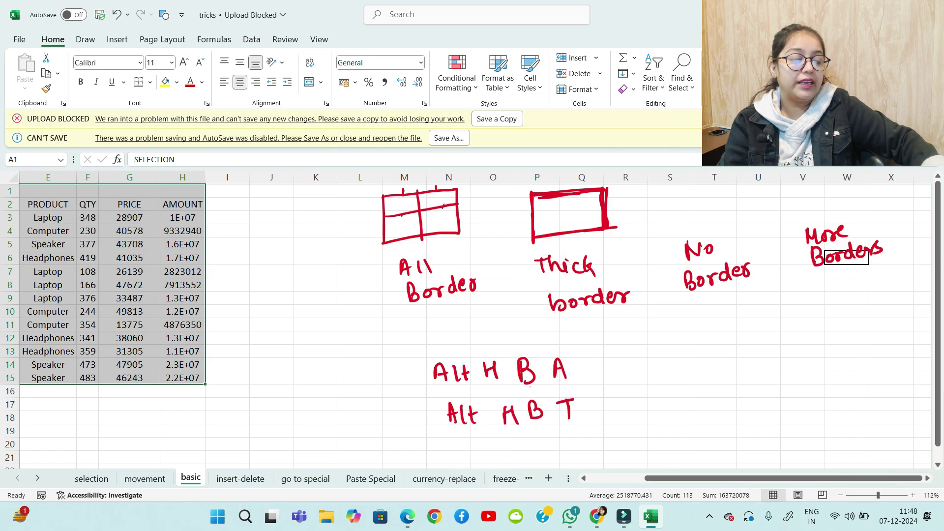
pyautogui.moveTo(455, 441); pyautogui.dragTo(451, 459)
pyautogui.moveTo(456, 440)
pyautogui.mouseDown()
pyautogui.moveTo(462, 459)
pyautogui.moveTo(460, 449)
pyautogui.mouseUp()
pyautogui.moveTo(466, 441); pyautogui.dragTo(476, 460)
pyautogui.moveTo(466, 450); pyautogui.dragTo(507, 456)
pyautogui.moveTo(519, 439); pyautogui.dragTo(518, 452)
pyautogui.moveTo(542, 440); pyautogui.dragTo(544, 453)
pyautogui.moveTo(542, 436); pyautogui.dragTo(543, 454)
pyautogui.moveTo(571, 451); pyautogui.dragTo(589, 435)
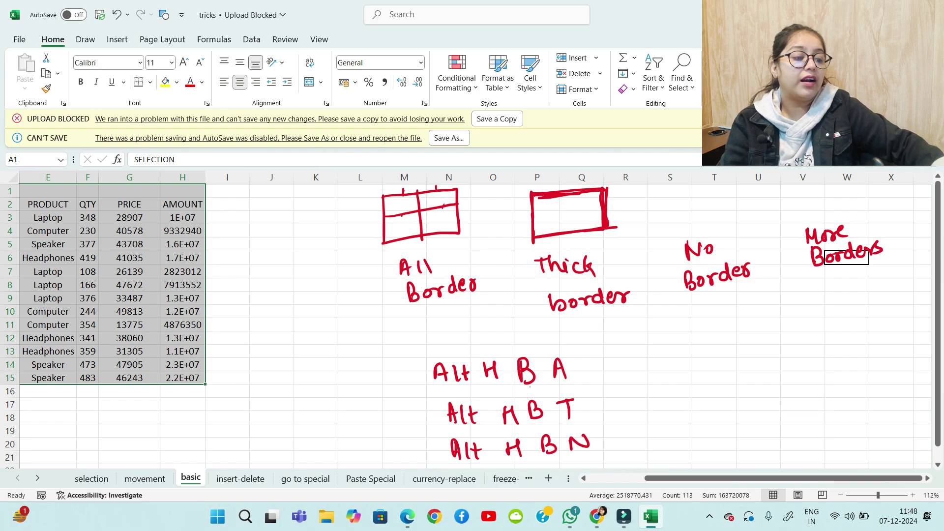
pyautogui.moveTo(658, 367)
pyautogui.mouseDown()
pyautogui.moveTo(667, 348)
pyautogui.moveTo(672, 367)
pyautogui.mouseUp()
# Write the 'Alt H B M' shortcut note for More Borders
pyautogui.moveTo(681, 347)
pyautogui.mouseDown()
pyautogui.moveTo(682, 364)
pyautogui.moveTo(693, 363)
pyautogui.mouseUp()
pyautogui.moveTo(685, 354); pyautogui.dragTo(725, 359)
pyautogui.moveTo(727, 350)
pyautogui.mouseDown()
pyautogui.moveTo(739, 343)
pyautogui.moveTo(764, 355)
pyautogui.mouseUp()
pyautogui.moveTo(760, 340); pyautogui.dragTo(764, 355)
pyautogui.moveTo(790, 351)
pyautogui.mouseDown()
pyautogui.moveTo(792, 337)
pyautogui.moveTo(804, 350)
pyautogui.mouseUp()
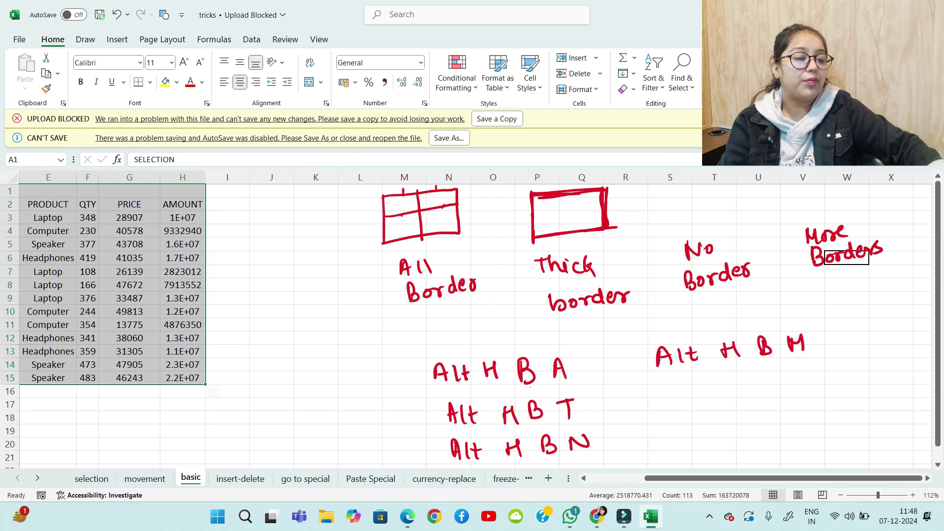
# Circle the initial letters A, T, N and M of the four labels
pyautogui.moveTo(408, 255)
pyautogui.mouseDown()
pyautogui.moveTo(399, 284)
pyautogui.moveTo(412, 256)
pyautogui.mouseUp()
pyautogui.moveTo(545, 256)
pyautogui.mouseDown()
pyautogui.moveTo(534, 270)
pyautogui.moveTo(551, 260)
pyautogui.mouseUp()
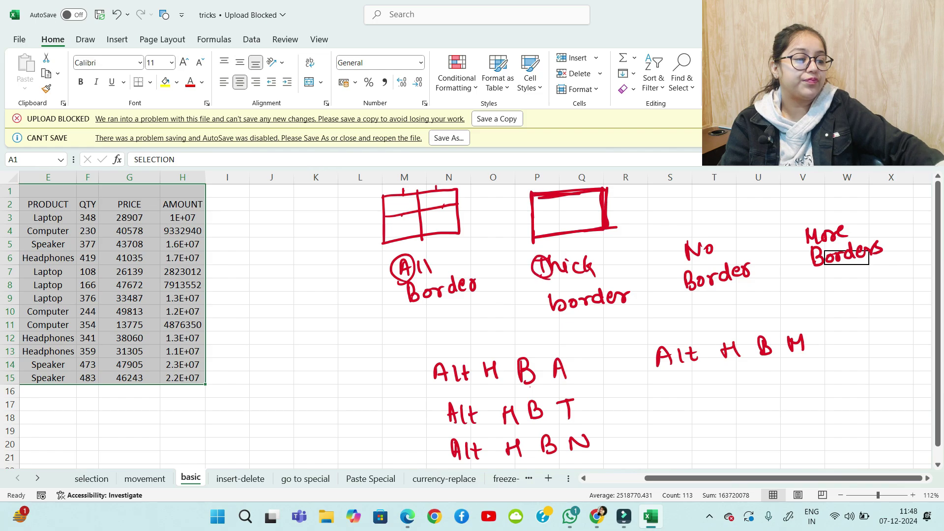
pyautogui.moveTo(694, 241)
pyautogui.mouseDown()
pyautogui.moveTo(707, 246)
pyautogui.moveTo(700, 241)
pyautogui.mouseUp()
pyautogui.moveTo(811, 241)
pyautogui.mouseDown()
pyautogui.moveTo(805, 248)
pyautogui.moveTo(816, 225)
pyautogui.mouseUp()
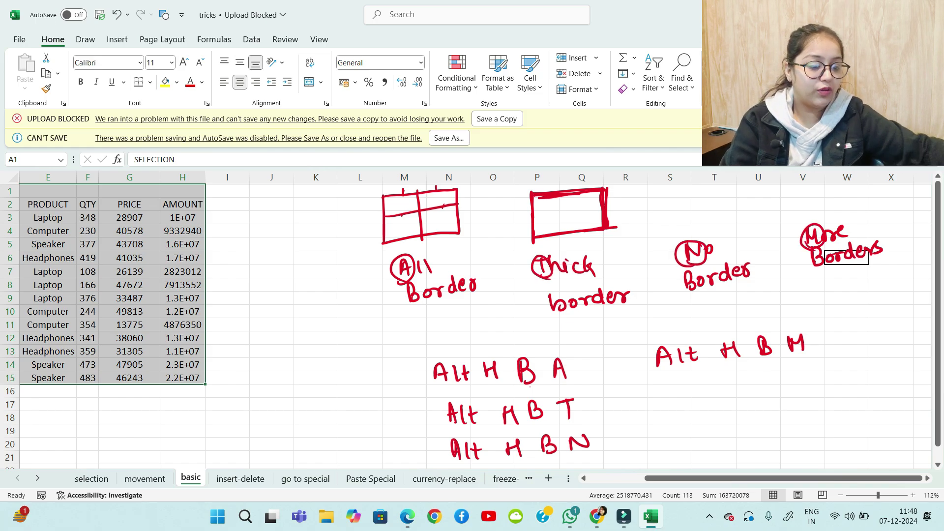
# Apply All Borders (Alt H B A) and a Thick outer border (Alt H B T) to A1:H15
pyautogui.hscroll(-4, 472, 320)
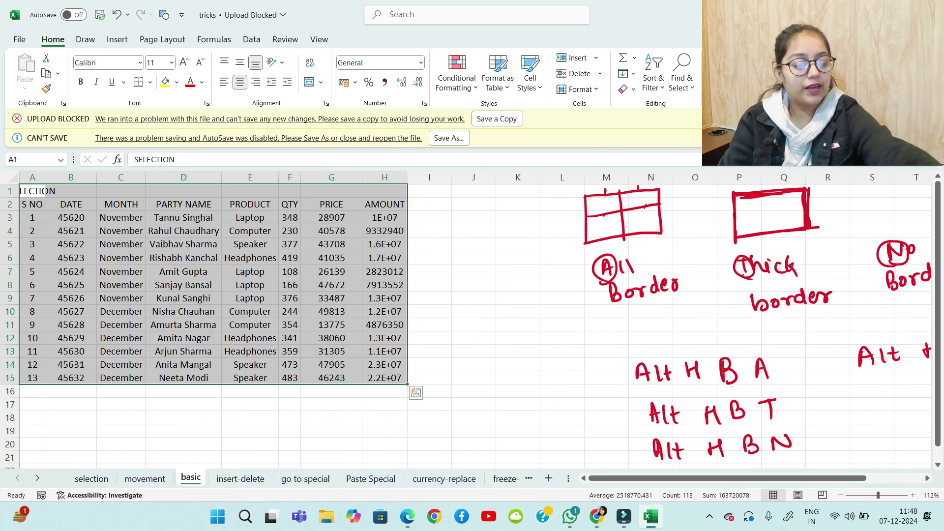
pyautogui.press('alt')
pyautogui.press('h')
pyautogui.press('b')
pyautogui.press('a')
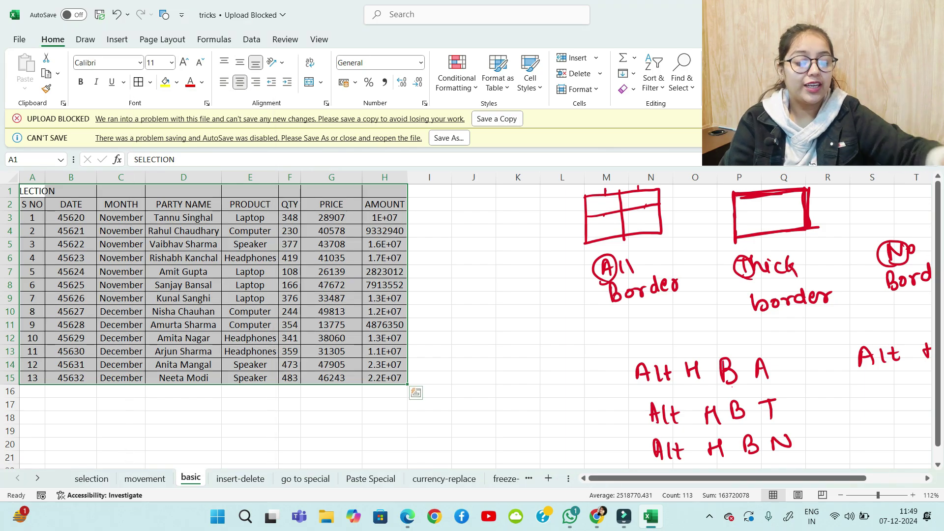
pyautogui.press('alt')
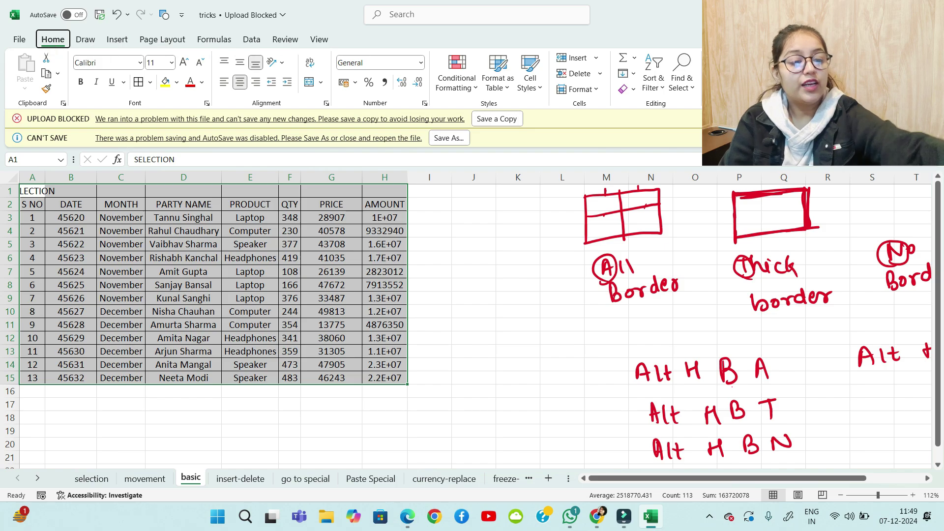
pyautogui.press('h')
pyautogui.press('b')
pyautogui.press('t')
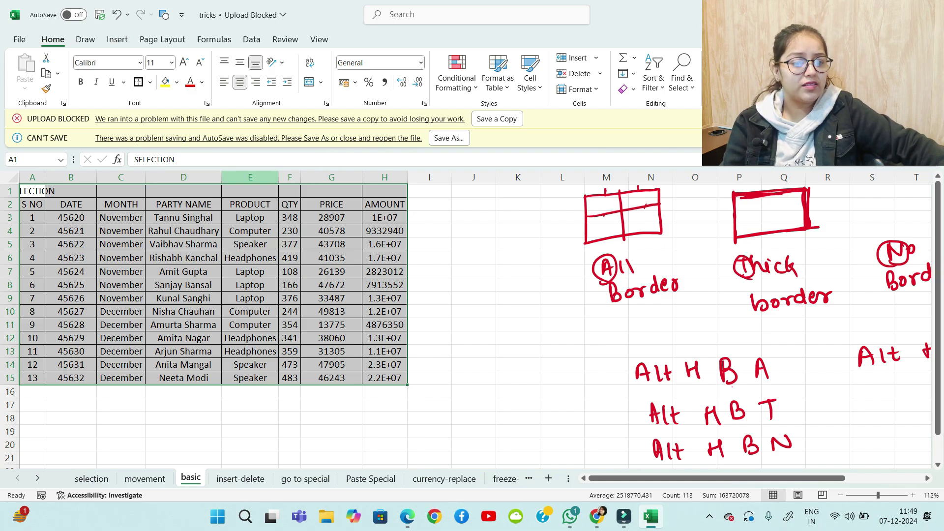
# Narrow column D, then autofit columns A–H with Alt H O I
pyautogui.moveTo(221, 177); pyautogui.dragTo(200, 178)
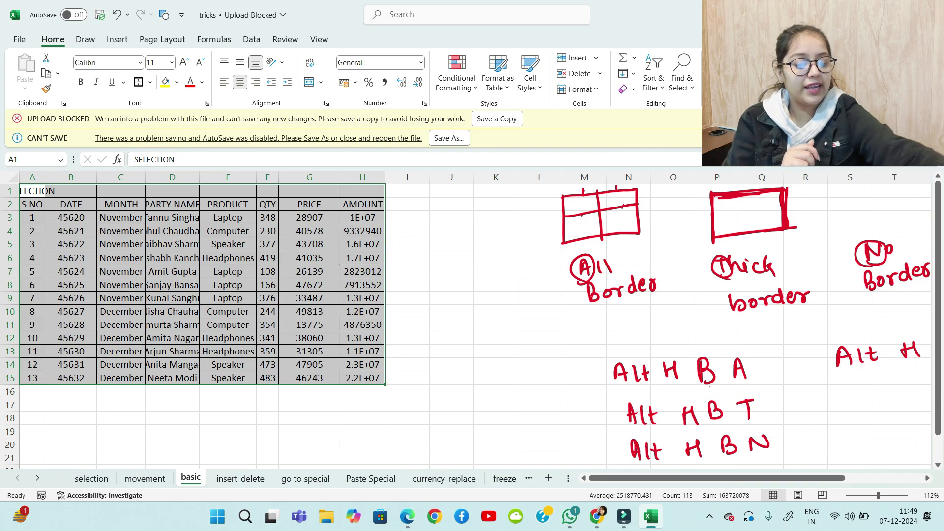
pyautogui.hotkey('alt', 'h')
pyautogui.press('o')
pyautogui.press('i')
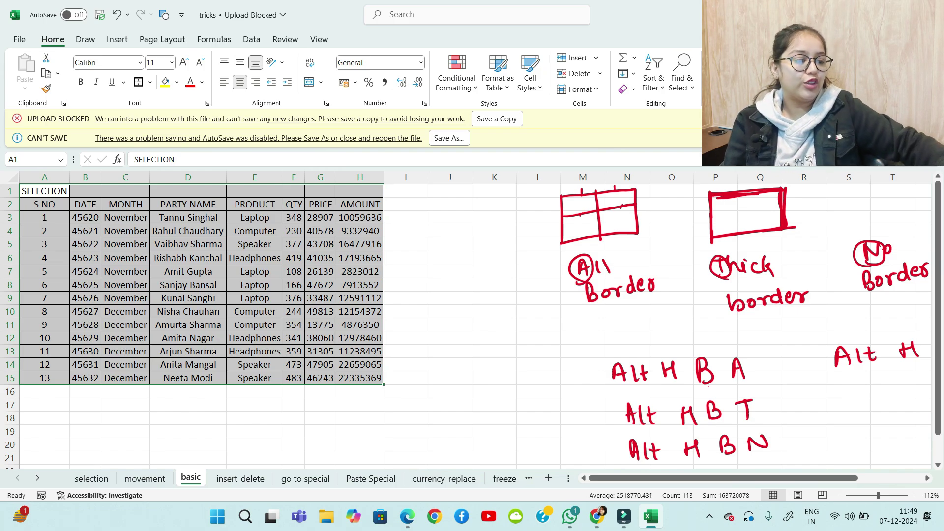
# Write 'Width ⇒ Alt O C A' in red ink below the border notes
pyautogui.scroll(-4, 472, 320)
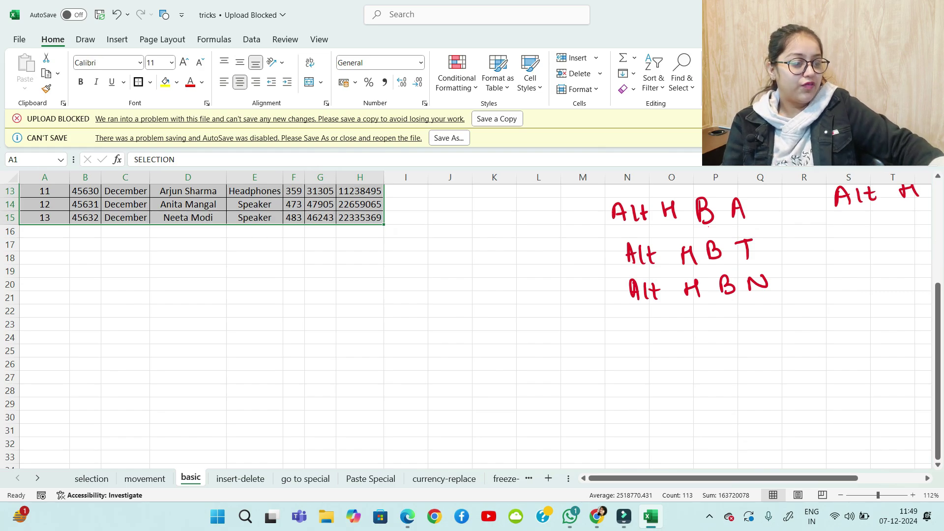
pyautogui.moveTo(560, 348)
pyautogui.mouseDown()
pyautogui.moveTo(579, 350)
pyautogui.moveTo(584, 367)
pyautogui.mouseUp()
pyautogui.moveTo(599, 361)
pyautogui.mouseDown()
pyautogui.moveTo(601, 347)
pyautogui.moveTo(608, 367)
pyautogui.moveTo(624, 366)
pyautogui.mouseUp()
pyautogui.moveTo(639, 354)
pyautogui.mouseDown()
pyautogui.moveTo(650, 365)
pyautogui.moveTo(712, 366)
pyautogui.mouseUp()
pyautogui.moveTo(724, 346)
pyautogui.mouseDown()
pyautogui.moveTo(724, 366)
pyautogui.moveTo(714, 354)
pyautogui.mouseUp()
pyautogui.moveTo(758, 348); pyautogui.dragTo(756, 348)
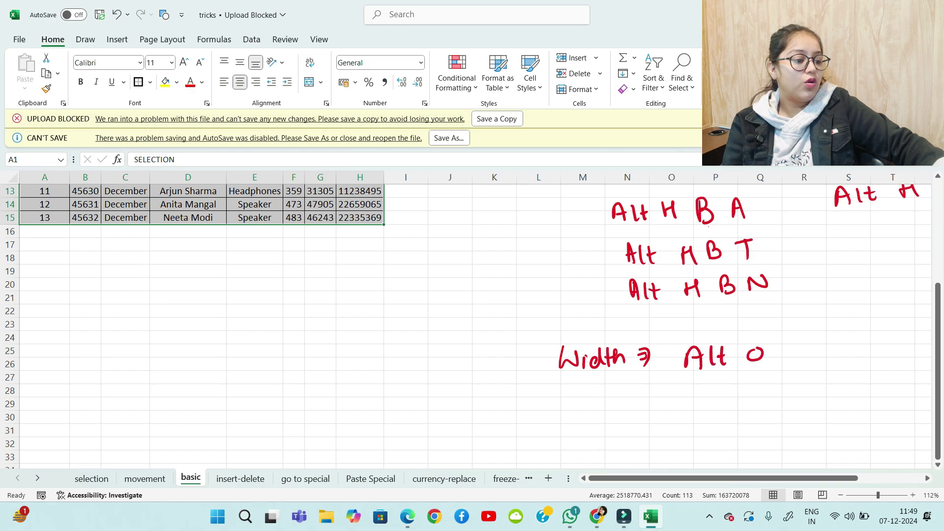
pyautogui.moveTo(816, 345)
pyautogui.mouseDown()
pyautogui.moveTo(818, 359)
pyautogui.moveTo(854, 342)
pyautogui.mouseUp()
pyautogui.moveTo(854, 341)
pyautogui.mouseDown()
pyautogui.moveTo(866, 358)
pyautogui.moveTo(864, 348)
pyautogui.mouseUp()
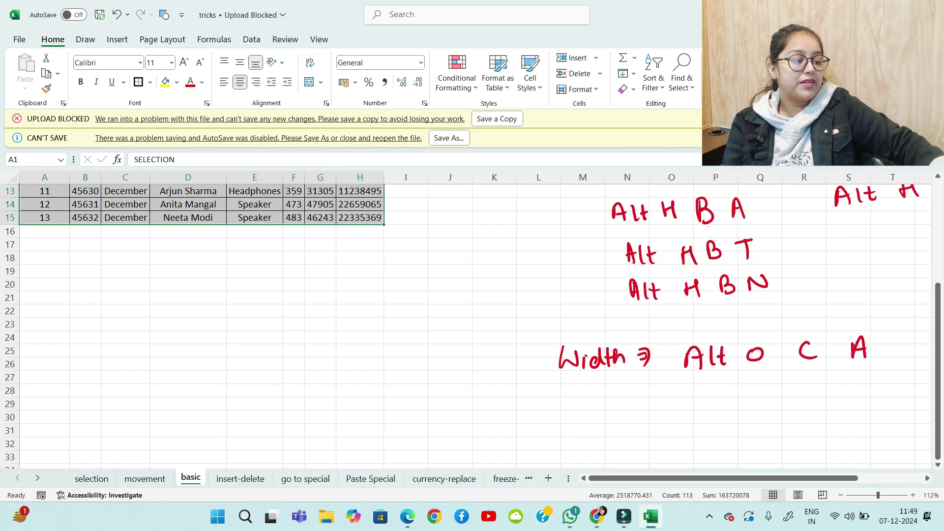
# Add the alternative width shortcut '(Alt H O I)' beneath it
pyautogui.moveTo(687, 394); pyautogui.dragTo(682, 418)
pyautogui.moveTo(701, 411)
pyautogui.mouseDown()
pyautogui.moveTo(707, 395)
pyautogui.moveTo(718, 411)
pyautogui.mouseUp()
pyautogui.moveTo(702, 404); pyautogui.dragTo(716, 403)
pyautogui.moveTo(727, 393)
pyautogui.mouseDown()
pyautogui.moveTo(728, 410)
pyautogui.moveTo(738, 408)
pyautogui.mouseUp()
pyautogui.moveTo(731, 399); pyautogui.dragTo(778, 410)
pyautogui.moveTo(807, 397); pyautogui.dragTo(856, 413)
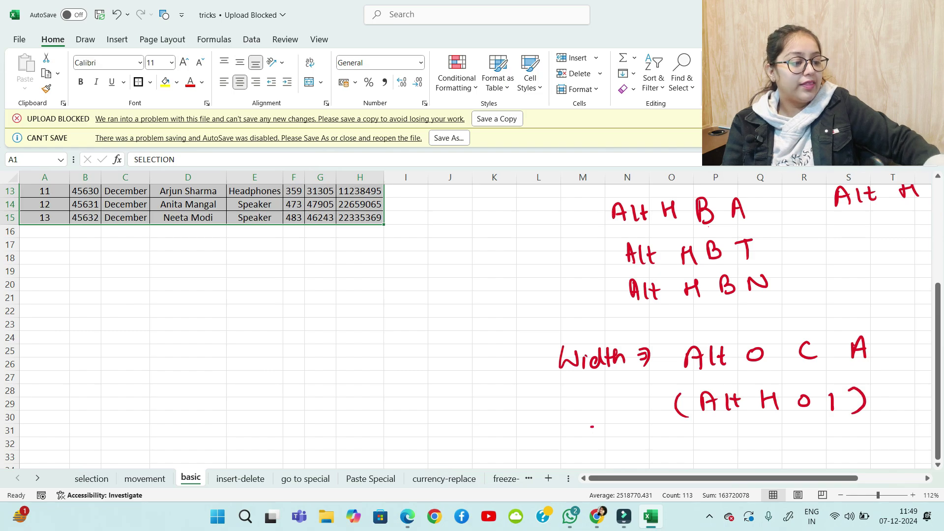
# Write the row height note 'length ⇒ Alt H O A'
pyautogui.moveTo(592, 427); pyautogui.dragTo(594, 449)
pyautogui.moveTo(598, 443); pyautogui.dragTo(632, 445)
pyautogui.moveTo(633, 439)
pyautogui.mouseDown()
pyautogui.moveTo(631, 465)
pyautogui.moveTo(644, 450)
pyautogui.mouseUp()
pyautogui.moveTo(648, 428); pyautogui.dragTo(666, 450)
pyautogui.moveTo(682, 442)
pyautogui.mouseDown()
pyautogui.moveTo(689, 453)
pyautogui.moveTo(749, 453)
pyautogui.mouseUp()
pyautogui.moveTo(759, 437)
pyautogui.mouseDown()
pyautogui.moveTo(759, 452)
pyautogui.moveTo(764, 443)
pyautogui.mouseUp()
pyautogui.moveTo(779, 437)
pyautogui.mouseDown()
pyautogui.moveTo(780, 452)
pyautogui.moveTo(792, 452)
pyautogui.mouseUp()
pyautogui.moveTo(782, 444); pyautogui.dragTo(792, 444)
pyautogui.moveTo(820, 441)
pyautogui.mouseDown()
pyautogui.moveTo(821, 450)
pyautogui.moveTo(819, 442)
pyautogui.mouseUp()
pyautogui.moveTo(840, 450)
pyautogui.mouseDown()
pyautogui.moveTo(850, 441)
pyautogui.moveTo(853, 450)
pyautogui.mouseUp()
pyautogui.moveTo(841, 444); pyautogui.dragTo(852, 442)
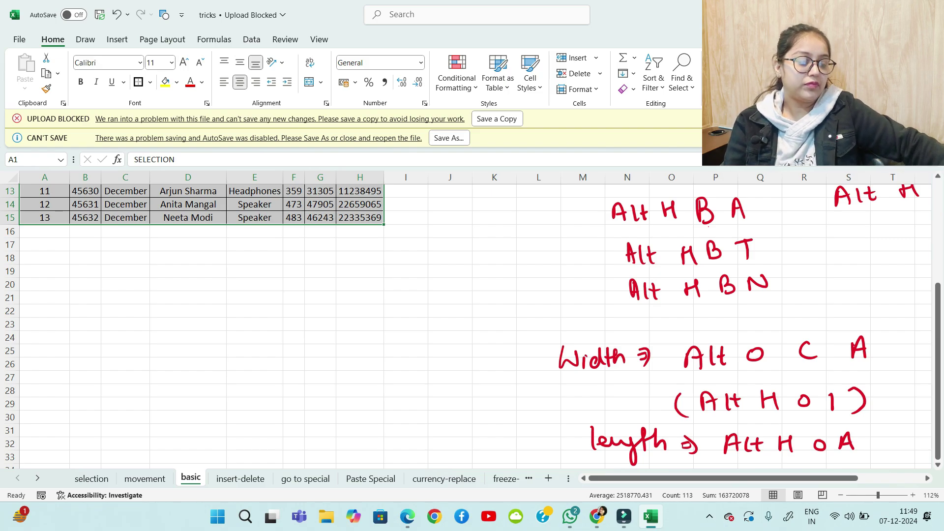
pyautogui.scroll(4, 473, 325)
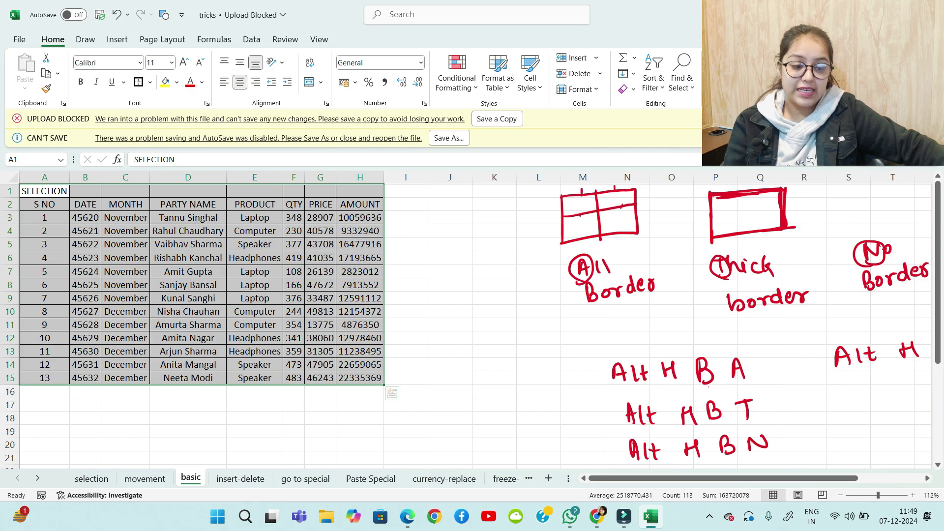
# Select the title row A1:H1 and display the Home tab KeyTips with Alt, H
pyautogui.click(126, 285)
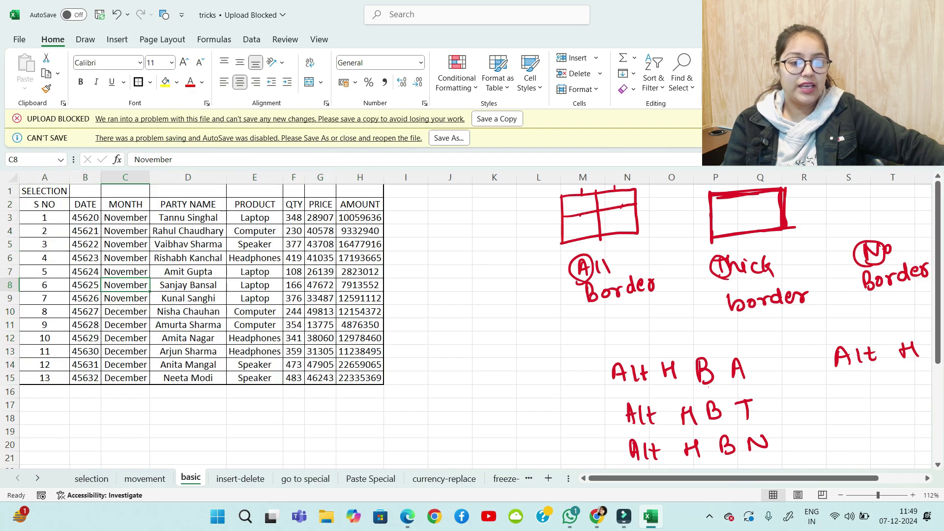
pyautogui.moveTo(45, 192); pyautogui.dragTo(361, 193)
pyautogui.click(450, 245)
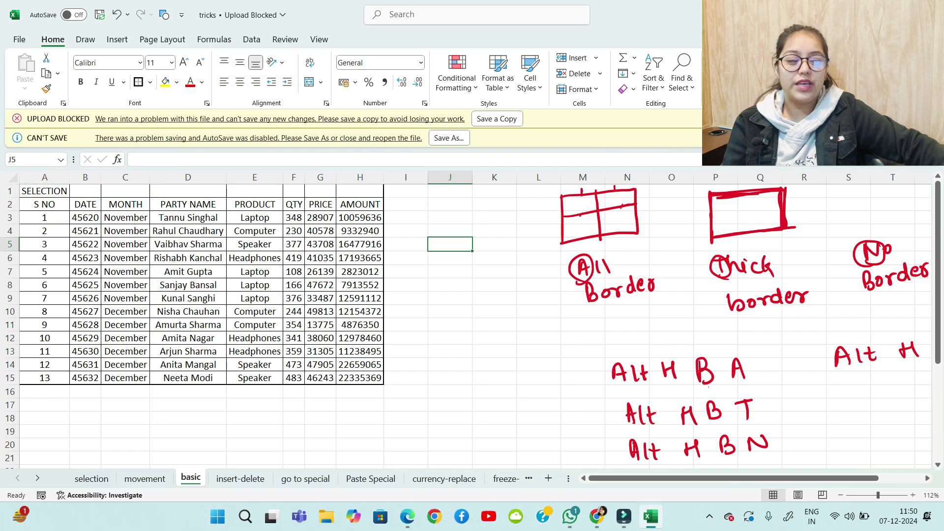
pyautogui.moveTo(44, 191); pyautogui.dragTo(406, 192)
pyautogui.click(450, 232)
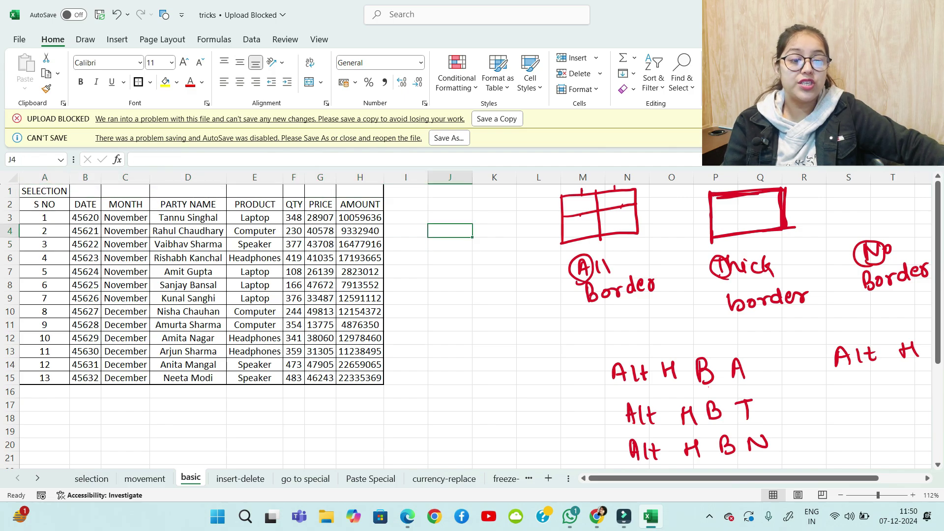
pyautogui.click(45, 192)
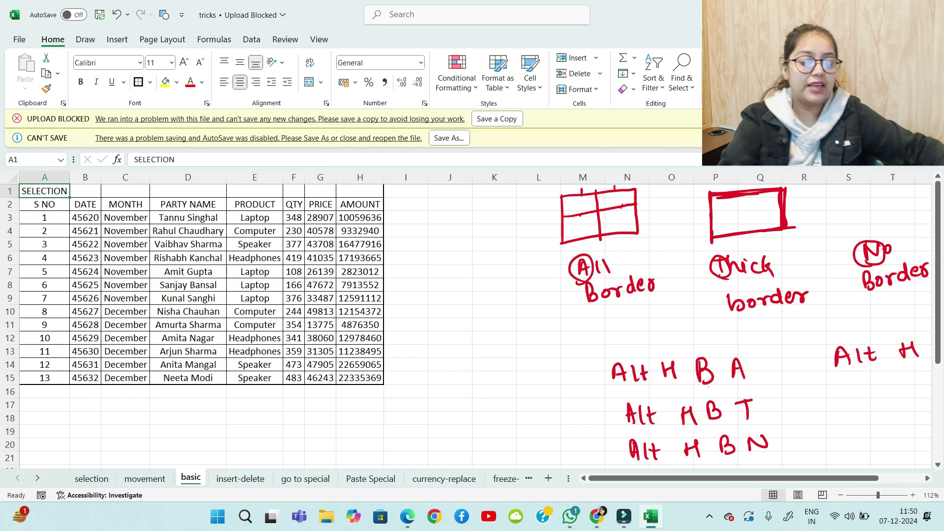
pyautogui.moveTo(44, 192); pyautogui.dragTo(364, 192)
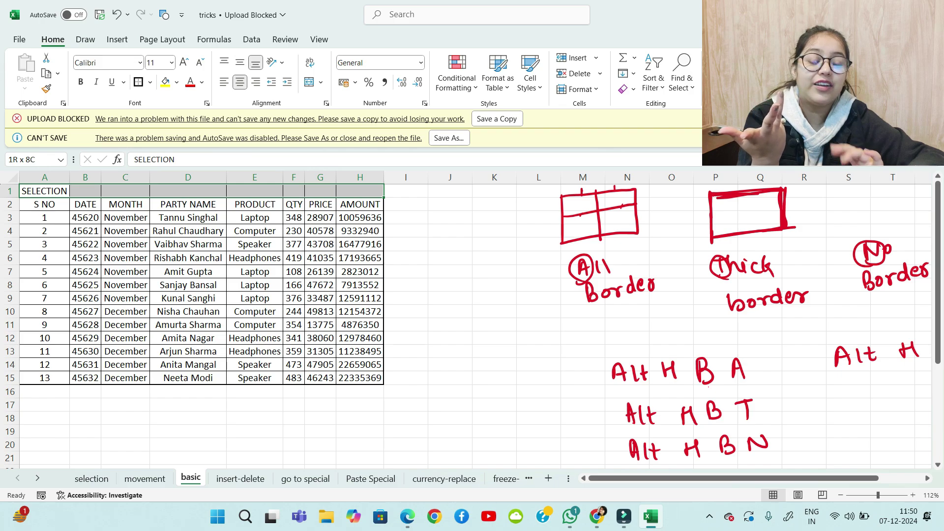
pyautogui.press('alt')
pyautogui.press('h')
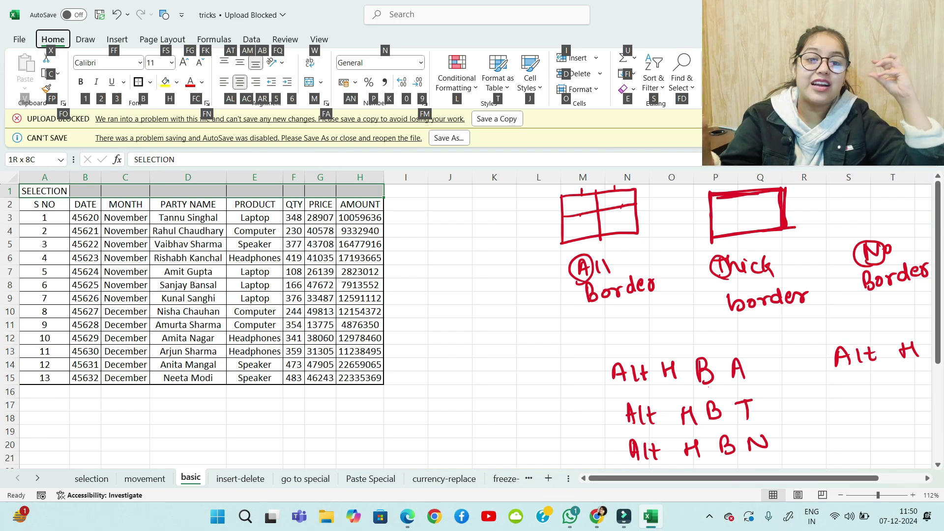
# Merge and centre the SELECTION title across A1:H1, fill it yellow and bold it
pyautogui.press('Escape')
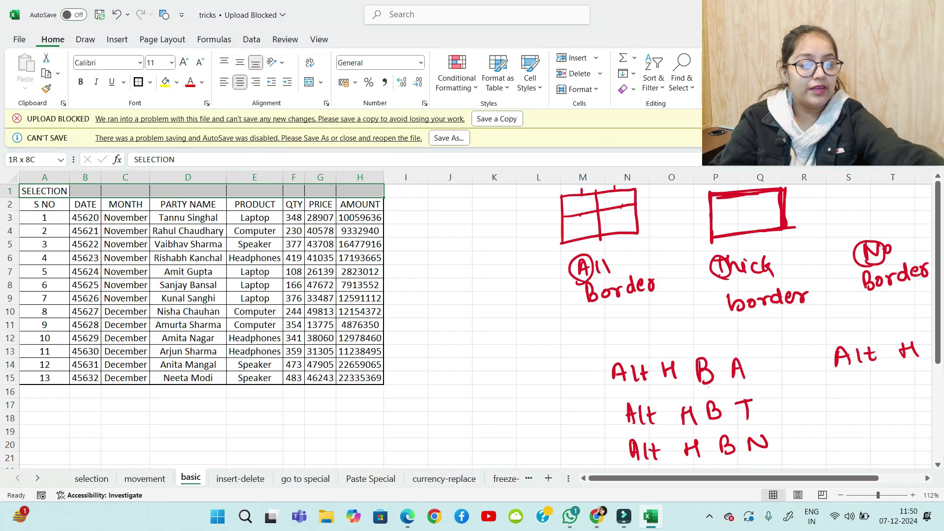
pyautogui.hotkey('alt', 'h')
pyautogui.press('m')
pyautogui.press('c')
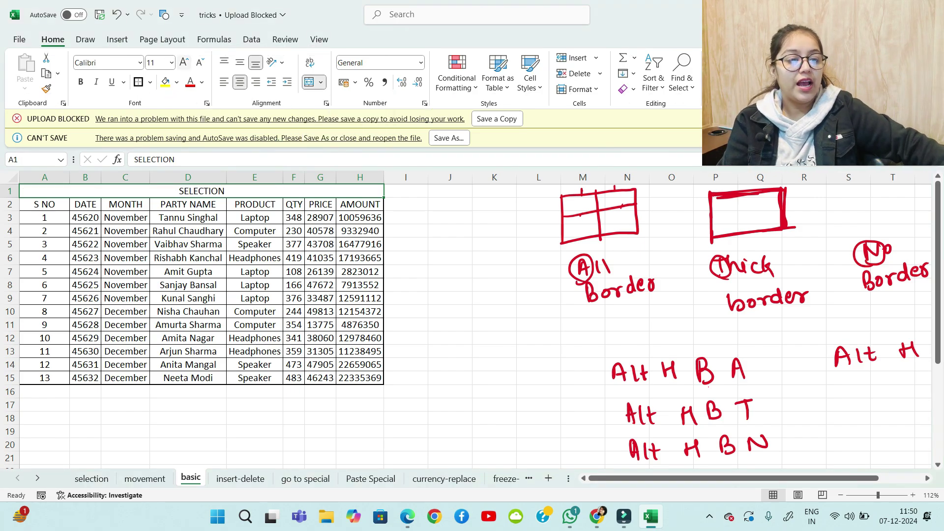
pyautogui.click(165, 82)
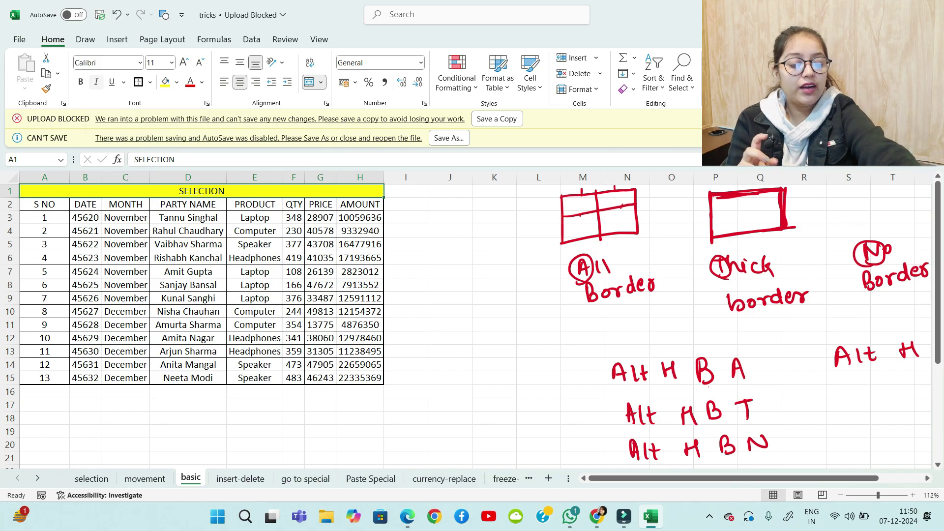
pyautogui.hotkey('ctrl', 'b')
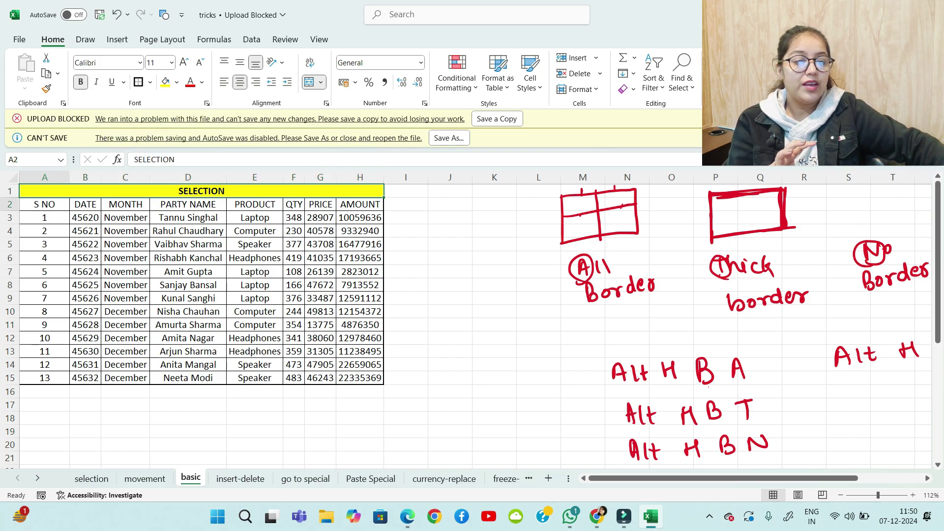
# Give the header row A2:H2 a black fill
pyautogui.press('Down')
pyautogui.hotkey('shift', 'Right')
pyautogui.hotkey('shift', 'Right')
pyautogui.hotkey('shift', 'Right')
pyautogui.hotkey('shift', 'Right')
pyautogui.hotkey('shift', 'Right')
pyautogui.hotkey('shift', 'Right')
pyautogui.hotkey('shift', 'Right')
pyautogui.hotkey('shift', 'Down')
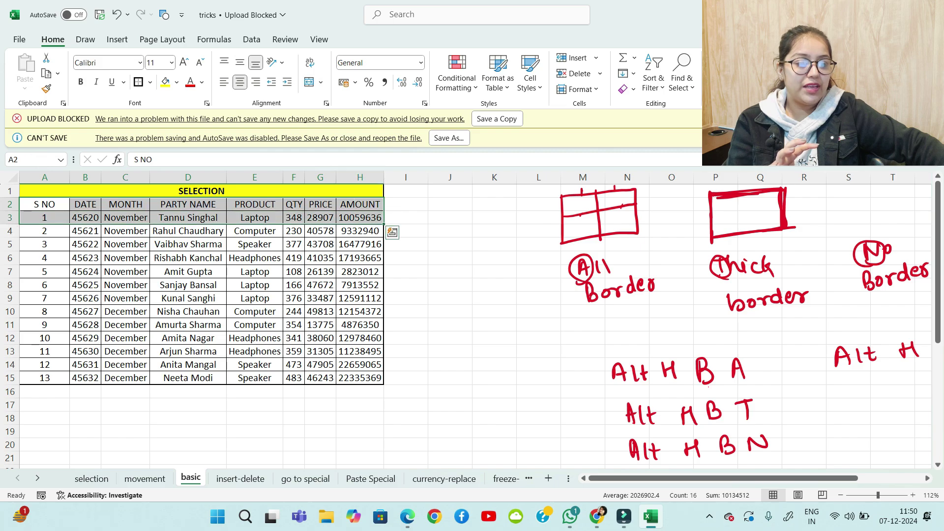
pyautogui.hotkey('shift', 'Left')
pyautogui.hotkey('shift', 'Left')
pyautogui.hotkey('shift', 'Left')
pyautogui.hotkey('shift', 'Left')
pyautogui.hotkey('shift', 'Up')
pyautogui.hotkey('shift', 'Right')
pyautogui.hotkey('shift', 'Right')
pyautogui.hotkey('shift', 'Right')
pyautogui.hotkey('shift', 'Right')
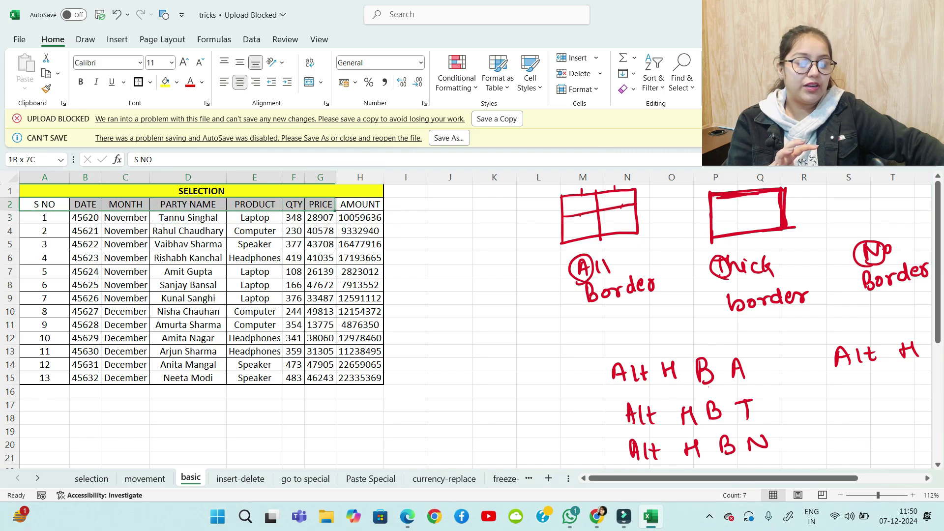
pyautogui.press('alt')
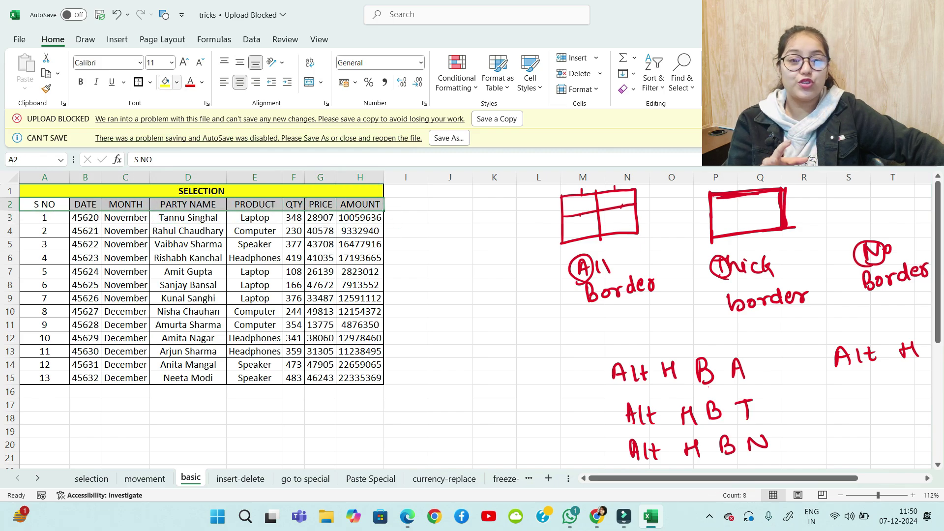
pyautogui.press('h')
pyautogui.press('h')
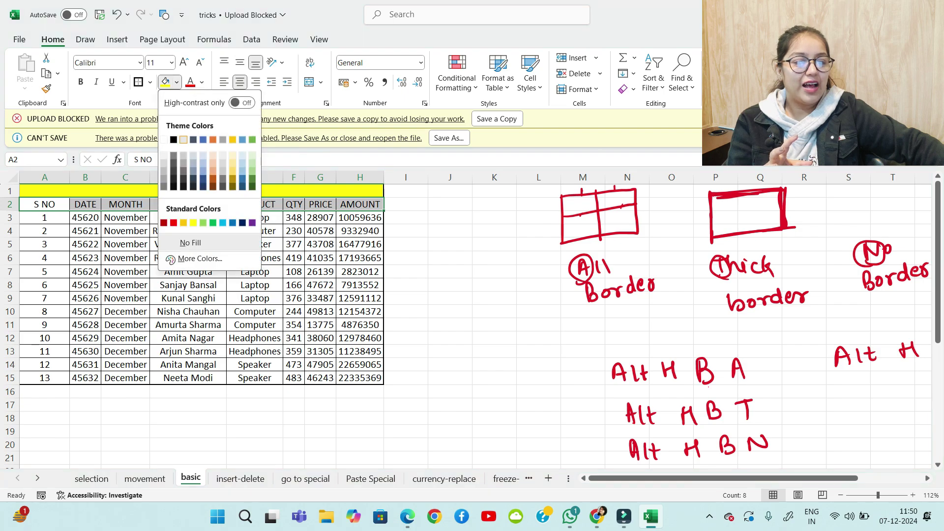
pyautogui.press('Left')
pyautogui.press('Return')
# Make the row 2 header text white and bold
pyautogui.press('alt')
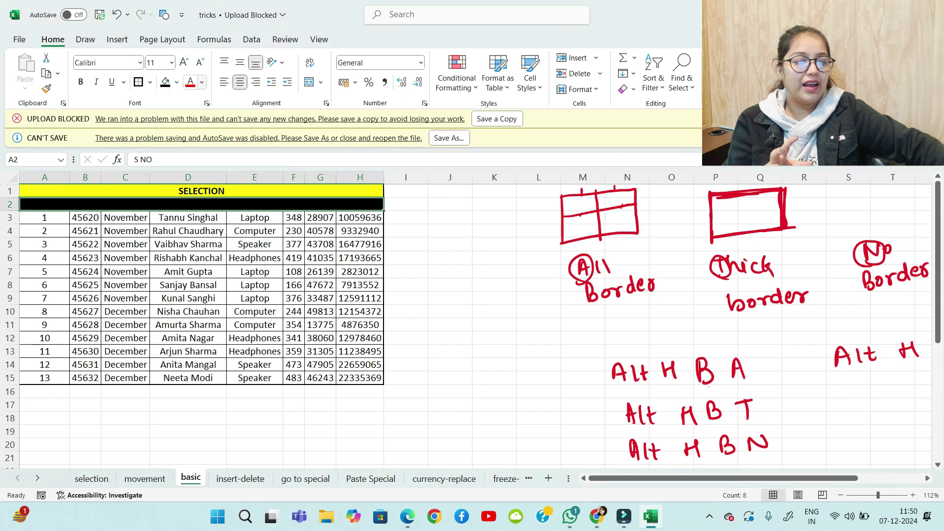
pyautogui.press('h')
pyautogui.press('f')
pyautogui.press('c')
pyautogui.press('Left')
pyautogui.press('Return')
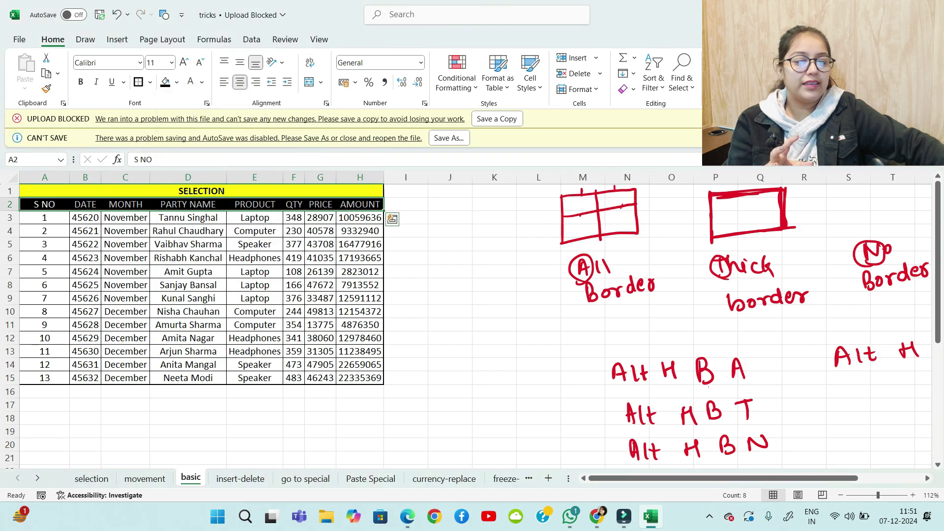
pyautogui.hotkey('ctrl', 'b')
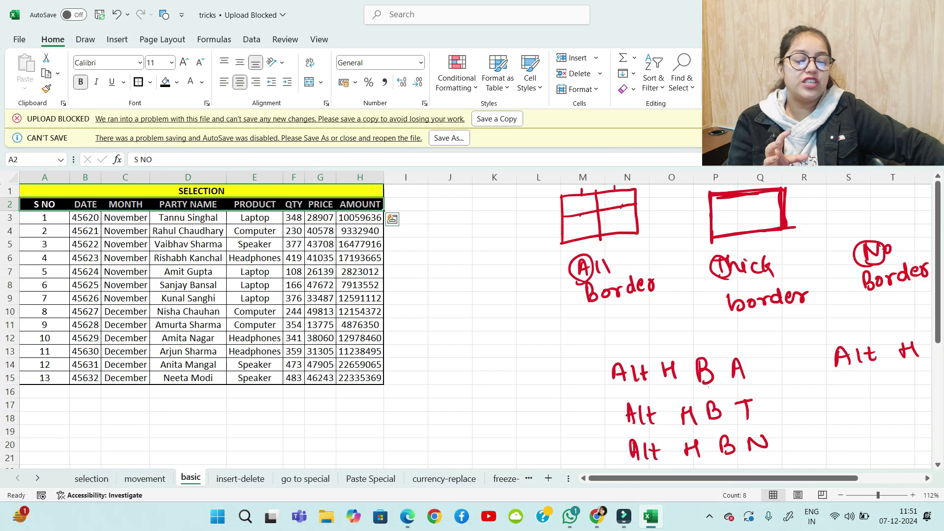
# Centre the DATE values B3:B15 and widen column B
pyautogui.click(406, 231)
pyautogui.moveTo(85, 218); pyautogui.dragTo(85, 378)
pyautogui.click(240, 81)
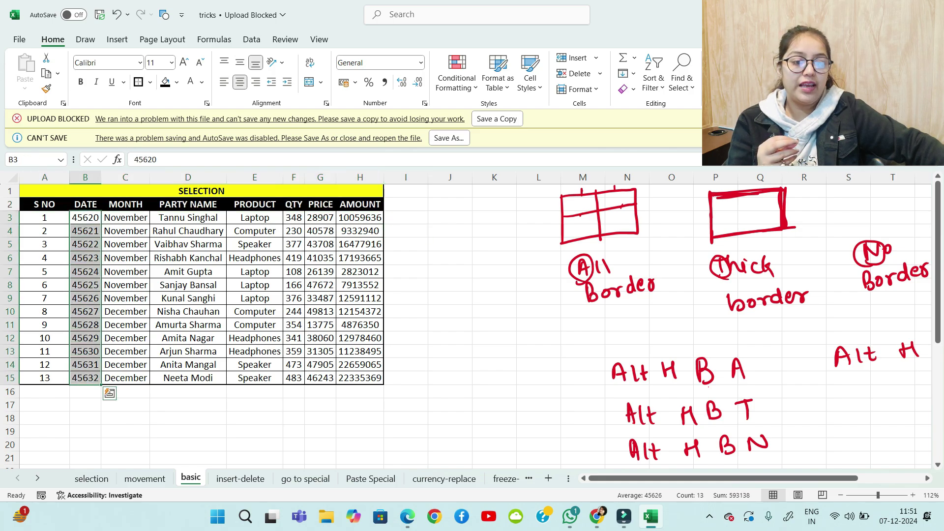
pyautogui.moveTo(101, 177); pyautogui.dragTo(115, 177)
pyautogui.moveTo(92, 218); pyautogui.dragTo(92, 378)
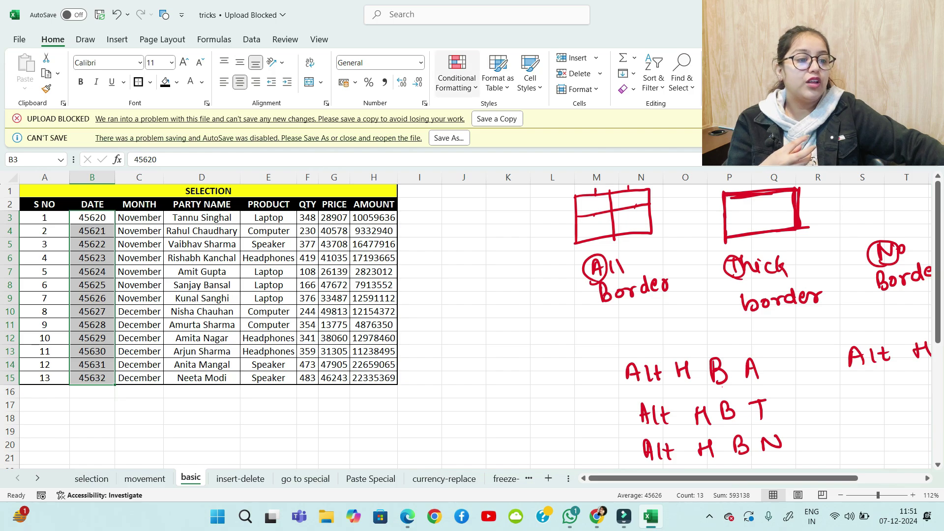
# Format the DATE values in B3:B15 as Short Date, e.g. 24-11-2024
pyautogui.hotkey('alt', 'h')
pyautogui.press('n')
pyautogui.press('Down')
pyautogui.press('Down')
pyautogui.press('Down')
pyautogui.press('Down')
pyautogui.press('Up')
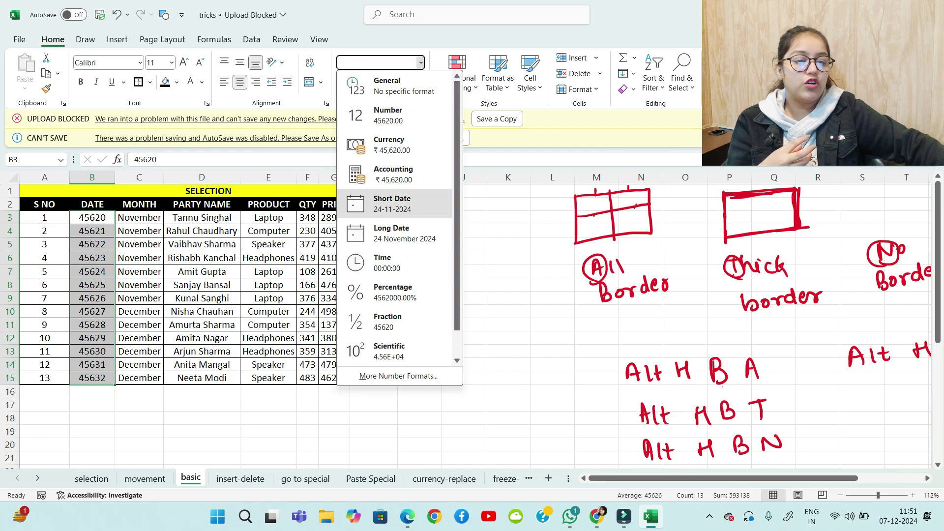
pyautogui.press('Return')
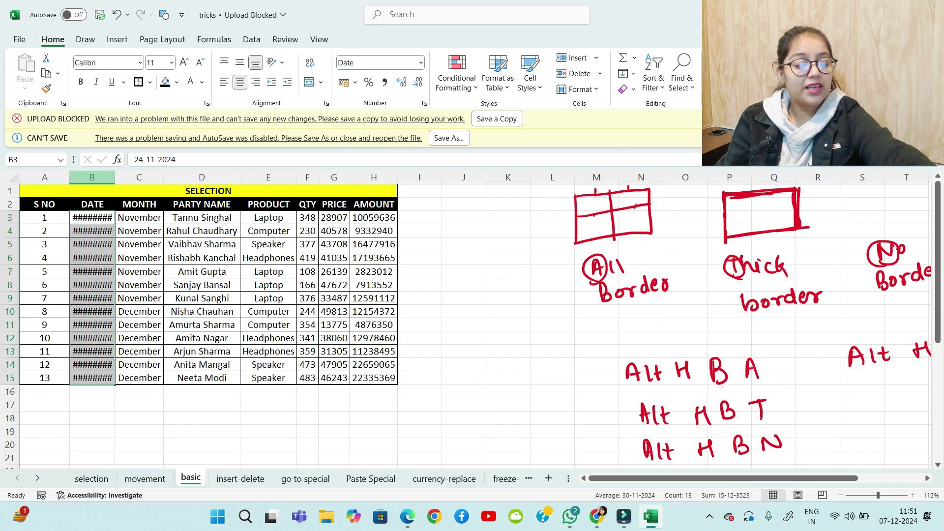
# AutoFit column B so every date shows in full
pyautogui.hotkey('alt', 'h')
pyautogui.press('o')
pyautogui.press('i')
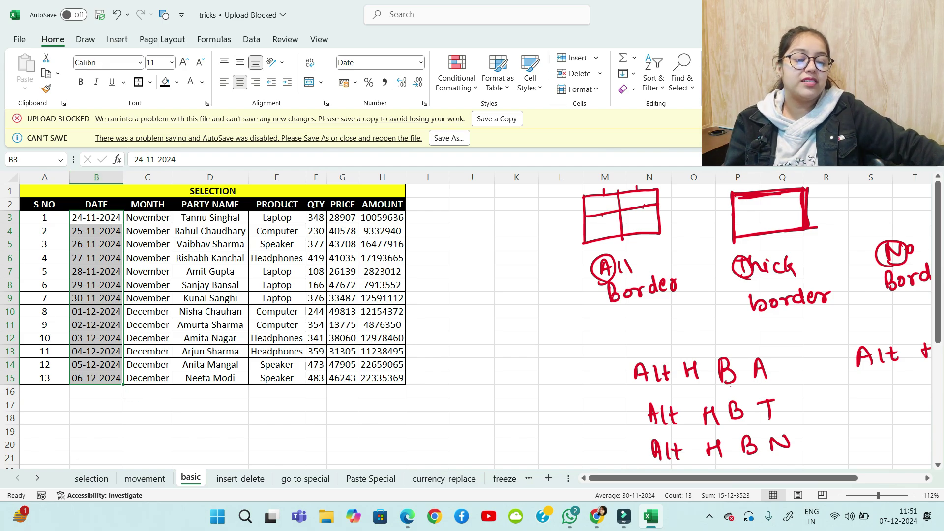
# Handwrite 'Merge & Centre ⇒ Alt H M C' in red ink below the table
pyautogui.scroll(-1, 472, 320)
pyautogui.scroll(1, 472, 319)
pyautogui.scroll(-6, 472, 319)
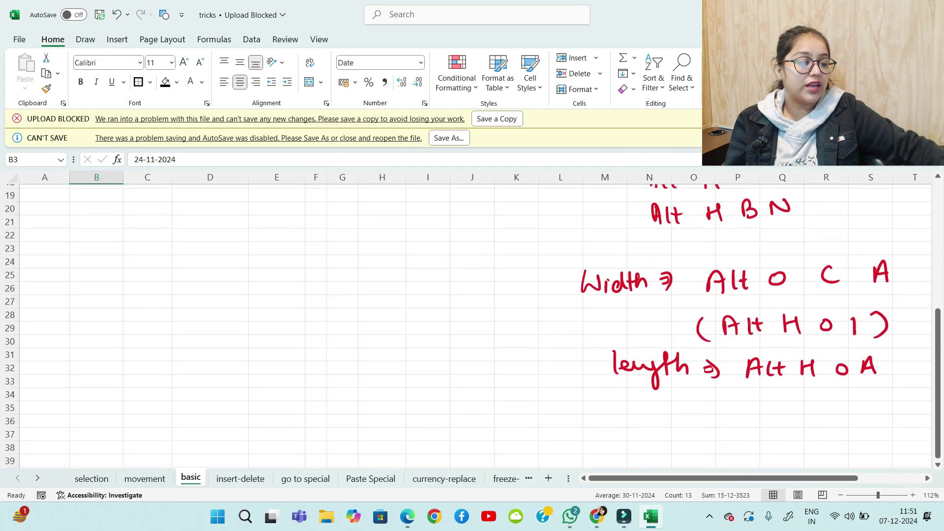
pyautogui.scroll(-3, 472, 319)
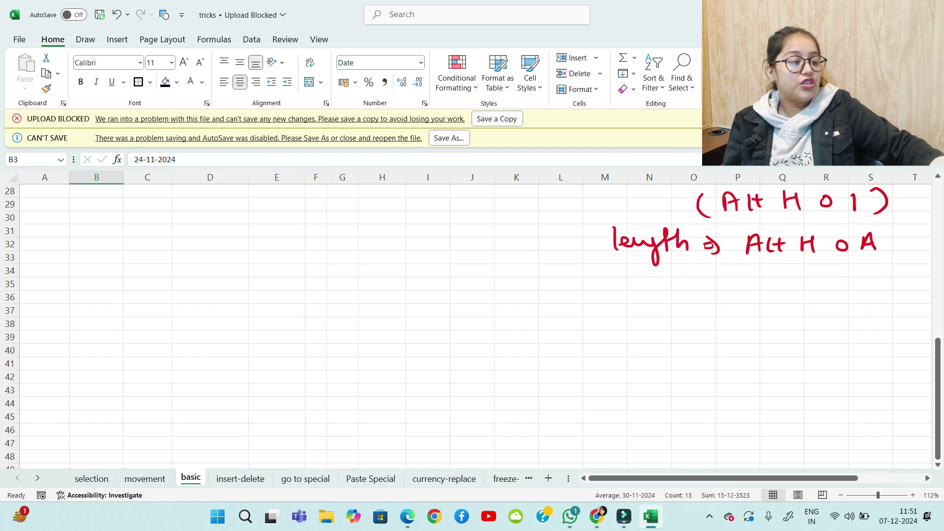
pyautogui.scroll(5, 472, 325)
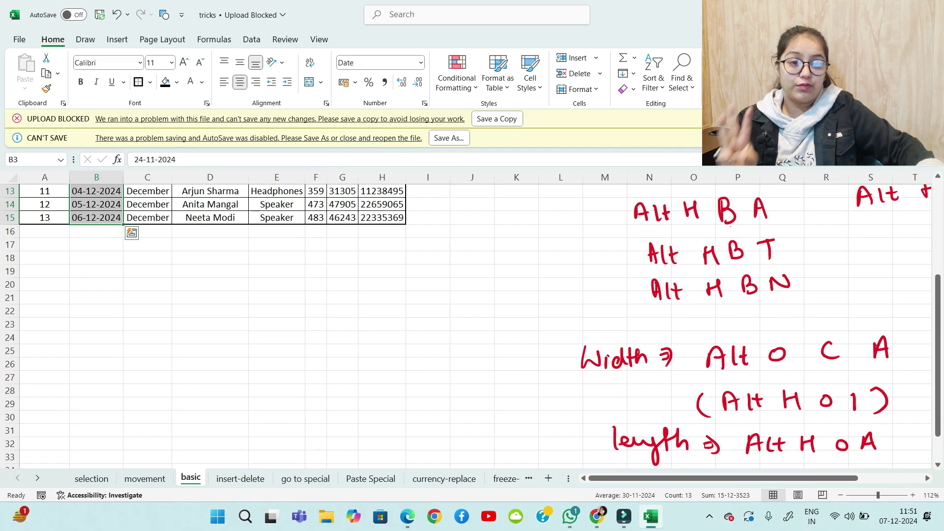
pyautogui.moveTo(75, 265)
pyautogui.mouseDown()
pyautogui.moveTo(165, 285)
pyautogui.moveTo(198, 275)
pyautogui.moveTo(213, 284)
pyautogui.moveTo(272, 275)
pyautogui.moveTo(268, 284)
pyautogui.moveTo(314, 282)
pyautogui.moveTo(343, 271)
pyautogui.mouseUp()
pyautogui.moveTo(370, 265)
pyautogui.mouseDown()
pyautogui.moveTo(371, 279)
pyautogui.moveTo(383, 272)
pyautogui.mouseUp()
pyautogui.moveTo(382, 264); pyautogui.dragTo(382, 278)
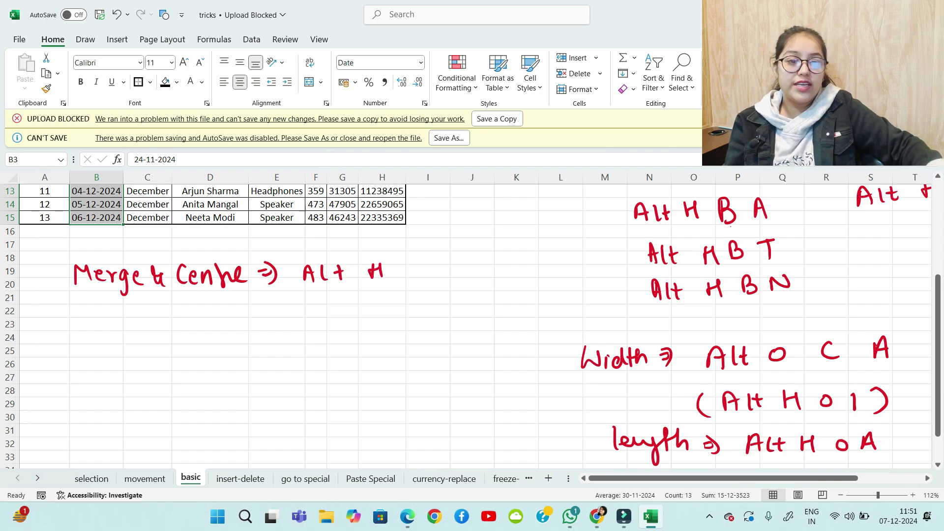
pyautogui.moveTo(417, 281); pyautogui.dragTo(470, 277)
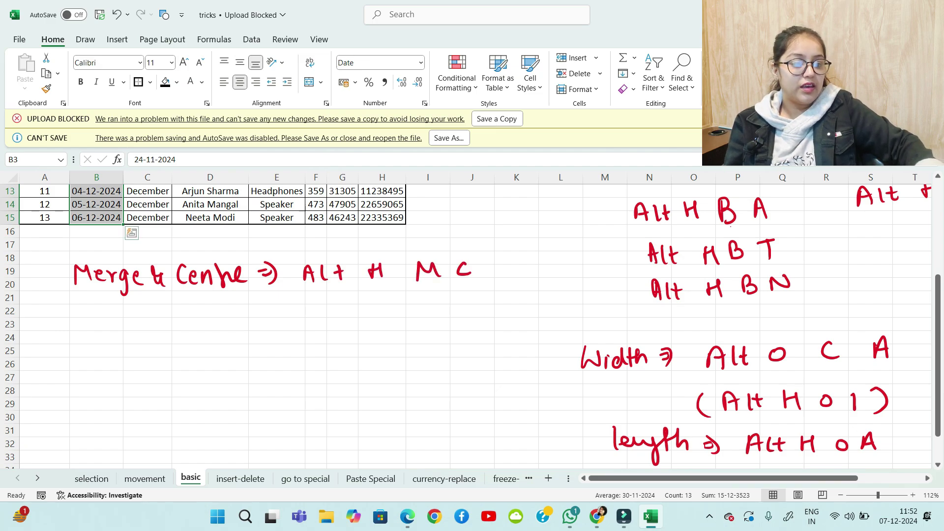
# Handwrite the Merge Across label and its shortcut on the next line
pyautogui.moveTo(114, 320); pyautogui.dragTo(114, 340)
pyautogui.moveTo(115, 319); pyautogui.dragTo(124, 338)
pyautogui.moveTo(113, 332); pyautogui.dragTo(141, 337)
pyautogui.moveTo(145, 328); pyautogui.dragTo(175, 334)
pyautogui.moveTo(243, 315)
pyautogui.mouseDown()
pyautogui.moveTo(251, 331)
pyautogui.moveTo(312, 332)
pyautogui.moveTo(310, 322)
pyautogui.mouseUp()
pyautogui.moveTo(320, 314); pyautogui.dragTo(321, 332)
pyautogui.moveTo(328, 314)
pyautogui.mouseDown()
pyautogui.moveTo(328, 332)
pyautogui.moveTo(331, 322)
pyautogui.mouseUp()
pyautogui.moveTo(353, 328)
pyautogui.mouseDown()
pyautogui.moveTo(364, 315)
pyautogui.moveTo(364, 329)
pyautogui.moveTo(408, 333)
pyautogui.mouseUp()
pyautogui.moveTo(433, 331)
pyautogui.mouseDown()
pyautogui.moveTo(437, 315)
pyautogui.moveTo(444, 329)
pyautogui.mouseUp()
pyautogui.moveTo(434, 323); pyautogui.dragTo(443, 322)
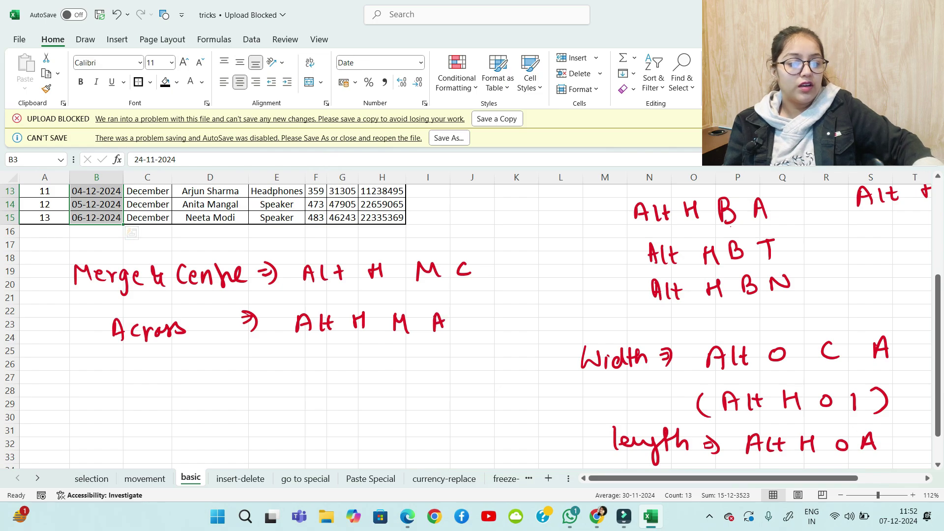
# Handwrite the Unmerge label with its shortcut beneath the Across note
pyautogui.moveTo(116, 375); pyautogui.dragTo(176, 392)
pyautogui.moveTo(178, 393)
pyautogui.mouseDown()
pyautogui.moveTo(184, 383)
pyautogui.moveTo(190, 403)
pyautogui.moveTo(204, 391)
pyautogui.moveTo(263, 382)
pyautogui.mouseUp()
pyautogui.moveTo(256, 372)
pyautogui.mouseDown()
pyautogui.moveTo(261, 390)
pyautogui.moveTo(310, 371)
pyautogui.mouseUp()
pyautogui.moveTo(310, 371)
pyautogui.mouseDown()
pyautogui.moveTo(316, 389)
pyautogui.moveTo(315, 380)
pyautogui.mouseUp()
pyautogui.moveTo(326, 372); pyautogui.dragTo(371, 379)
pyautogui.moveTo(372, 371)
pyautogui.mouseDown()
pyautogui.moveTo(372, 388)
pyautogui.moveTo(424, 389)
pyautogui.moveTo(460, 373)
pyautogui.mouseUp()
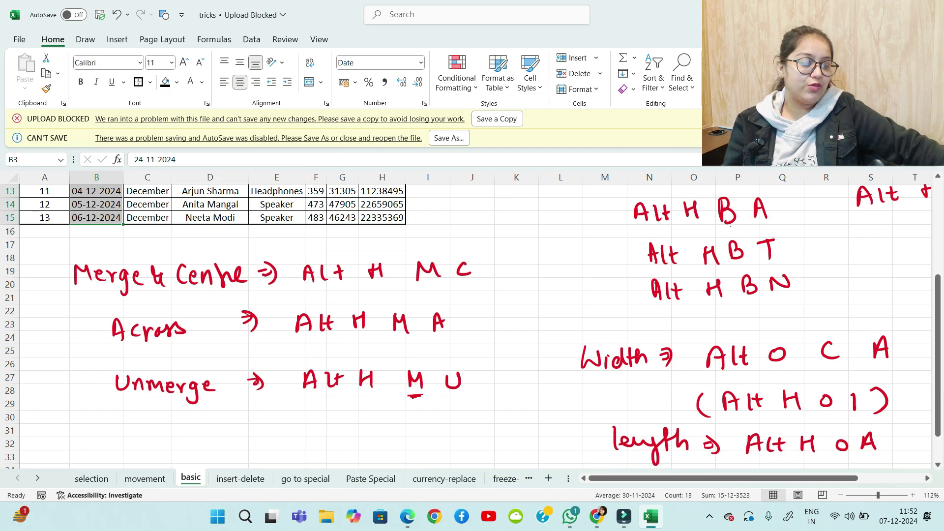
pyautogui.scroll(2, 472, 325)
pyautogui.scroll(2, 472, 324)
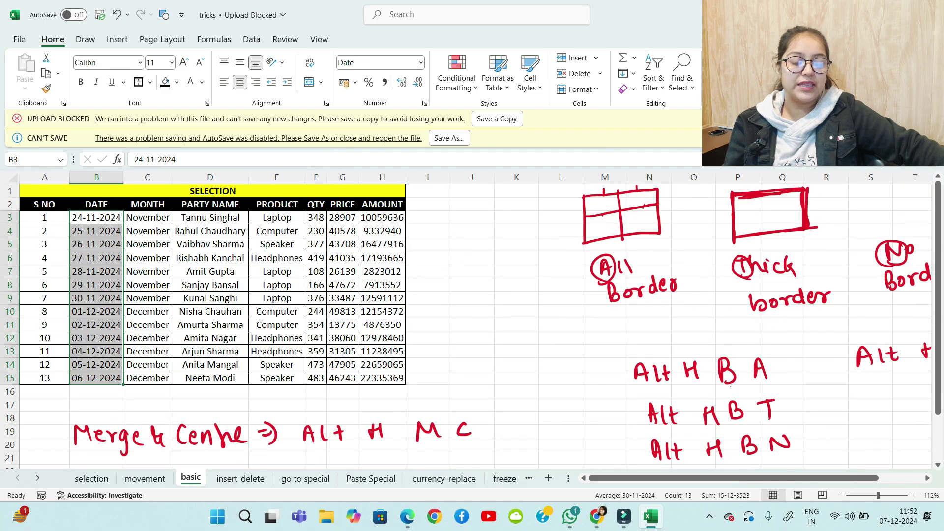
# Handwrite 'Bold | Italic | Underline' near row 28 with an arrow below
pyautogui.scroll(-9, 473, 325)
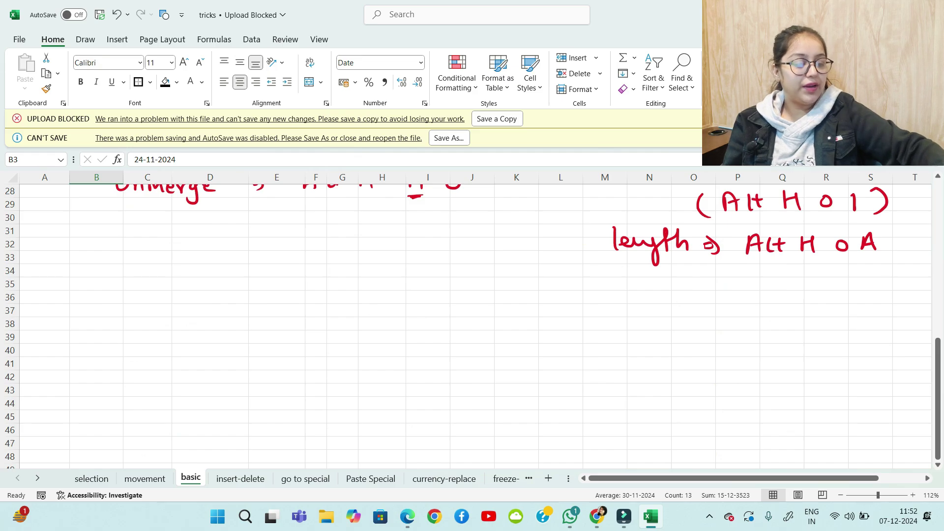
pyautogui.moveTo(82, 247)
pyautogui.mouseDown()
pyautogui.moveTo(82, 270)
pyautogui.moveTo(109, 253)
pyautogui.moveTo(121, 268)
pyautogui.mouseUp()
pyautogui.moveTo(134, 246)
pyautogui.mouseDown()
pyautogui.moveTo(135, 268)
pyautogui.moveTo(152, 281)
pyautogui.mouseUp()
pyautogui.moveTo(169, 252)
pyautogui.mouseDown()
pyautogui.moveTo(180, 273)
pyautogui.moveTo(202, 275)
pyautogui.mouseUp()
pyautogui.moveTo(212, 262)
pyautogui.mouseDown()
pyautogui.moveTo(213, 275)
pyautogui.moveTo(246, 276)
pyautogui.moveTo(269, 257)
pyautogui.moveTo(285, 272)
pyautogui.mouseUp()
pyautogui.moveTo(296, 252)
pyautogui.mouseDown()
pyautogui.moveTo(297, 269)
pyautogui.moveTo(307, 269)
pyautogui.mouseUp()
pyautogui.moveTo(310, 270)
pyautogui.mouseDown()
pyautogui.moveTo(320, 260)
pyautogui.moveTo(328, 271)
pyautogui.mouseUp()
pyautogui.moveTo(333, 263); pyautogui.dragTo(346, 261)
pyautogui.moveTo(344, 265); pyautogui.dragTo(359, 271)
pyautogui.moveTo(149, 314)
pyautogui.mouseDown()
pyautogui.moveTo(165, 335)
pyautogui.moveTo(195, 335)
pyautogui.mouseUp()
# Write the shortcut 'Ctrl B|I|U' after the arrow
pyautogui.moveTo(202, 313)
pyautogui.mouseDown()
pyautogui.moveTo(204, 337)
pyautogui.moveTo(219, 320)
pyautogui.mouseUp()
pyautogui.moveTo(224, 315)
pyautogui.mouseDown()
pyautogui.moveTo(226, 337)
pyautogui.moveTo(247, 332)
pyautogui.mouseUp()
pyautogui.moveTo(248, 311)
pyautogui.mouseDown()
pyautogui.moveTo(249, 330)
pyautogui.moveTo(272, 337)
pyautogui.moveTo(295, 308)
pyautogui.mouseUp()
pyautogui.moveTo(287, 310); pyautogui.dragTo(287, 325)
pyautogui.moveTo(283, 325); pyautogui.dragTo(312, 339)
pyautogui.moveTo(323, 312)
pyautogui.mouseDown()
pyautogui.moveTo(331, 327)
pyautogui.moveTo(337, 310)
pyautogui.mouseUp()
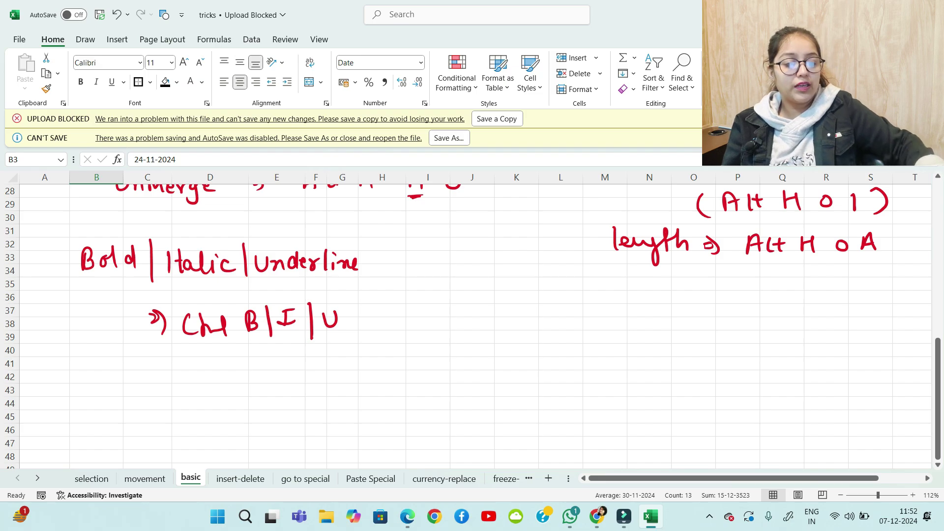
# Handwrite 'Alignment ⇒ Alt H AC' underneath and underline the shortcut
pyautogui.moveTo(76, 415)
pyautogui.mouseDown()
pyautogui.moveTo(93, 413)
pyautogui.moveTo(90, 403)
pyautogui.mouseUp()
pyautogui.moveTo(104, 388)
pyautogui.mouseDown()
pyautogui.moveTo(101, 412)
pyautogui.moveTo(117, 399)
pyautogui.mouseUp()
pyautogui.moveTo(130, 398)
pyautogui.mouseDown()
pyautogui.moveTo(127, 425)
pyautogui.moveTo(193, 404)
pyautogui.mouseUp()
pyautogui.click(141, 391)
pyautogui.moveTo(196, 405)
pyautogui.mouseDown()
pyautogui.moveTo(218, 405)
pyautogui.moveTo(223, 394)
pyautogui.mouseUp()
pyautogui.moveTo(236, 394); pyautogui.dragTo(248, 395)
pyautogui.moveTo(244, 386)
pyautogui.mouseDown()
pyautogui.moveTo(252, 403)
pyautogui.moveTo(304, 389)
pyautogui.moveTo(310, 408)
pyautogui.mouseUp()
pyautogui.moveTo(320, 387)
pyautogui.mouseDown()
pyautogui.moveTo(321, 408)
pyautogui.moveTo(339, 408)
pyautogui.mouseUp()
pyautogui.moveTo(331, 396); pyautogui.dragTo(356, 403)
pyautogui.moveTo(359, 396)
pyautogui.mouseDown()
pyautogui.moveTo(369, 404)
pyautogui.moveTo(403, 383)
pyautogui.mouseUp()
pyautogui.moveTo(402, 384)
pyautogui.mouseDown()
pyautogui.moveTo(409, 403)
pyautogui.moveTo(409, 395)
pyautogui.mouseUp()
pyautogui.moveTo(432, 388); pyautogui.dragTo(432, 406)
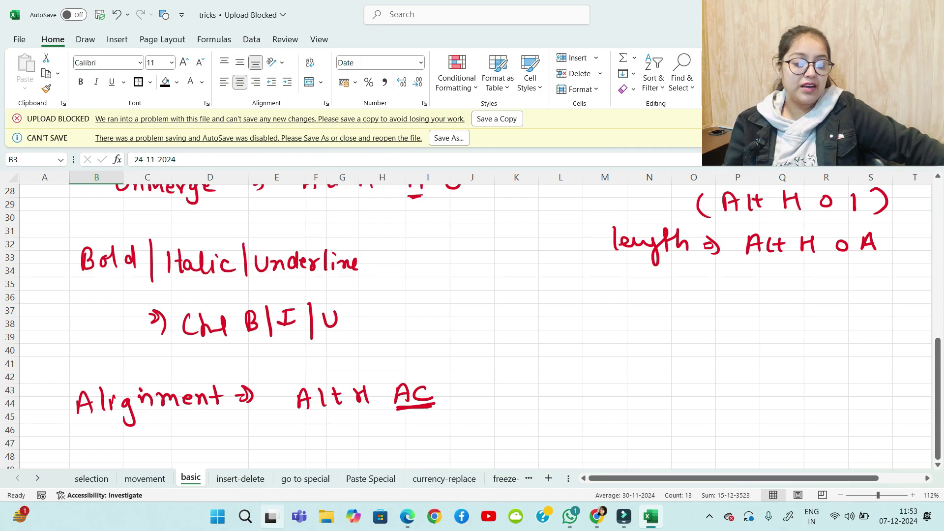
# On the insert-delete sheet, handwrite 'Row | column | Cell' beside the sales table
pyautogui.click(241, 479)
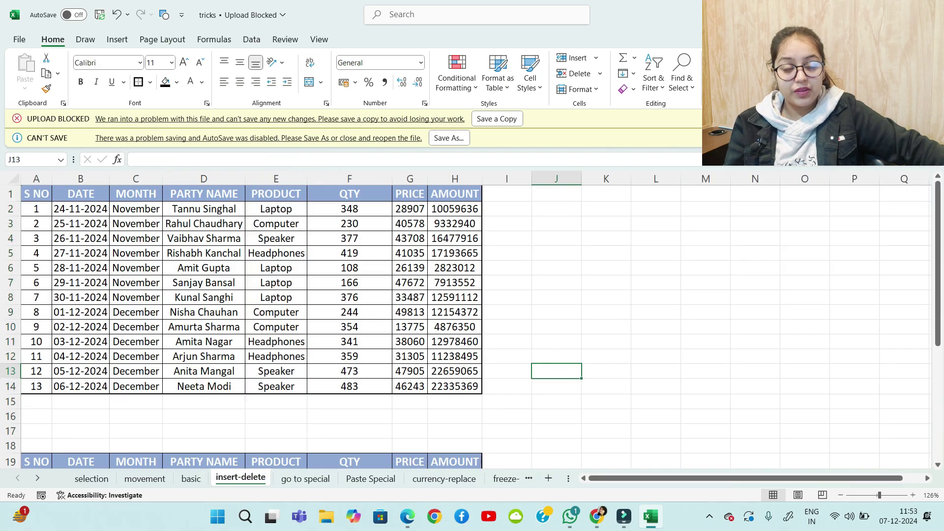
pyautogui.scroll(-6, 472, 325)
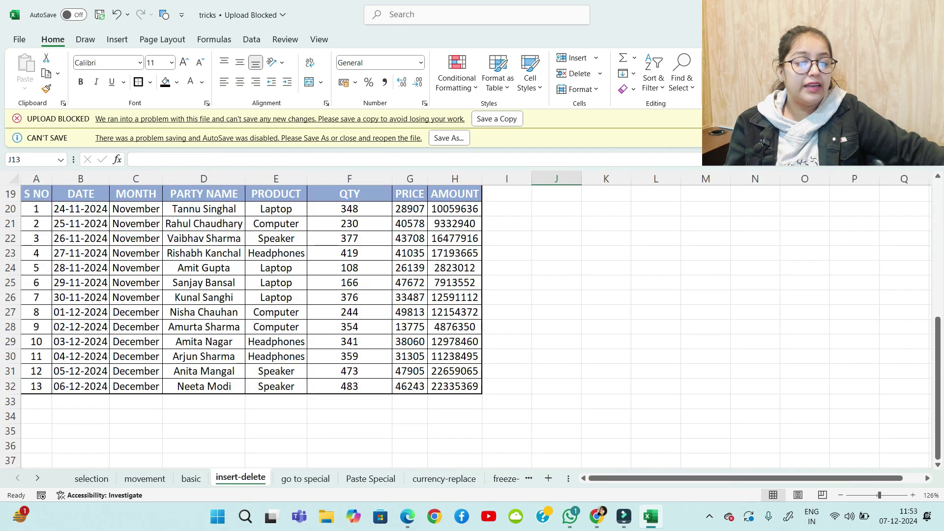
pyautogui.scroll(6, 472, 325)
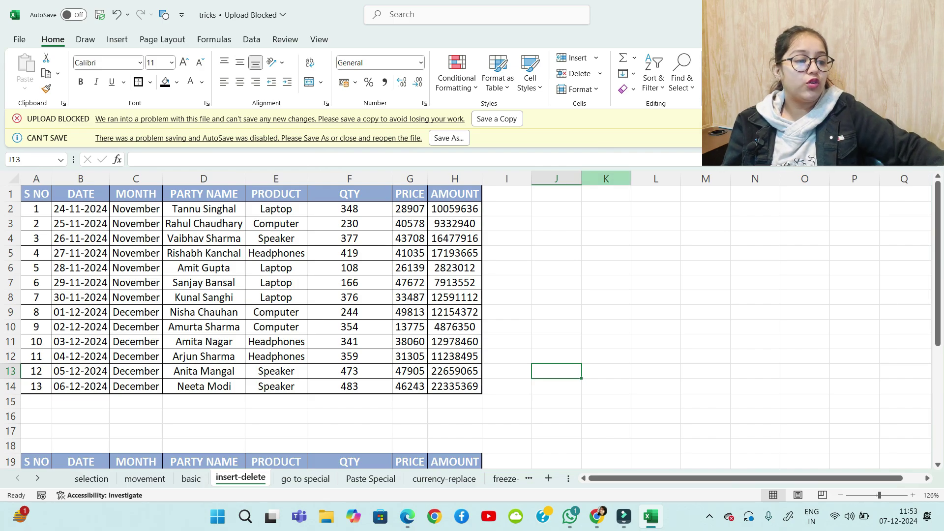
pyautogui.moveTo(579, 222)
pyautogui.mouseDown()
pyautogui.moveTo(576, 243)
pyautogui.moveTo(587, 239)
pyautogui.mouseUp()
pyautogui.moveTo(592, 230); pyautogui.dragTo(620, 228)
pyautogui.moveTo(638, 215)
pyautogui.mouseDown()
pyautogui.moveTo(638, 245)
pyautogui.moveTo(672, 229)
pyautogui.moveTo(684, 238)
pyautogui.moveTo(733, 231)
pyautogui.mouseUp()
pyautogui.moveTo(756, 204); pyautogui.dragTo(757, 242)
pyautogui.moveTo(784, 219)
pyautogui.mouseDown()
pyautogui.moveTo(770, 231)
pyautogui.moveTo(798, 233)
pyautogui.mouseUp()
pyautogui.moveTo(805, 212); pyautogui.dragTo(807, 233)
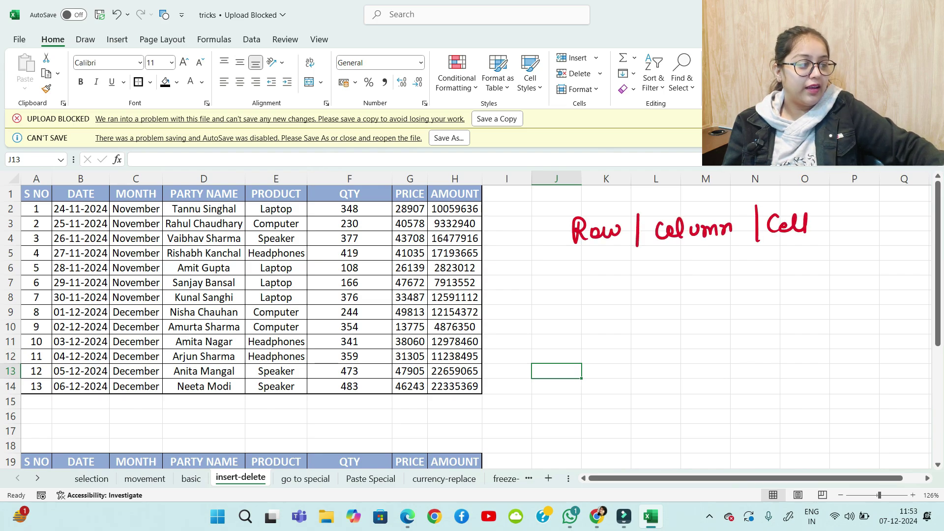
# Add an arrow with 'Ctrl +' below it, then write 'Delete ⇒ Row | c | Cell'
pyautogui.moveTo(567, 271); pyautogui.dragTo(570, 289)
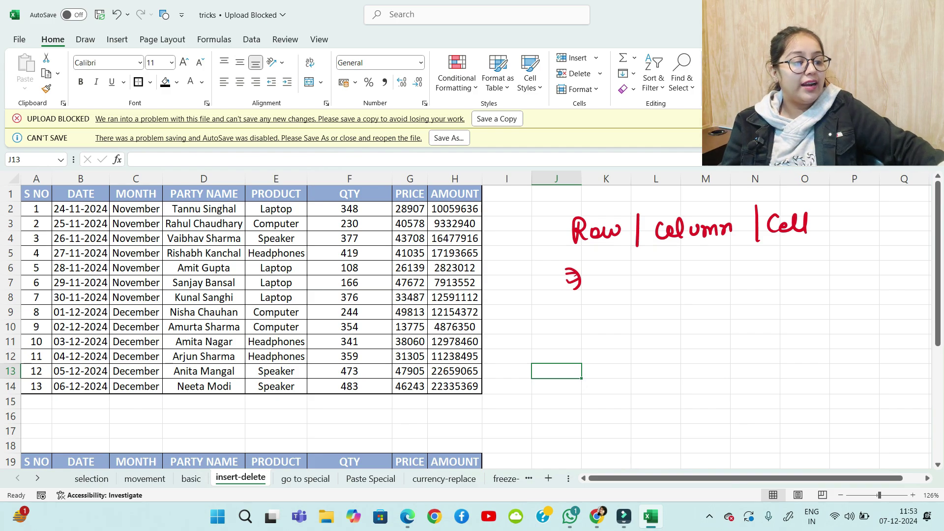
pyautogui.moveTo(643, 271); pyautogui.dragTo(646, 287)
pyautogui.moveTo(652, 270)
pyautogui.mouseDown()
pyautogui.moveTo(654, 290)
pyautogui.moveTo(713, 281)
pyautogui.mouseUp()
pyautogui.moveTo(705, 272); pyautogui.dragTo(706, 294)
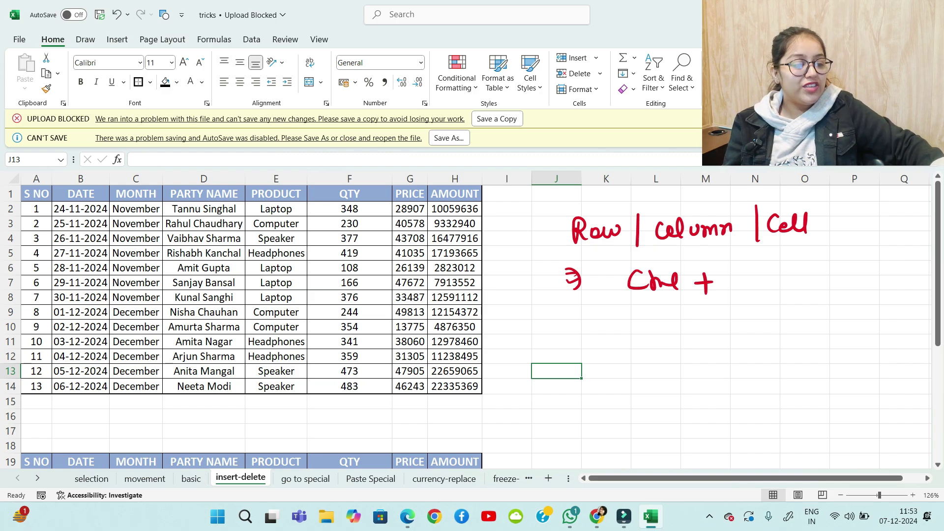
pyautogui.moveTo(590, 341)
pyautogui.mouseDown()
pyautogui.moveTo(601, 358)
pyautogui.moveTo(763, 343)
pyautogui.mouseUp()
pyautogui.moveTo(777, 331)
pyautogui.mouseDown()
pyautogui.moveTo(776, 361)
pyautogui.moveTo(816, 359)
pyautogui.mouseUp()
pyautogui.moveTo(842, 339)
pyautogui.mouseDown()
pyautogui.moveTo(843, 353)
pyautogui.moveTo(868, 352)
pyautogui.mouseUp()
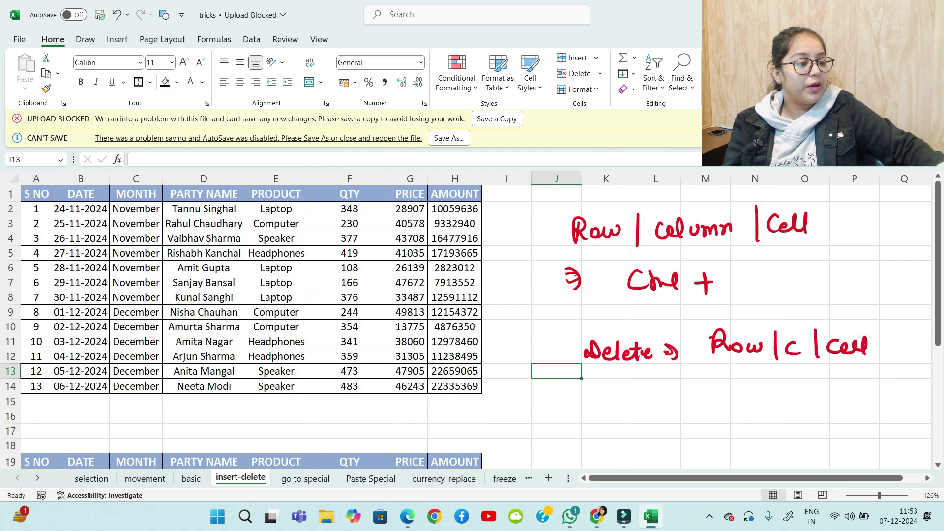
# Label the first note 'Insert' with an underline and write 'Ctrl -' under Delete
pyautogui.moveTo(500, 222)
pyautogui.mouseDown()
pyautogui.moveTo(500, 244)
pyautogui.moveTo(548, 231)
pyautogui.moveTo(550, 243)
pyautogui.mouseUp()
pyautogui.moveTo(557, 232); pyautogui.dragTo(565, 233)
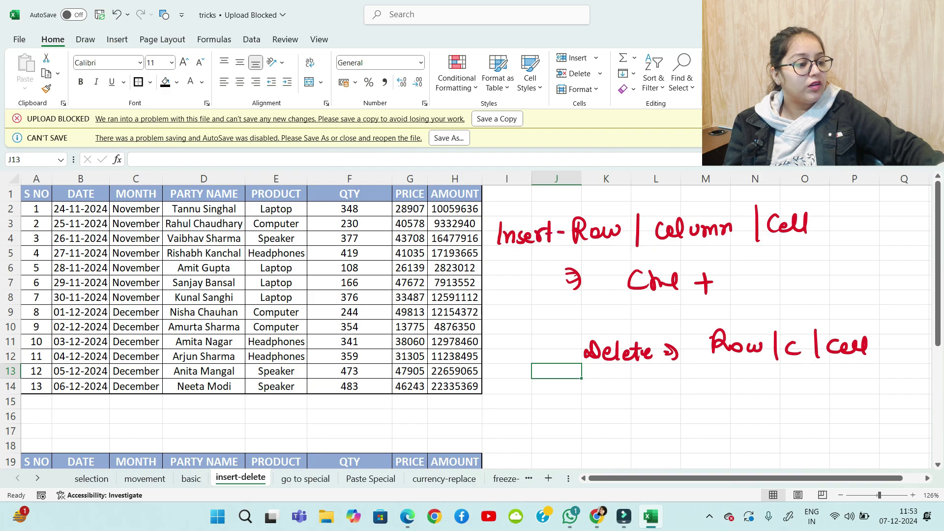
pyautogui.moveTo(498, 253); pyautogui.dragTo(548, 250)
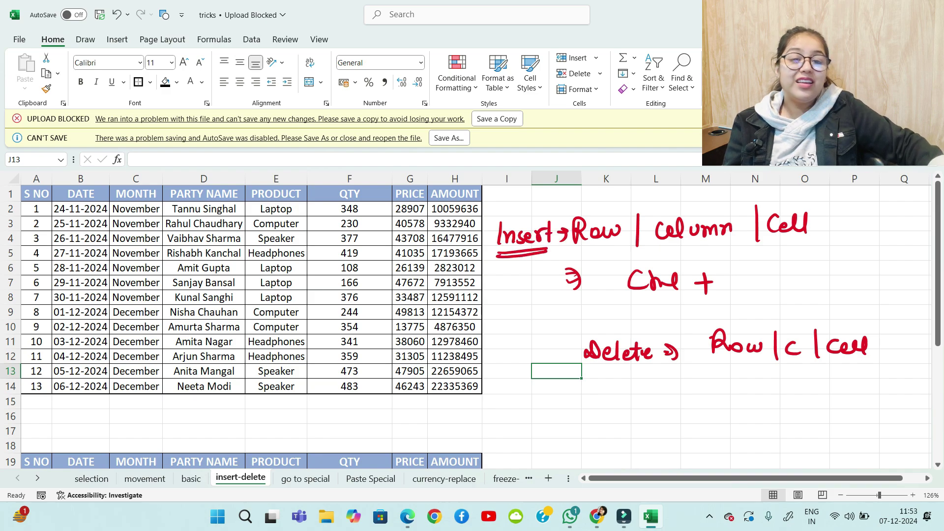
pyautogui.moveTo(619, 407)
pyautogui.mouseDown()
pyautogui.moveTo(636, 423)
pyautogui.moveTo(672, 424)
pyautogui.moveTo(697, 410)
pyautogui.moveTo(740, 408)
pyautogui.mouseUp()
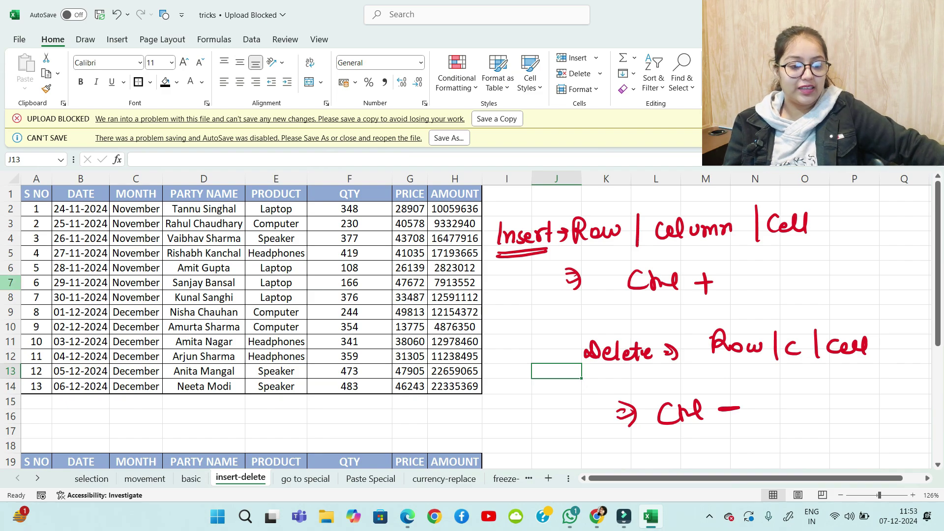
pyautogui.click(11, 238)
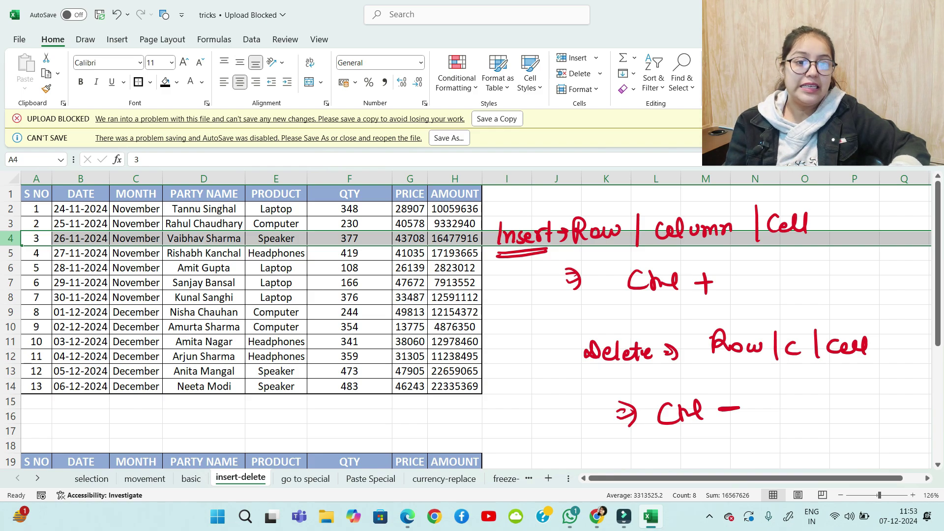
pyautogui.hotkey('ctrl', '-')
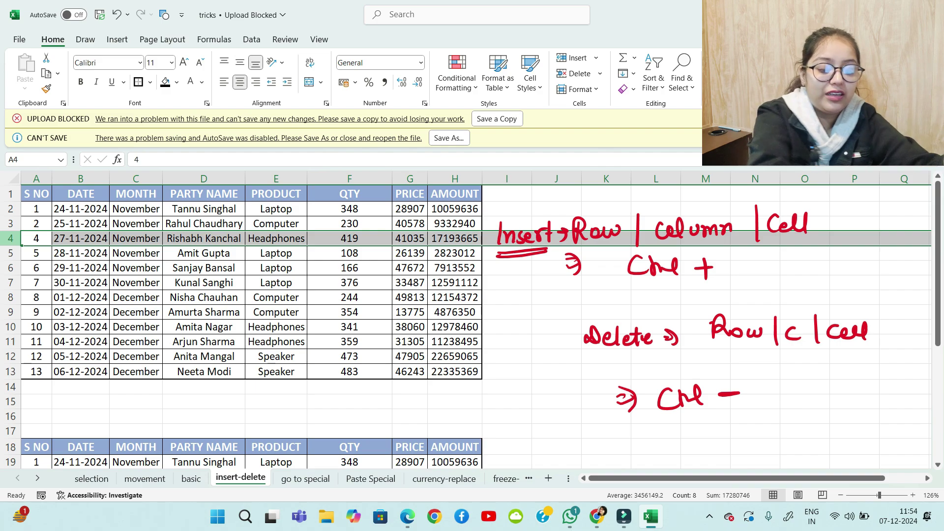
pyautogui.hotkey('ctrl', 'z')
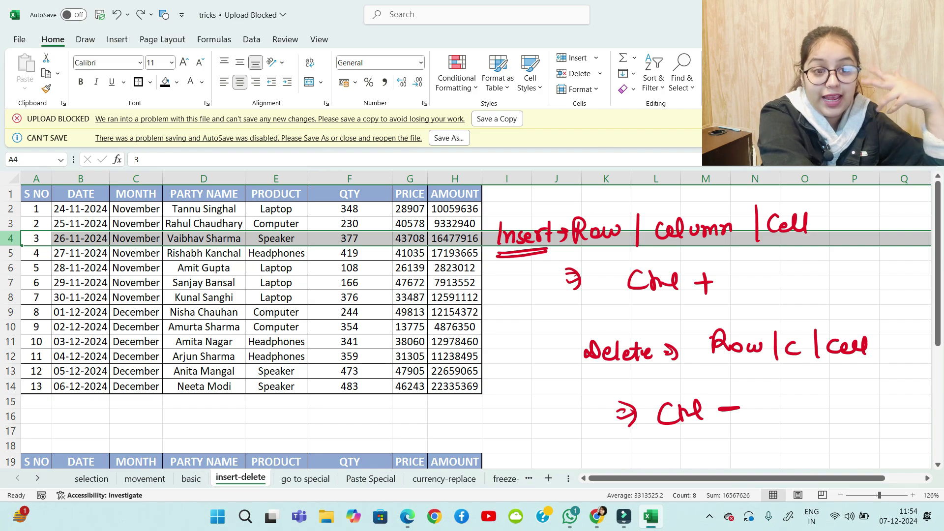
pyautogui.hotkey('ctrl', '+')
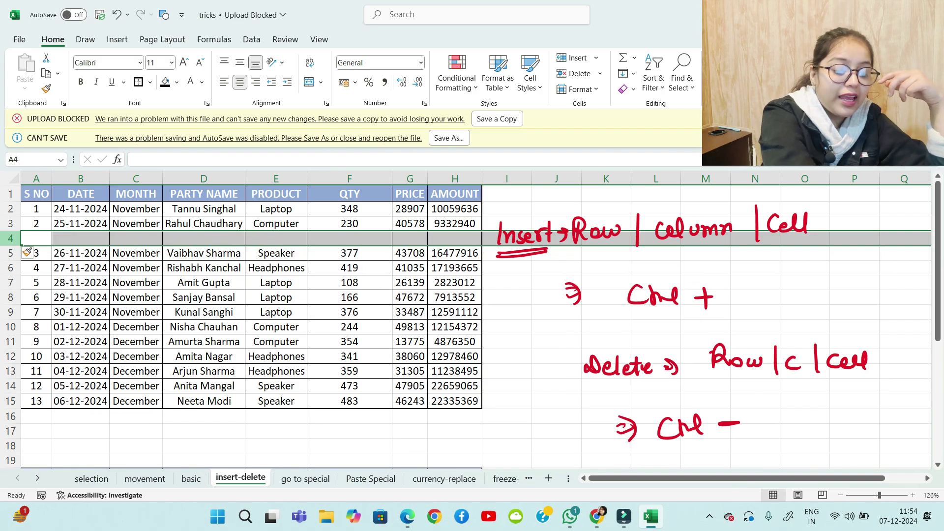
pyautogui.hotkey('ctrl', '-')
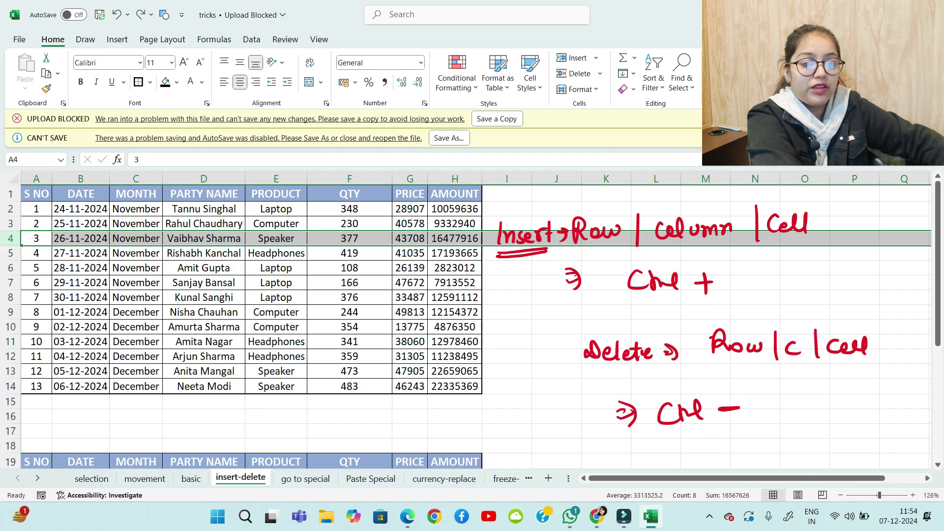
pyautogui.click(136, 179)
pyautogui.hotkey('ctrl', '-')
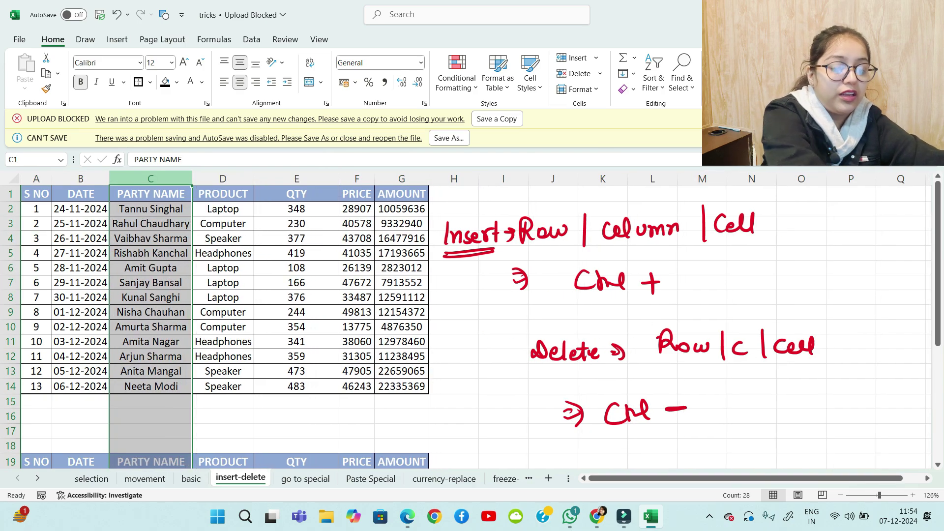
pyautogui.hotkey('ctrl', 'z')
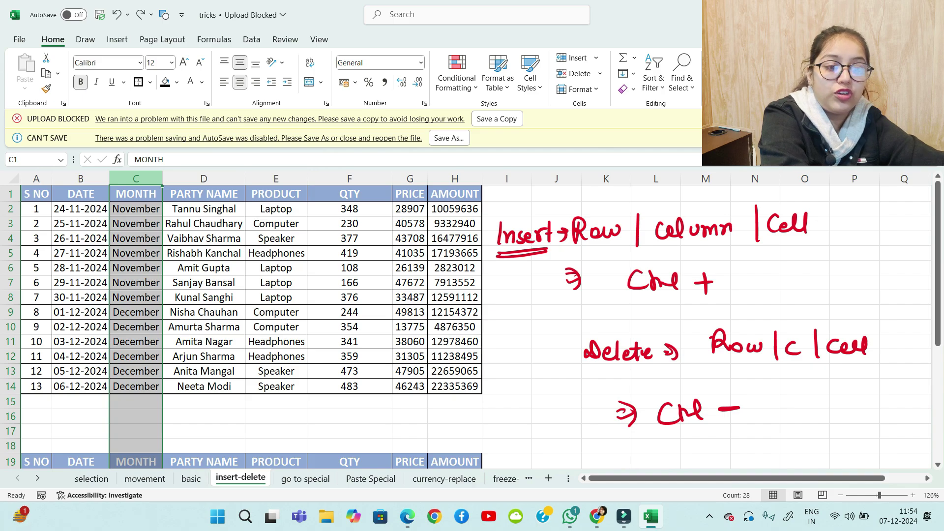
pyautogui.hotkey('ctrl', '+')
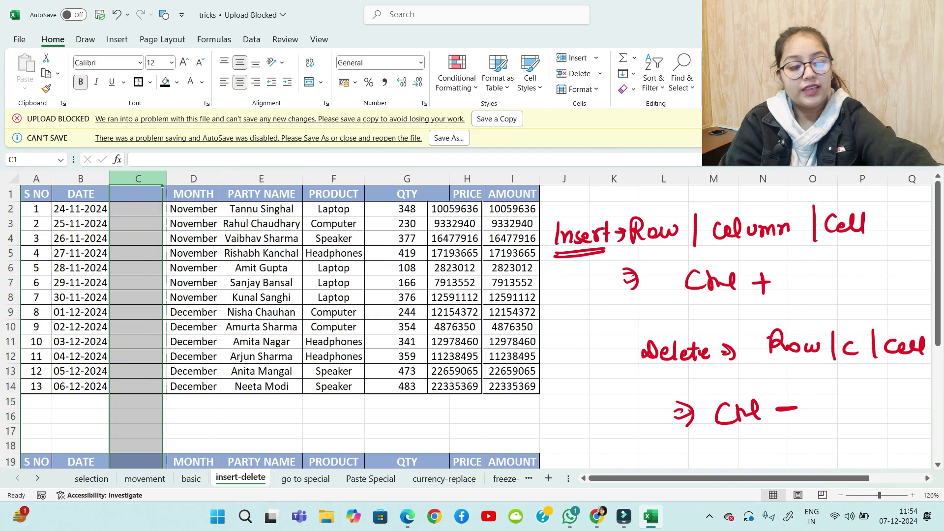
pyautogui.hotkey('ctrl', 'z')
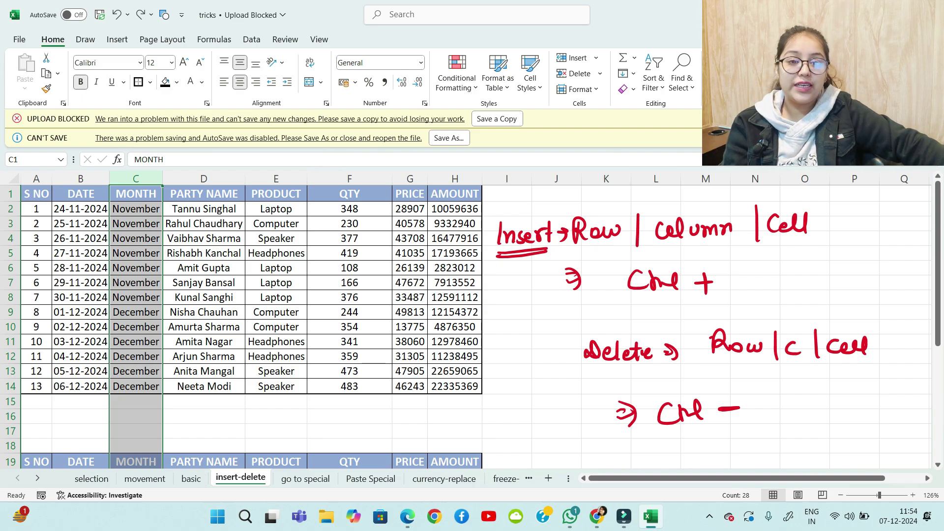
pyautogui.scroll(-6, 472, 320)
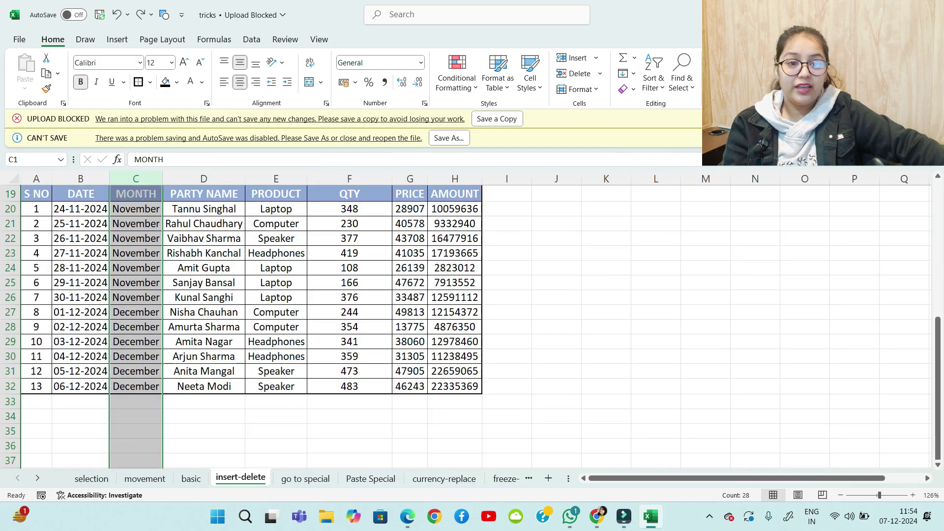
pyautogui.scroll(6, 472, 320)
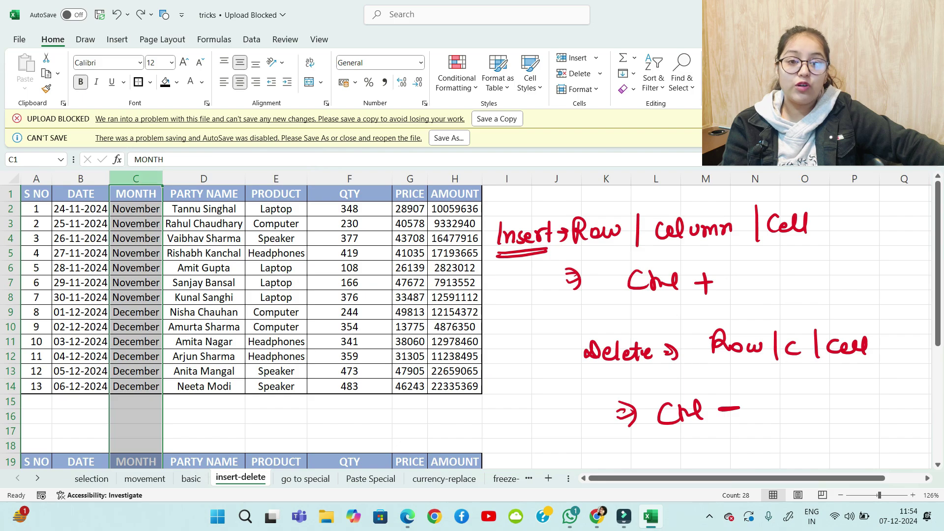
pyautogui.scroll(-6, 472, 320)
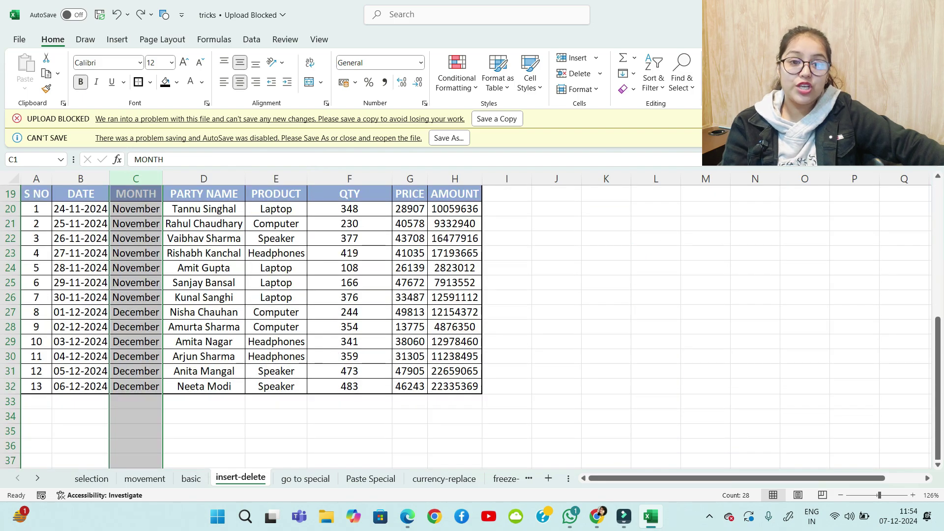
pyautogui.scroll(6, 473, 320)
pyautogui.click(203, 416)
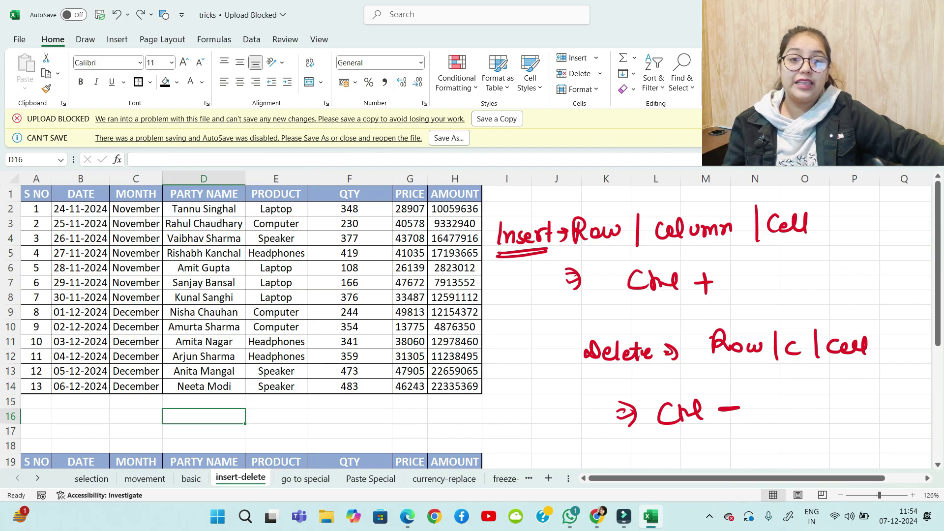
pyautogui.moveTo(136, 193); pyautogui.dragTo(135, 386)
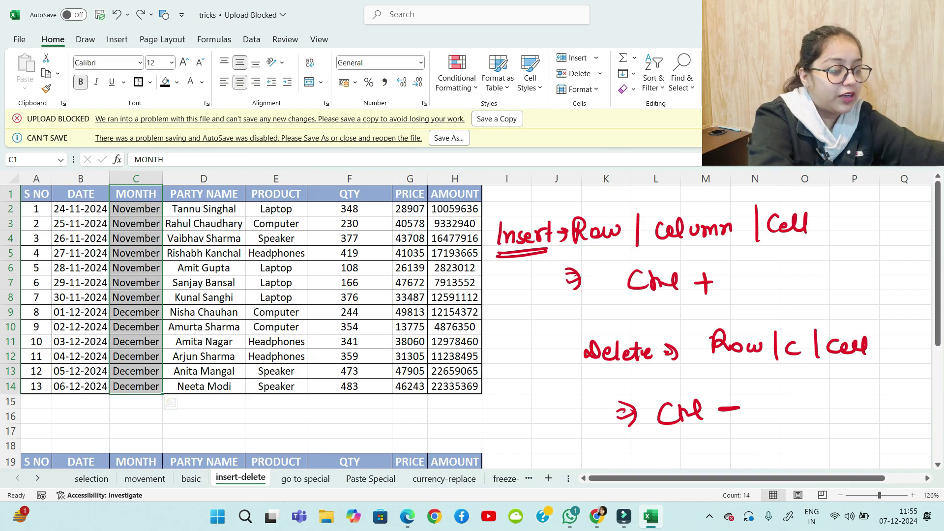
# Delete the selected cells shifting left with Ctrl+-, then undo it
pyautogui.hotkey('ctrl', '-')
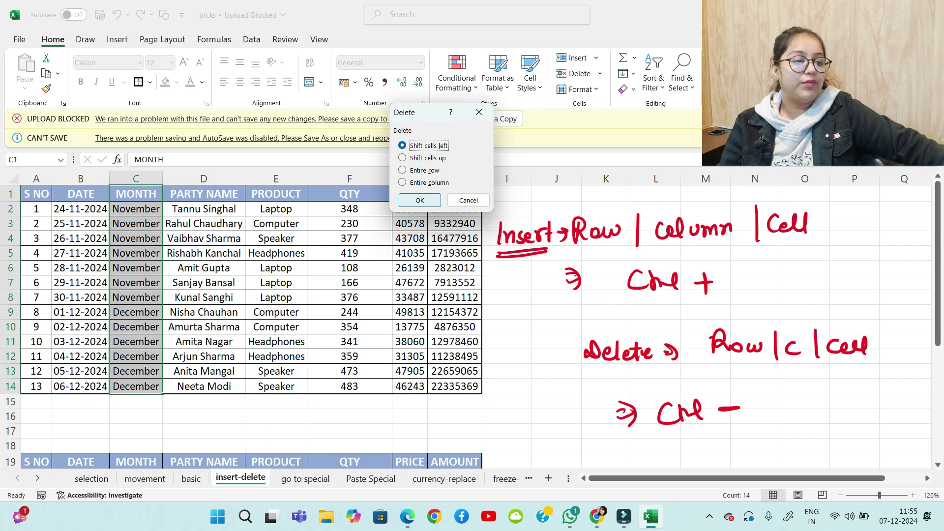
pyautogui.press('Return')
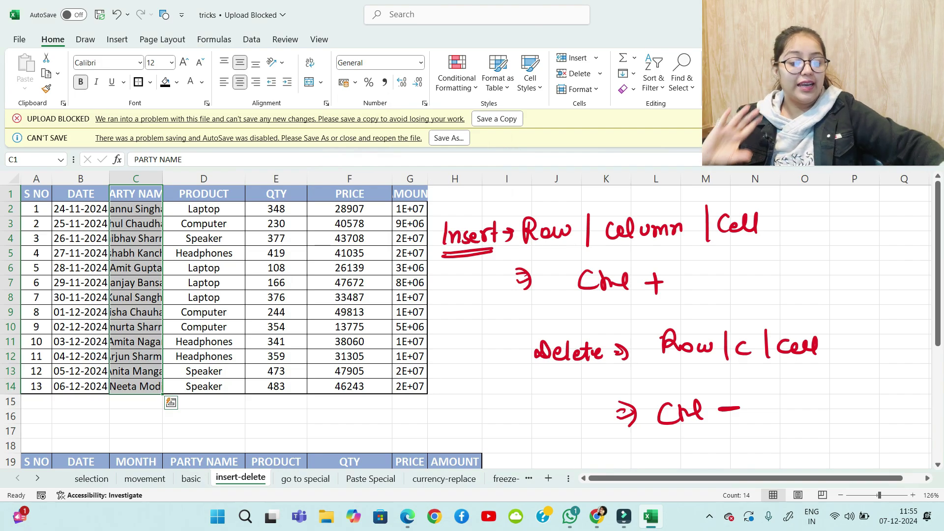
pyautogui.hotkey('ctrl', 'z')
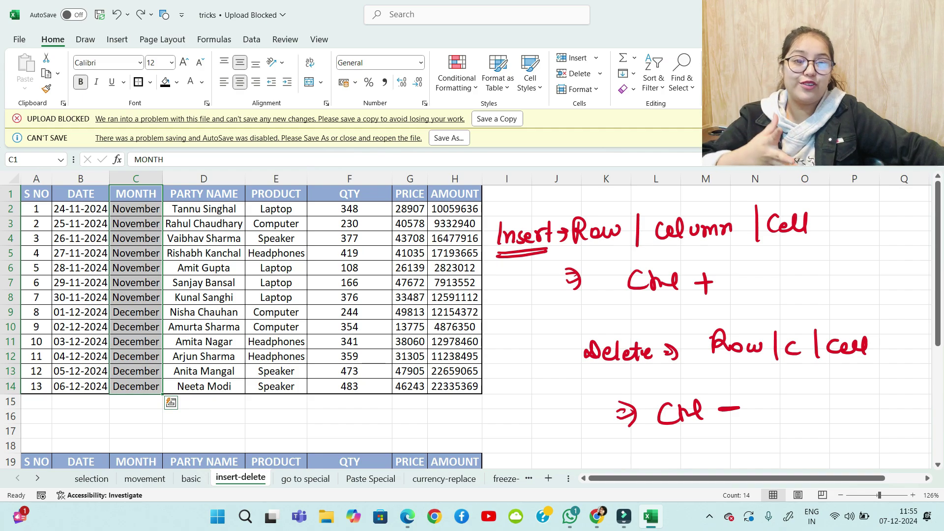
# Insert blank cells shifting the MONTH data down with Ctrl++, then undo it
pyautogui.hotkey('ctrl', '+')
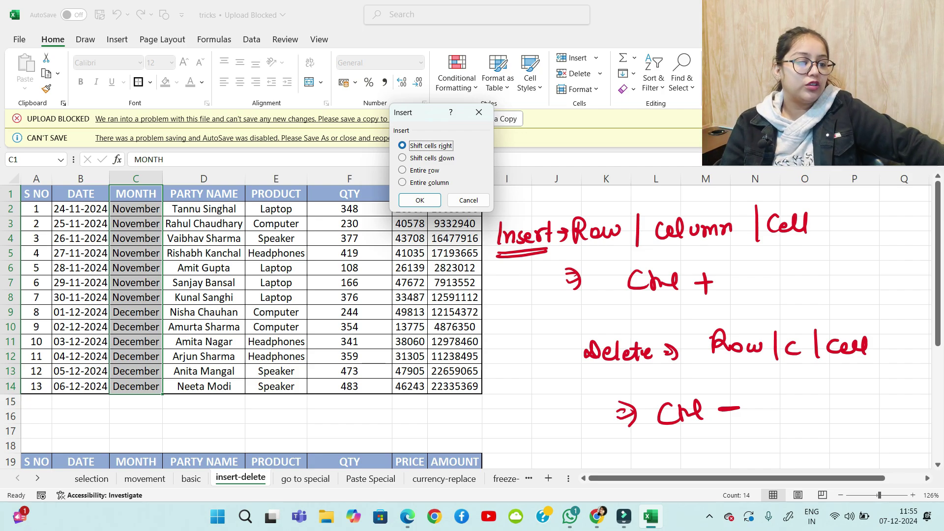
pyautogui.press('Down')
pyautogui.press('Tab')
pyautogui.press('Return')
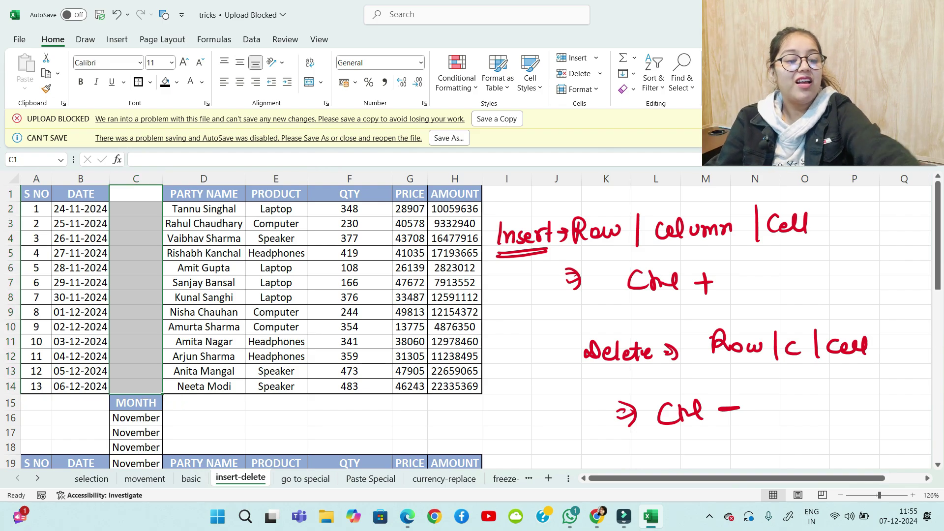
pyautogui.hotkey('ctrl', 'z')
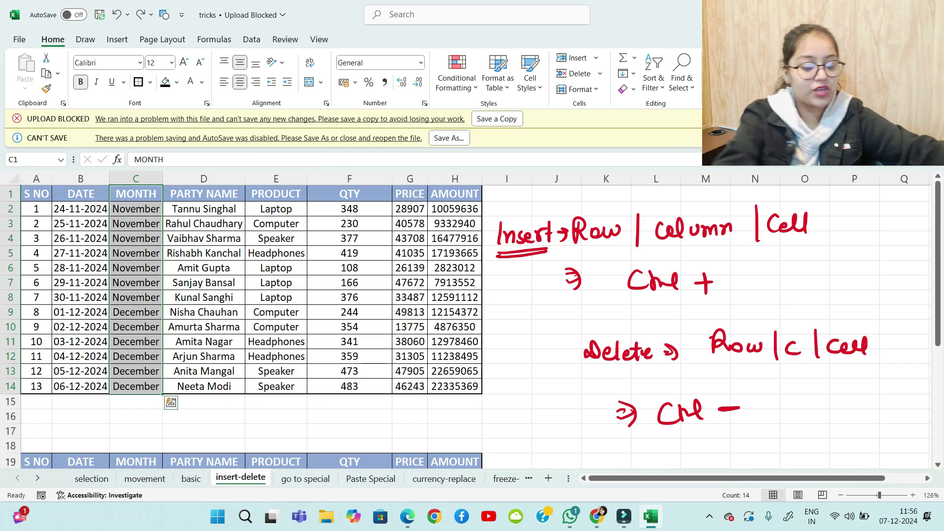
# Insert blank cells shifting data right, undo it, and go to the 'go to special' sheet
pyautogui.hotkey('ctrl', '+')
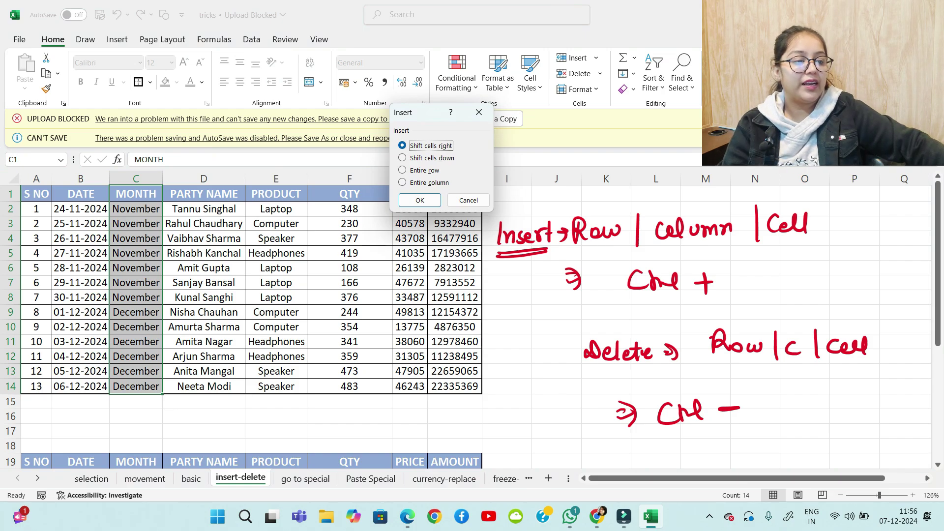
pyautogui.press('Return')
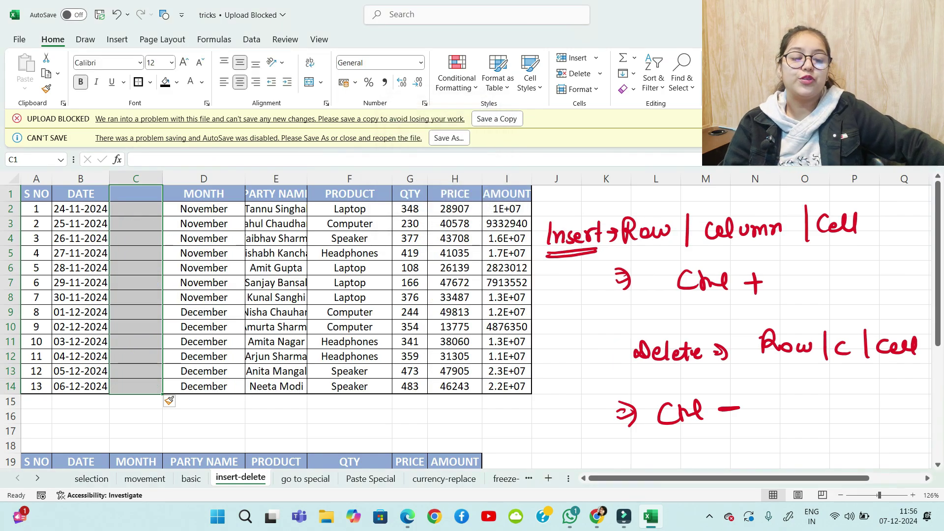
pyautogui.scroll(-5, 275, 325)
pyautogui.scroll(5, 276, 325)
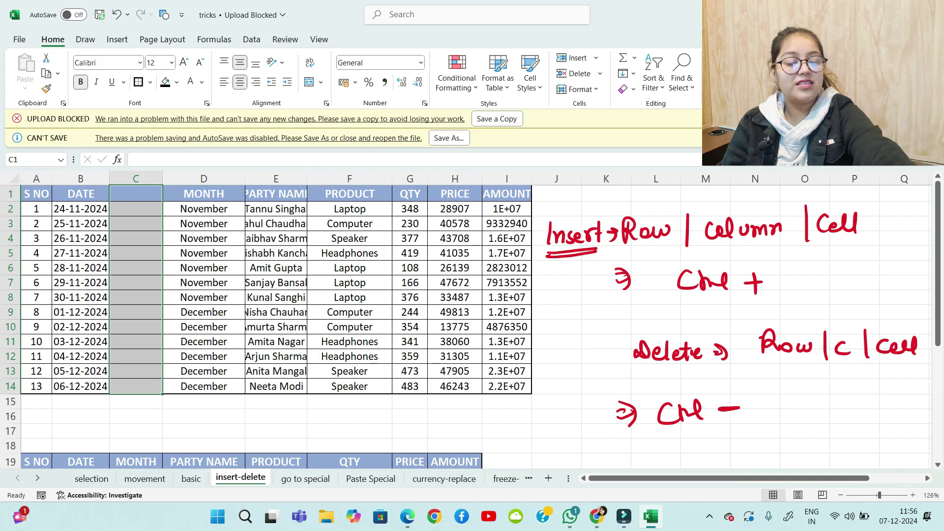
pyautogui.hotkey('ctrl', 'z')
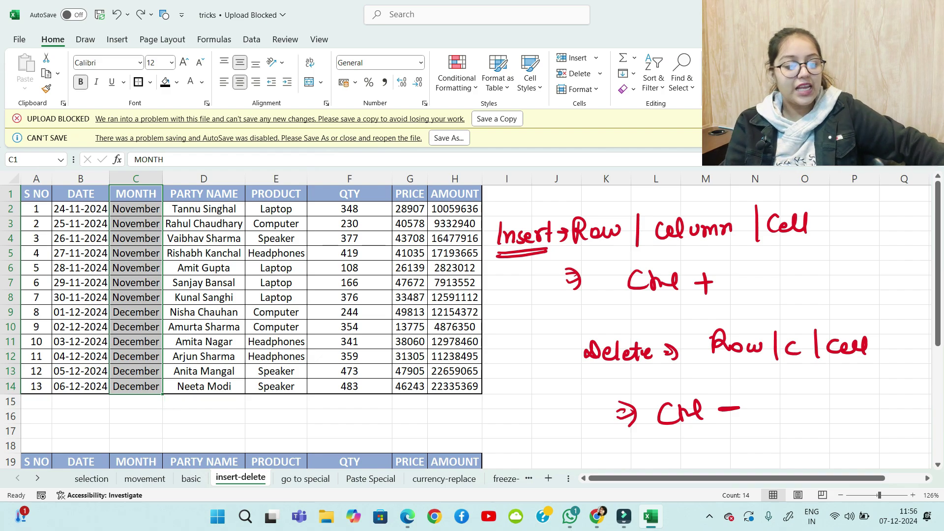
pyautogui.click(306, 479)
pyautogui.scroll(-3, 473, 324)
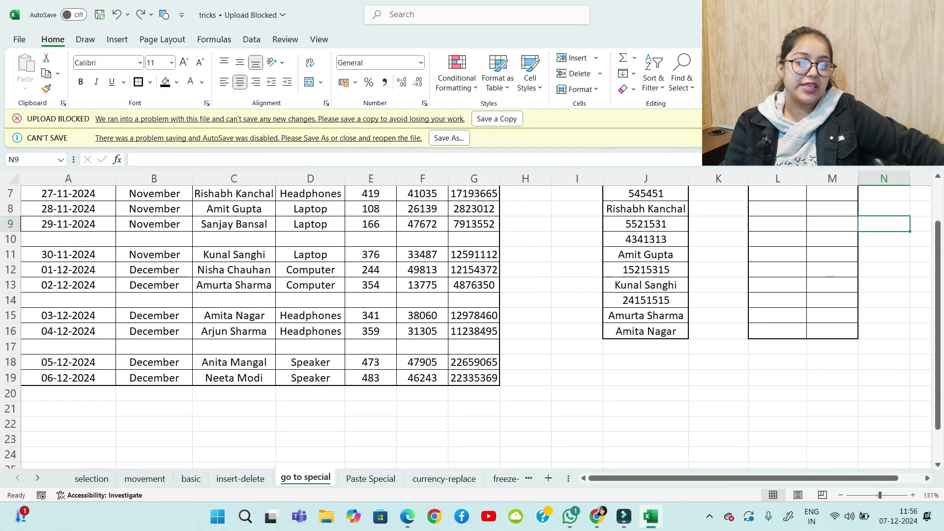
pyautogui.scroll(3, 472, 324)
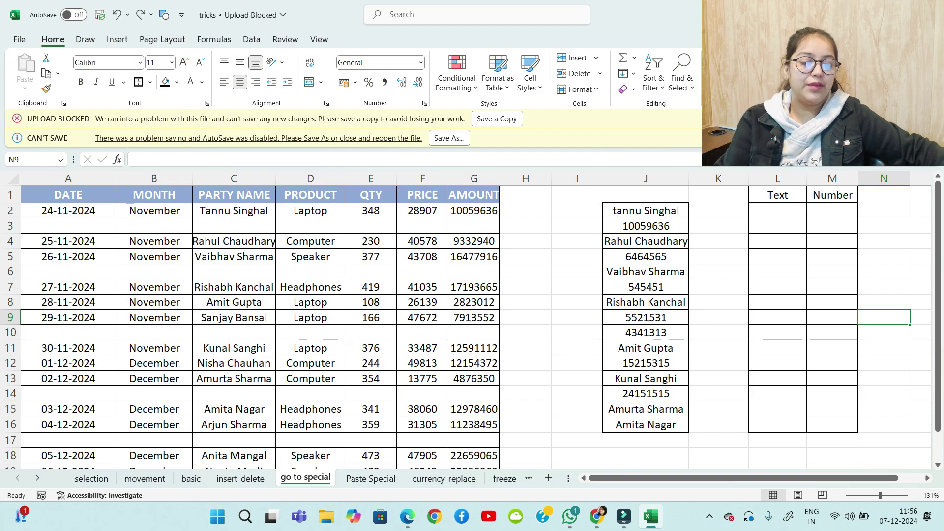
pyautogui.scroll(-5, 443, 320)
pyautogui.scroll(4, 443, 320)
pyautogui.scroll(1, 443, 320)
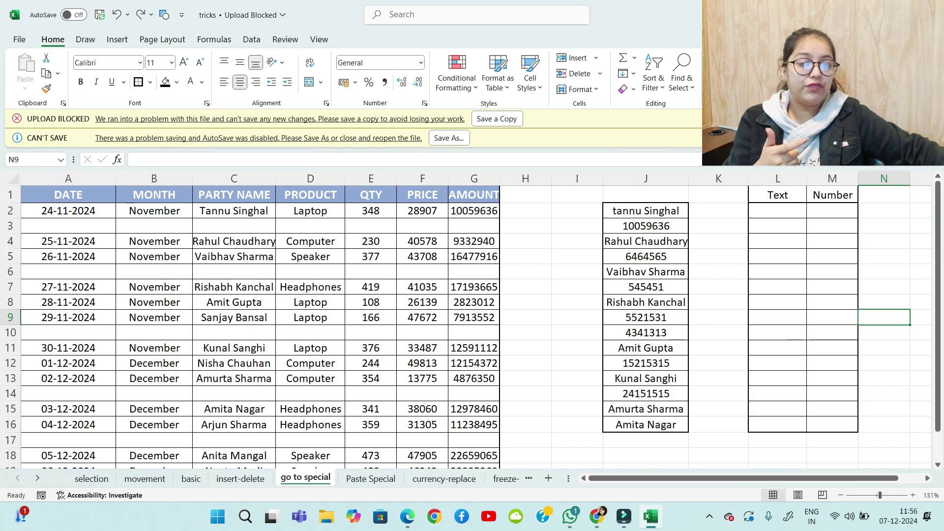
pyautogui.click(69, 226)
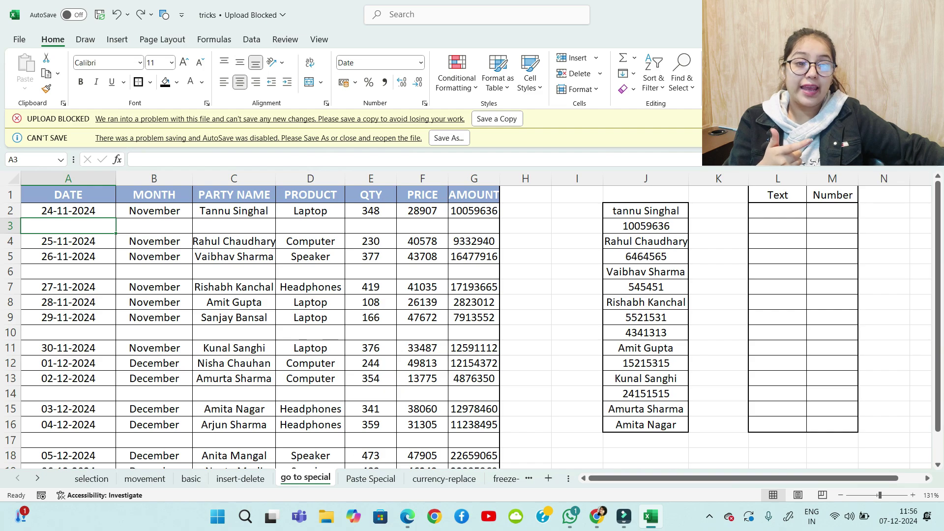
pyautogui.hotkey('shift', 'Right')
pyautogui.hotkey('shift', 'Right')
pyautogui.hotkey('shift', 'Right')
pyautogui.hotkey('shift', 'Right')
pyautogui.hotkey('shift', 'Right')
pyautogui.hotkey('shift', 'Right')
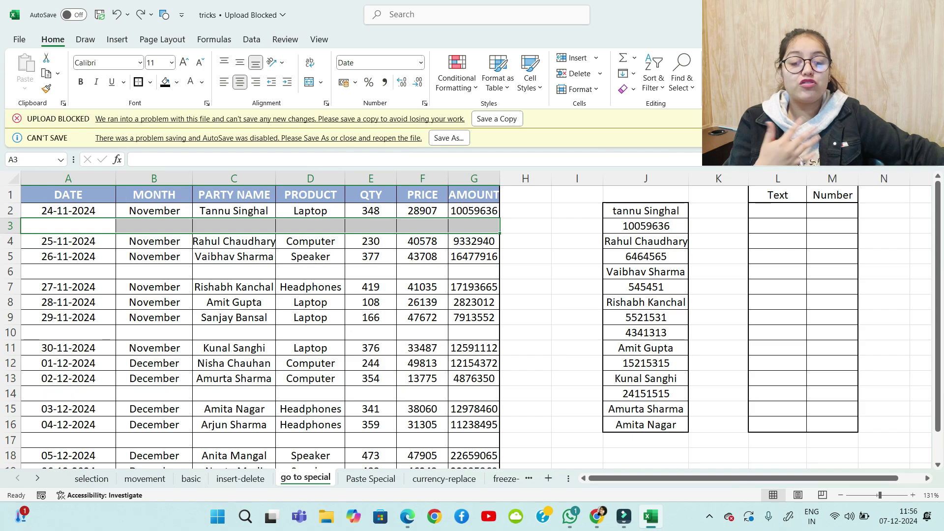
pyautogui.moveTo(68, 226); pyautogui.dragTo(474, 226)
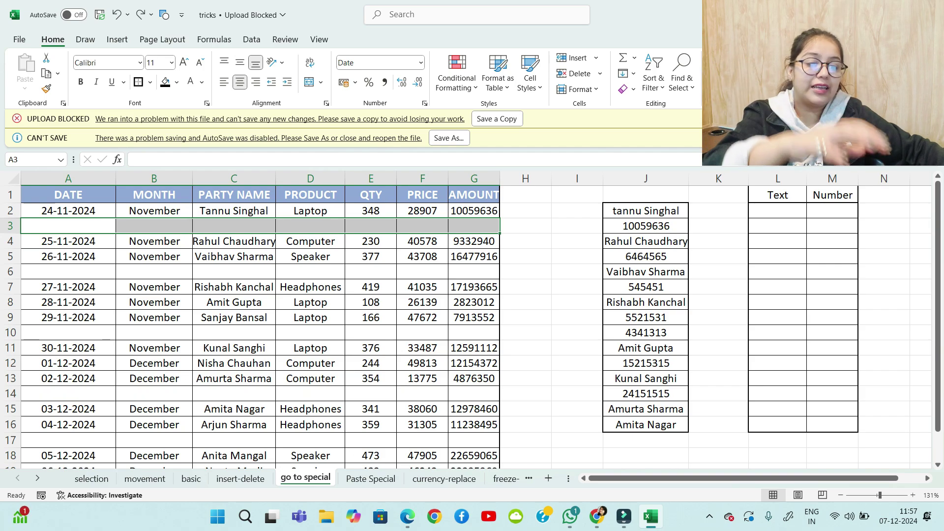
# Select A2:G19 and use Go To Special to select all its blank cells
pyautogui.hotkey('ctrl', 'g')
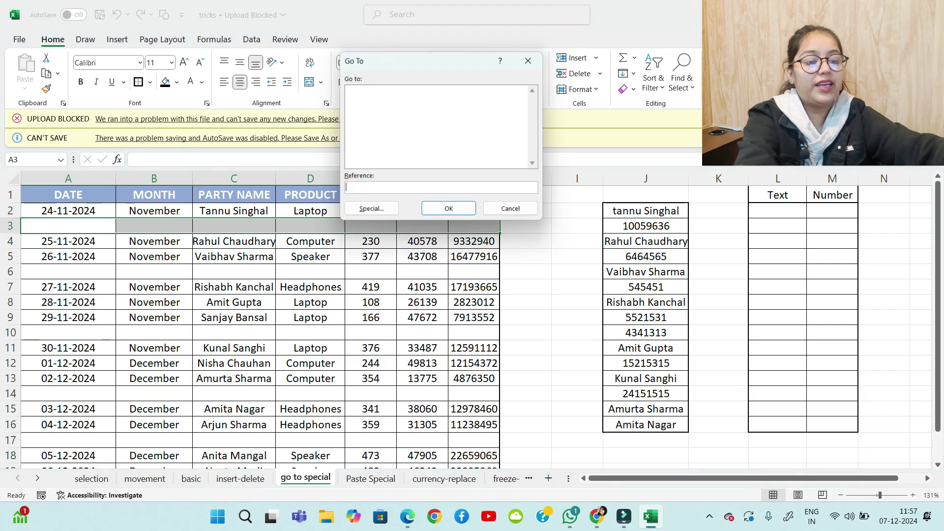
pyautogui.hotkey('alt', 's')
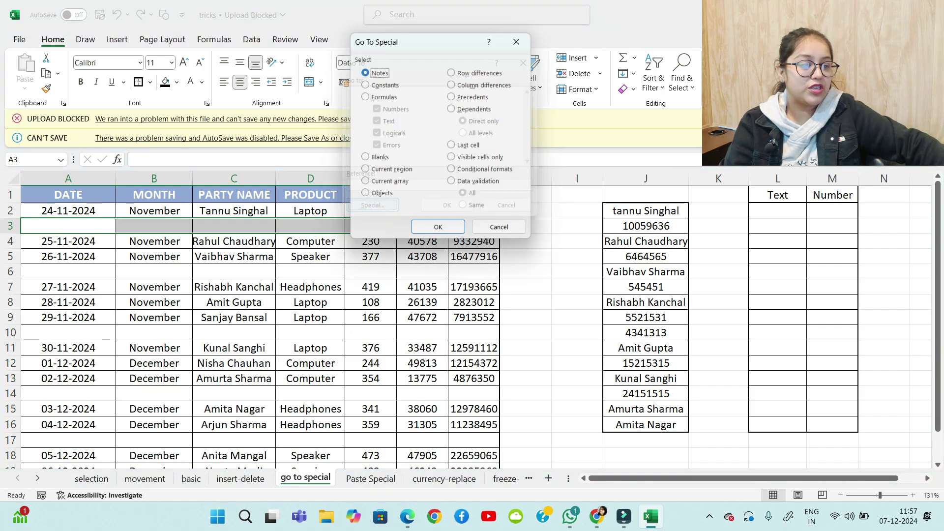
pyautogui.hotkey('alt', 'k')
pyautogui.press('Return')
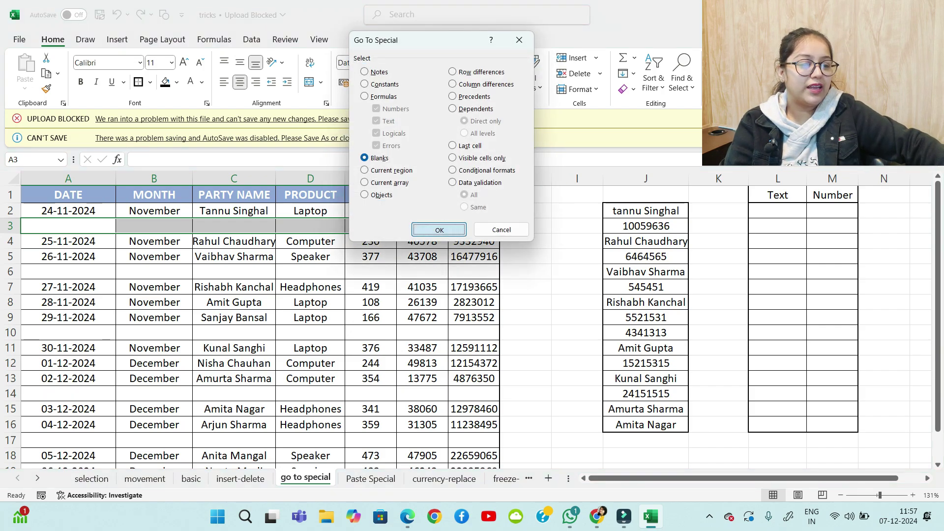
pyautogui.click(371, 287)
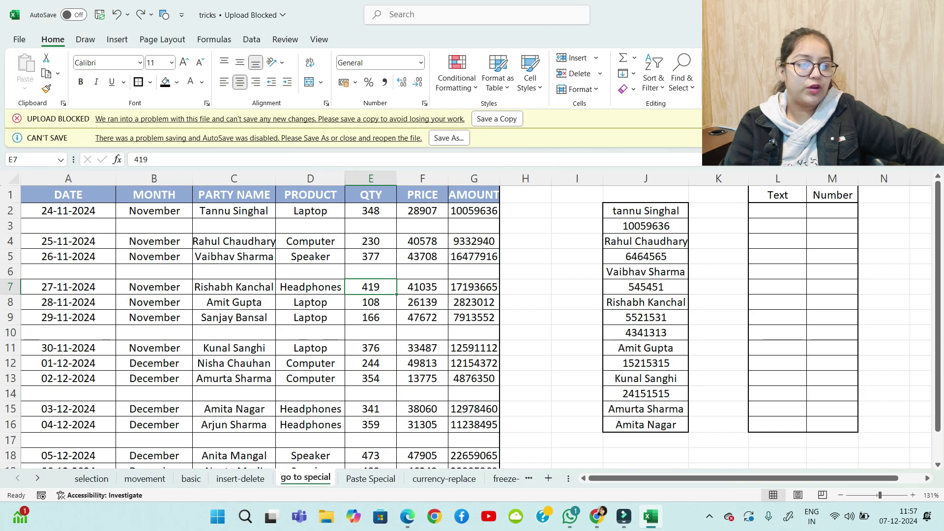
pyautogui.moveTo(68, 210); pyautogui.dragTo(498, 440)
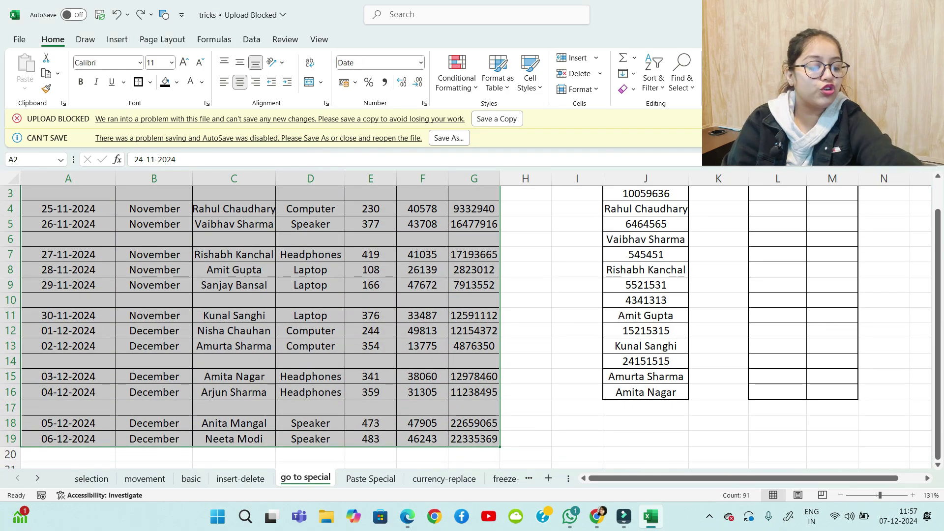
pyautogui.hotkey('ctrl', 'g')
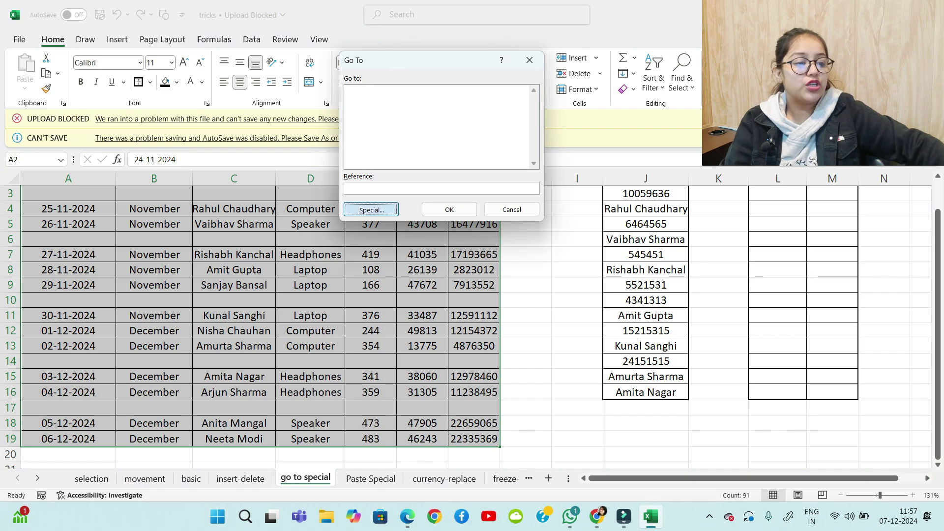
pyautogui.press('Return')
pyautogui.hotkey('alt', 'k')
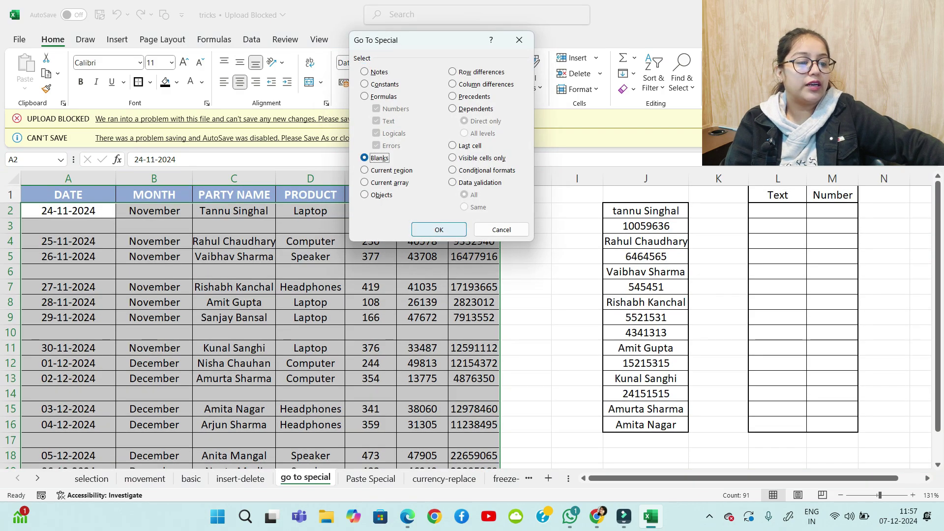
pyautogui.press('Return')
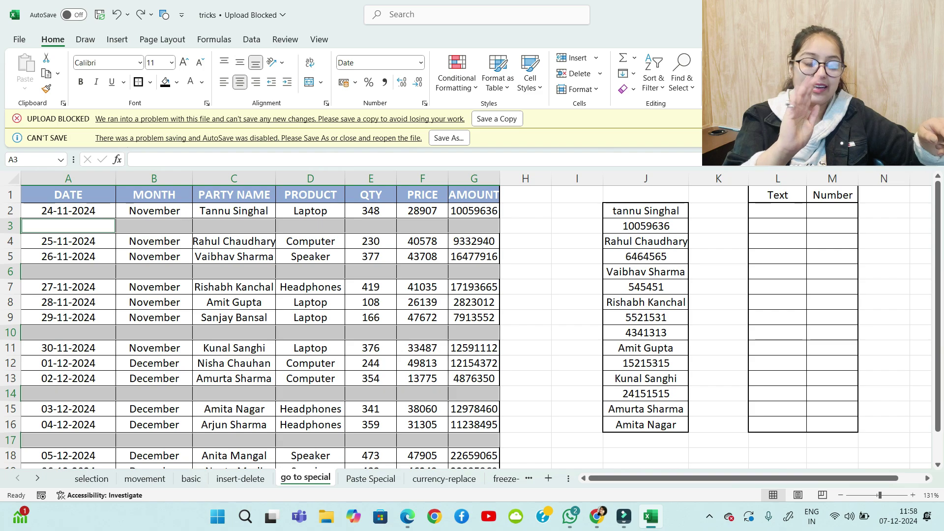
# Delete the blank cells with Shift cells up so the table runs gap-free to row 14
pyautogui.hotkey('ctrl', '-')
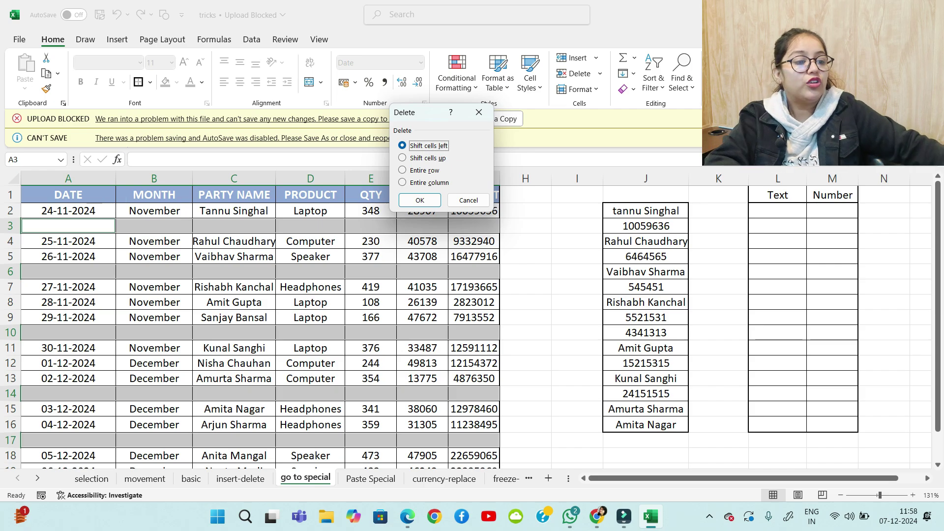
pyautogui.press('Down')
pyautogui.press('Return')
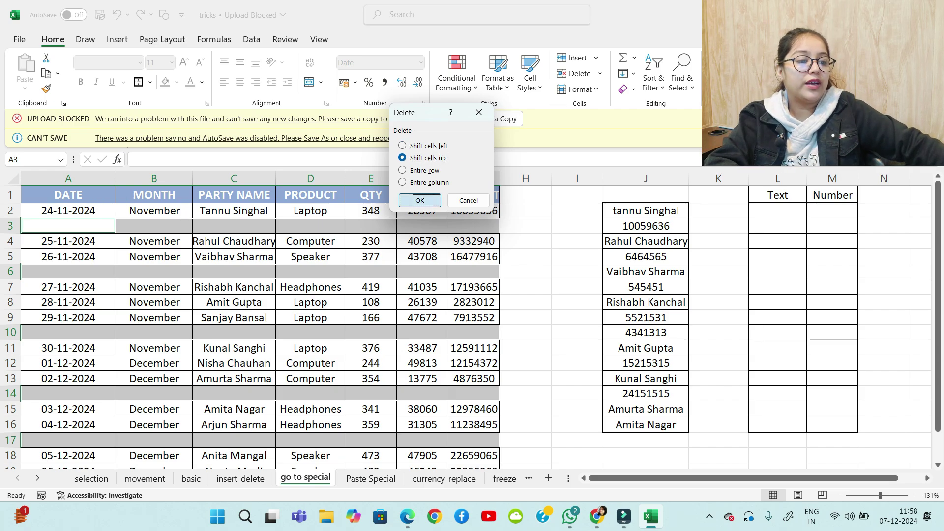
pyautogui.scroll(-2, 260, 296)
pyautogui.scroll(1, 261, 295)
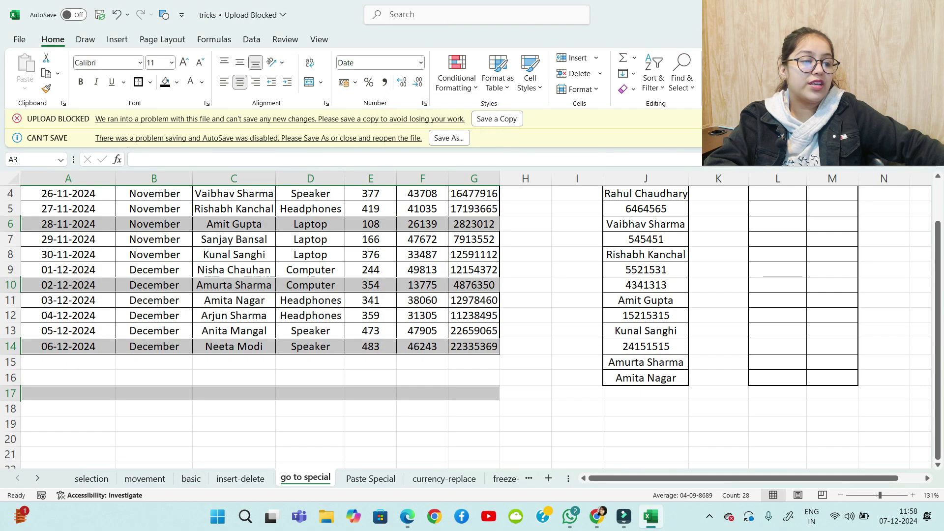
pyautogui.scroll(1, 261, 296)
pyautogui.click(526, 287)
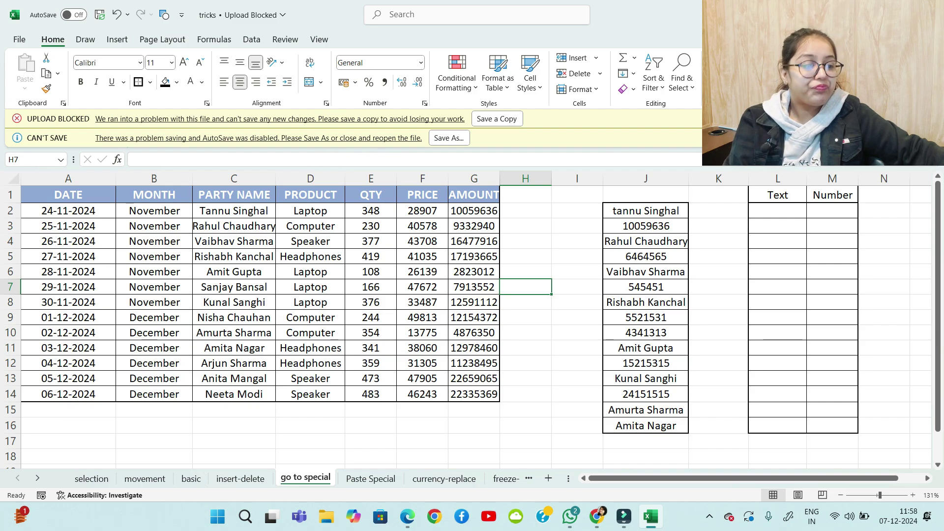
# Select the mixed names and numbers list in J2:J16
pyautogui.hscroll(1, 465, 320)
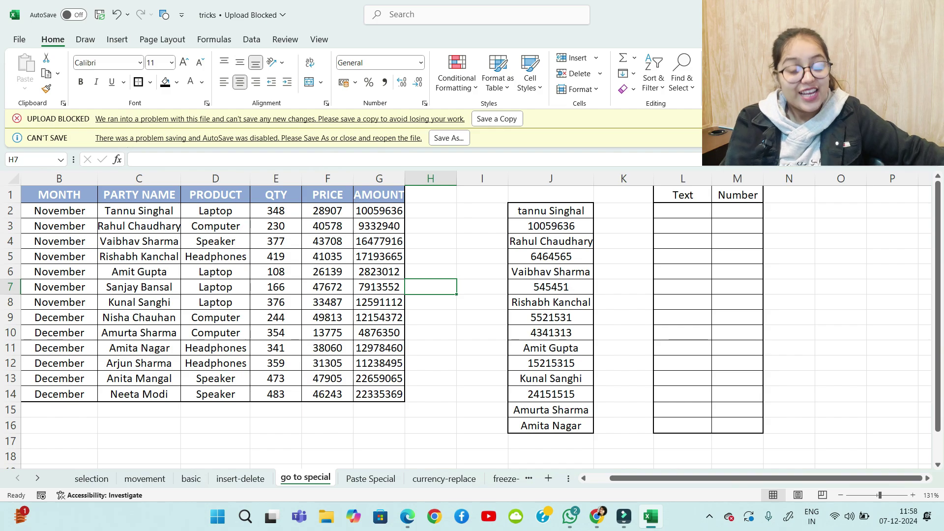
pyautogui.moveTo(551, 211); pyautogui.dragTo(551, 394)
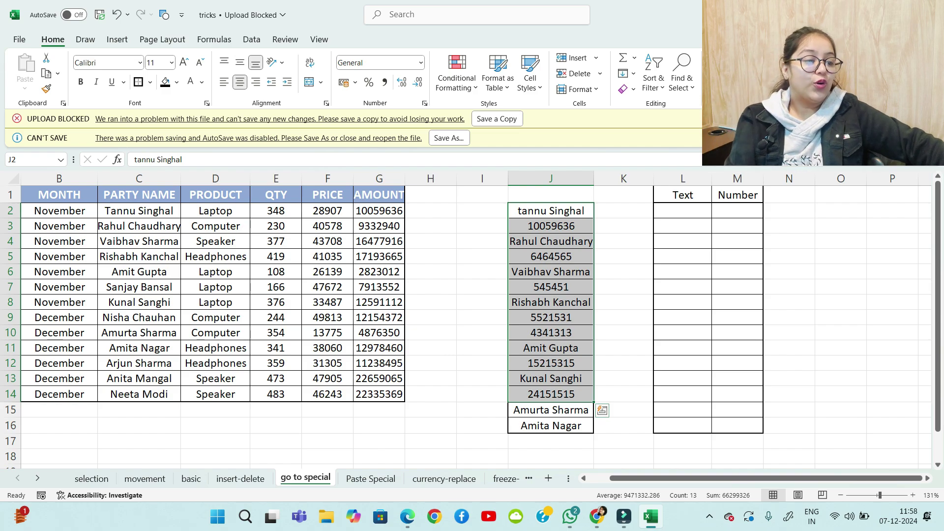
pyautogui.press('Down')
pyautogui.press('Down')
pyautogui.press('Down')
pyautogui.press('Down')
pyautogui.press('Down')
pyautogui.press('Down')
pyautogui.press('Down')
pyautogui.press('Down')
pyautogui.press('Down')
pyautogui.press('Down')
pyautogui.press('Down')
pyautogui.press('Down')
pyautogui.press('Down')
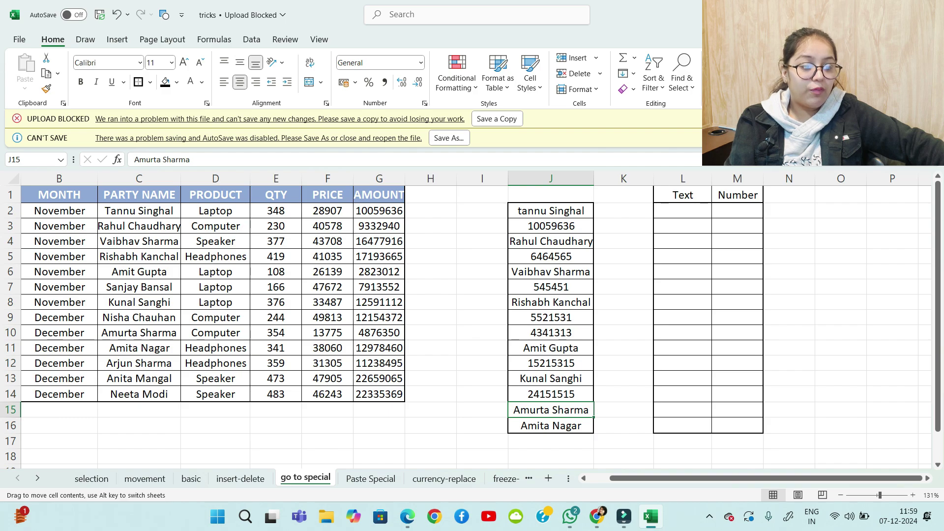
pyautogui.press('Up')
pyautogui.press('Up')
pyautogui.press('Up')
pyautogui.press('Up')
pyautogui.press('Up')
pyautogui.press('Up')
pyautogui.press('Up')
pyautogui.moveTo(551, 211); pyautogui.dragTo(551, 409)
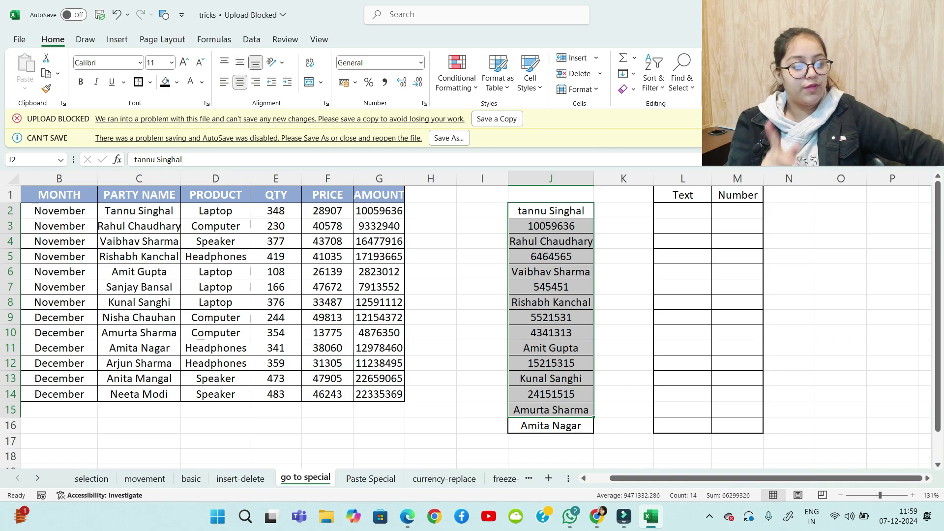
pyautogui.moveTo(551, 211); pyautogui.dragTo(550, 425)
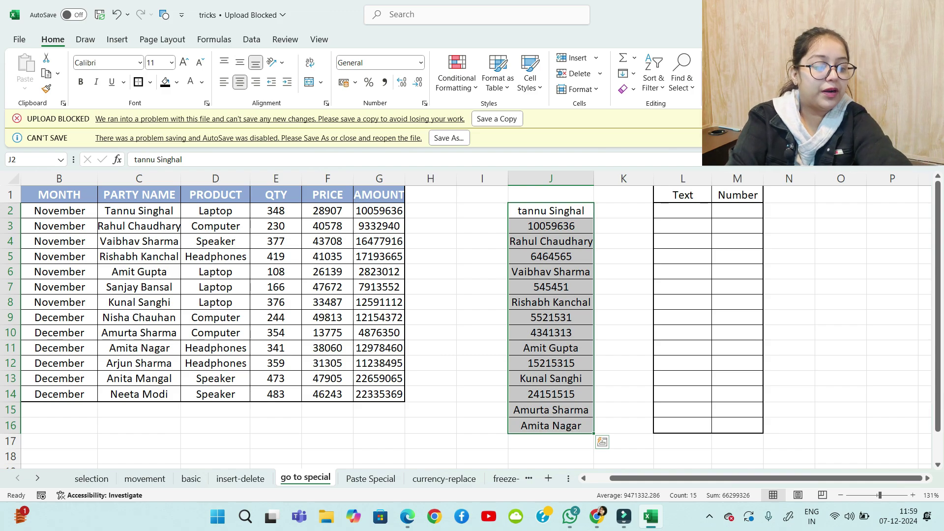
# Use Go To Special to select only the text constants in column J
pyautogui.hotkey('ctrl', 'g')
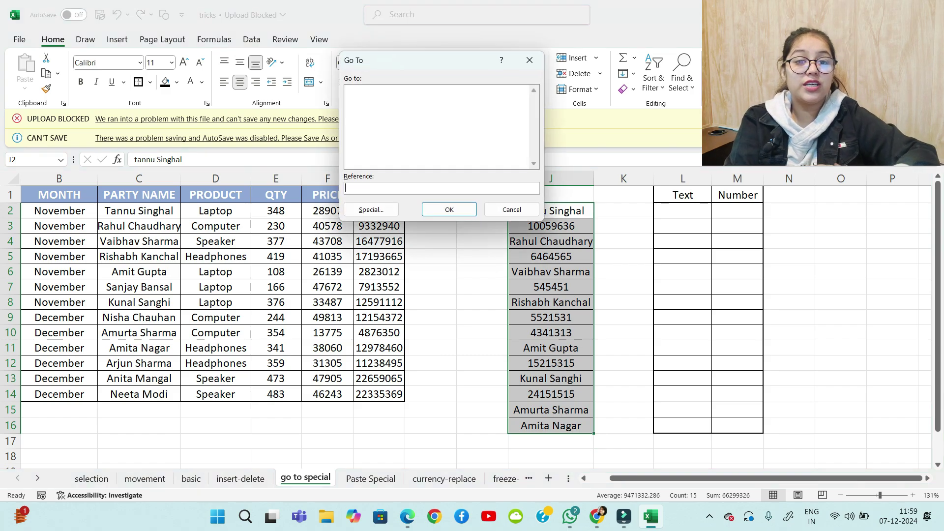
pyautogui.hotkey('alt', 's')
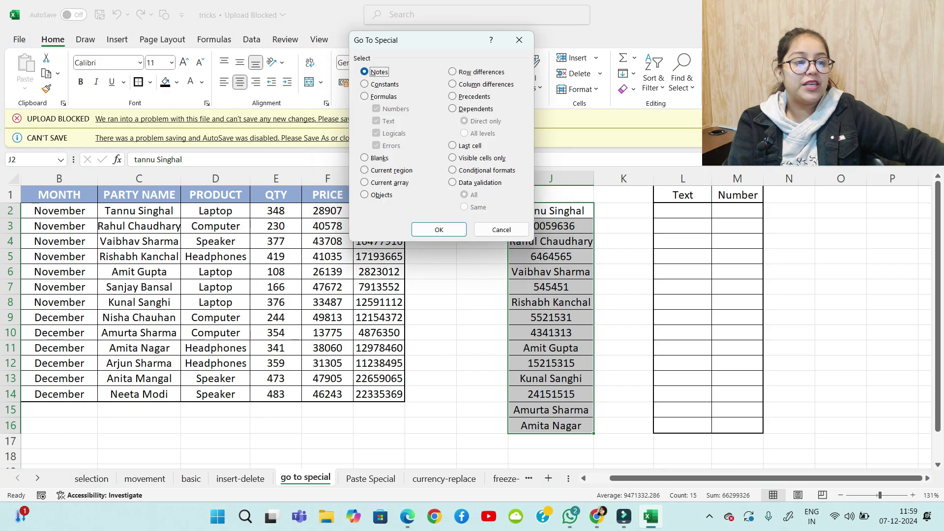
pyautogui.press('o')
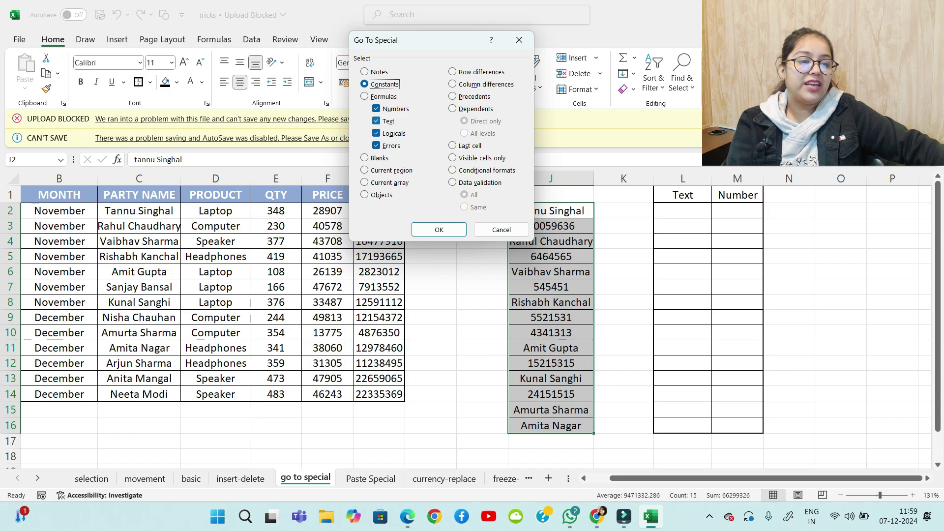
pyautogui.press('g')
pyautogui.press('e')
pyautogui.press('u')
pyautogui.press('Tab')
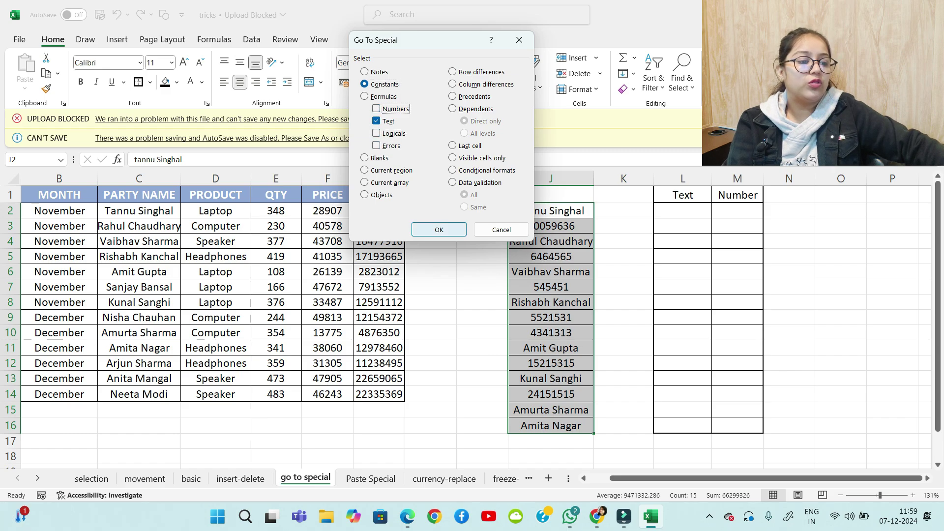
pyautogui.press('Return')
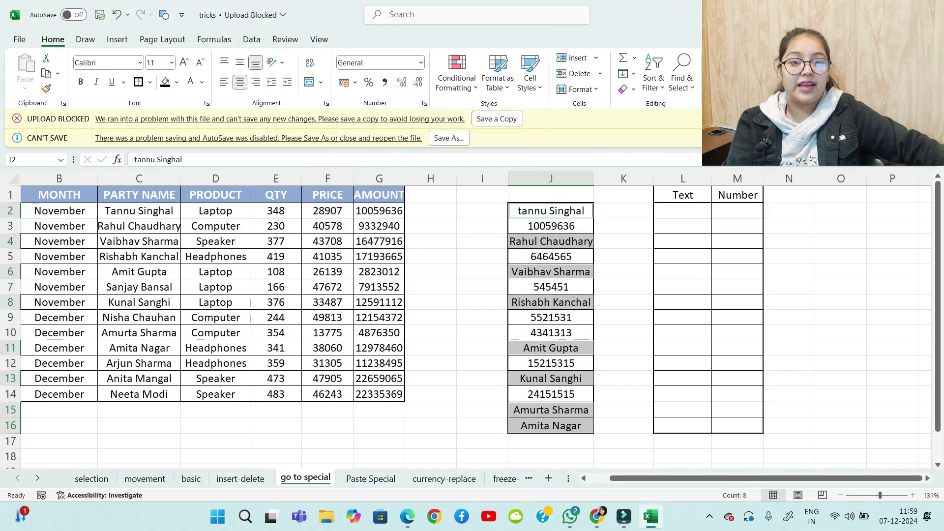
# Copy the eight names into L2:L9, AutoFit column L, and clear the copy marquee
pyautogui.hotkey('ctrl', 'c')
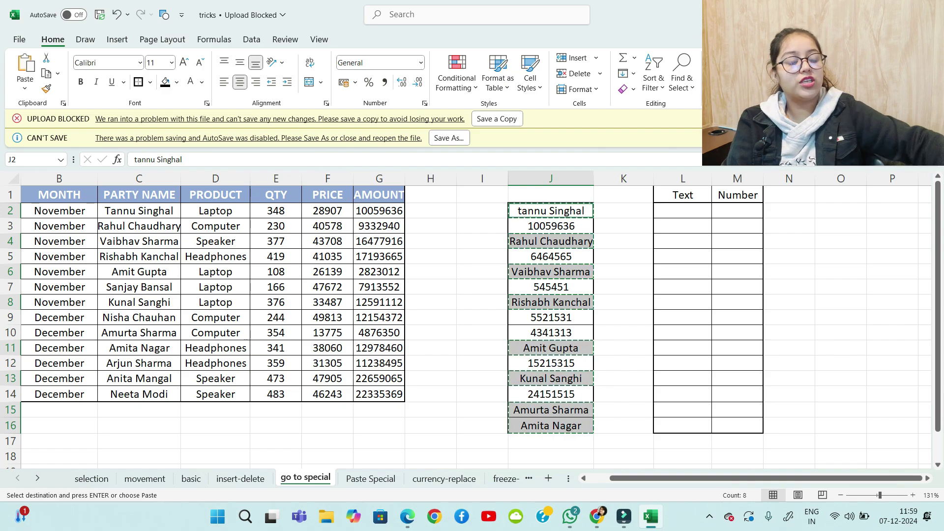
pyautogui.click(683, 211)
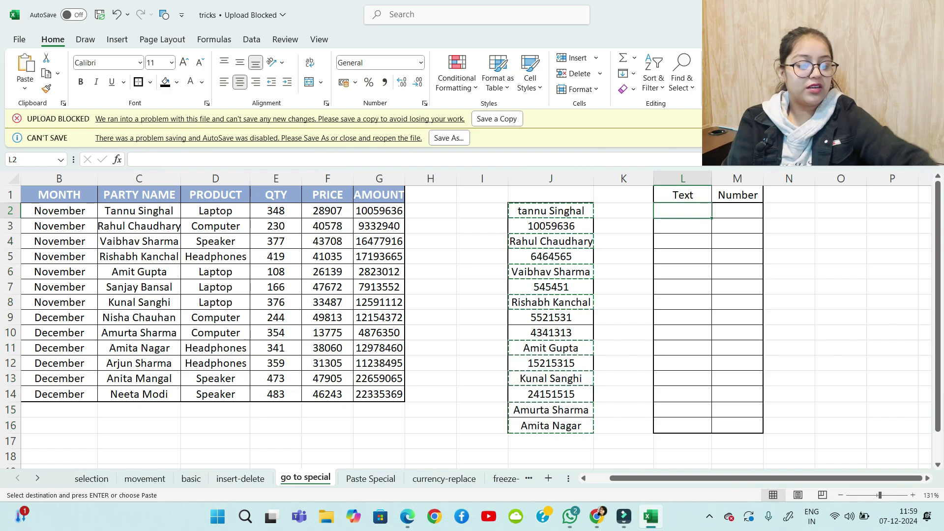
pyautogui.hotkey('ctrl', 'v')
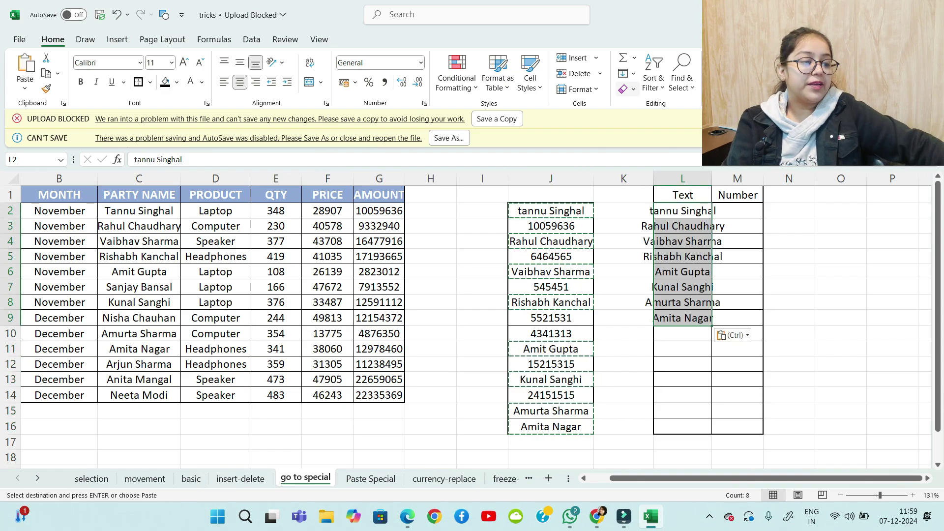
pyautogui.hotkey('alt', 'h')
pyautogui.press('o')
pyautogui.press('i')
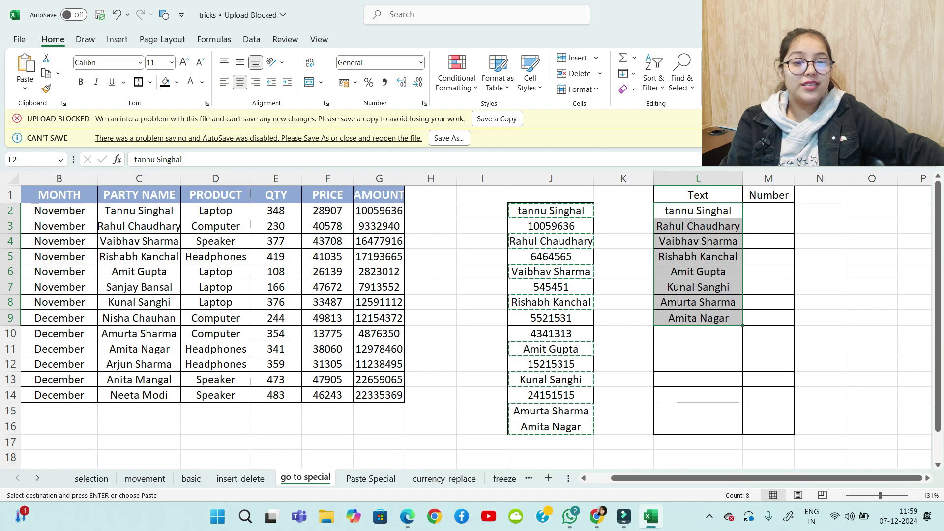
pyautogui.press('Escape')
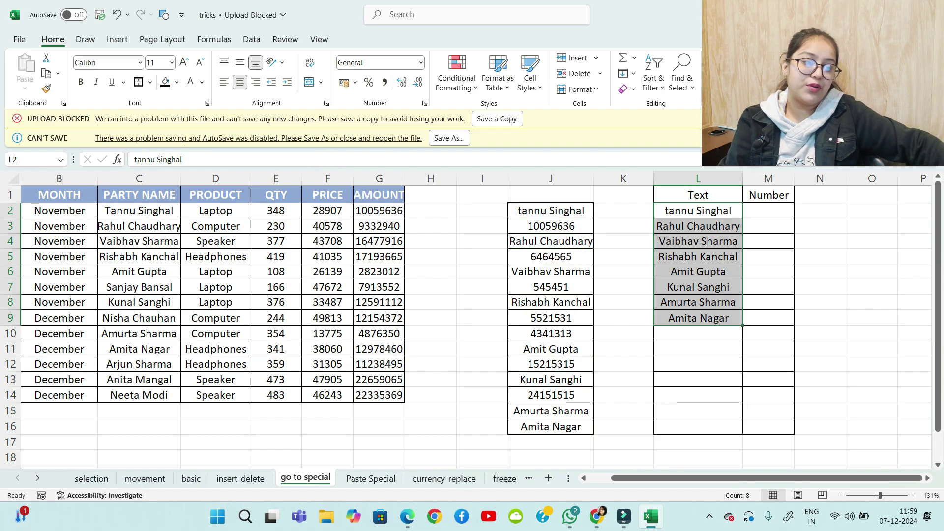
# Select only the numeric constants in column J with Go To Special (Constants, Numbers only)
pyautogui.moveTo(551, 211); pyautogui.dragTo(551, 426)
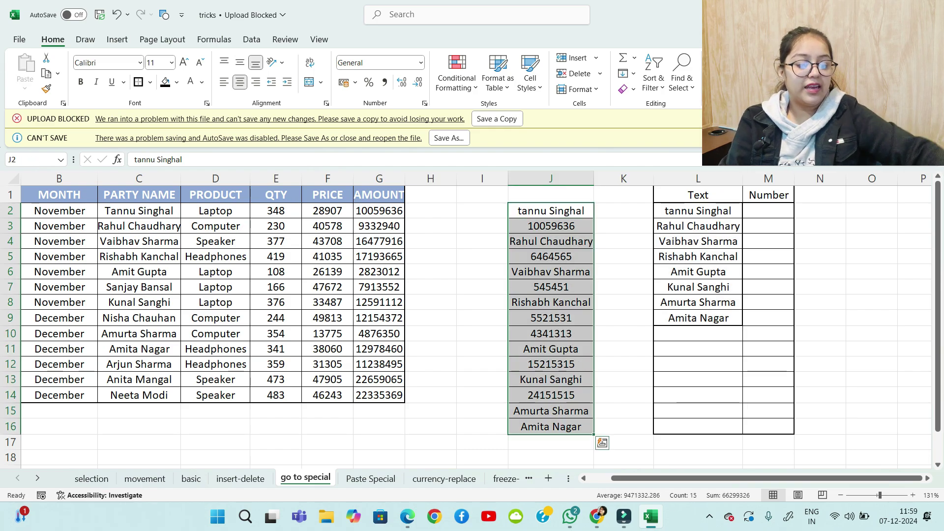
pyautogui.keyDown('ctrl'); pyautogui.click(551, 457); pyautogui.keyUp('ctrl')
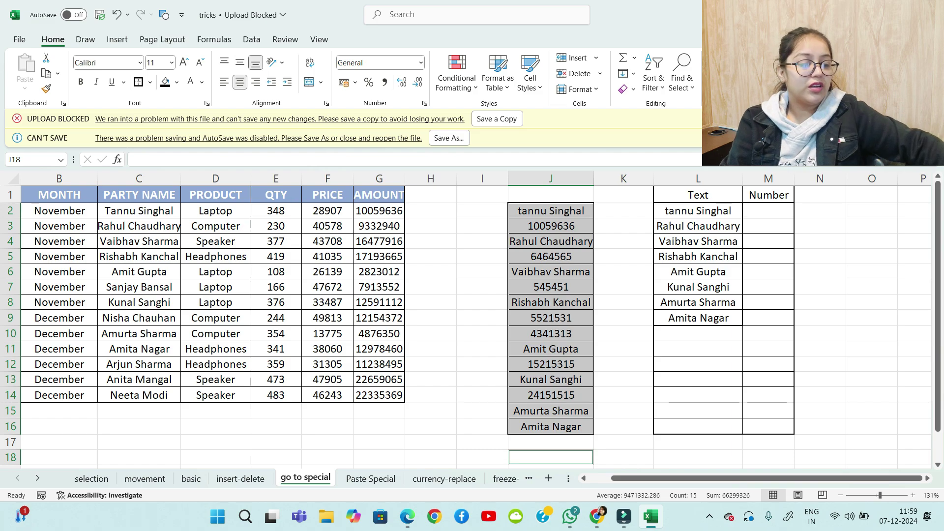
pyautogui.hotkey('ctrl', 'g')
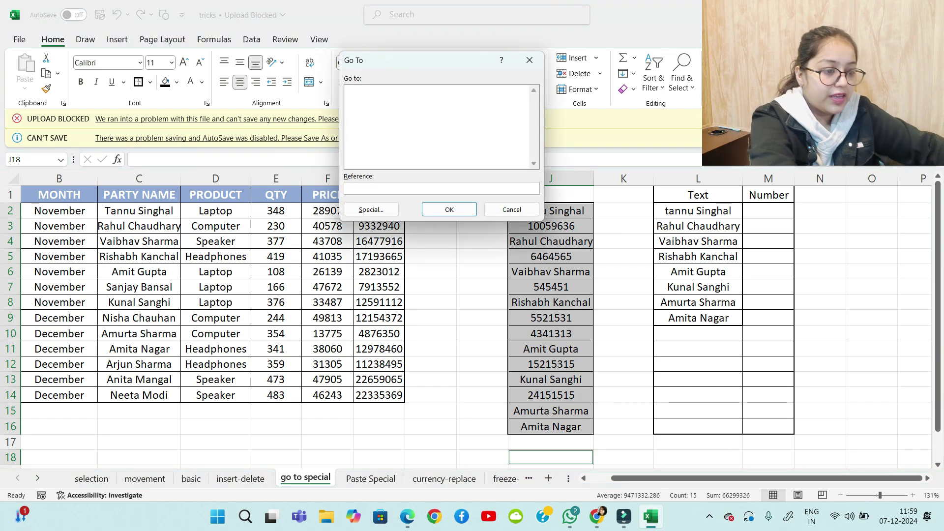
pyautogui.click(371, 209)
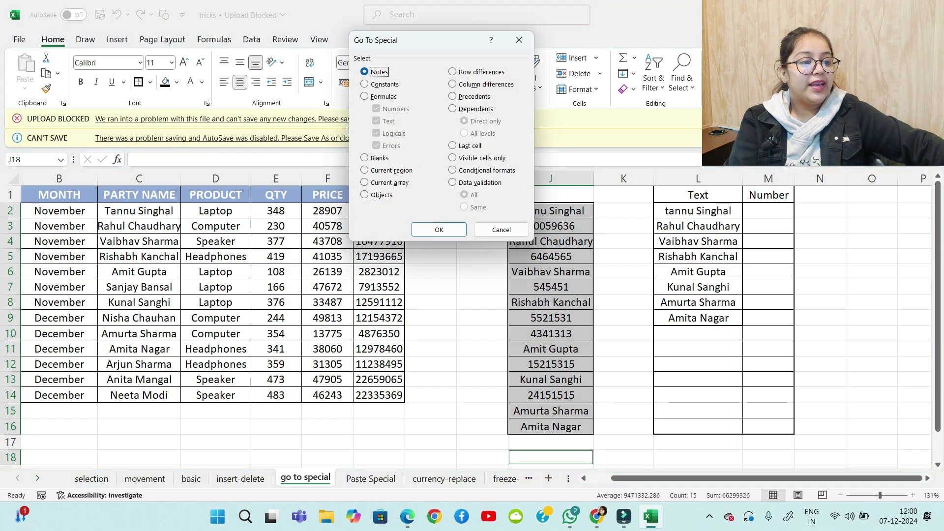
pyautogui.hotkey('alt', 'o')
pyautogui.hotkey('alt', 'u')
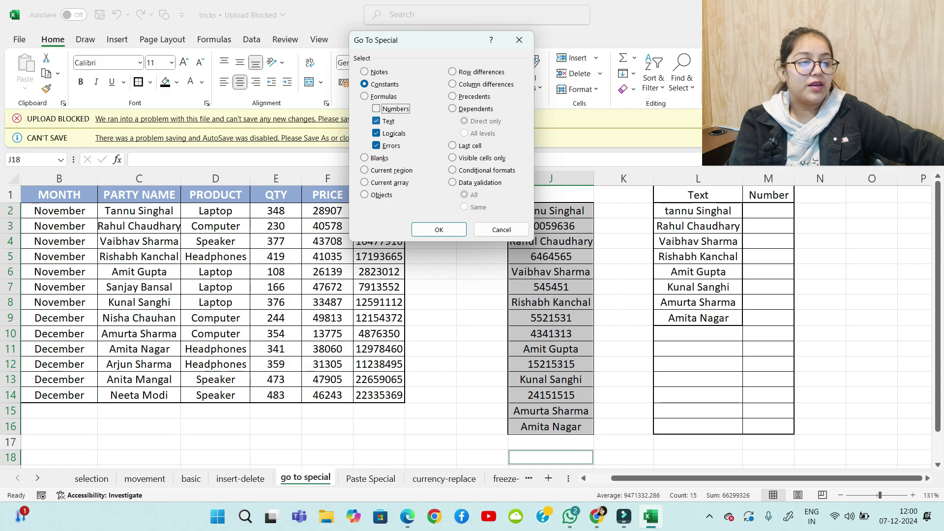
pyautogui.hotkey('alt', 'x')
pyautogui.hotkey('alt', 'g')
pyautogui.hotkey('alt', 'e')
pyautogui.hotkey('alt', 'u')
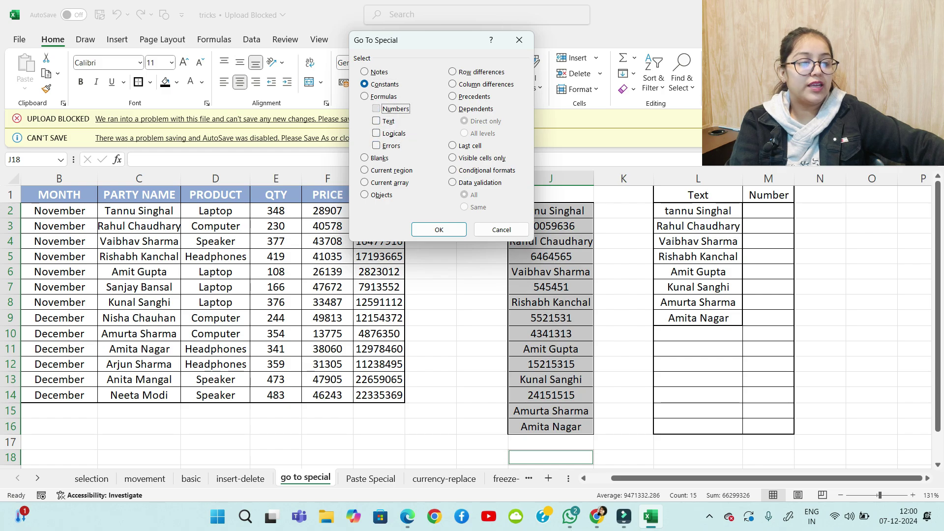
pyautogui.press('Tab')
pyautogui.press('Return')
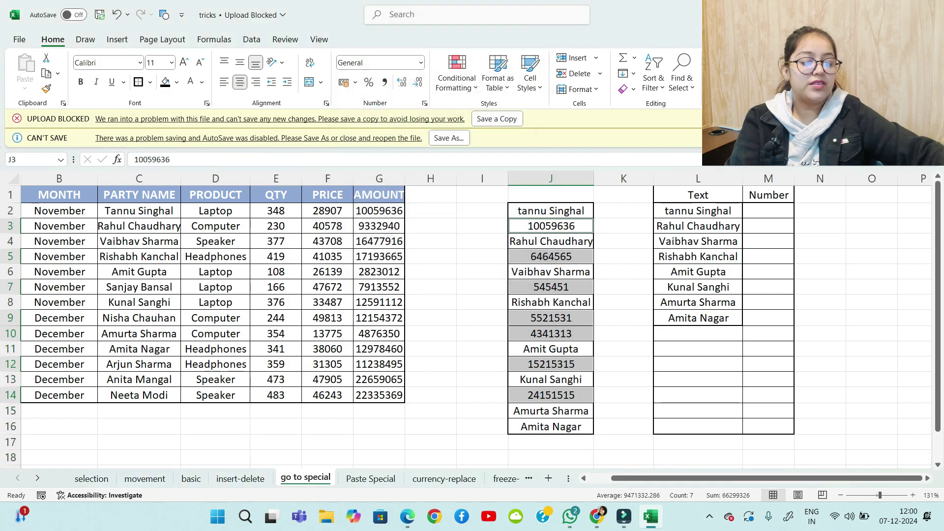
# Copy the seven numbers into the Number column at M2, then move to the Paste Special sheet
pyautogui.hotkey('ctrl', 'c')
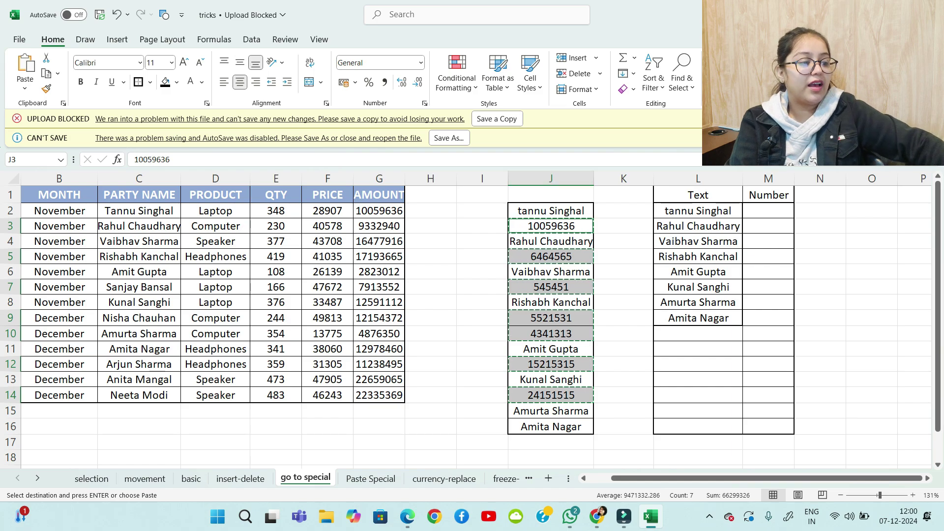
pyautogui.click(768, 210)
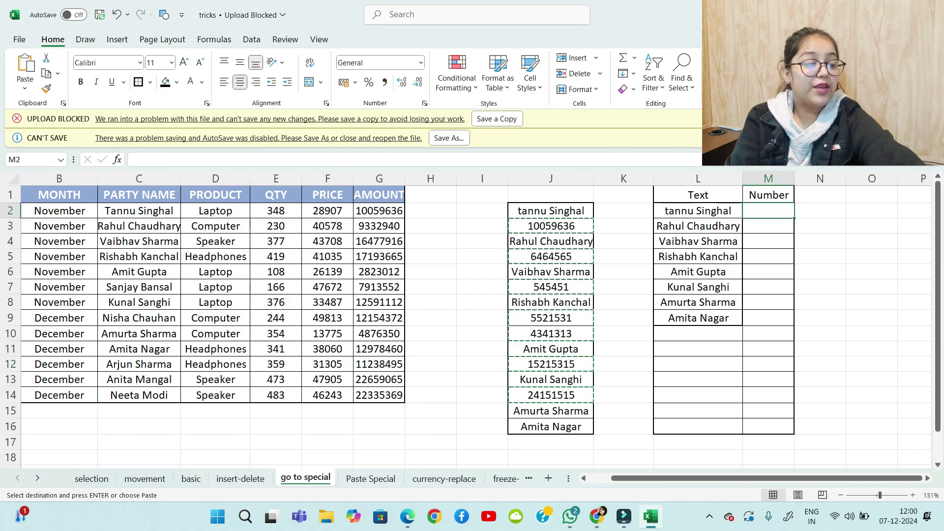
pyautogui.hotkey('ctrl', 'v')
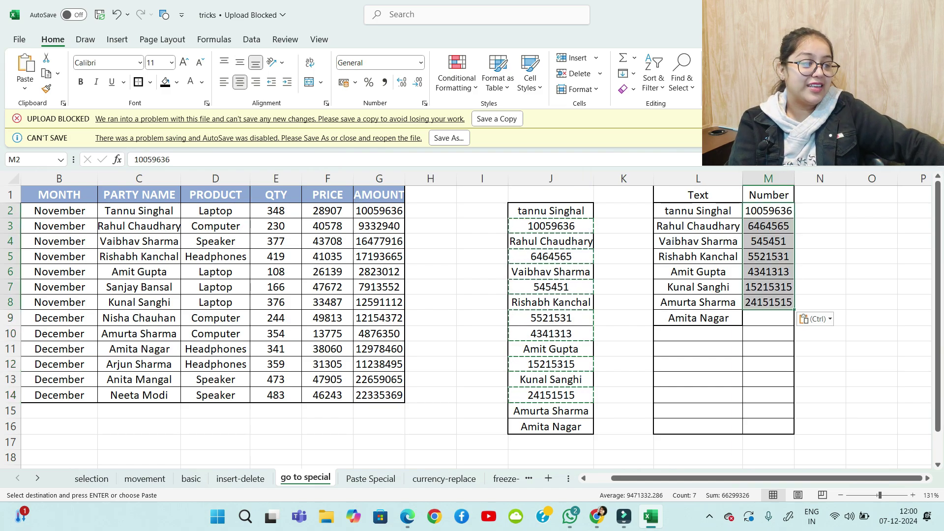
pyautogui.click(871, 272)
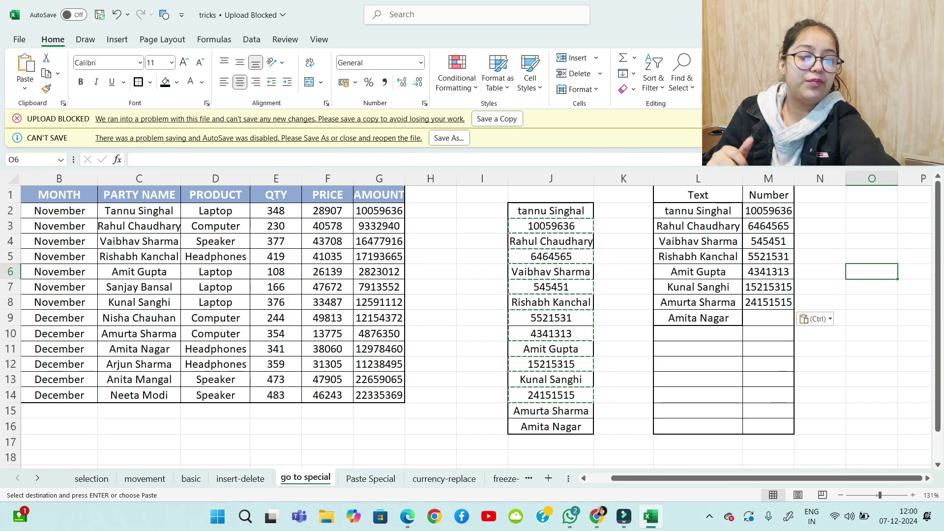
pyautogui.press('Escape')
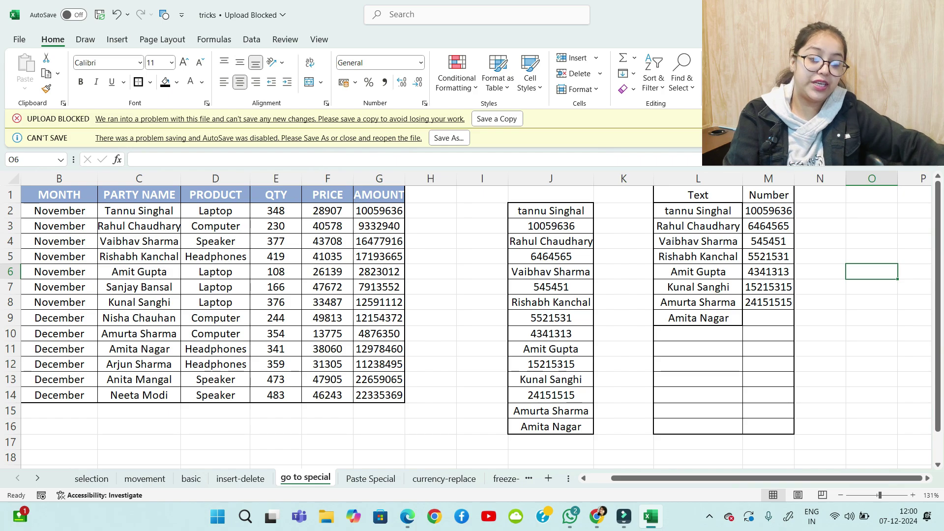
pyautogui.hotkey('ctrl', 'pagedown')
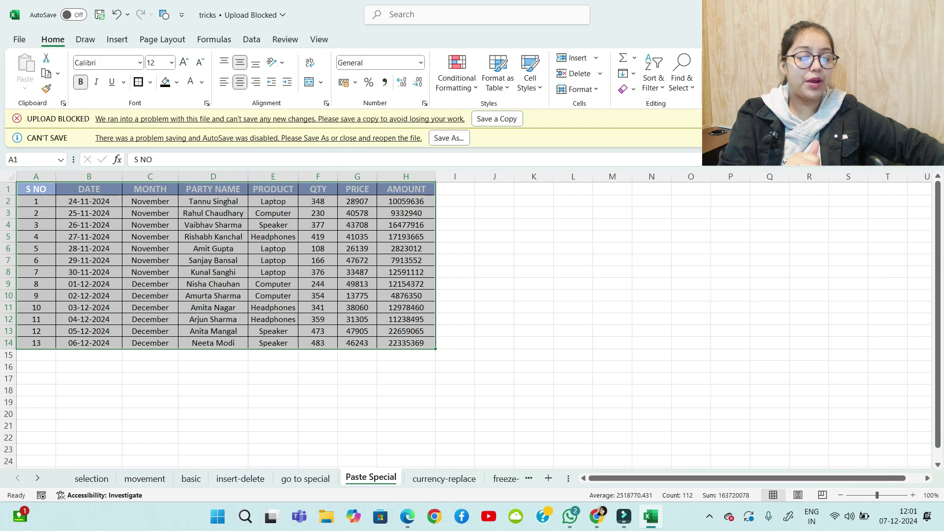
# Handwrite 'Data', 'formatting' and 'formulas' in ink below the sales table
pyautogui.scroll(-3, 226, 320)
pyautogui.moveTo(150, 295); pyautogui.dragTo(150, 284)
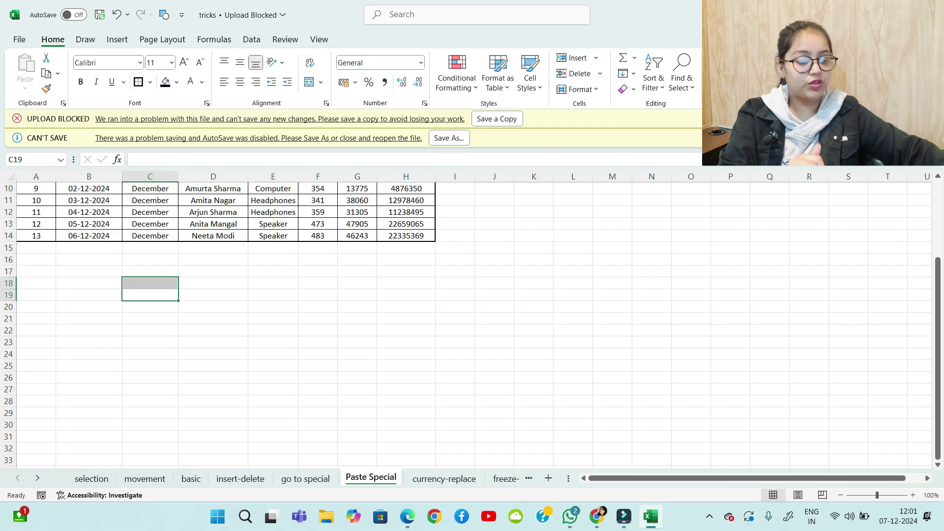
pyautogui.moveTo(86, 291); pyautogui.dragTo(79, 305)
pyautogui.moveTo(103, 296); pyautogui.dragTo(112, 302)
pyautogui.moveTo(104, 297)
pyautogui.mouseDown()
pyautogui.moveTo(124, 292)
pyautogui.moveTo(127, 305)
pyautogui.moveTo(101, 363)
pyautogui.moveTo(124, 336)
pyautogui.moveTo(143, 337)
pyautogui.mouseUp()
pyautogui.moveTo(151, 319)
pyautogui.mouseDown()
pyautogui.moveTo(153, 337)
pyautogui.moveTo(162, 335)
pyautogui.mouseUp()
pyautogui.moveTo(148, 325); pyautogui.dragTo(166, 322)
pyautogui.moveTo(169, 324); pyautogui.dragTo(191, 311)
pyautogui.moveTo(210, 311); pyautogui.dragTo(203, 336)
pyautogui.moveTo(123, 369); pyautogui.dragTo(117, 406)
pyautogui.moveTo(108, 388); pyautogui.dragTo(188, 352)
pyautogui.moveTo(186, 354)
pyautogui.mouseDown()
pyautogui.moveTo(194, 365)
pyautogui.moveTo(190, 359)
pyautogui.mouseUp()
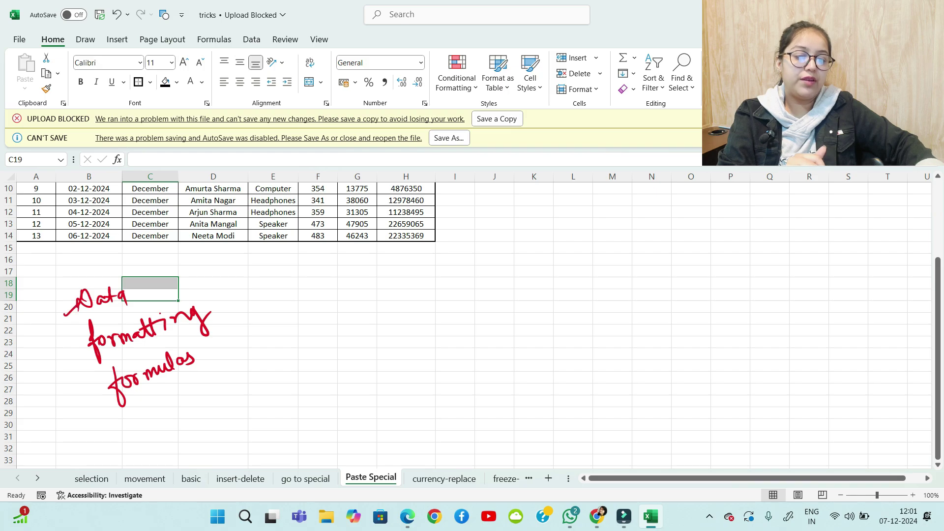
# Ink 'Copy-paste' with an arrow pointing to 'Everything' beside the first notes
pyautogui.moveTo(112, 400); pyautogui.dragTo(101, 408)
pyautogui.moveTo(312, 297)
pyautogui.mouseDown()
pyautogui.moveTo(310, 314)
pyautogui.moveTo(313, 303)
pyautogui.mouseUp()
pyautogui.moveTo(319, 298)
pyautogui.mouseDown()
pyautogui.moveTo(322, 322)
pyautogui.moveTo(358, 308)
pyautogui.mouseUp()
pyautogui.moveTo(365, 291)
pyautogui.mouseDown()
pyautogui.moveTo(366, 315)
pyautogui.moveTo(374, 303)
pyautogui.mouseUp()
pyautogui.moveTo(381, 294); pyautogui.dragTo(391, 301)
pyautogui.moveTo(402, 281); pyautogui.dragTo(402, 301)
pyautogui.moveTo(308, 345); pyautogui.dragTo(415, 324)
pyautogui.moveTo(404, 313); pyautogui.dragTo(415, 326)
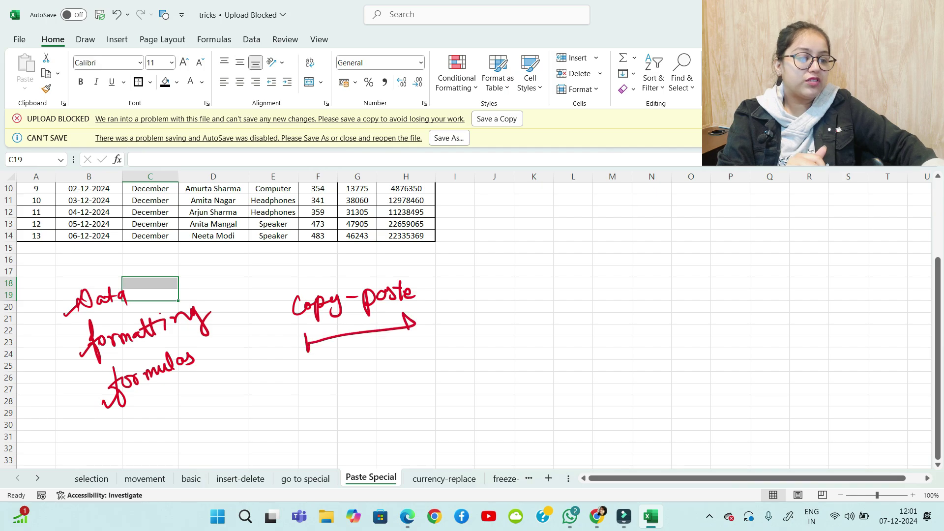
pyautogui.moveTo(306, 336); pyautogui.dragTo(308, 352)
pyautogui.moveTo(366, 364)
pyautogui.mouseDown()
pyautogui.moveTo(388, 358)
pyautogui.moveTo(392, 378)
pyautogui.mouseUp()
pyautogui.moveTo(399, 348)
pyautogui.mouseDown()
pyautogui.moveTo(402, 360)
pyautogui.moveTo(426, 349)
pyautogui.mouseUp()
pyautogui.moveTo(421, 353)
pyautogui.mouseDown()
pyautogui.moveTo(435, 346)
pyautogui.moveTo(438, 365)
pyautogui.mouseUp()
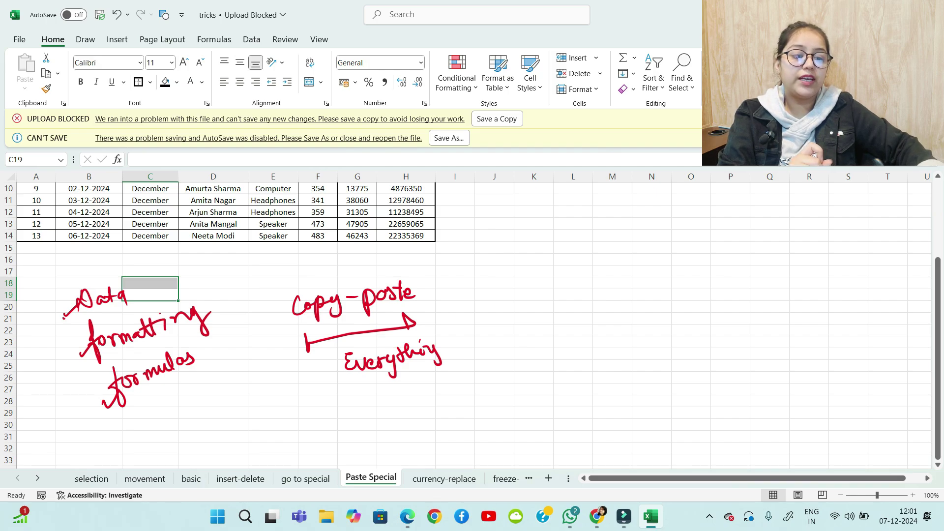
pyautogui.moveTo(64, 319); pyautogui.dragTo(76, 308)
pyautogui.moveTo(76, 359); pyautogui.dragTo(83, 353)
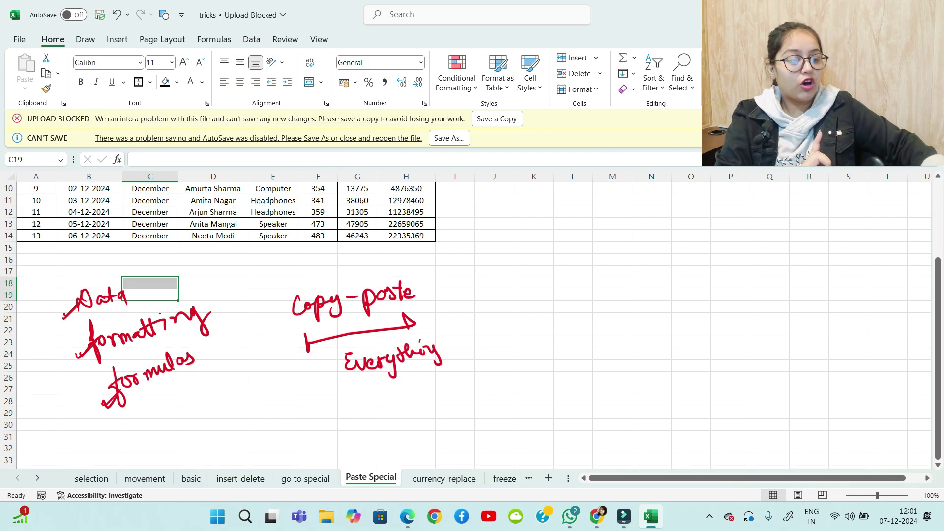
# Ink the note 'Normal ⇒ Ctrl C, Control V' below the earlier notes
pyautogui.moveTo(195, 444); pyautogui.dragTo(201, 433)
pyautogui.moveTo(217, 434); pyautogui.dragTo(242, 442)
pyautogui.moveTo(252, 440); pyautogui.dragTo(268, 423)
pyautogui.moveTo(212, 450); pyautogui.dragTo(242, 449)
pyautogui.moveTo(208, 465); pyautogui.dragTo(243, 457)
pyautogui.moveTo(292, 439)
pyautogui.mouseDown()
pyautogui.moveTo(313, 436)
pyautogui.moveTo(314, 444)
pyautogui.mouseUp()
pyautogui.moveTo(364, 421); pyautogui.dragTo(364, 435)
pyautogui.moveTo(367, 421)
pyautogui.mouseDown()
pyautogui.moveTo(386, 418)
pyautogui.moveTo(387, 433)
pyautogui.mouseUp()
pyautogui.moveTo(415, 415)
pyautogui.mouseDown()
pyautogui.moveTo(422, 430)
pyautogui.moveTo(455, 436)
pyautogui.mouseUp()
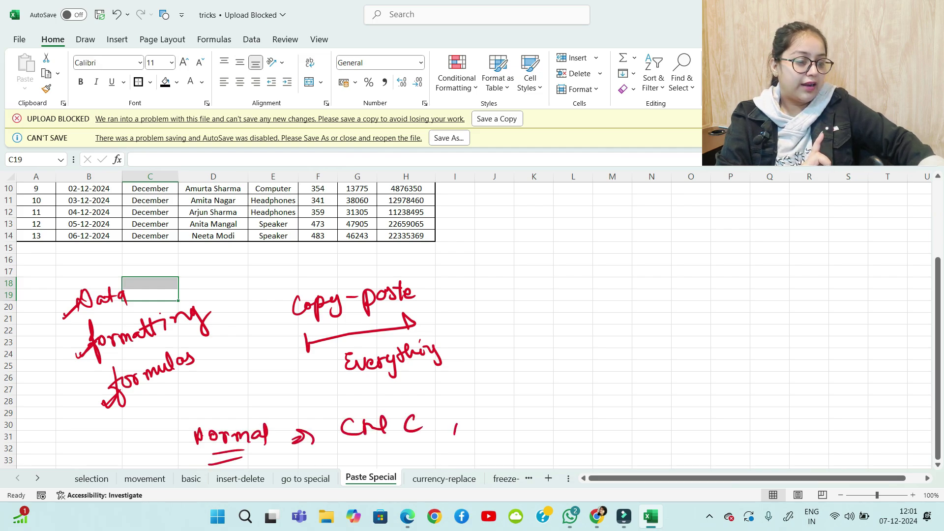
pyautogui.moveTo(487, 409)
pyautogui.mouseDown()
pyautogui.moveTo(500, 423)
pyautogui.moveTo(527, 427)
pyautogui.mouseUp()
pyautogui.moveTo(518, 418); pyautogui.dragTo(534, 416)
pyautogui.moveTo(532, 426)
pyautogui.mouseDown()
pyautogui.moveTo(538, 417)
pyautogui.moveTo(547, 426)
pyautogui.mouseUp()
pyautogui.moveTo(553, 403)
pyautogui.mouseDown()
pyautogui.moveTo(558, 425)
pyautogui.moveTo(598, 406)
pyautogui.mouseUp()
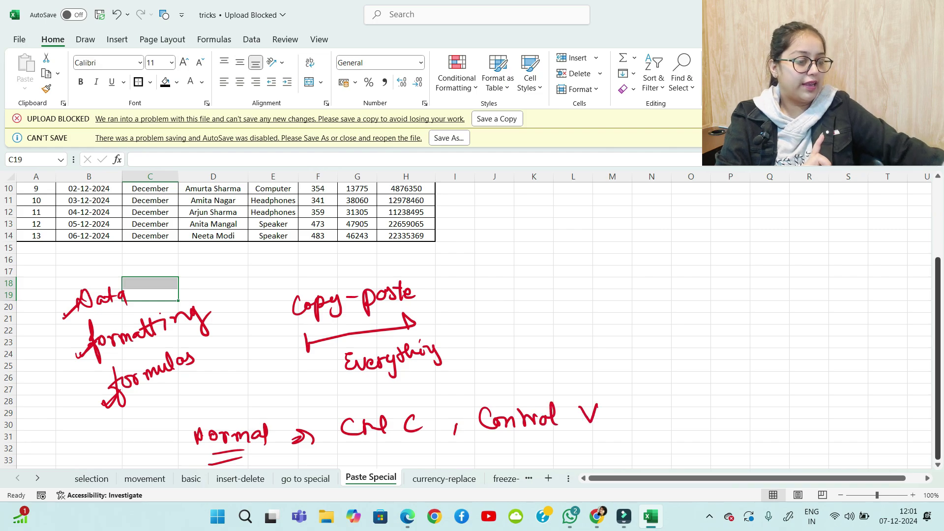
# Ink 'Special ⇒ Ctrl C, Ctrl Alt V' beneath it, then return to the top of the sheet
pyautogui.scroll(-4, 591, 320)
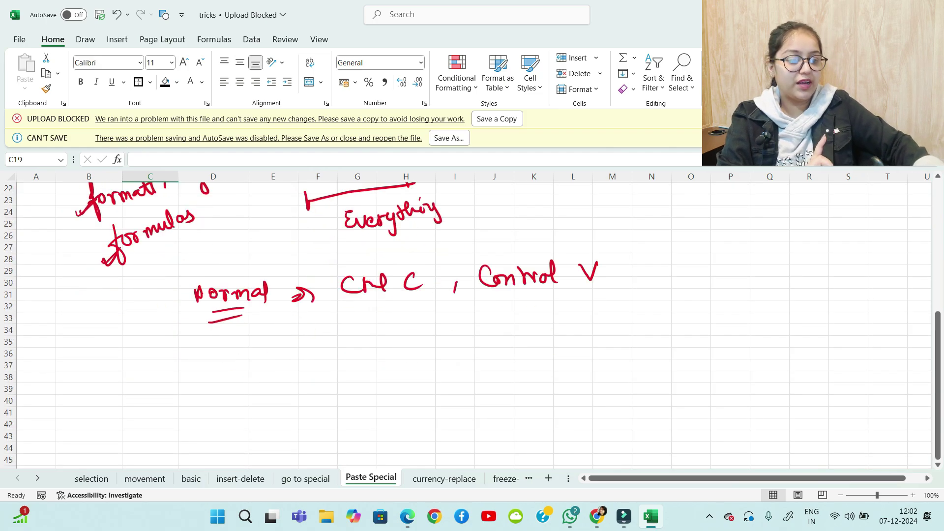
pyautogui.moveTo(199, 340)
pyautogui.mouseDown()
pyautogui.moveTo(187, 360)
pyautogui.moveTo(204, 370)
pyautogui.mouseUp()
pyautogui.moveTo(202, 350); pyautogui.dragTo(236, 360)
pyautogui.moveTo(244, 351); pyautogui.dragTo(242, 361)
pyautogui.moveTo(247, 356); pyautogui.dragTo(249, 346)
pyautogui.moveTo(257, 348)
pyautogui.mouseDown()
pyautogui.moveTo(271, 359)
pyautogui.moveTo(315, 355)
pyautogui.mouseUp()
pyautogui.moveTo(315, 346)
pyautogui.mouseDown()
pyautogui.moveTo(320, 362)
pyautogui.moveTo(356, 353)
pyautogui.mouseUp()
pyautogui.moveTo(367, 345); pyautogui.dragTo(379, 340)
pyautogui.moveTo(428, 339); pyautogui.dragTo(429, 352)
pyautogui.moveTo(454, 344); pyautogui.dragTo(449, 358)
pyautogui.moveTo(506, 339); pyautogui.dragTo(514, 352)
pyautogui.moveTo(517, 350)
pyautogui.mouseDown()
pyautogui.moveTo(531, 340)
pyautogui.moveTo(543, 350)
pyautogui.moveTo(593, 348)
pyautogui.mouseUp()
pyautogui.moveTo(604, 326)
pyautogui.mouseDown()
pyautogui.moveTo(606, 348)
pyautogui.moveTo(651, 327)
pyautogui.mouseUp()
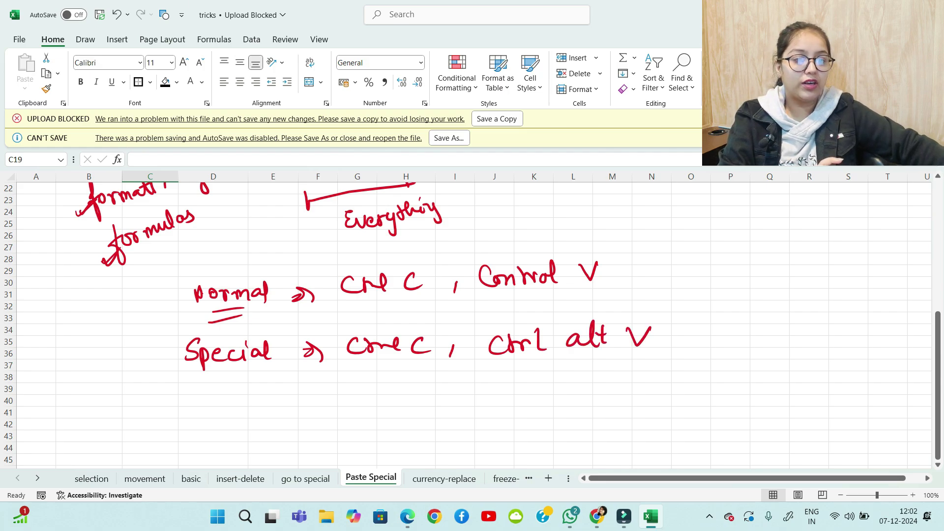
pyautogui.scroll(7, 315, 315)
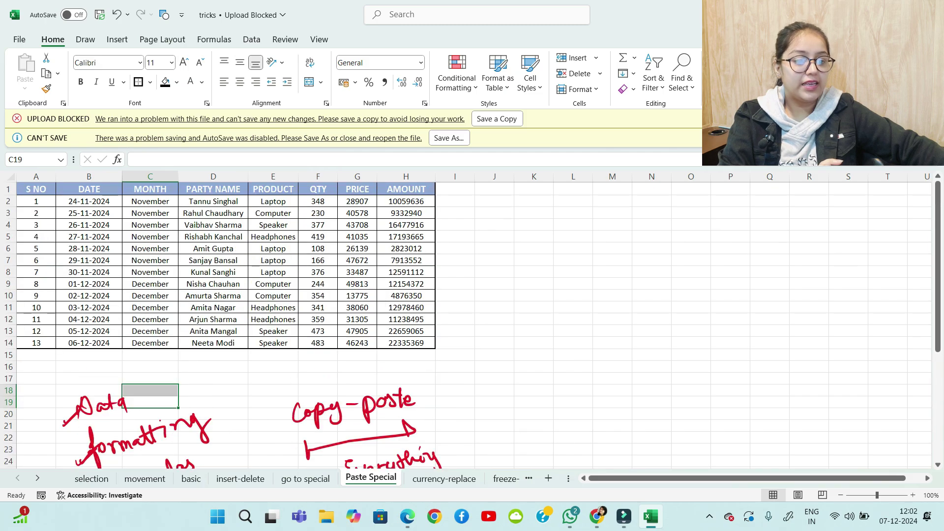
# Copy the whole sales table, paste it as values only at K1, then open Paste Special at K17
pyautogui.click(89, 237)
pyautogui.hotkey('ctrl', 'a')
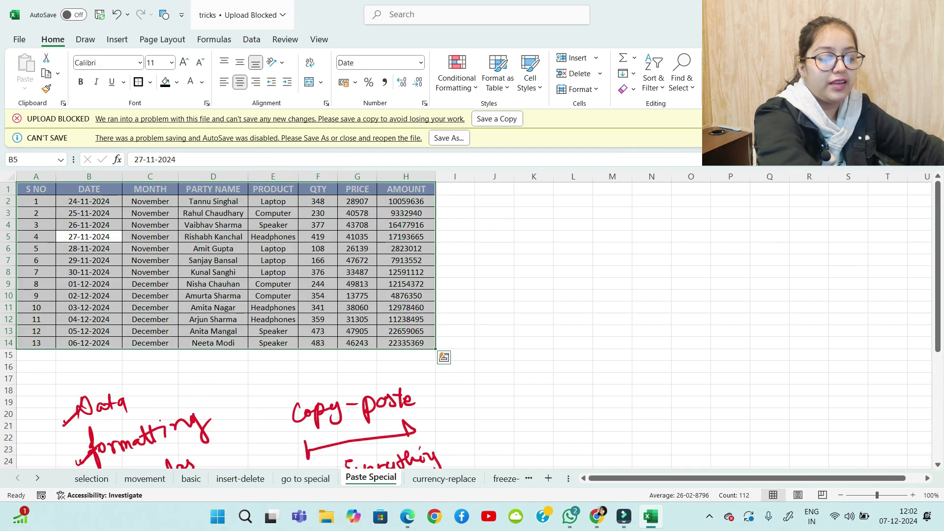
pyautogui.hotkey('ctrl', 'c')
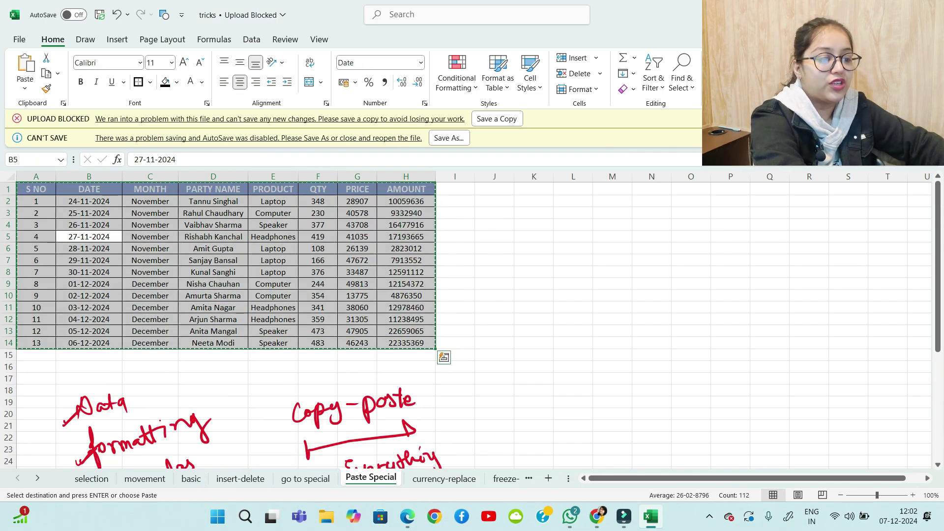
pyautogui.click(534, 189)
pyautogui.hotkey('ctrl', 'alt', 'v')
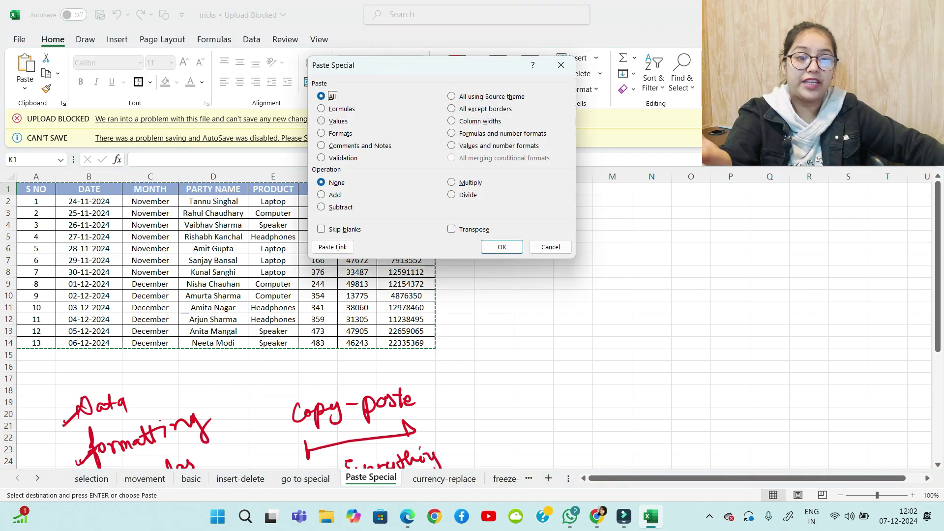
pyautogui.press('v')
pyautogui.press('Return')
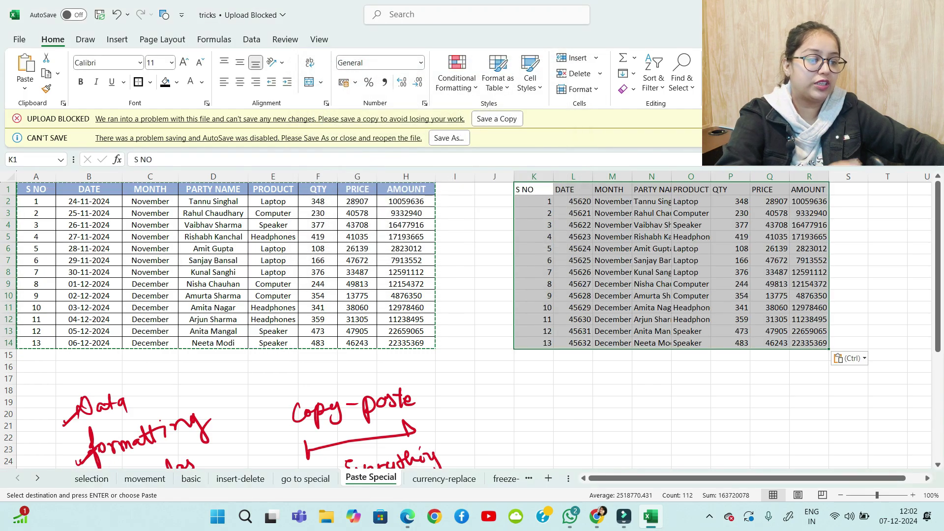
pyautogui.click(533, 378)
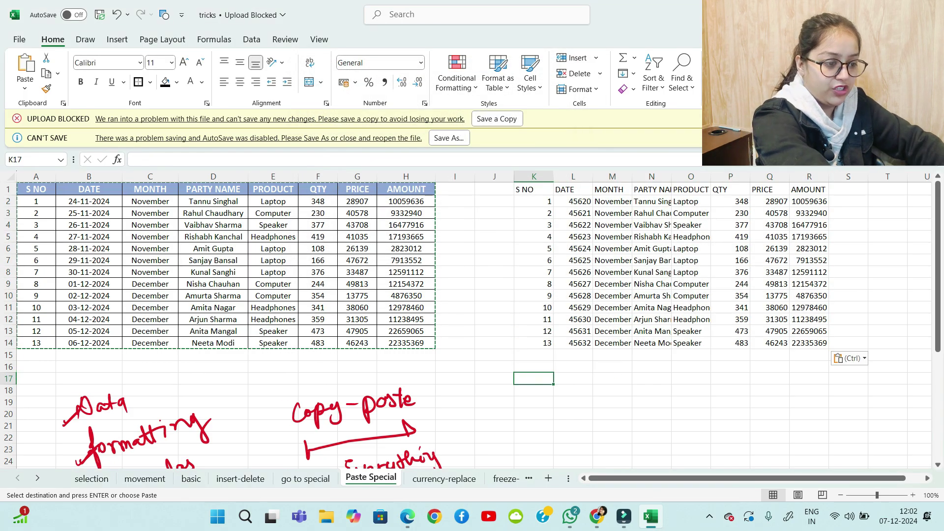
pyautogui.hotkey('ctrl', 'alt', 'v')
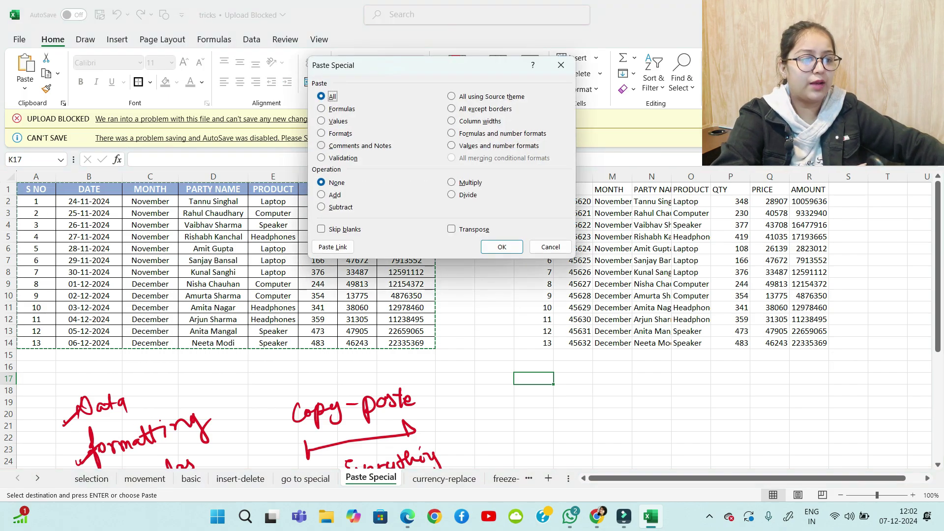
# Paste only the formats at K17, producing an empty shaded grid with a blue header row
pyautogui.hotkey('alt', 't')
pyautogui.press('Return')
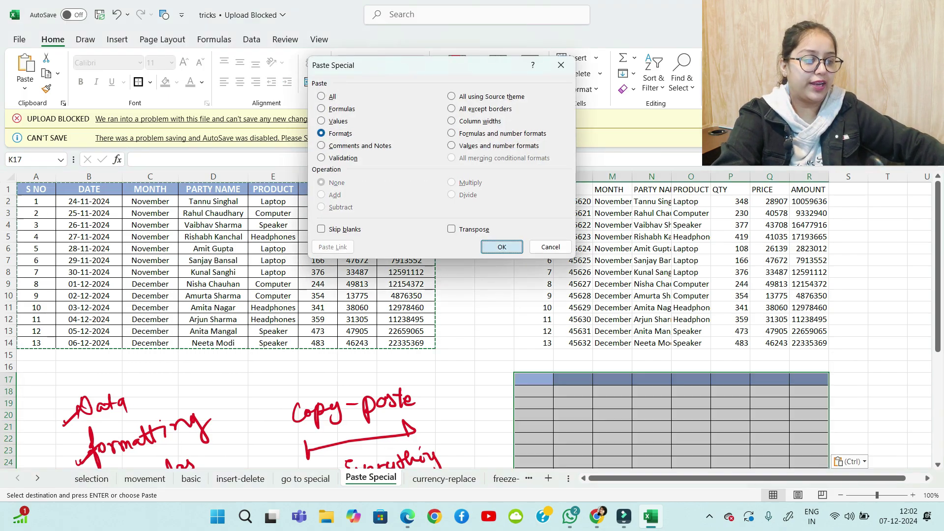
pyautogui.scroll(-5, 472, 320)
pyautogui.scroll(4, 472, 320)
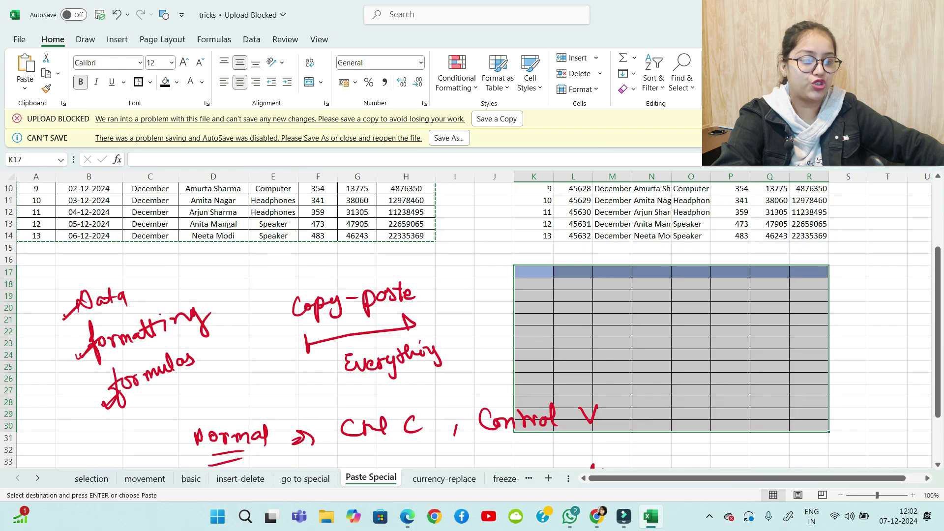
pyautogui.scroll(-7, 473, 320)
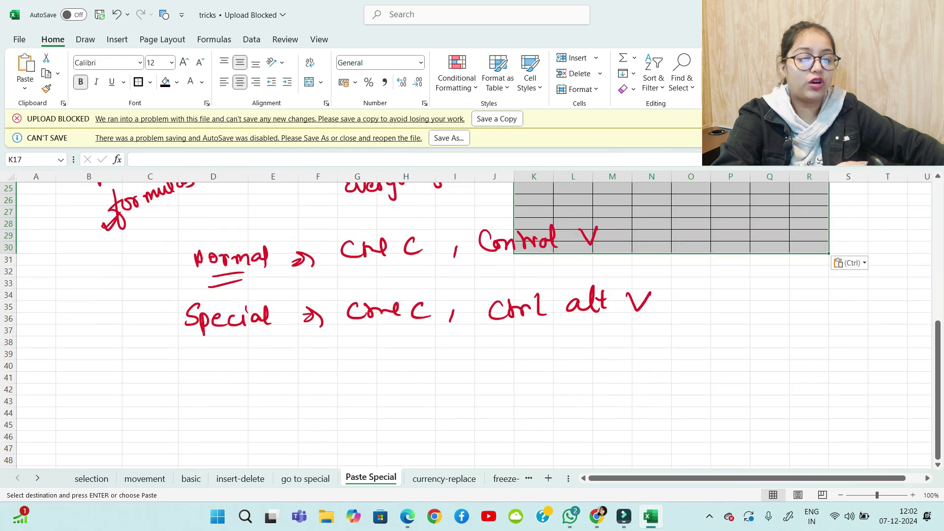
pyautogui.scroll(6, 472, 320)
pyautogui.scroll(2, 473, 319)
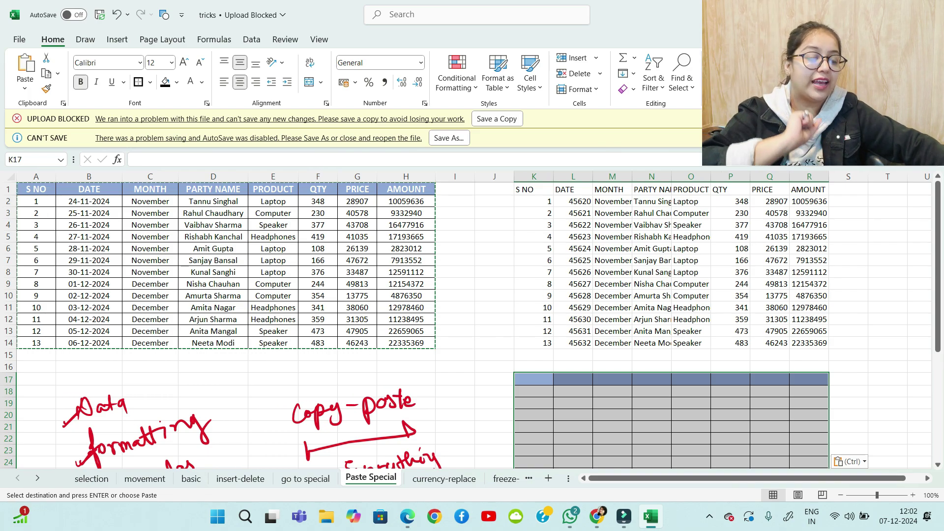
pyautogui.scroll(-10, 473, 325)
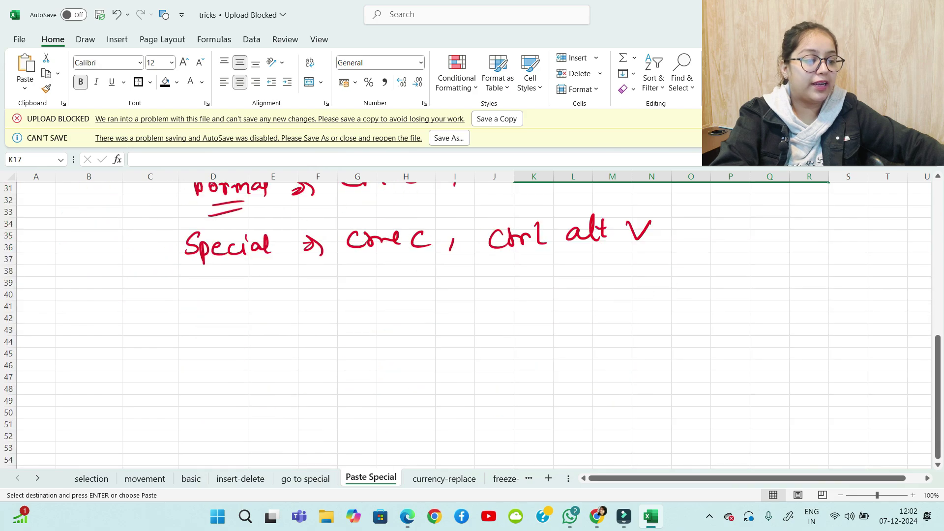
# Paste a transposed copy of the sales table at A39 and clear the copy marquee
pyautogui.click(36, 283)
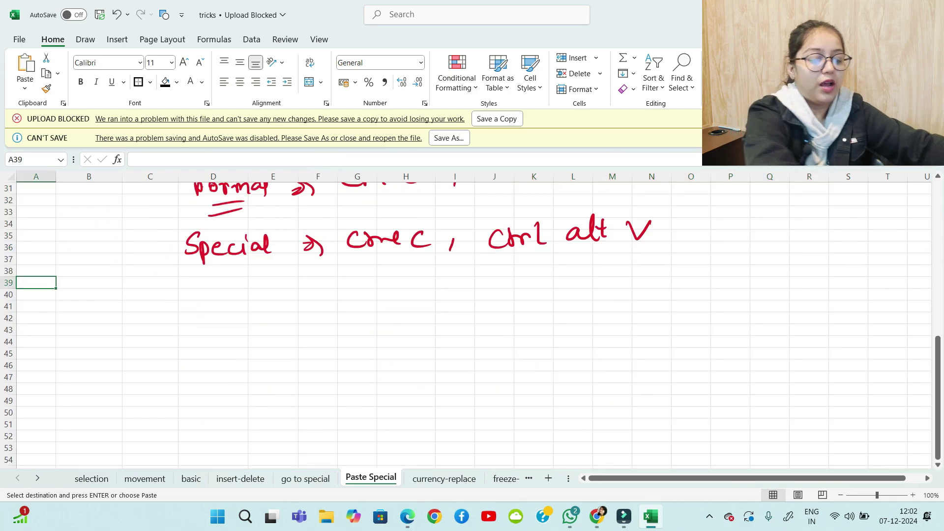
pyautogui.hotkey('ctrl', 'alt', 'v')
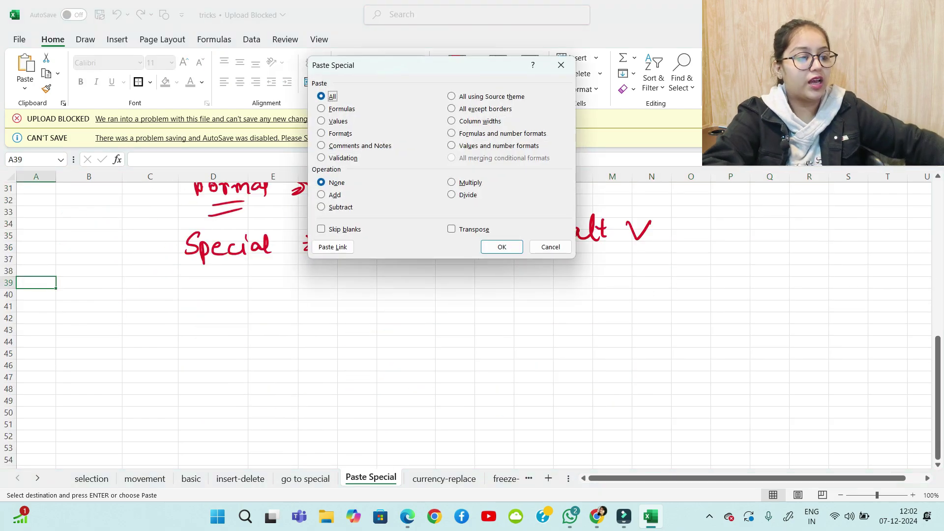
pyautogui.hotkey('alt', 'e')
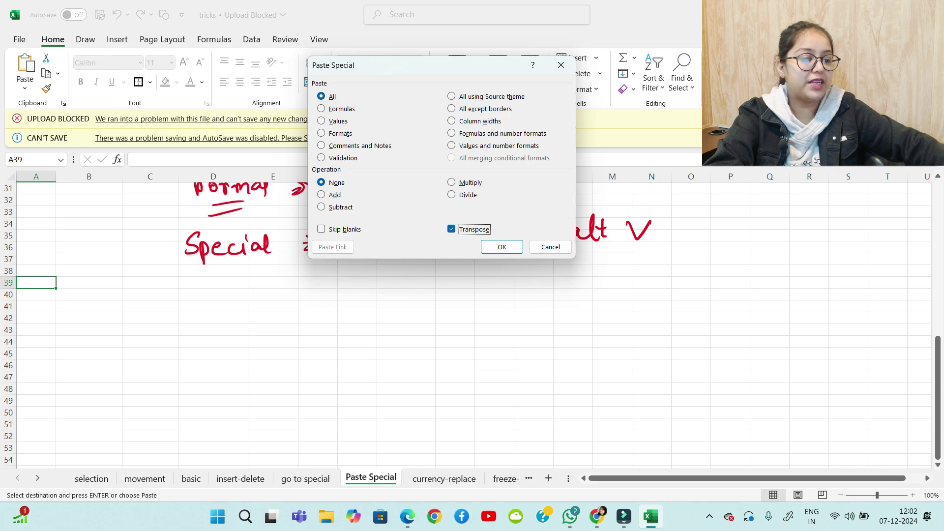
pyautogui.press('Return')
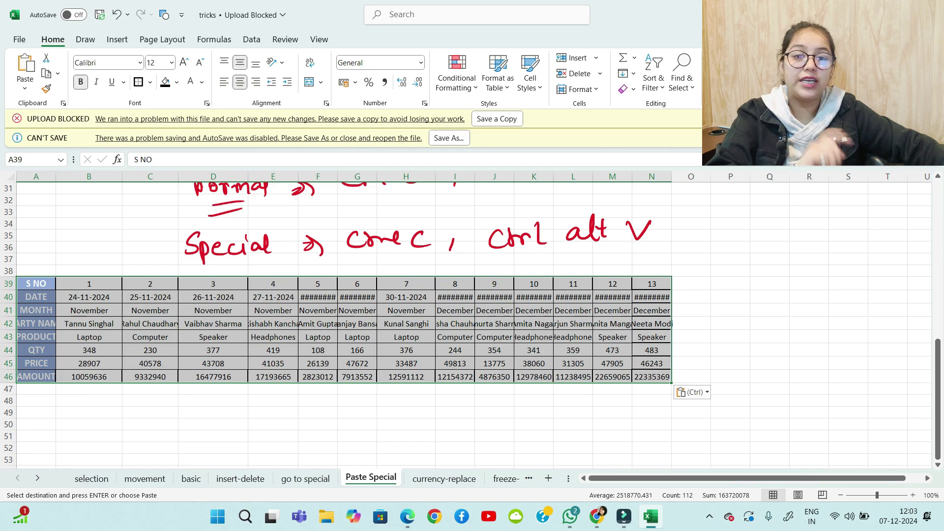
pyautogui.scroll(-2, 344, 320)
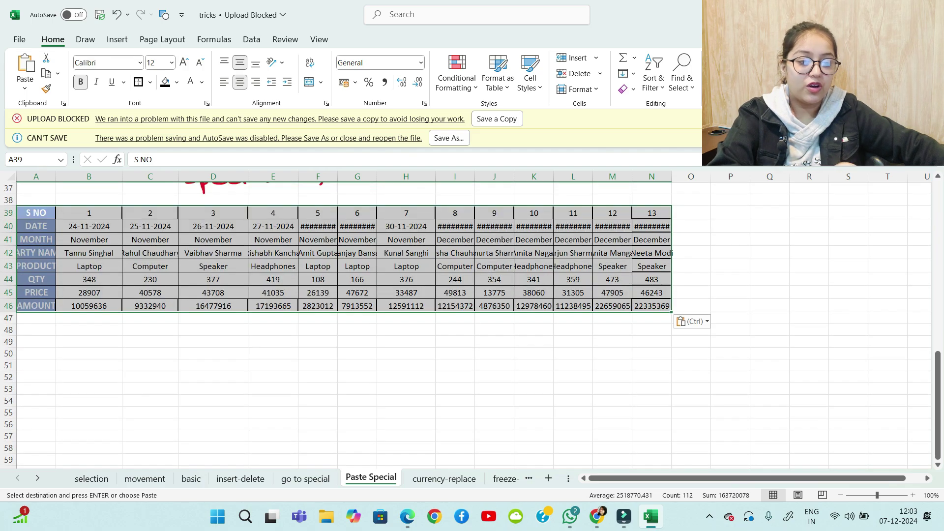
pyautogui.scroll(9, 472, 320)
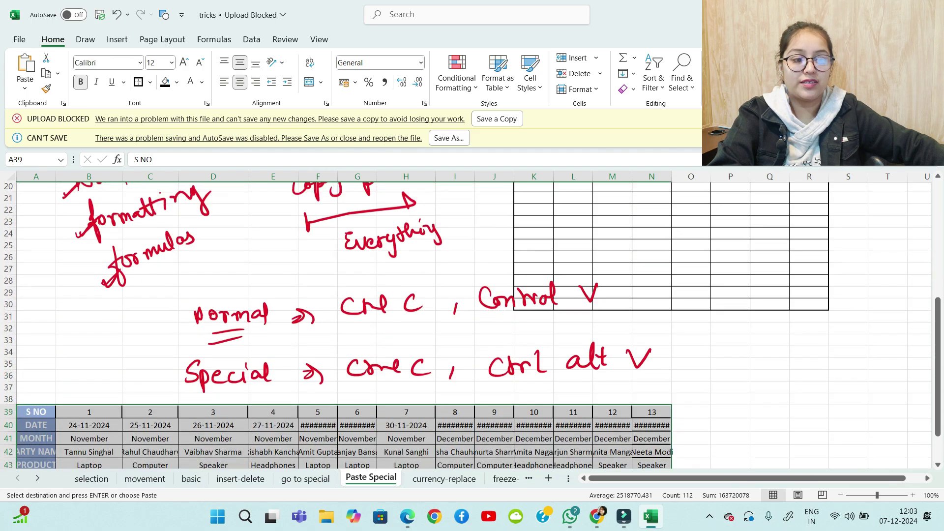
pyautogui.scroll(3, 472, 320)
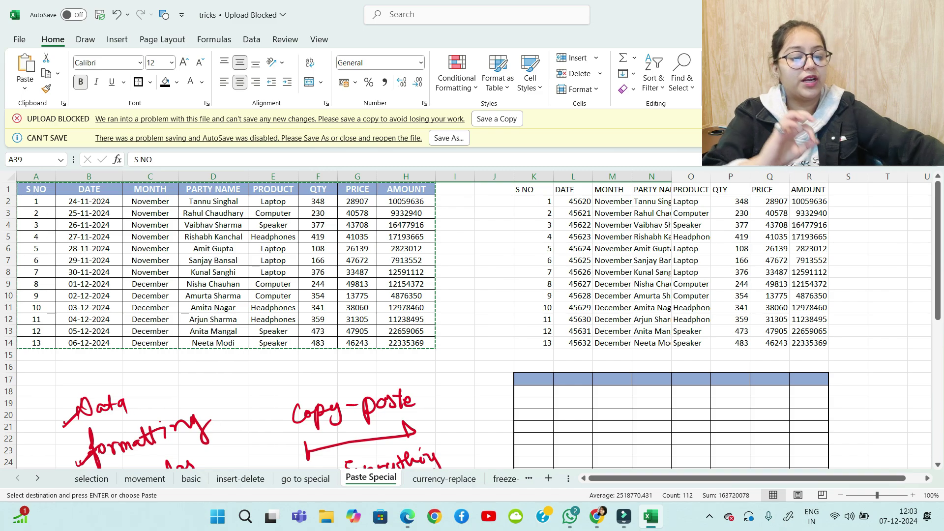
pyautogui.press('Escape')
pyautogui.scroll(-8, 472, 320)
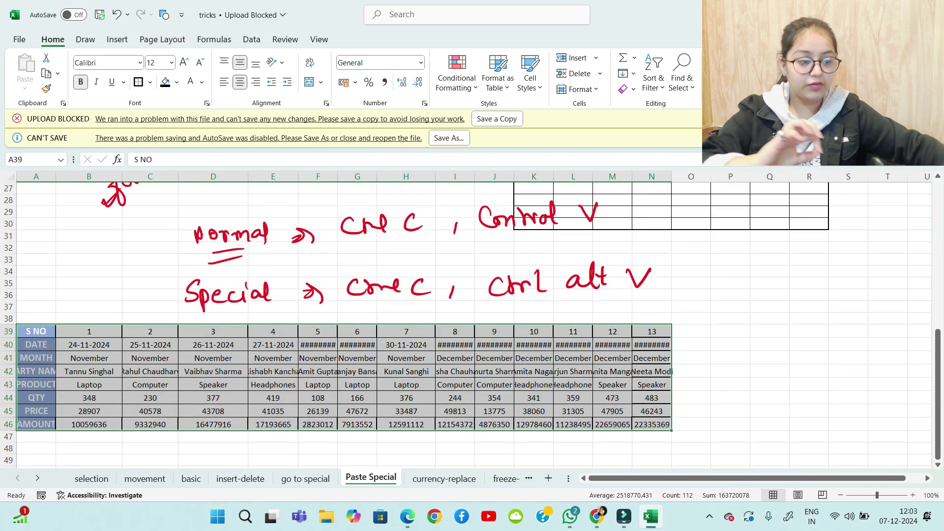
pyautogui.scroll(4, 472, 319)
pyautogui.scroll(5, 473, 320)
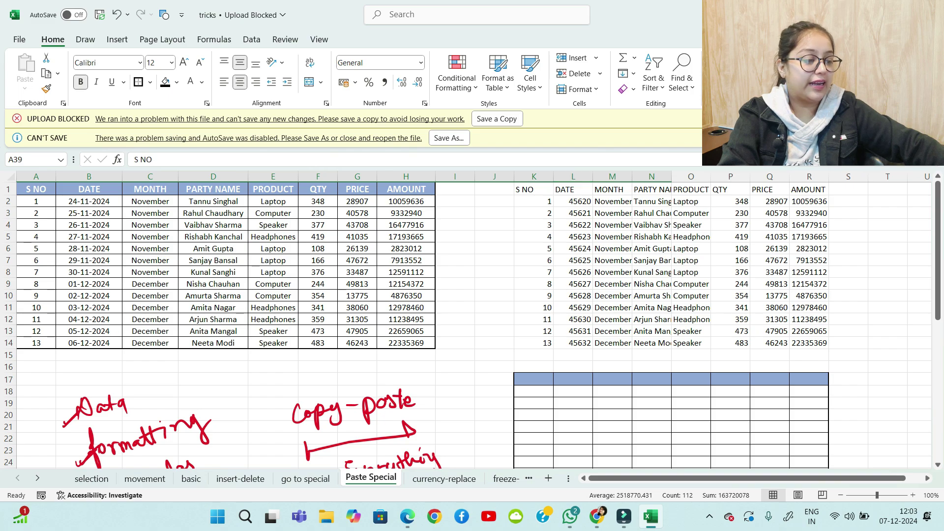
pyautogui.scroll(4, 413, 327)
pyautogui.scroll(2, 413, 327)
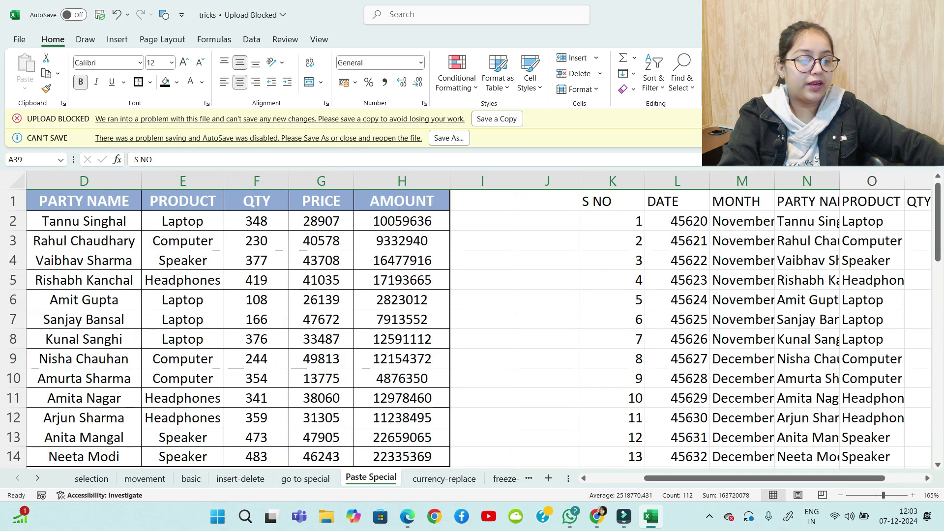
# Insert blank columns at column I, between AMOUNT and the second table
pyautogui.click(183, 221)
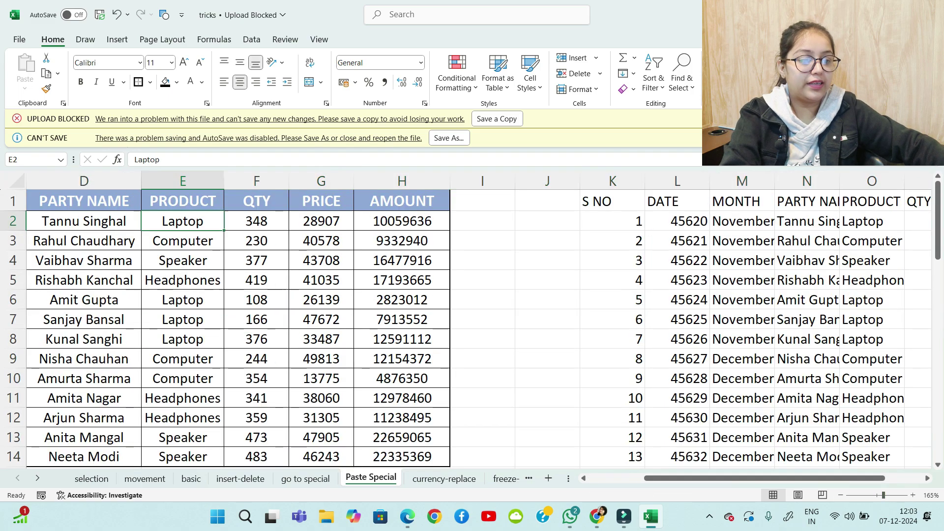
pyautogui.click(483, 181)
pyautogui.hotkey('ctrl', 'shift', '+')
pyautogui.hotkey('ctrl', 'shift', '+')
pyautogui.hotkey('ctrl', 'shift', '+')
pyautogui.hotkey('ctrl', 'shift', '+')
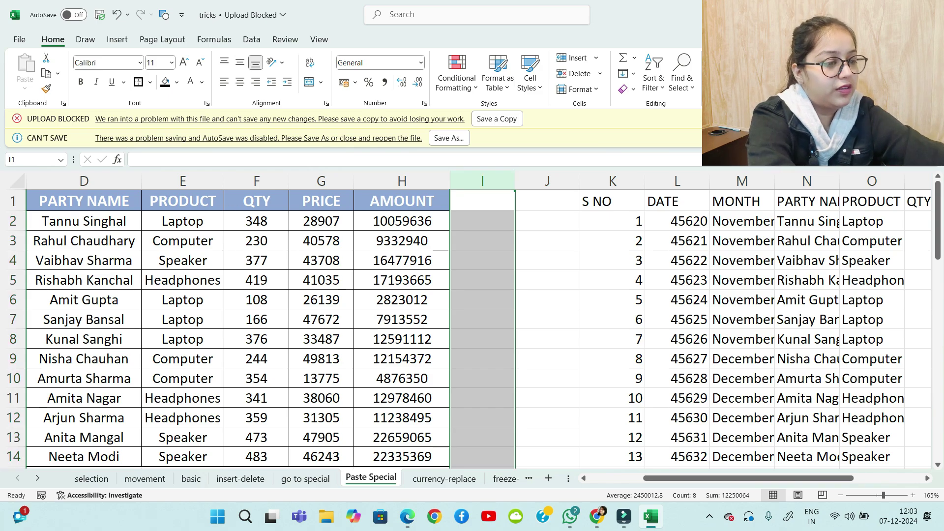
pyautogui.click(787, 280)
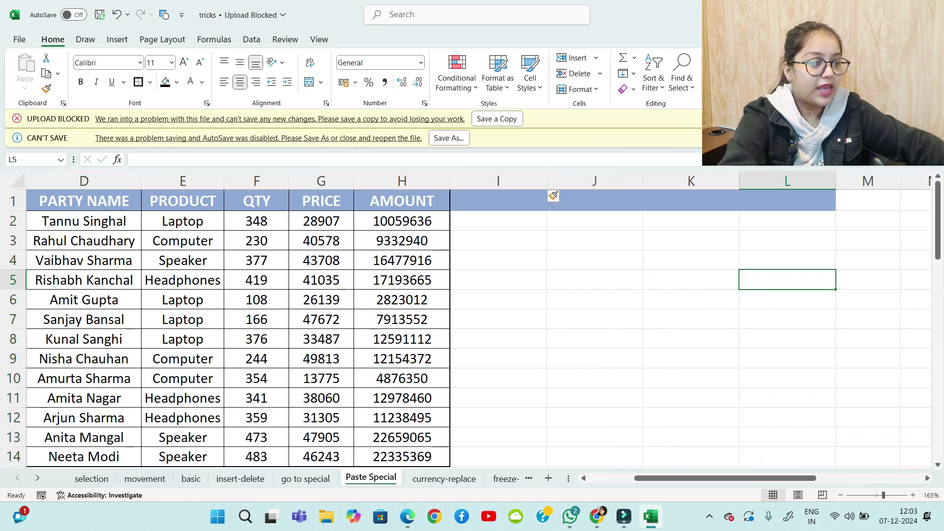
pyautogui.moveTo(595, 241); pyautogui.dragTo(595, 379)
pyautogui.click(83, 221)
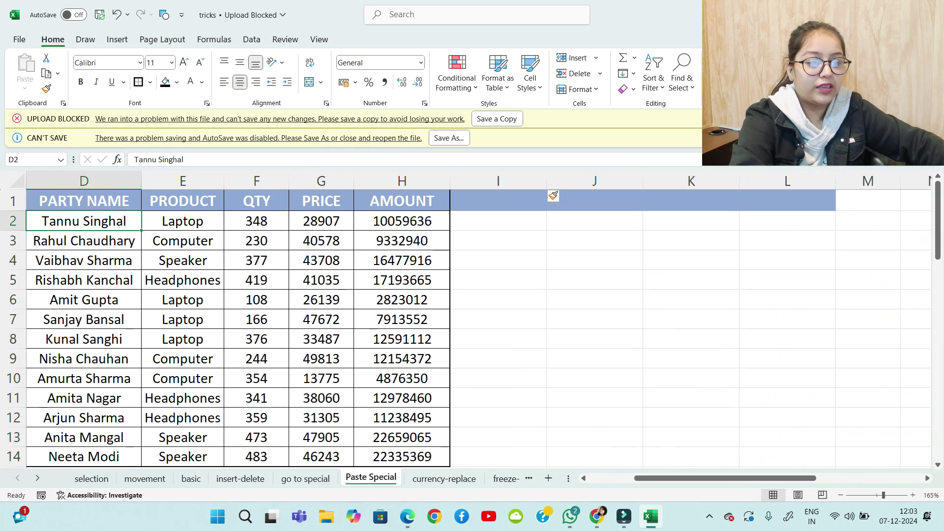
pyautogui.keyDown('ctrl'); pyautogui.click(84, 241); pyautogui.keyUp('ctrl')
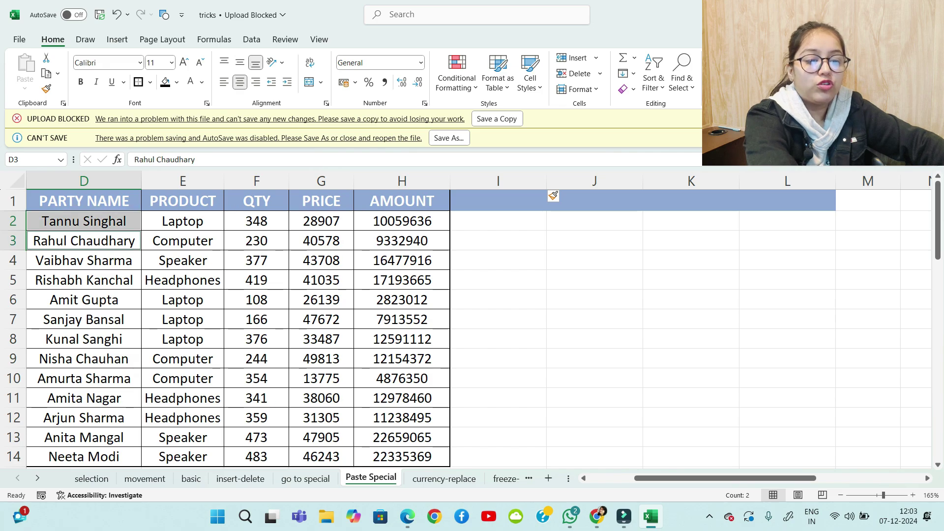
pyautogui.keyDown('ctrl'); pyautogui.click(83, 320); pyautogui.keyUp('ctrl')
pyautogui.keyDown('ctrl'); pyautogui.click(83, 379); pyautogui.keyUp('ctrl')
pyautogui.keyDown('ctrl'); pyautogui.click(84, 438); pyautogui.keyUp('ctrl')
pyautogui.keyDown('ctrl'); pyautogui.click(183, 398); pyautogui.keyUp('ctrl')
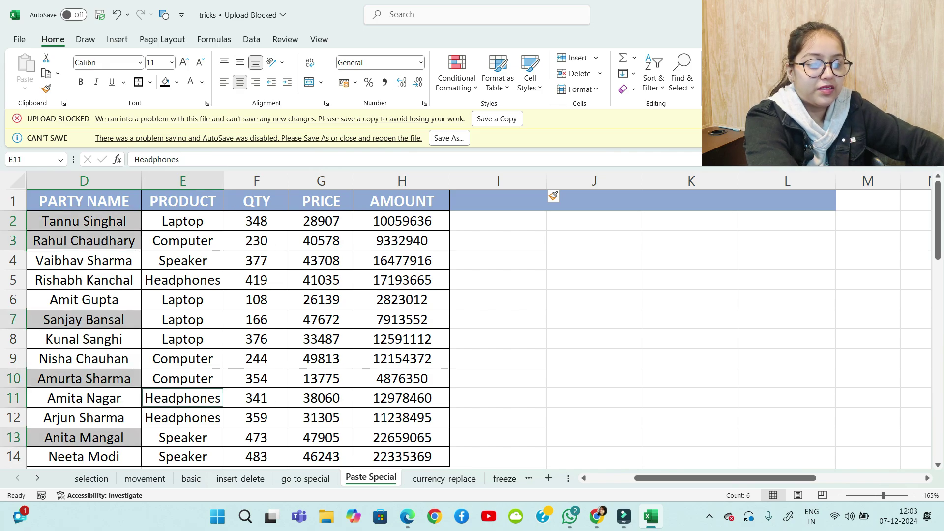
pyautogui.keyDown('ctrl'); pyautogui.click(321, 320); pyautogui.keyUp('ctrl')
pyautogui.keyDown('ctrl'); pyautogui.click(402, 300); pyautogui.keyUp('ctrl')
pyautogui.keyDown('ctrl'); pyautogui.click(256, 261); pyautogui.keyUp('ctrl')
pyautogui.keyDown('ctrl'); pyautogui.click(183, 242); pyautogui.keyUp('ctrl')
pyautogui.keyDown('ctrl'); pyautogui.click(256, 359); pyautogui.keyUp('ctrl')
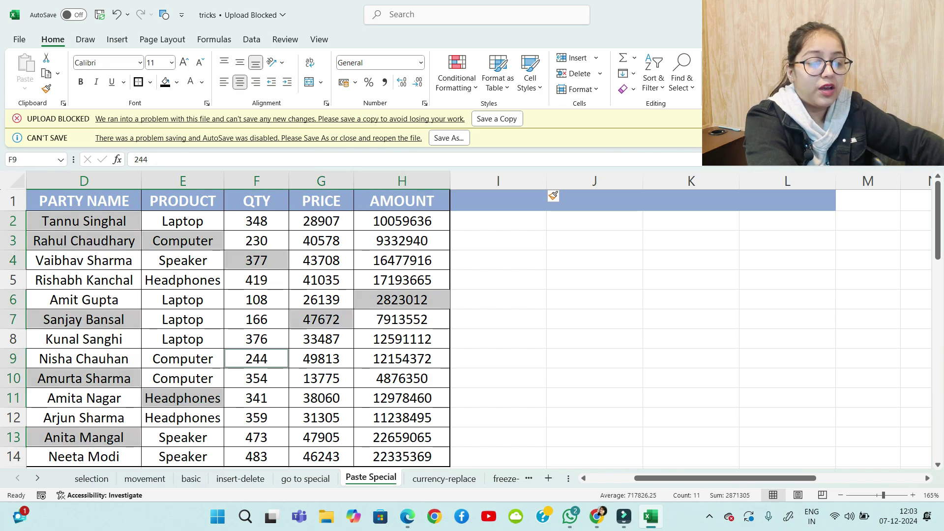
pyautogui.keyDown('ctrl'); pyautogui.click(322, 379); pyautogui.keyUp('ctrl')
pyautogui.keyDown('ctrl'); pyautogui.click(402, 398); pyautogui.keyUp('ctrl')
pyautogui.keyDown('ctrl'); pyautogui.click(321, 418); pyautogui.keyUp('ctrl')
pyautogui.keyDown('ctrl'); pyautogui.click(321, 438); pyautogui.keyUp('ctrl')
pyautogui.keyDown('ctrl'); pyautogui.click(256, 437); pyautogui.keyUp('ctrl')
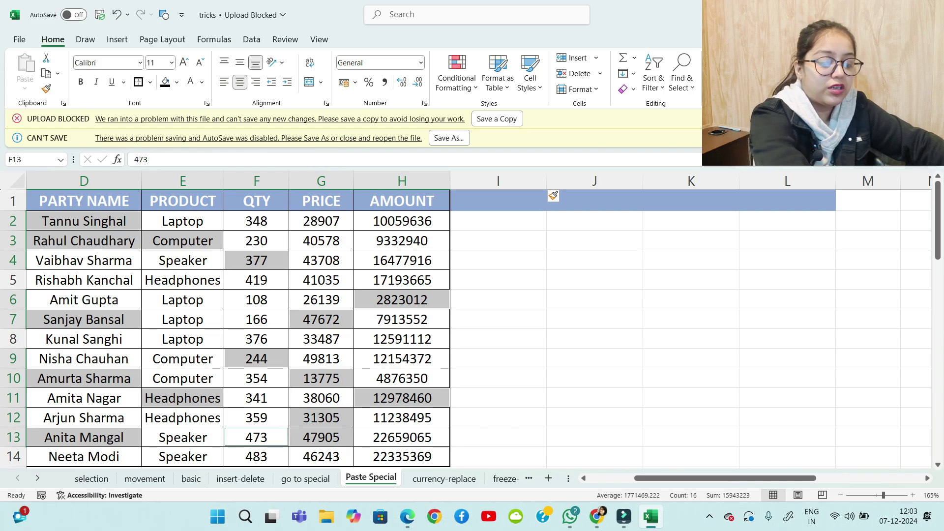
pyautogui.hotkey('ctrl', 'c')
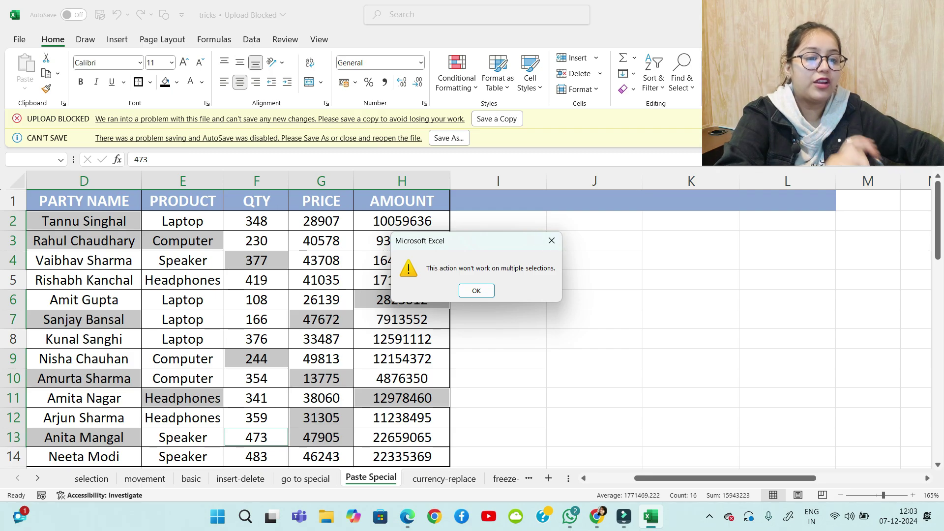
pyautogui.click(552, 241)
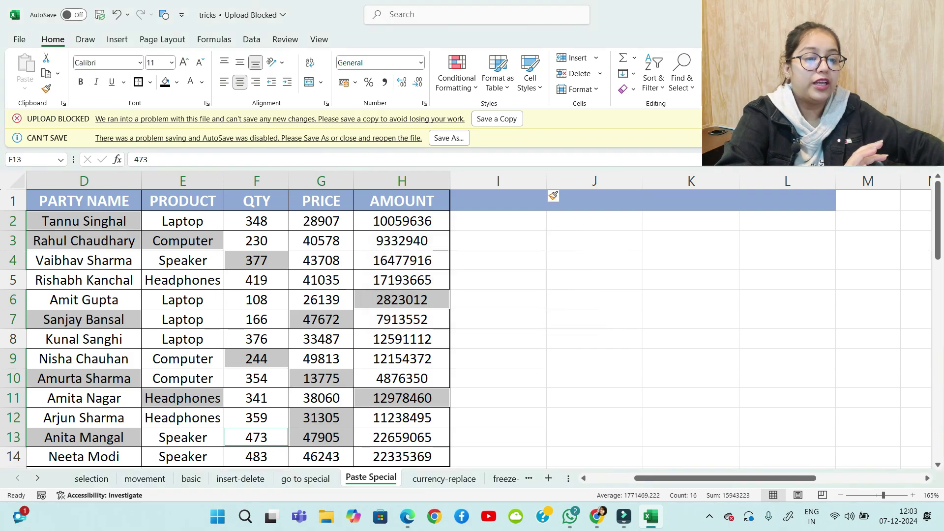
pyautogui.click(595, 300)
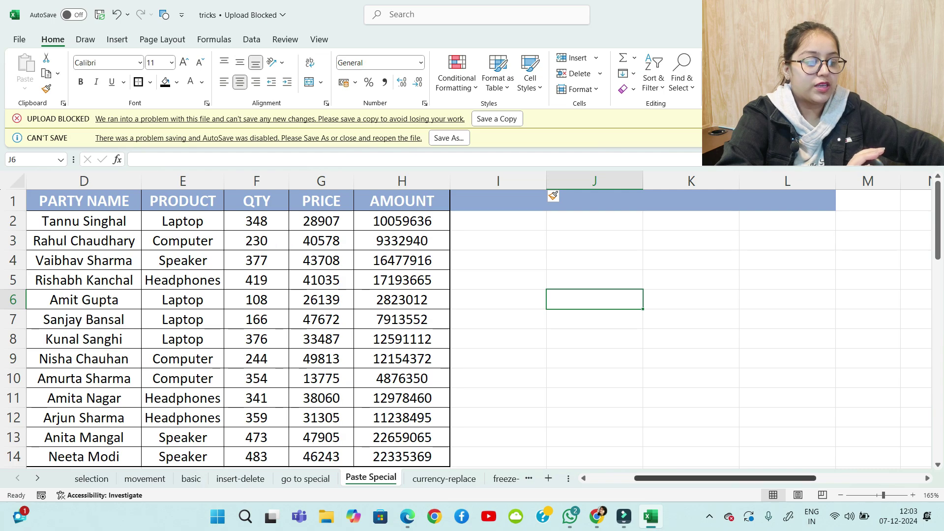
pyautogui.hscroll(-3, 472, 320)
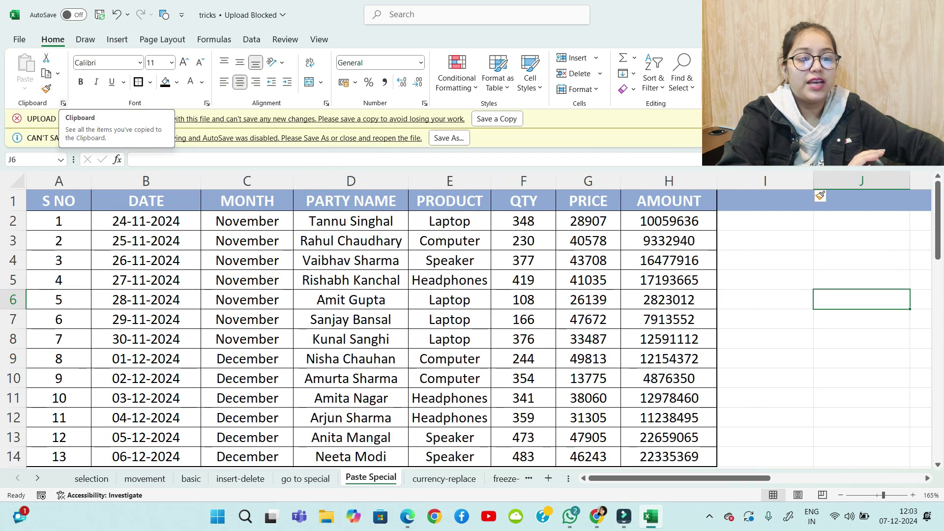
# Open the Office Clipboard pane and copy C4, B8, D9, F8, H7 and G5 one at a time
pyautogui.click(63, 103)
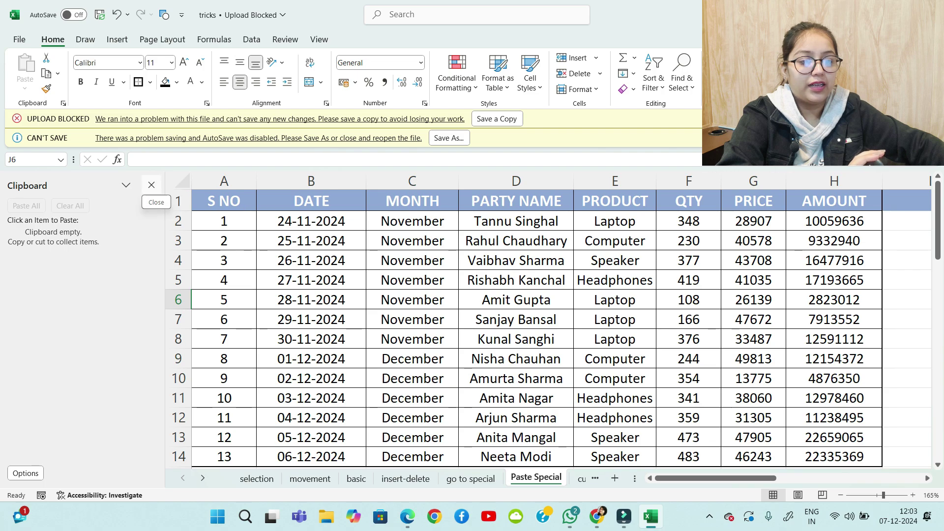
pyautogui.click(152, 185)
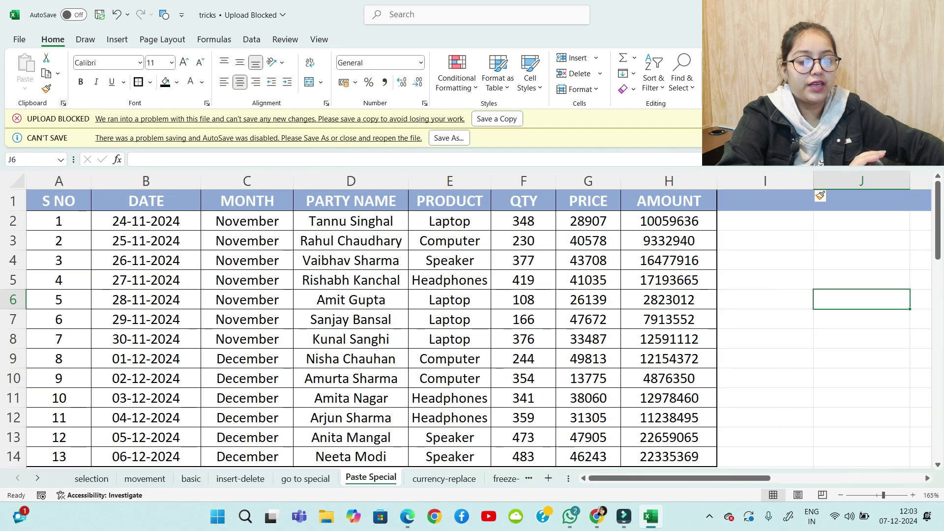
pyautogui.click(63, 103)
pyautogui.click(412, 260)
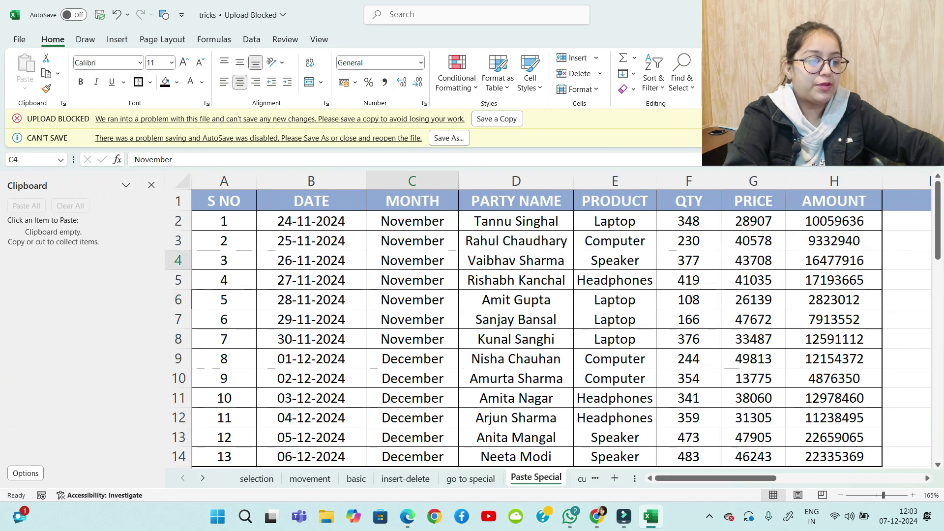
pyautogui.hotkey('ctrl', 'c')
pyautogui.click(311, 339)
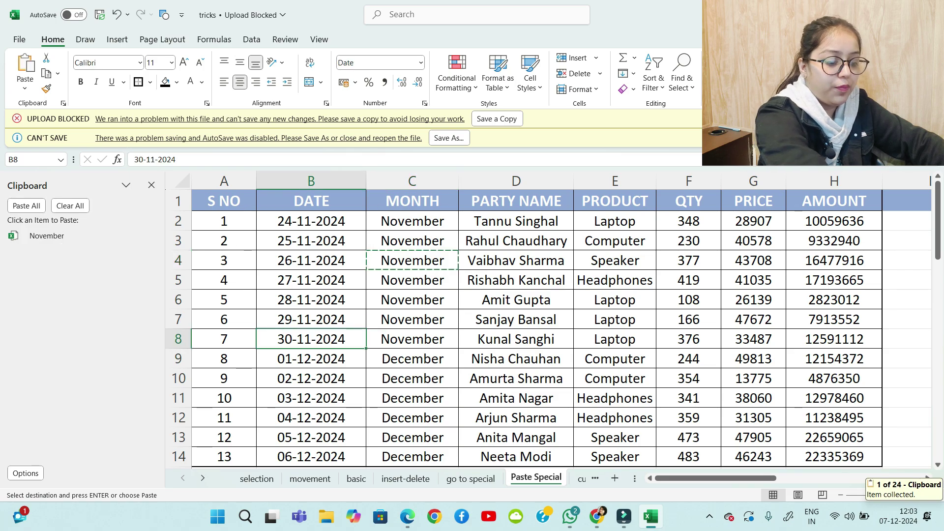
pyautogui.hotkey('ctrl', 'c')
pyautogui.click(516, 359)
pyautogui.hotkey('ctrl', 'c')
pyautogui.click(689, 340)
pyautogui.hotkey('ctrl', 'c')
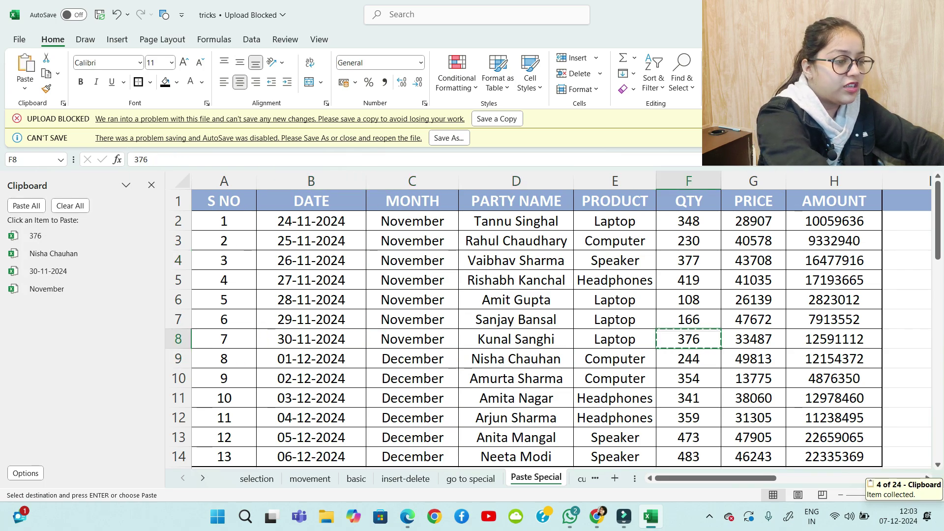
pyautogui.click(835, 320)
pyautogui.hotkey('ctrl', 'c')
pyautogui.click(754, 280)
pyautogui.hotkey('ctrl', 'c')
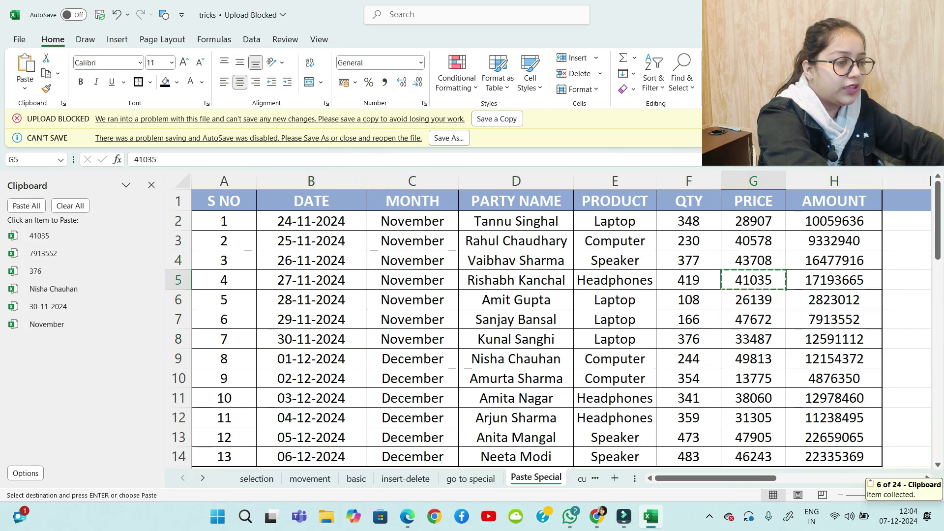
# Change E4's product to Computer, then copy E8:E9 and D4 to the clipboard
pyautogui.click(615, 261)
pyautogui.write('c')
pyautogui.moveTo(616, 339); pyautogui.dragTo(616, 359)
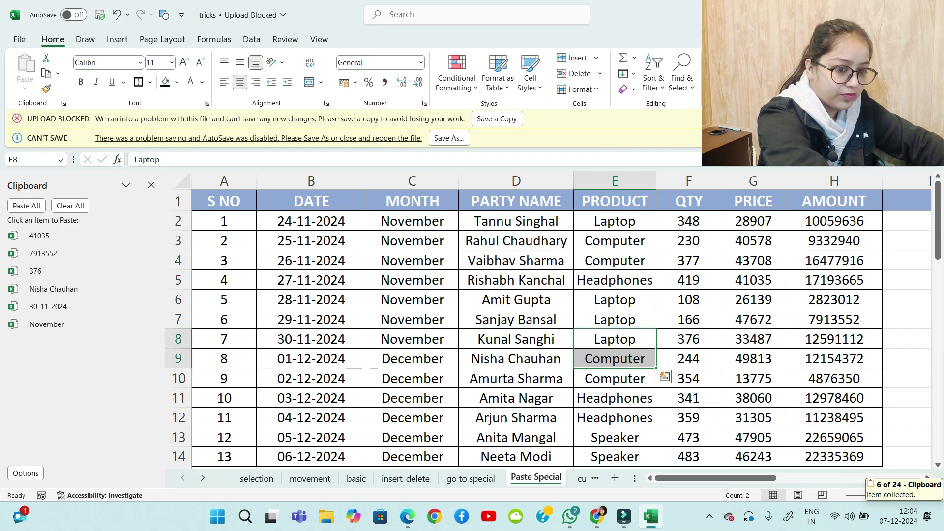
pyautogui.hotkey('ctrl', 'c')
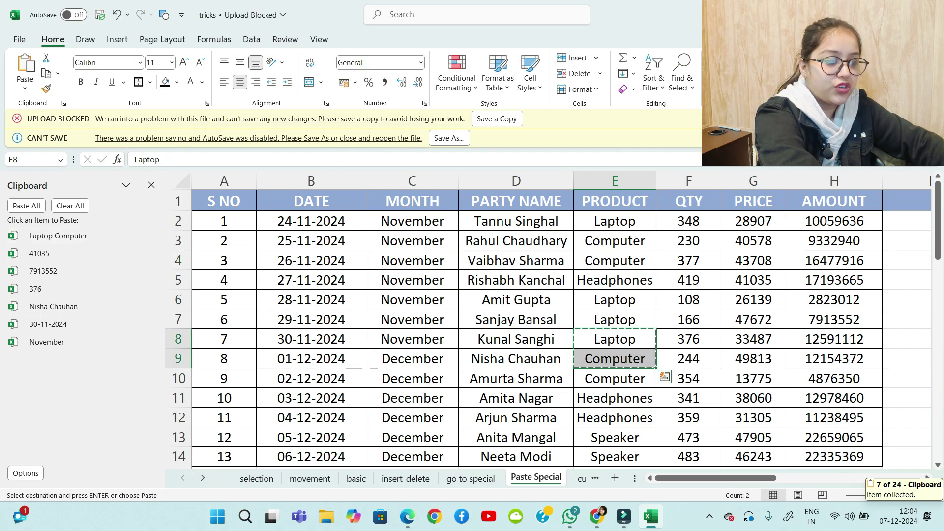
pyautogui.click(516, 261)
pyautogui.hotkey('ctrl', 'c')
# Copy A9, D13, G9 (49813), G4 (43708) and E4 (Computer) onto the clipboard
pyautogui.click(224, 359)
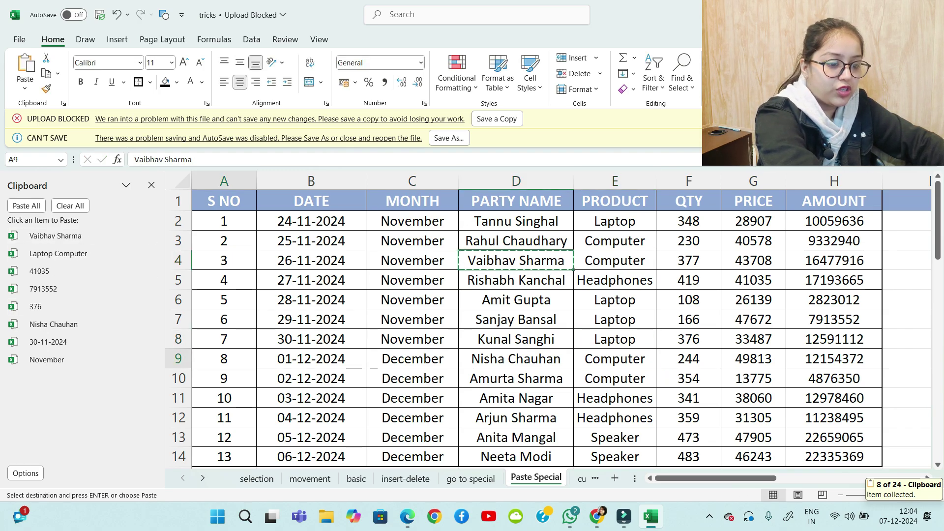
pyautogui.hotkey('ctrl', 'c')
pyautogui.click(516, 438)
pyautogui.hotkey('ctrl', 'c')
pyautogui.click(753, 359)
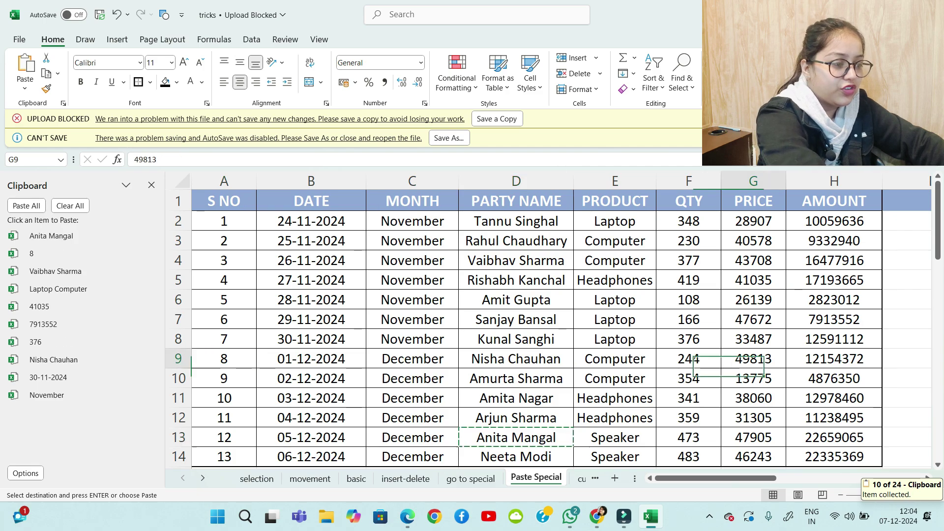
pyautogui.hotkey('ctrl', 'c')
pyautogui.click(753, 261)
pyautogui.hotkey('ctrl', 'c')
pyautogui.click(615, 260)
pyautogui.hotkey('ctrl', 'c')
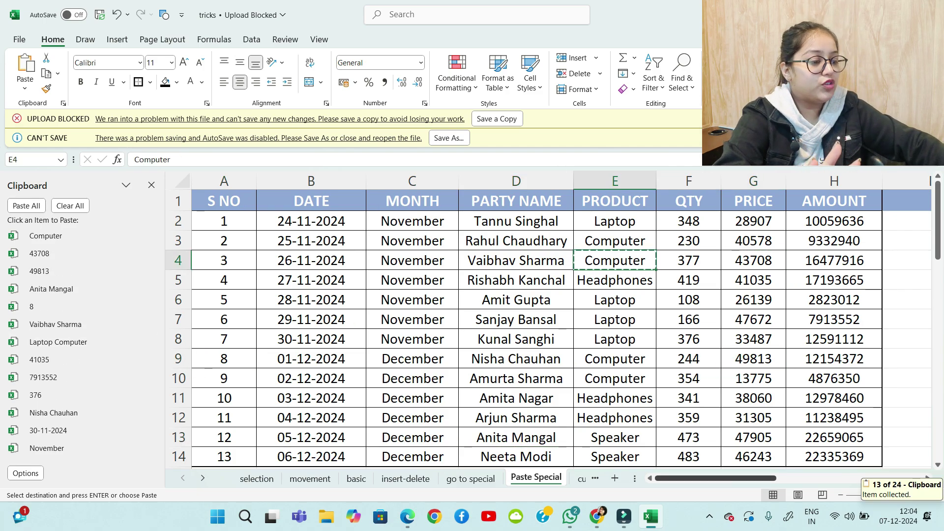
pyautogui.moveTo(753, 478); pyautogui.dragTo(850, 479)
pyautogui.click(336, 241)
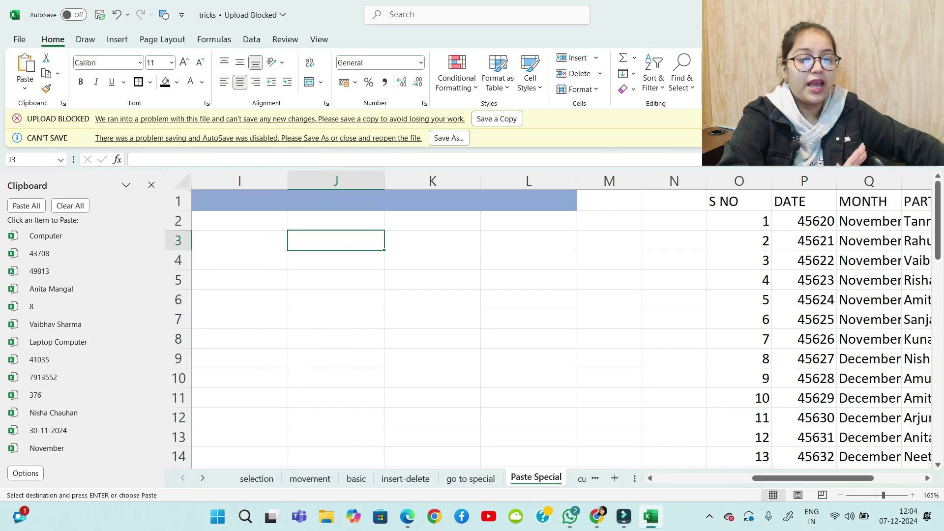
# Paste all collected clipboard items into J3:J16 (November to Computer), then clear and close the Clipboard pane
pyautogui.click(26, 206)
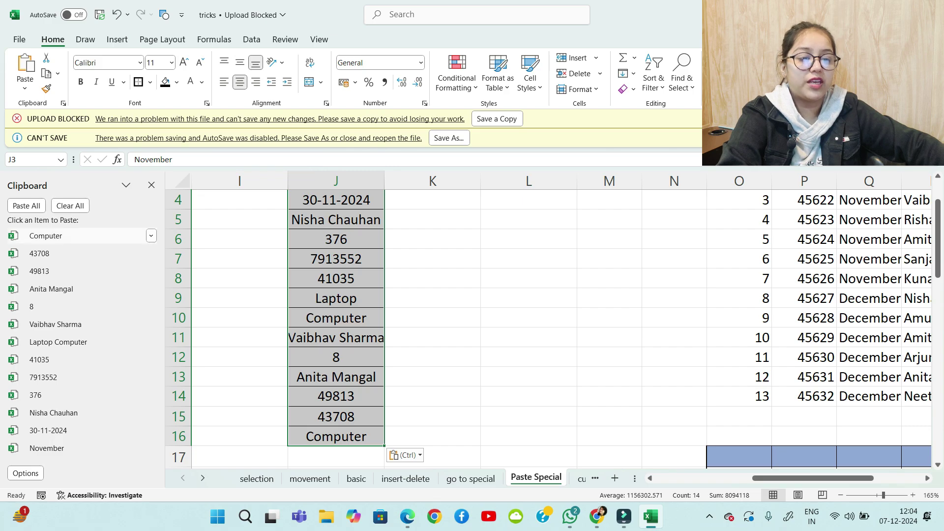
pyautogui.click(70, 206)
pyautogui.click(151, 185)
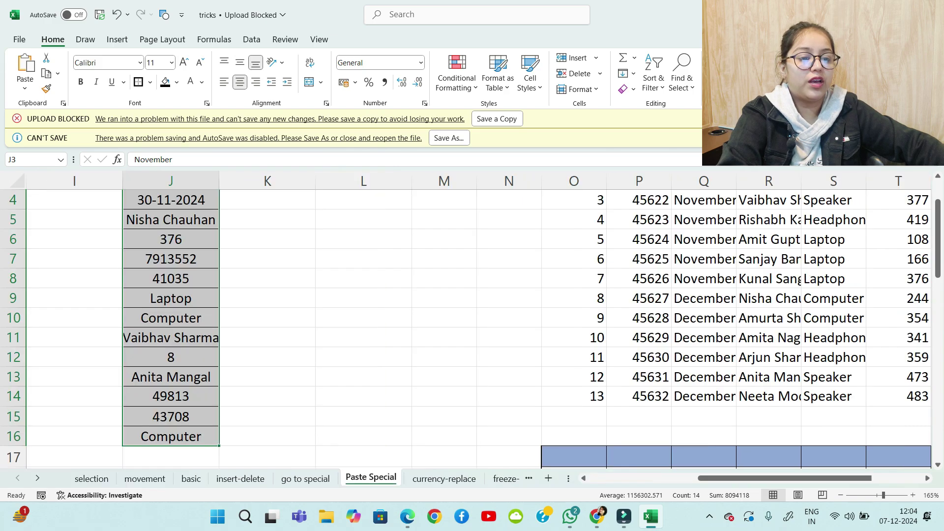
pyautogui.scroll(1, 467, 324)
pyautogui.scroll(-1, 467, 325)
pyautogui.scroll(1, 467, 324)
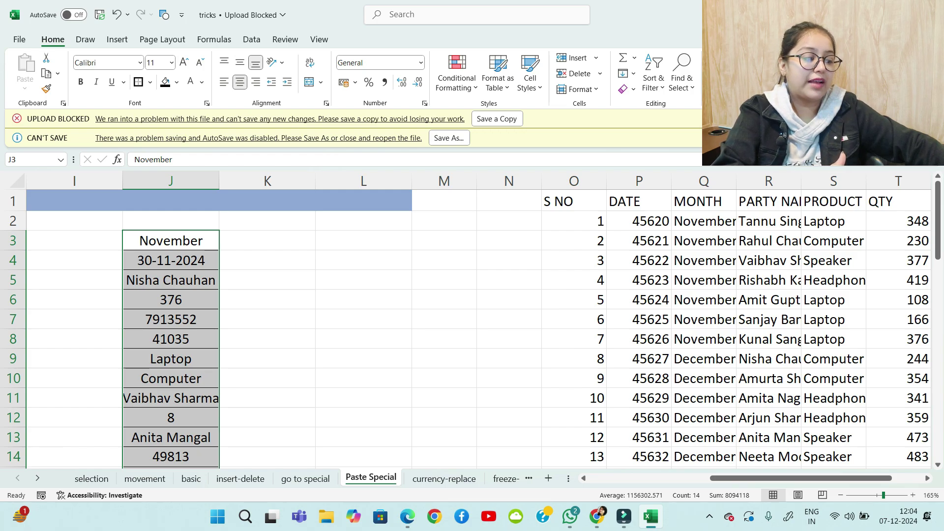
pyautogui.scroll(-5, 478, 324)
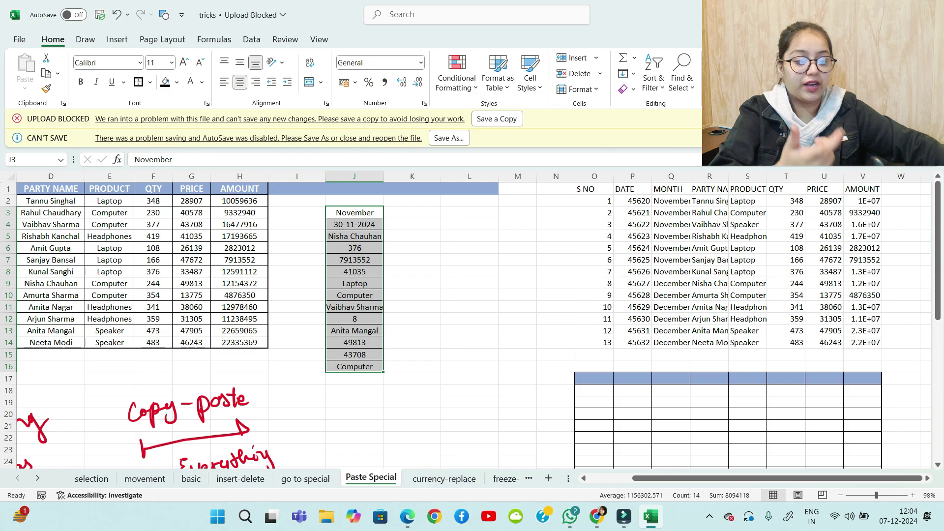
# On the currency-replace sheet, AutoFit AMOUNT column H and select the PRICE and AMOUNT cells G2:H14
pyautogui.click(444, 478)
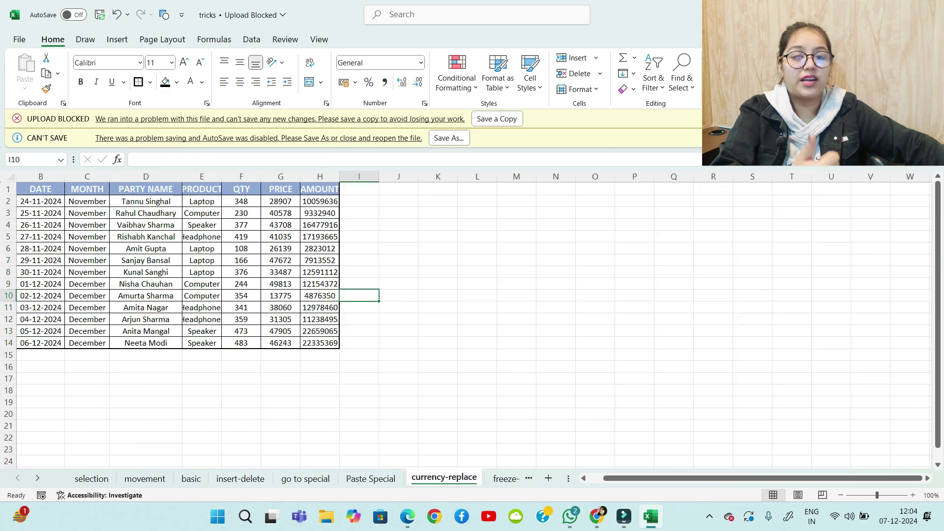
pyautogui.scroll(5, 467, 319)
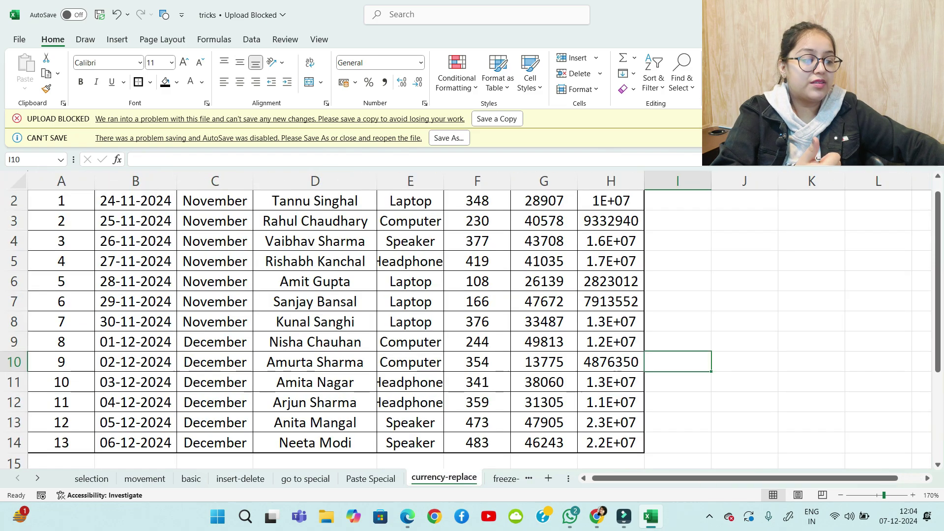
pyautogui.scroll(1, 466, 320)
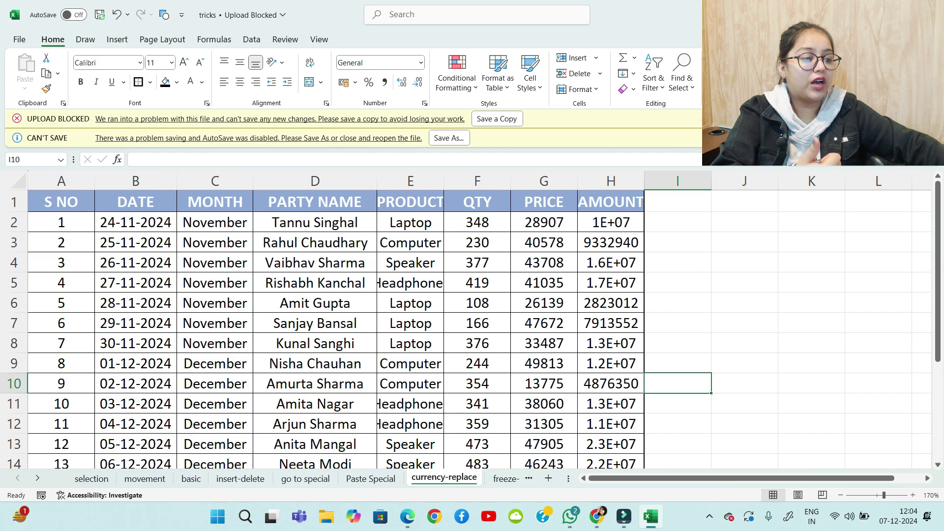
pyautogui.doubleClick(645, 181)
pyautogui.click(684, 282)
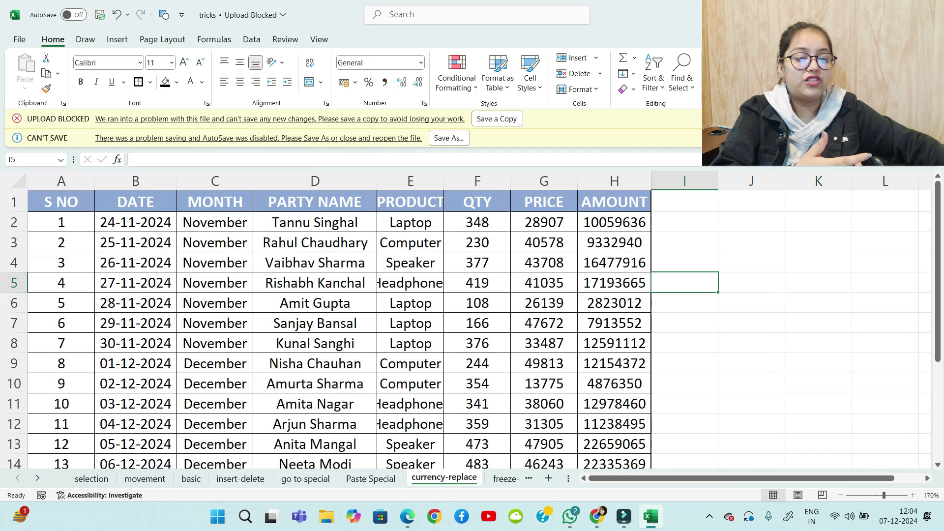
pyautogui.moveTo(544, 222); pyautogui.dragTo(640, 422)
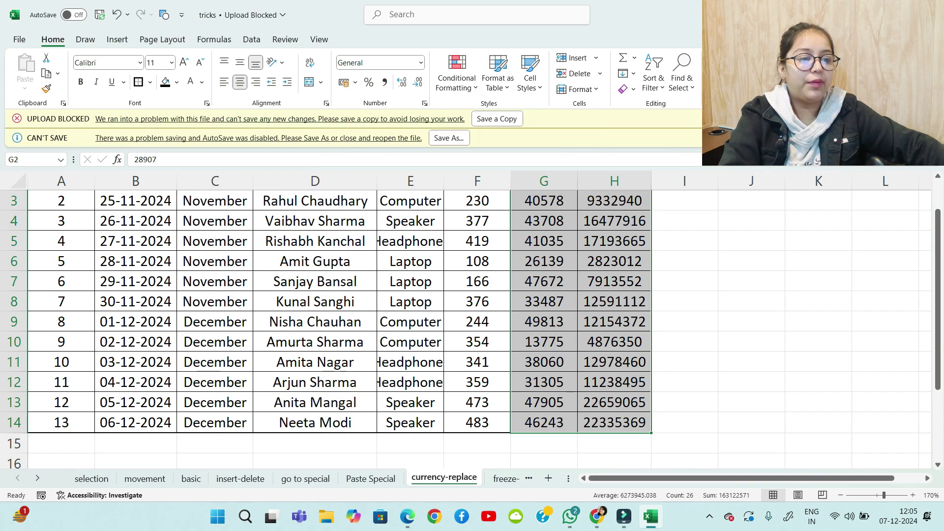
# Apply ₹ English (India) accounting format with no decimals, e.g. ₹ 28,907 and ₹ 1,00,59,636
pyautogui.click(355, 83)
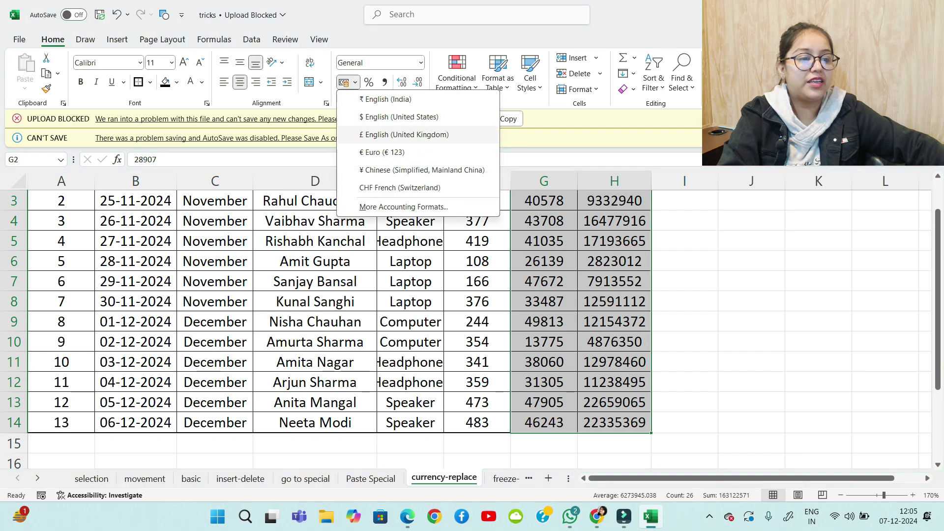
pyautogui.click(385, 99)
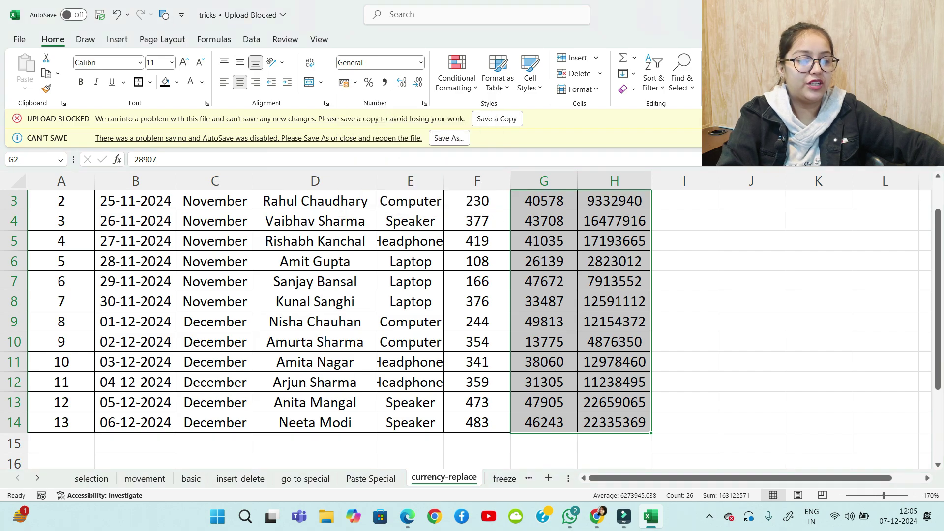
pyautogui.scroll(1, 473, 319)
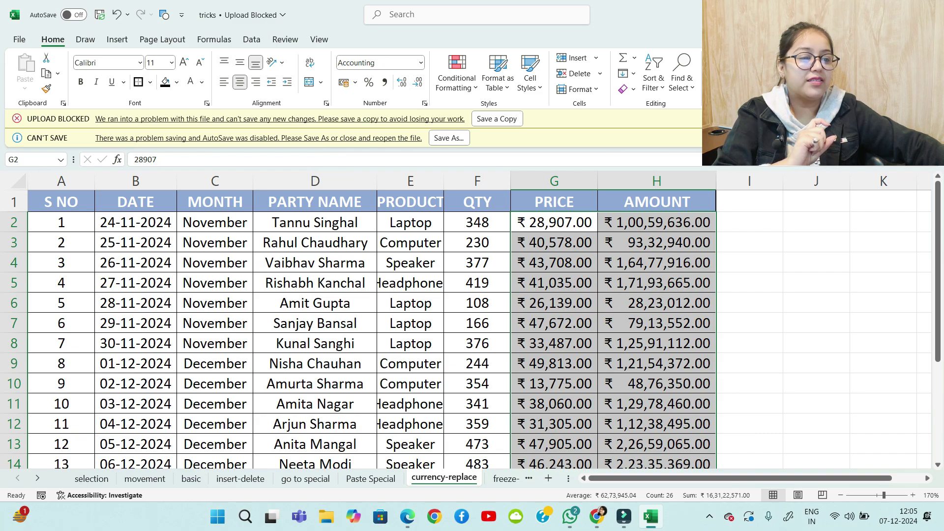
pyautogui.click(418, 81)
pyautogui.click(417, 81)
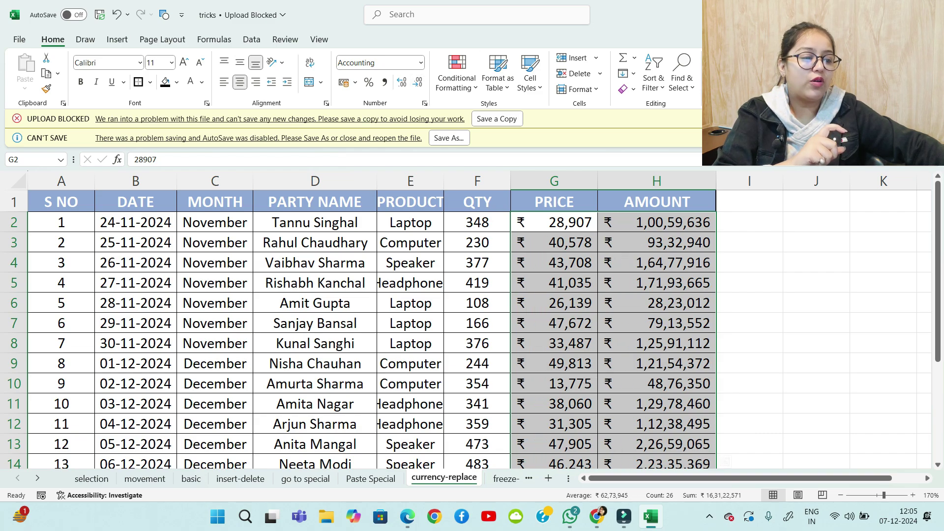
pyautogui.moveTo(817, 284); pyautogui.dragTo(817, 302)
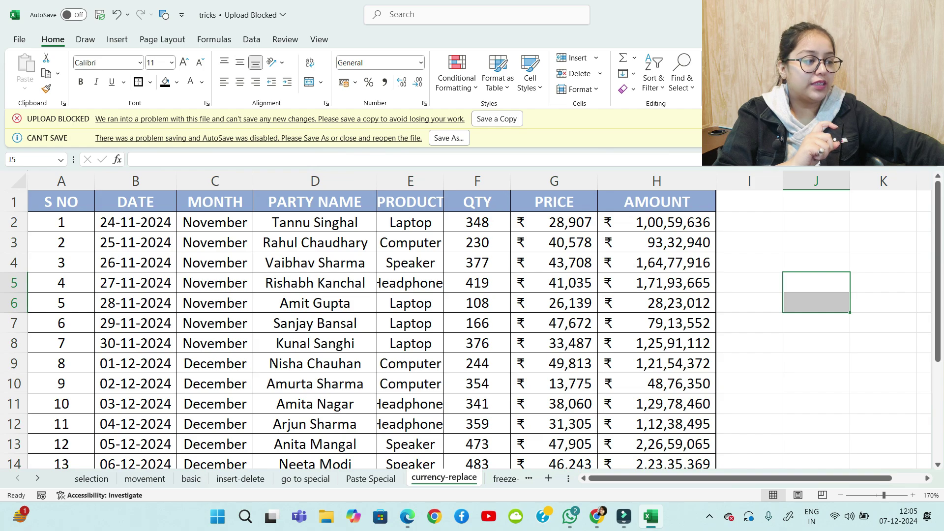
pyautogui.moveTo(938, 260)
pyautogui.mouseDown()
pyautogui.moveTo(939, 331)
pyautogui.moveTo(938, 274)
pyautogui.mouseUp()
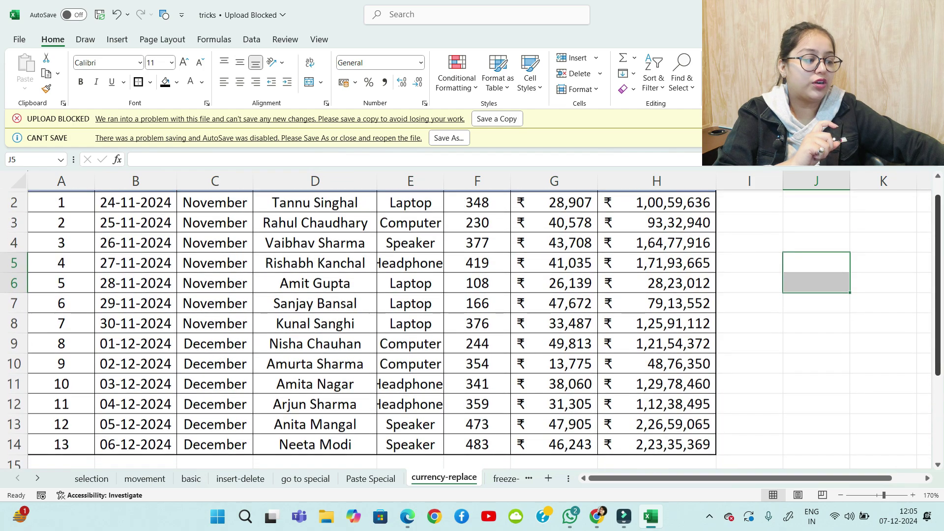
pyautogui.scroll(-3, 472, 320)
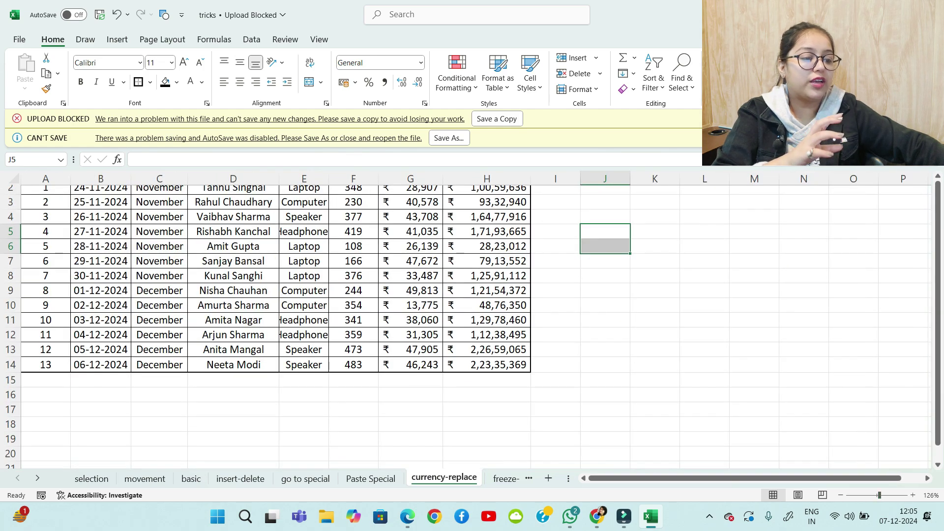
pyautogui.moveTo(938, 301); pyautogui.dragTo(938, 296)
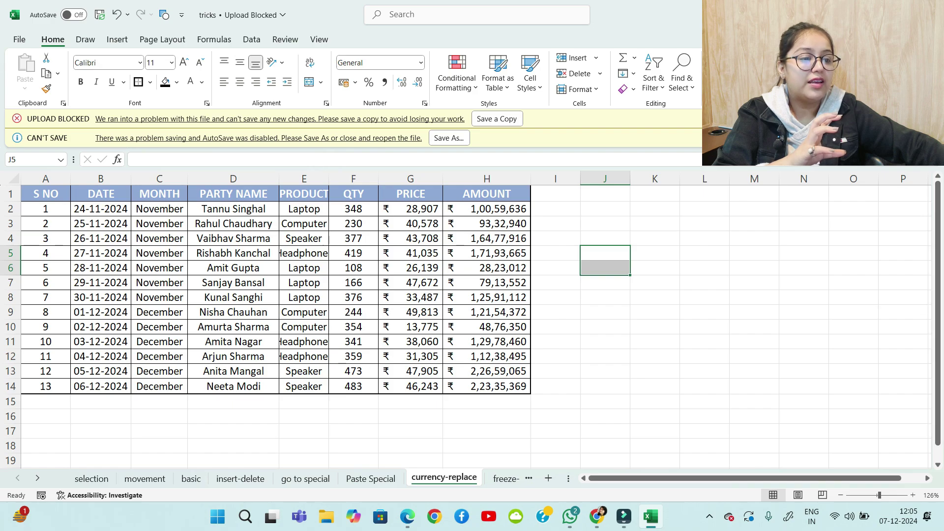
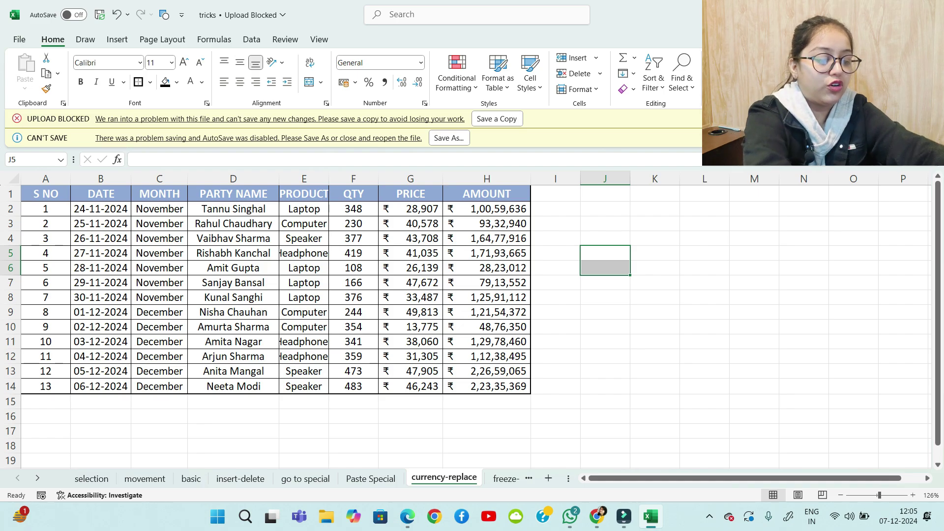
# Open Find and enter the party name copied from cell D4 as the search text
pyautogui.hotkey('ctrl', 'f')
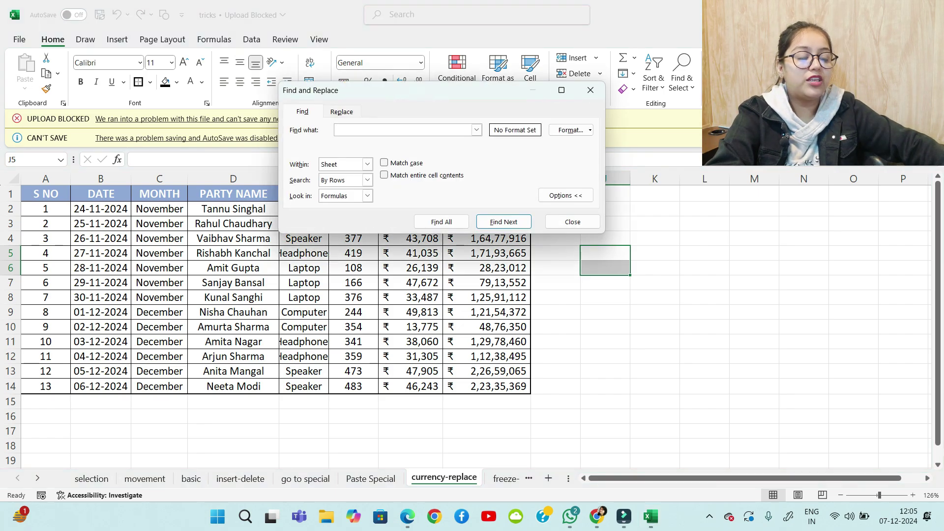
pyautogui.moveTo(406, 94); pyautogui.dragTo(489, 42)
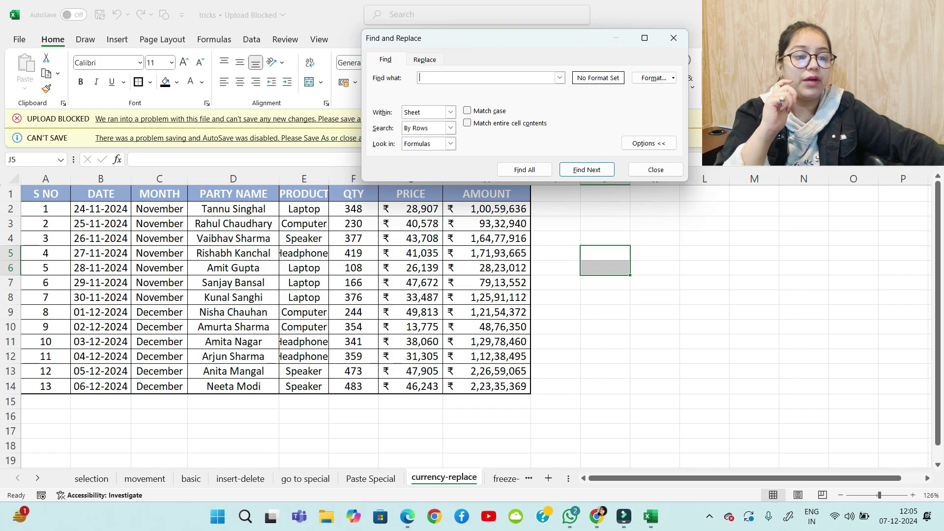
pyautogui.click(239, 238)
pyautogui.hotkey('ctrl', 'c')
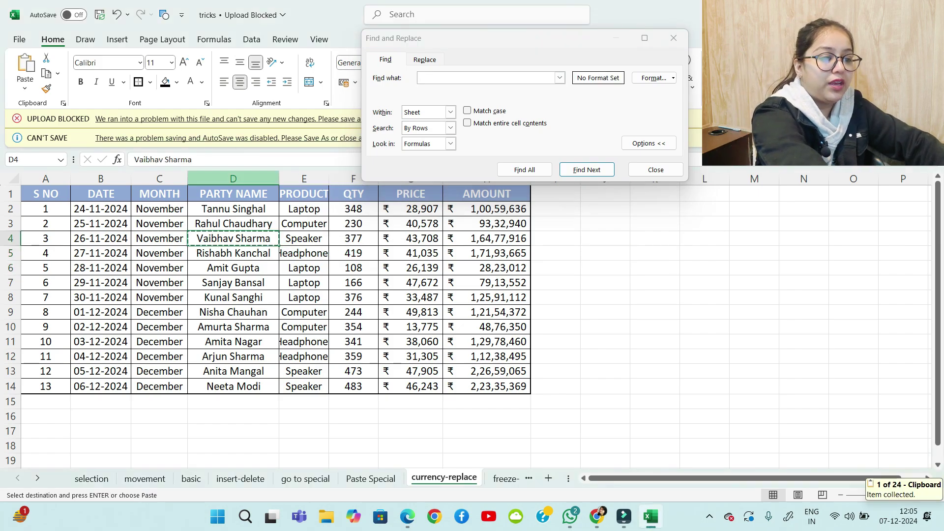
pyautogui.click(546, 78)
pyautogui.hotkey('ctrl', 'v')
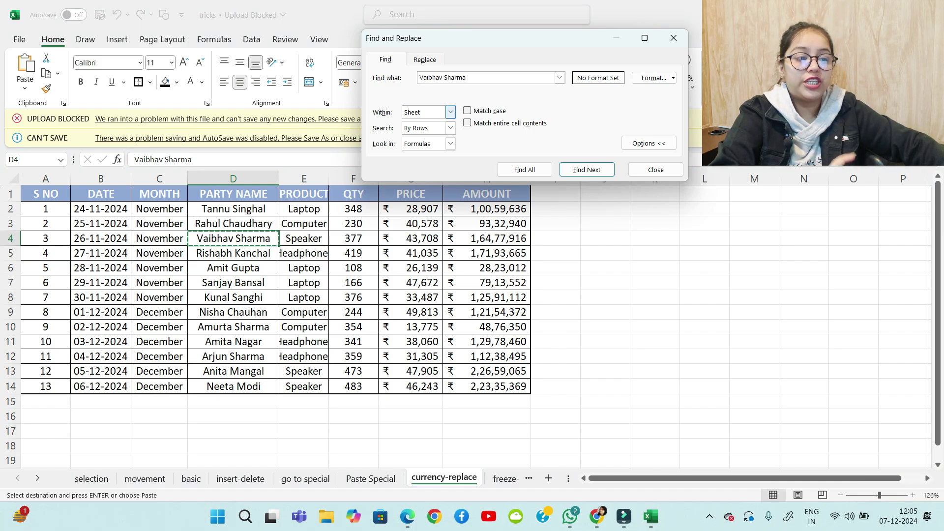
# Search the entire workbook for that name, listing all 29 matching cells
pyautogui.click(451, 113)
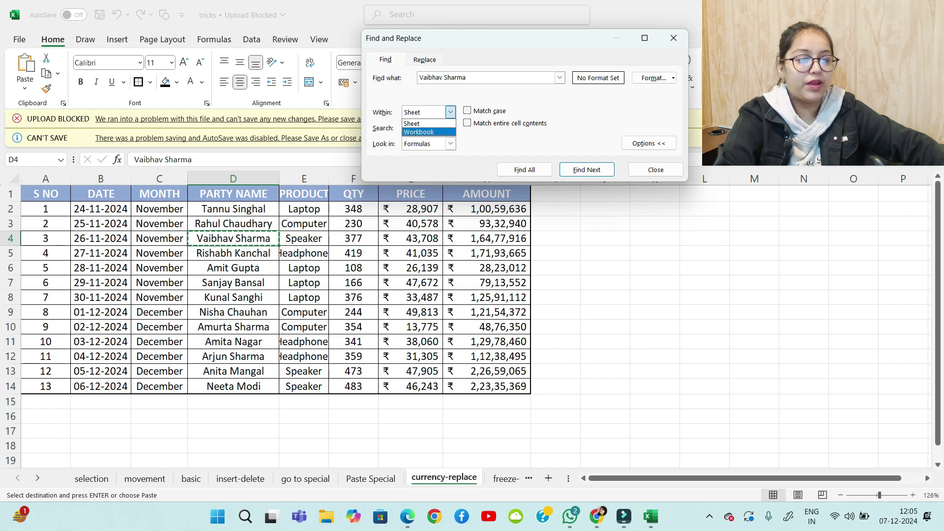
pyautogui.click(419, 132)
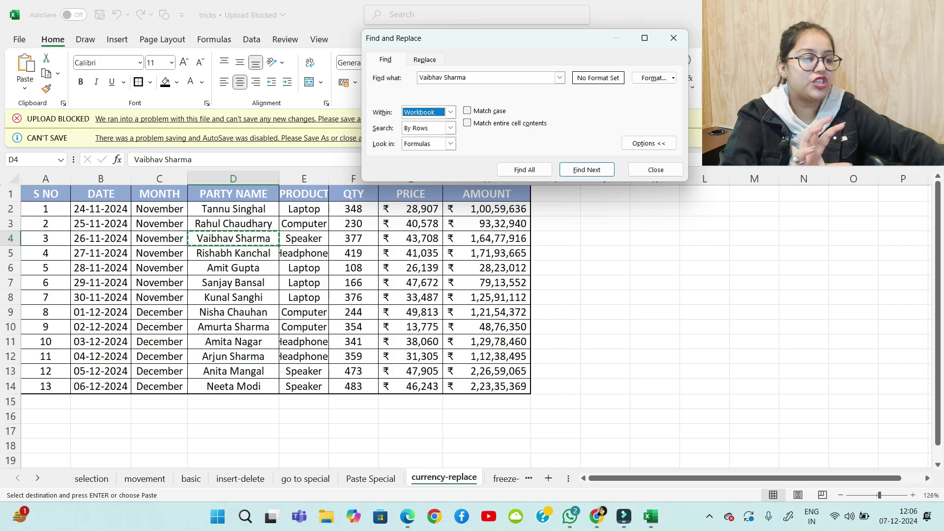
pyautogui.click(524, 170)
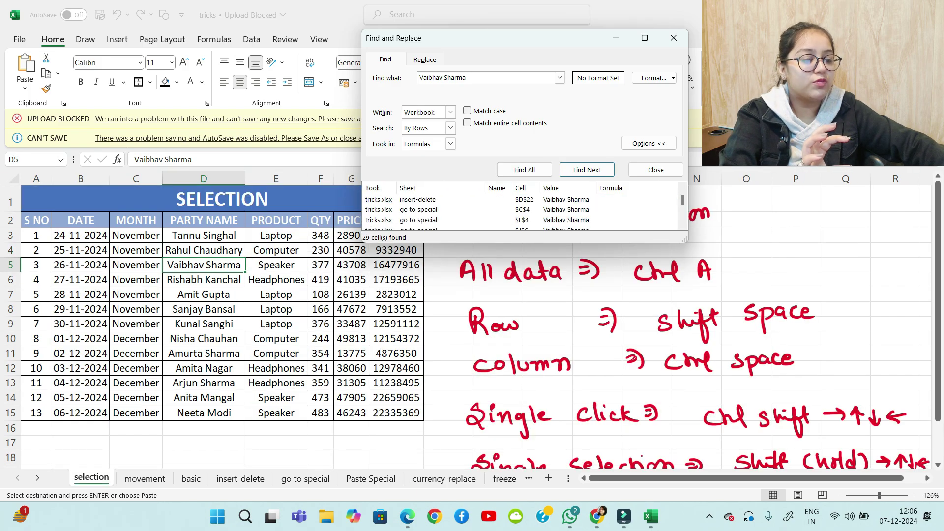
pyautogui.scroll(-5, 522, 209)
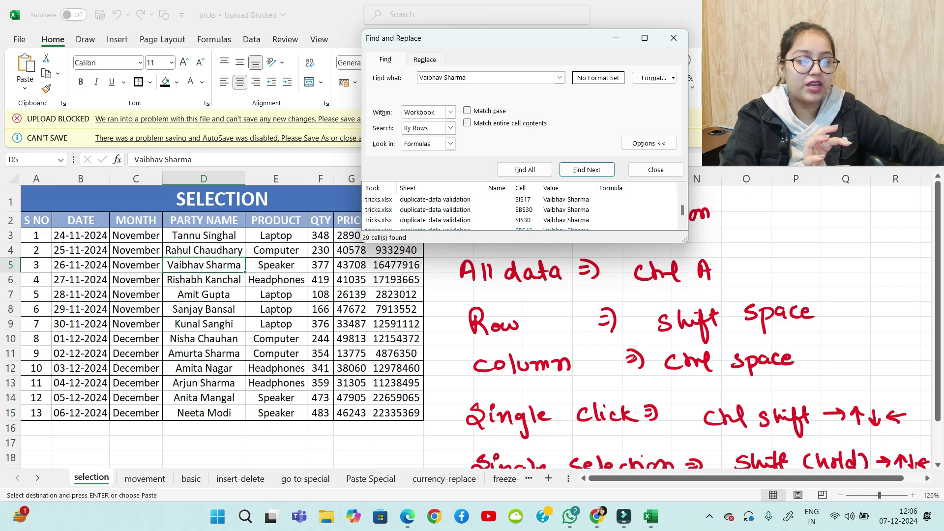
pyautogui.scroll(5, 522, 209)
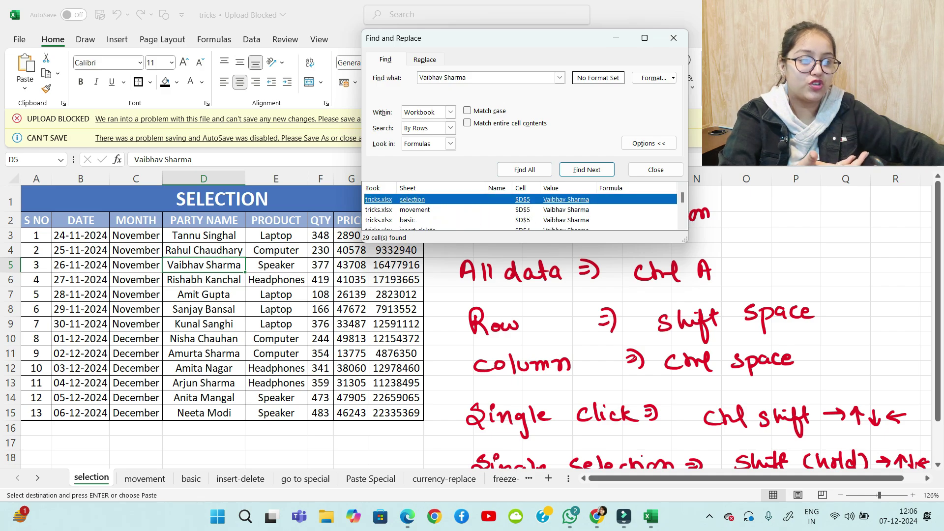
pyautogui.click(451, 112)
# Limit the search to one sheet (1 match) and return to the currency-replace sheet
pyautogui.click(423, 123)
pyautogui.click(525, 170)
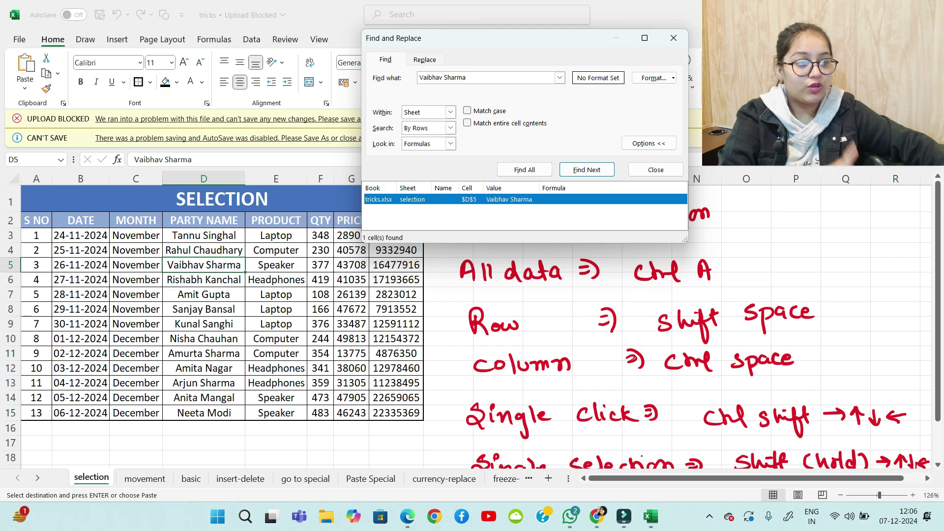
pyautogui.click(492, 78)
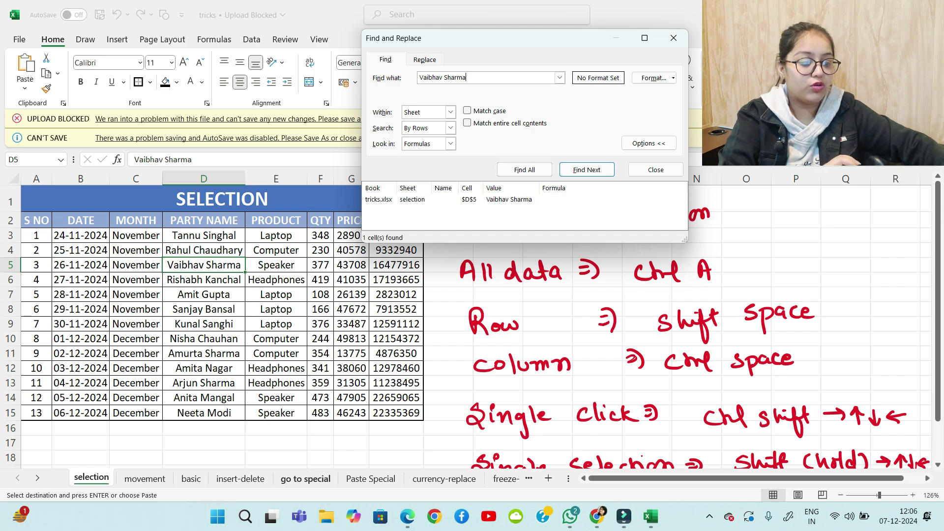
pyautogui.click(305, 479)
pyautogui.hotkey('ctrl', 'pagedown')
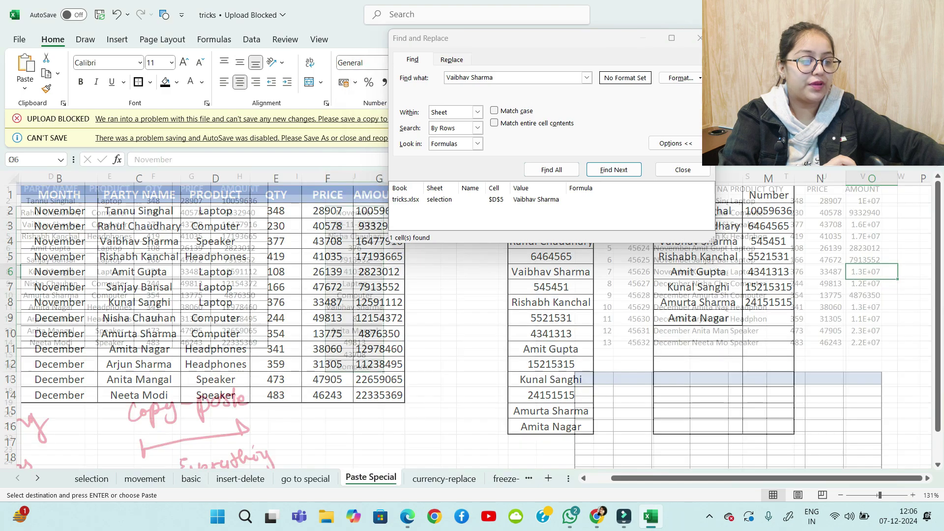
pyautogui.hotkey('ctrl', 'pagedown')
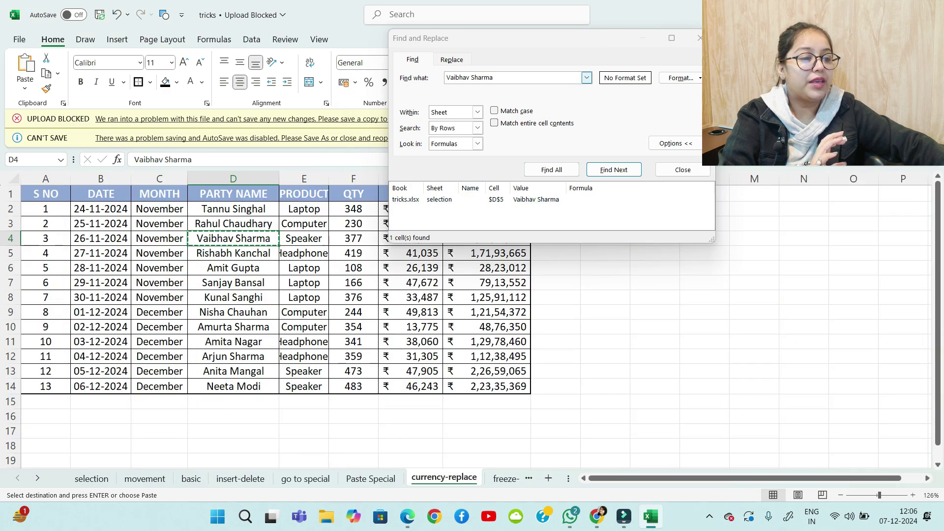
# Edit the surname in the search text and bring up the Replace options
pyautogui.click(507, 78)
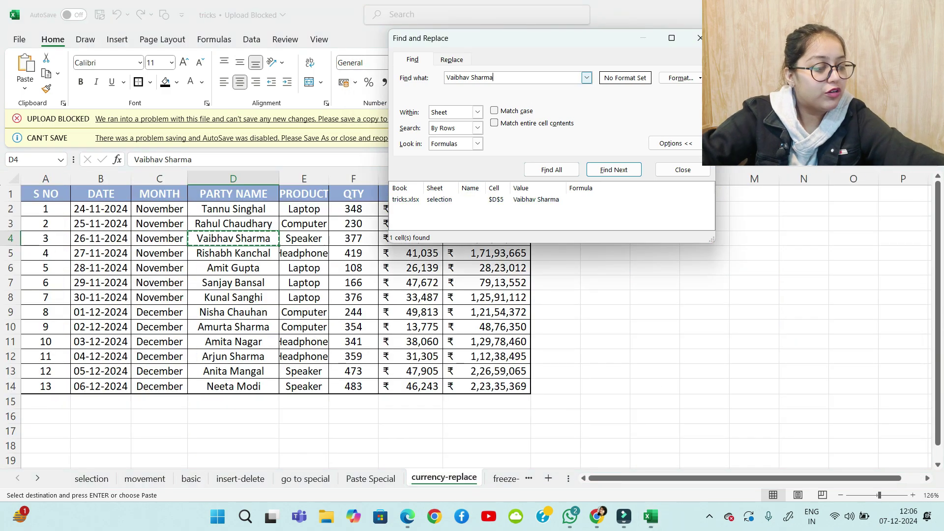
pyautogui.press('BackSpace')
pyautogui.press('BackSpace')
pyautogui.press('BackSpace')
pyautogui.press('BackSpace')
pyautogui.press('BackSpace')
pyautogui.press('BackSpace')
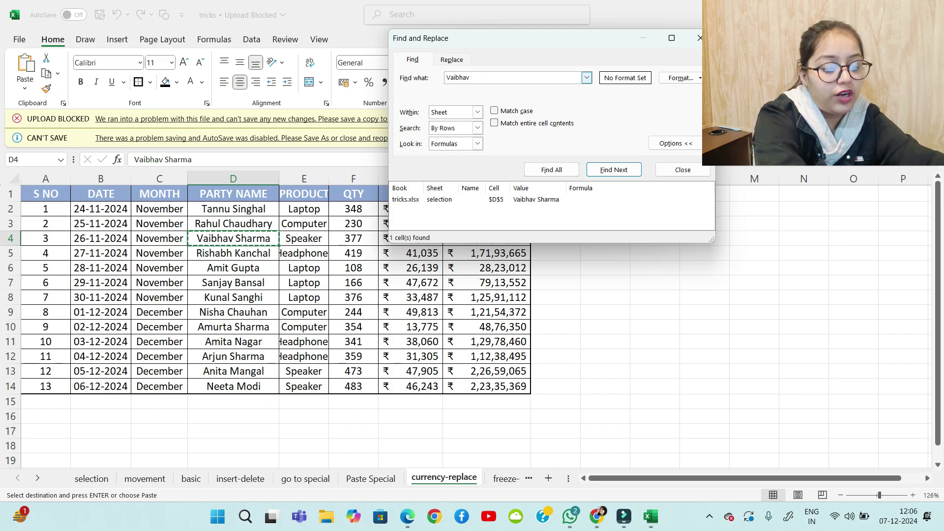
pyautogui.write('Shri')
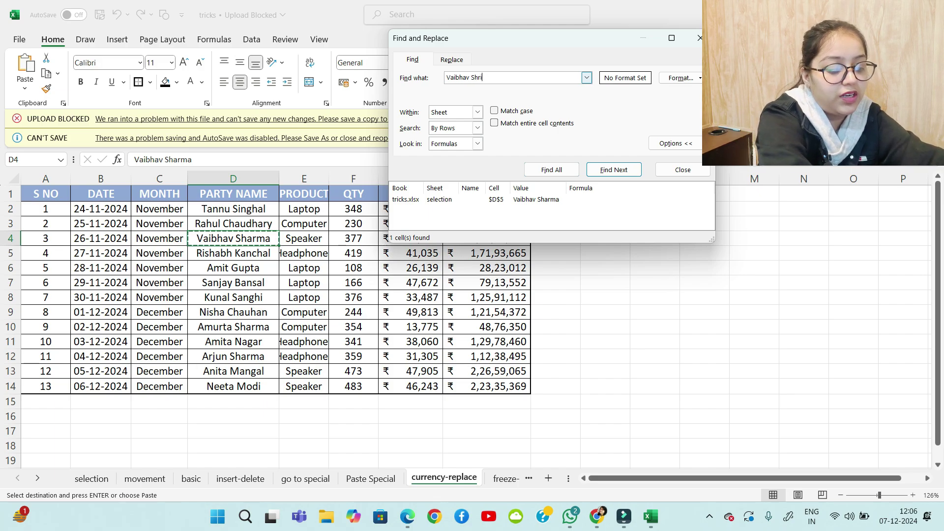
pyautogui.write('vastav')
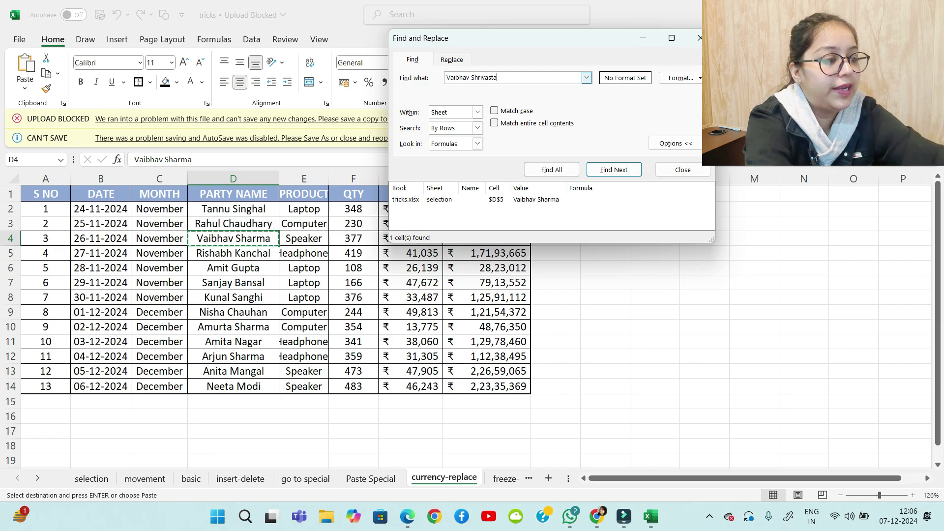
pyautogui.press('BackSpace')
pyautogui.press('BackSpace')
pyautogui.press('BackSpace')
pyautogui.press('BackSpace')
pyautogui.press('BackSpace')
pyautogui.press('BackSpace')
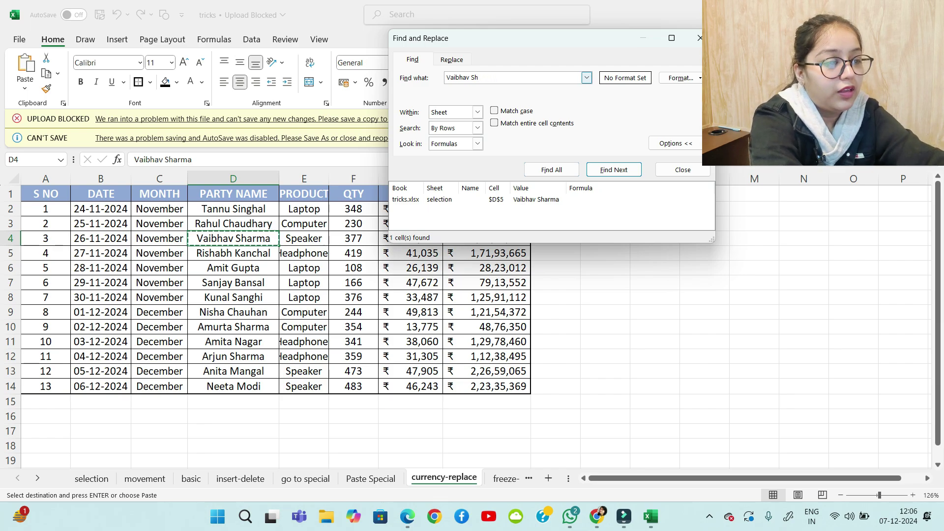
pyautogui.write('ma')
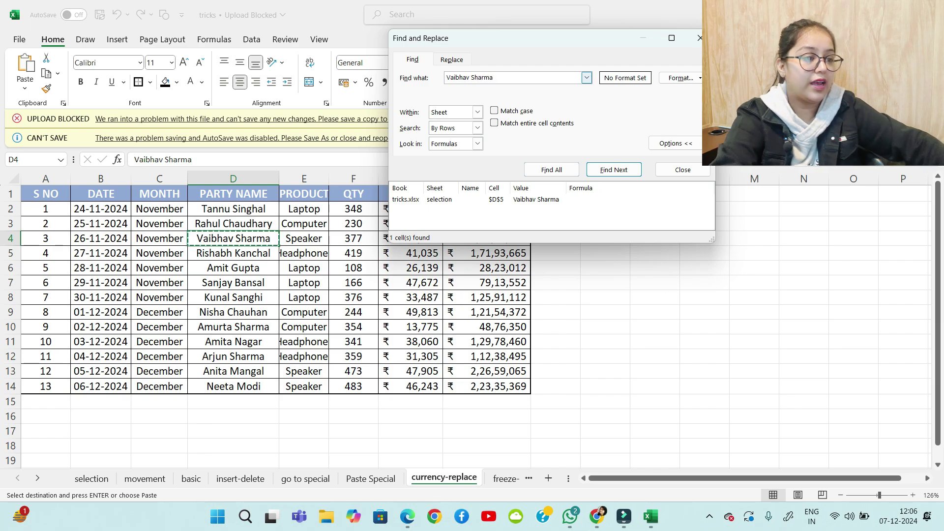
pyautogui.click(452, 59)
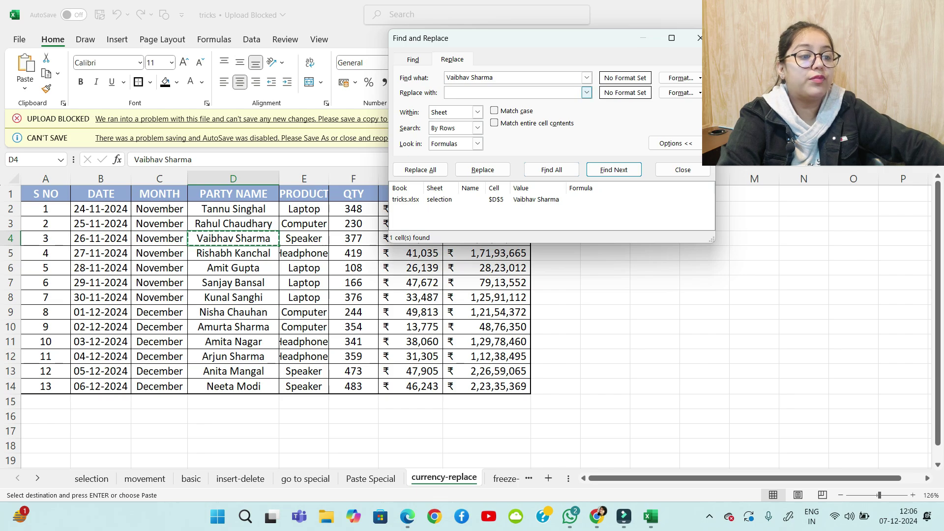
# Enter the name with the corrected surname as the replacement and replace it on this sheet
pyautogui.moveTo(495, 78); pyautogui.dragTo(444, 78)
pyautogui.hotkey('ctrl', 'c')
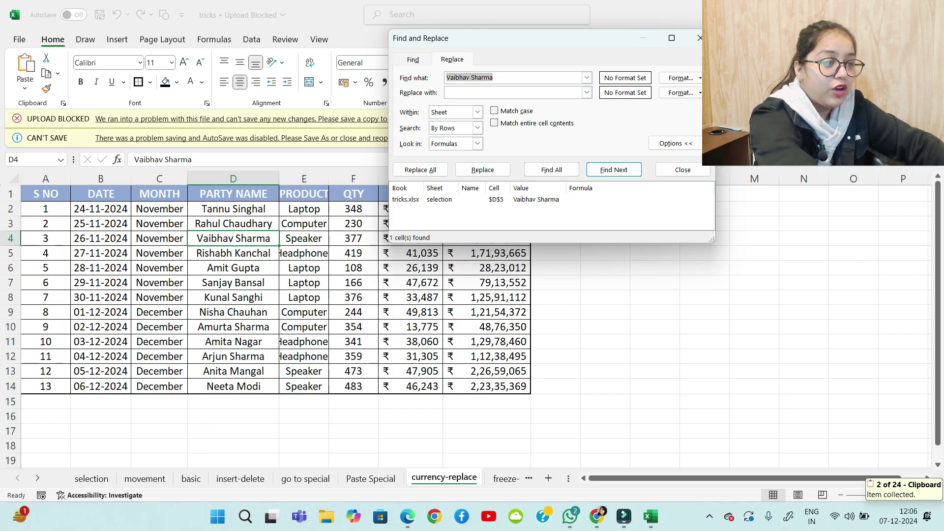
pyautogui.click(458, 92)
pyautogui.hotkey('ctrl', 'v')
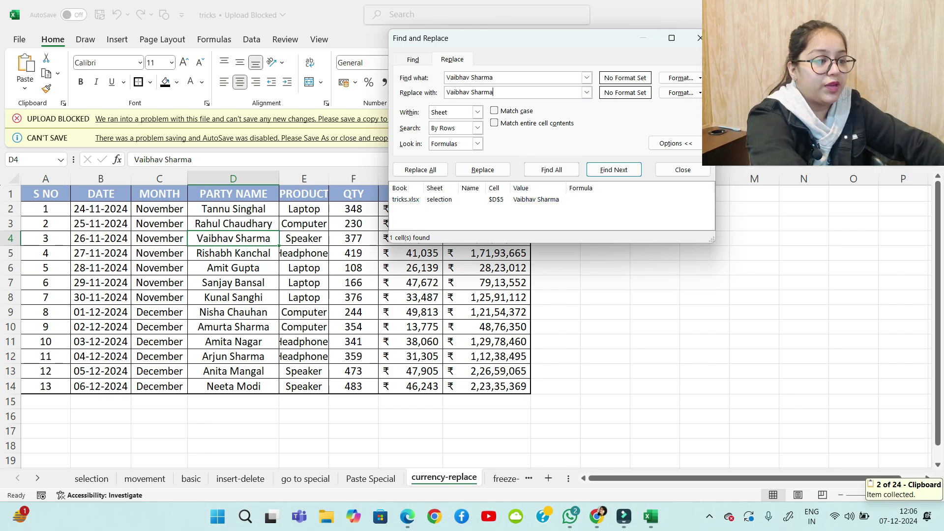
pyautogui.press('BackSpace')
pyautogui.press('BackSpace')
pyautogui.press('BackSpace')
pyautogui.press('BackSpace')
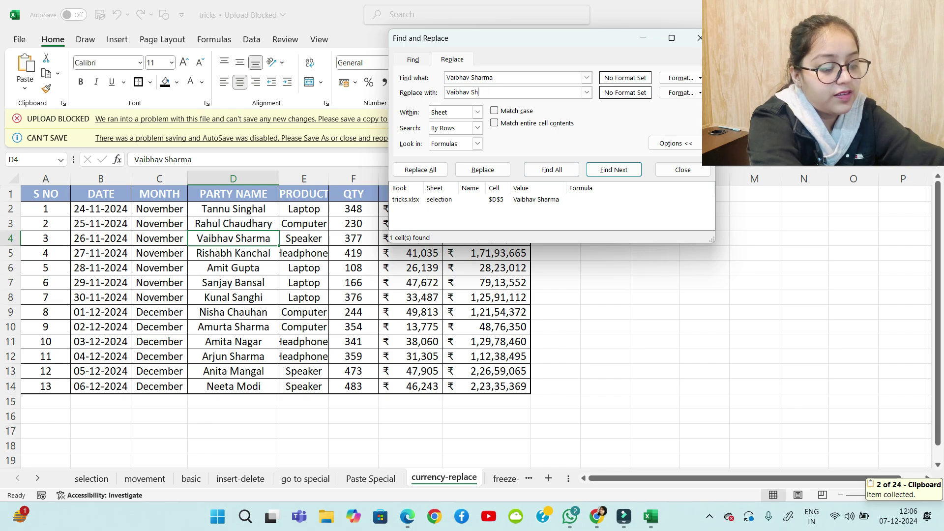
pyautogui.write('rivastav')
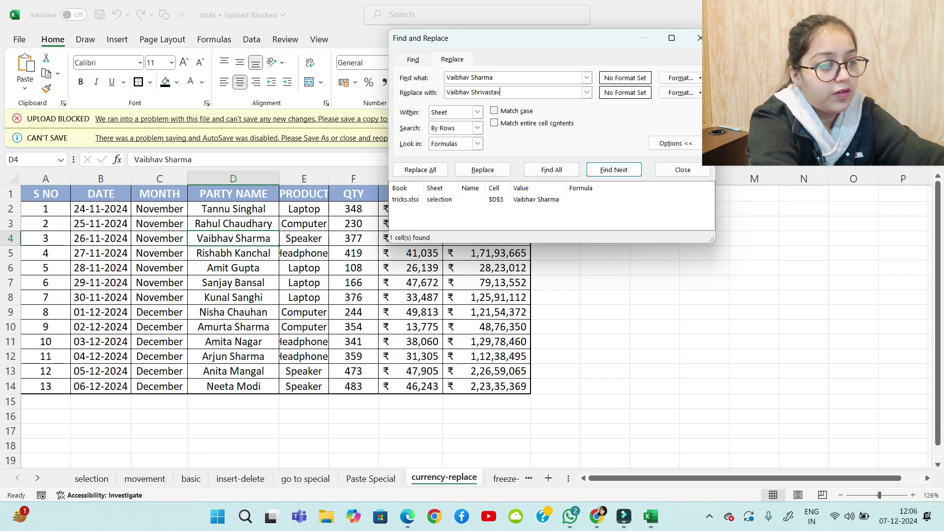
pyautogui.click(421, 169)
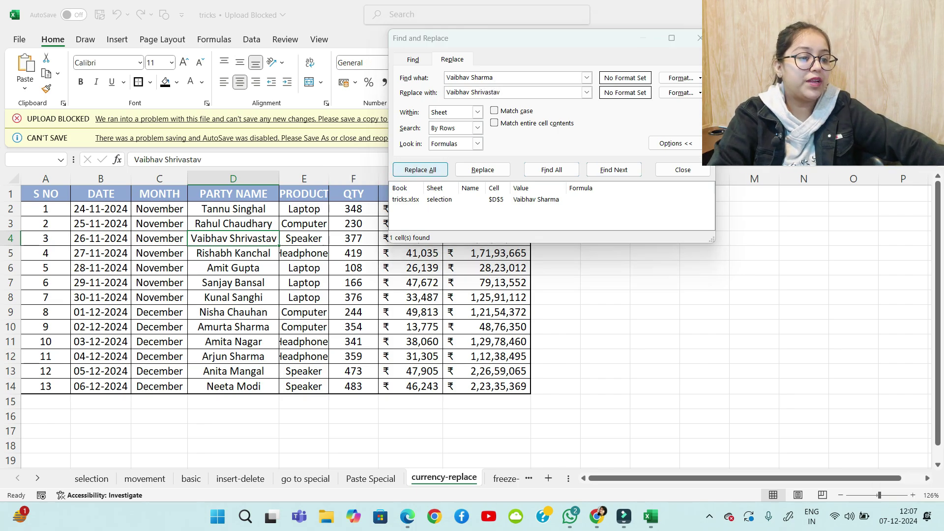
pyautogui.press('Return')
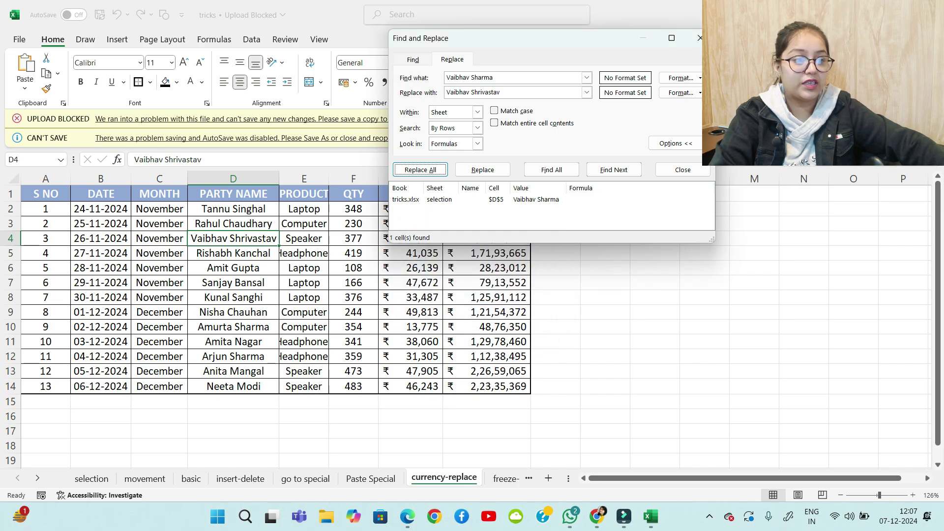
# Replace the name throughout the whole workbook, making 28 replacements
pyautogui.click(478, 112)
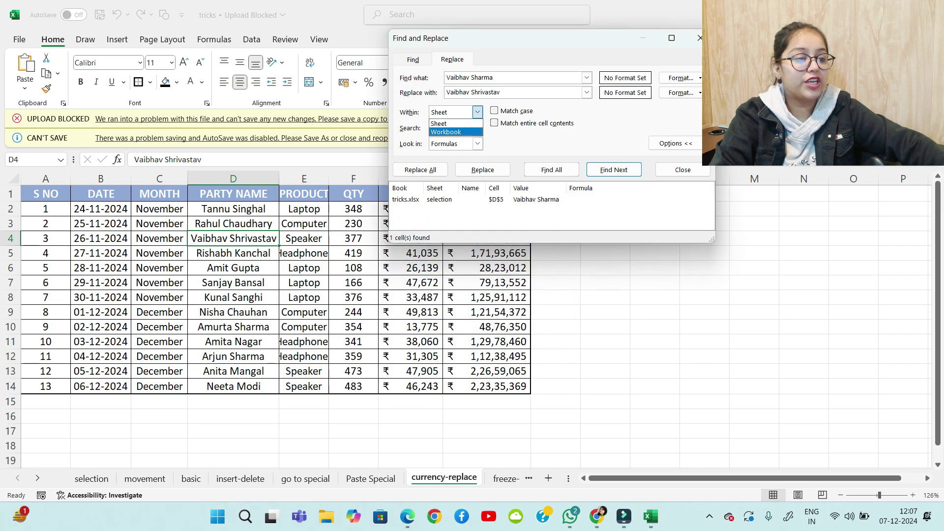
pyautogui.click(475, 131)
pyautogui.click(552, 170)
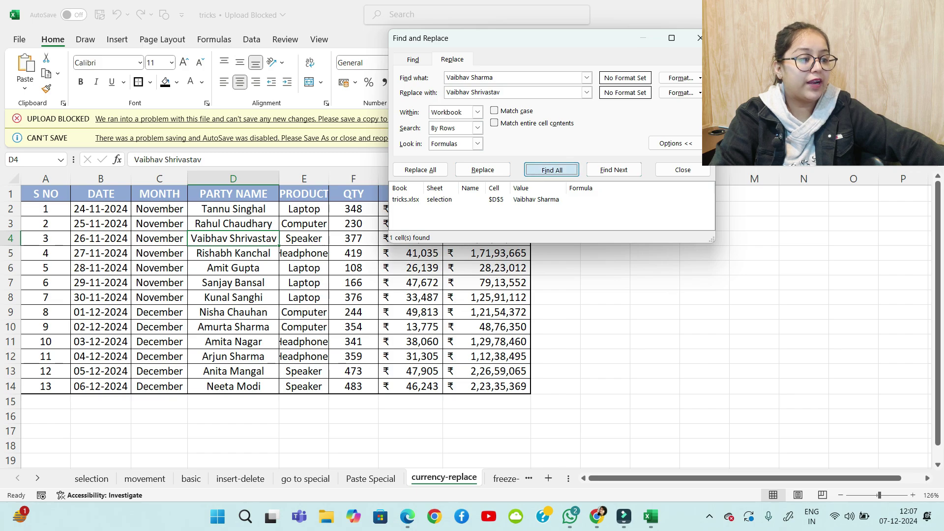
pyautogui.click(421, 169)
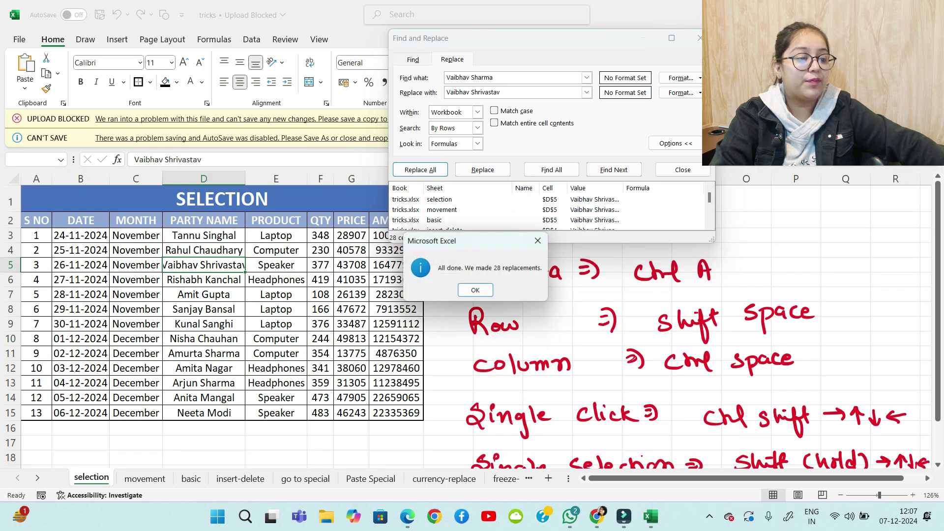
pyautogui.press('Return')
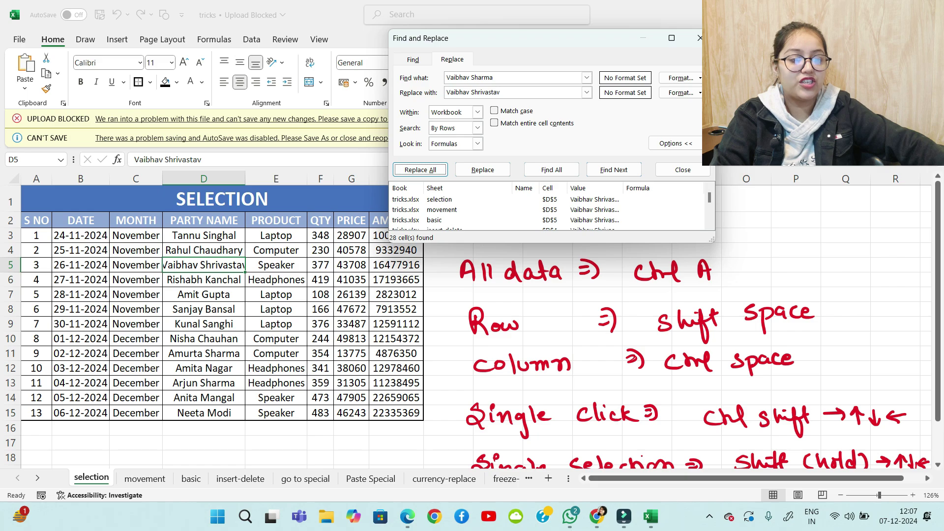
# Check the movement and currency-replace sheets, clear the search text, and close Find and Replace
pyautogui.click(145, 479)
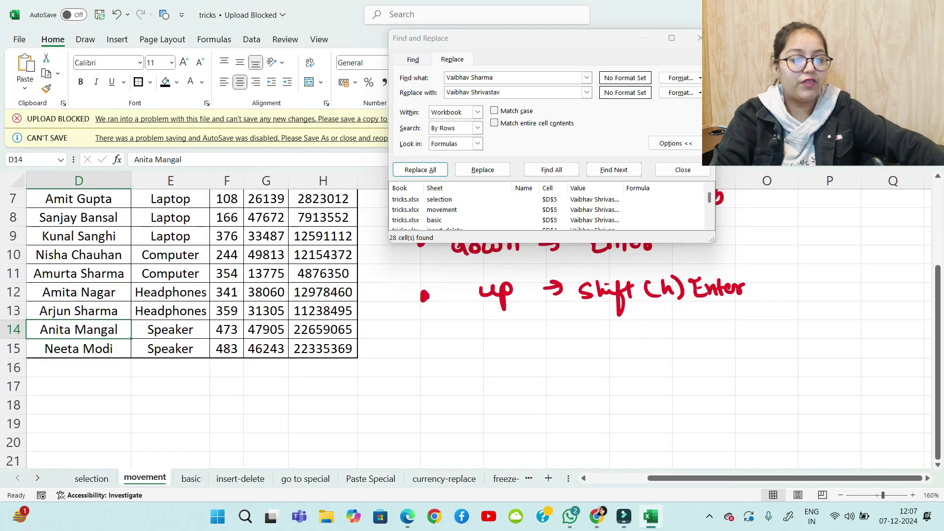
pyautogui.scroll(2, 467, 327)
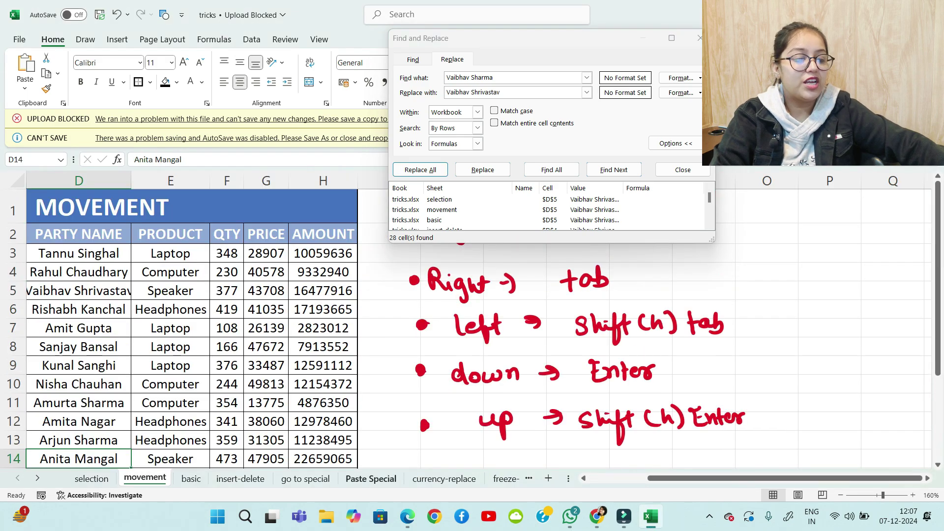
pyautogui.click(444, 479)
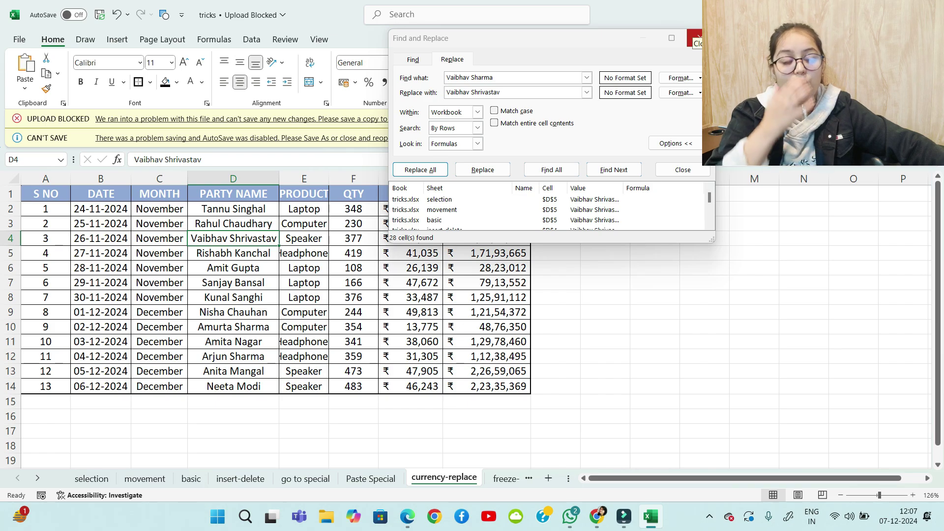
pyautogui.moveTo(494, 78); pyautogui.dragTo(441, 77)
pyautogui.press('BackSpace')
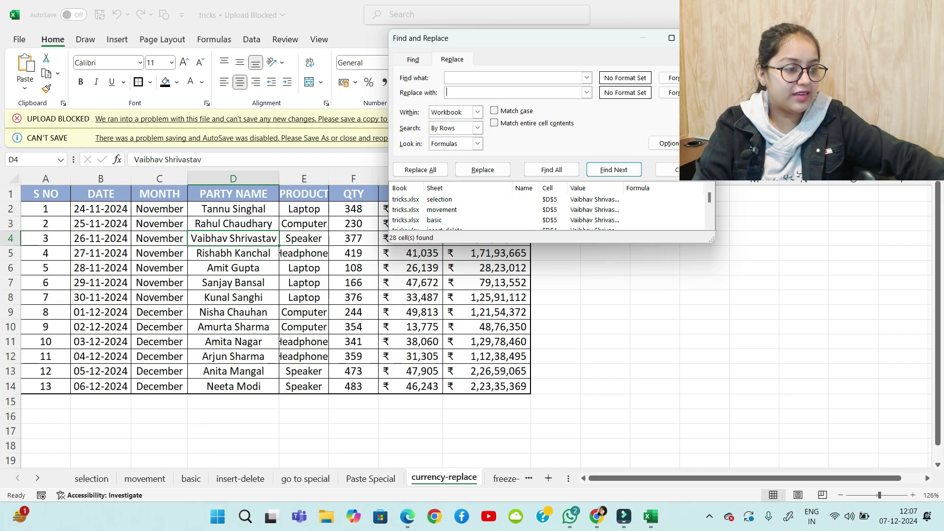
pyautogui.press('Escape')
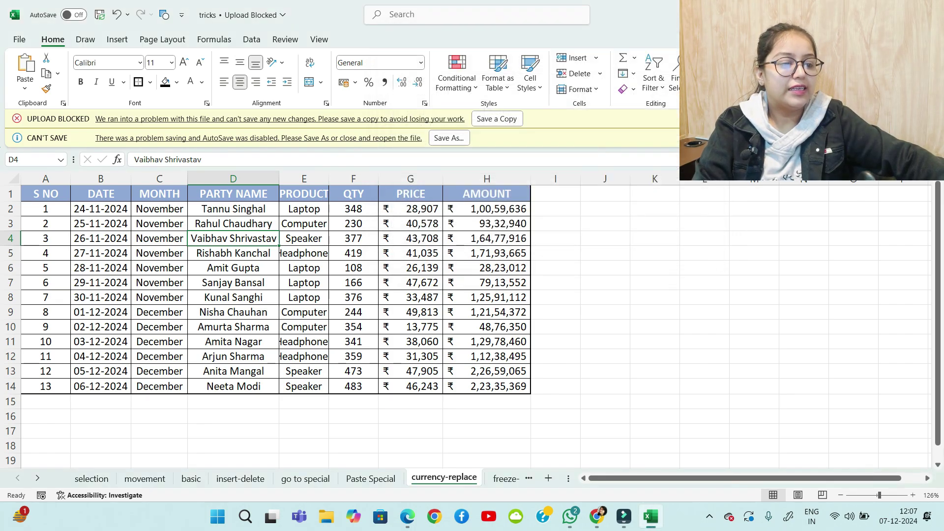
# Fill cell B4 yellow, undoing an accidental black fill first
pyautogui.click(101, 238)
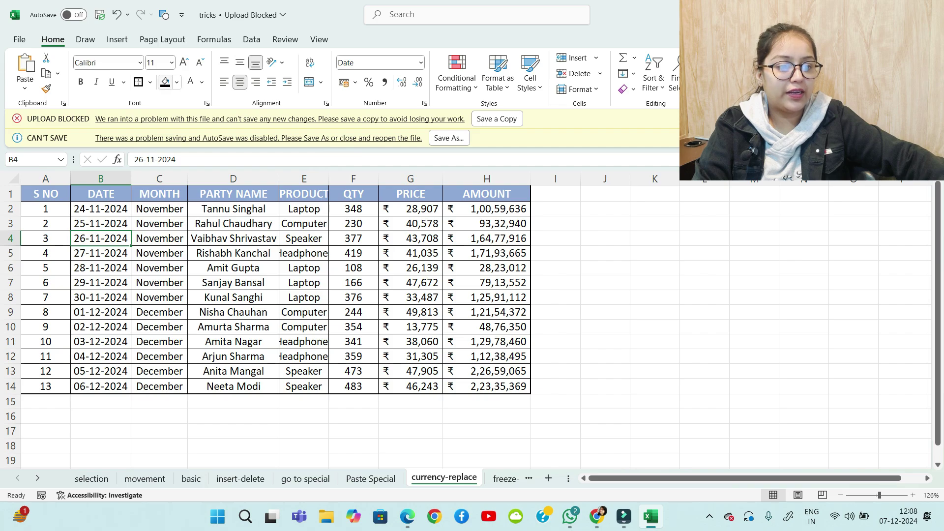
pyautogui.click(166, 82)
pyautogui.click(304, 269)
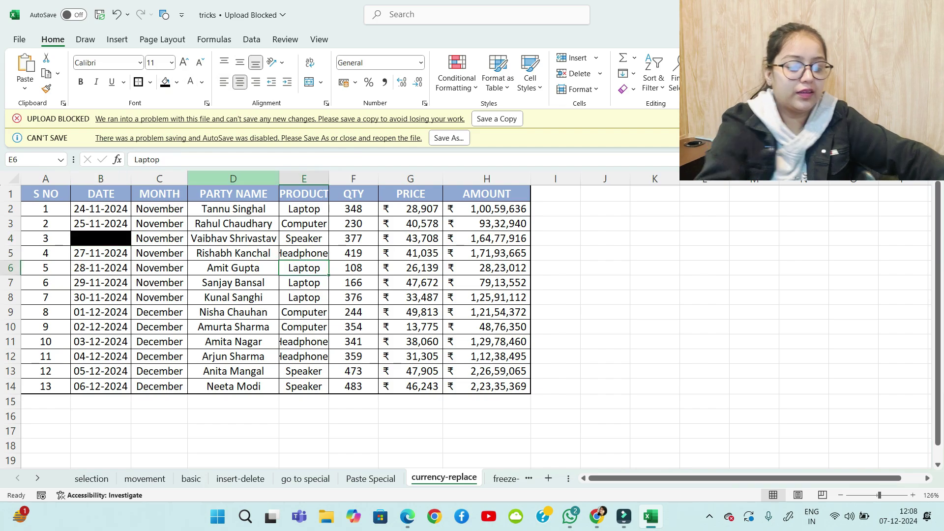
pyautogui.hotkey('ctrl', 'z')
pyautogui.click(176, 82)
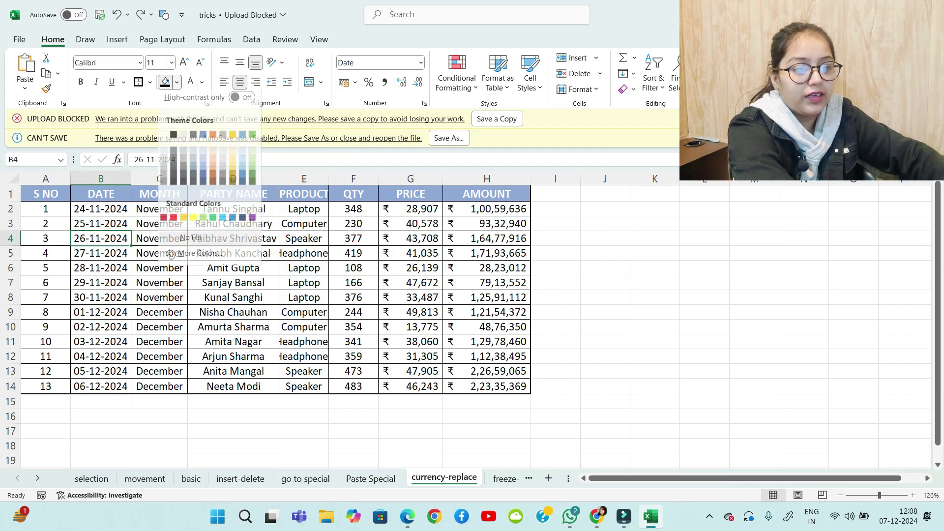
pyautogui.click(193, 223)
# Fill D7, G7, H4, C10, B10 and F11 with the same yellow
pyautogui.click(234, 283)
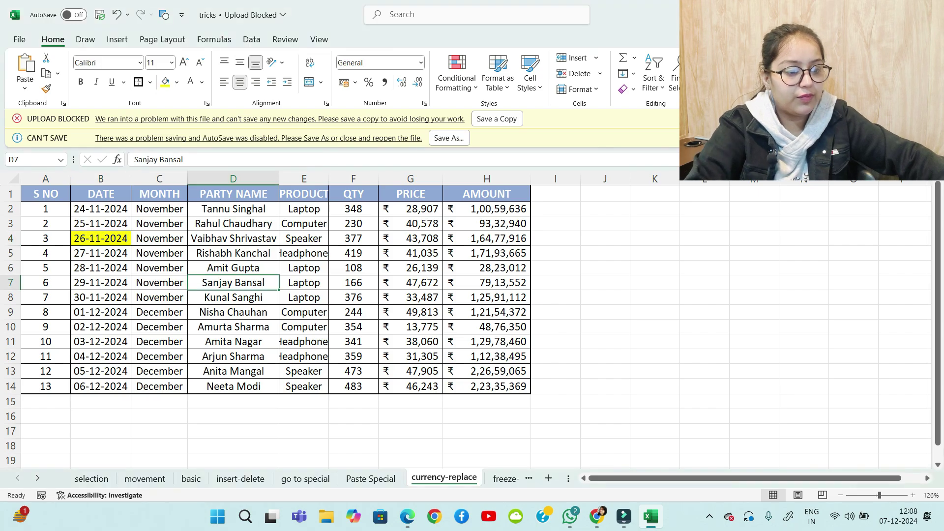
pyautogui.click(165, 82)
pyautogui.press('Right')
pyautogui.press('Right')
pyautogui.press('Right')
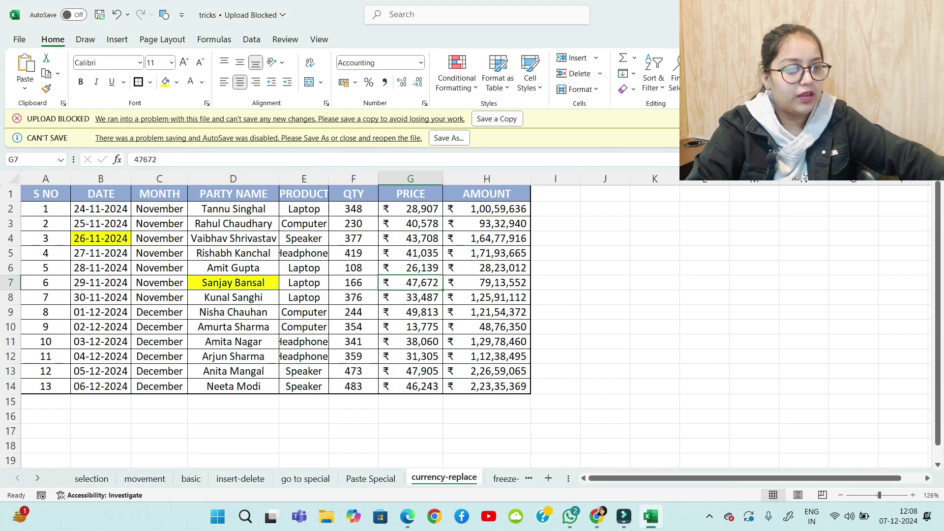
pyautogui.click(165, 82)
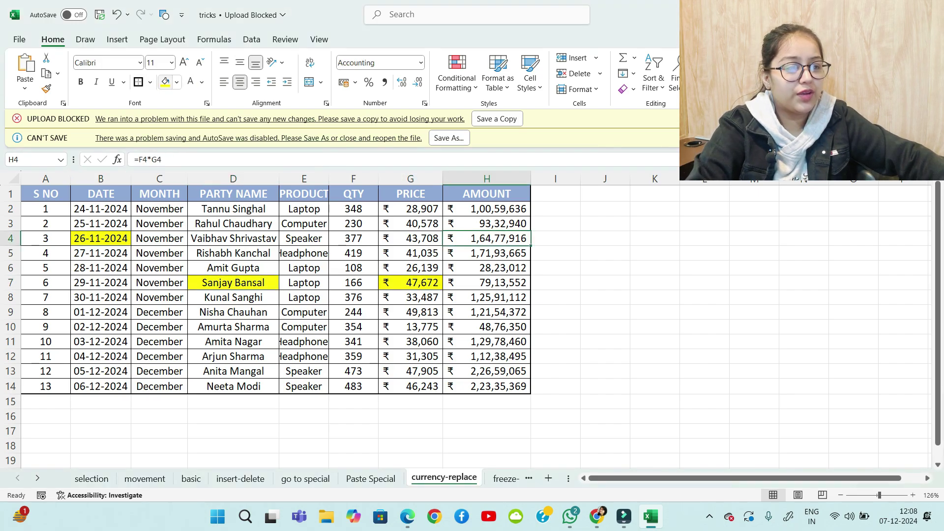
pyautogui.click(165, 82)
pyautogui.click(159, 327)
pyautogui.click(166, 82)
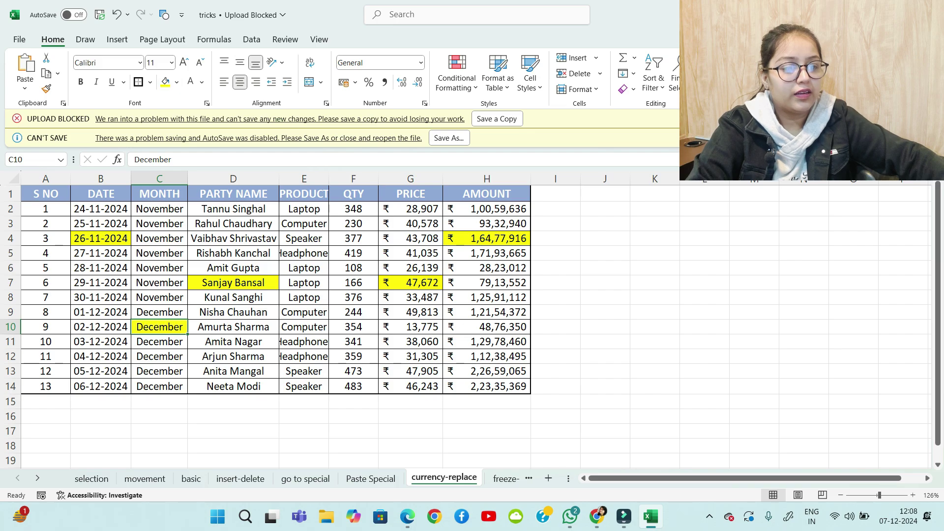
pyautogui.press('Left')
pyautogui.click(165, 82)
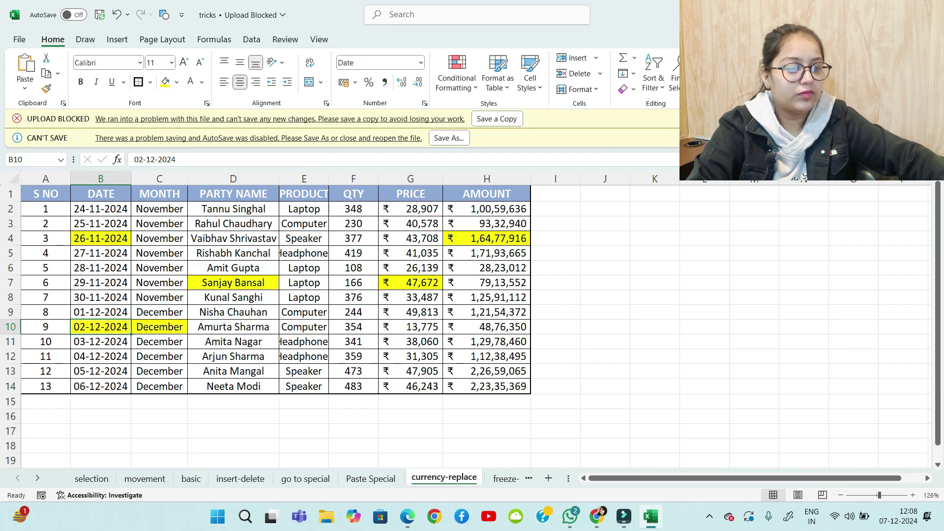
pyautogui.click(353, 342)
pyautogui.click(166, 83)
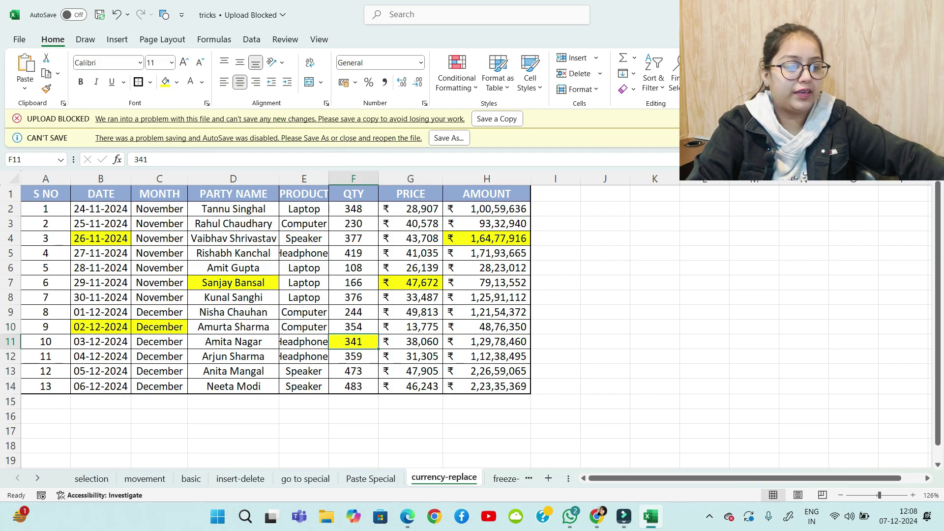
pyautogui.click(556, 327)
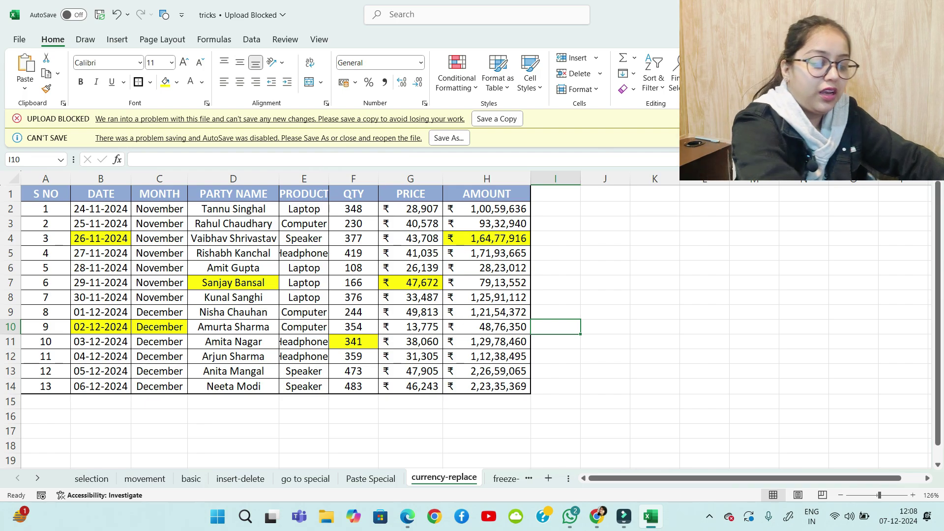
# In Find and Replace (Ctrl+H), take D7's yellow fill as the format to find
pyautogui.hotkey('ctrl', 'h')
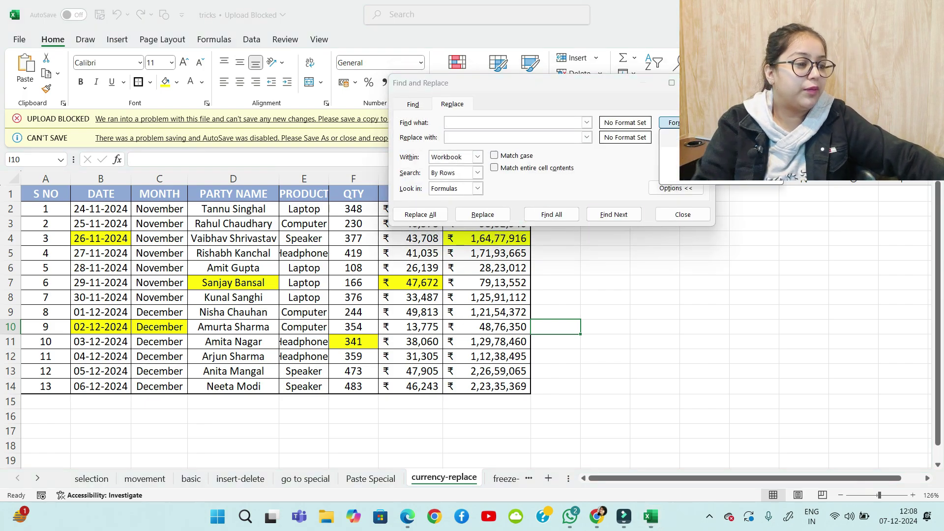
pyautogui.click(670, 123)
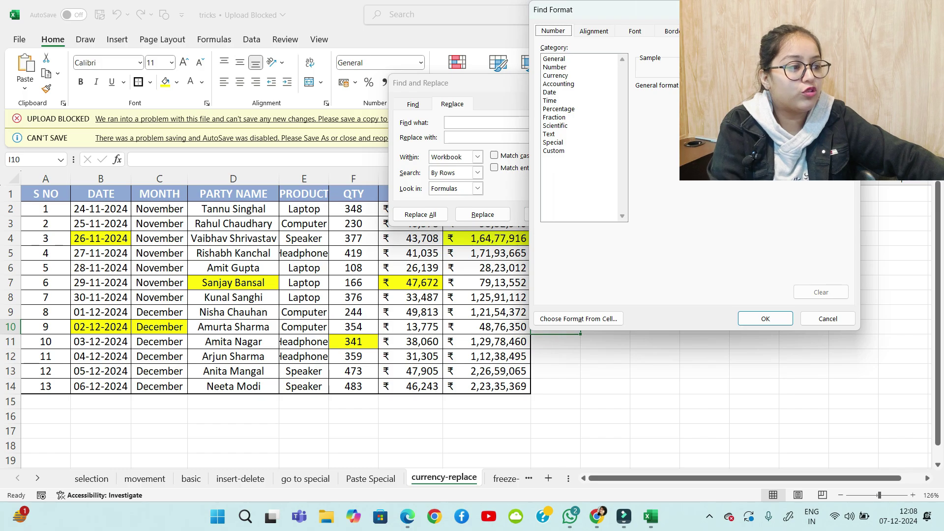
pyautogui.press('Escape')
pyautogui.click(699, 122)
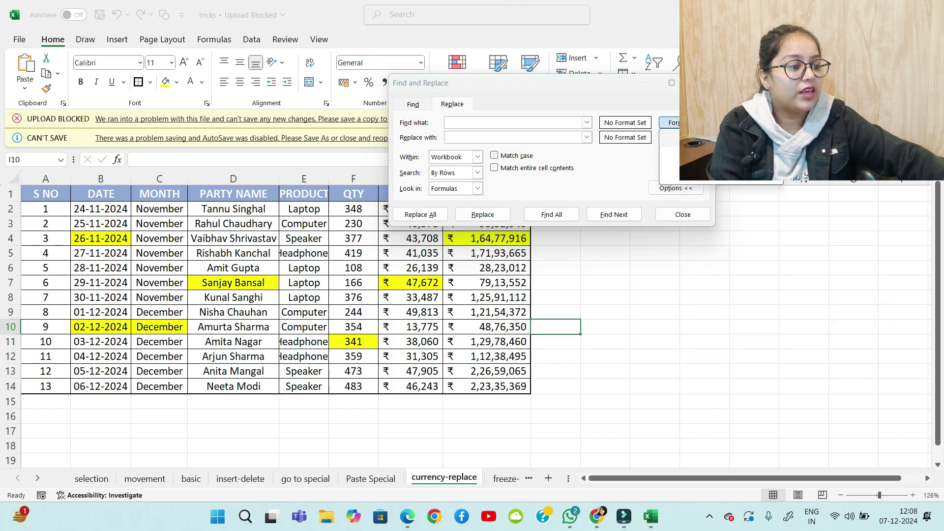
pyautogui.press('Escape')
pyautogui.press('Escape')
pyautogui.click(233, 283)
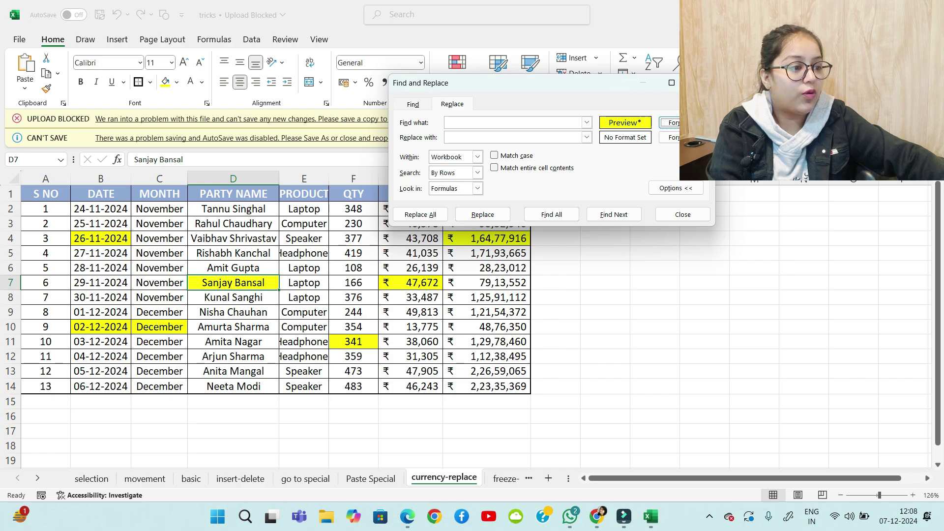
pyautogui.click(690, 137)
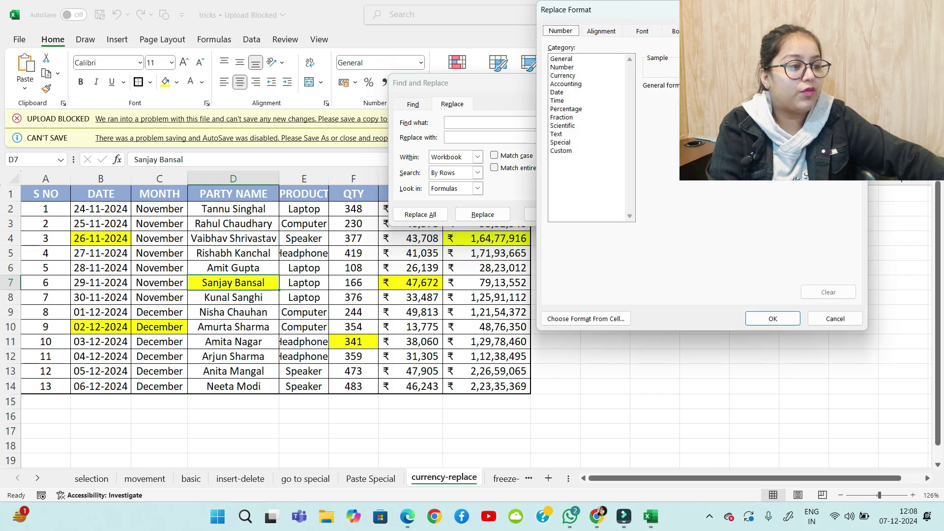
# Replace the yellow fill with light green everywhere, then go to the freeze-watch-autosum sheet
pyautogui.click(713, 31)
pyautogui.click(603, 148)
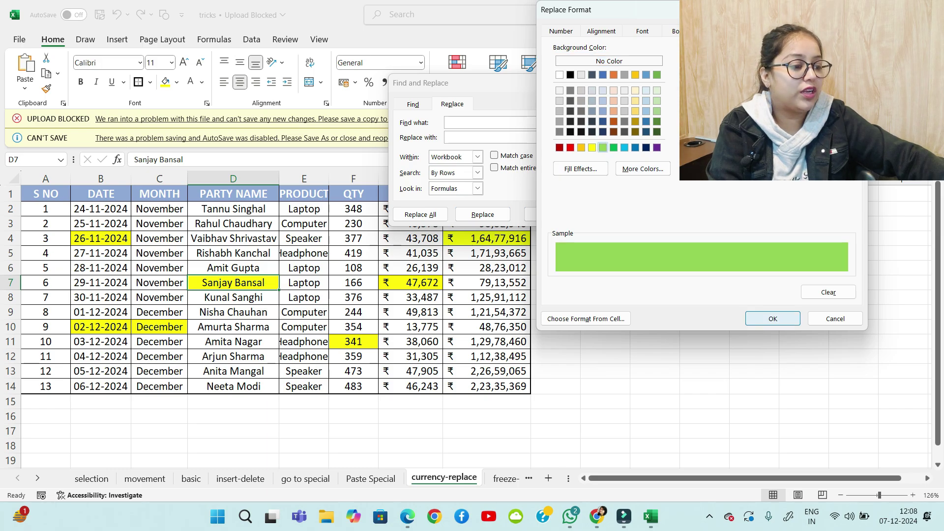
pyautogui.click(773, 319)
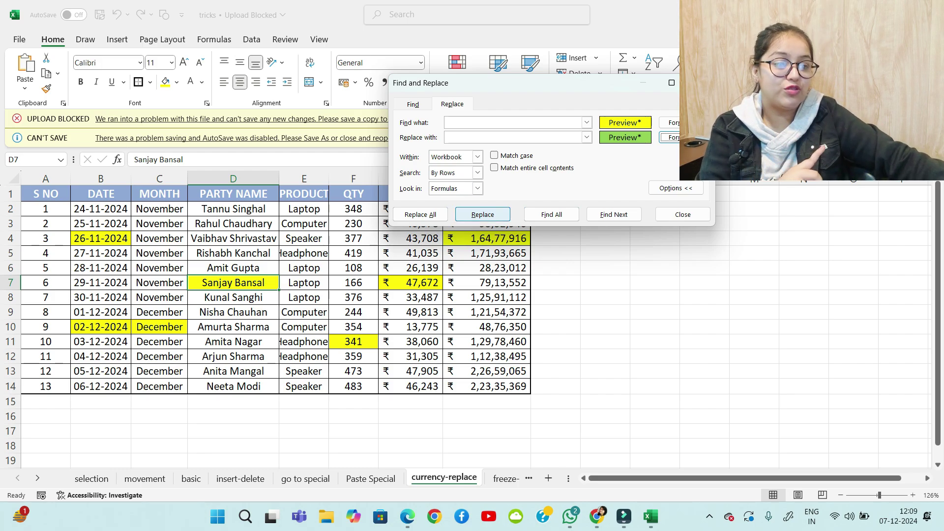
pyautogui.hotkey('alt', 'a')
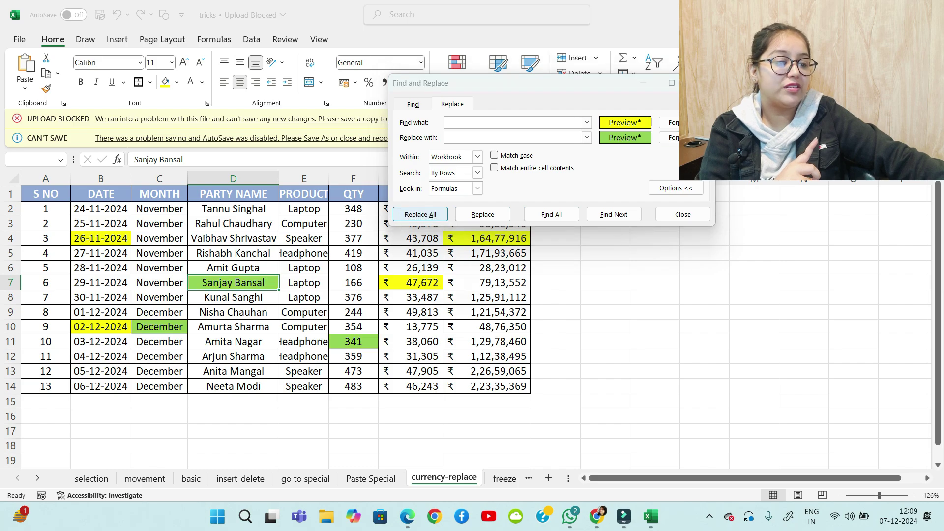
pyautogui.press('Return')
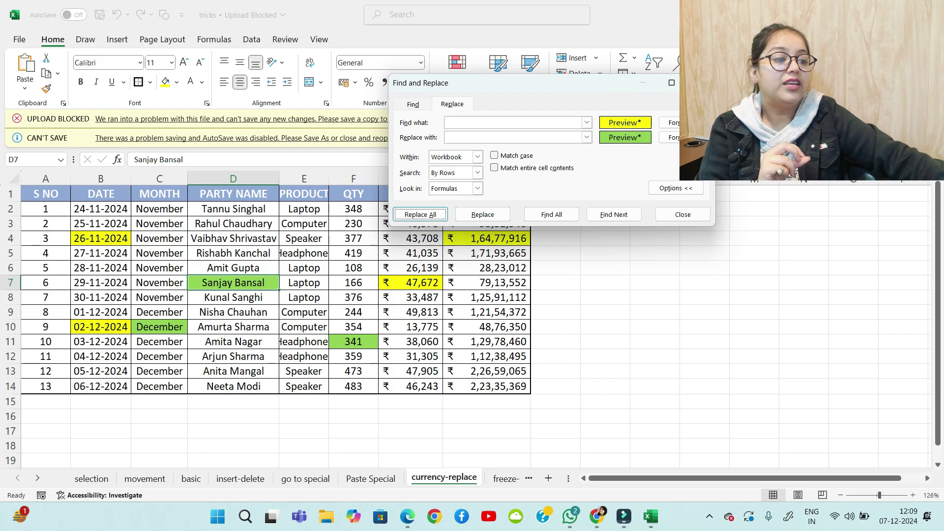
pyautogui.press('Escape')
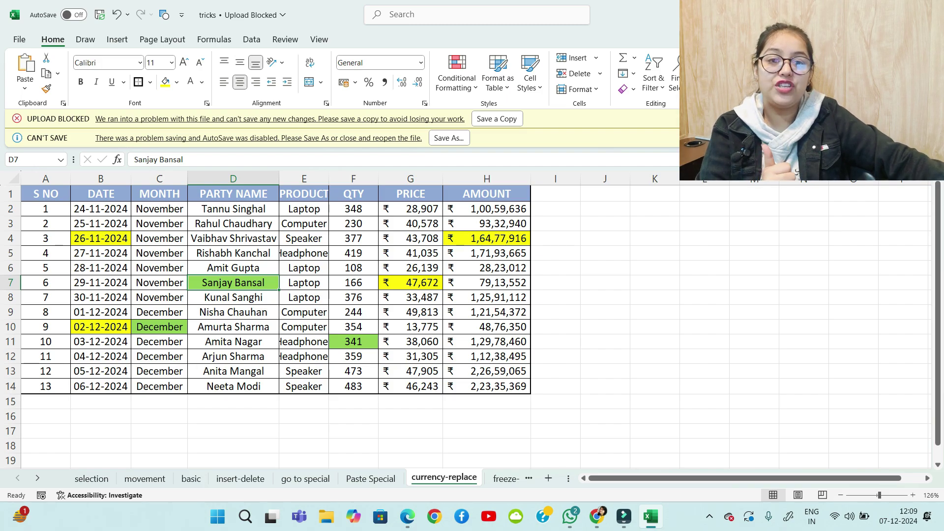
pyautogui.click(529, 478)
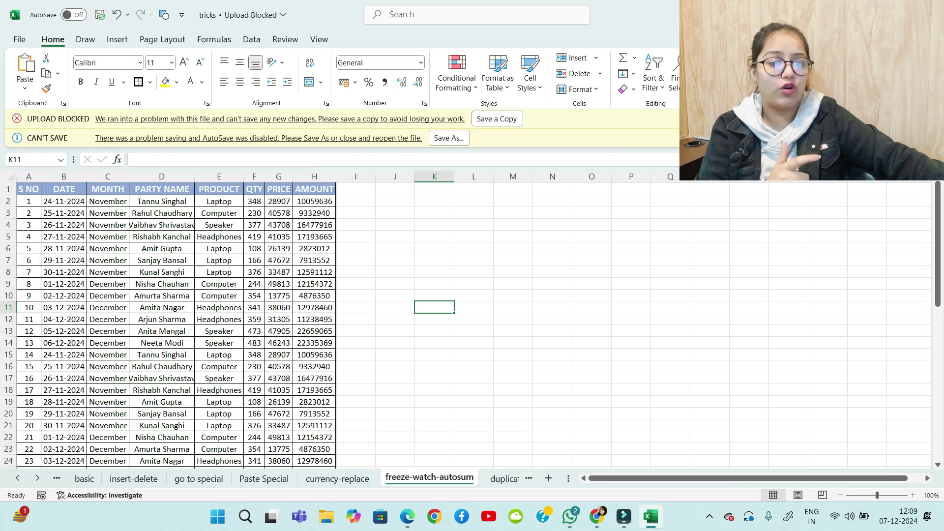
pyautogui.scroll(-13, 472, 325)
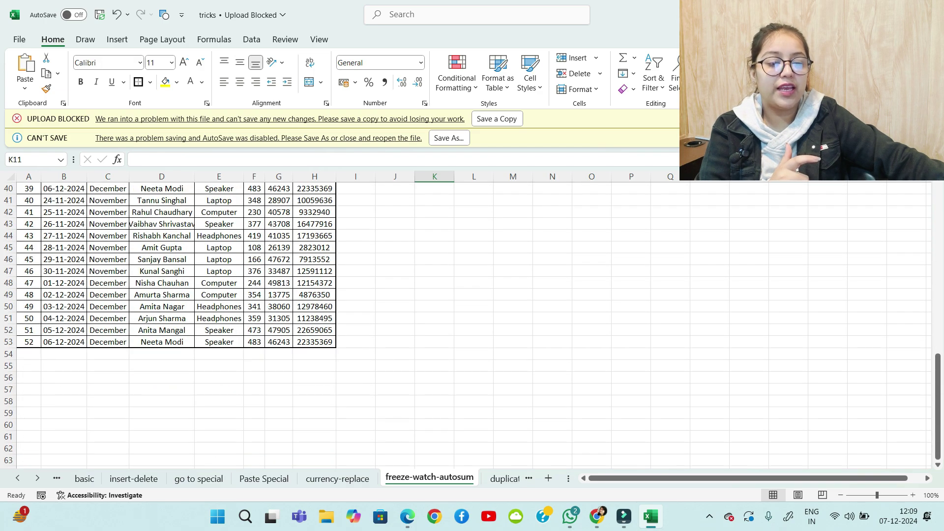
pyautogui.scroll(10, 472, 325)
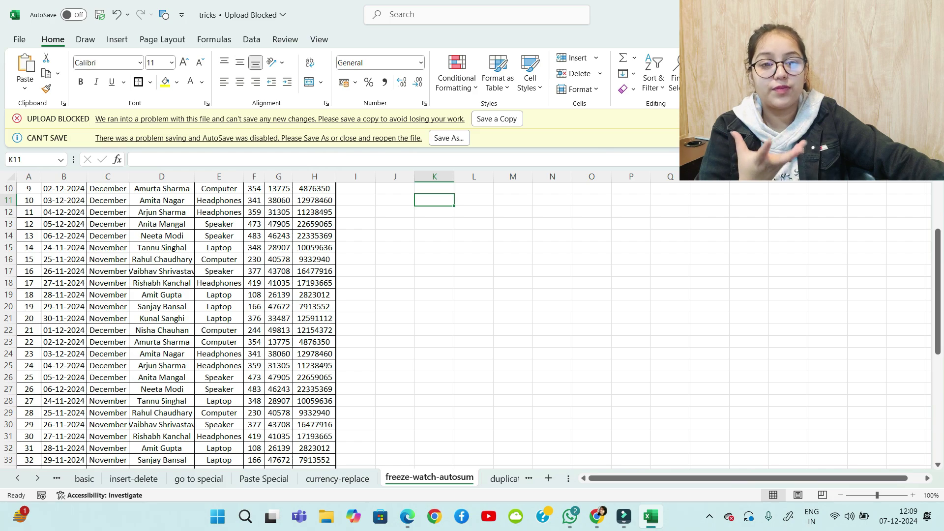
pyautogui.scroll(-10, 472, 325)
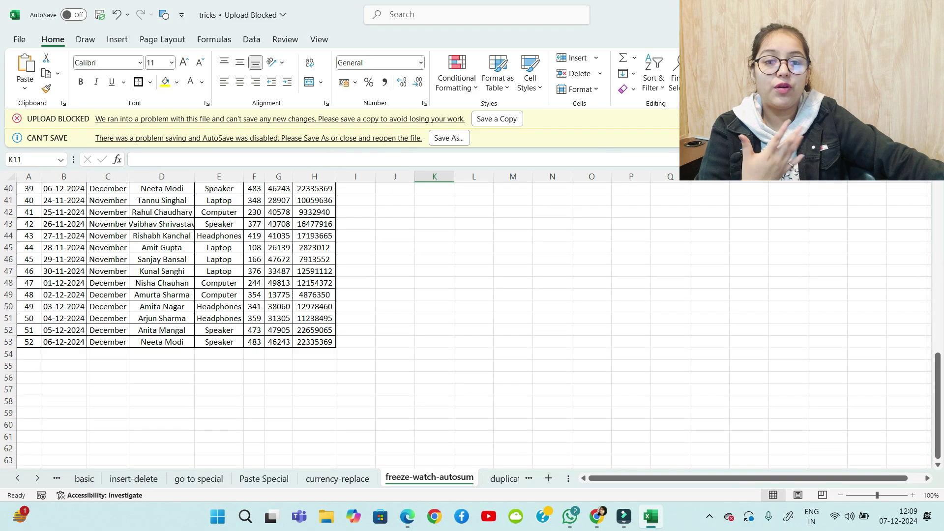
pyautogui.click(314, 354)
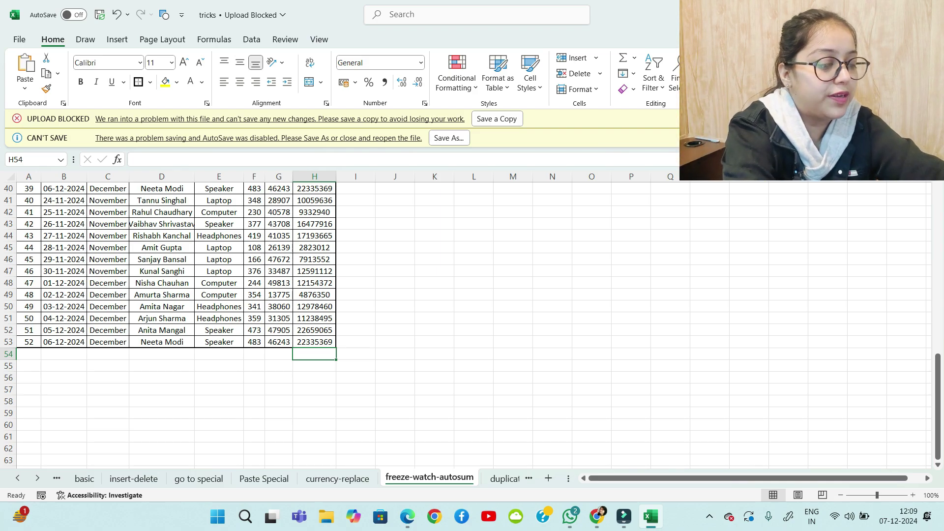
pyautogui.hotkey('alt', '=')
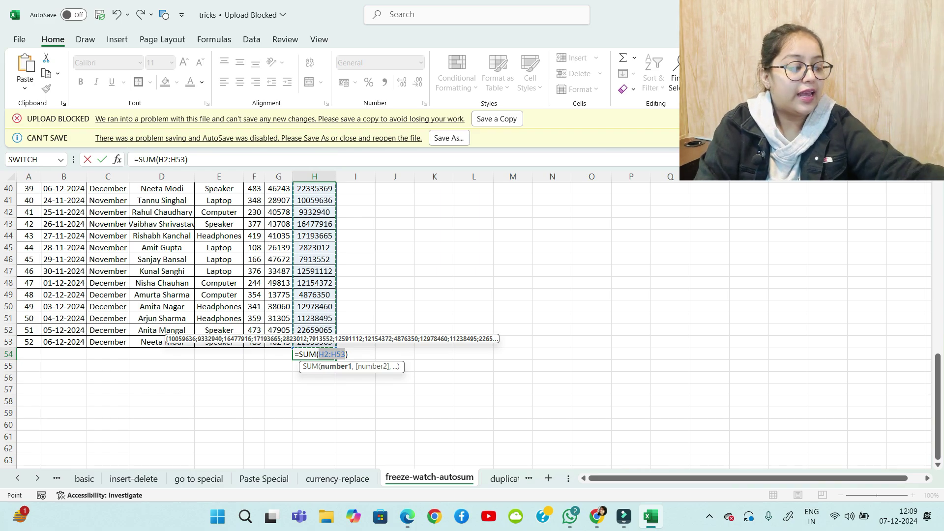
pyautogui.press('Return')
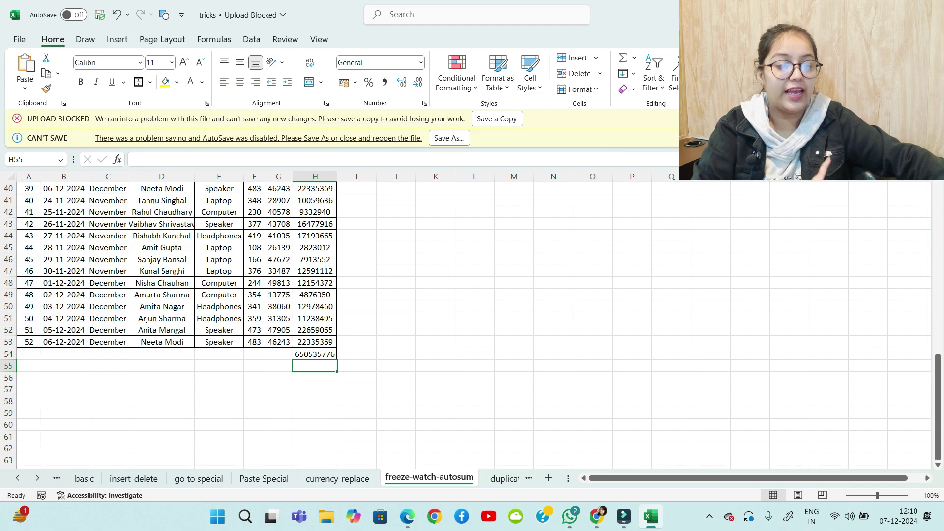
pyautogui.scroll(13, 177, 324)
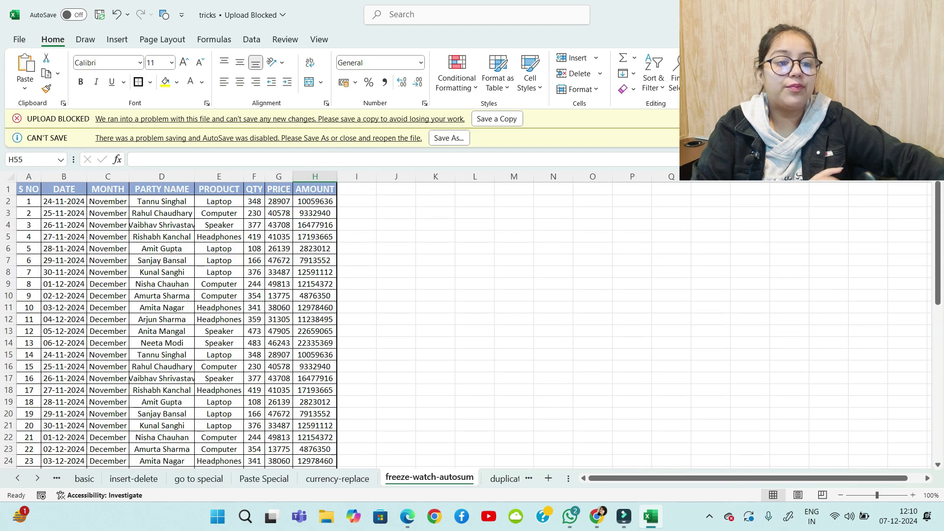
pyautogui.scroll(-11, 177, 324)
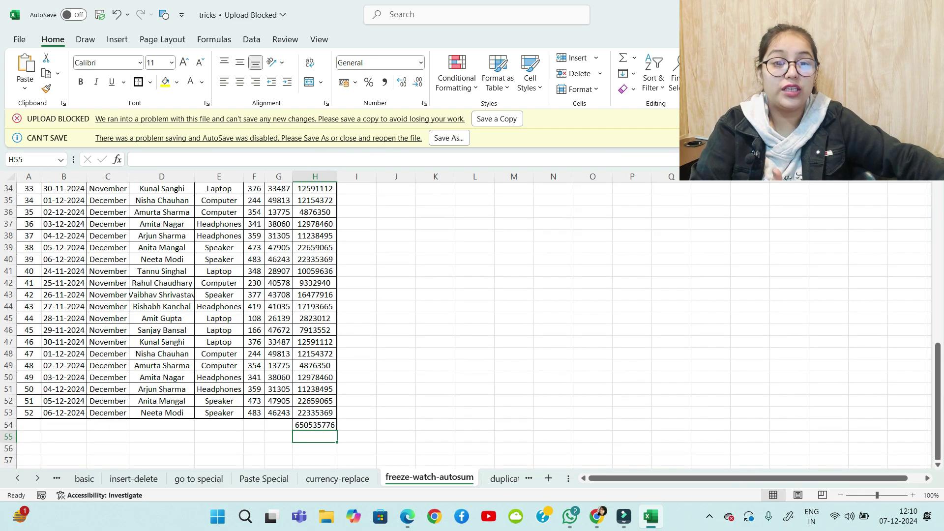
pyautogui.scroll(11, 177, 324)
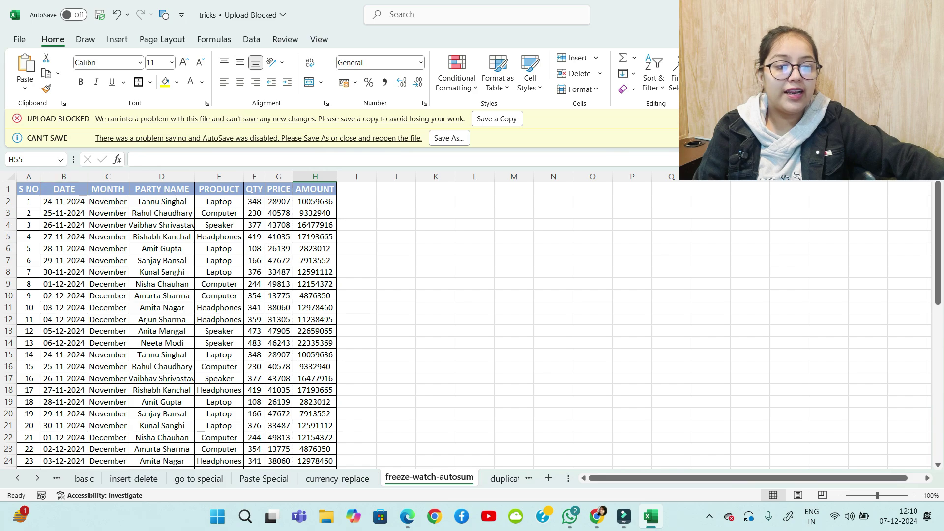
pyautogui.moveTo(29, 201); pyautogui.dragTo(331, 201)
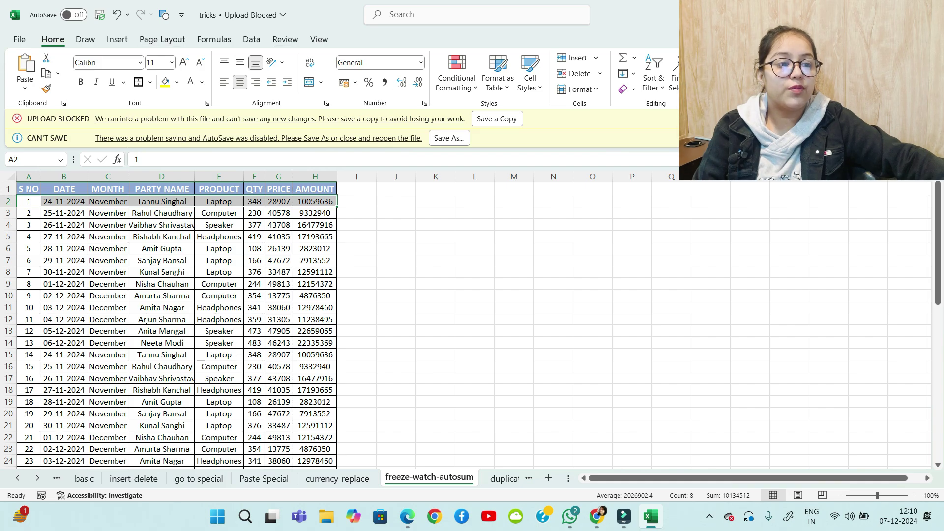
# Freeze the top row, scroll to test it, then unfreeze the panes
pyautogui.click(319, 40)
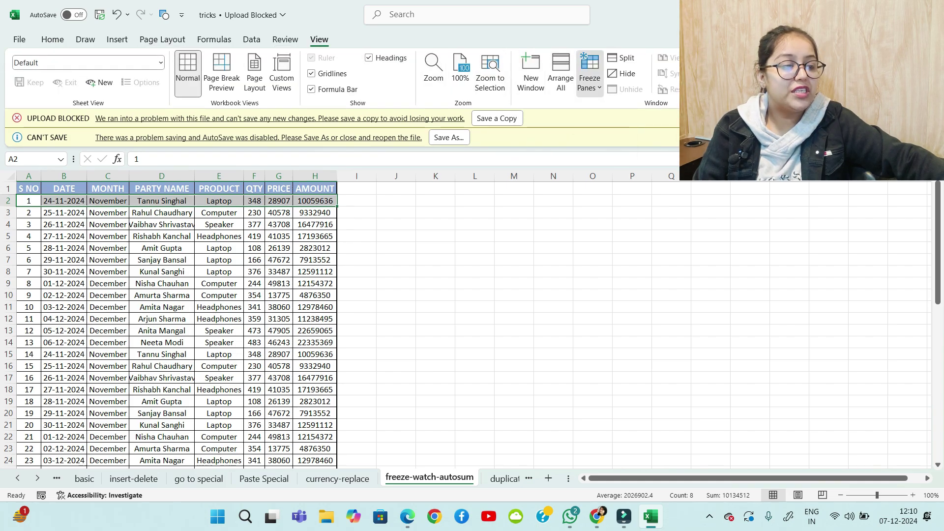
pyautogui.click(590, 74)
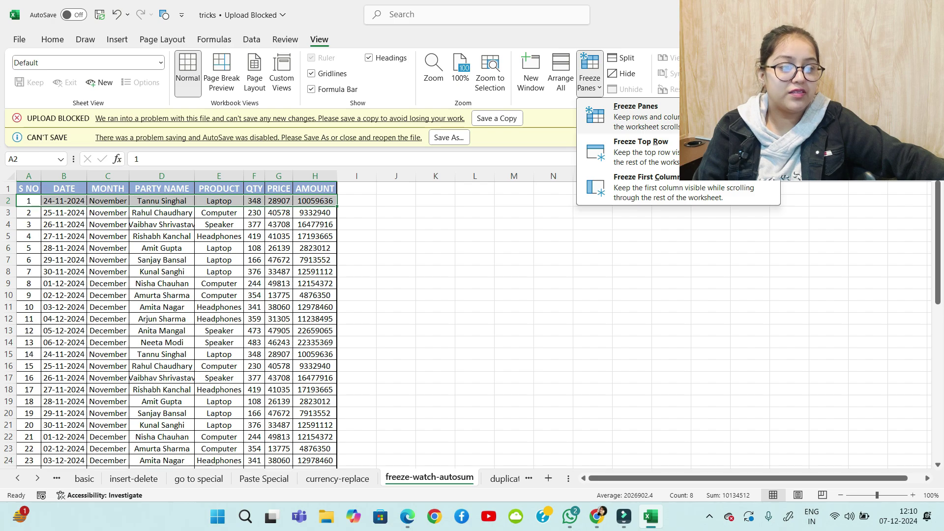
pyautogui.click(636, 114)
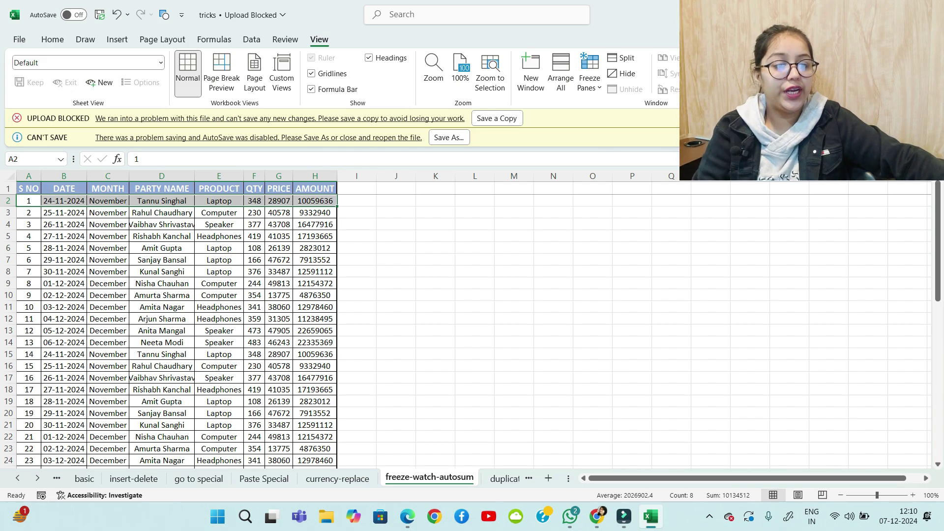
pyautogui.scroll(-17, 177, 324)
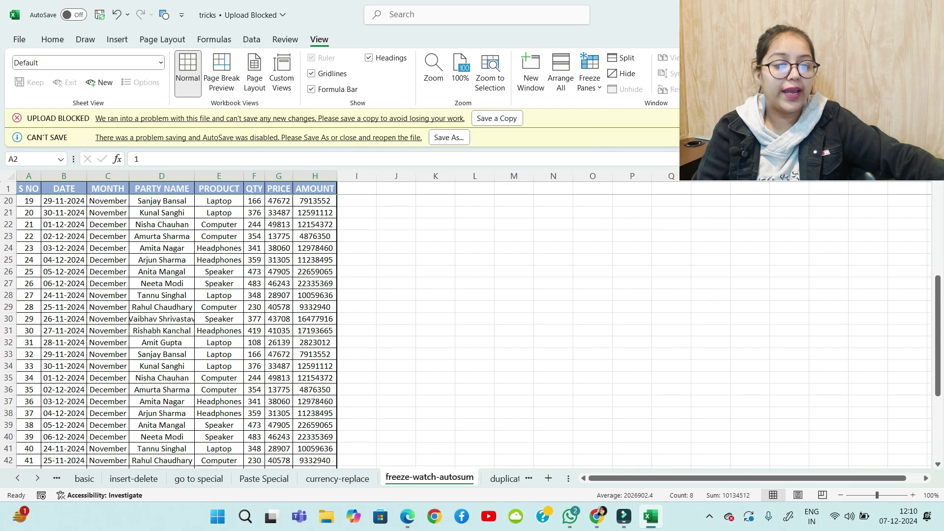
pyautogui.scroll(16, 177, 324)
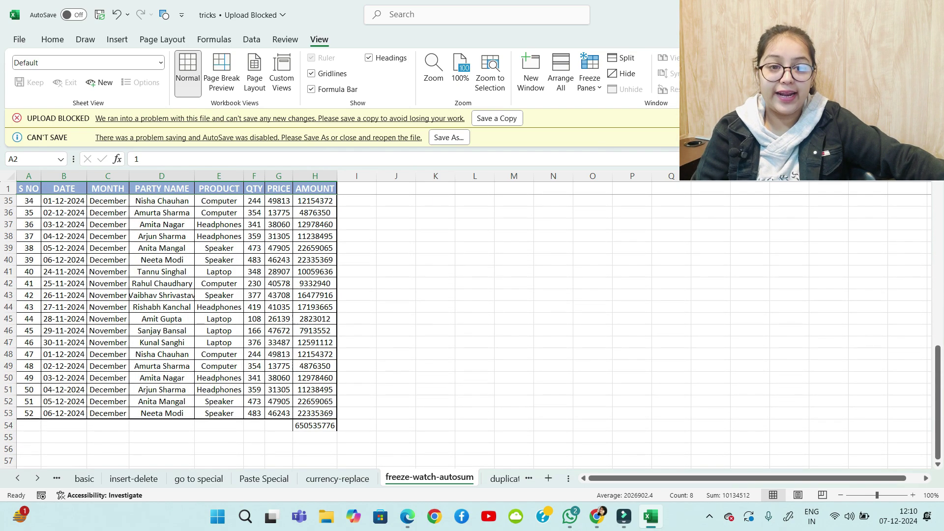
pyautogui.scroll(1, 177, 325)
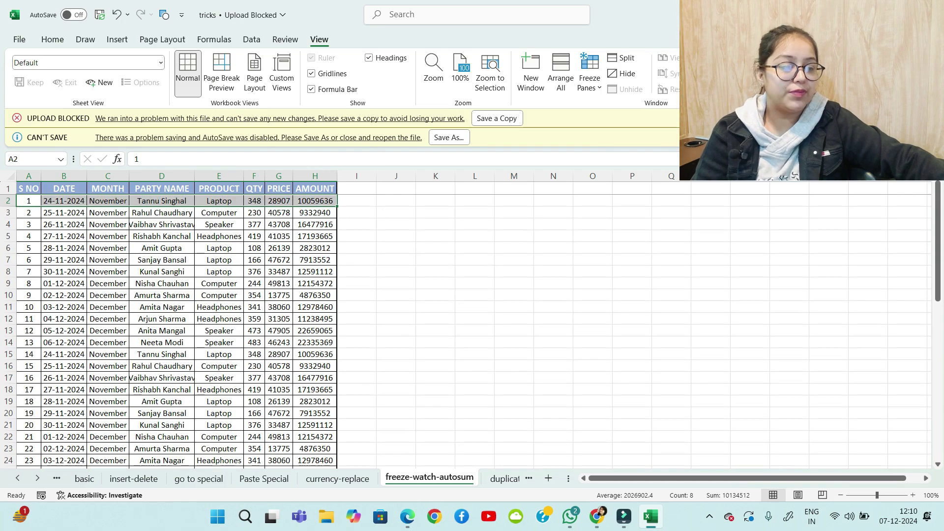
pyautogui.click(590, 78)
pyautogui.click(639, 110)
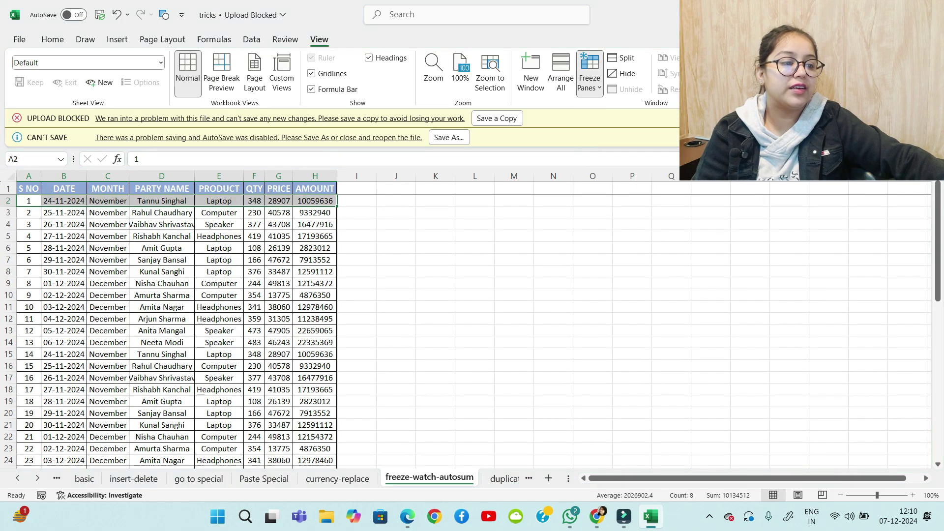
pyautogui.scroll(-14, 177, 324)
pyautogui.scroll(-5, 177, 325)
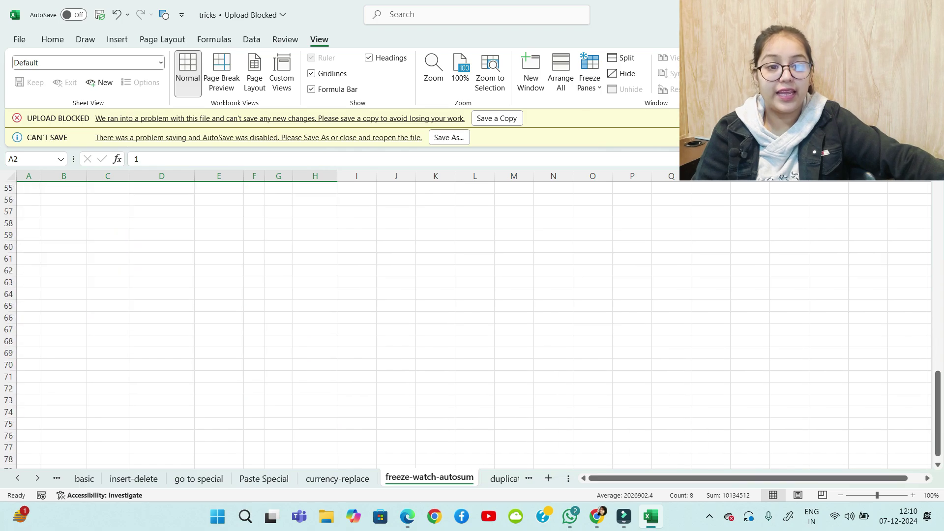
pyautogui.scroll(19, 178, 324)
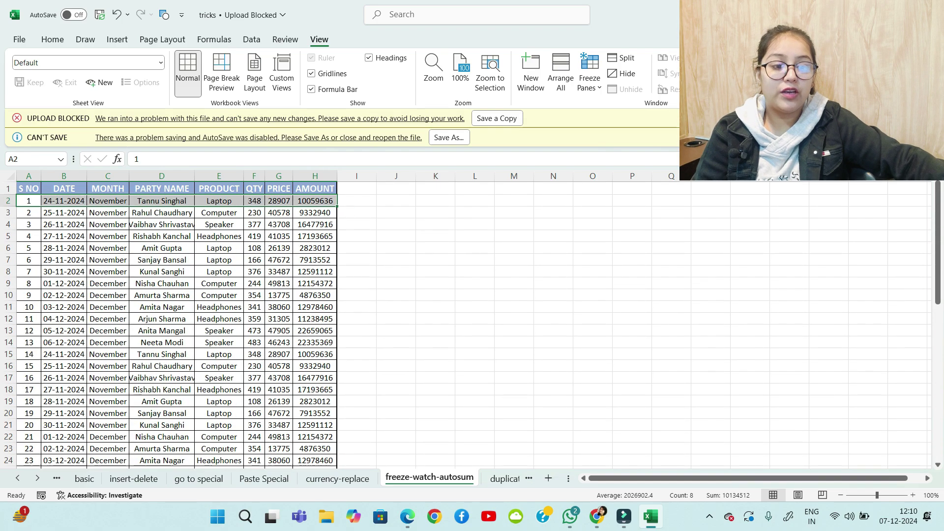
# Freeze panes above row 44 and left of column L, and undo the H54 total
pyautogui.moveTo(64, 188); pyautogui.dragTo(83, 460)
pyautogui.scroll(6, 84, 394)
pyautogui.click(108, 248)
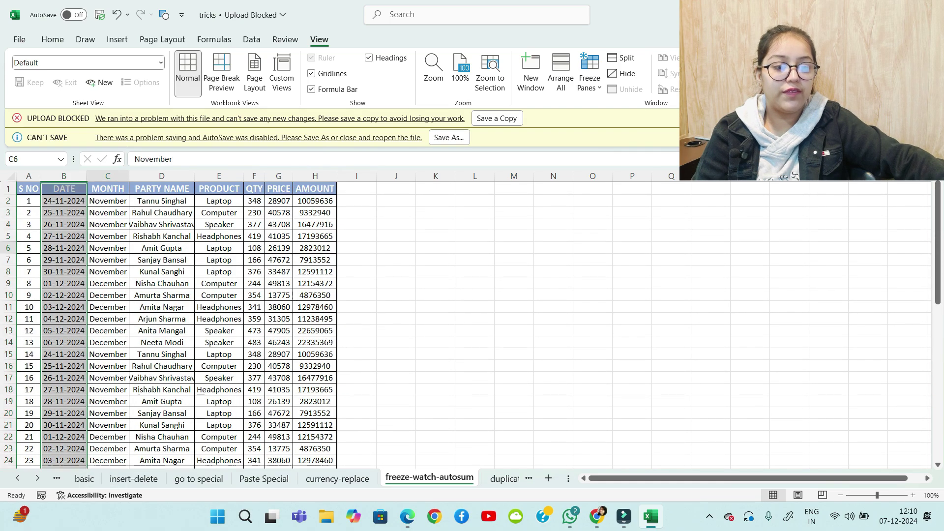
pyautogui.moveTo(107, 188); pyautogui.dragTo(111, 436)
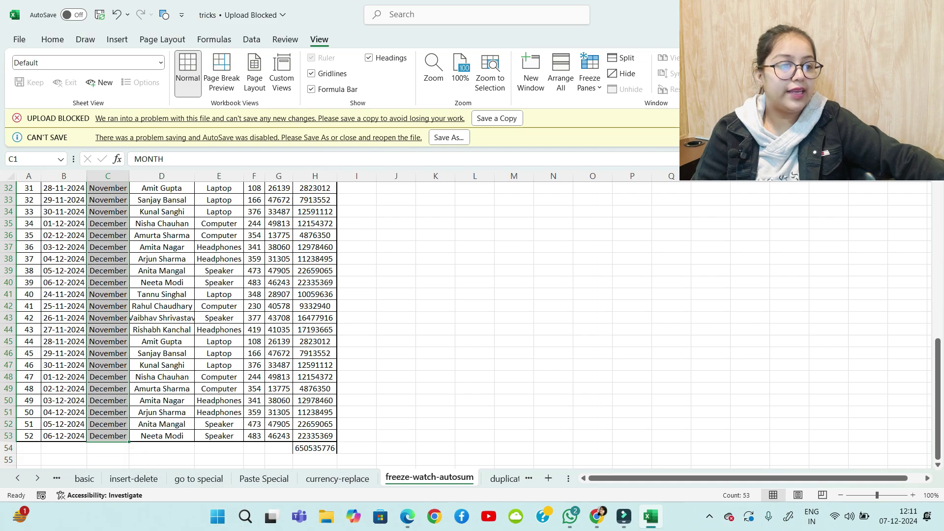
pyautogui.click(590, 74)
pyautogui.click(634, 106)
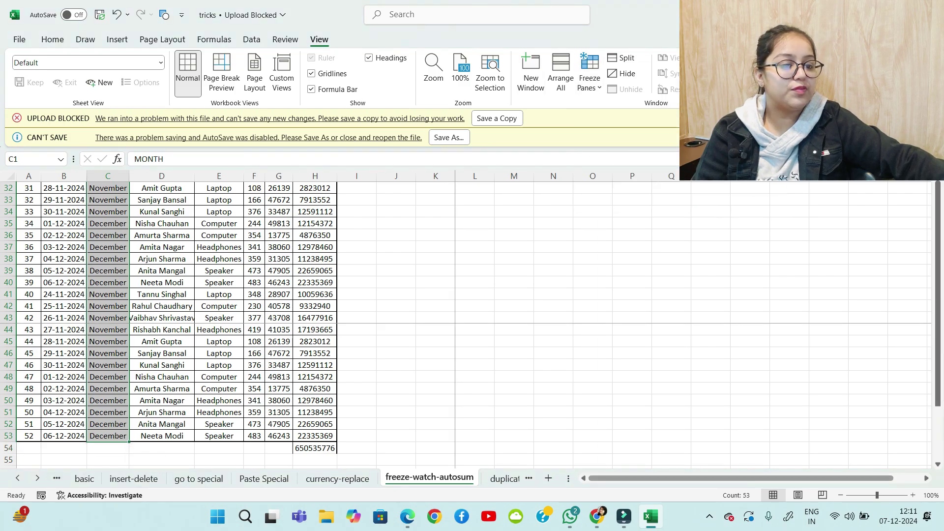
pyautogui.moveTo(641, 478)
pyautogui.mouseDown()
pyautogui.moveTo(670, 478)
pyautogui.moveTo(641, 478)
pyautogui.mouseUp()
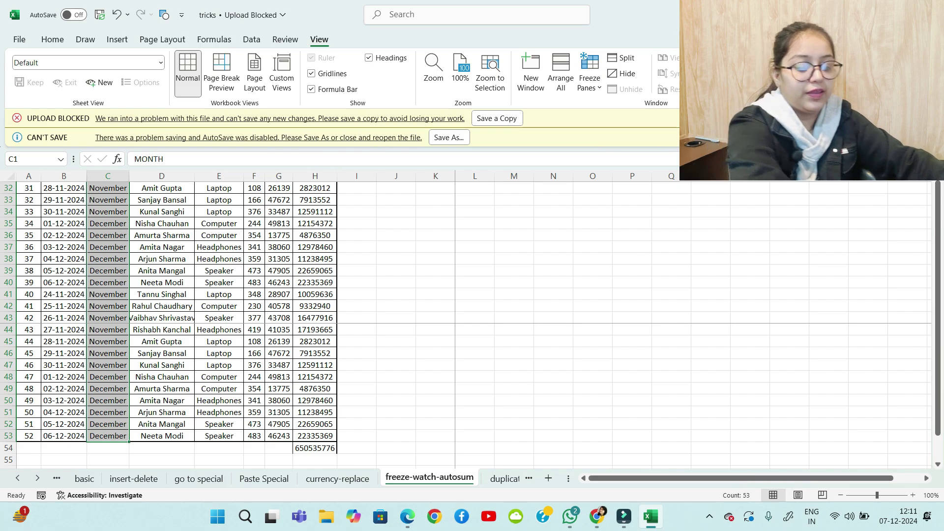
pyautogui.hotkey('ctrl', 'z')
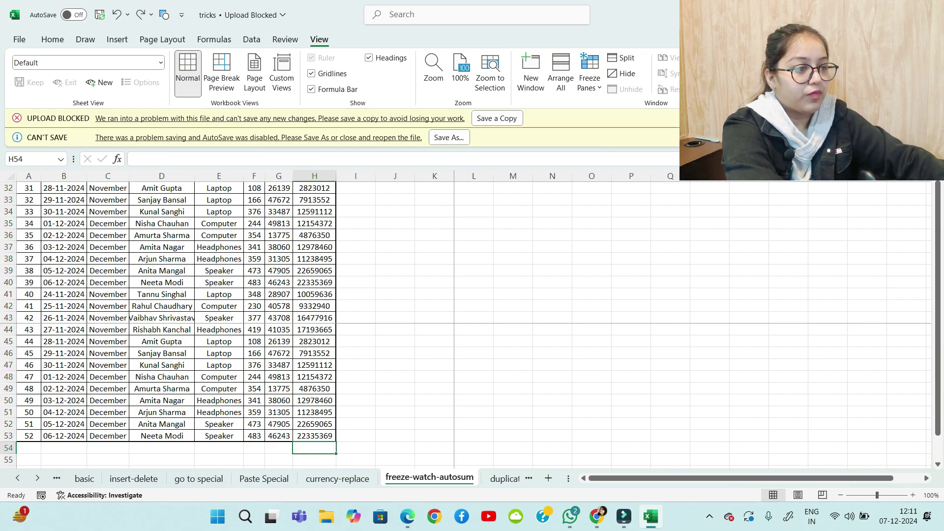
# Unfreeze the rows and columns
pyautogui.click(589, 75)
pyautogui.click(629, 116)
pyautogui.moveTo(938, 367); pyautogui.dragTo(938, 209)
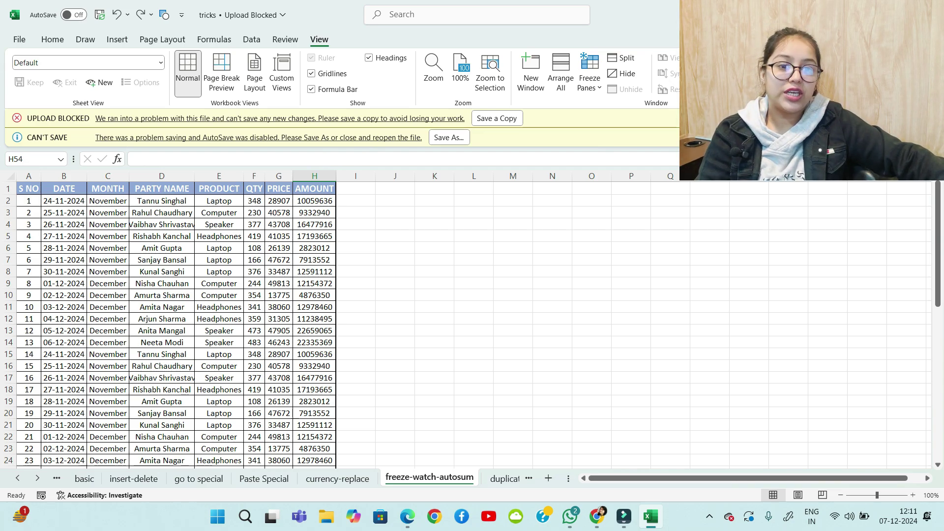
pyautogui.scroll(-9, 189, 325)
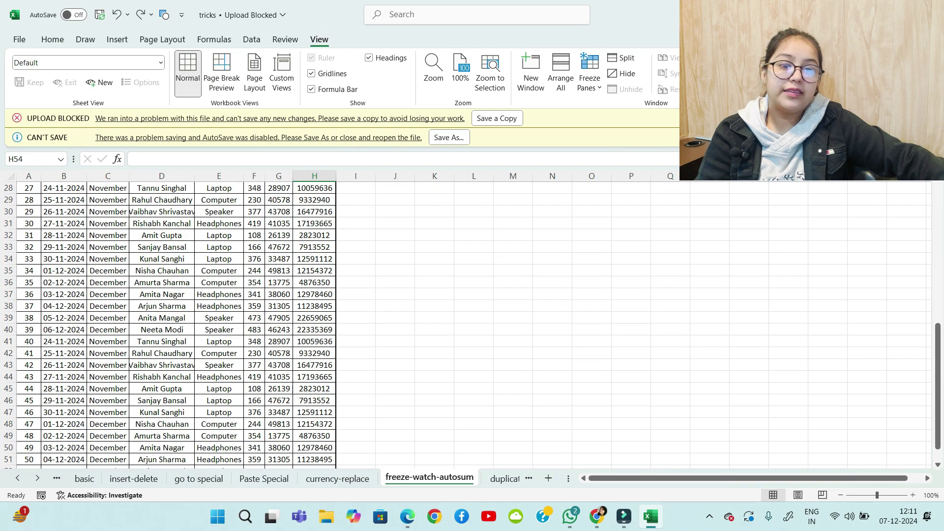
pyautogui.scroll(9, 176, 324)
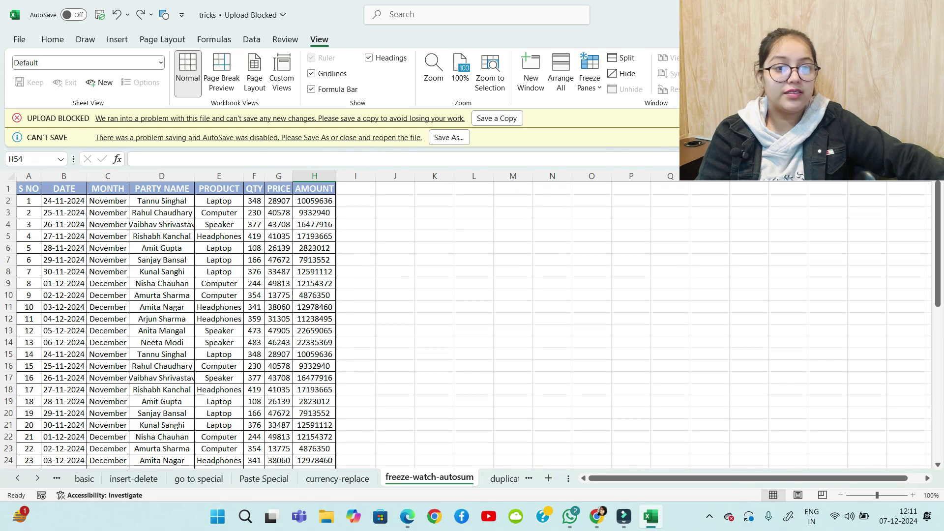
# Enter 2 in L3 and 3 in M3
pyautogui.click(474, 213)
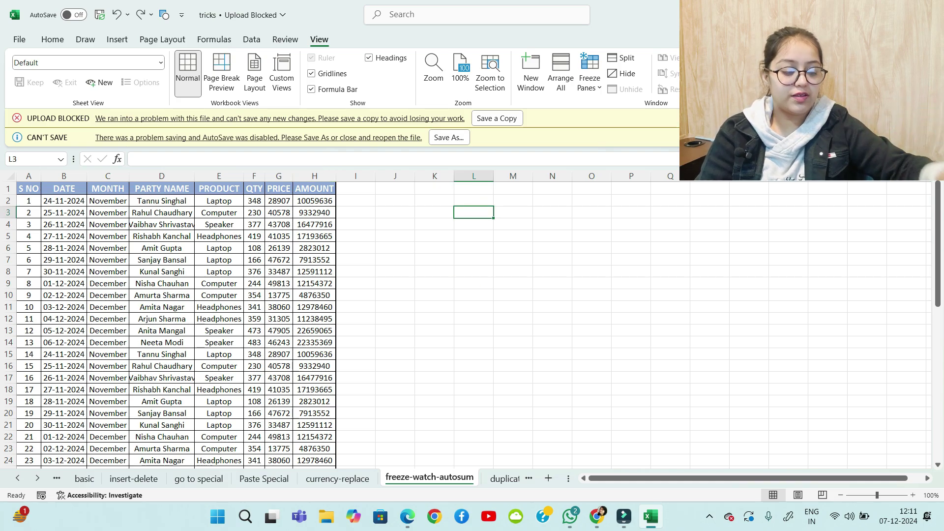
pyautogui.write('2')
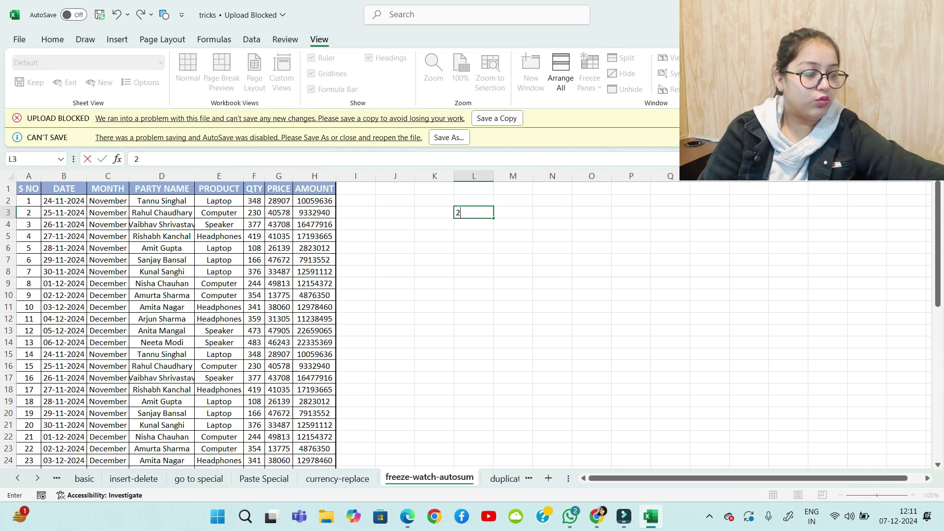
pyautogui.press('Tab')
pyautogui.write('3')
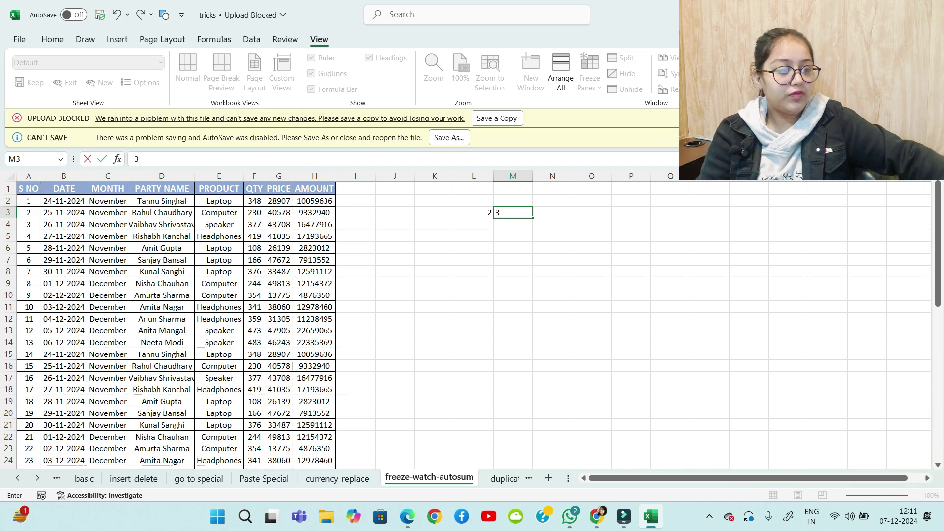
pyautogui.click(671, 225)
pyautogui.scroll(7, 466, 320)
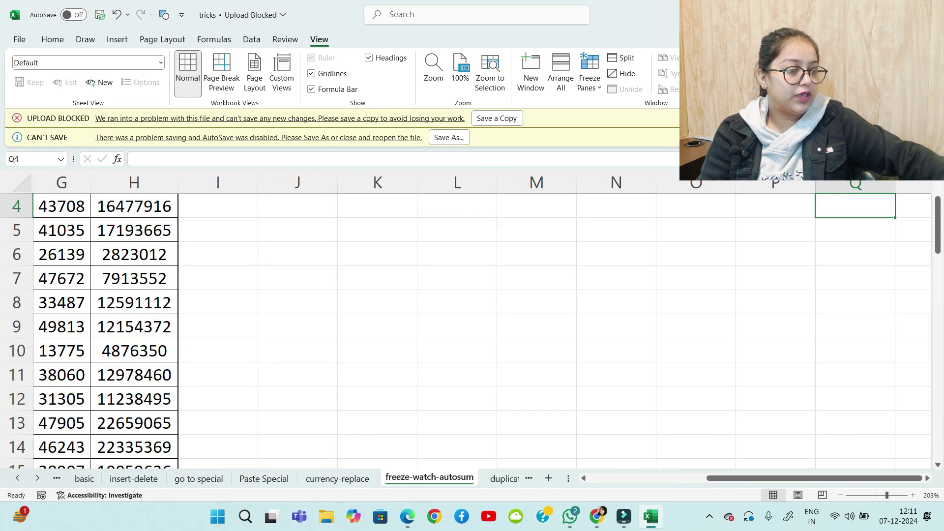
pyautogui.scroll(1, 463, 295)
pyautogui.click(458, 256)
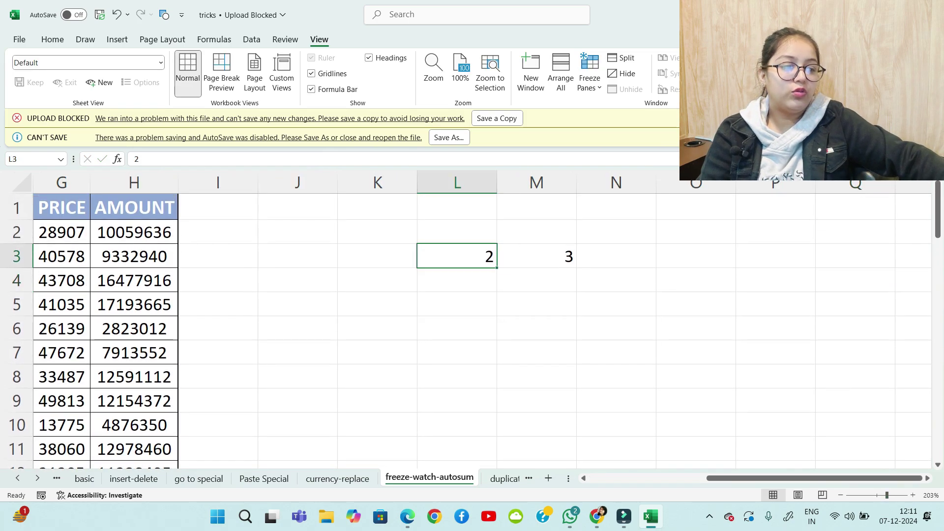
pyautogui.click(537, 256)
pyautogui.scroll(-11, 536, 295)
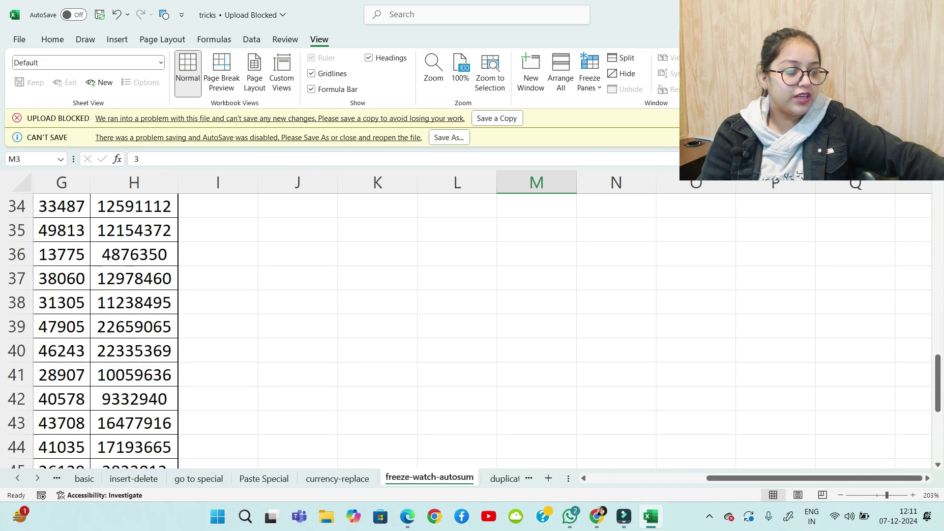
pyautogui.scroll(-6, 466, 320)
# Enter the formula =L3*M3 in cell M53
pyautogui.click(537, 230)
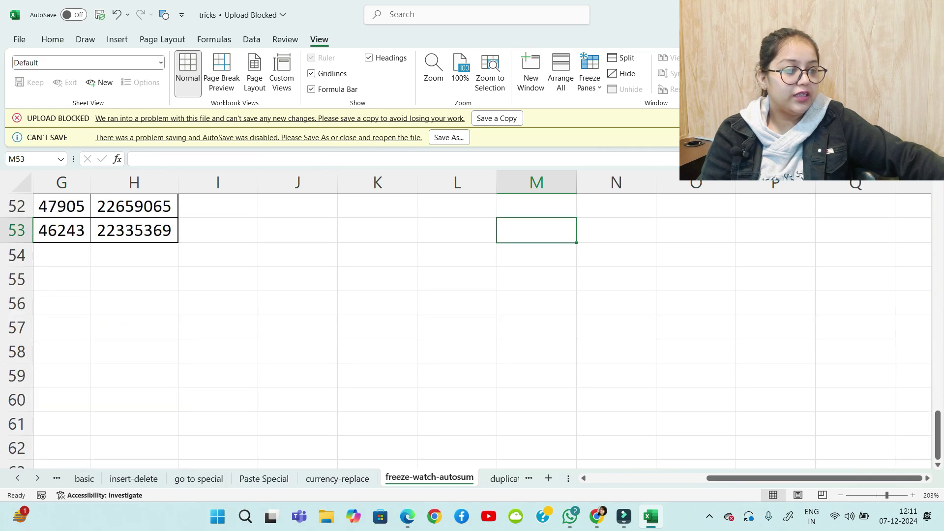
pyautogui.write('=')
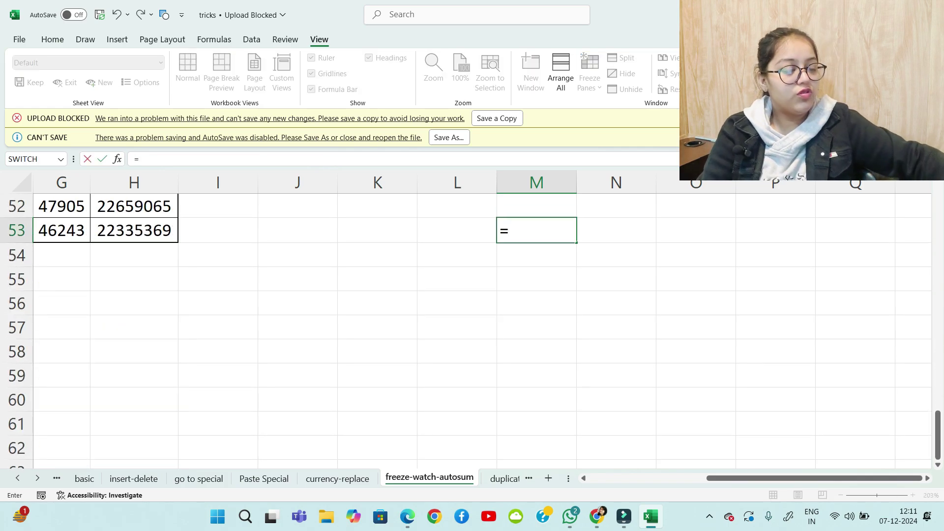
pyautogui.scroll(17, 475, 331)
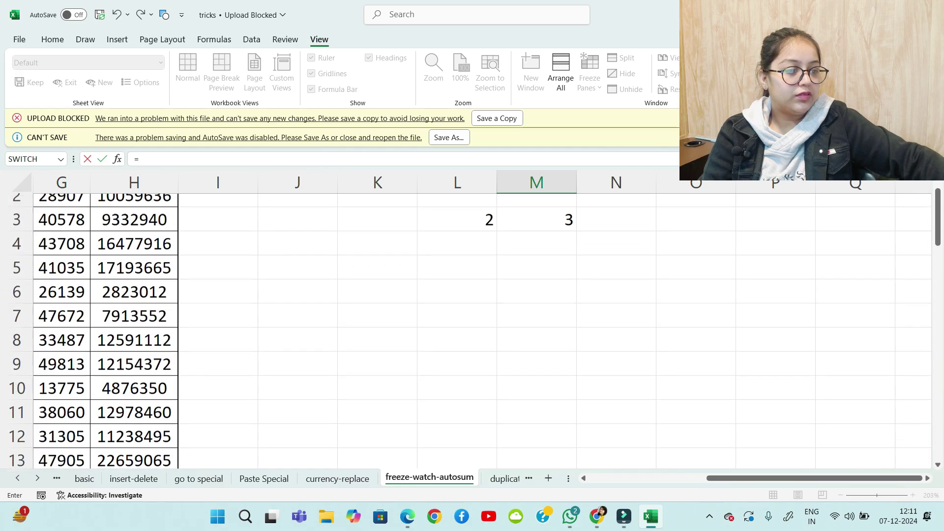
pyautogui.click(457, 256)
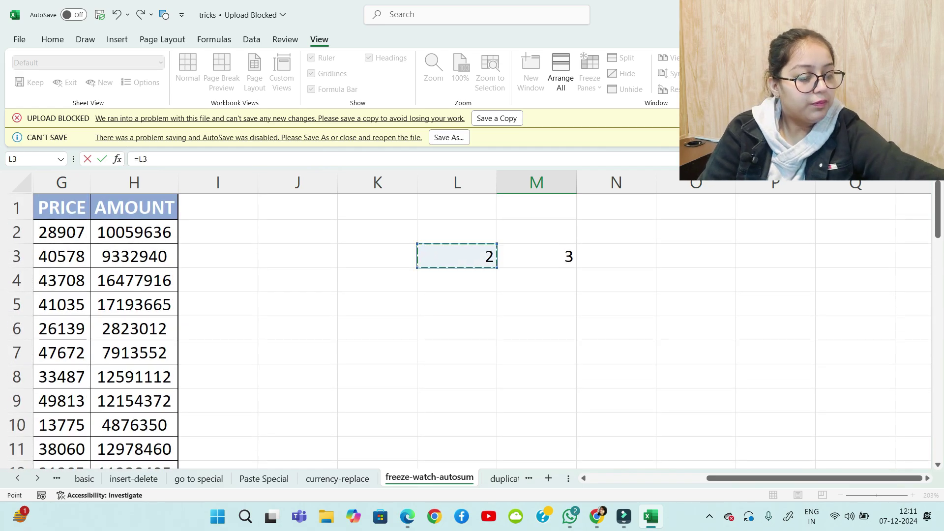
pyautogui.write('*')
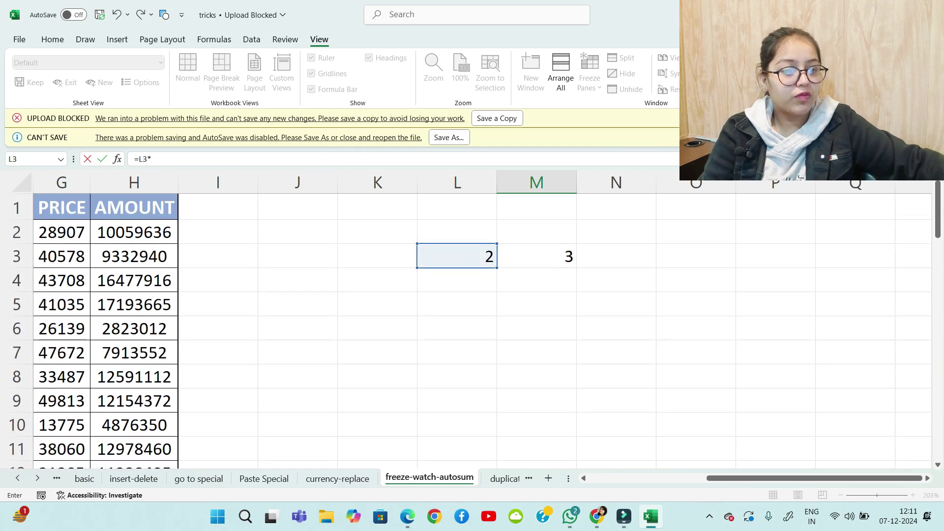
pyautogui.press('Right')
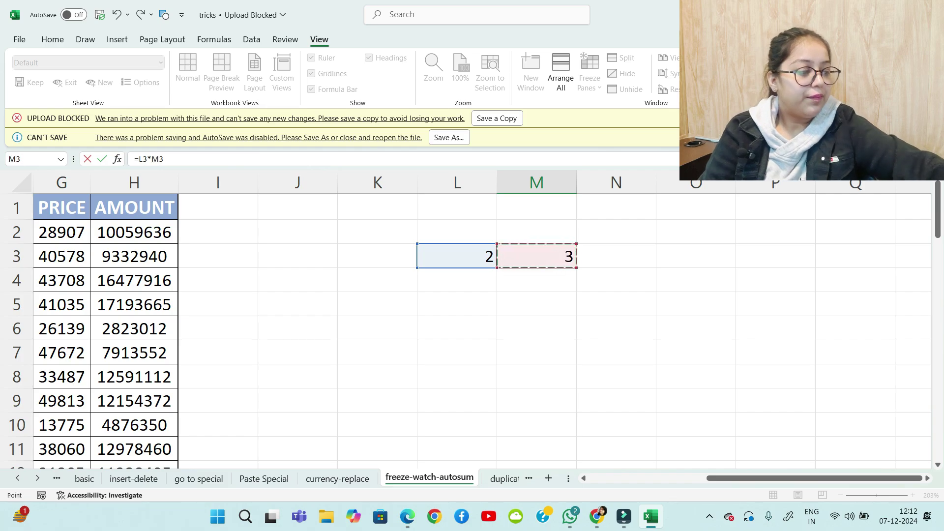
pyautogui.press('Return')
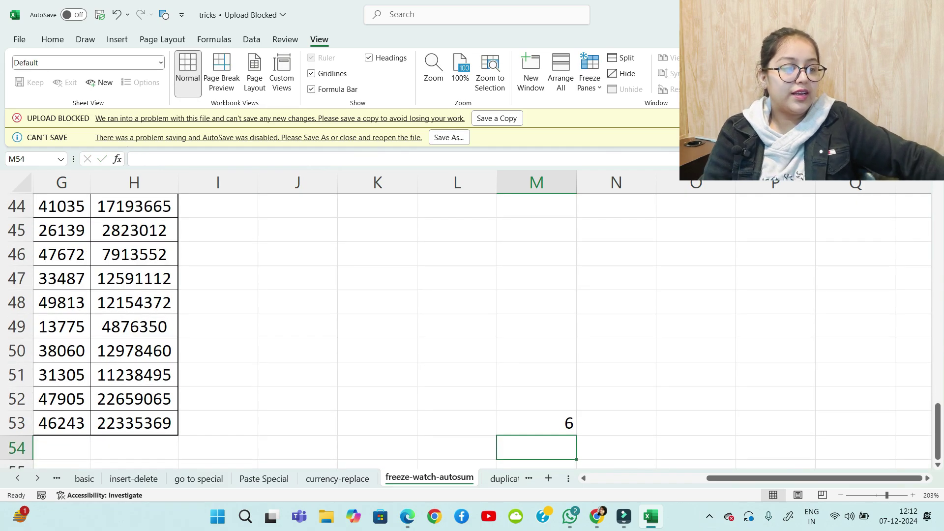
# Change L3 to 5 so M53 shows 15
pyautogui.scroll(15, 482, 331)
pyautogui.click(458, 257)
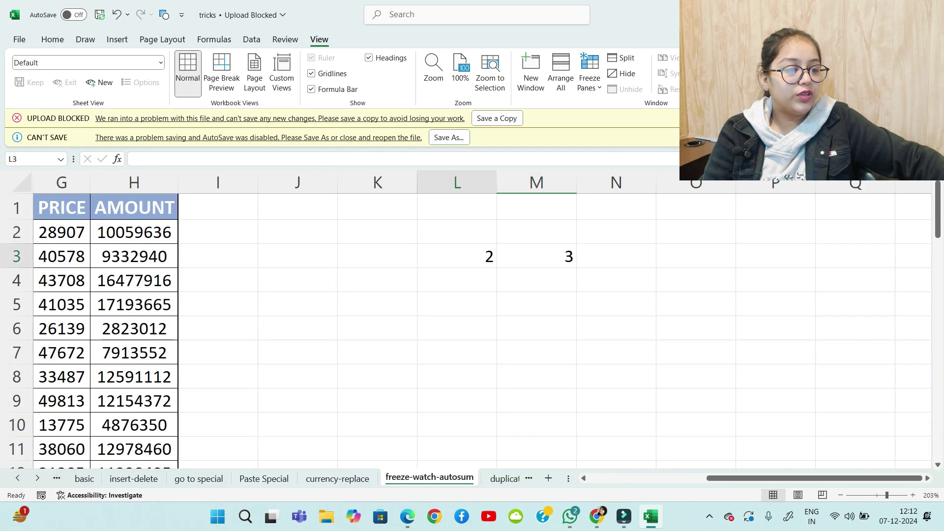
pyautogui.write('5')
pyautogui.press('Return')
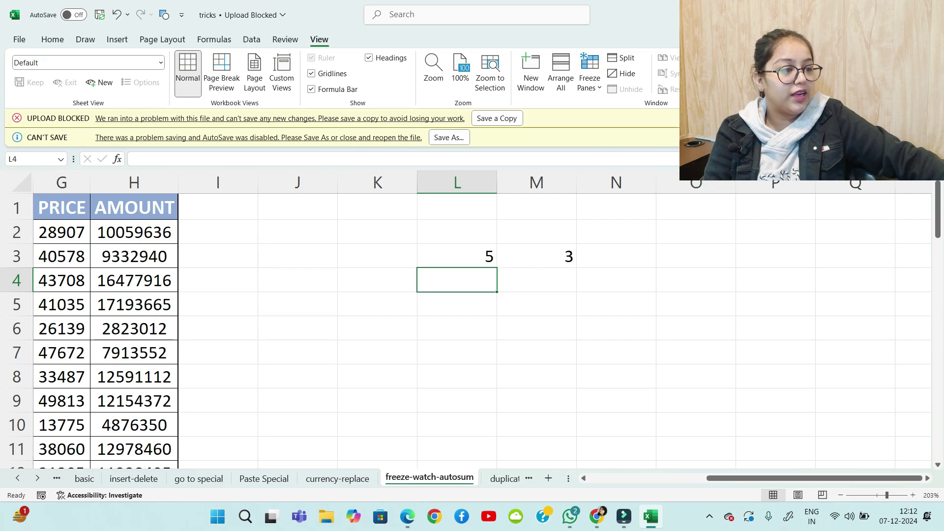
pyautogui.scroll(-16, 472, 330)
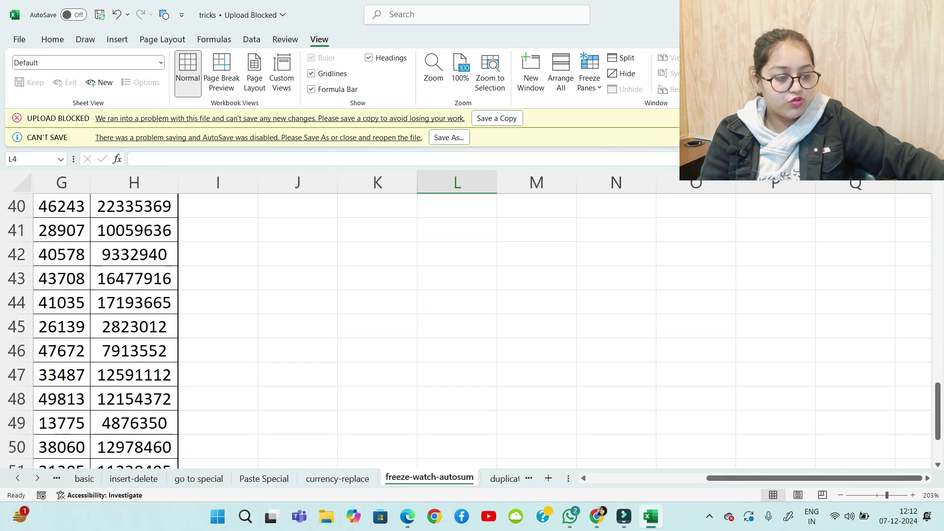
pyautogui.scroll(2, 469, 329)
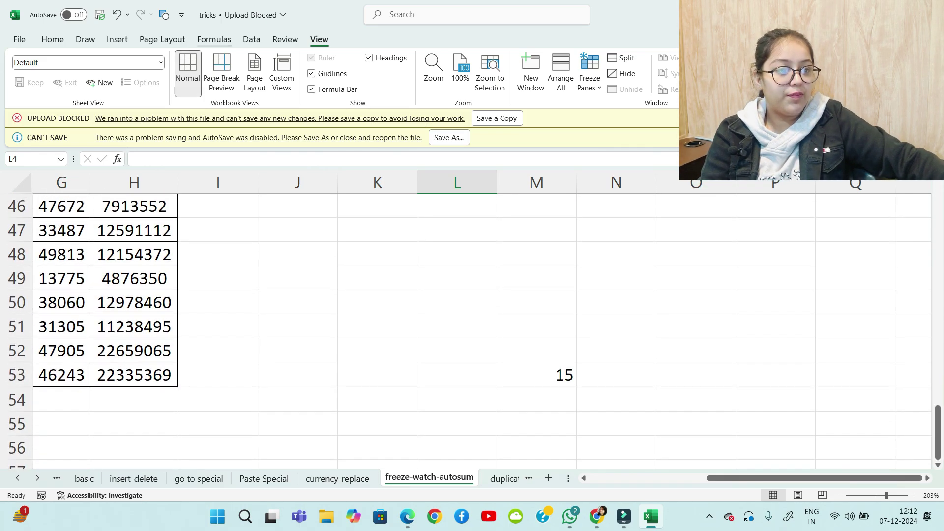
pyautogui.click(285, 40)
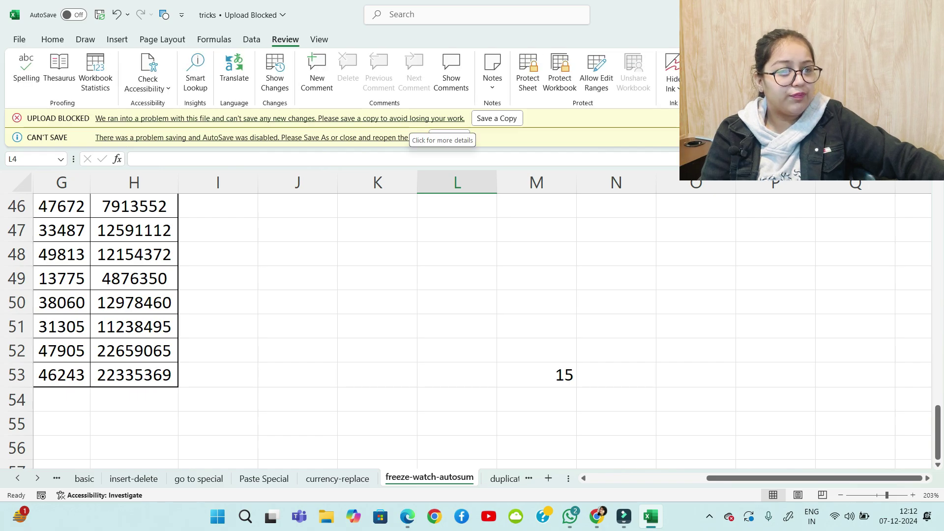
pyautogui.click(214, 40)
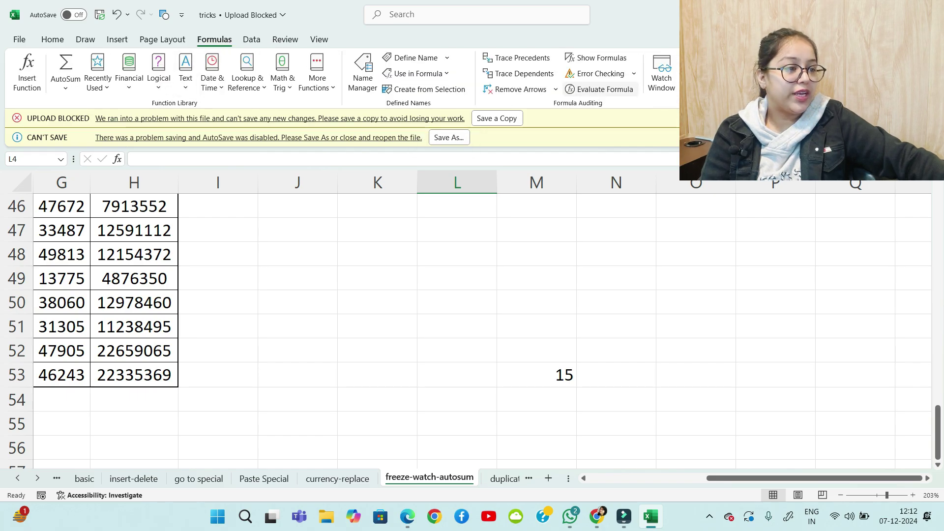
# Dock the Watch Window and add a watch on M53, showing 15 and =L3*M3
pyautogui.click(662, 74)
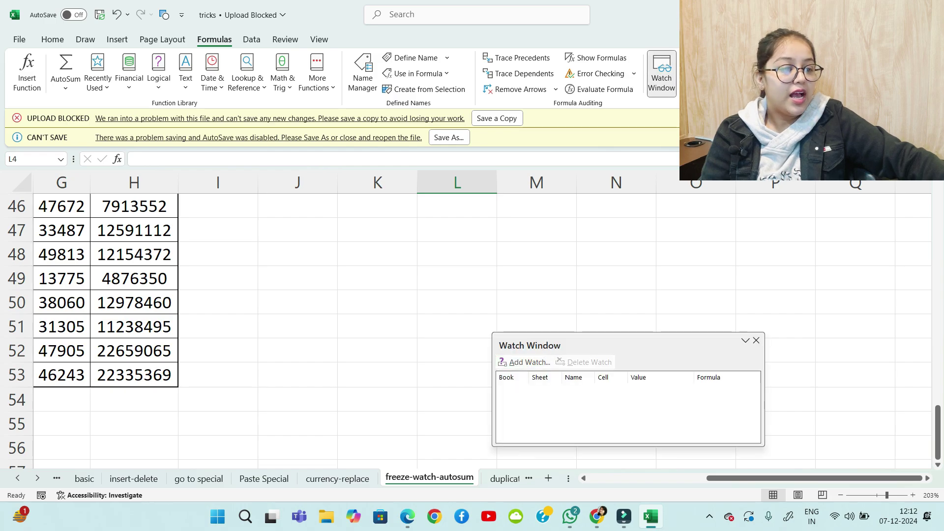
pyautogui.moveTo(541, 346); pyautogui.dragTo(168, 142)
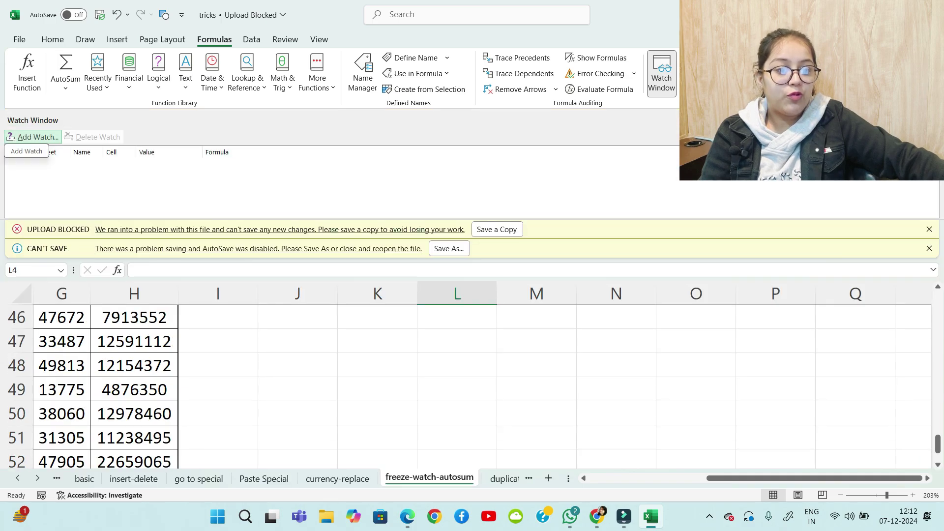
pyautogui.click(34, 137)
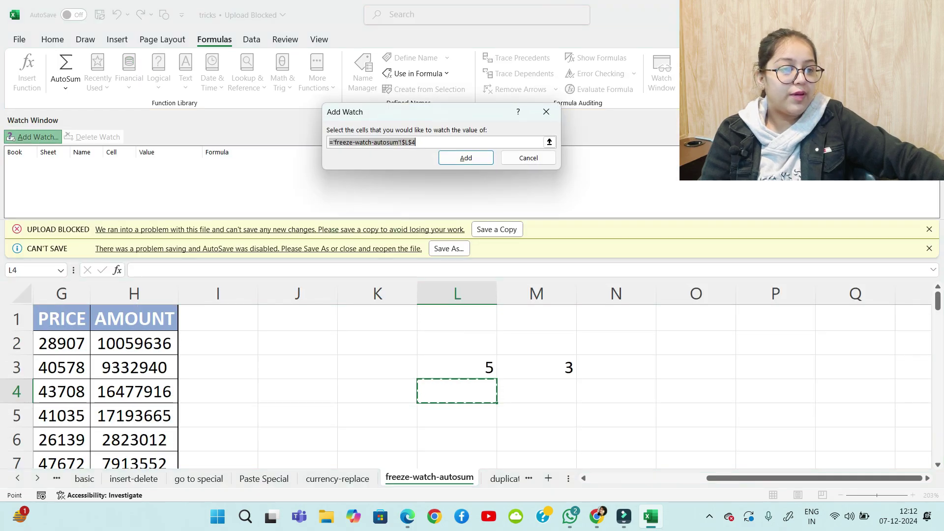
pyautogui.scroll(-2, 482, 386)
pyautogui.moveTo(427, 143); pyautogui.dragTo(329, 142)
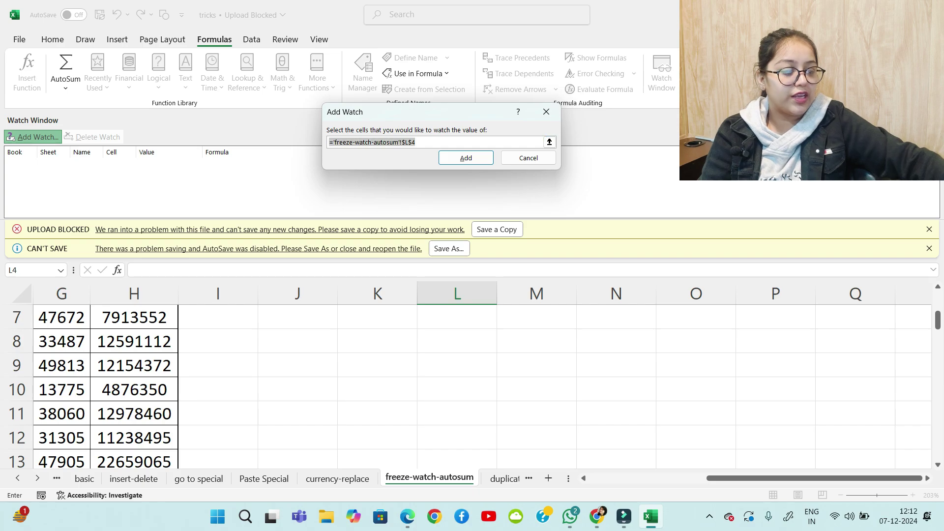
pyautogui.press('BackSpace')
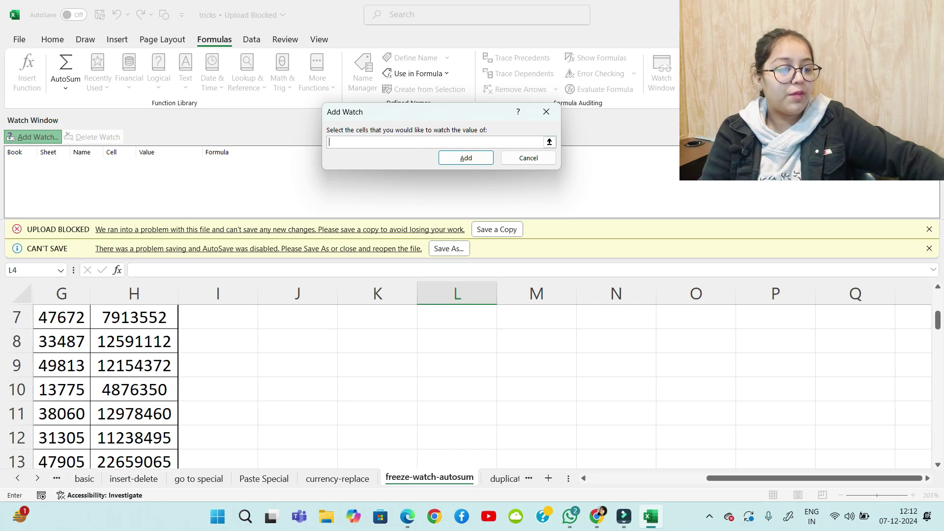
pyautogui.scroll(-16, 482, 386)
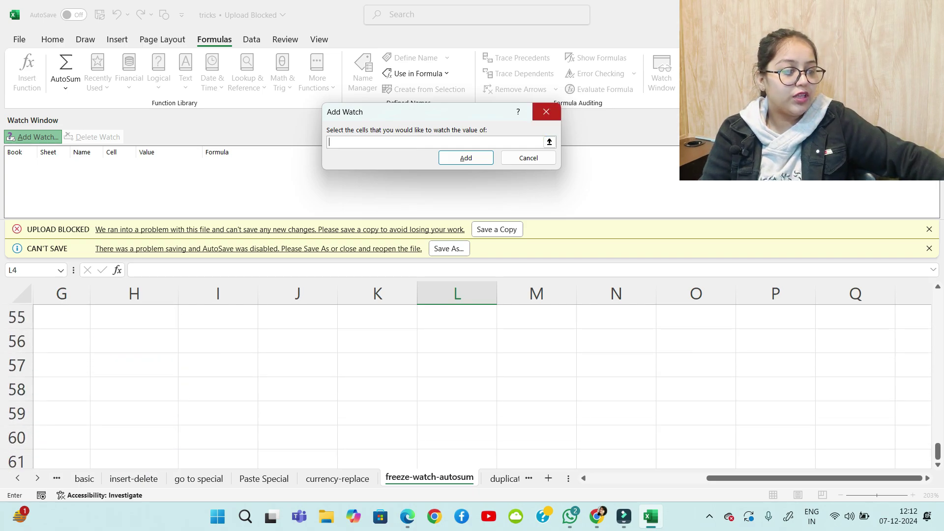
pyautogui.scroll(2, 483, 386)
pyautogui.click(536, 414)
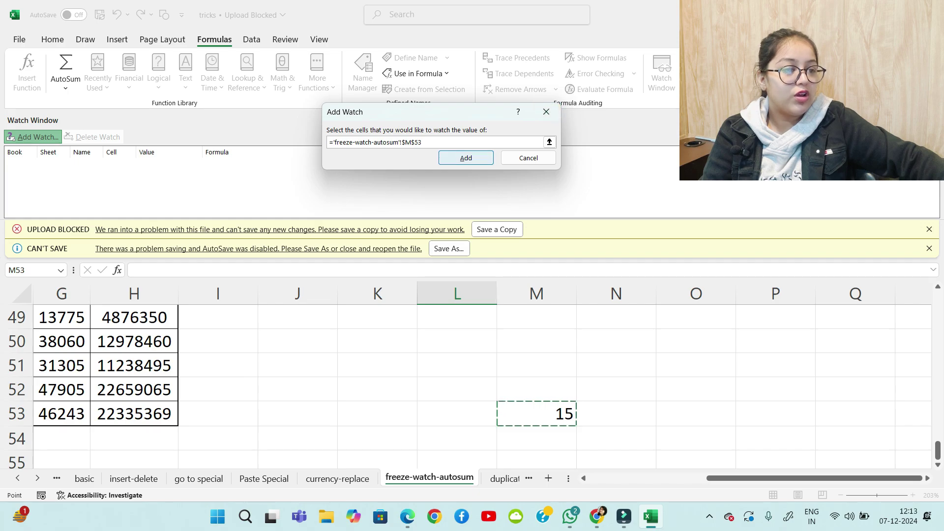
pyautogui.press('Return')
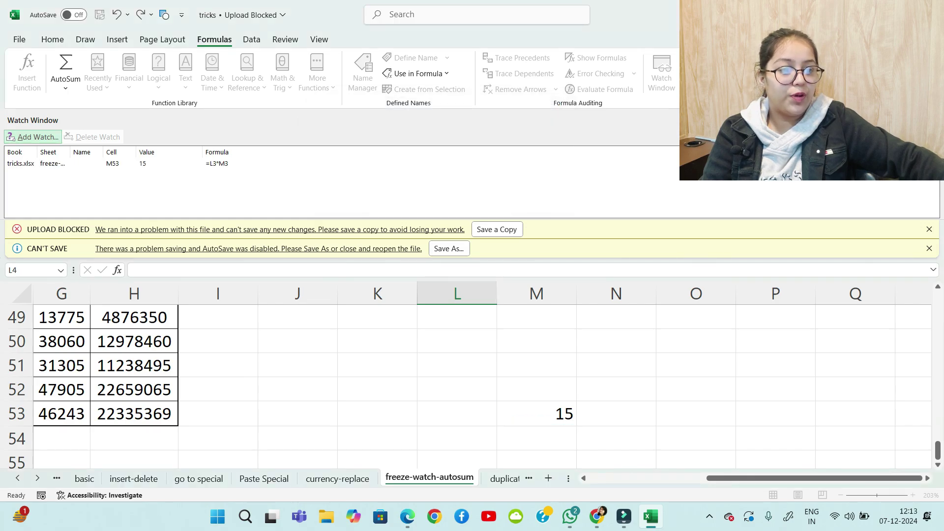
pyautogui.scroll(16, 482, 386)
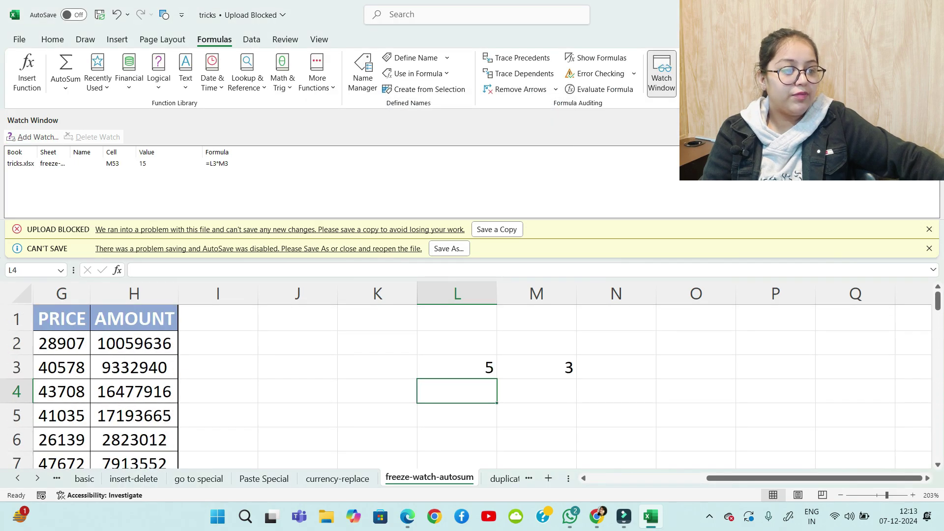
# Enter 10 in L3 and 50 in M3, then change L3 to 200
pyautogui.click(457, 367)
pyautogui.write('10')
pyautogui.press('Tab')
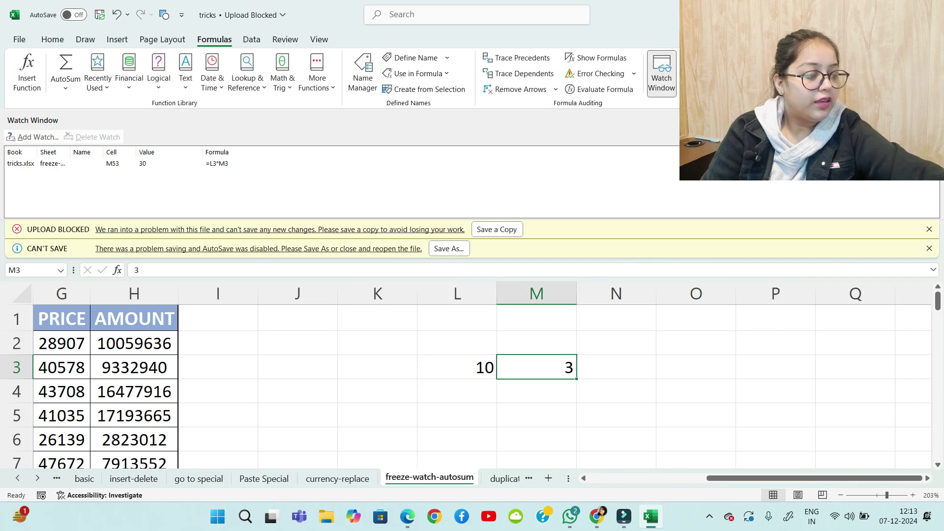
pyautogui.write('50')
pyautogui.press('Return')
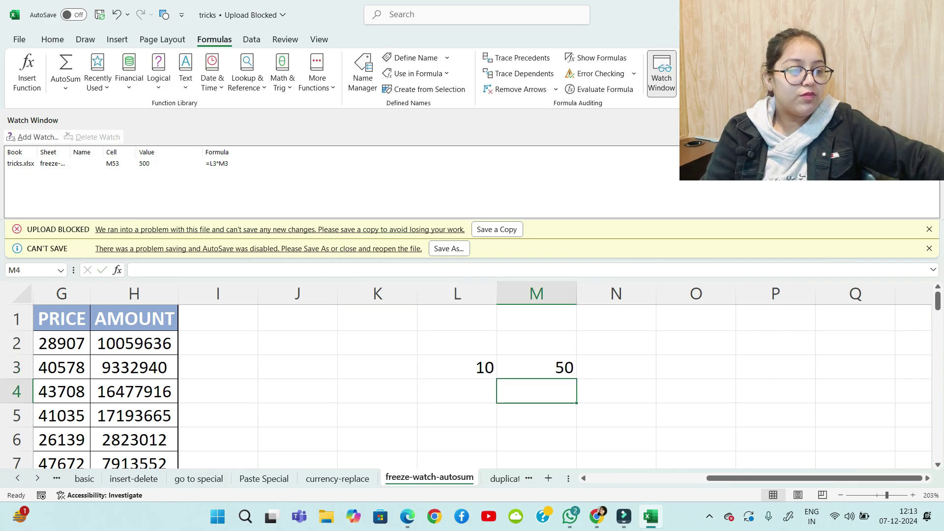
pyautogui.click(457, 368)
pyautogui.write('200')
pyautogui.press('Return')
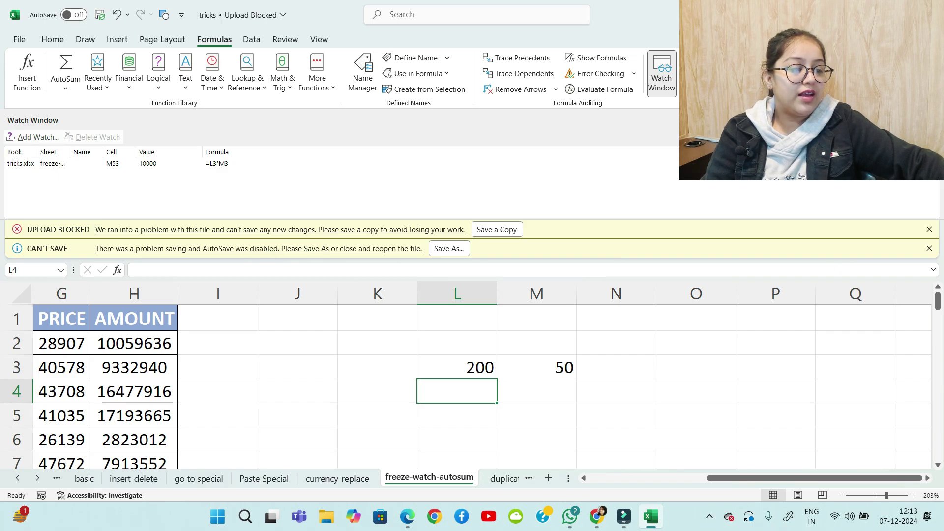
# Select M53 to confirm its watched result now reads 10000
pyautogui.scroll(-20, 472, 384)
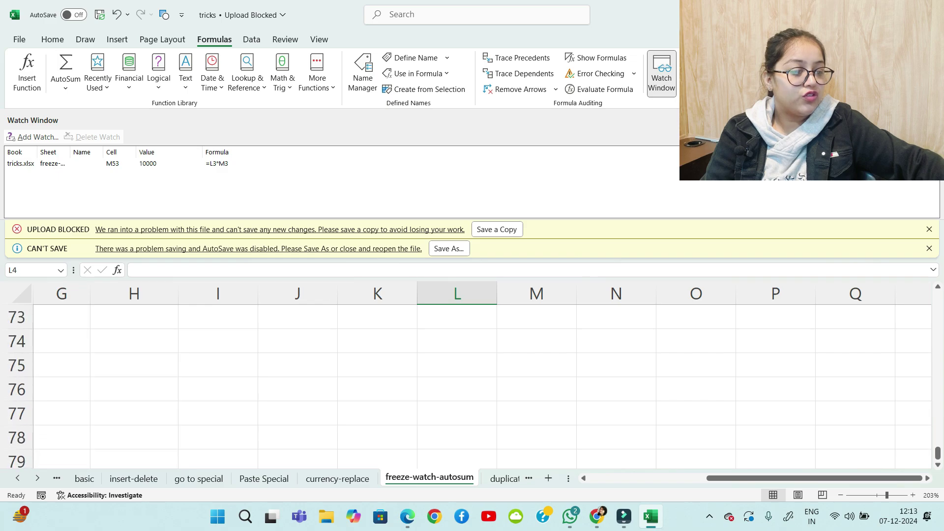
pyautogui.scroll(-20, 473, 384)
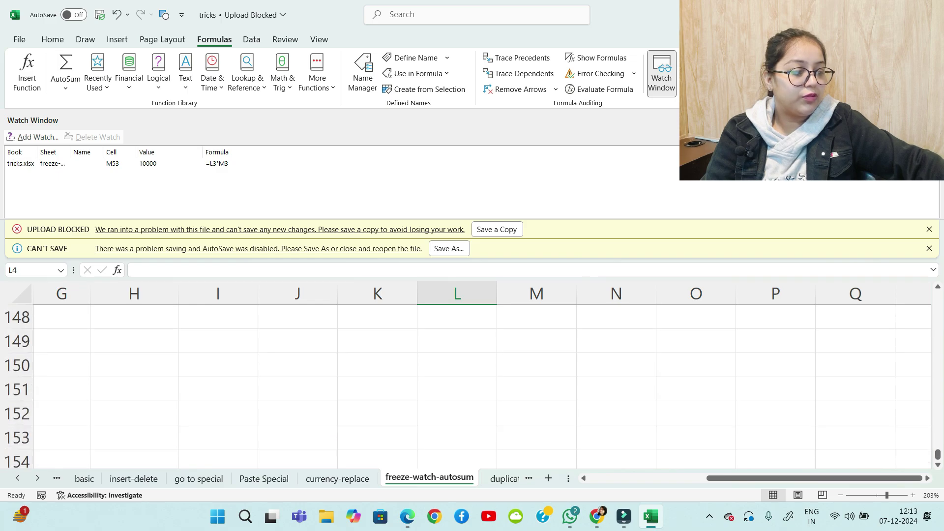
pyautogui.keyDown('ctrl'); pyautogui.scroll(-5, 473, 373); pyautogui.keyUp('ctrl')
pyautogui.scroll(17, 472, 374)
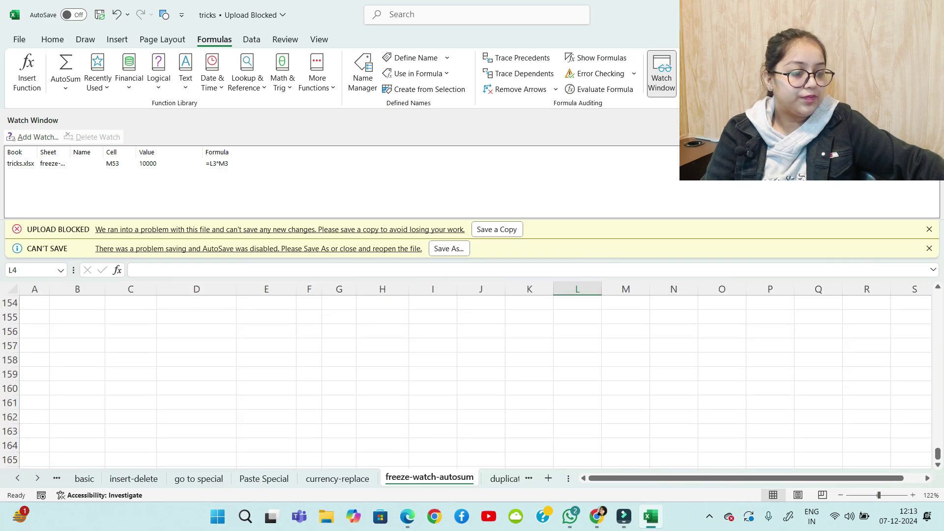
pyautogui.scroll(17, 472, 382)
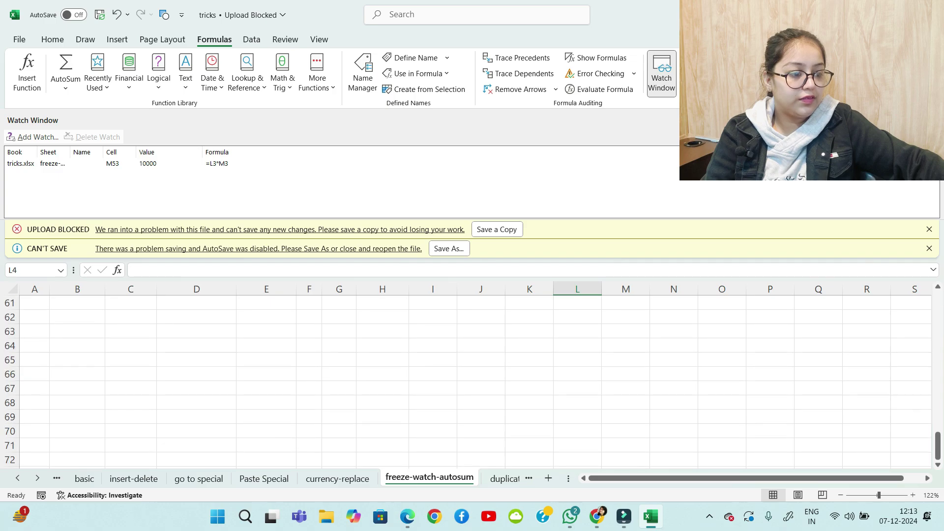
pyautogui.scroll(-1, 472, 381)
pyautogui.click(626, 360)
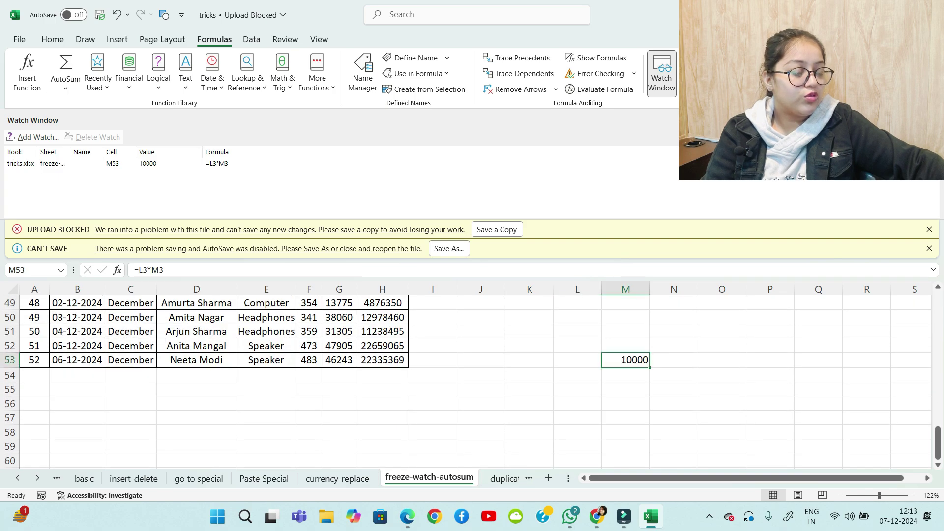
pyautogui.scroll(1, 625, 360)
# Enter 5000 in O47 and the formula =M53+O47 in S48
pyautogui.click(722, 318)
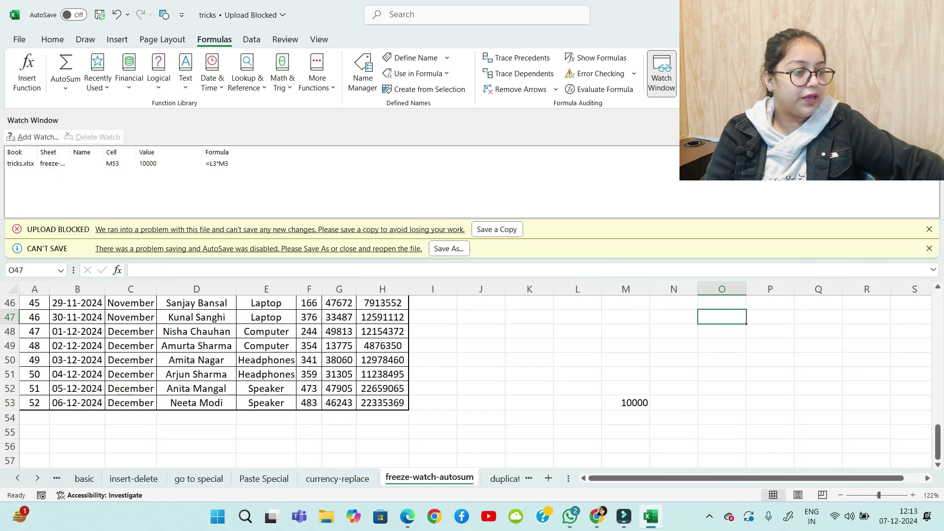
pyautogui.write('5000')
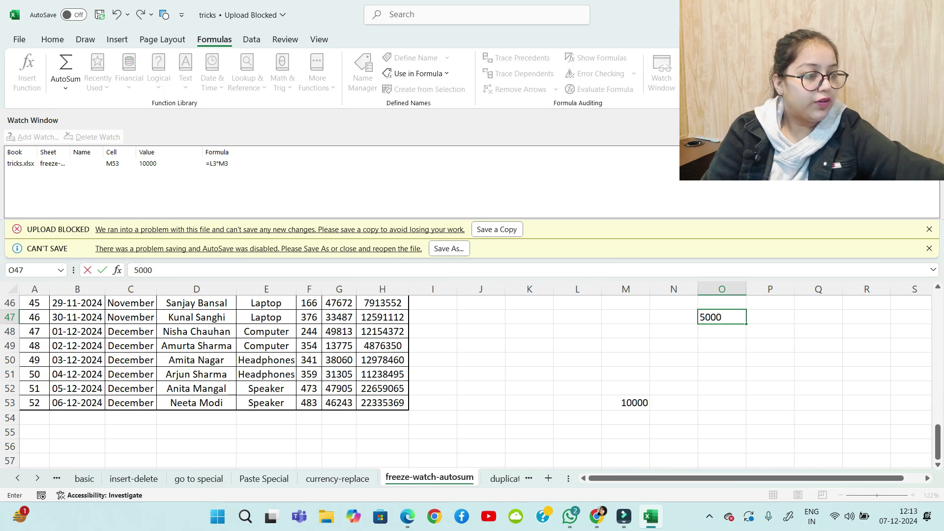
pyautogui.press('Return')
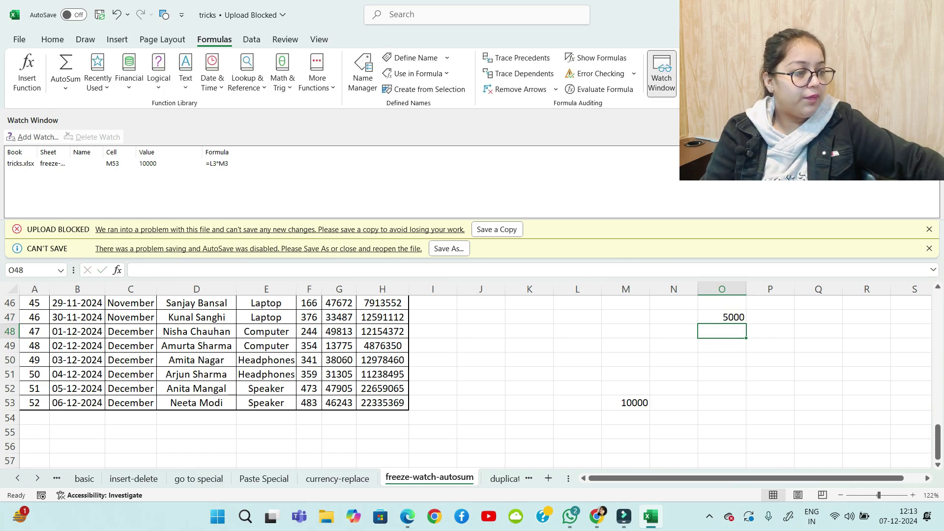
pyautogui.click(911, 331)
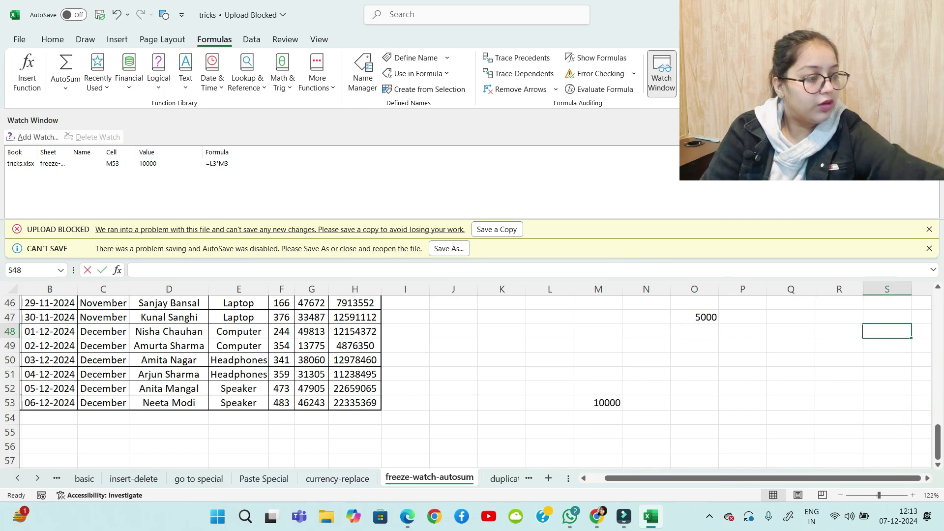
pyautogui.write('=')
pyautogui.click(597, 403)
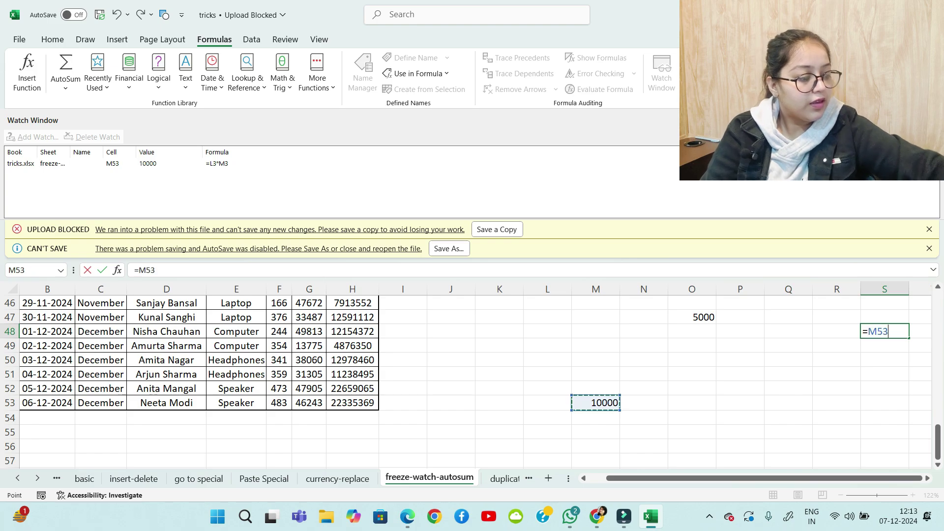
pyautogui.write('+')
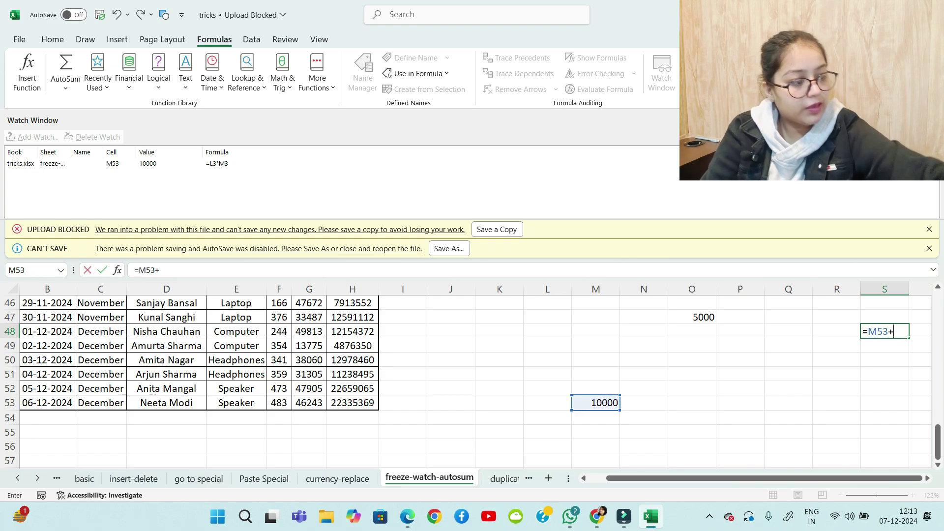
pyautogui.click(694, 317)
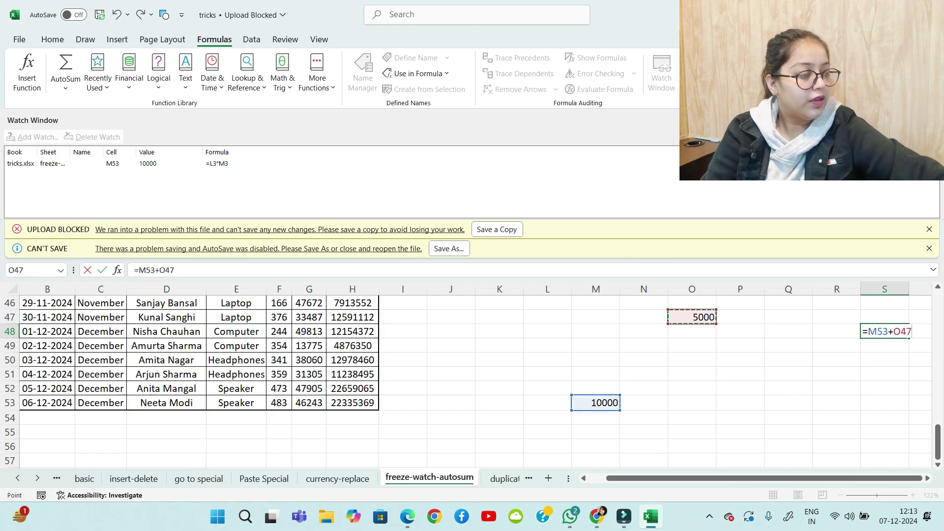
pyautogui.press('Return')
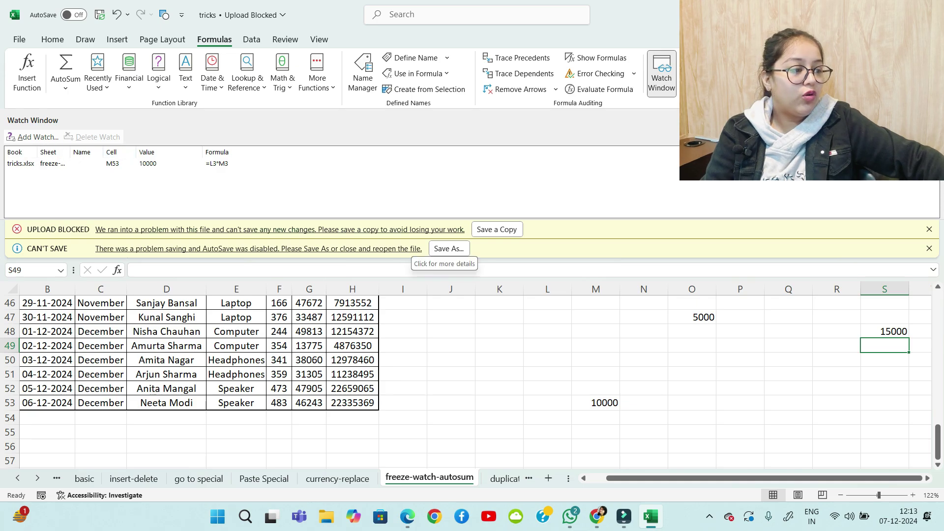
# Change L3 to 5000 and select S48, which now shows 255000
pyautogui.scroll(8, 472, 381)
pyautogui.scroll(7, 473, 382)
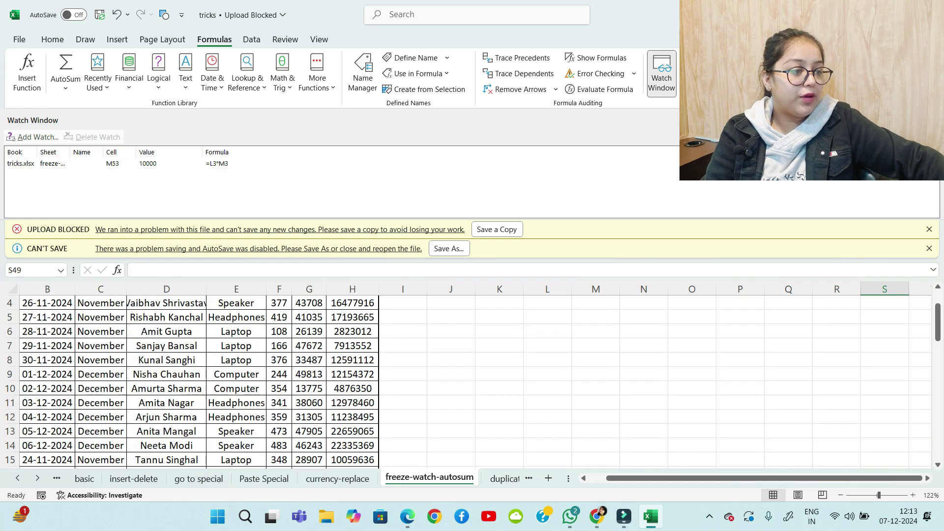
pyautogui.click(547, 333)
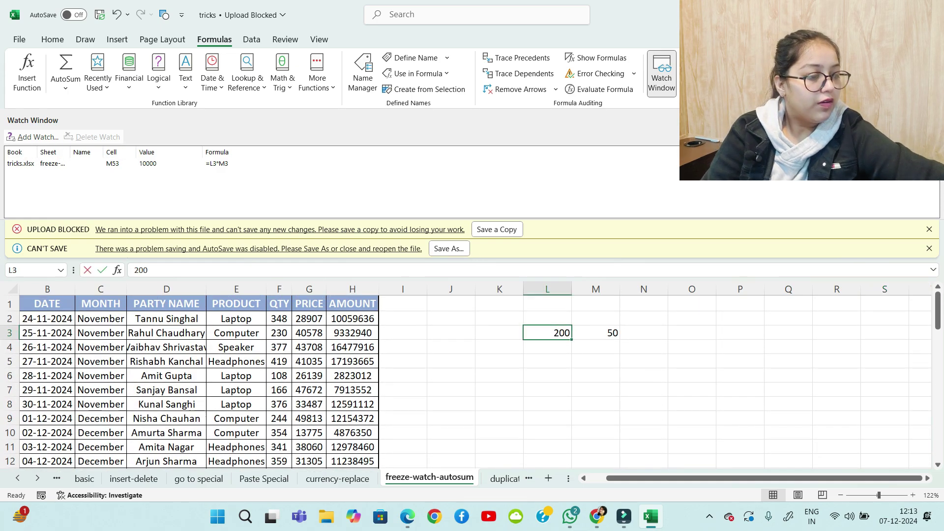
pyautogui.write('5000')
pyautogui.press('Return')
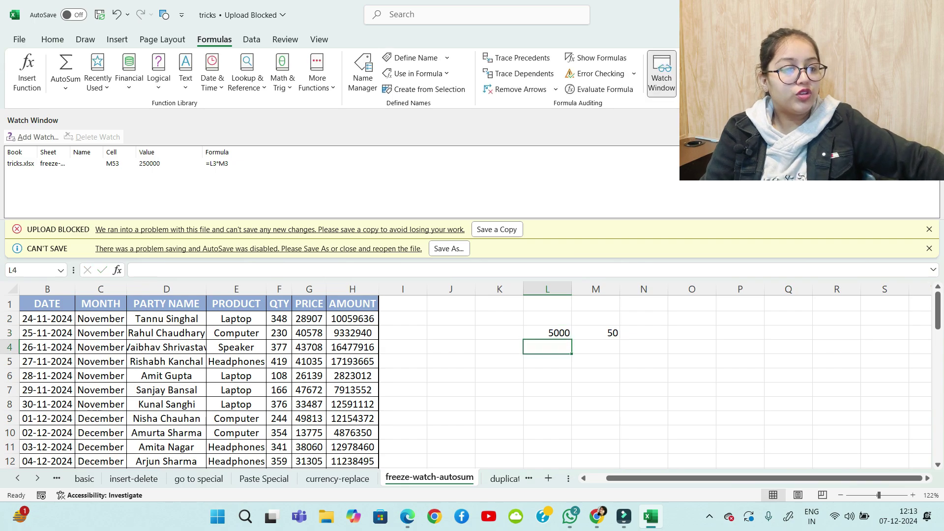
pyautogui.scroll(-16, 472, 379)
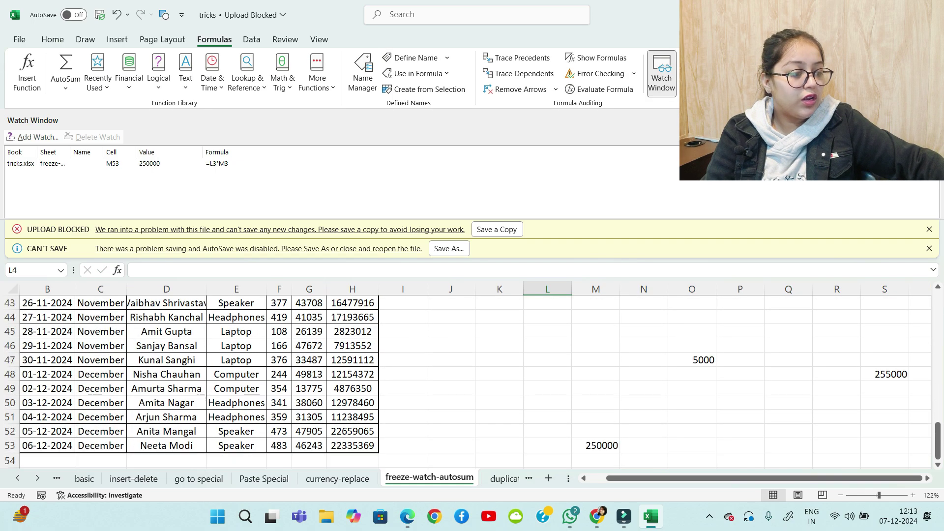
pyautogui.scroll(3, 473, 379)
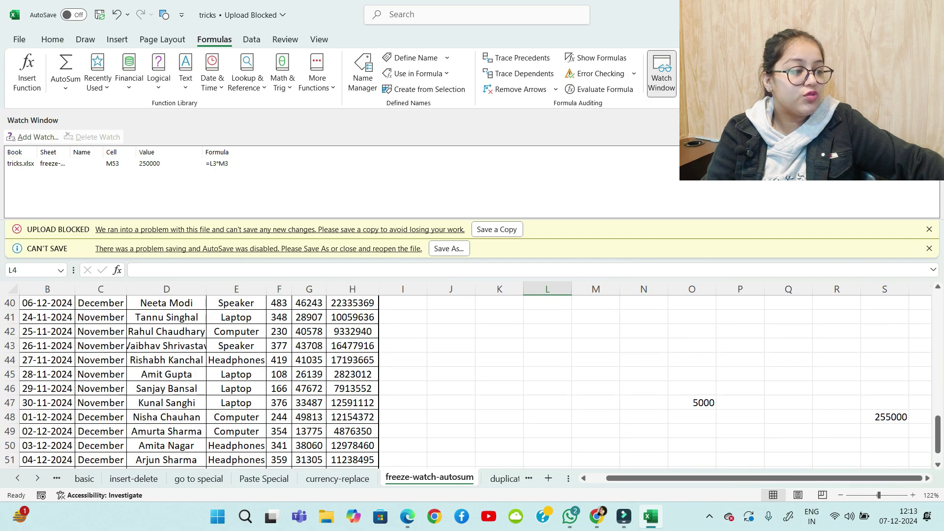
pyautogui.click(885, 417)
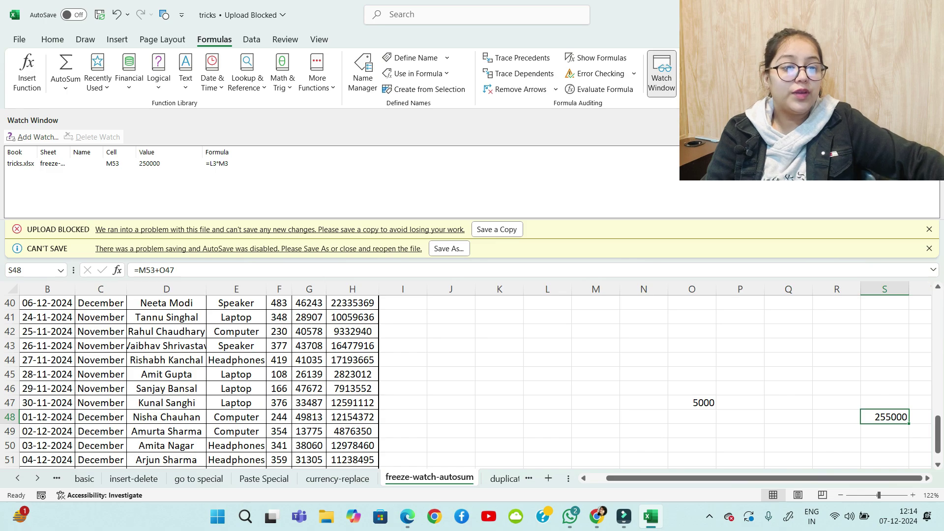
# Add cell S48 as a second watch in the Watch Window
pyautogui.click(33, 137)
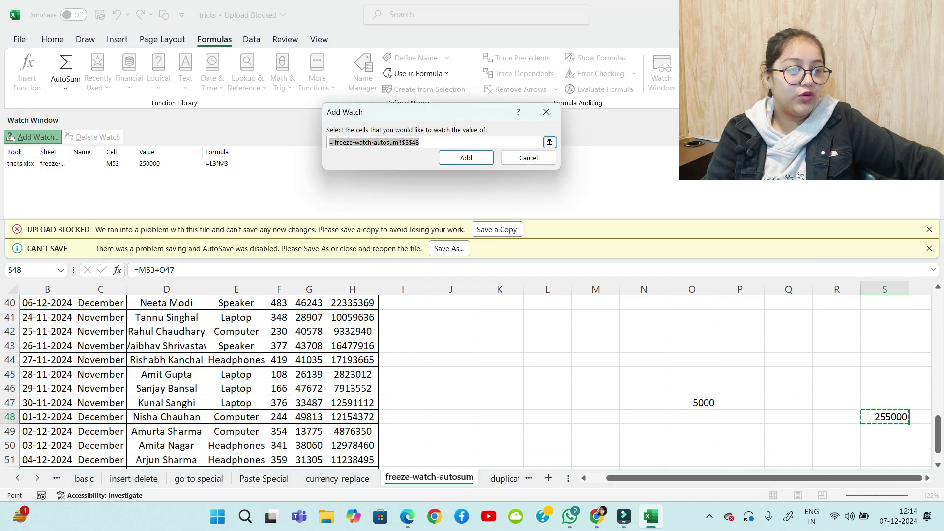
pyautogui.press('BackSpace')
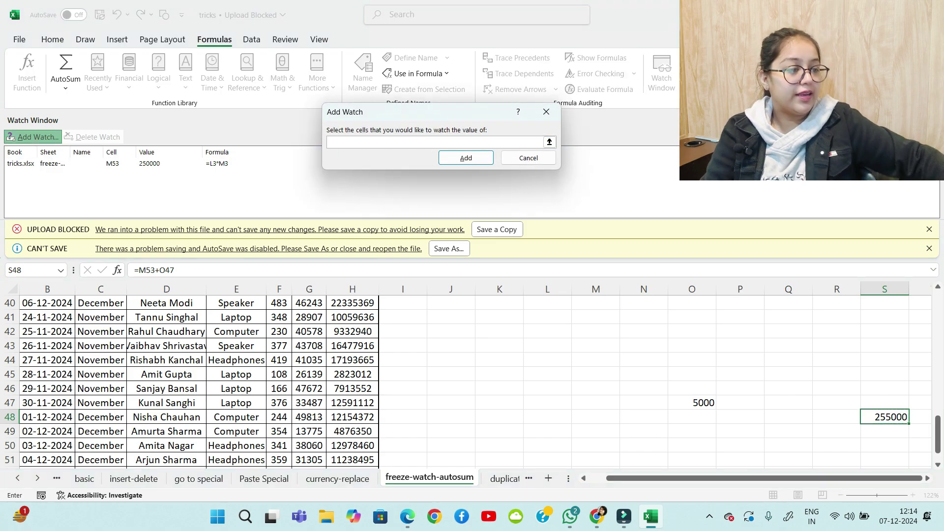
pyautogui.click(885, 417)
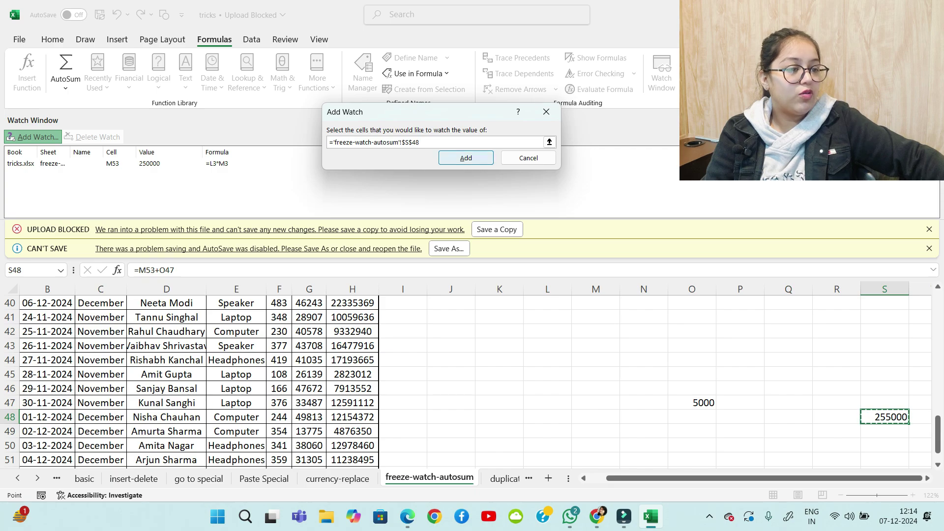
pyautogui.click(466, 157)
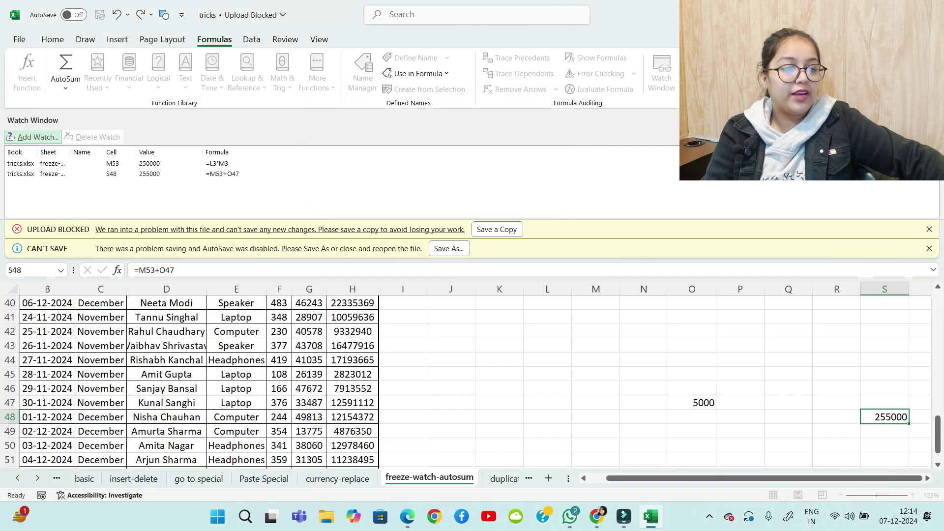
# Enter 56985451 in O47 and change L3 to 5
pyautogui.click(692, 402)
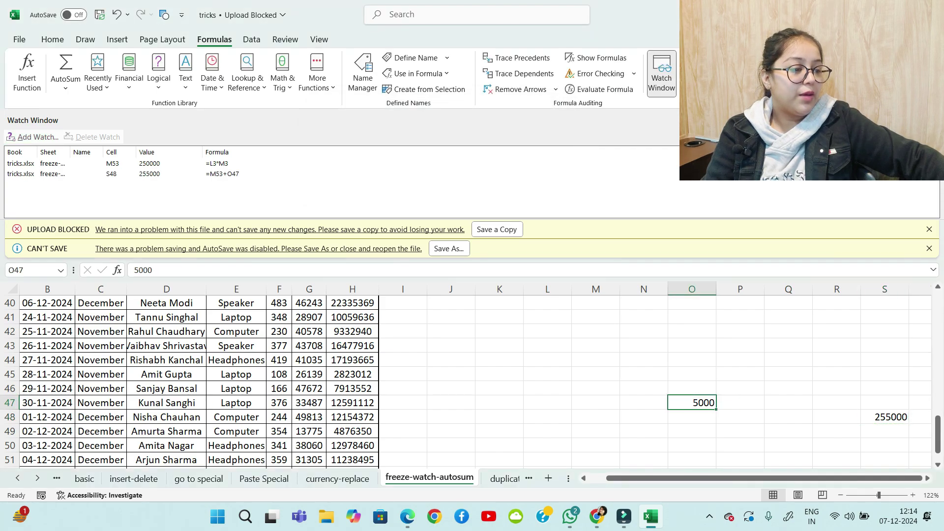
pyautogui.write('56985451')
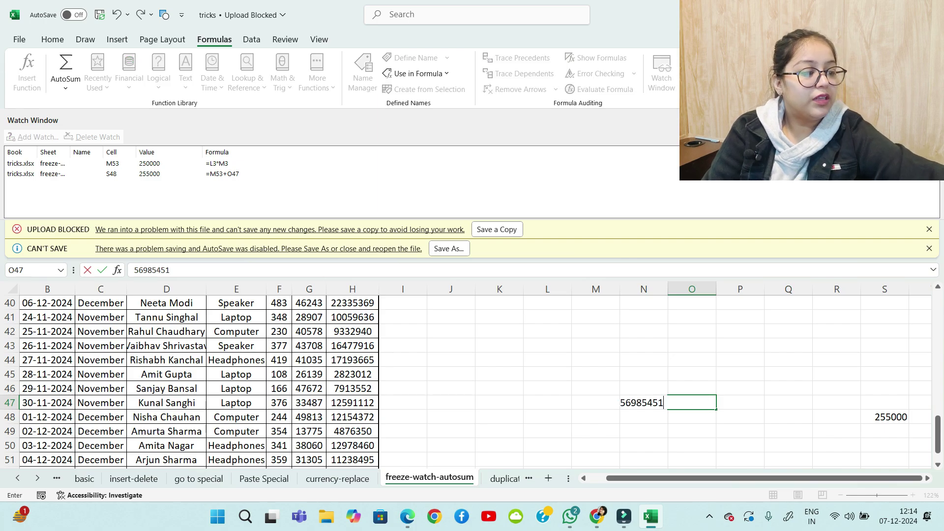
pyautogui.press('Return')
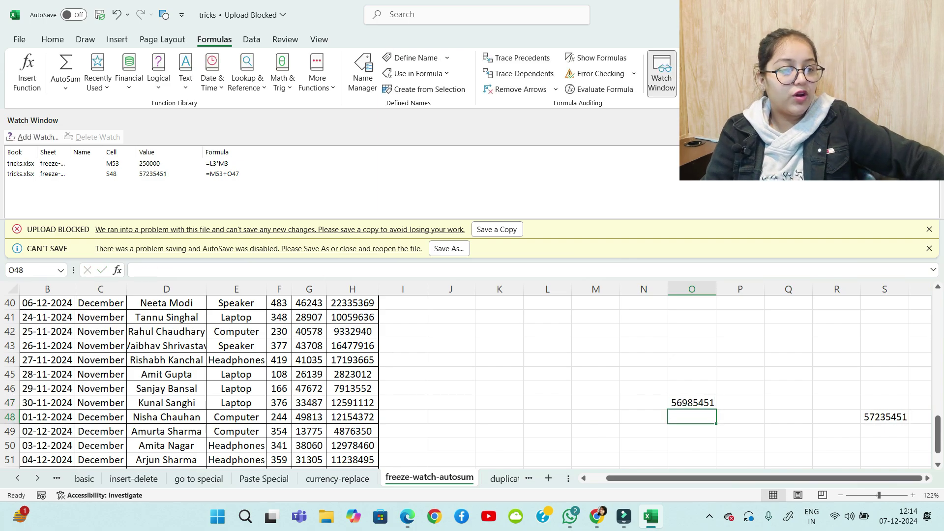
pyautogui.scroll(13, 590, 374)
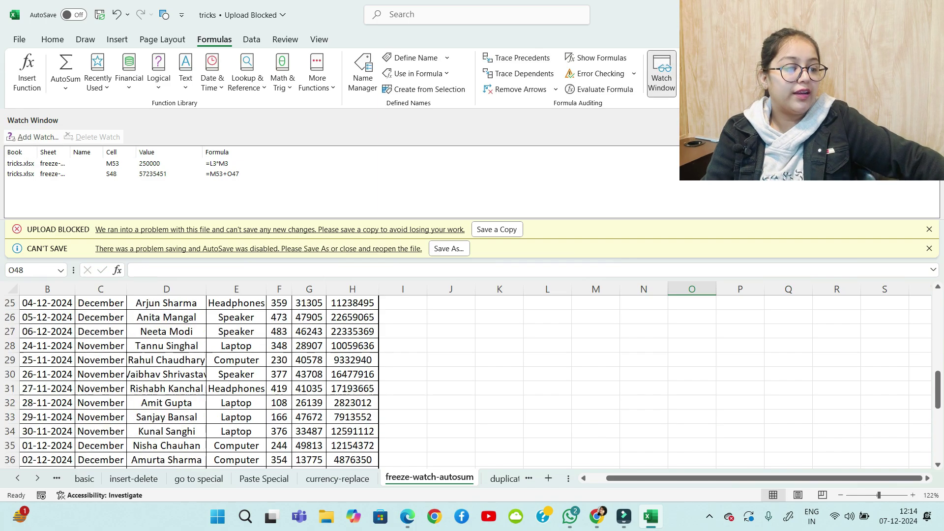
pyautogui.click(595, 333)
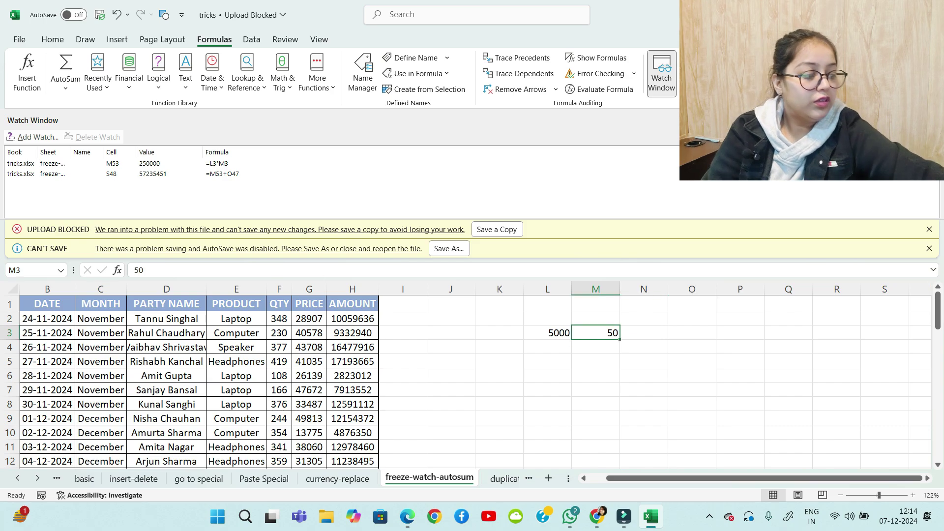
pyautogui.click(548, 333)
pyautogui.write('5')
pyautogui.press('Return')
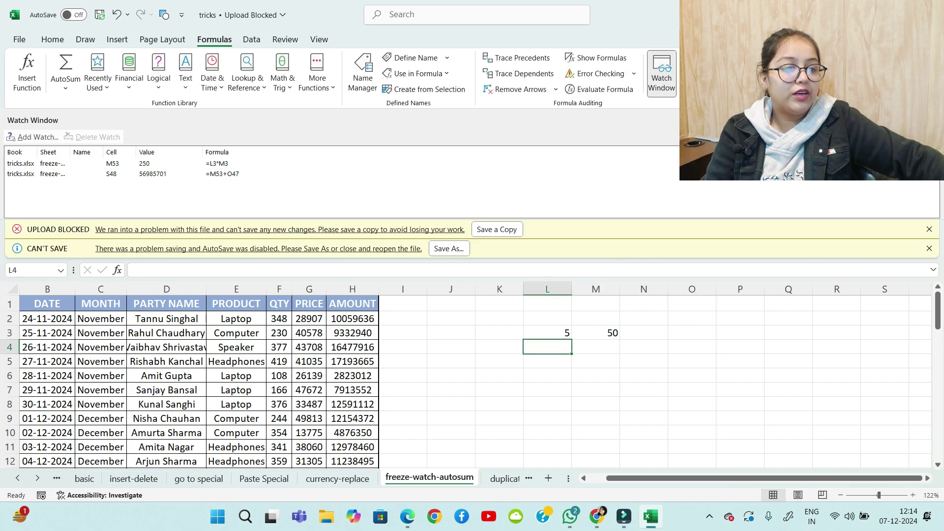
# Set O47 to 50 so the watched S48 reads 300
pyautogui.scroll(-15, 473, 379)
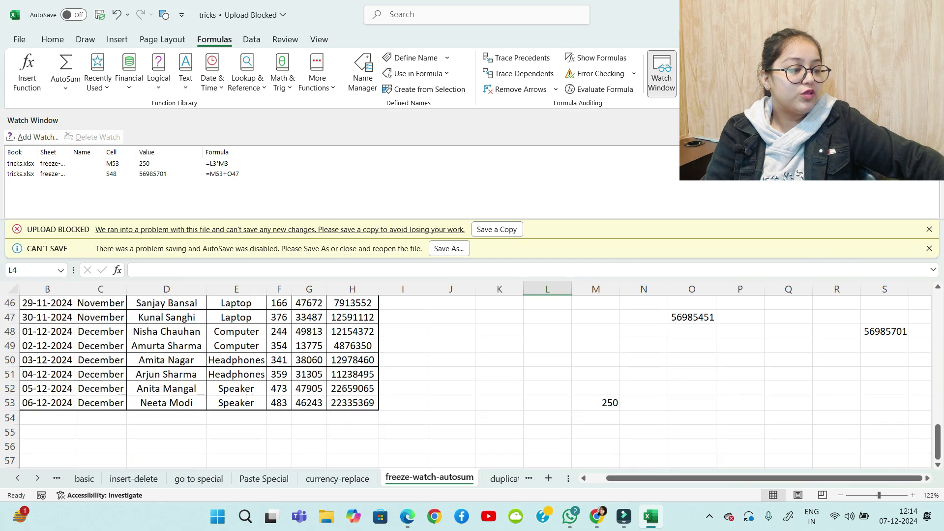
pyautogui.click(692, 317)
pyautogui.write('50')
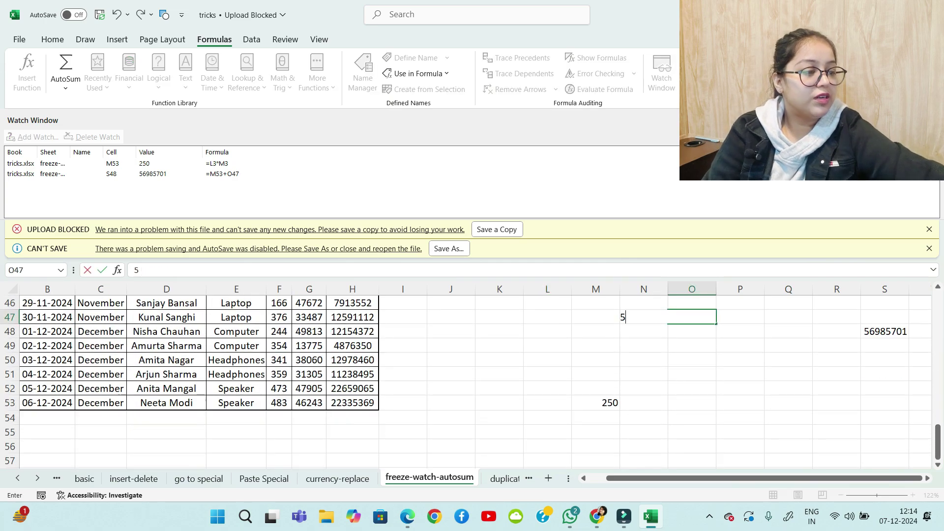
pyautogui.press('Return')
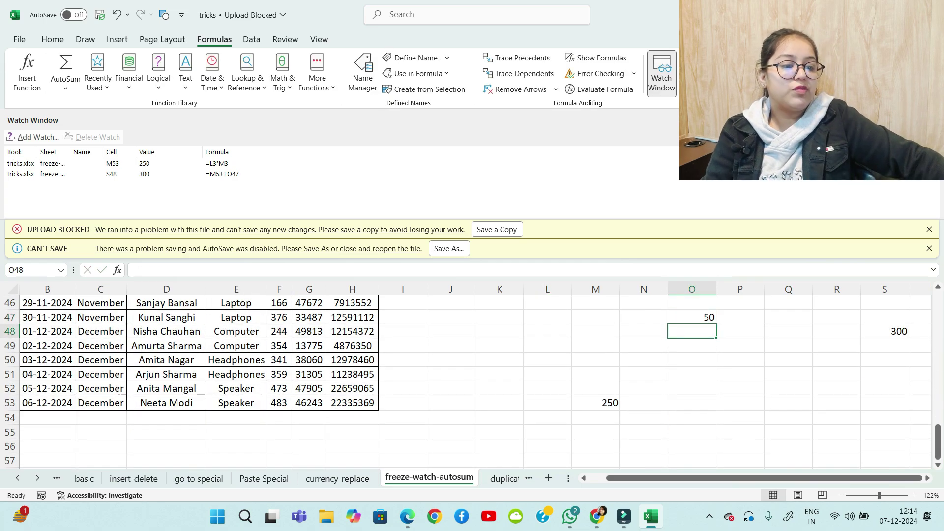
pyautogui.scroll(15, 473, 379)
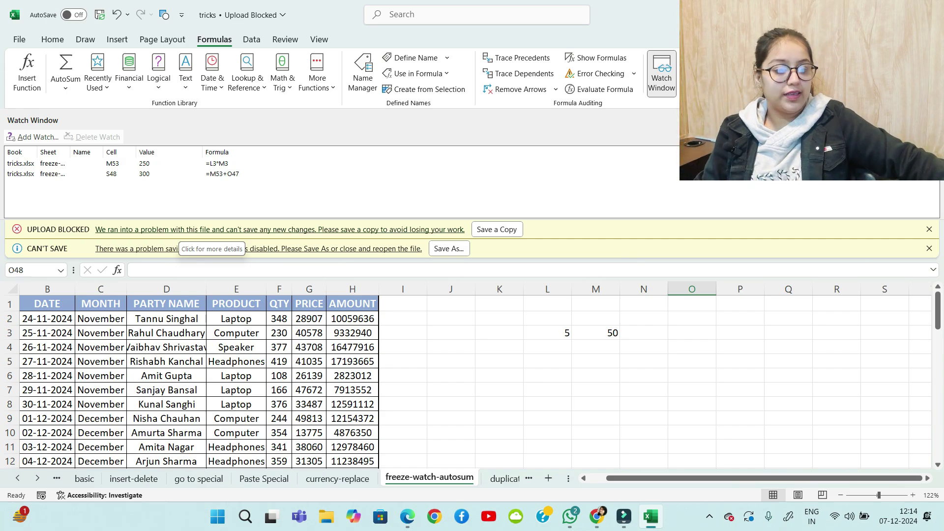
pyautogui.scroll(-5, 221, 379)
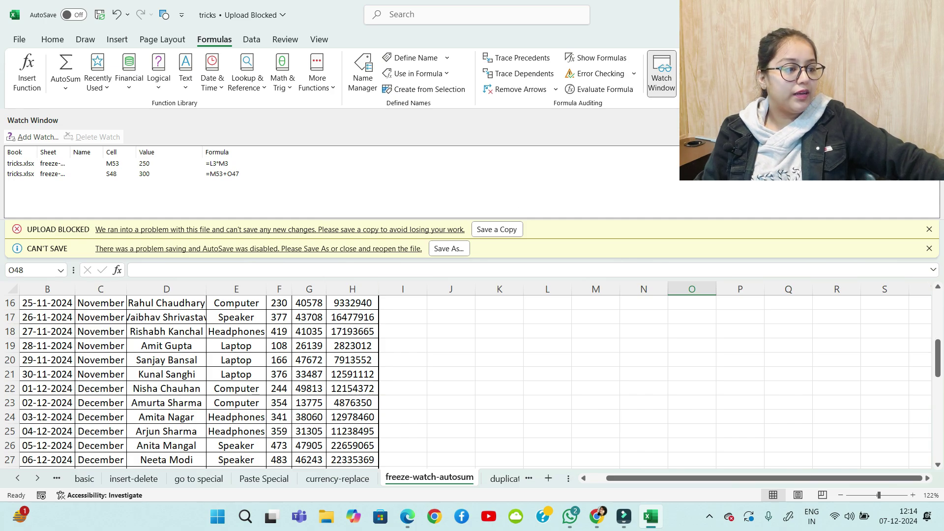
# Close the Watch Window and move on to the duplicate-data validation sheet
pyautogui.click(662, 74)
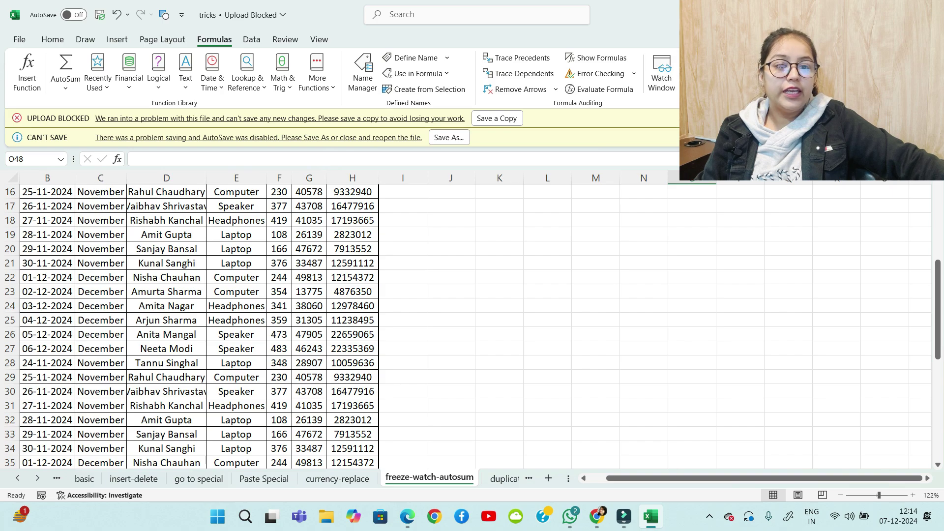
pyautogui.scroll(-8, 221, 325)
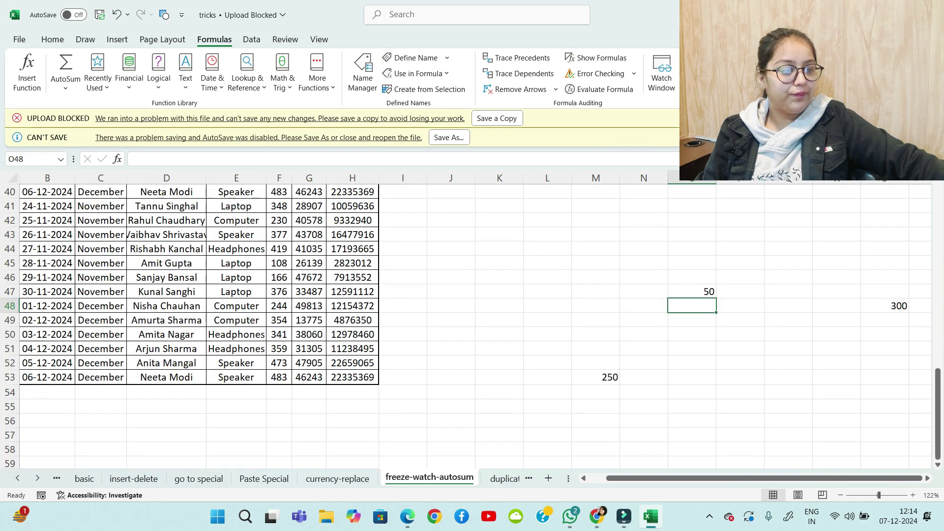
pyautogui.scroll(10, 222, 324)
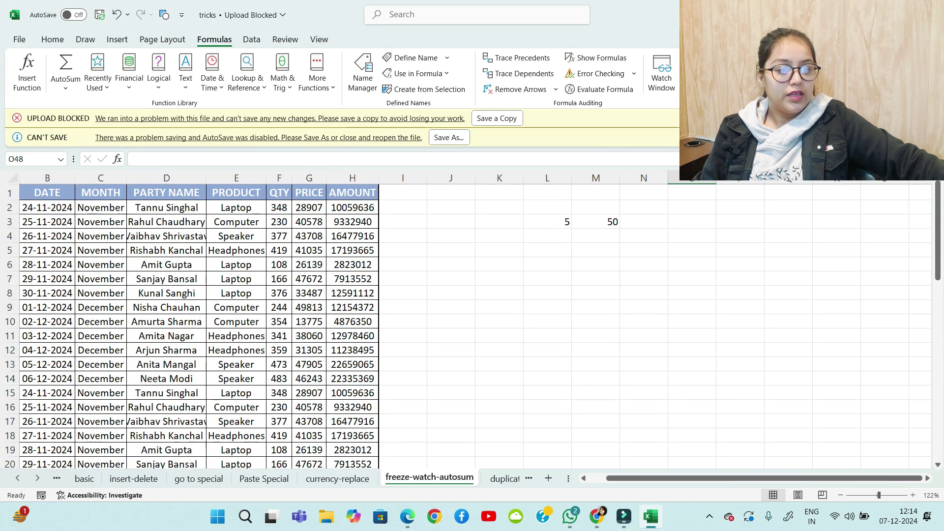
pyautogui.scroll(-3, 222, 325)
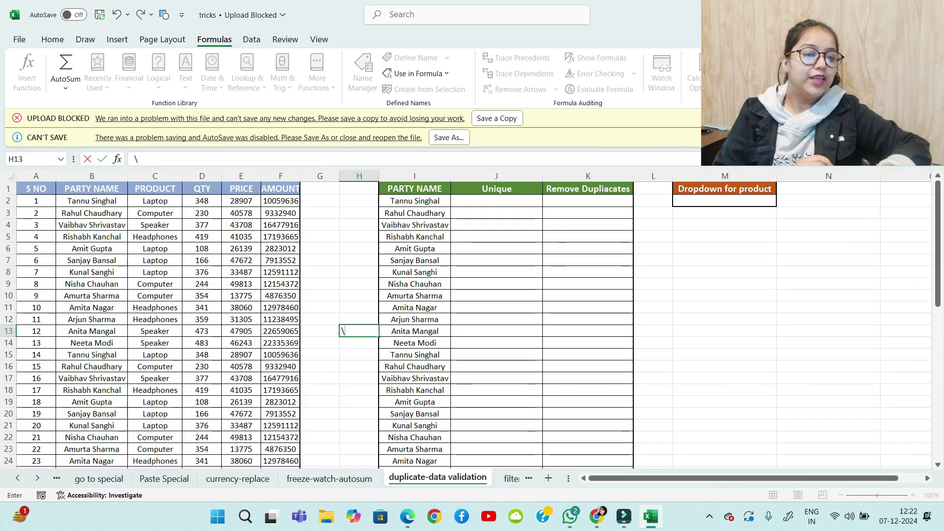
pyautogui.write('\\')
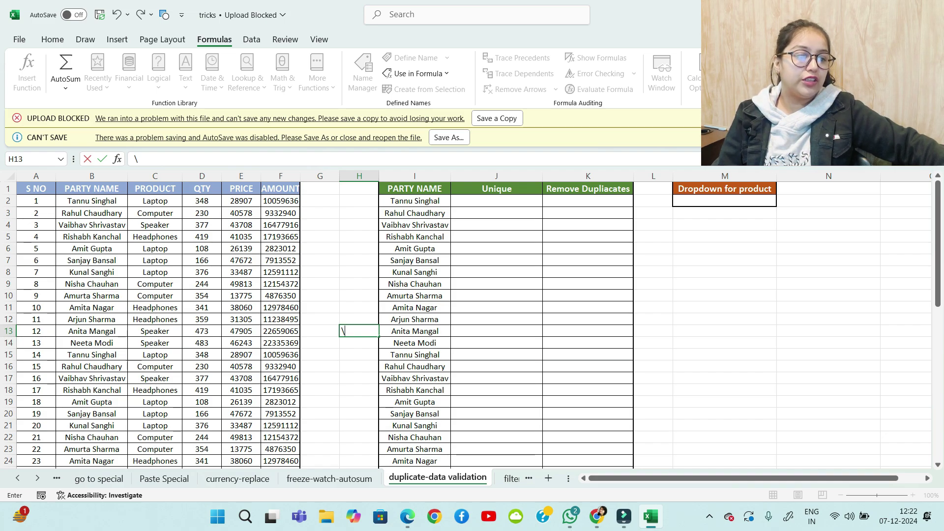
pyautogui.click(497, 201)
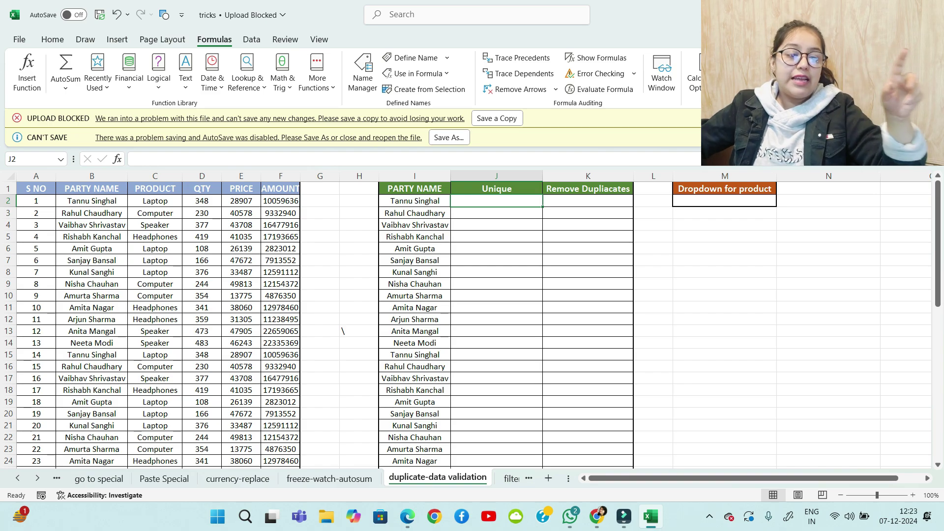
# Enter =UNIQUE(B2:B53) in J2, spilling 13 distinct party names down to J14
pyautogui.write('=uniq')
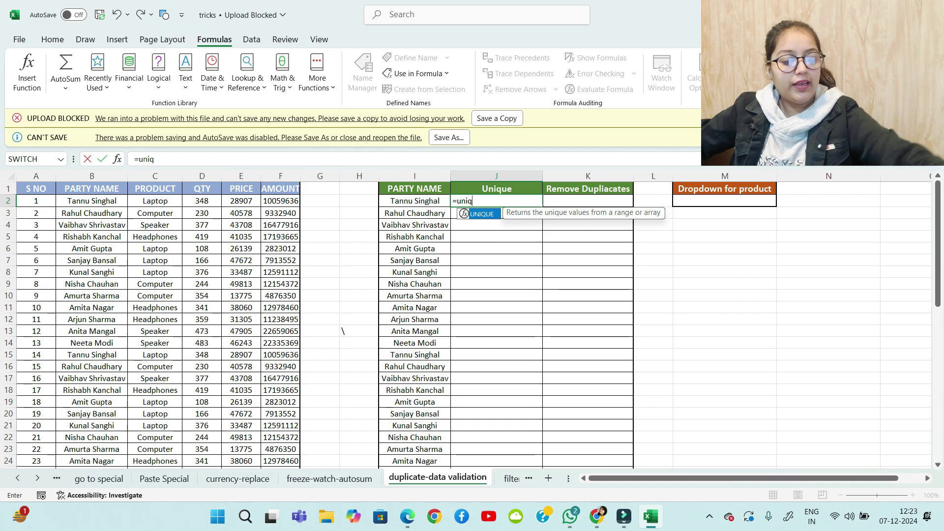
pyautogui.press('Tab')
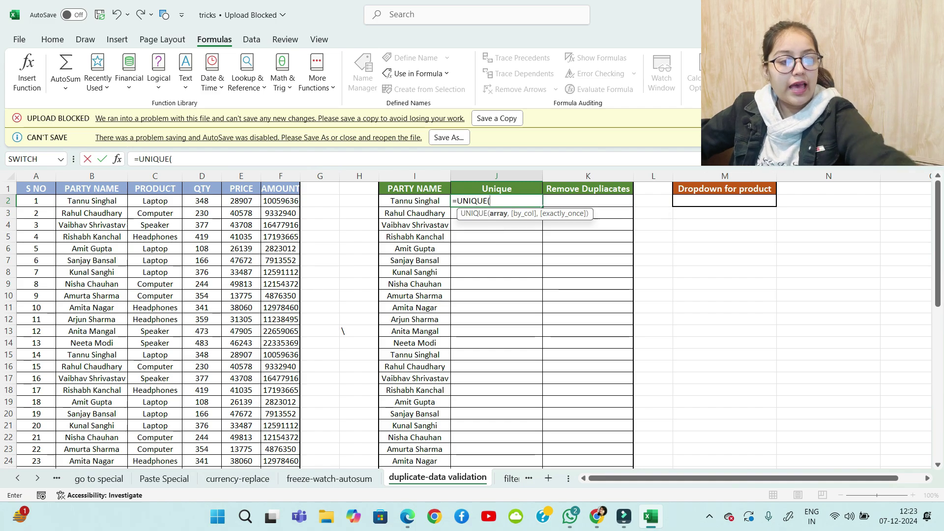
pyautogui.click(92, 212)
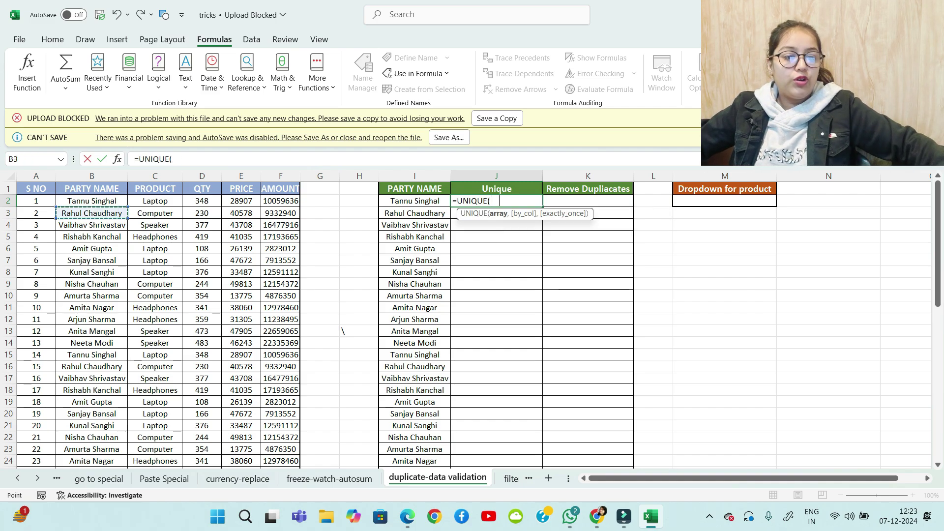
pyautogui.click(92, 201)
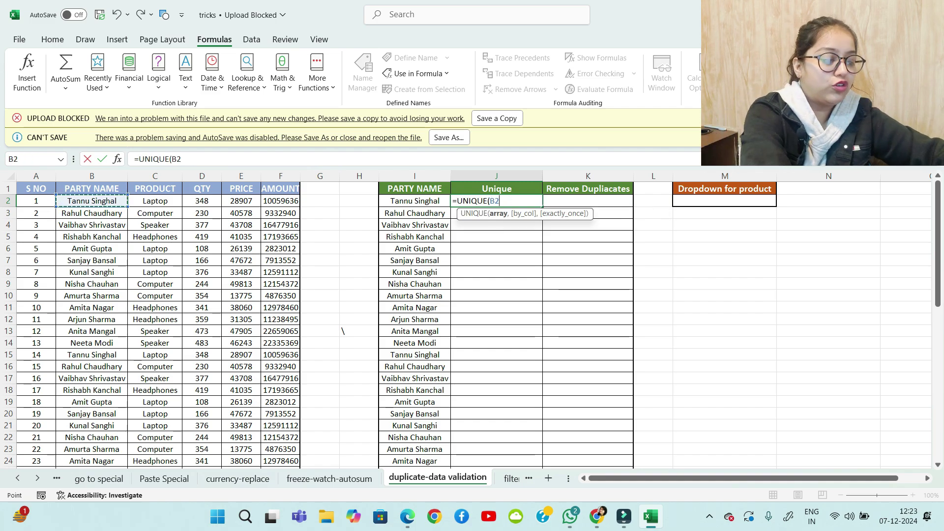
pyautogui.hotkey('ctrl', 'shift', 'Down')
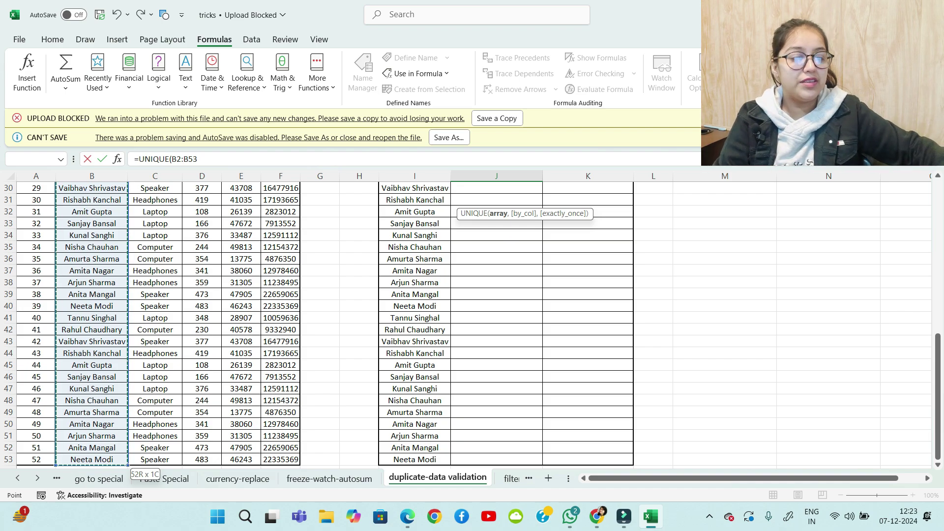
pyautogui.scroll(8, 343, 271)
pyautogui.scroll(2, 314, 324)
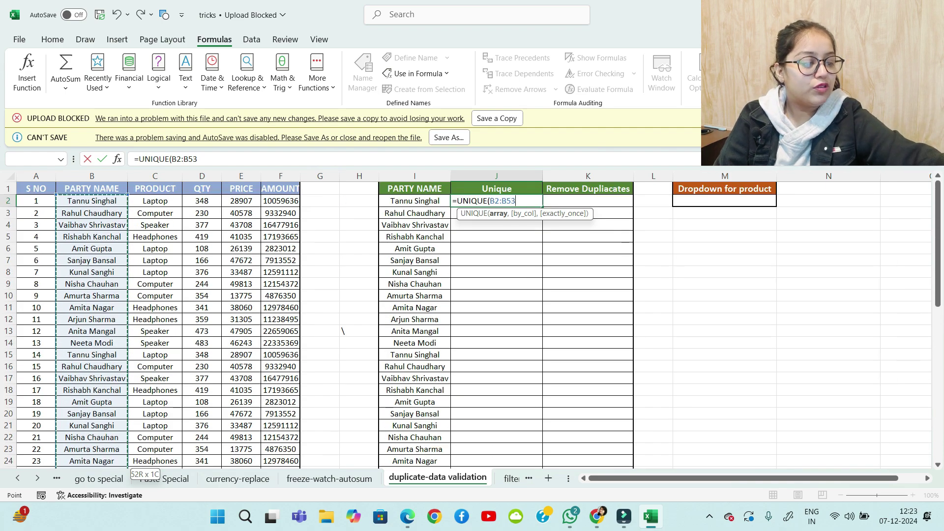
pyautogui.write(')')
pyautogui.press('Return')
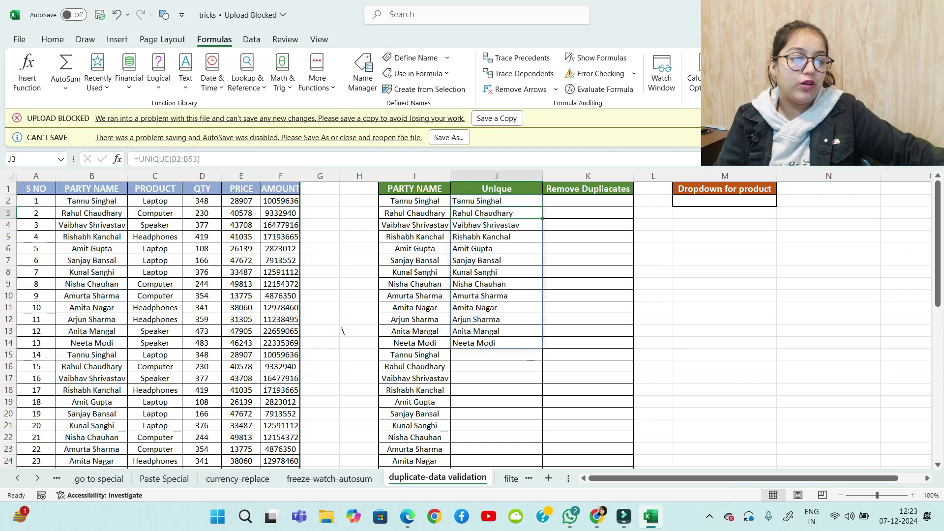
pyautogui.scroll(-15, 472, 325)
pyautogui.scroll(6, 472, 325)
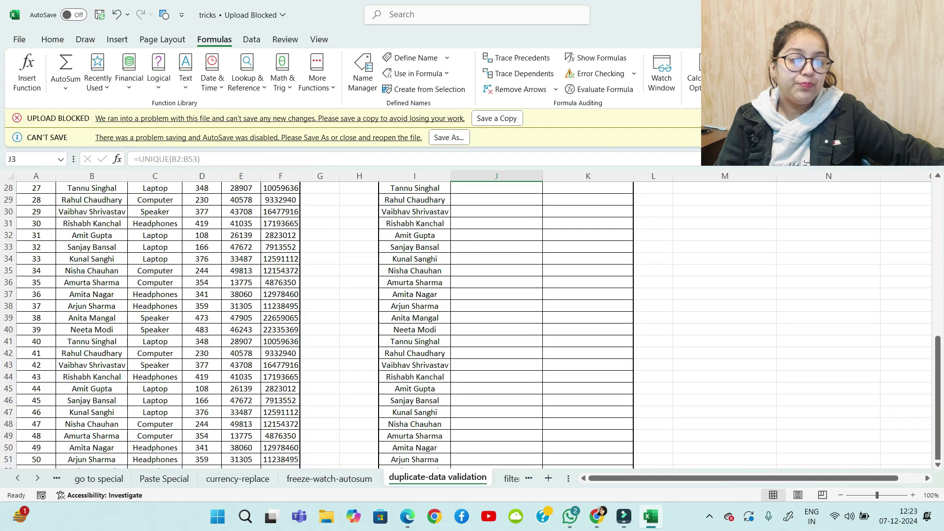
pyautogui.scroll(9, 472, 324)
pyautogui.moveTo(497, 201); pyautogui.dragTo(497, 355)
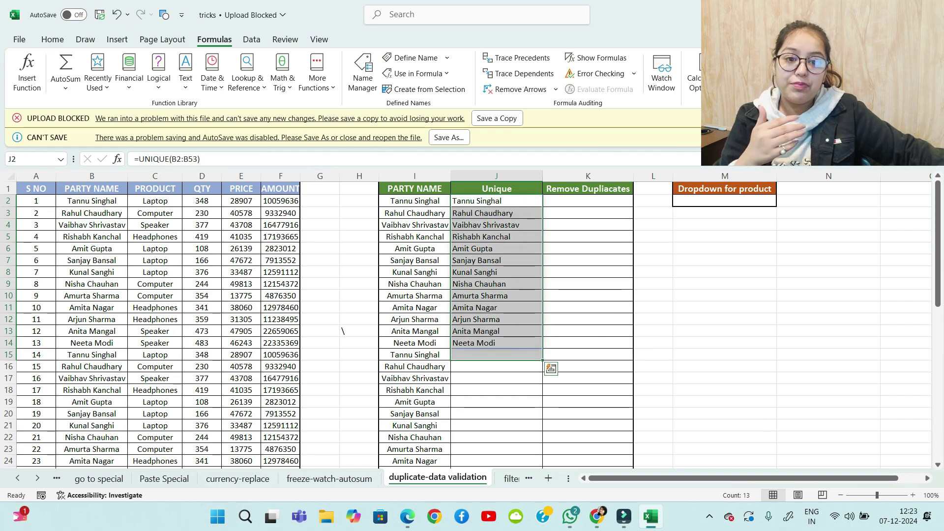
# Select the PARTY NAME list I2:I53 in column I
pyautogui.click(588, 201)
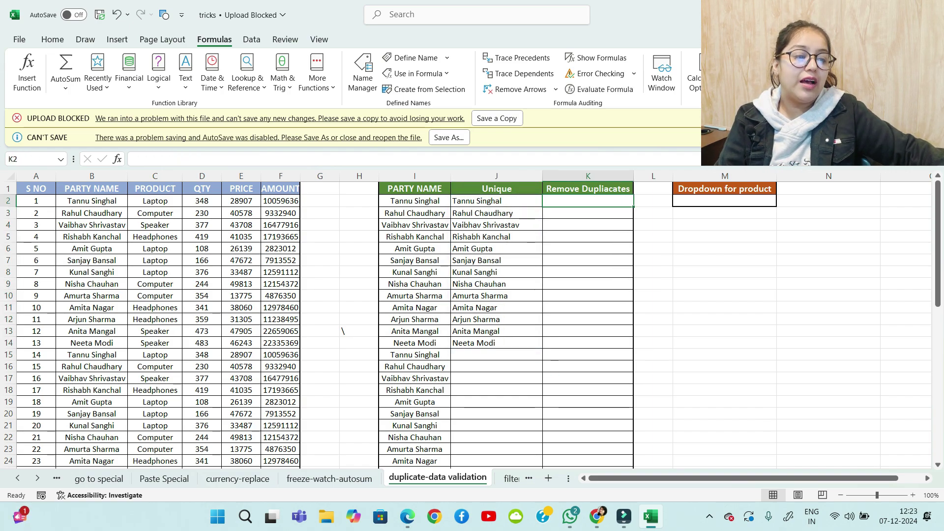
pyautogui.moveTo(415, 201); pyautogui.dragTo(415, 366)
pyautogui.scroll(-2, 415, 367)
pyautogui.scroll(-9, 472, 324)
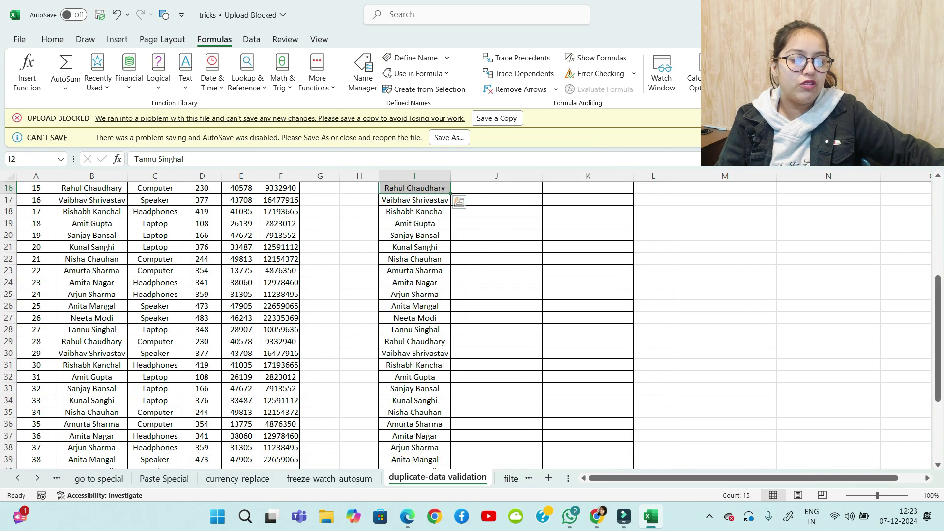
pyautogui.scroll(11, 472, 325)
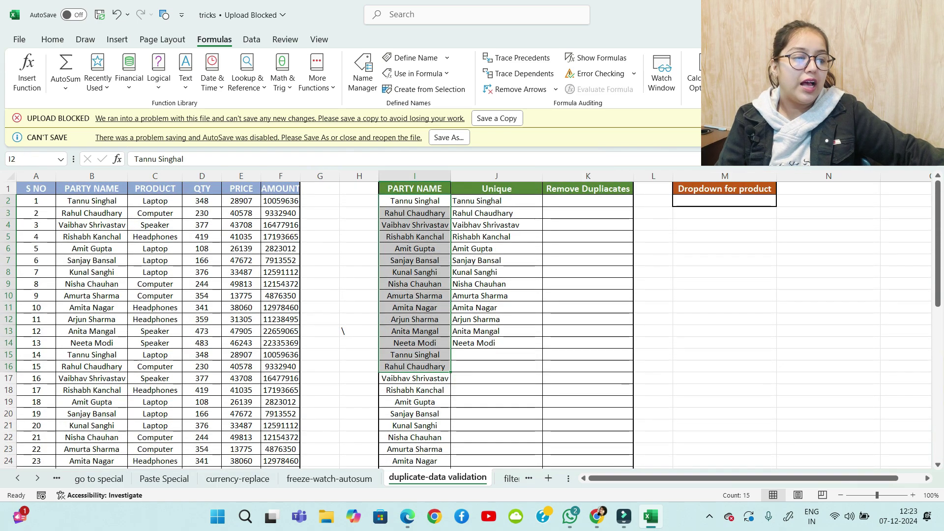
pyautogui.click(415, 202)
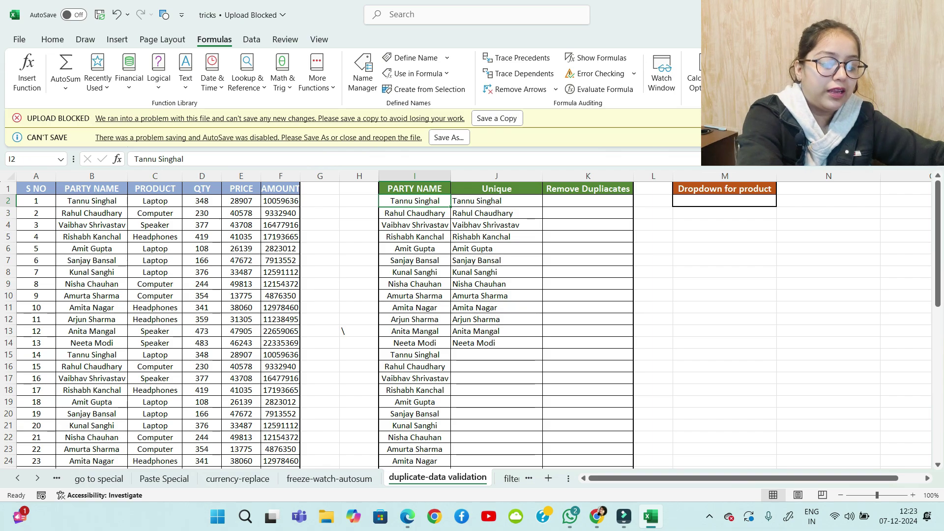
pyautogui.hotkey('ctrl', 'shift', 'Down')
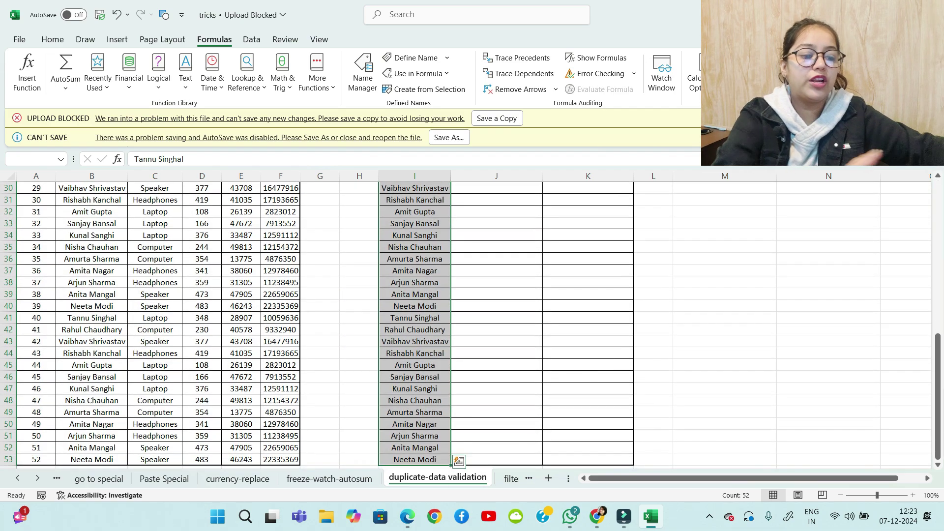
pyautogui.scroll(1, 472, 323)
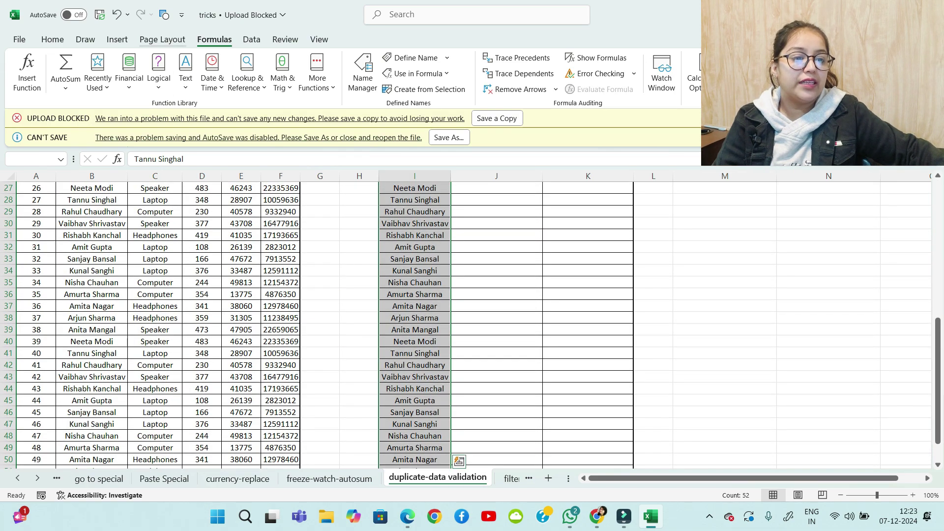
# Remove duplicates from the current selection only, deleting 39 repeated names
pyautogui.click(251, 39)
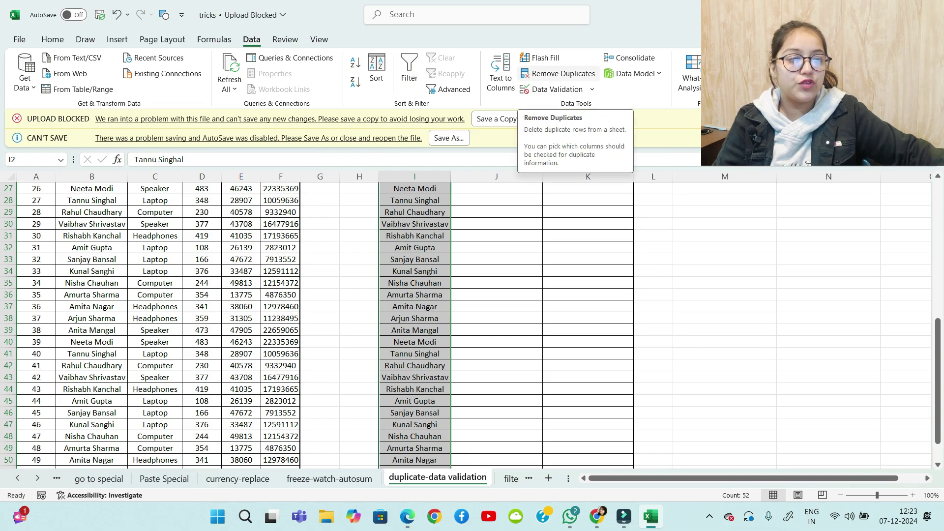
pyautogui.click(561, 74)
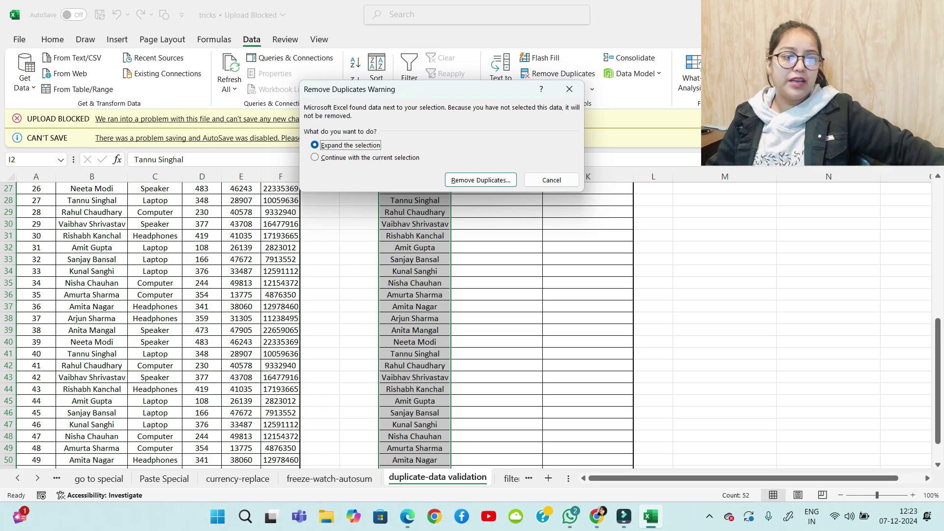
pyautogui.press('Down')
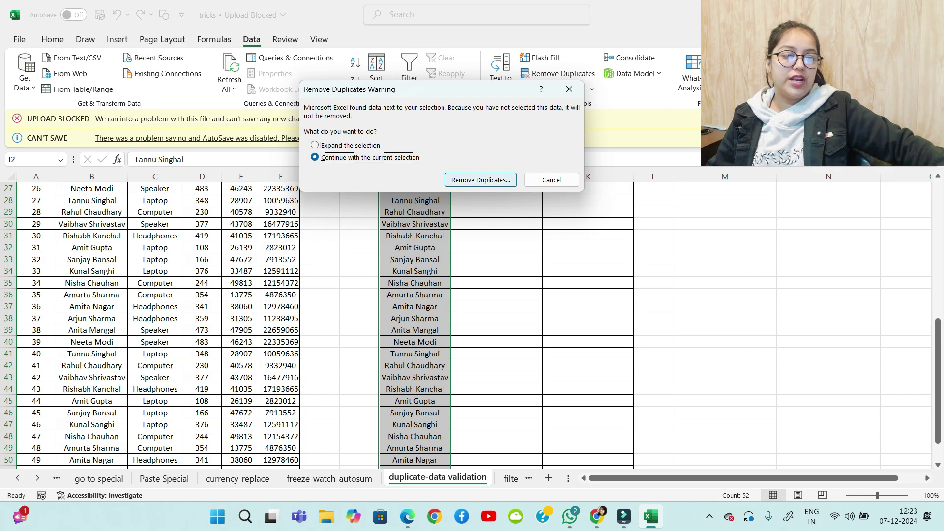
pyautogui.press('Tab')
pyautogui.press('Return')
pyautogui.press('Return')
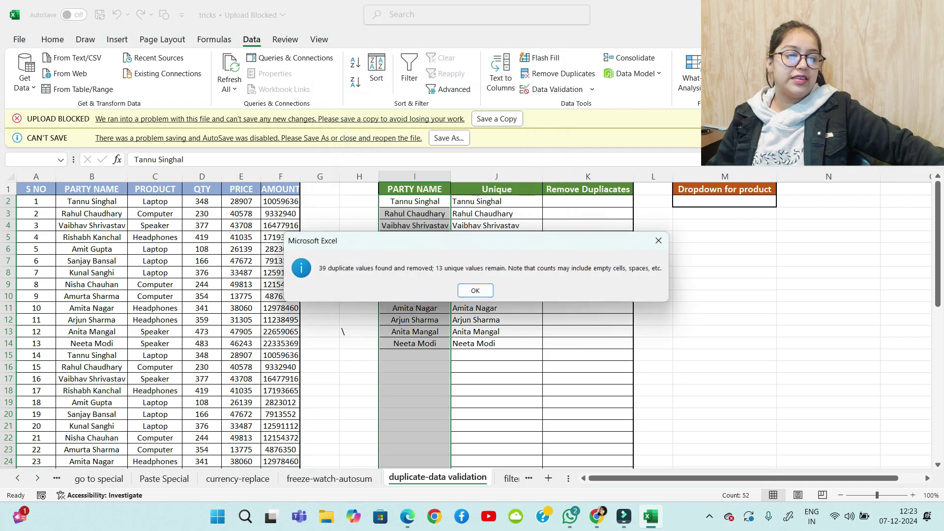
pyautogui.press('Return')
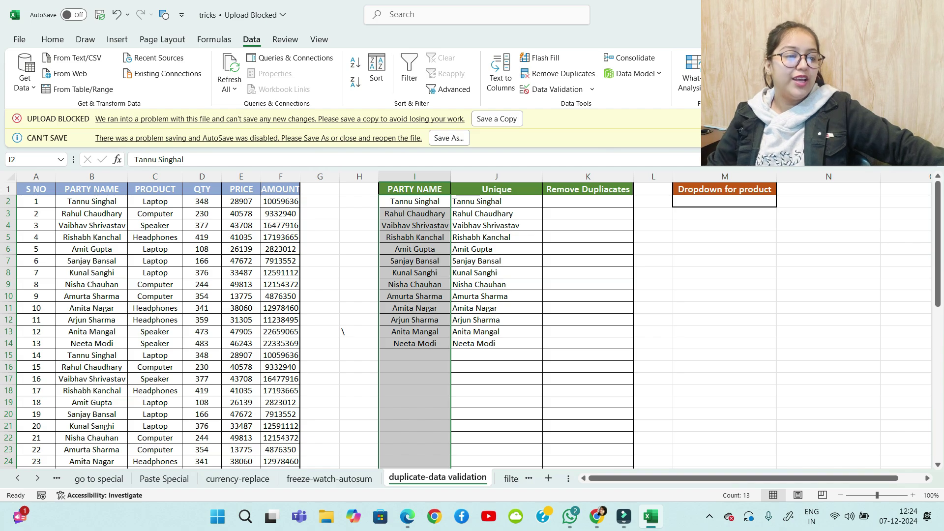
pyautogui.moveTo(496, 202); pyautogui.dragTo(496, 344)
pyautogui.moveTo(414, 202); pyautogui.dragTo(415, 343)
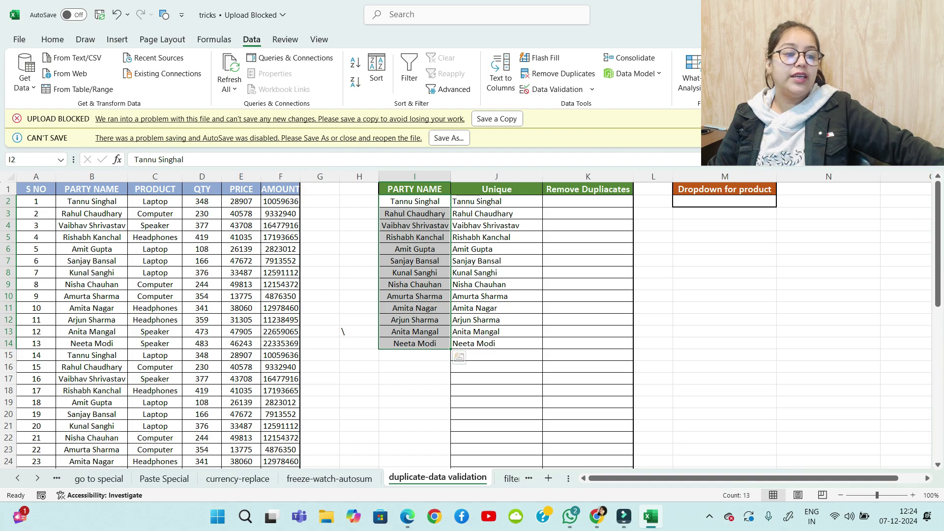
pyautogui.moveTo(496, 202); pyautogui.dragTo(497, 344)
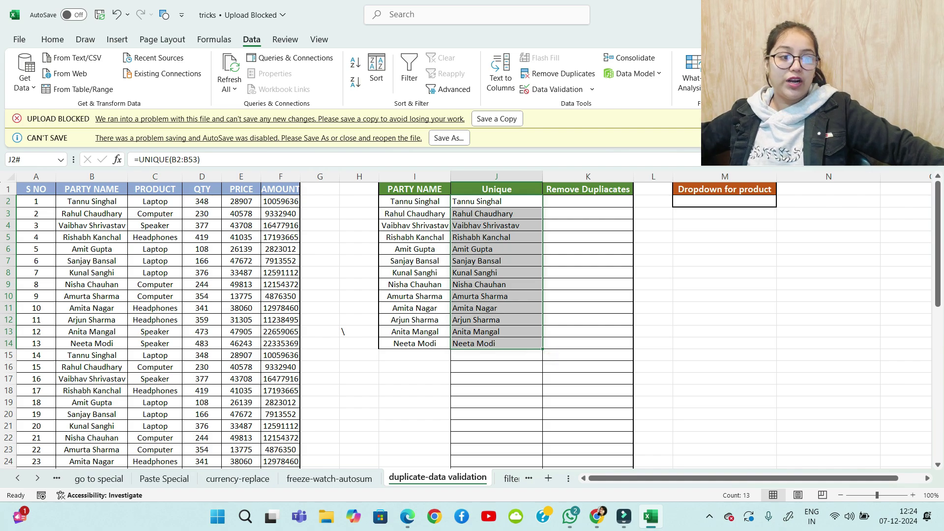
pyautogui.moveTo(414, 201); pyautogui.dragTo(415, 344)
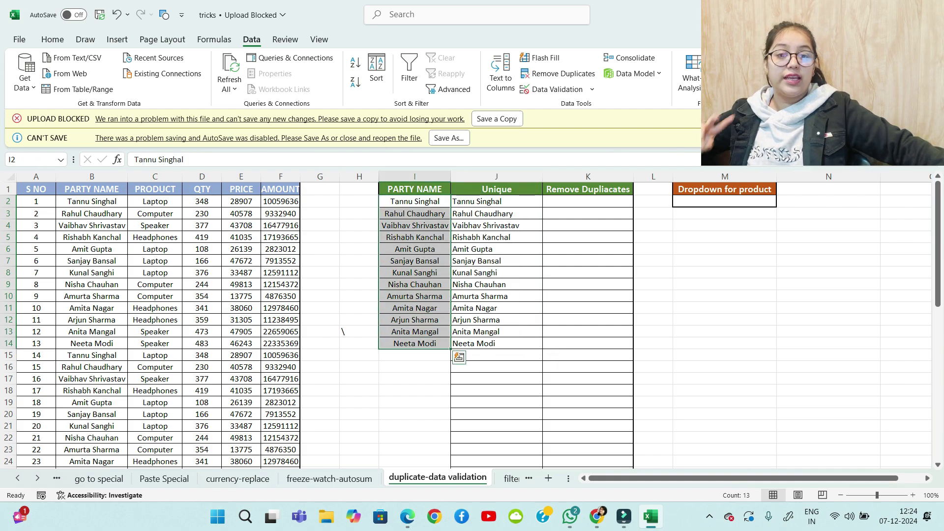
pyautogui.moveTo(496, 202); pyautogui.dragTo(496, 343)
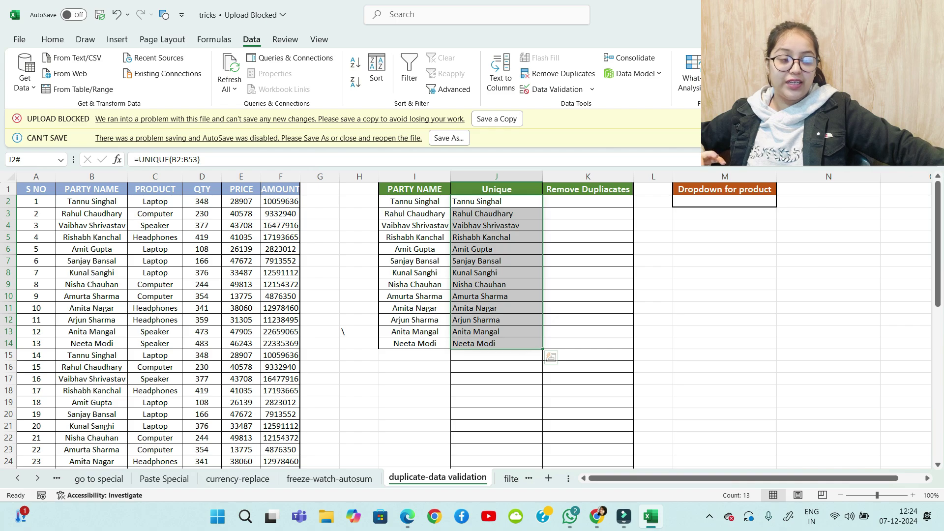
pyautogui.moveTo(415, 201); pyautogui.dragTo(415, 343)
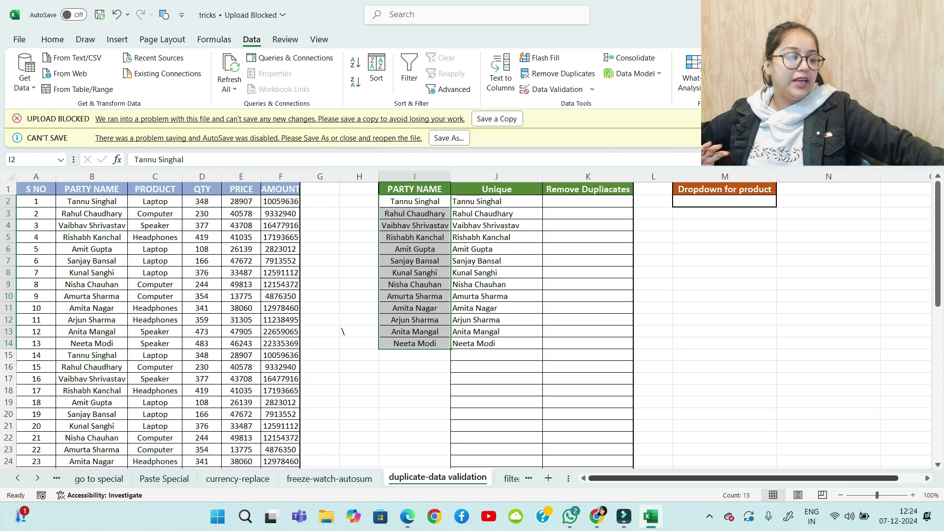
pyautogui.moveTo(679, 478); pyautogui.dragTo(704, 478)
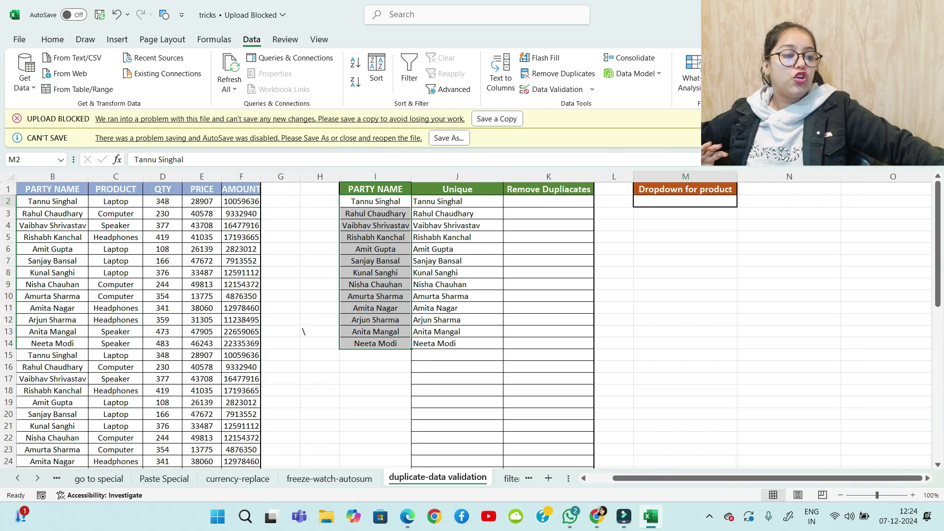
pyautogui.click(685, 201)
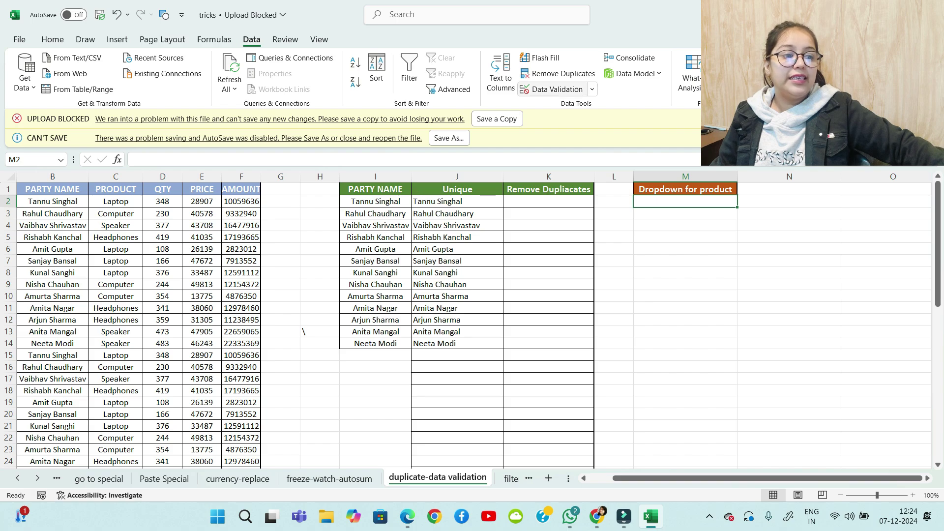
# Set M2's validation to List with source East, West, North, South
pyautogui.click(592, 89)
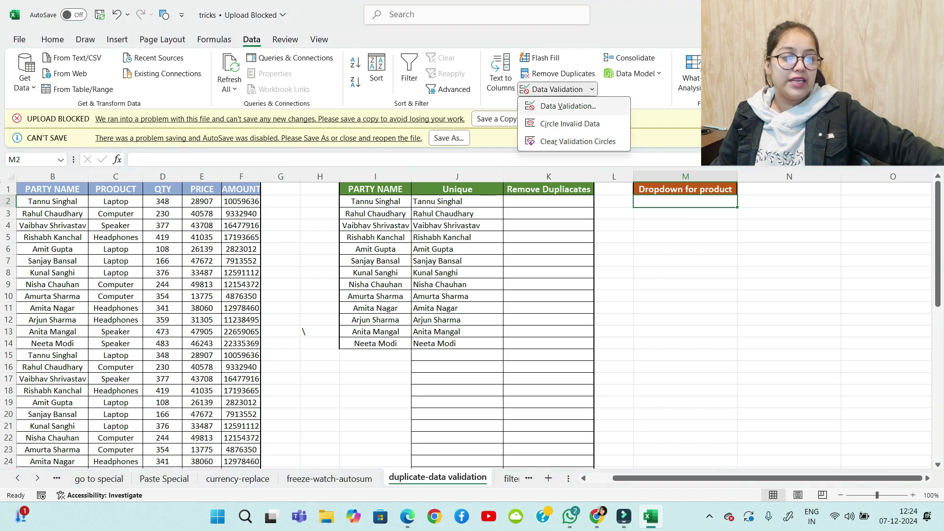
pyautogui.click(549, 103)
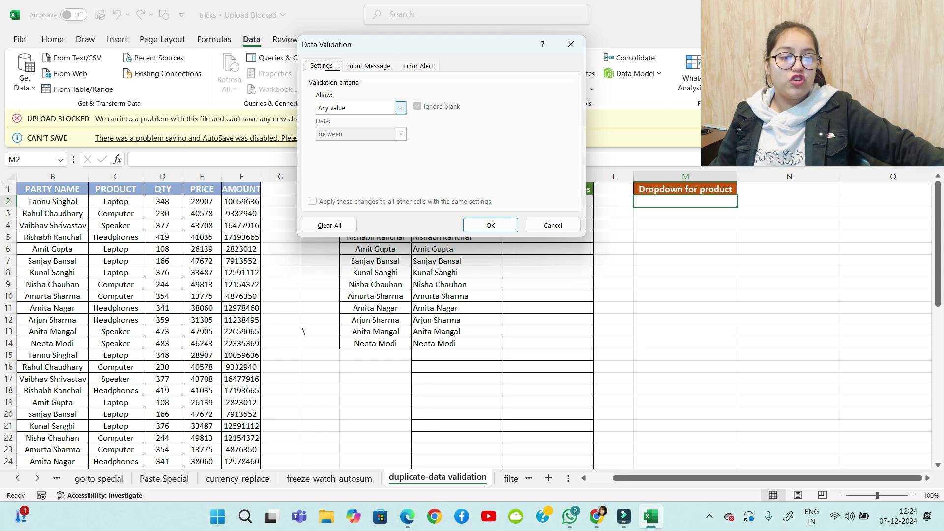
pyautogui.click(400, 108)
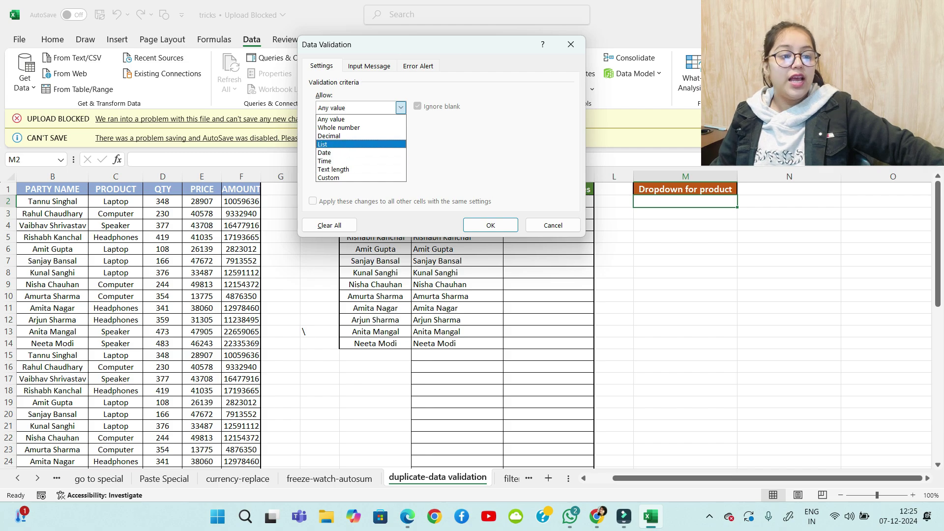
pyautogui.click(351, 145)
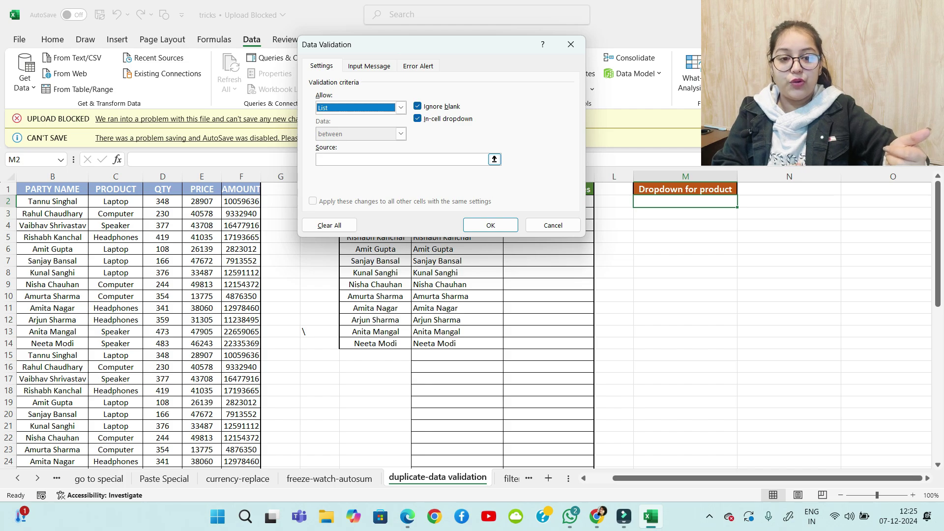
pyautogui.click(401, 108)
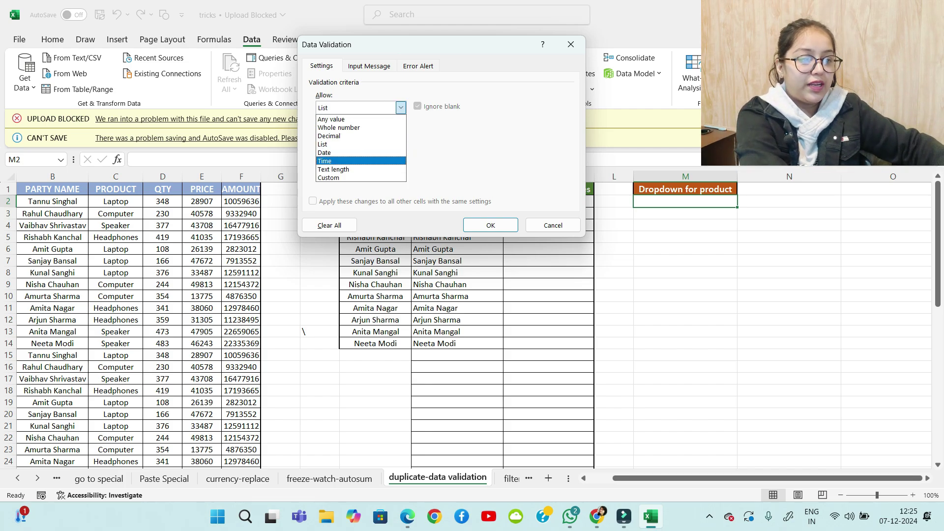
pyautogui.click(323, 145)
pyautogui.click(495, 159)
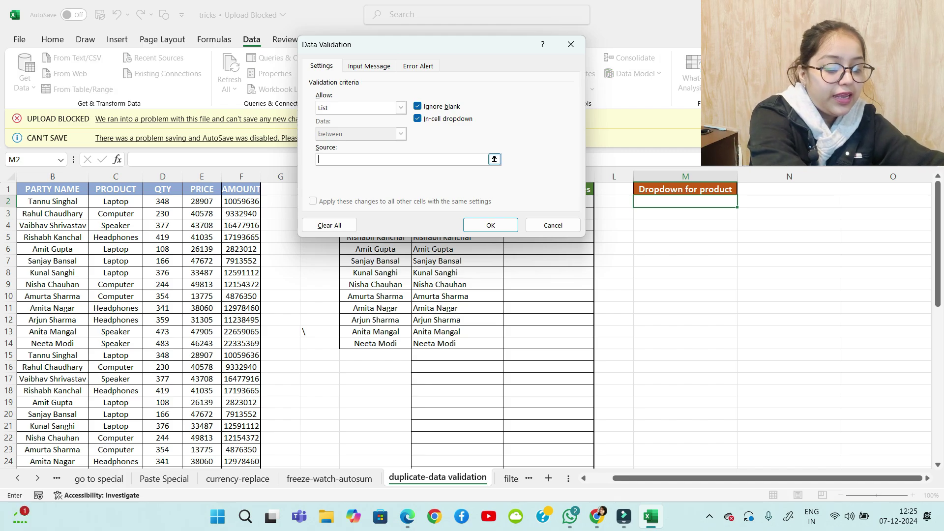
pyautogui.write('East')
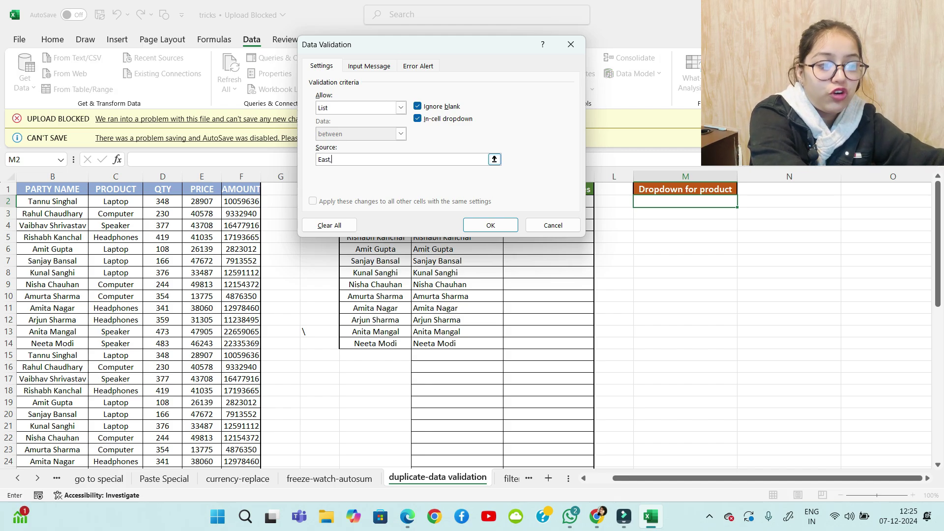
pyautogui.write(',')
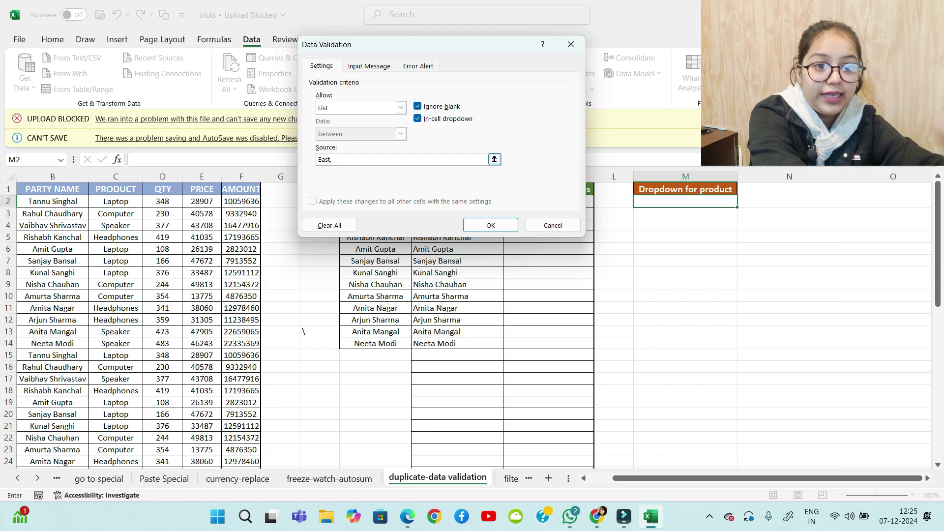
pyautogui.write('E')
pyautogui.press('BackSpace')
pyautogui.write('Wes')
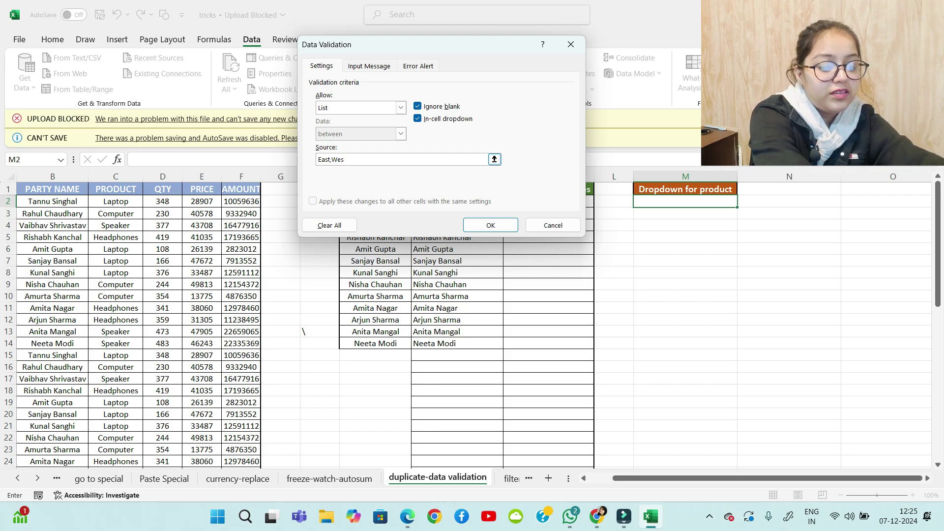
pyautogui.write('t , N')
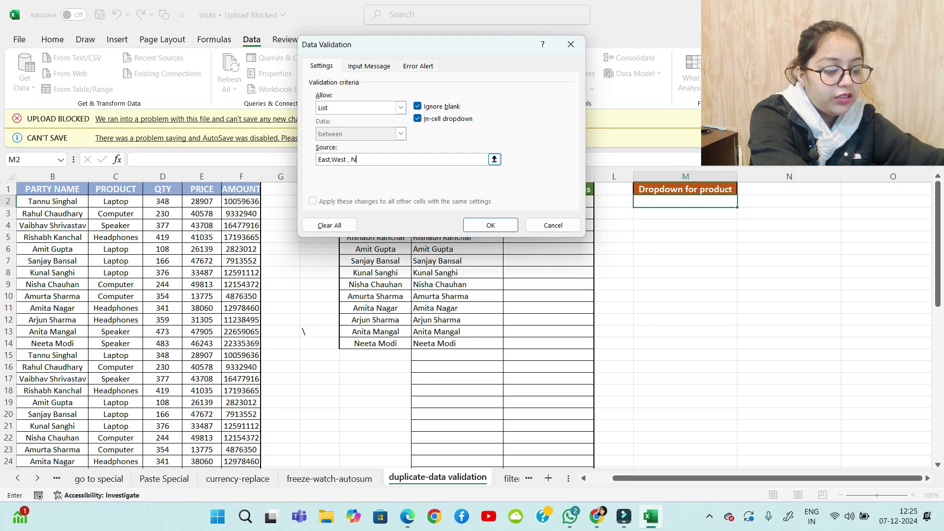
pyautogui.write('orth , ')
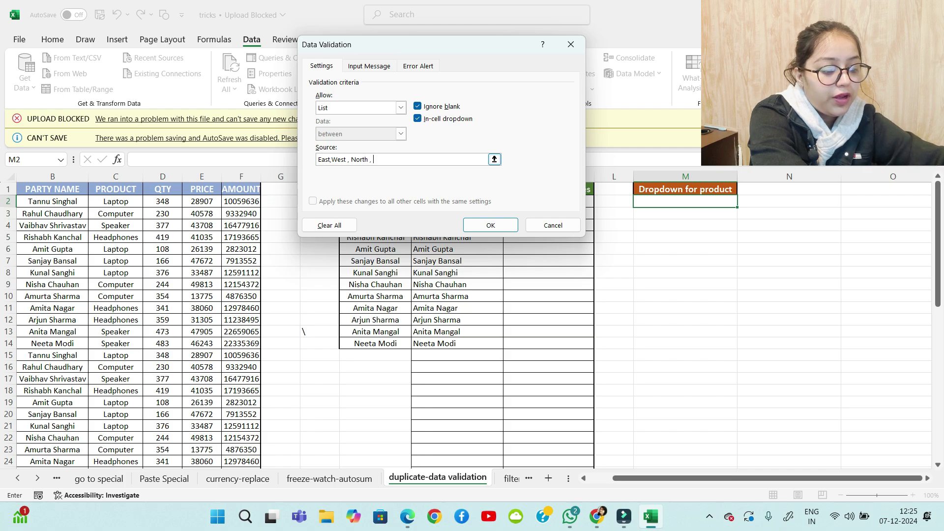
pyautogui.write('South')
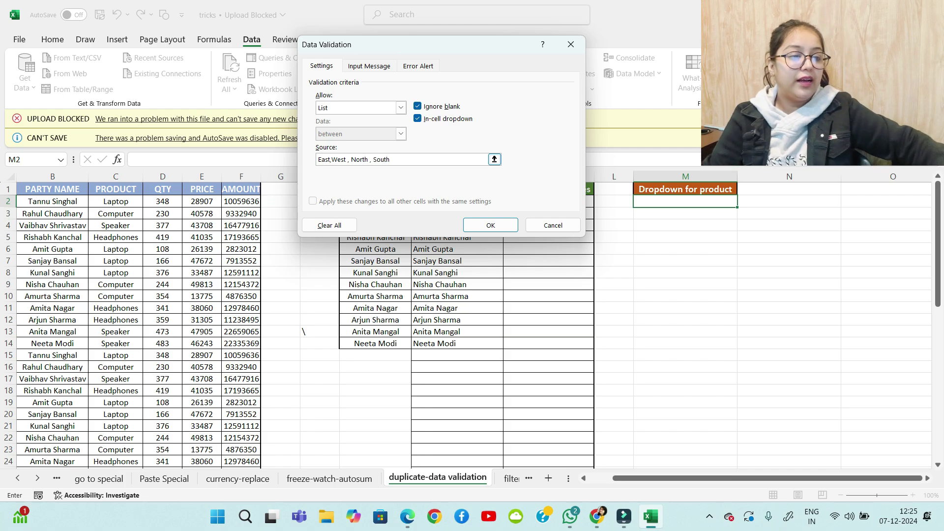
# Apply the region dropdown to M2 and fill it down to M8
pyautogui.click(491, 224)
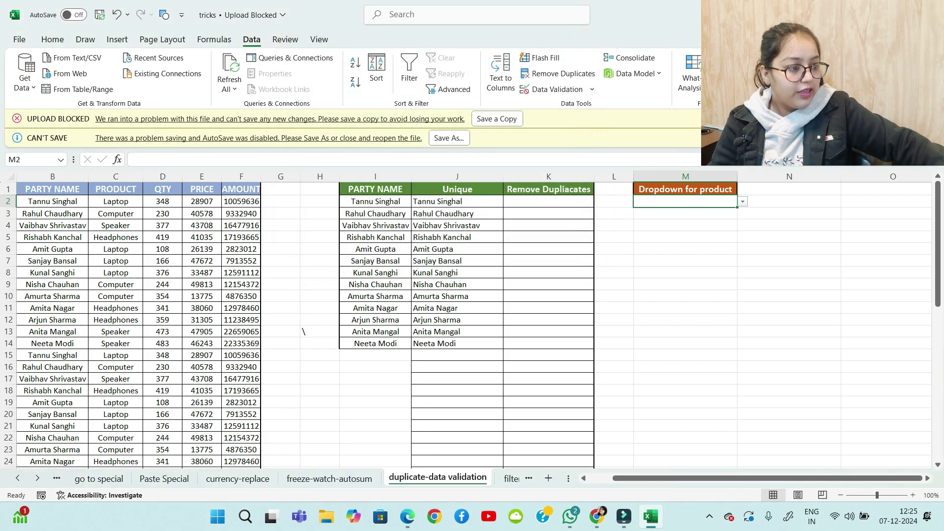
pyautogui.click(743, 202)
pyautogui.click(557, 90)
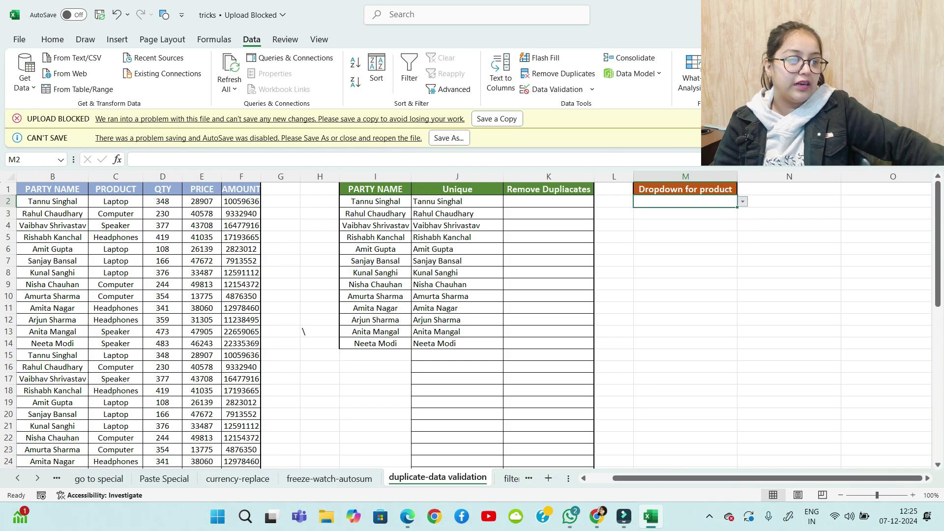
pyautogui.moveTo(737, 207); pyautogui.dragTo(723, 273)
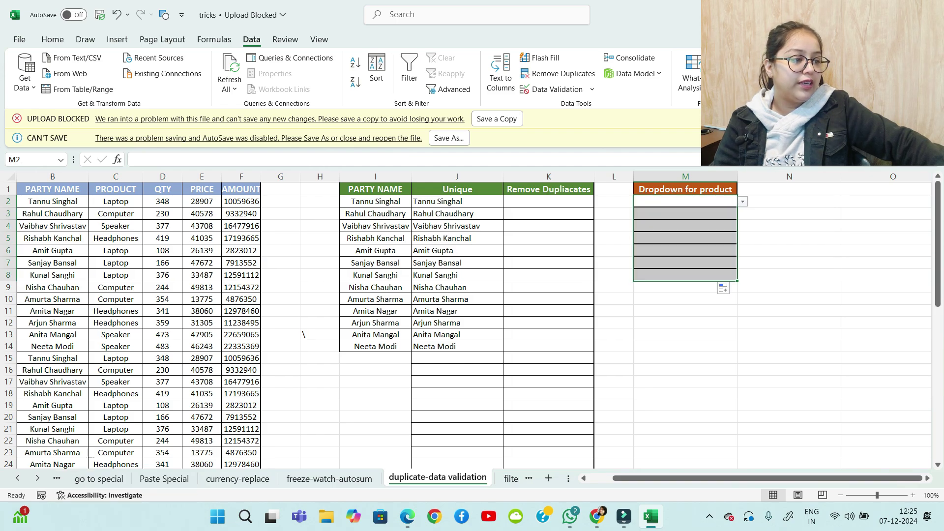
pyautogui.click(790, 299)
pyautogui.click(685, 214)
pyautogui.press('Down')
pyautogui.press('Down')
pyautogui.press('Down')
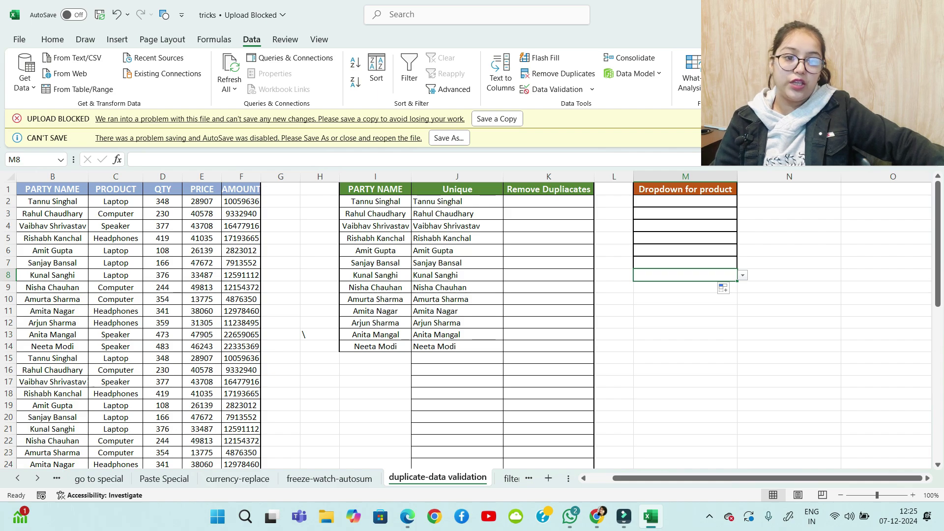
pyautogui.click(685, 202)
# Pick West, North, South and West from the dropdowns in M2–M5
pyautogui.click(743, 201)
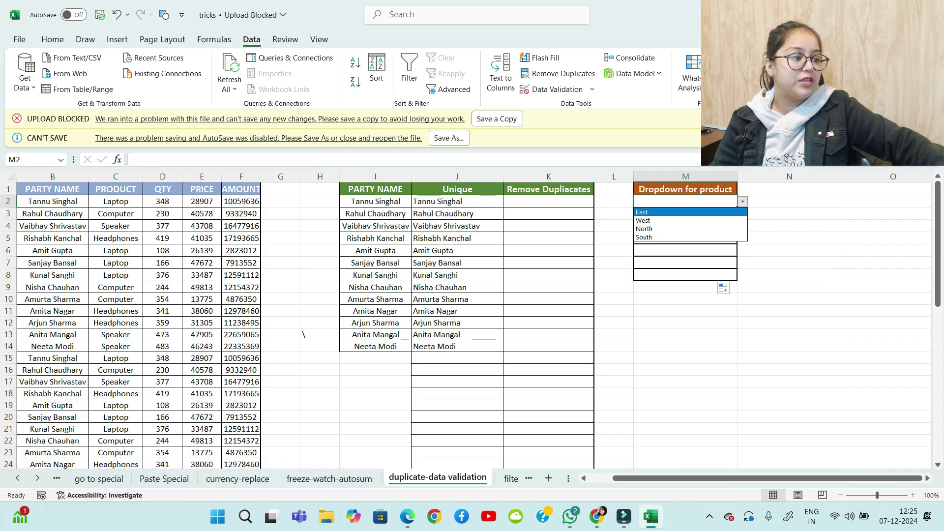
pyautogui.click(688, 220)
pyautogui.click(685, 238)
pyautogui.click(743, 239)
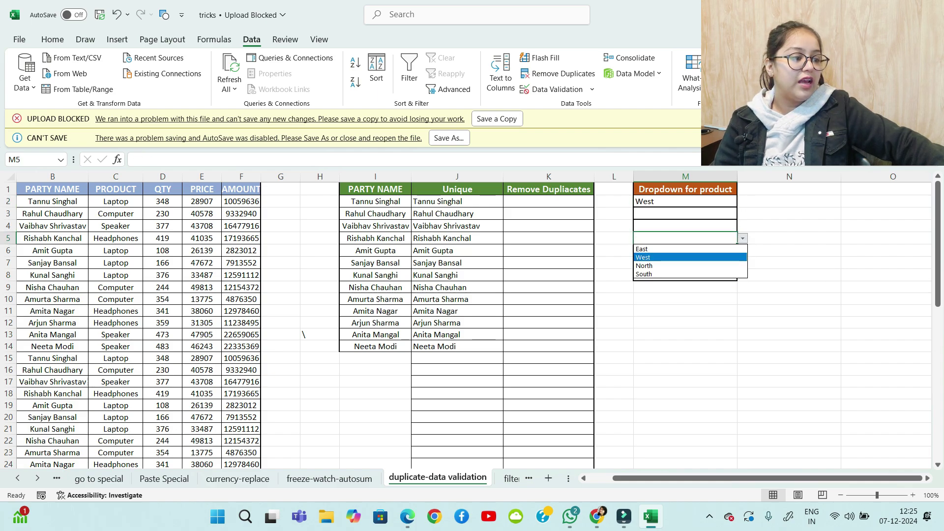
pyautogui.click(689, 257)
pyautogui.click(686, 213)
pyautogui.click(743, 214)
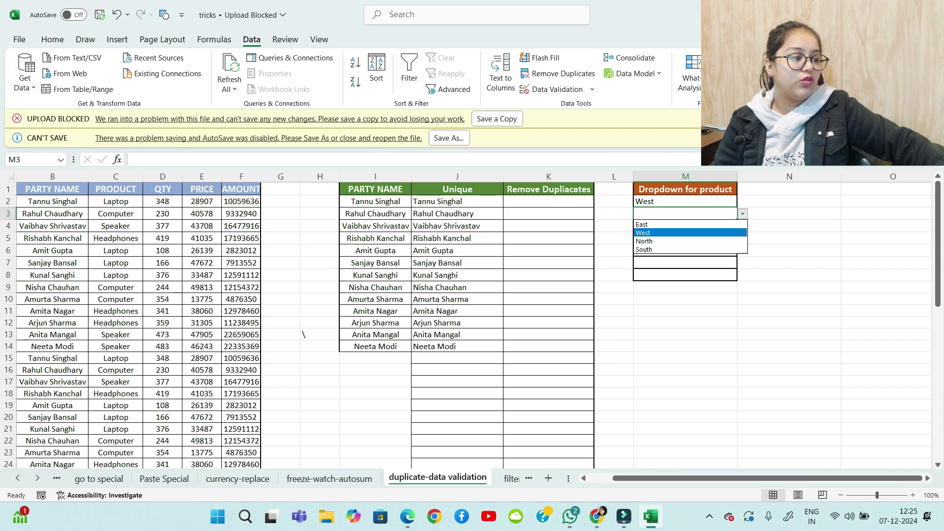
pyautogui.click(689, 231)
pyautogui.click(686, 225)
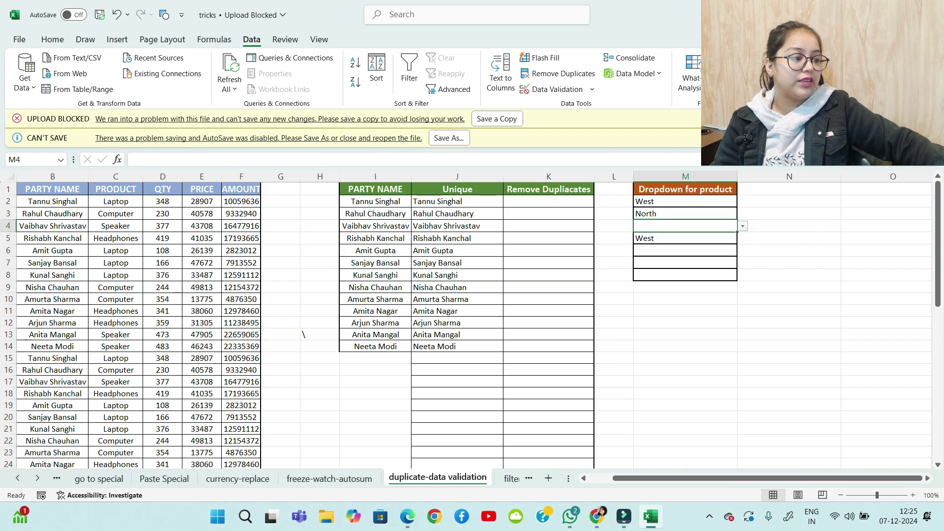
pyautogui.click(743, 226)
pyautogui.click(645, 261)
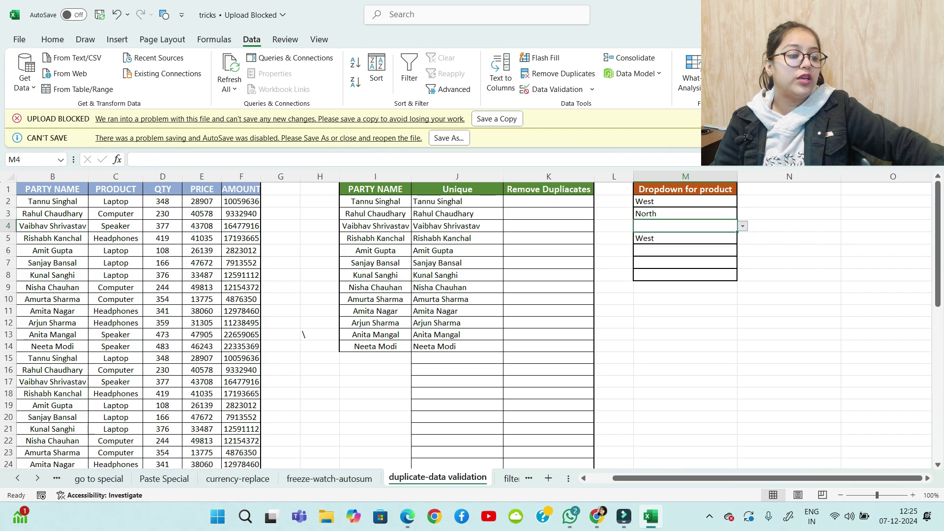
# Select empty cell M10 and open Data Validation for a new dropdown
pyautogui.click(686, 299)
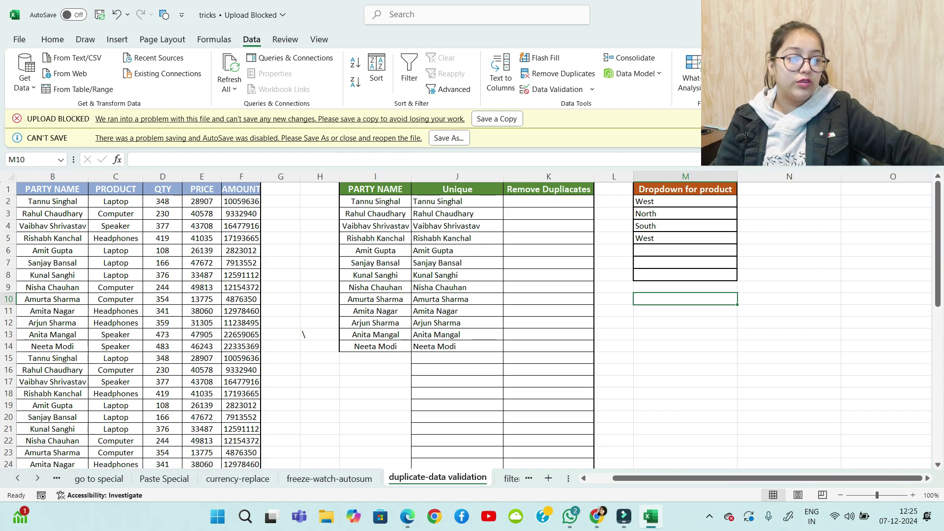
pyautogui.click(790, 201)
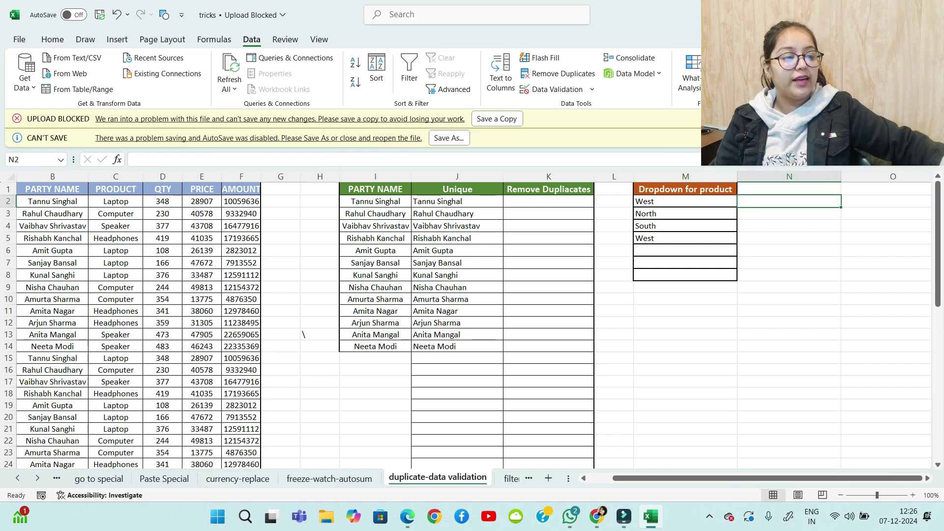
pyautogui.click(686, 299)
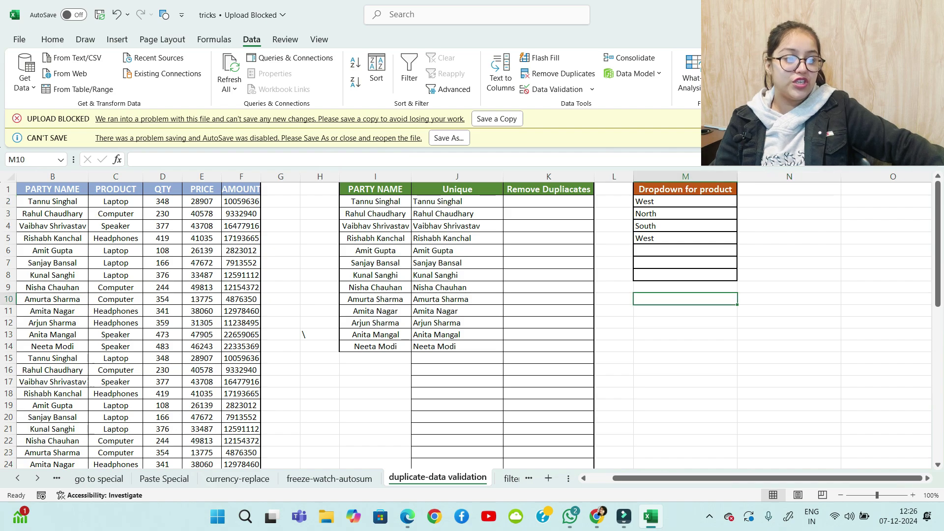
pyautogui.click(592, 90)
pyautogui.click(568, 106)
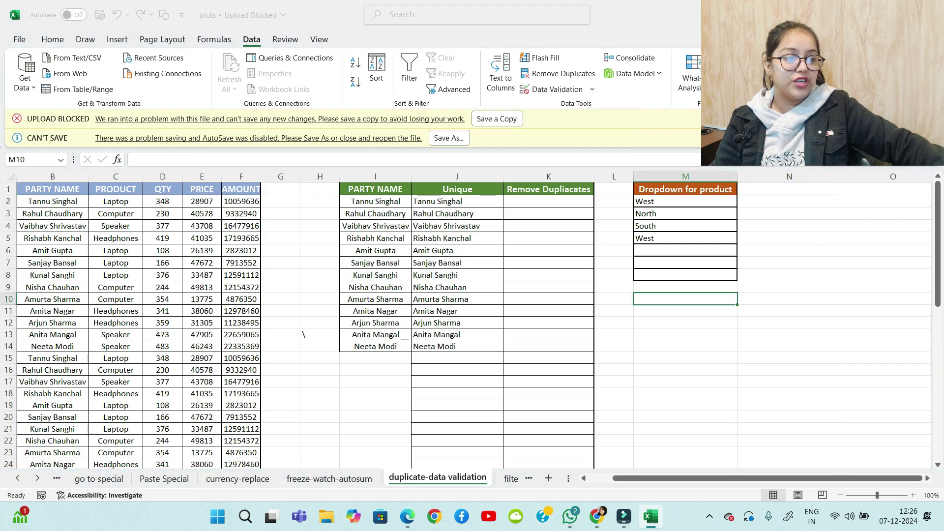
# Give M10 a dropdown list of the party names in I2:I14 and fill it down to M16
pyautogui.click(401, 107)
pyautogui.click(361, 144)
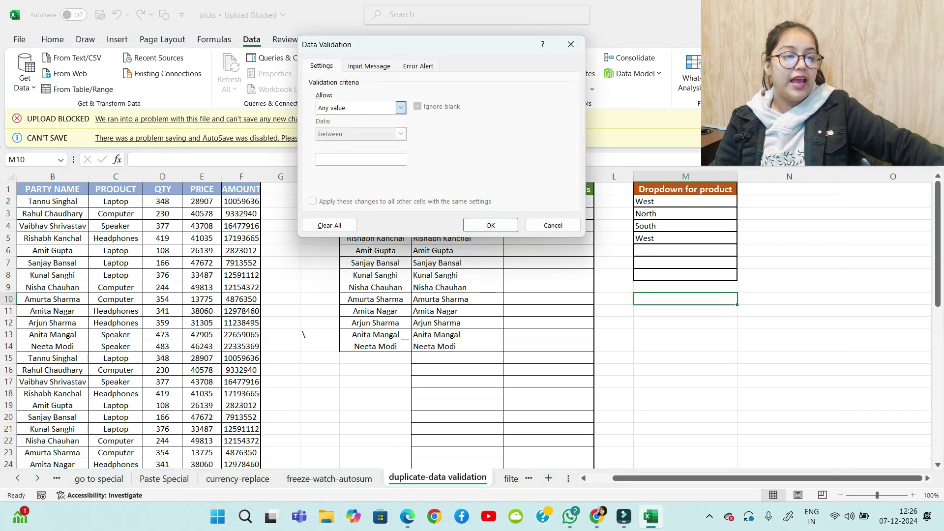
pyautogui.click(401, 159)
pyautogui.moveTo(412, 45); pyautogui.dragTo(634, 19)
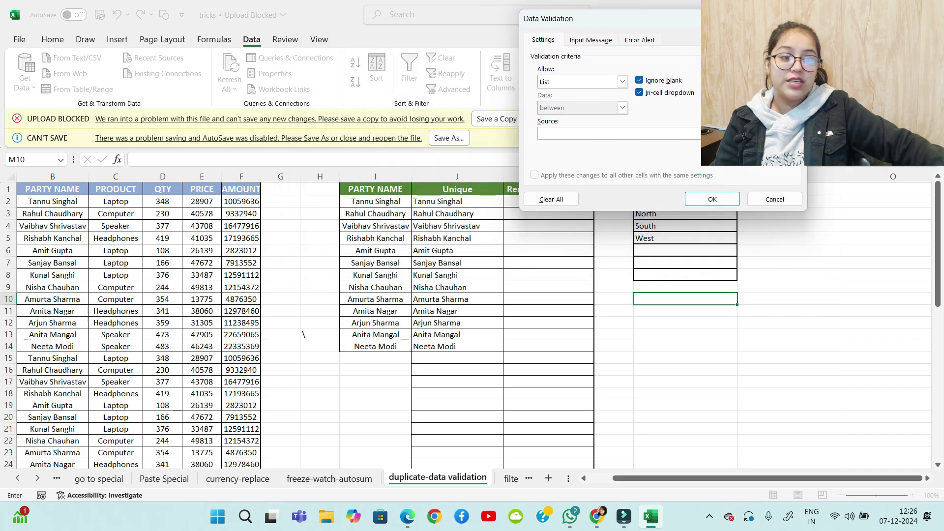
pyautogui.moveTo(376, 201); pyautogui.dragTo(427, 358)
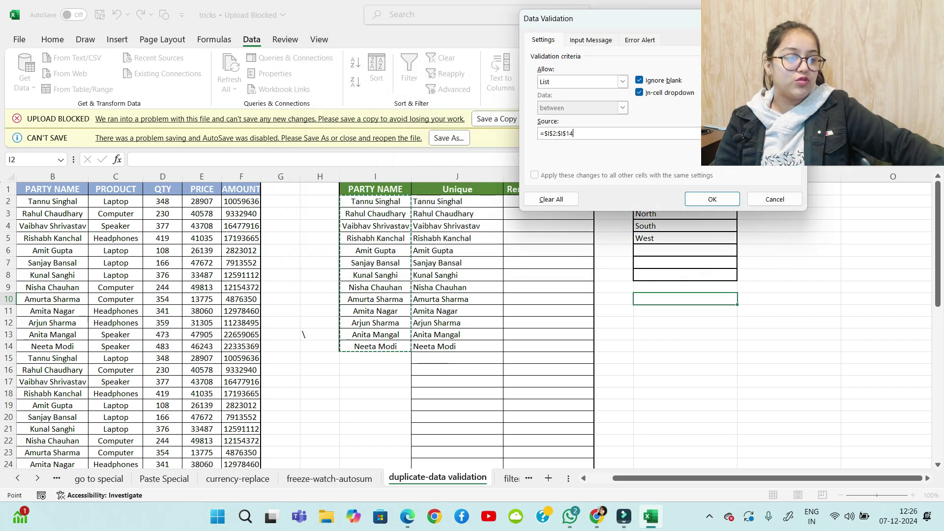
pyautogui.click(712, 199)
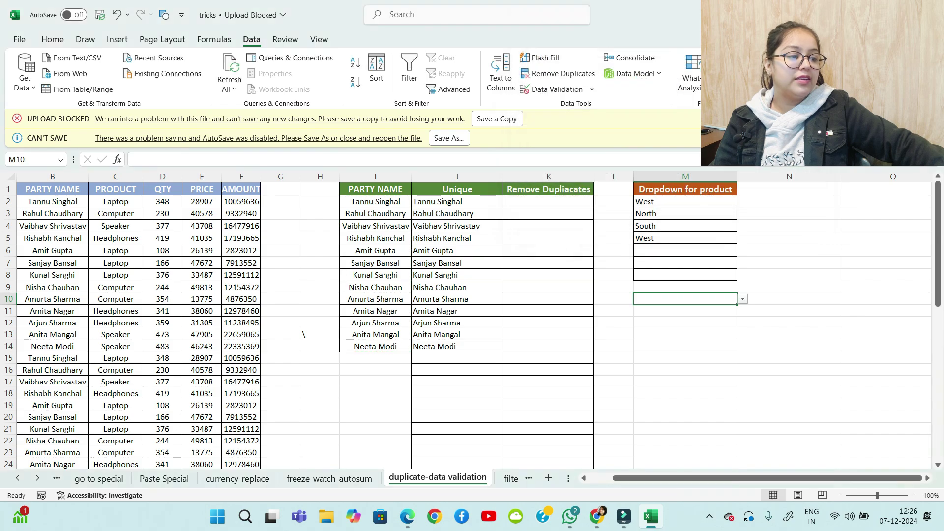
pyautogui.moveTo(737, 305); pyautogui.dragTo(737, 372)
pyautogui.moveTo(775, 336); pyautogui.dragTo(773, 345)
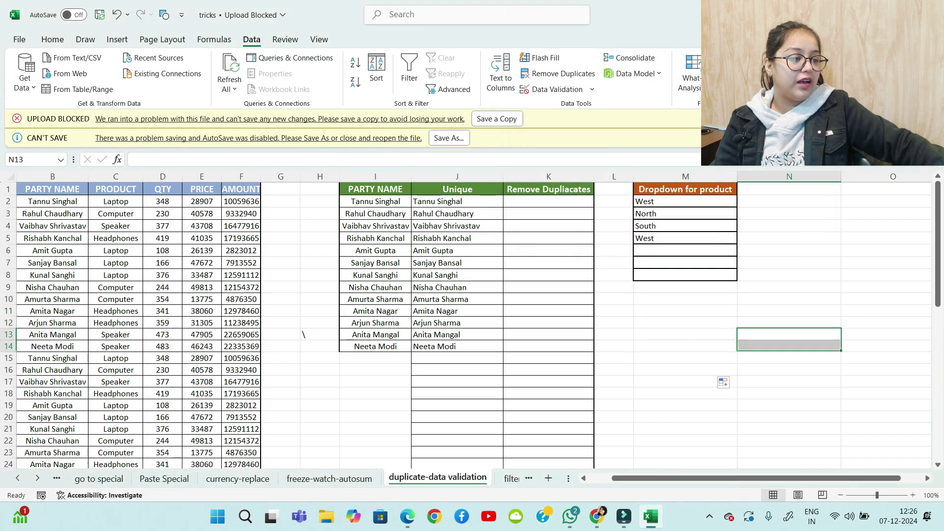
# Pick party names from the dropdown into M10 and M11
pyautogui.click(698, 299)
pyautogui.hotkey('alt', 'Down')
pyautogui.press('Down')
pyautogui.press('Return')
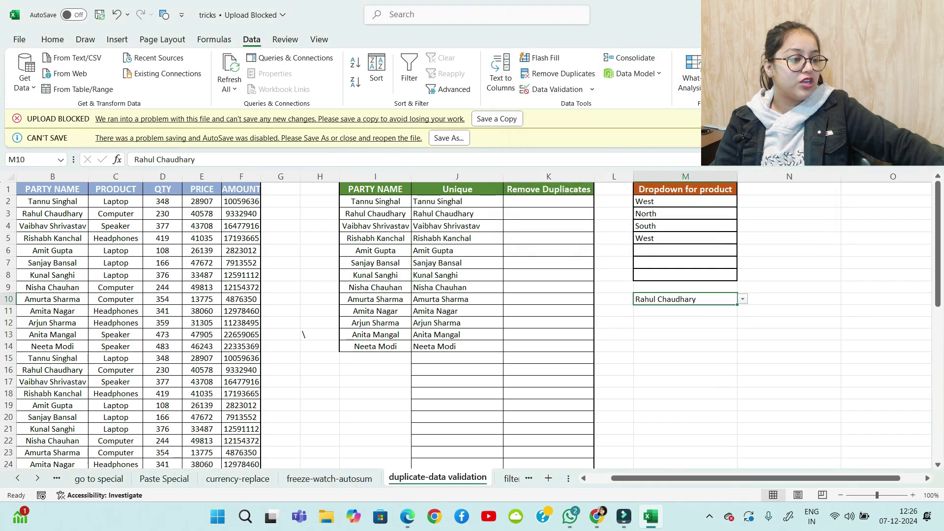
pyautogui.press('Down')
pyautogui.hotkey('alt', 'Down')
pyautogui.press('Down')
pyautogui.press('Return')
# Pick party names from the dropdown into M12 and M13
pyautogui.press('Down')
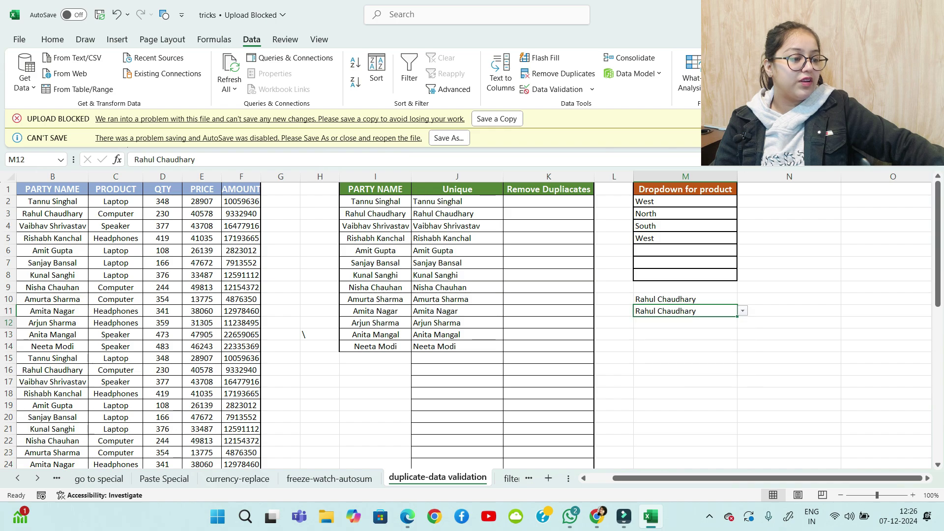
pyautogui.hotkey('alt', 'Down')
pyautogui.press('Down')
pyautogui.press('Down')
pyautogui.press('Down')
pyautogui.press('Return')
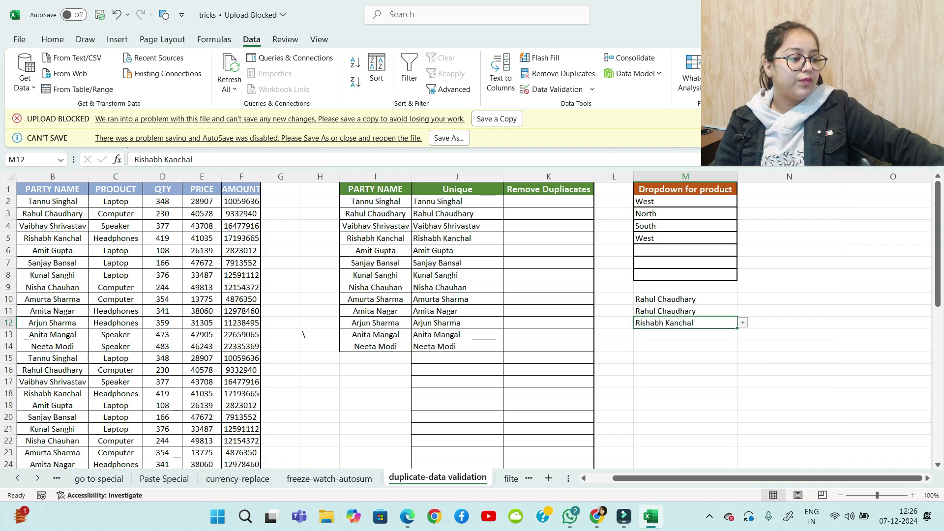
pyautogui.press('Down')
pyautogui.hotkey('alt', 'Down')
pyautogui.press('Down')
pyautogui.press('Down')
pyautogui.press('Down')
pyautogui.press('Down')
pyautogui.press('Down')
pyautogui.press('Down')
pyautogui.press('Return')
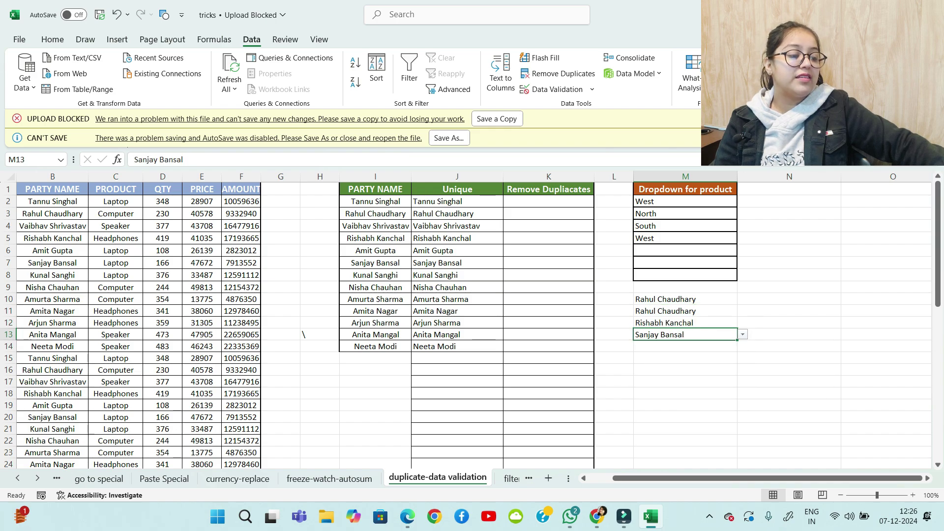
pyautogui.press('Right')
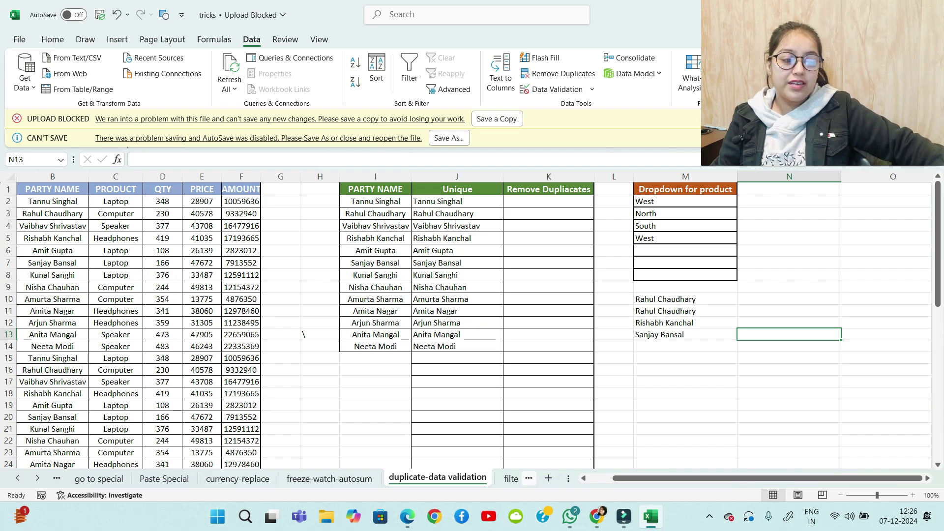
pyautogui.hotkey('ctrl', 'pagedown')
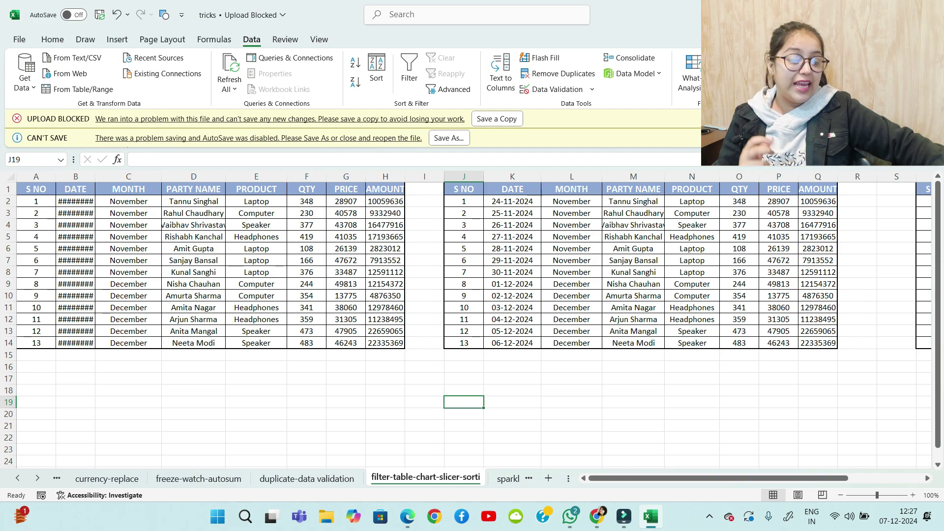
# Widen column B until the DATE values show as full dates like 24-11-2024
pyautogui.moveTo(636, 478)
pyautogui.mouseDown()
pyautogui.moveTo(711, 478)
pyautogui.moveTo(637, 479)
pyautogui.mouseUp()
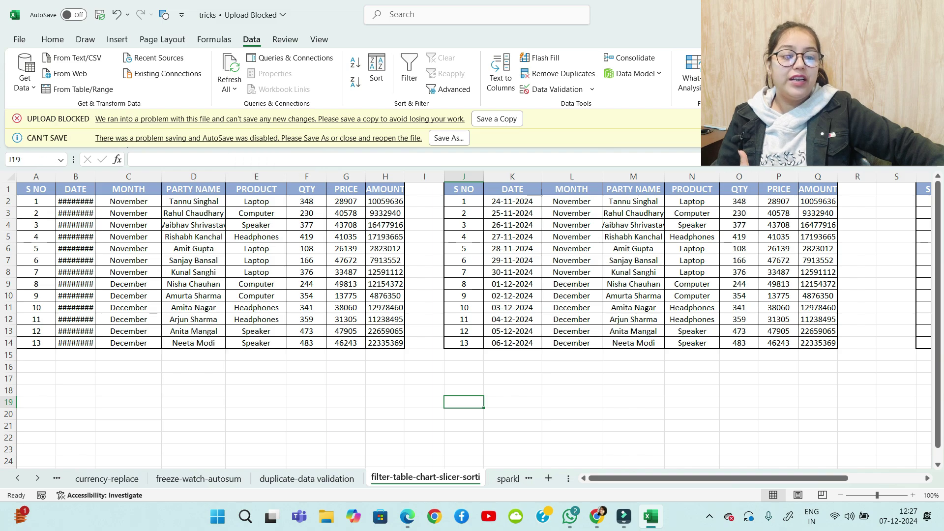
pyautogui.moveTo(95, 176); pyautogui.dragTo(95, 176)
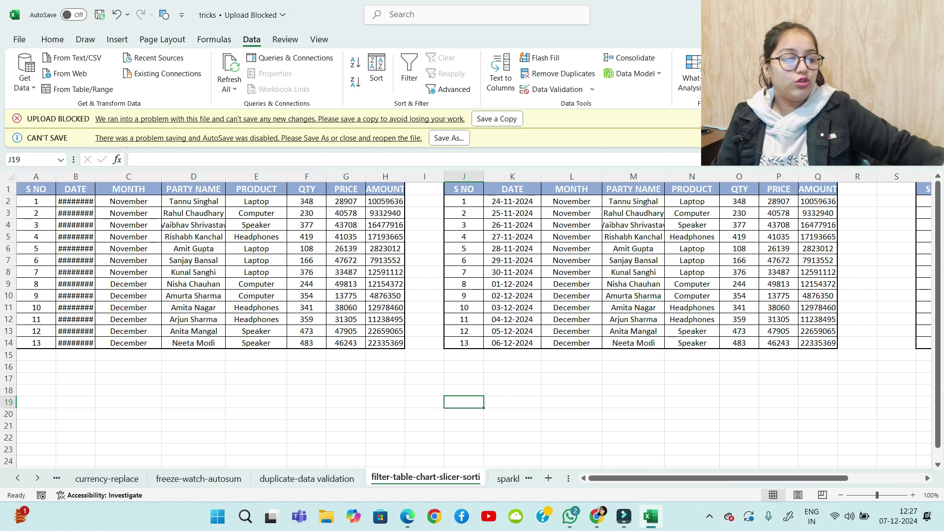
pyautogui.moveTo(385, 202); pyautogui.dragTo(386, 344)
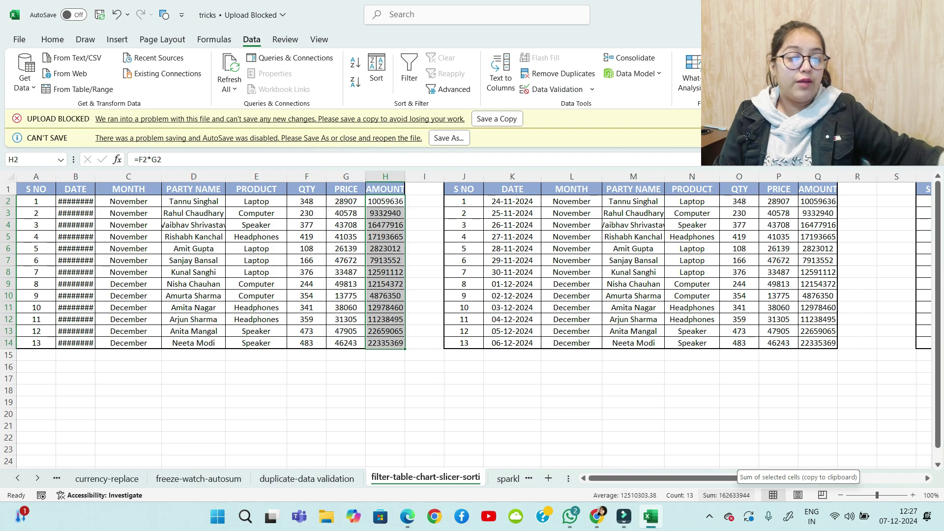
pyautogui.click(403, 355)
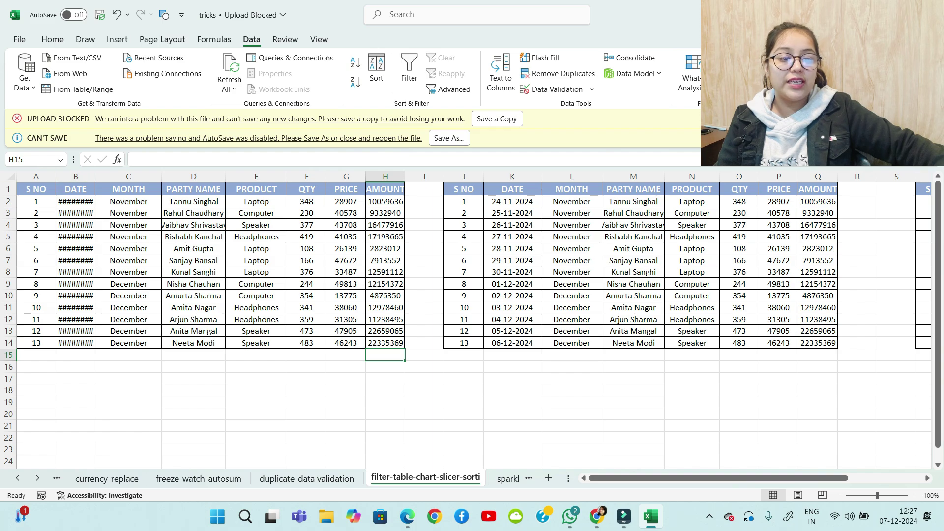
pyautogui.moveTo(95, 176); pyautogui.dragTo(105, 176)
pyautogui.click(203, 391)
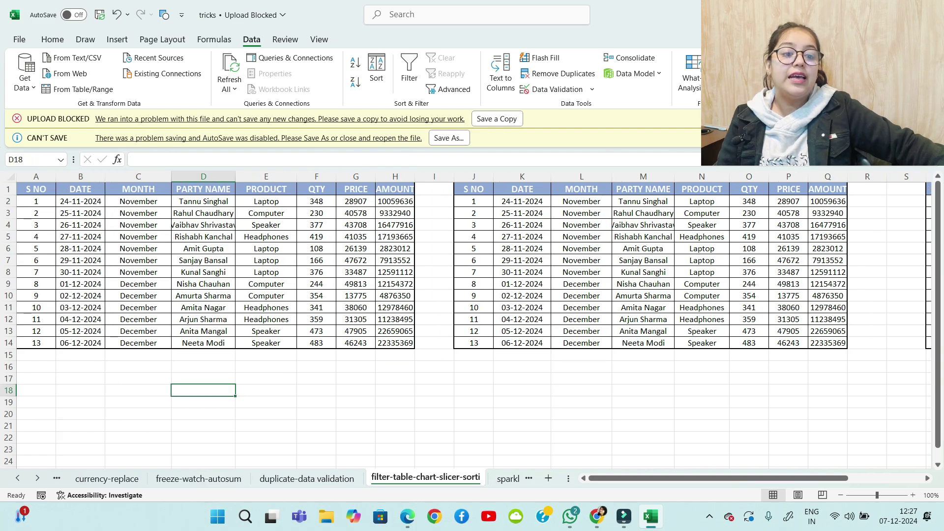
pyautogui.click(80, 189)
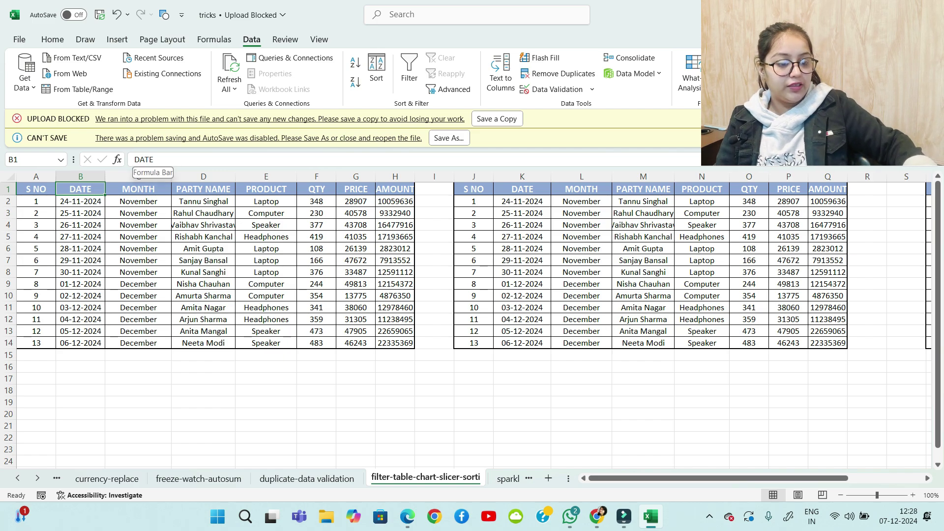
# Jot a note about the filter shortcut and turn on AutoFilter with Ctrl+Shift+L
pyautogui.moveTo(62, 387); pyautogui.dragTo(74, 401)
pyautogui.moveTo(73, 396)
pyautogui.mouseDown()
pyautogui.moveTo(162, 399)
pyautogui.moveTo(166, 418)
pyautogui.mouseUp()
pyautogui.moveTo(159, 393)
pyautogui.mouseDown()
pyautogui.moveTo(216, 392)
pyautogui.moveTo(198, 396)
pyautogui.mouseUp()
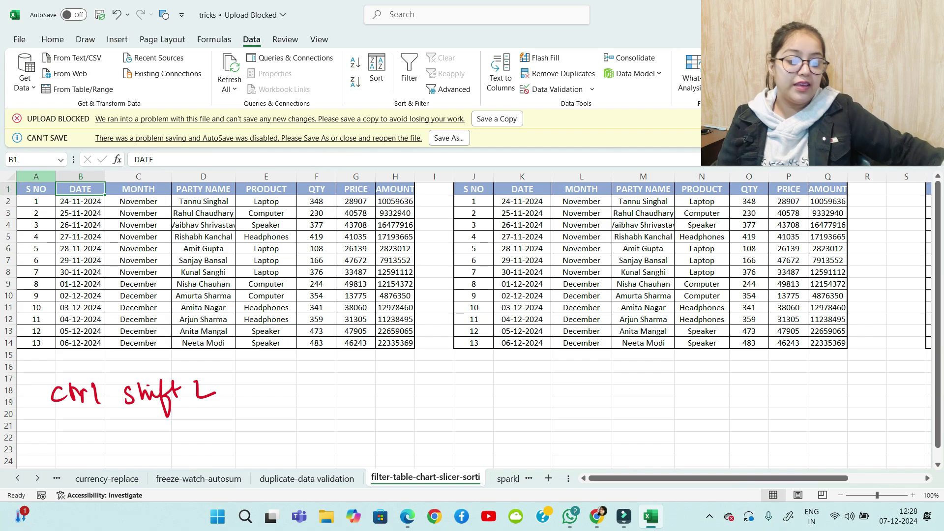
pyautogui.hotkey('ctrl', 'shift', 'l')
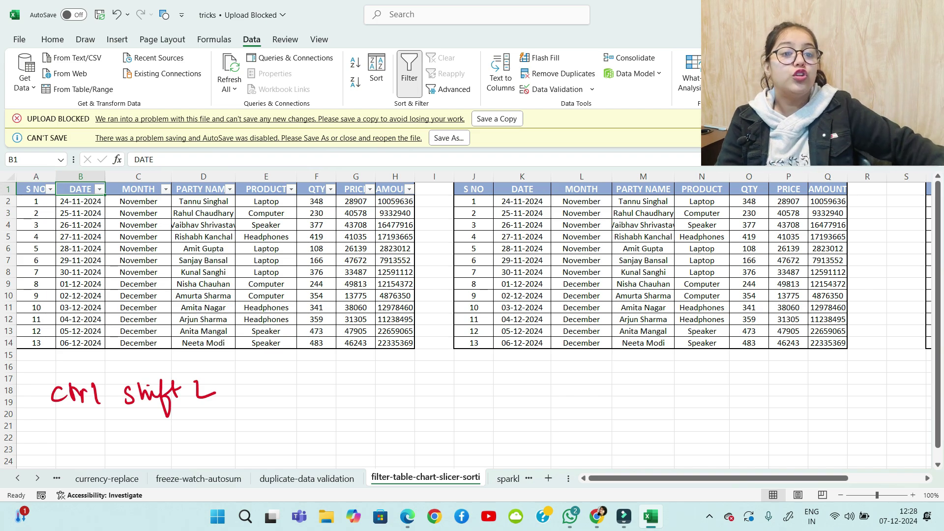
# Show Home > Sort & Filter > Filter as the alternative route, then dismiss it
pyautogui.click(53, 39)
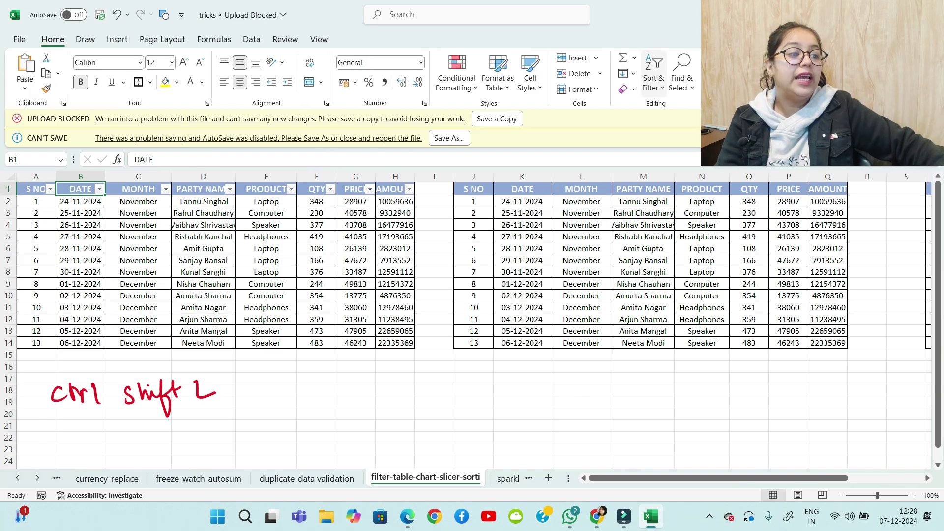
pyautogui.click(654, 79)
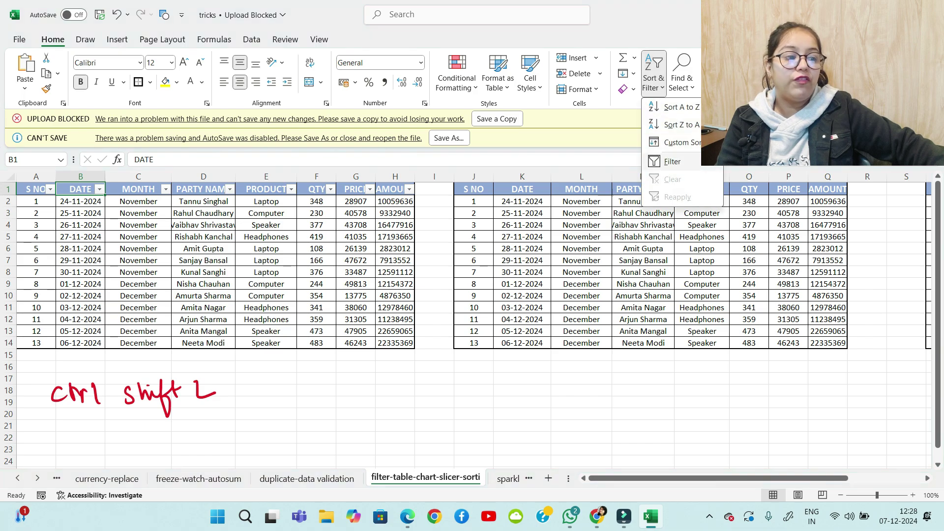
pyautogui.press('Escape')
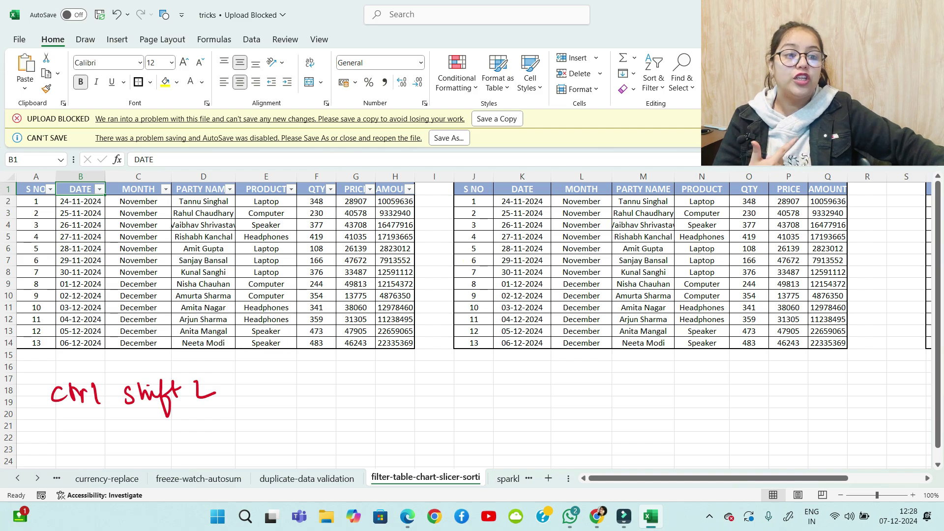
# Filter the MONTH column to show only November rows
pyautogui.click(165, 188)
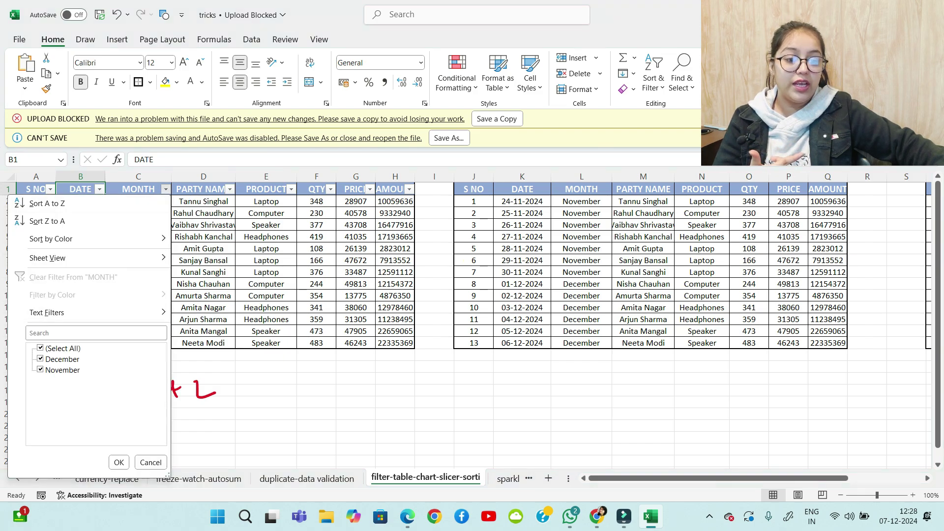
pyautogui.click(41, 349)
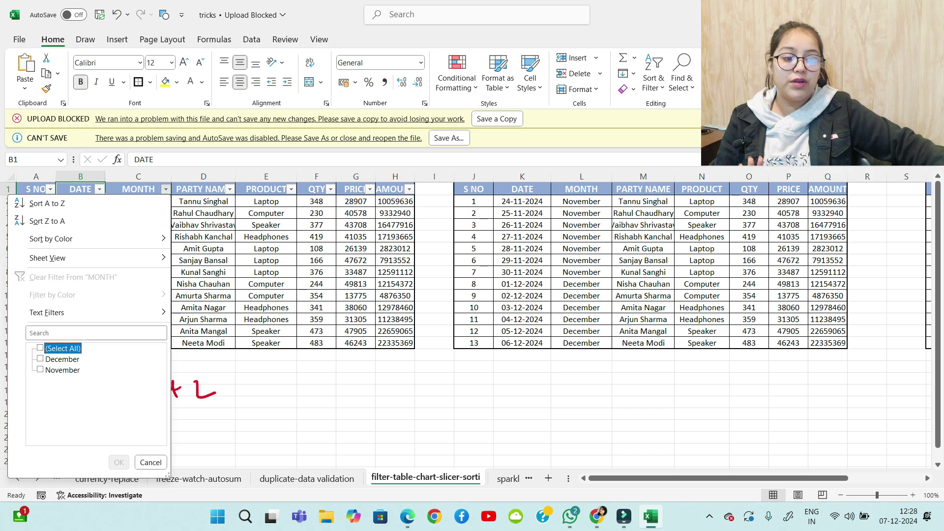
pyautogui.click(40, 370)
pyautogui.click(118, 462)
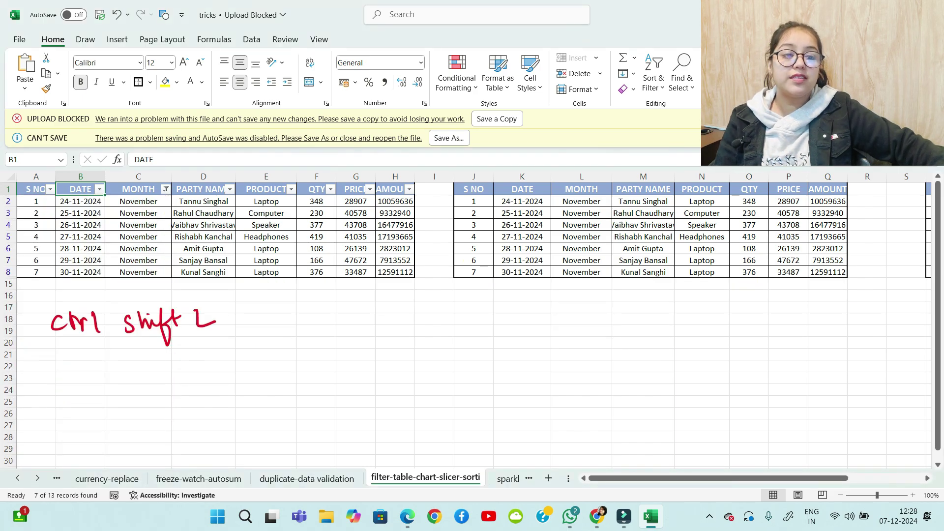
# Change the MONTH filter from November to December only
pyautogui.click(166, 190)
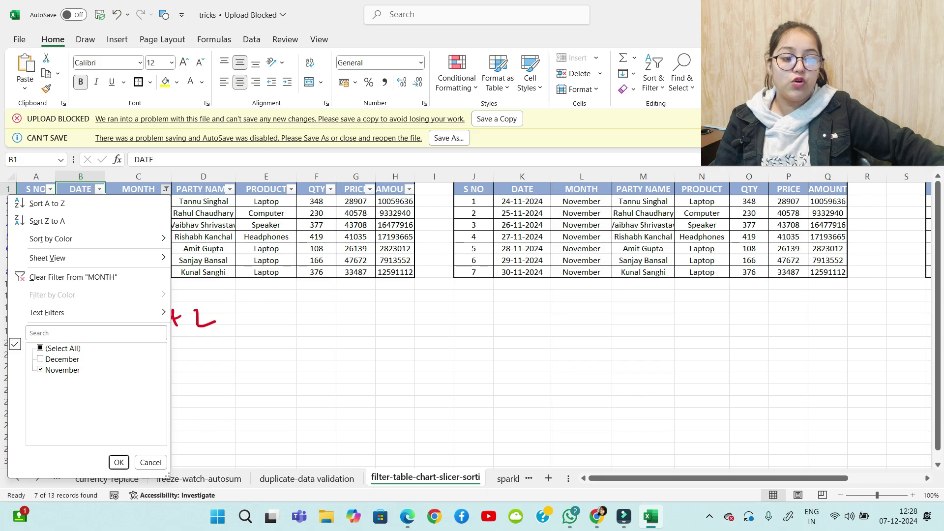
pyautogui.click(40, 370)
pyautogui.click(41, 359)
pyautogui.click(118, 463)
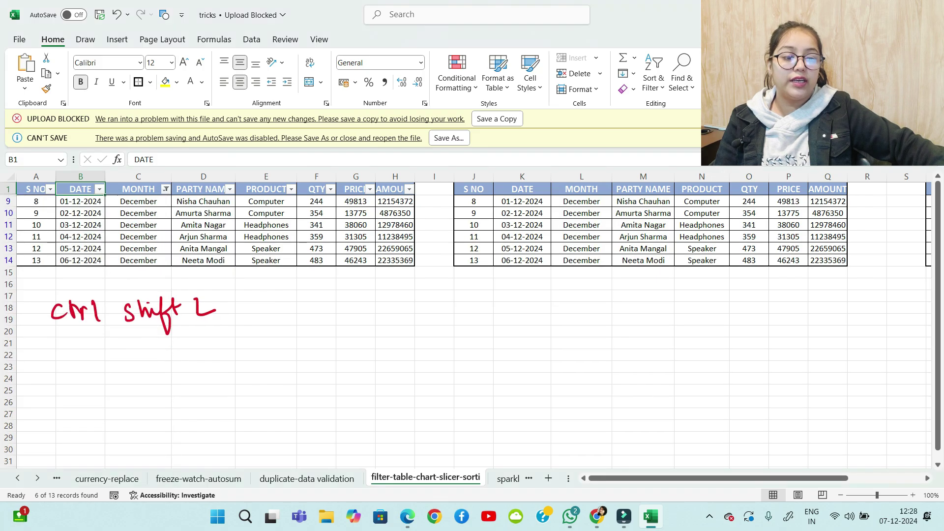
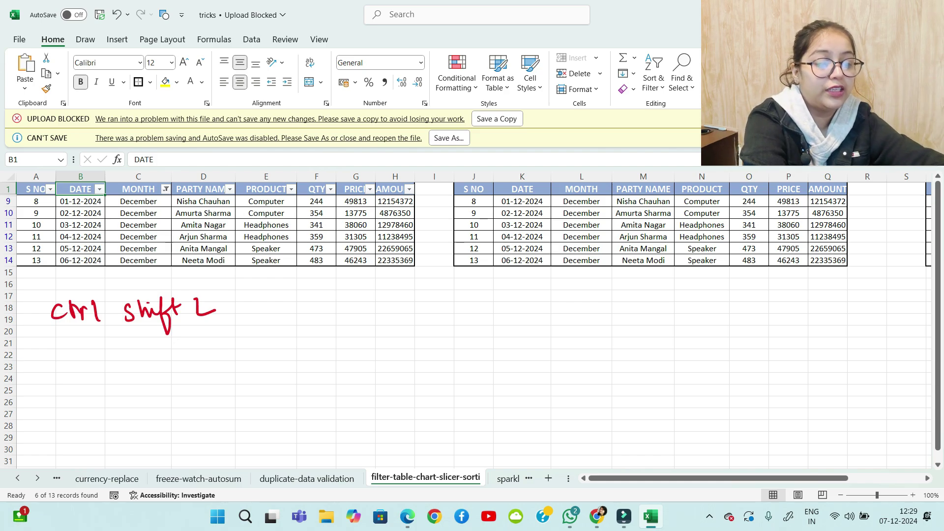
# Turn AutoFilter off to drop the December filter, then re-enable it from the PARTY NAME header
pyautogui.hotkey('ctrl', 'shift', 'l')
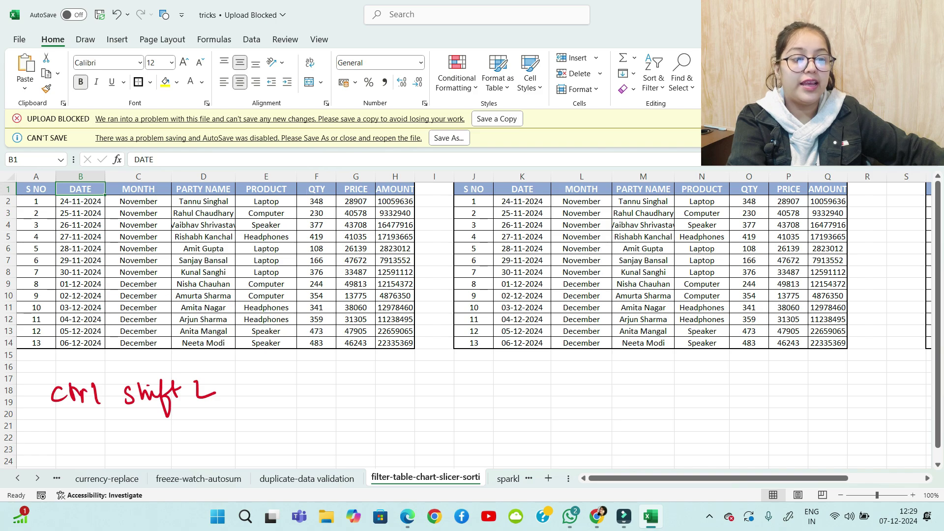
pyautogui.click(203, 190)
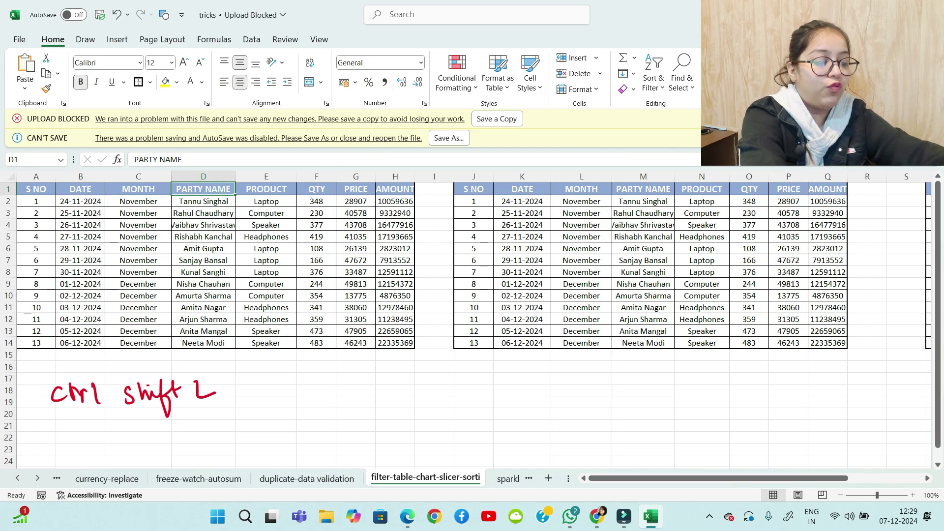
pyautogui.hotkey('ctrl', 'shift', 'l')
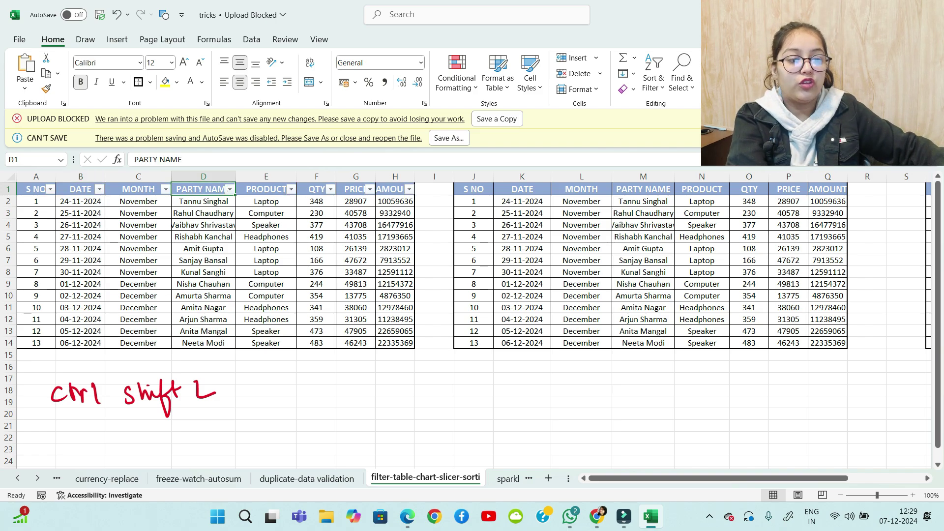
# Look through the PARTY NAME and PRICE filter options without applying anything
pyautogui.hotkey('alt', 'Down')
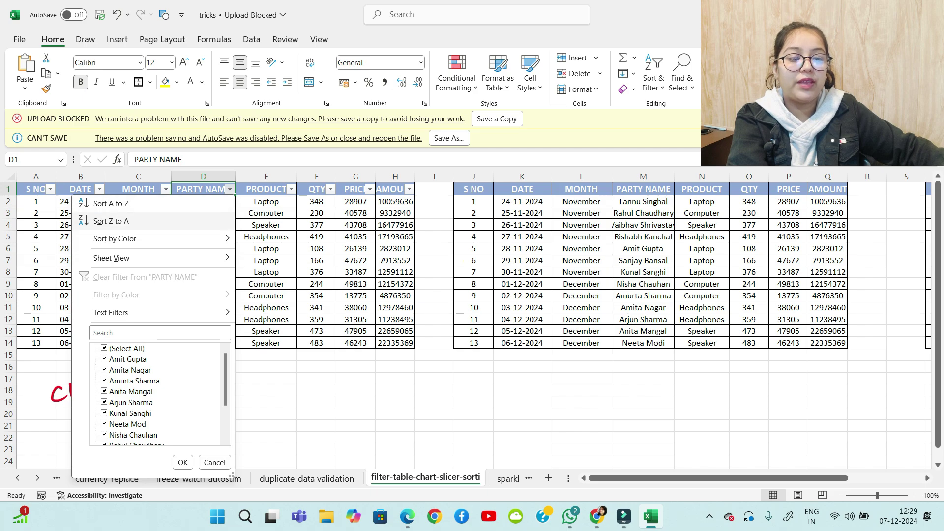
pyautogui.press('Up')
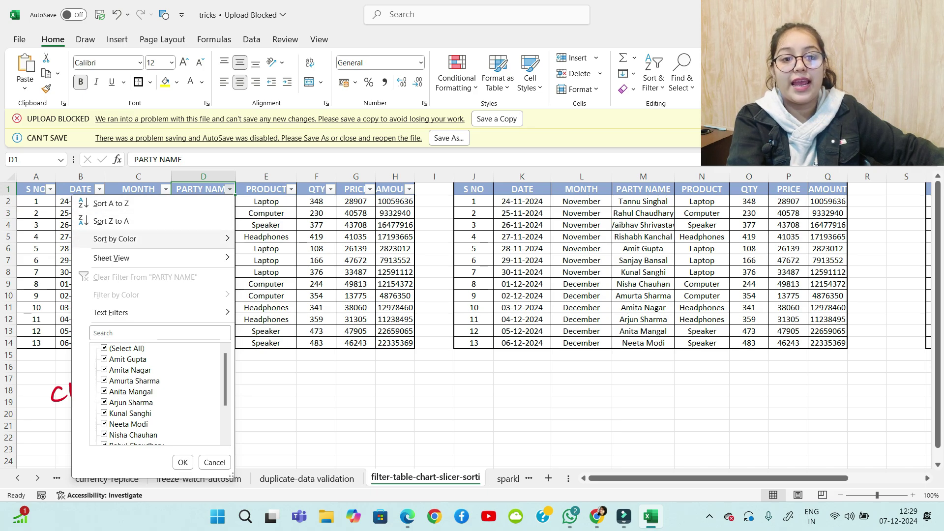
pyautogui.press('Escape')
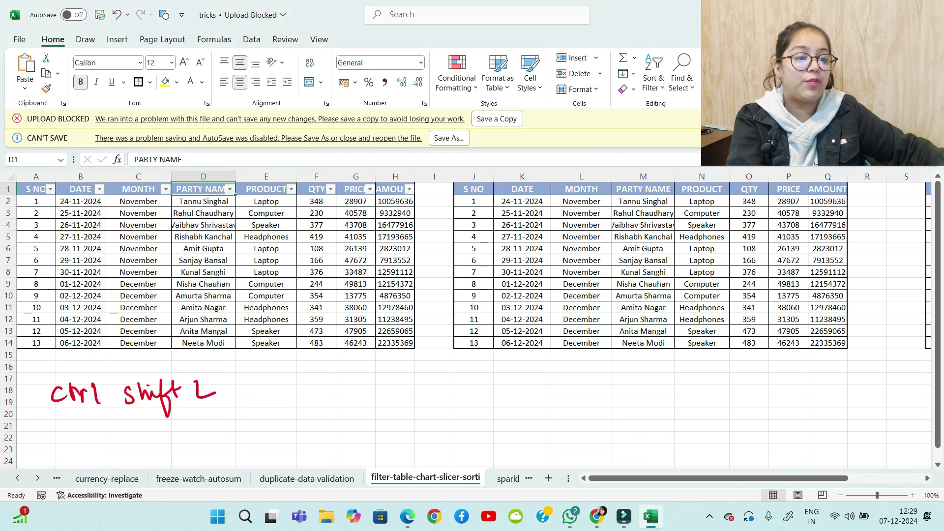
pyautogui.click(369, 189)
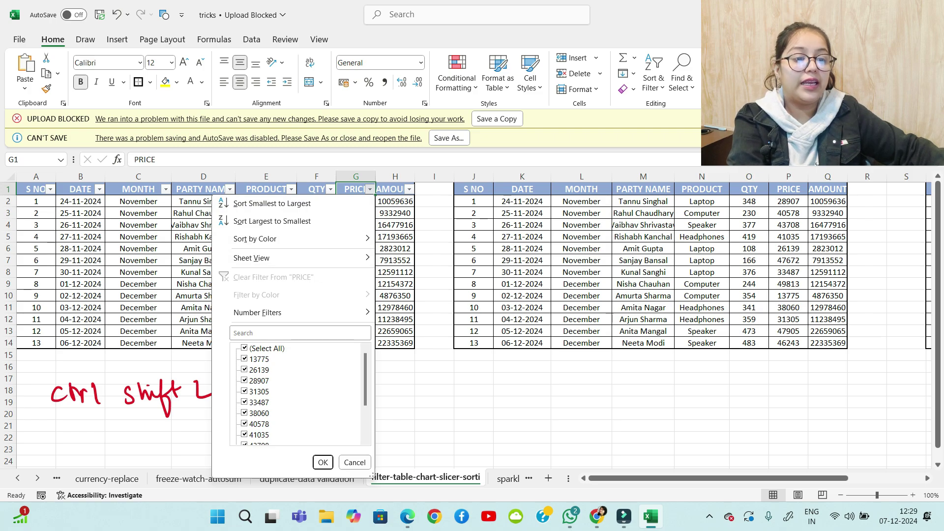
pyautogui.press('Escape')
pyautogui.click(166, 190)
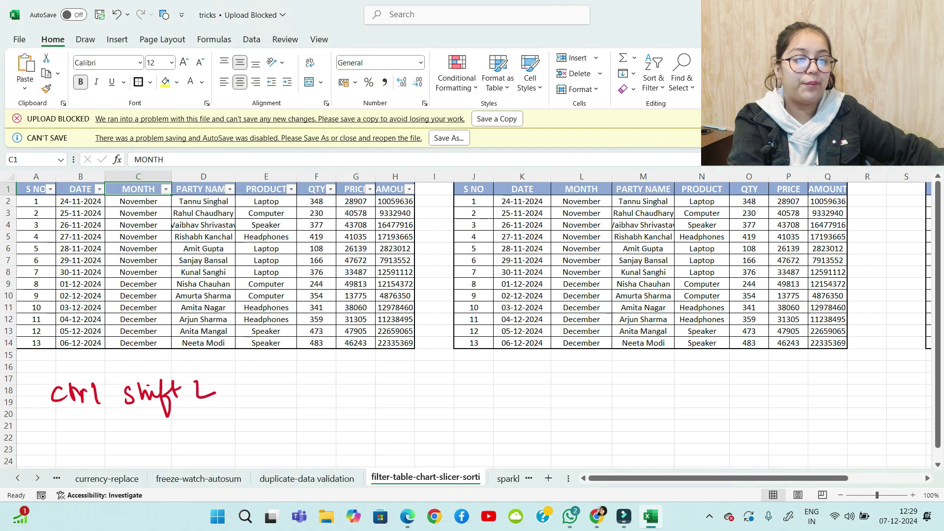
pyautogui.click(203, 190)
# Sort the table A to Z by PARTY NAME and select the S NO and party name values
pyautogui.click(230, 190)
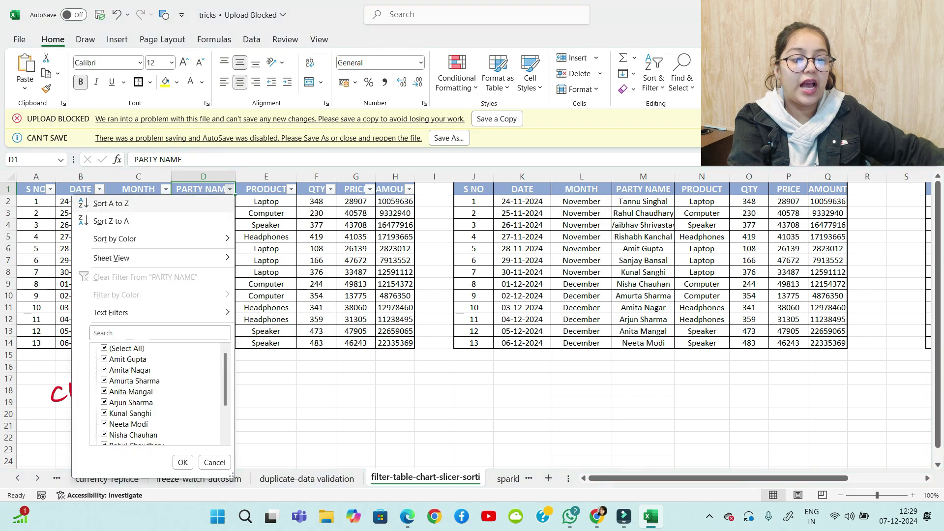
pyautogui.click(128, 204)
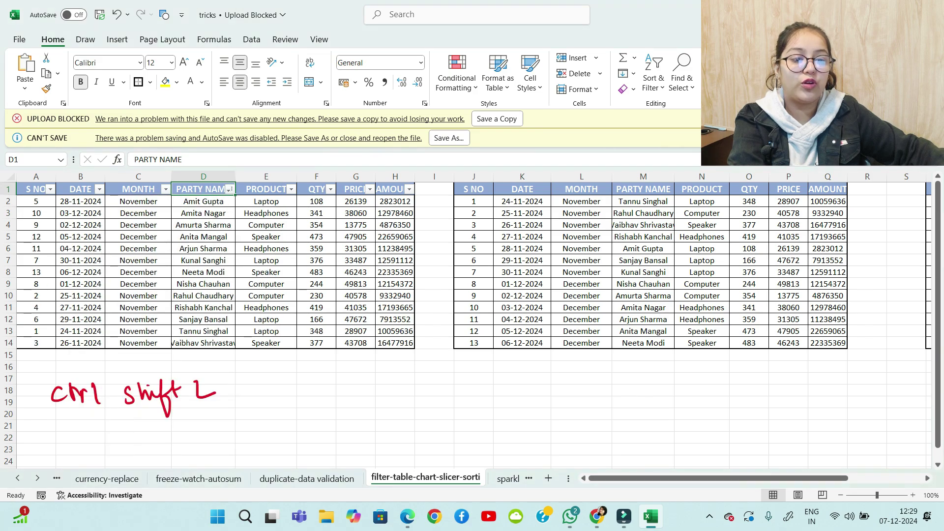
pyautogui.moveTo(36, 201); pyautogui.dragTo(36, 356)
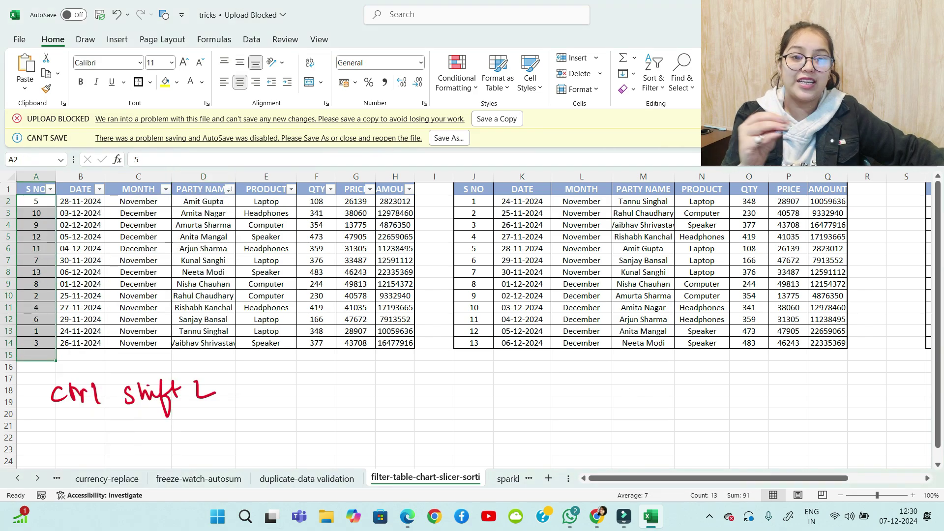
pyautogui.moveTo(203, 202); pyautogui.dragTo(203, 297)
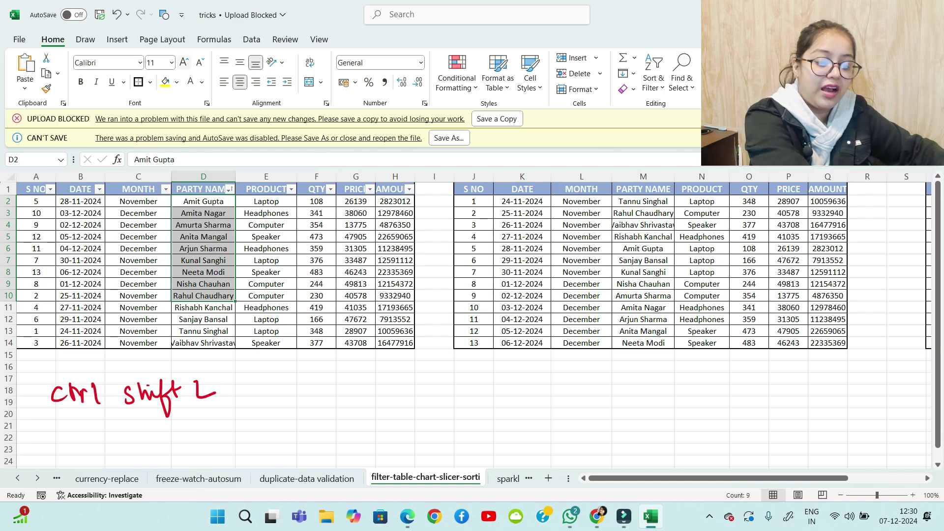
pyautogui.click(243, 309)
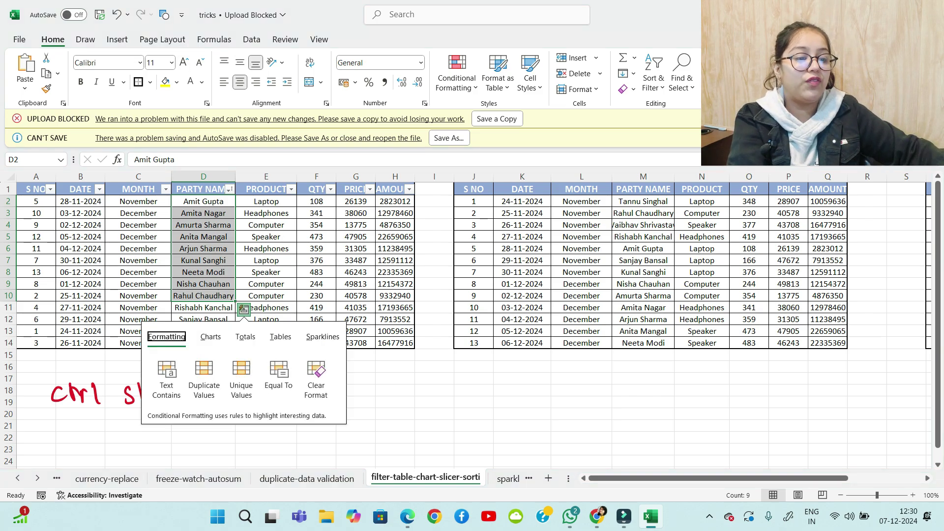
pyautogui.moveTo(440, 402); pyautogui.dragTo(468, 402)
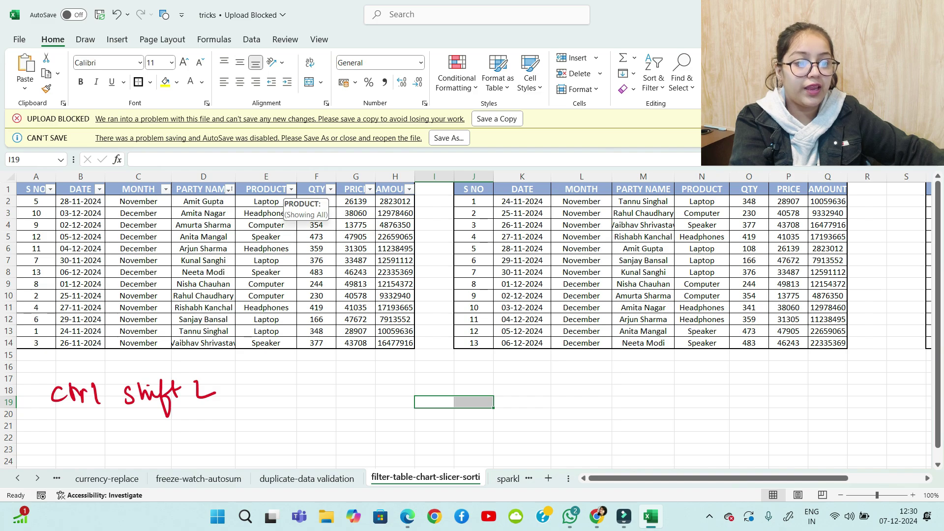
# Filter the MONTH column to show only November rows
pyautogui.click(166, 190)
pyautogui.click(40, 349)
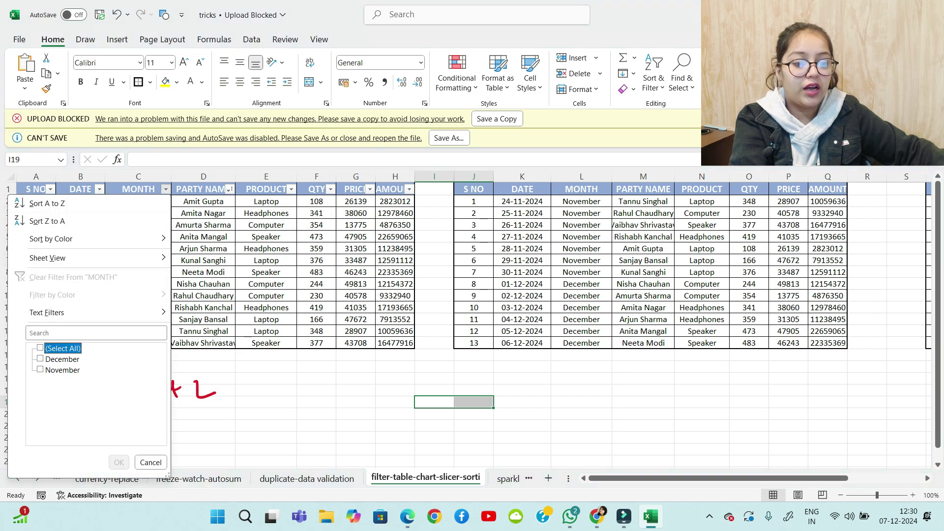
pyautogui.click(40, 370)
pyautogui.click(119, 463)
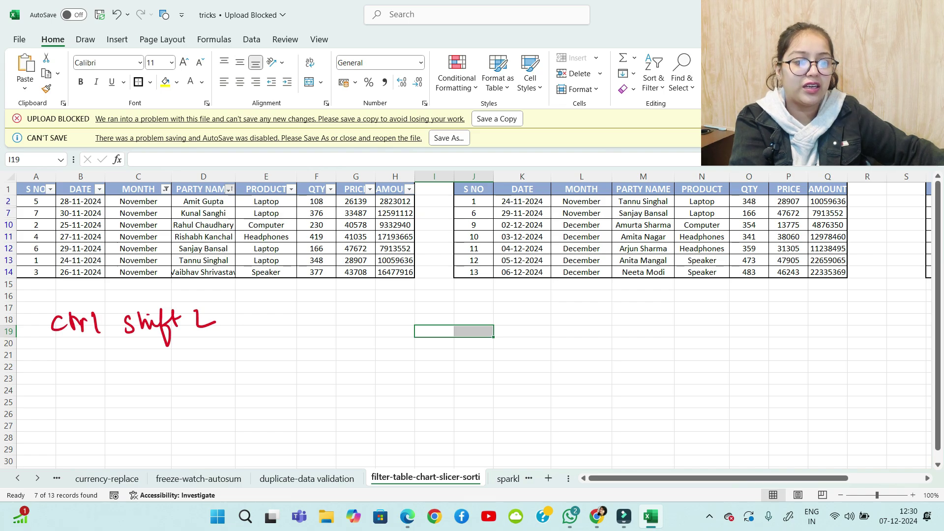
# Clear the MONTH filter so all 13 rows show again
pyautogui.click(229, 190)
pyautogui.moveTo(147, 258)
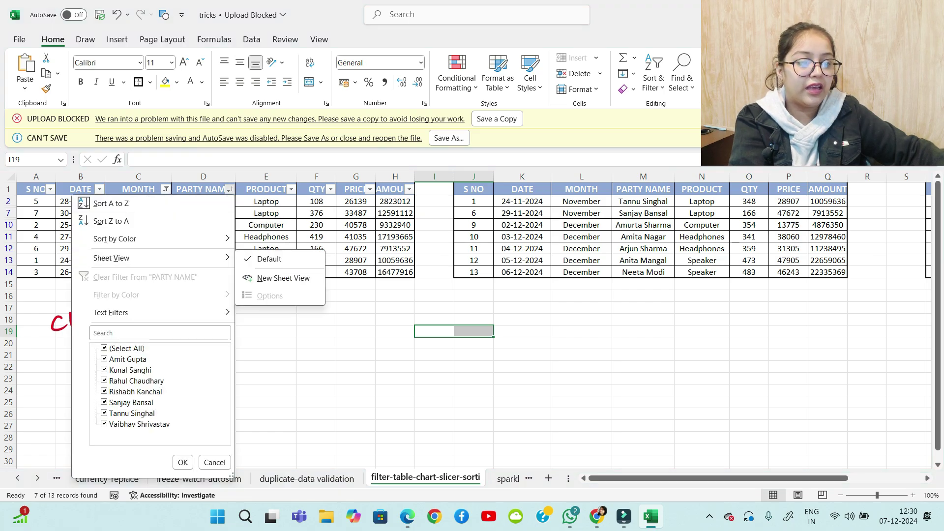
pyautogui.press('Escape')
pyautogui.click(165, 189)
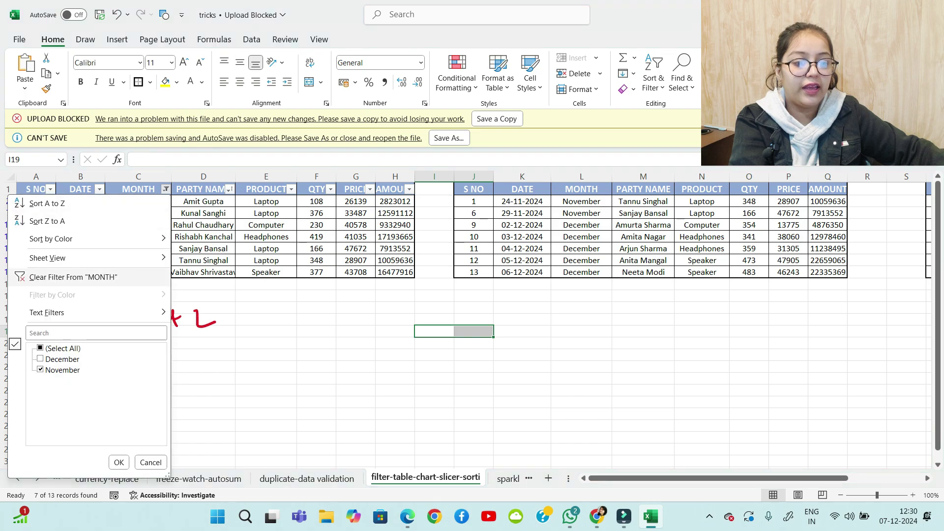
pyautogui.click(73, 277)
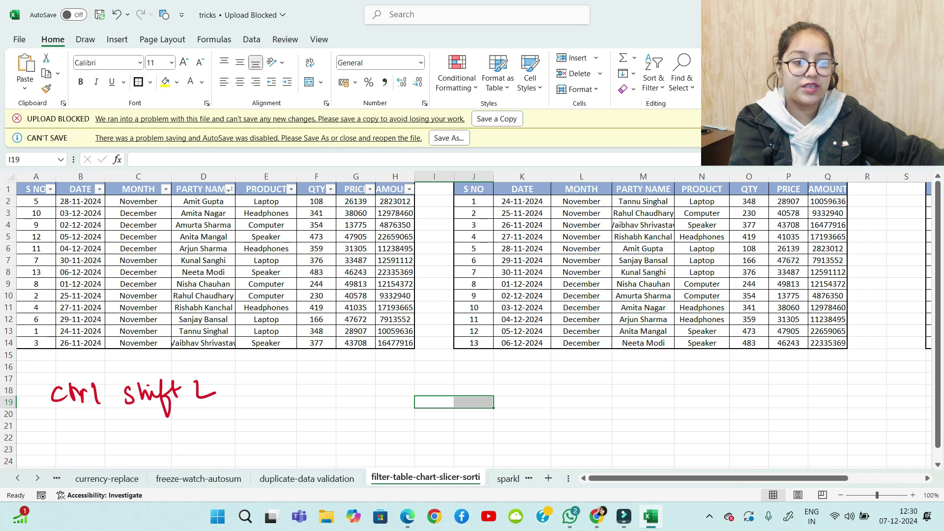
# Check the PRODUCT filter options, then scroll right to the copies of the data
pyautogui.click(292, 190)
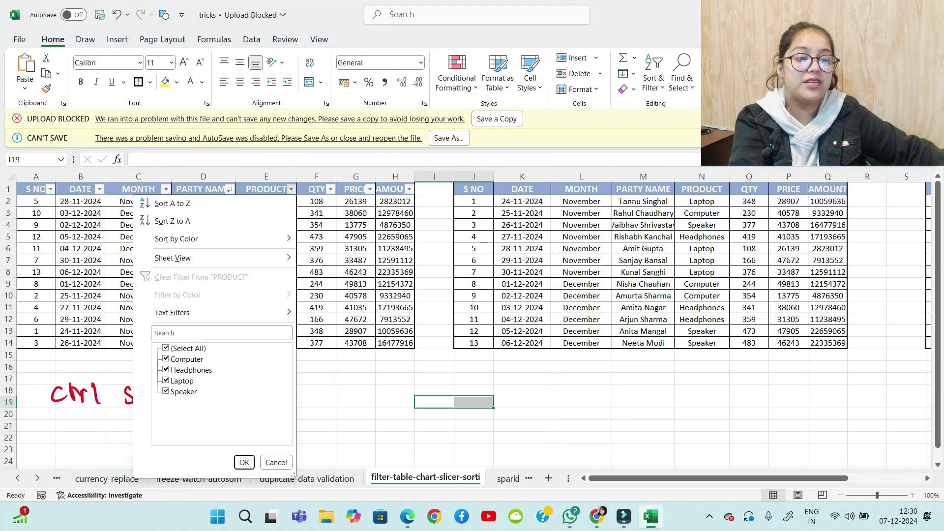
pyautogui.moveTo(197, 239)
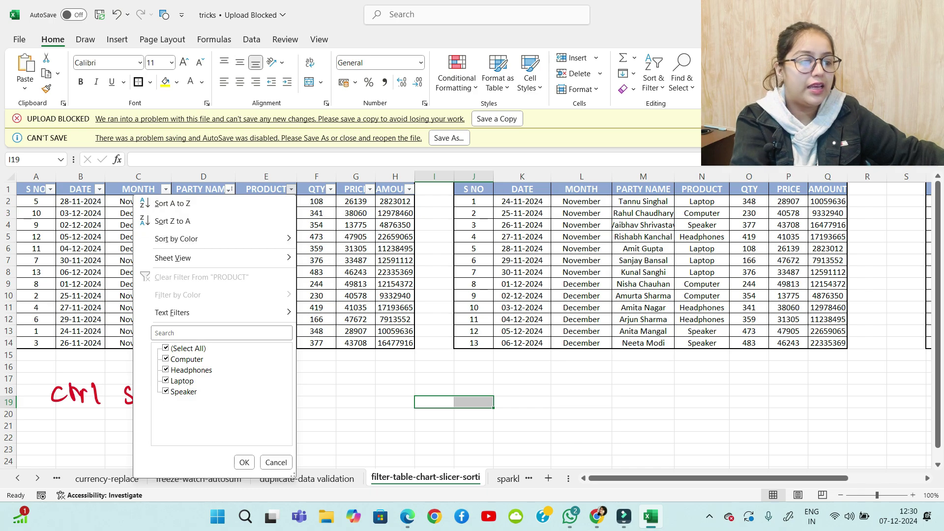
pyautogui.click(244, 463)
pyautogui.moveTo(669, 479); pyautogui.dragTo(744, 478)
pyautogui.click(430, 367)
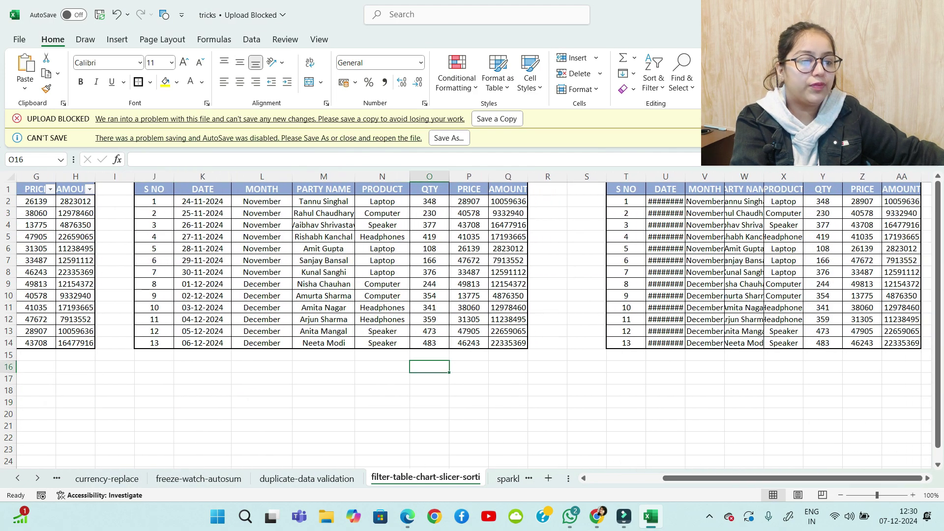
# Move the filter buttons from the left table to the second table's headers
pyautogui.click(154, 189)
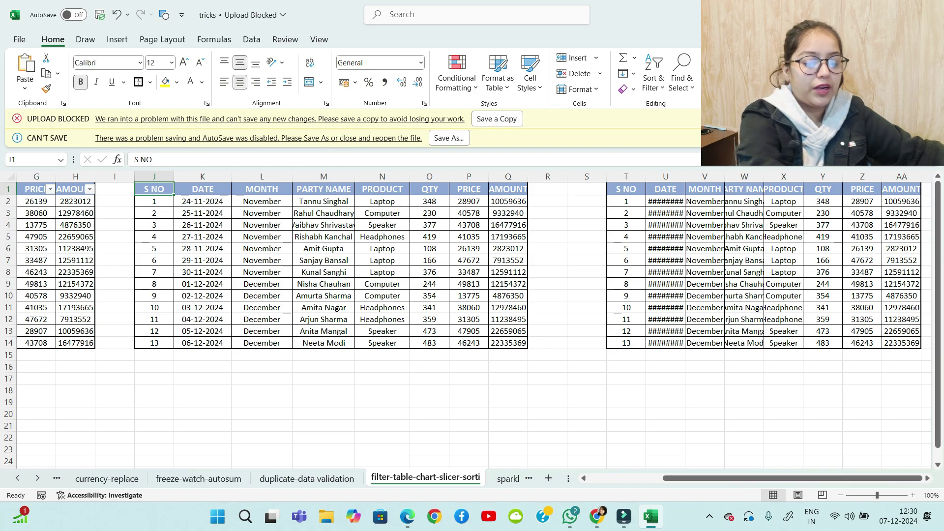
pyautogui.hotkey('ctrl', 'shift', 'l')
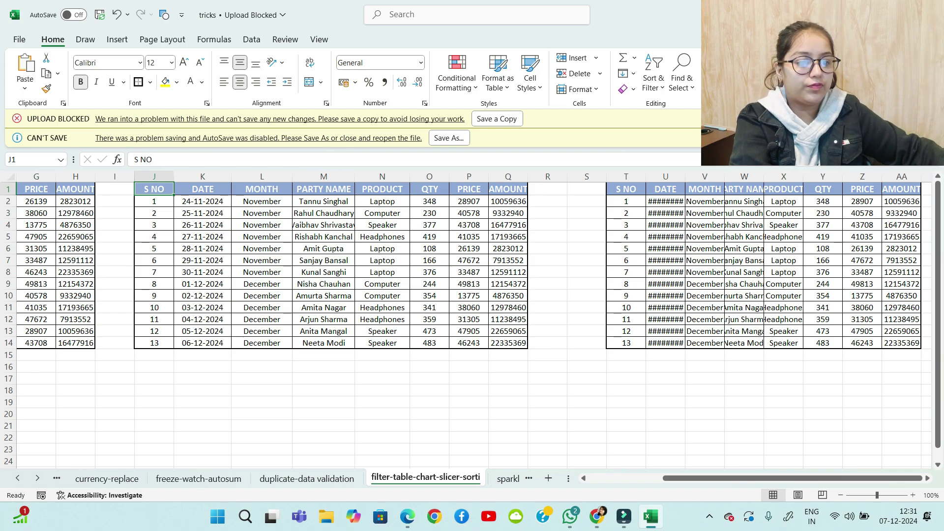
pyautogui.click(202, 189)
pyautogui.hotkey('ctrl', 'shift', 'l')
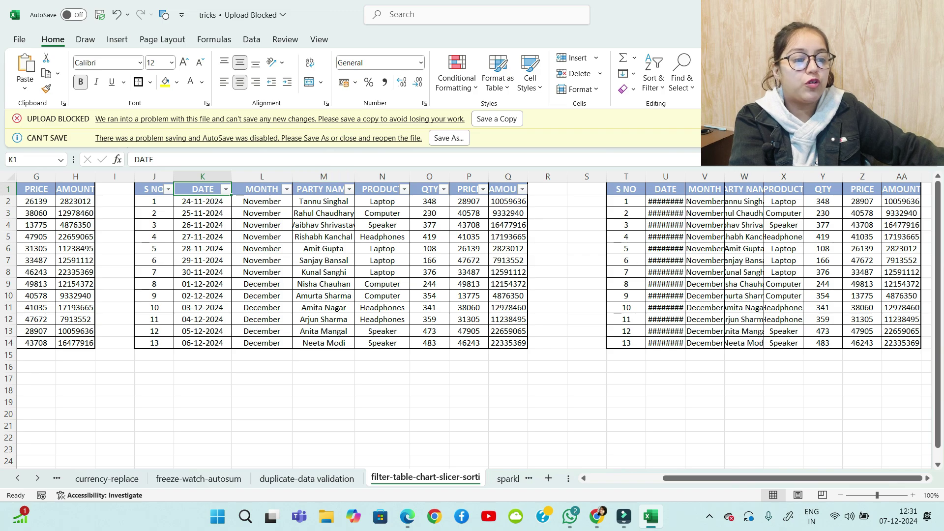
pyautogui.click(350, 190)
pyautogui.moveTo(276, 239)
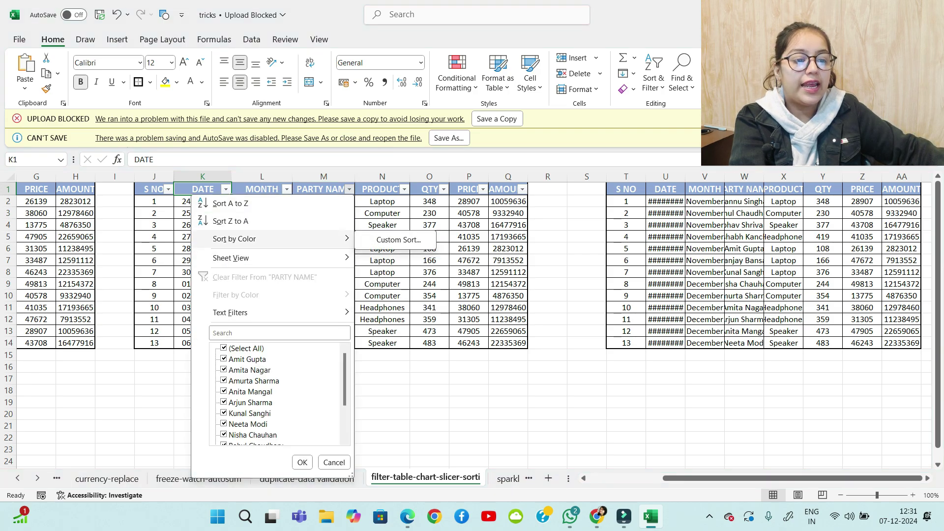
pyautogui.press('Escape')
pyautogui.press('Escape')
# Fill party name cells M4, M10 and M13 yellow
pyautogui.click(324, 225)
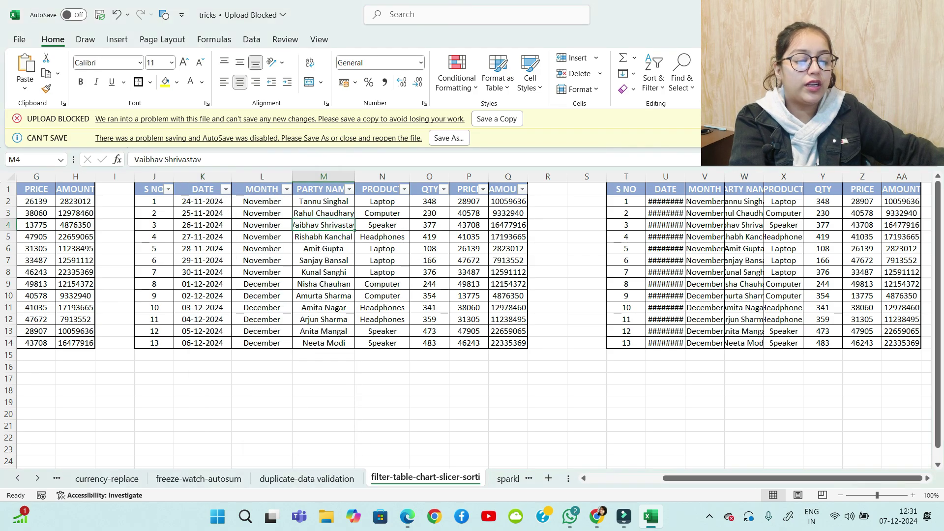
pyautogui.click(166, 82)
pyautogui.click(324, 296)
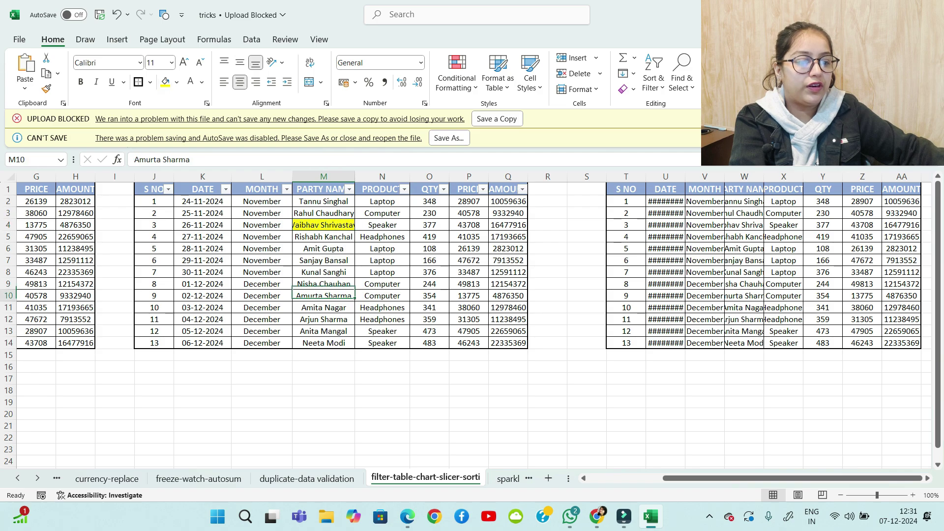
pyautogui.click(165, 81)
pyautogui.click(324, 331)
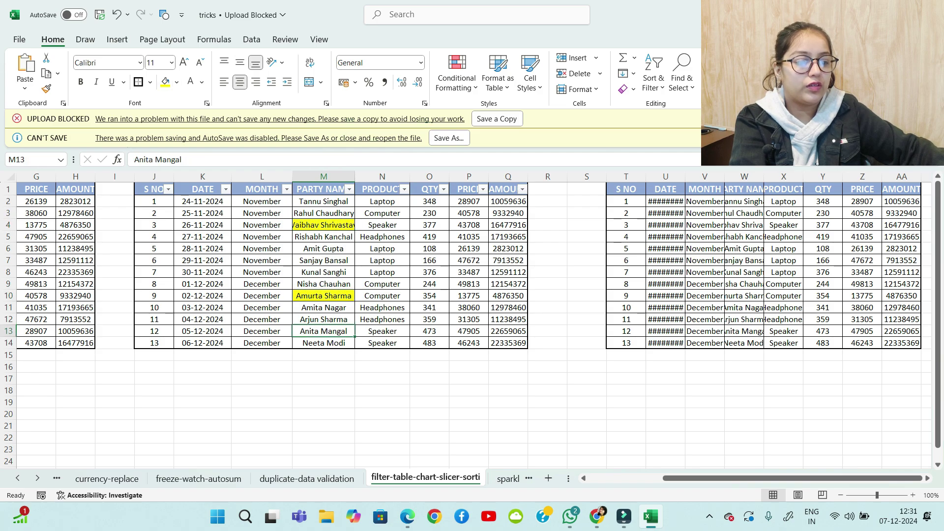
pyautogui.click(165, 82)
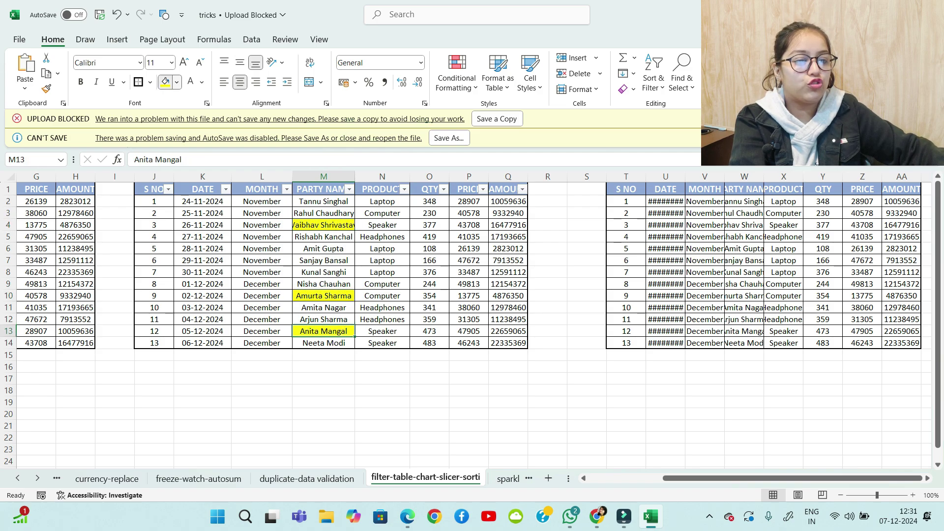
pyautogui.click(176, 81)
pyautogui.click(324, 248)
pyautogui.click(323, 248)
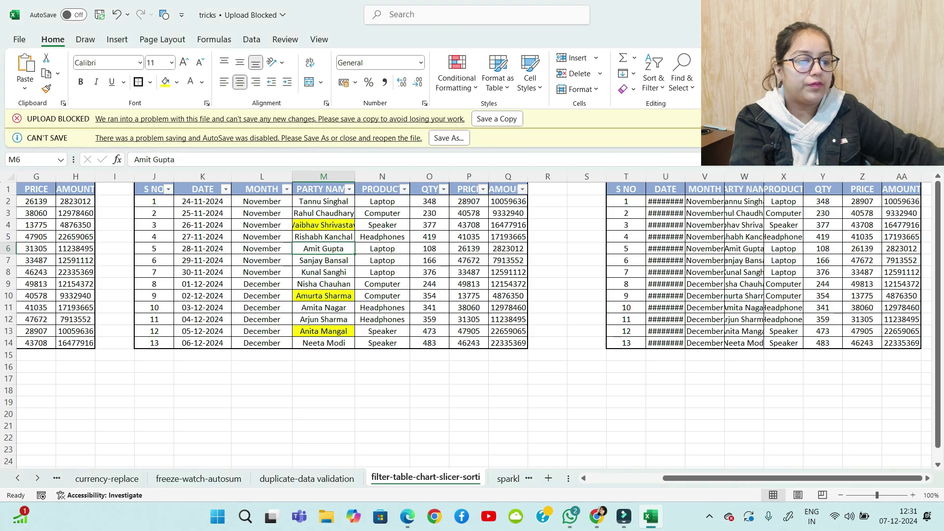
pyautogui.click(176, 81)
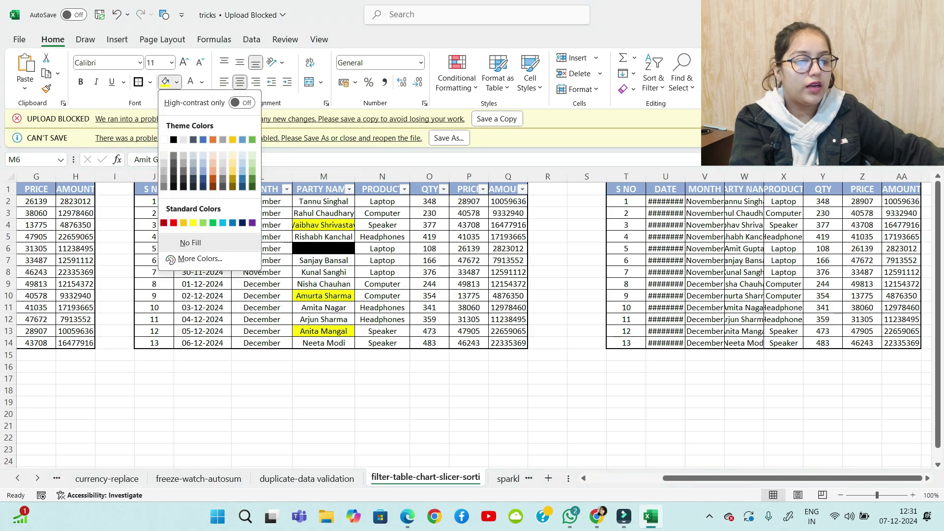
pyautogui.click(252, 170)
pyautogui.click(324, 284)
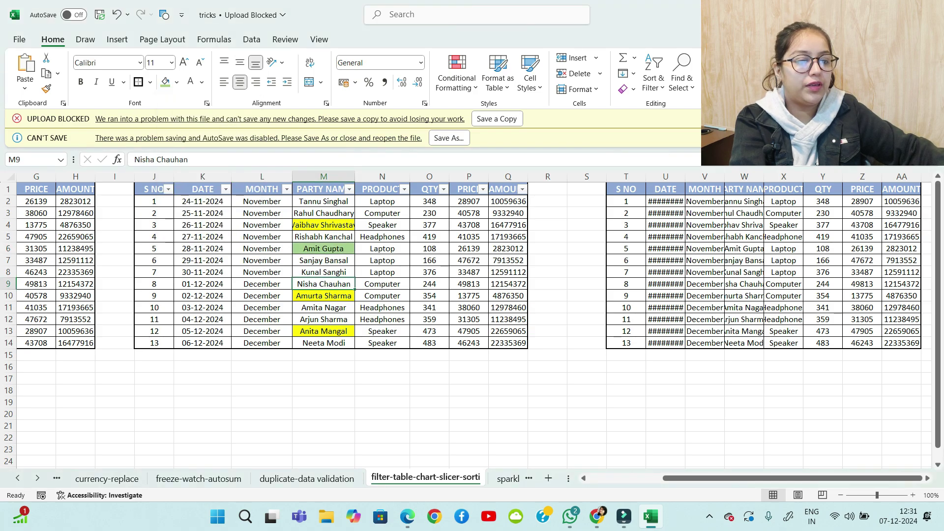
pyautogui.click(166, 82)
pyautogui.click(324, 201)
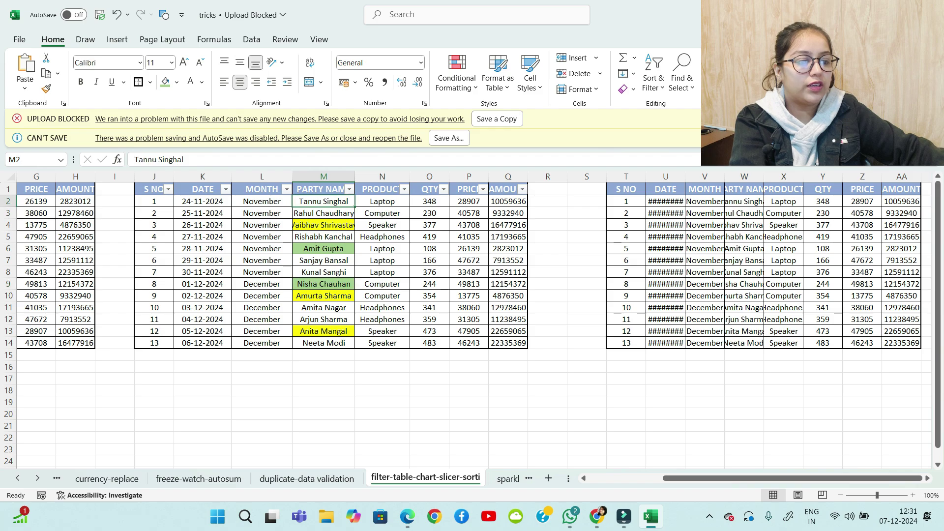
pyautogui.click(323, 342)
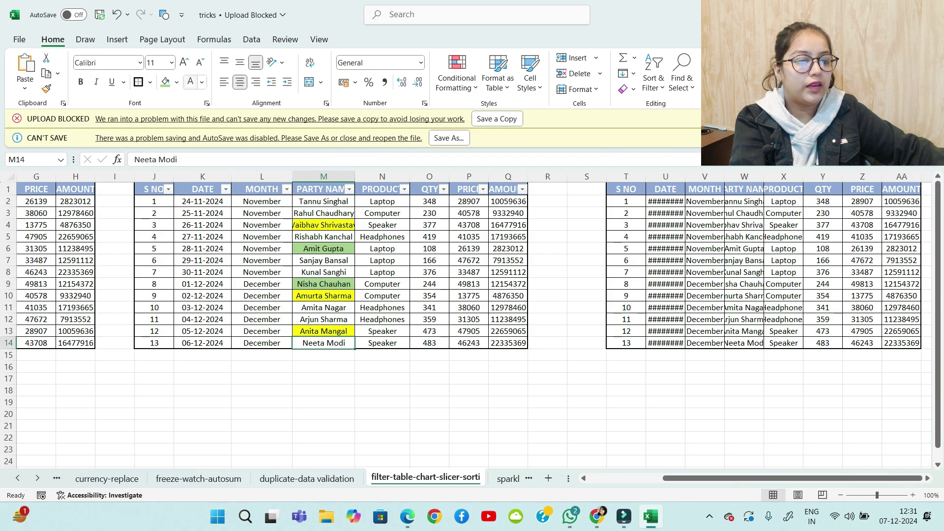
pyautogui.click(165, 82)
pyautogui.click(349, 190)
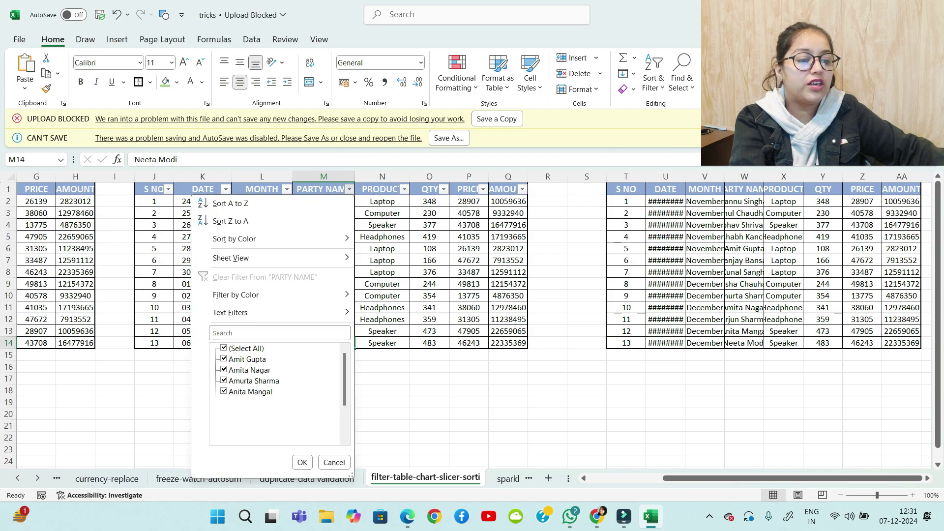
# Sort PARTY NAME by cell colour, bringing yellow cells to the top, then green
pyautogui.moveTo(275, 239)
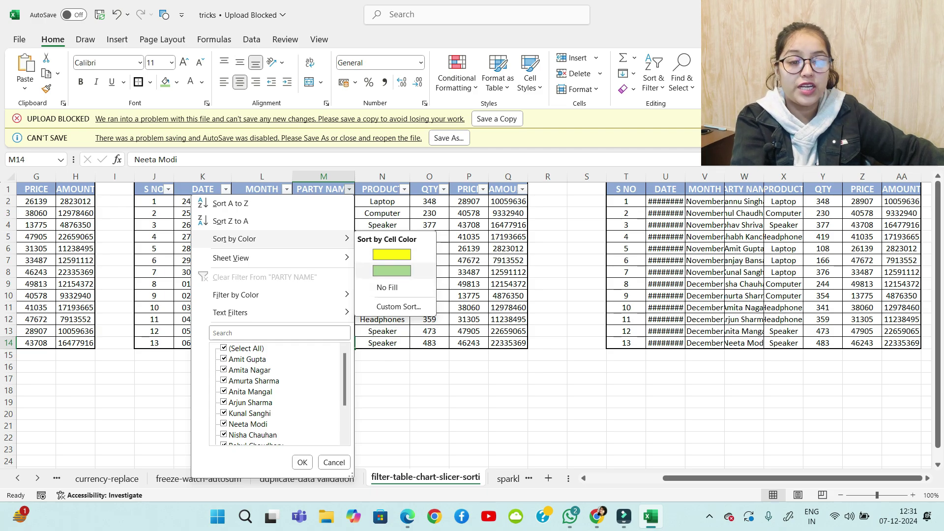
pyautogui.click(392, 254)
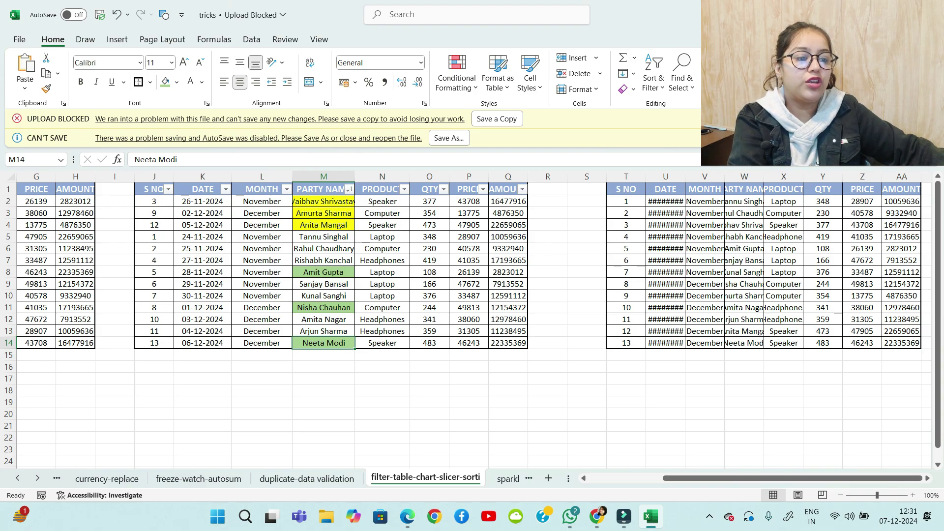
pyautogui.click(349, 190)
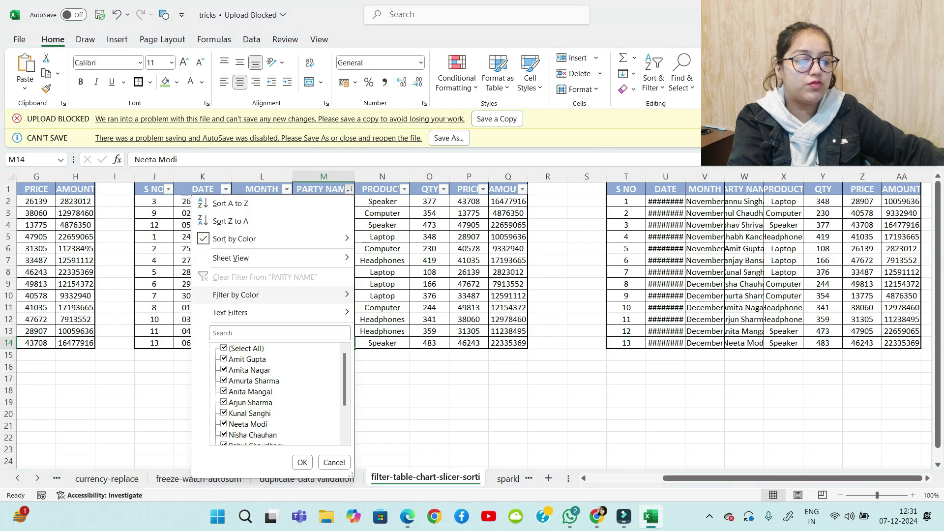
pyautogui.moveTo(295, 238)
pyautogui.click(390, 261)
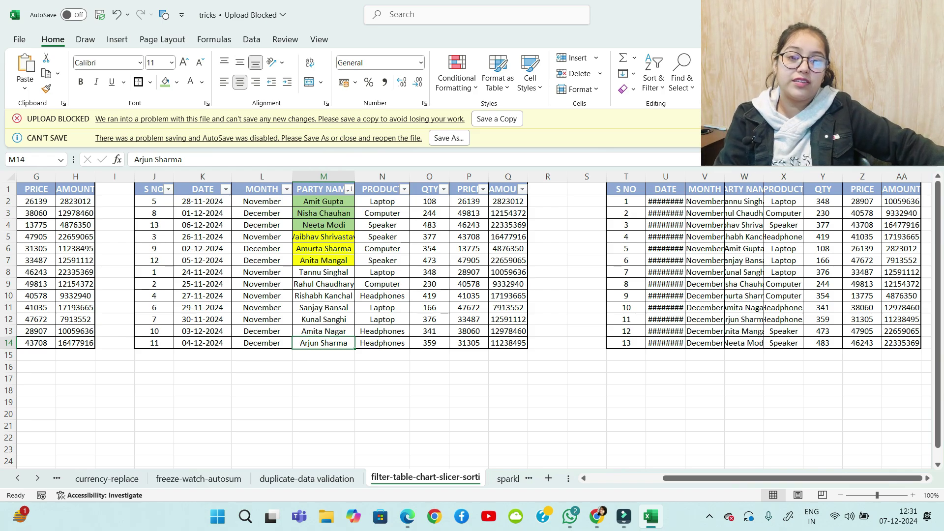
# Undo the colour sorts and fills, then bring up Sort & Filter > Custom Sort
pyautogui.hotkey('ctrl', 'z')
pyautogui.hotkey('ctrl', 'z')
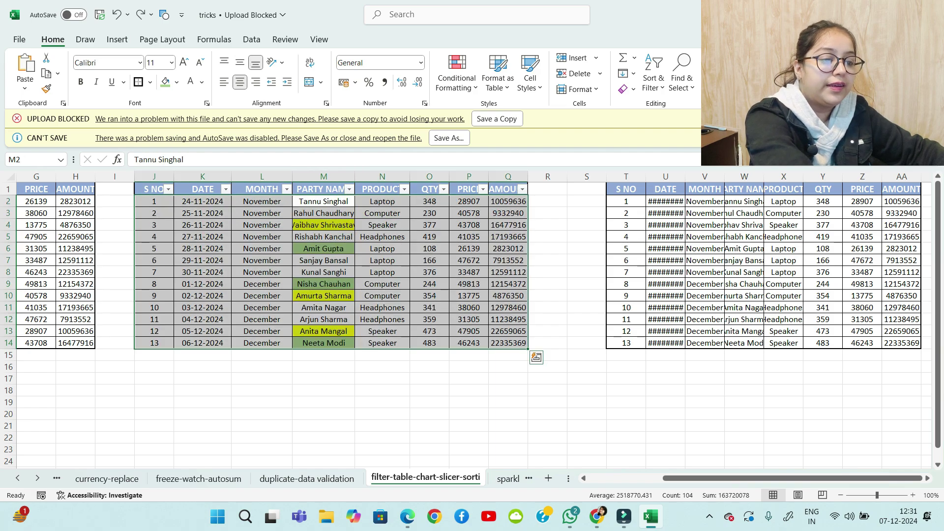
pyautogui.hotkey('ctrl', 'z')
pyautogui.hotkey('ctrl', 'z')
pyautogui.hotkey('ctrl', 'z')
pyautogui.hotkey('ctrl', 'z')
pyautogui.hotkey('ctrl', 'z')
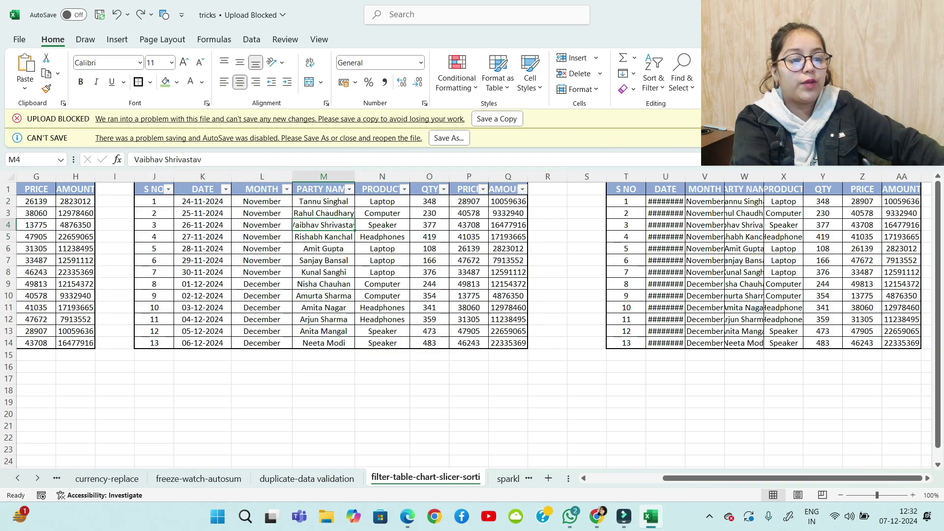
pyautogui.click(350, 189)
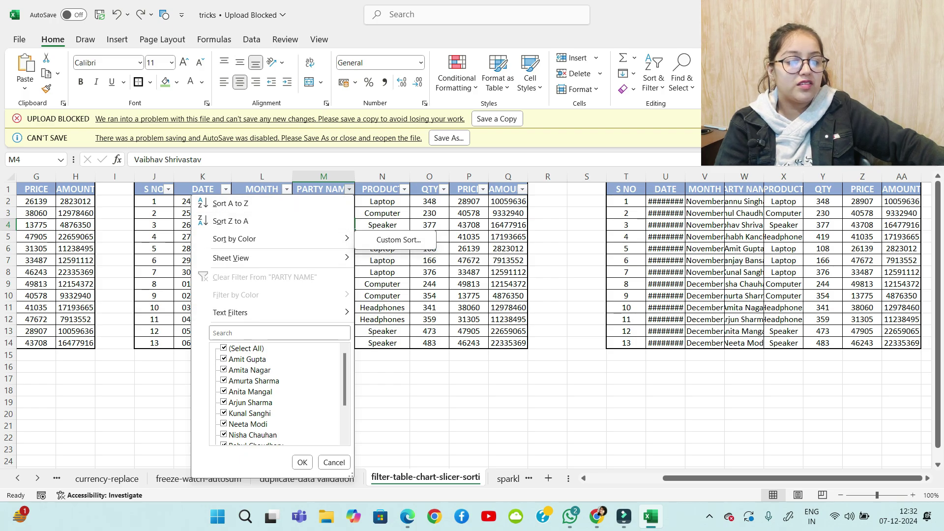
pyautogui.click(302, 462)
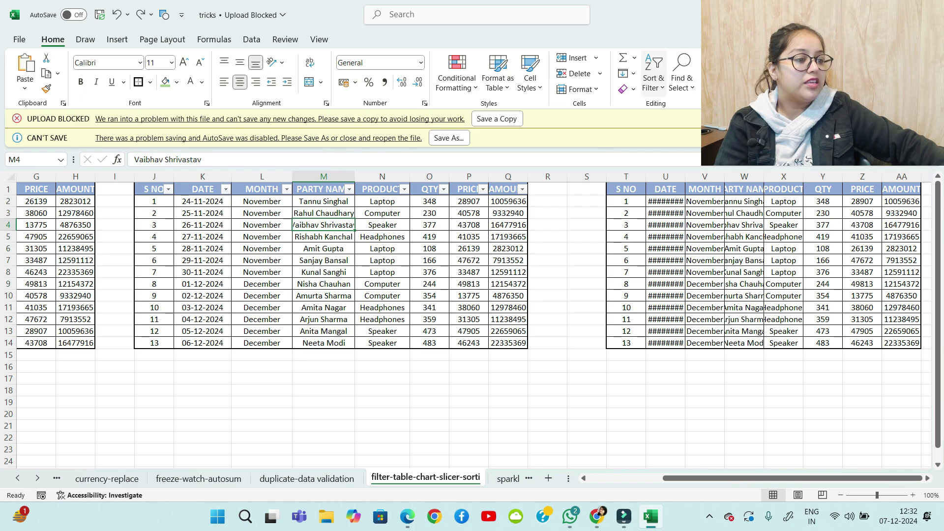
pyautogui.click(654, 79)
pyautogui.click(681, 143)
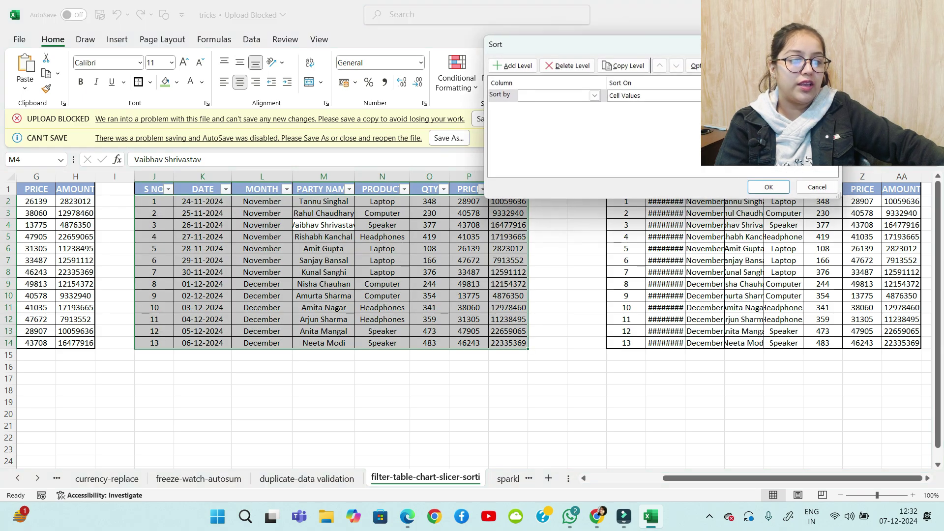
# Sort the second table by PRODUCT on Cell Values, order A to Z, via Data > Sort
pyautogui.press('Escape')
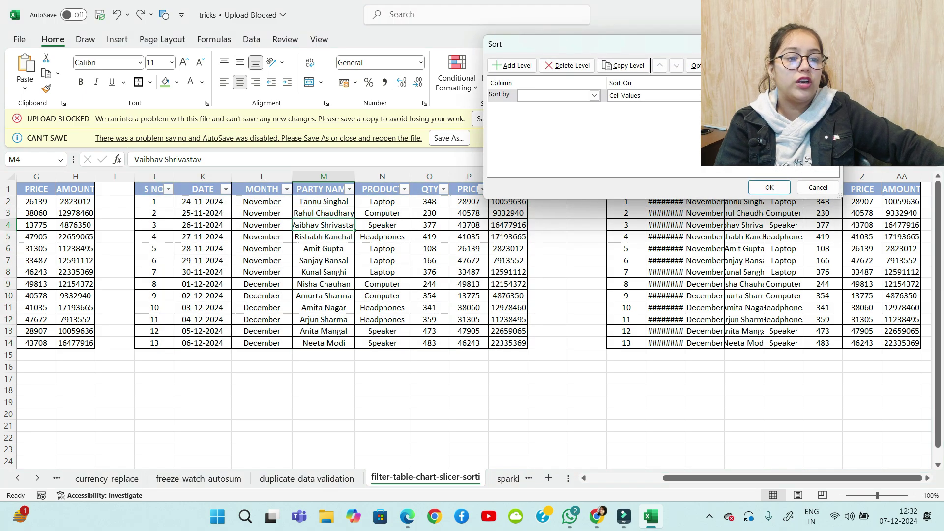
pyautogui.click(251, 40)
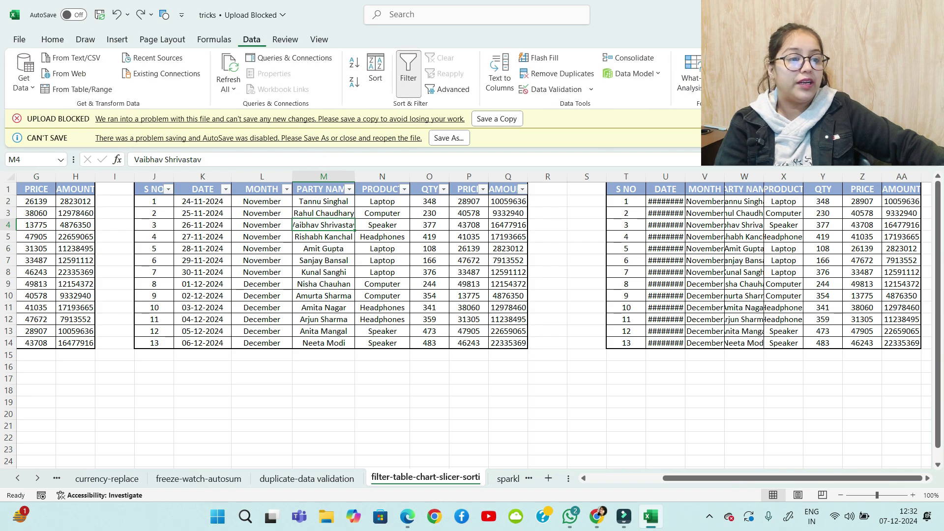
pyautogui.click(376, 71)
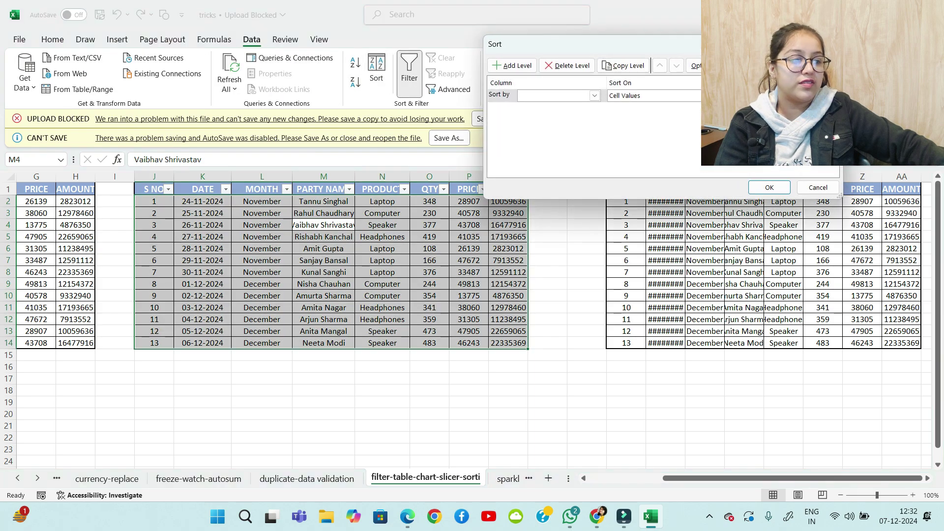
pyautogui.moveTo(678, 45); pyautogui.dragTo(533, 22)
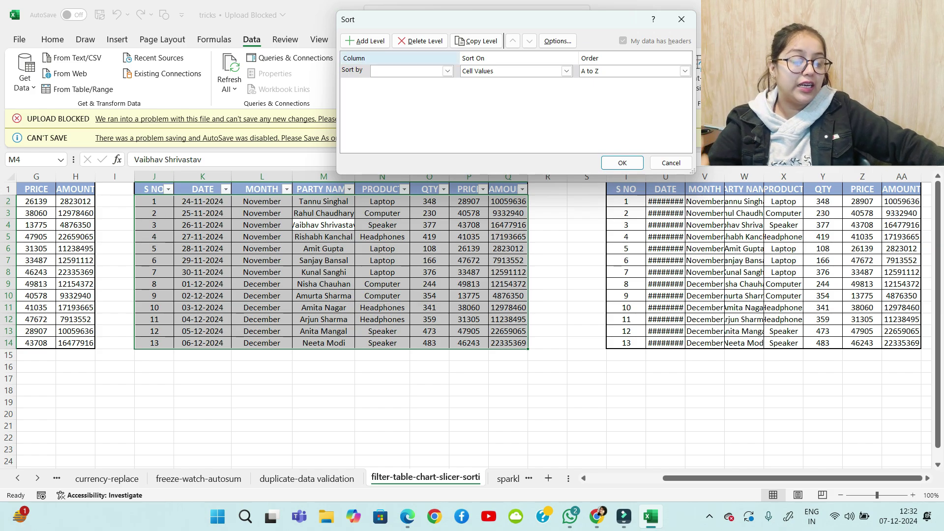
pyautogui.click(447, 71)
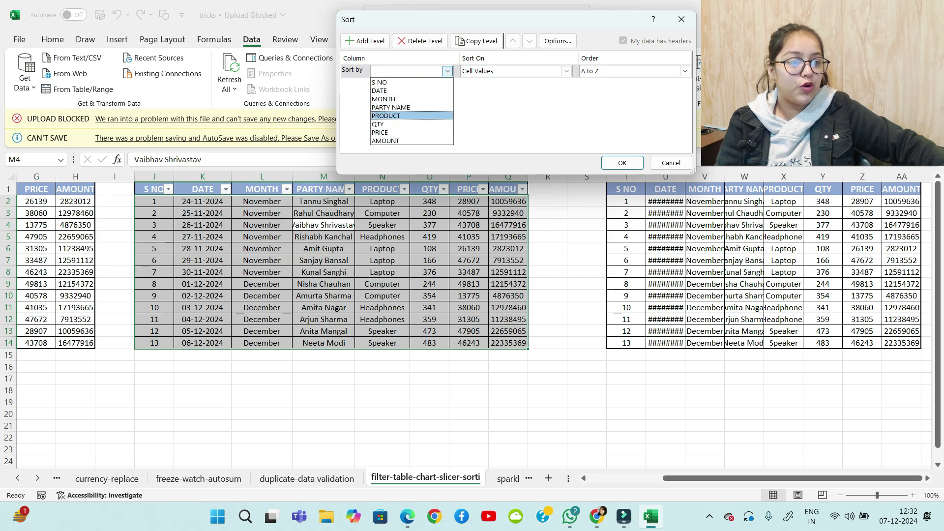
pyautogui.click(412, 115)
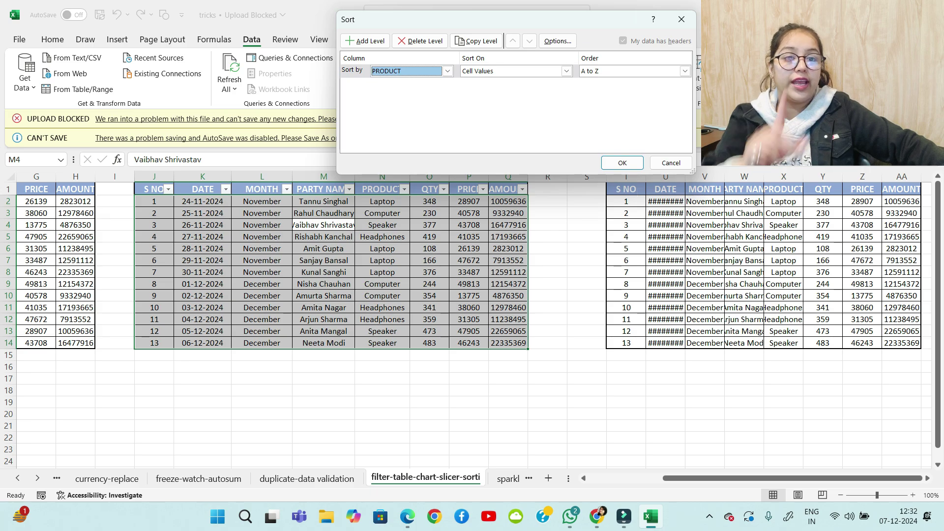
pyautogui.click(566, 71)
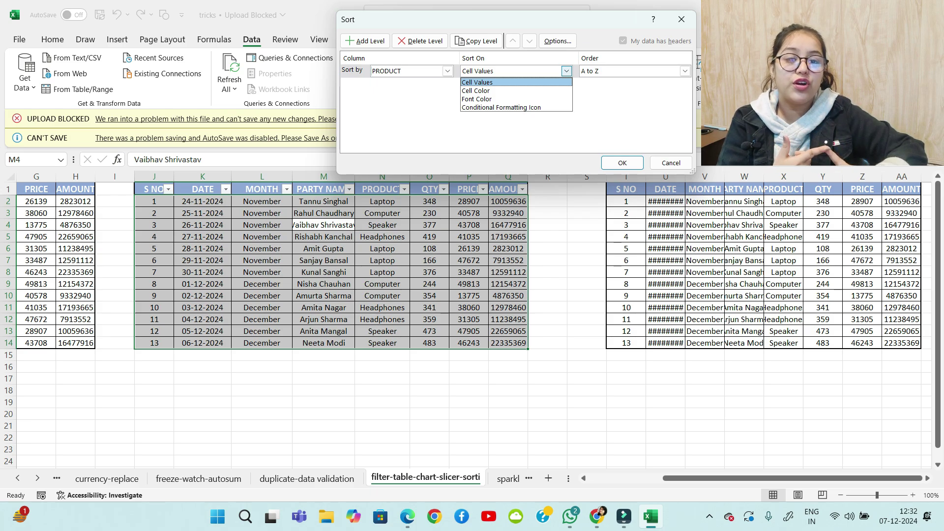
pyautogui.press('Escape')
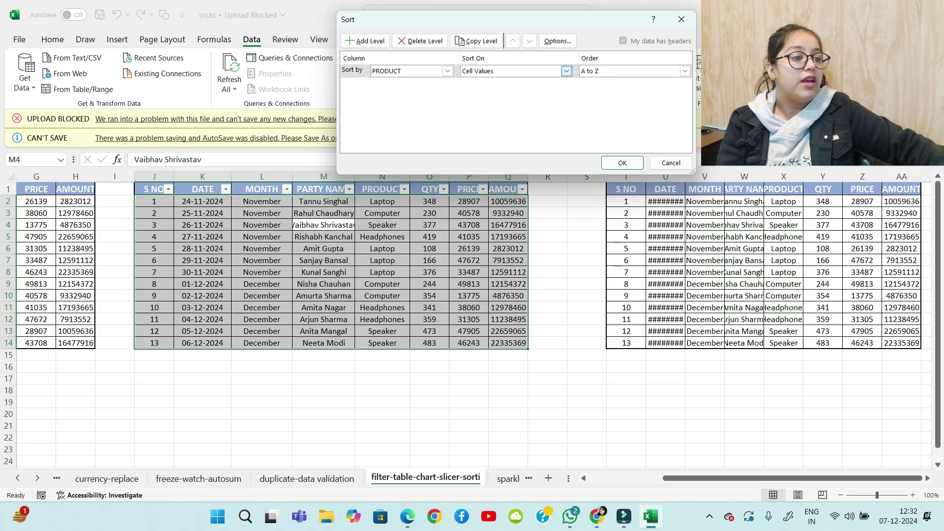
pyautogui.click(685, 71)
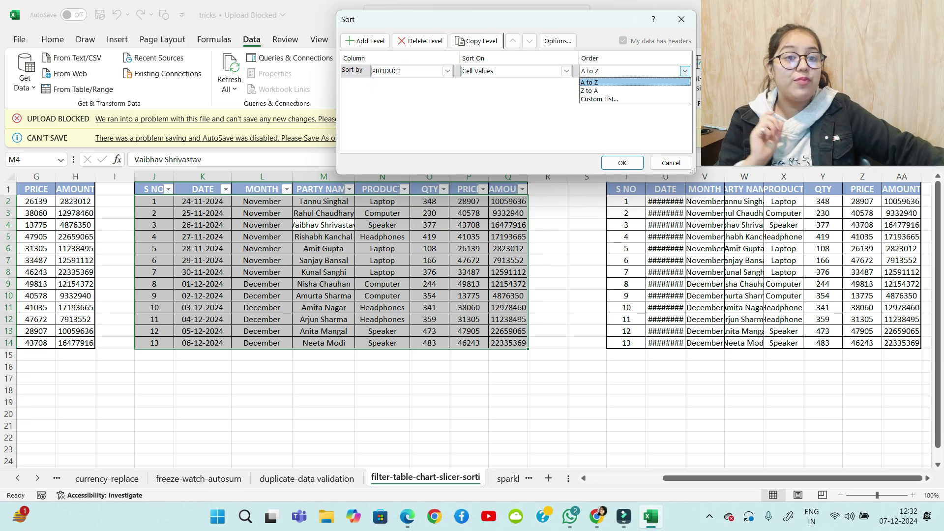
pyautogui.click(610, 100)
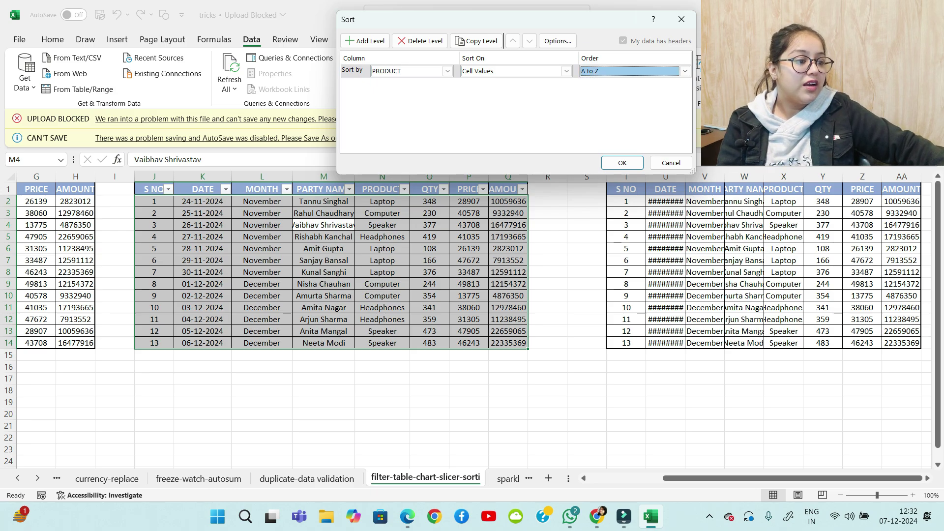
pyautogui.click(622, 162)
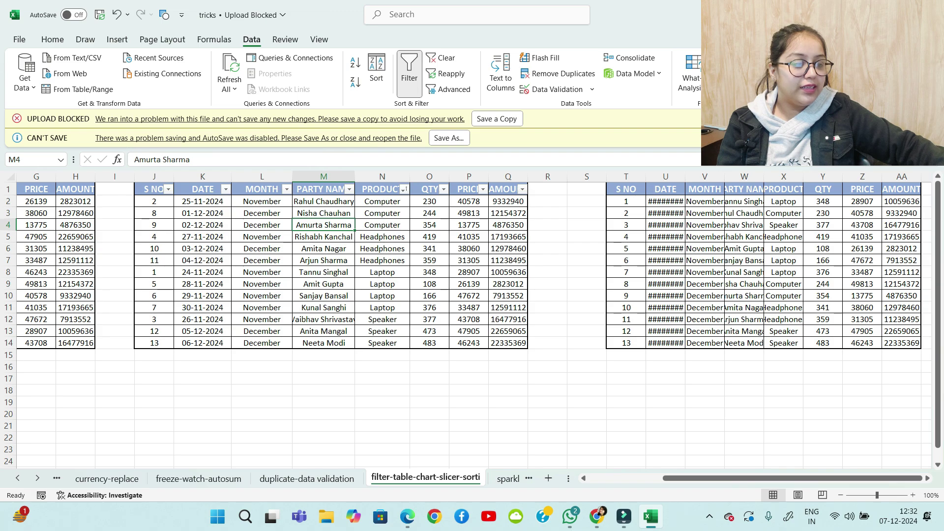
pyautogui.click(404, 189)
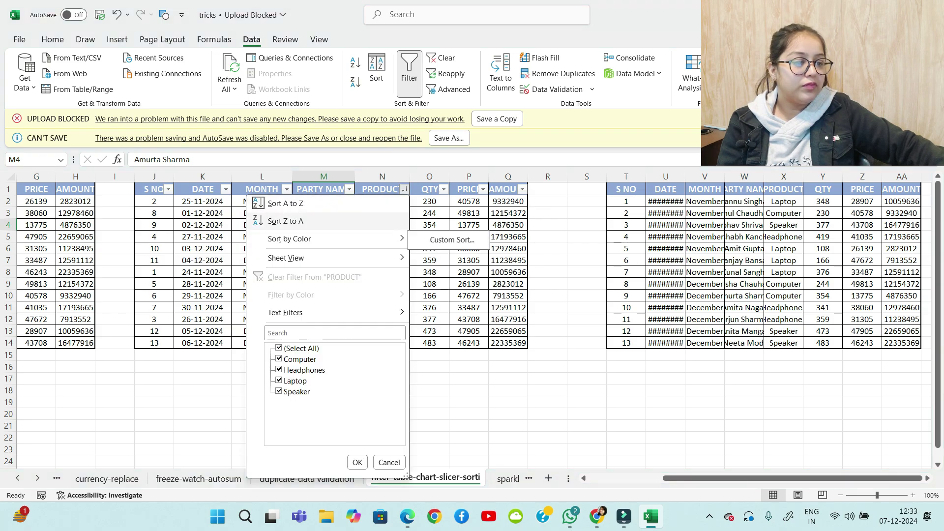
# Preview the Custom Lists sort option, cancel it, and undo the PRODUCT sort
pyautogui.press('Escape')
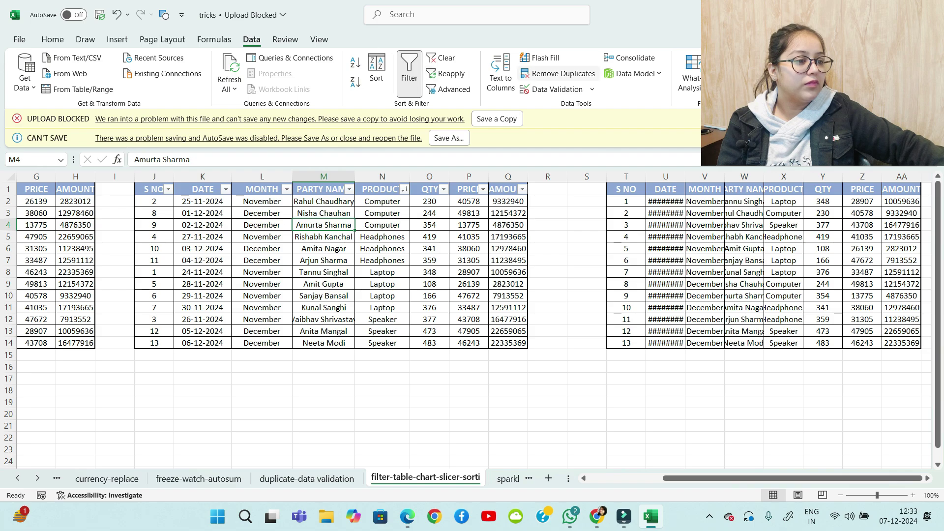
pyautogui.click(377, 74)
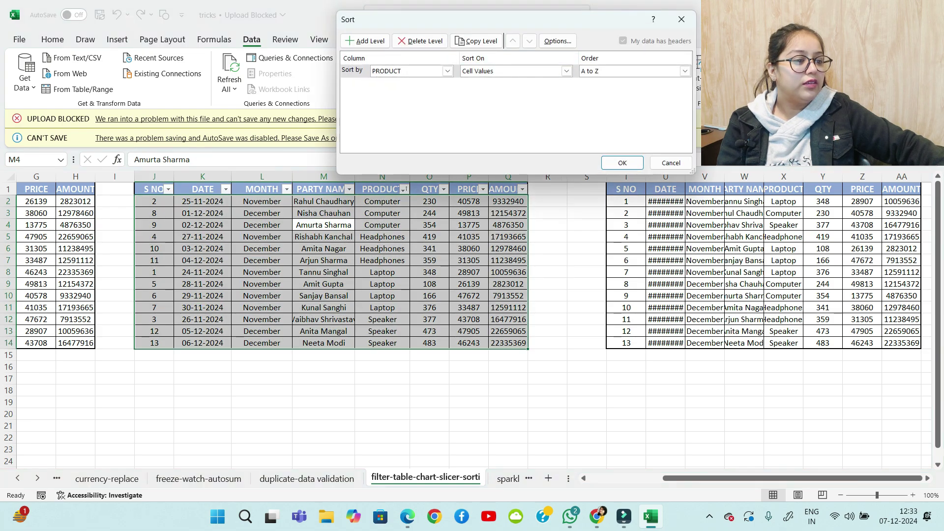
pyautogui.click(684, 71)
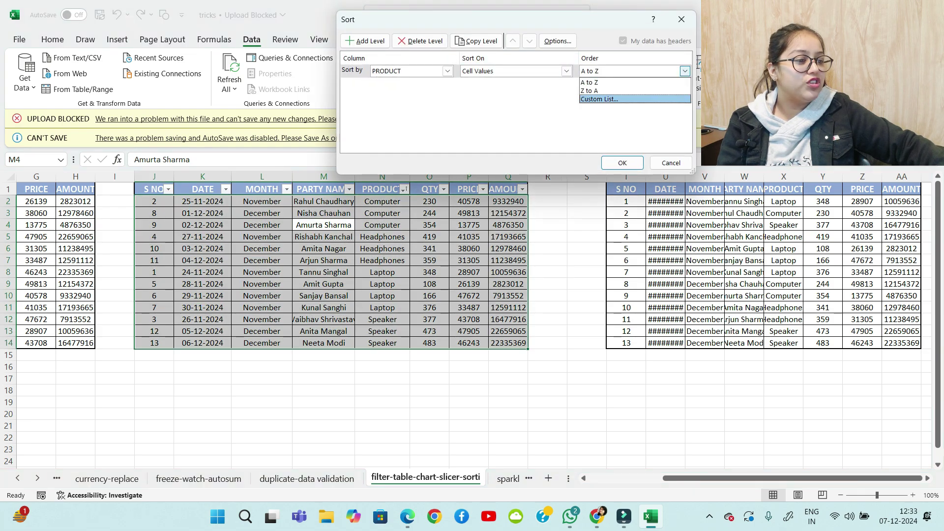
pyautogui.click(612, 100)
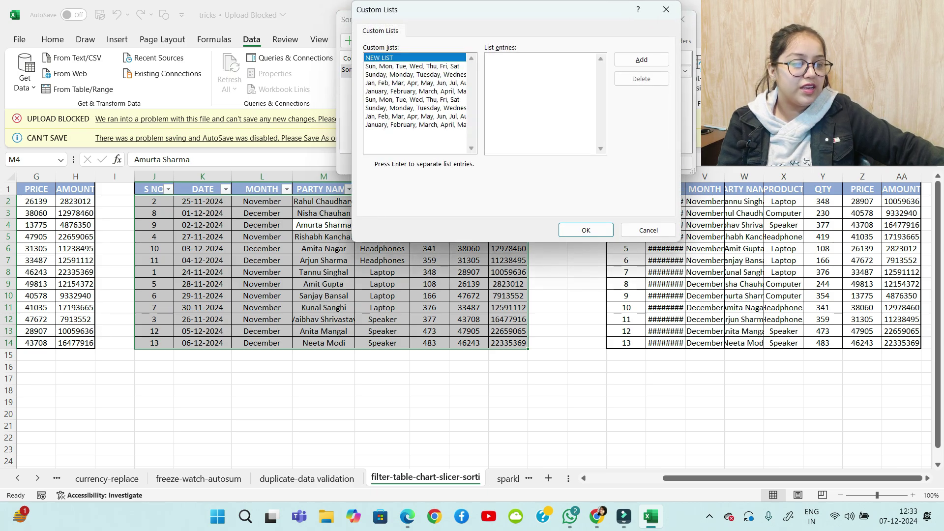
pyautogui.click(667, 10)
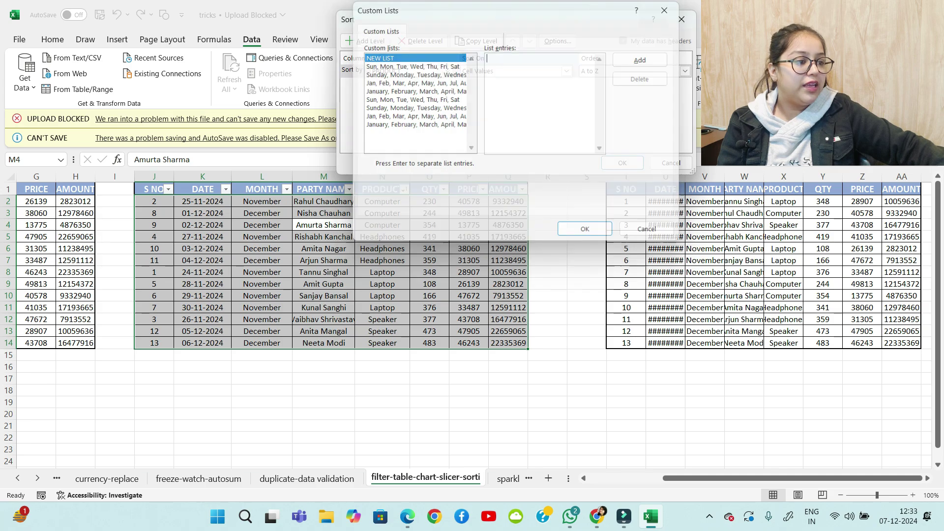
pyautogui.click(682, 19)
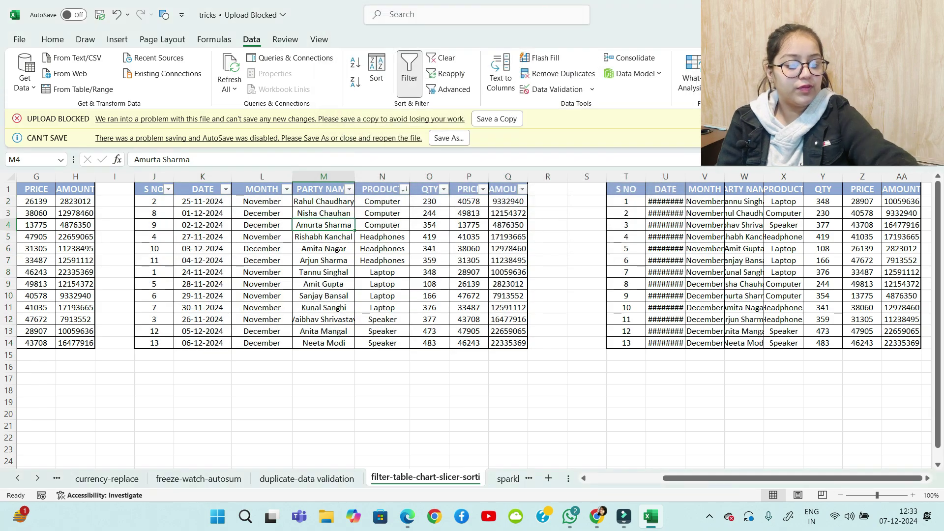
pyautogui.hotkey('ctrl', 'z')
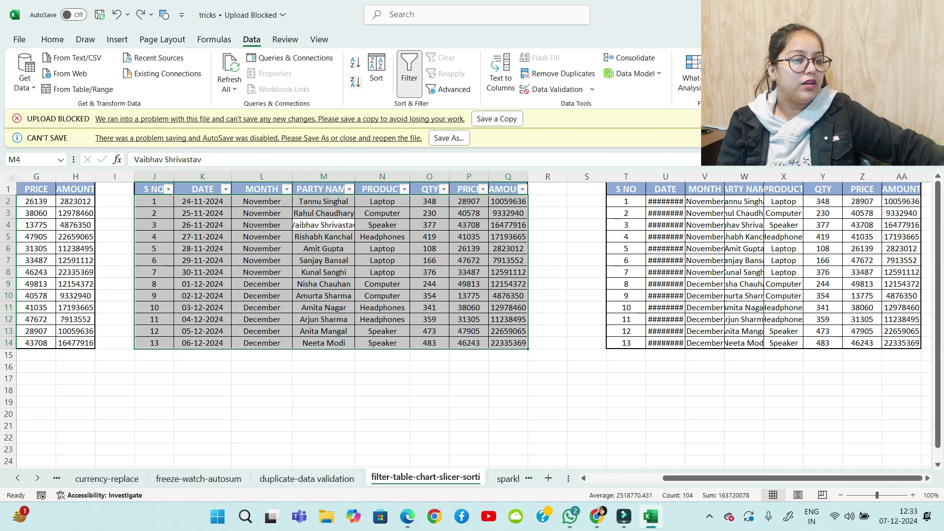
# Sort by PRODUCT using a new custom list 'Computer' as the order
pyautogui.click(376, 72)
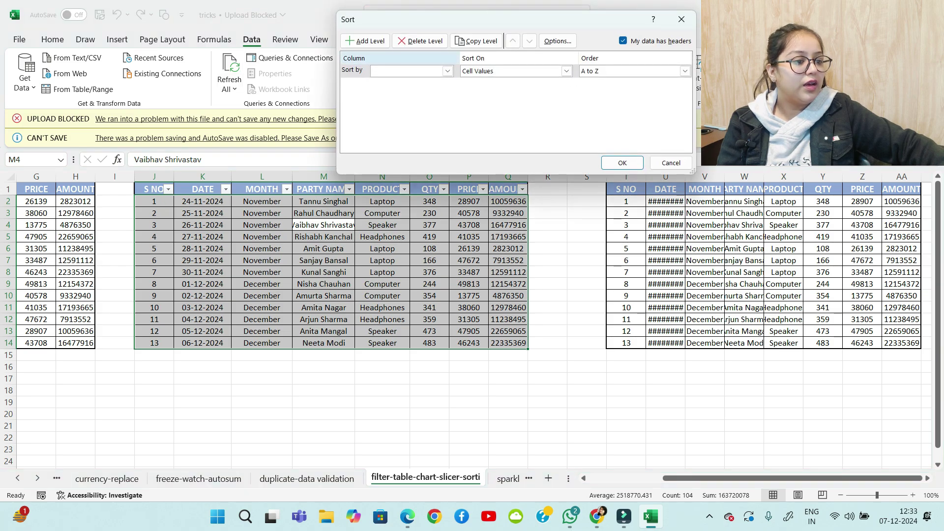
pyautogui.click(447, 71)
pyautogui.click(394, 116)
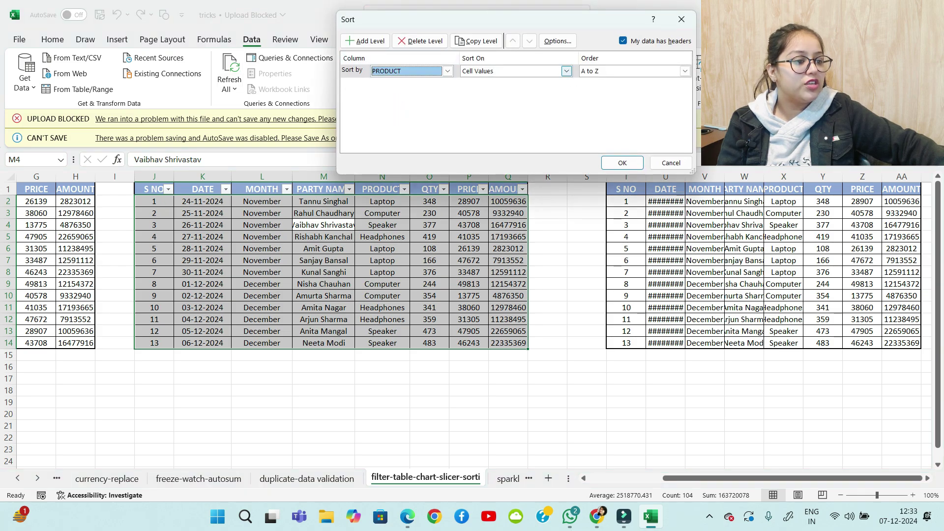
pyautogui.click(567, 71)
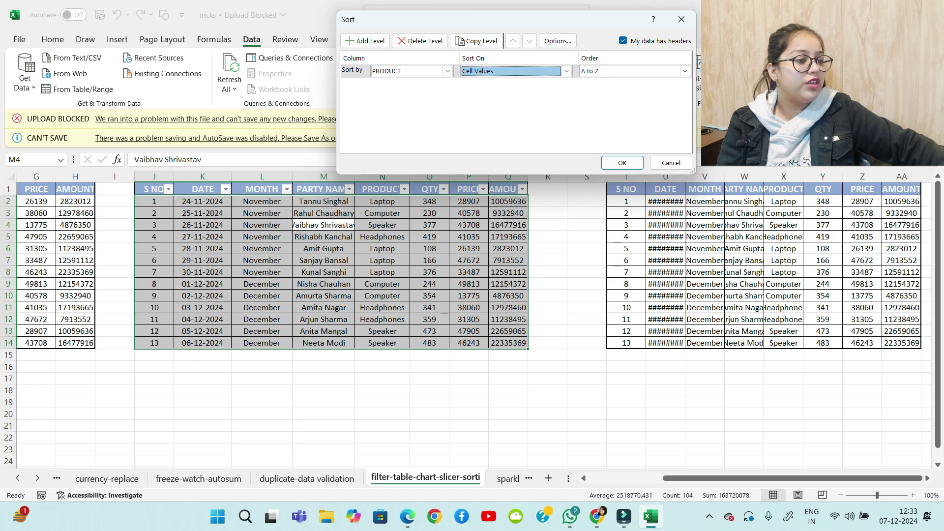
pyautogui.click(685, 71)
pyautogui.click(593, 91)
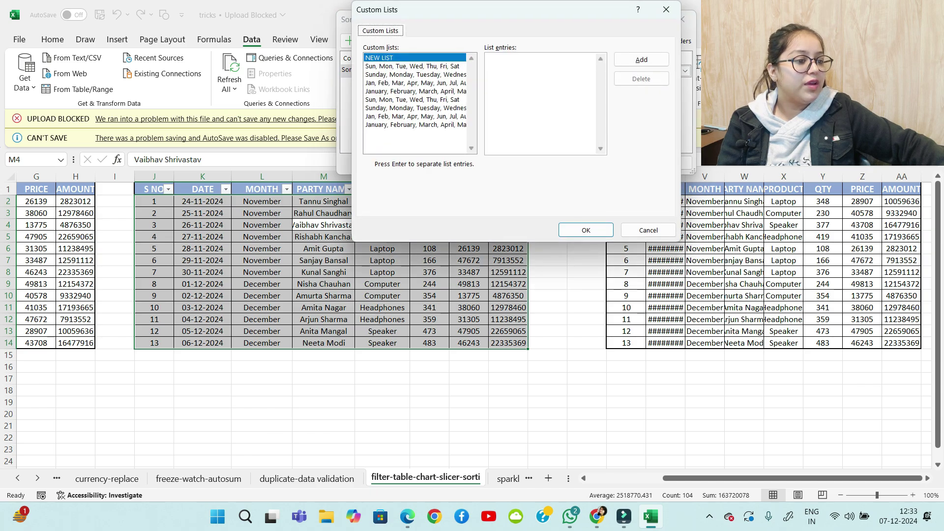
pyautogui.write('Co')
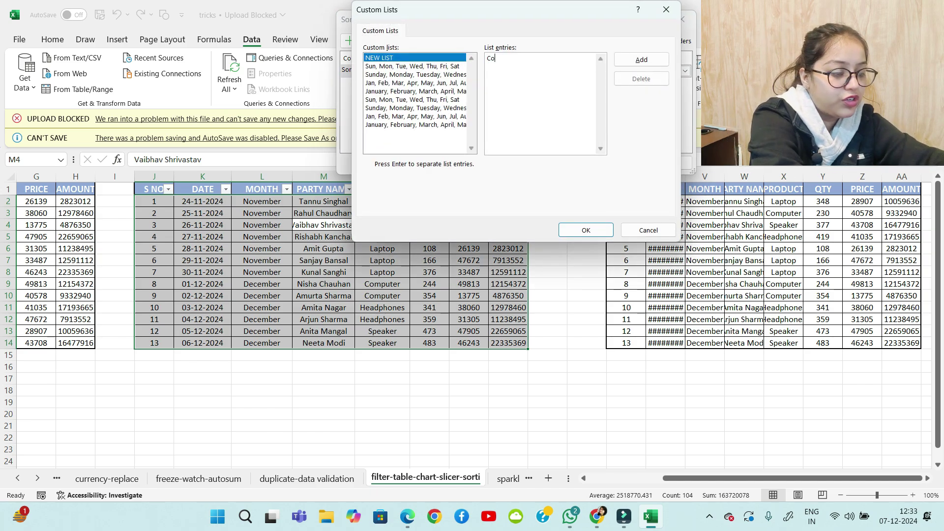
pyautogui.write('mputer')
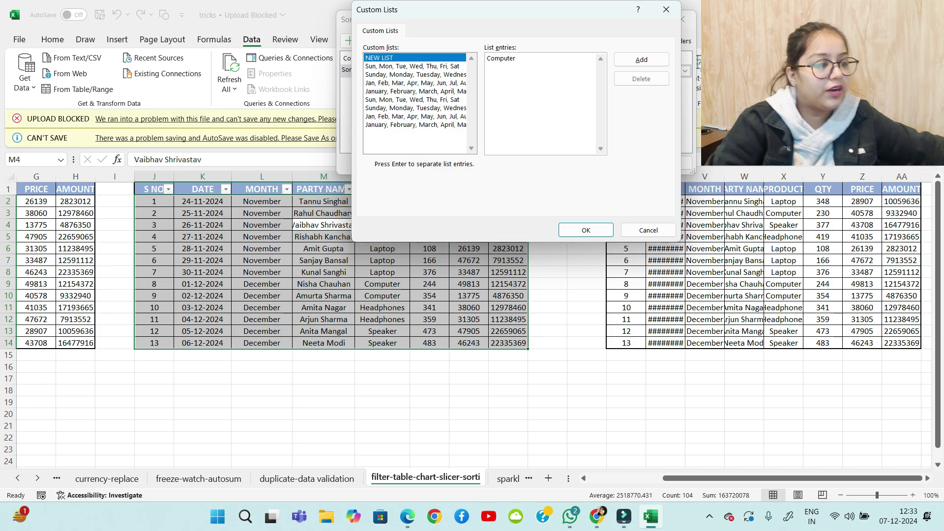
pyautogui.click(642, 60)
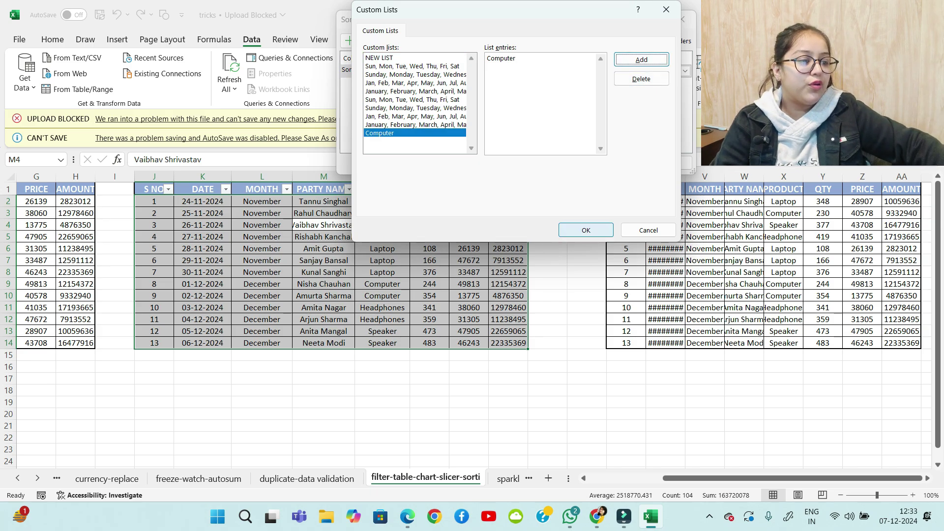
pyautogui.click(586, 230)
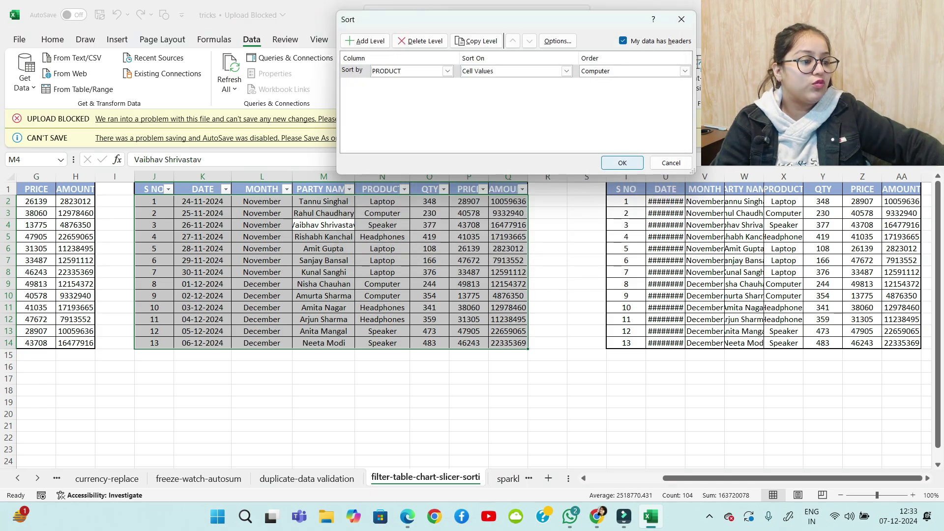
pyautogui.click(615, 160)
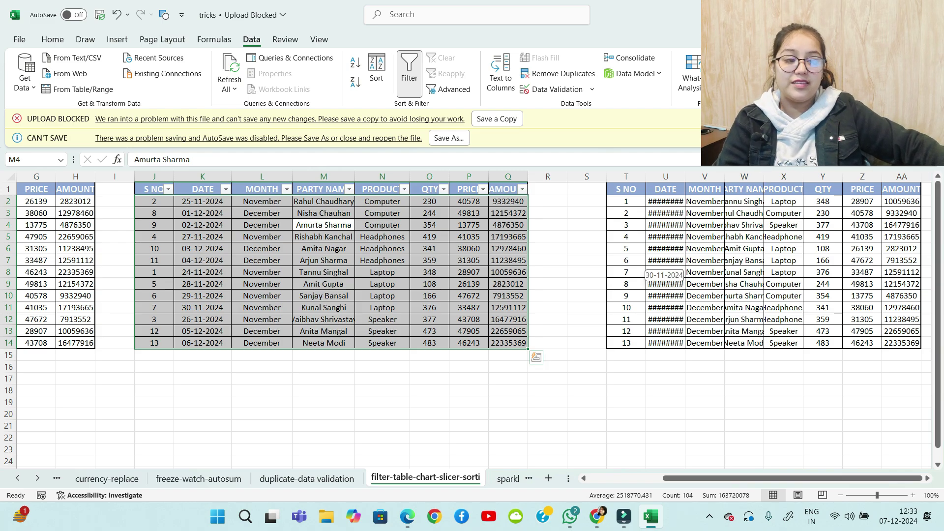
# Autofit columns U, V and W for DATE, MONTH and PARTY NAME, then select T1:AA14
pyautogui.click(587, 284)
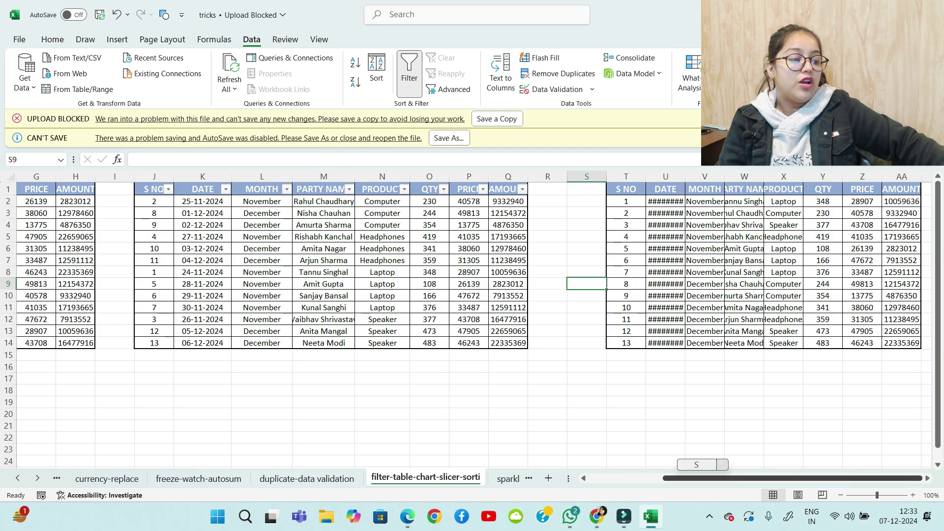
pyautogui.doubleClick(685, 176)
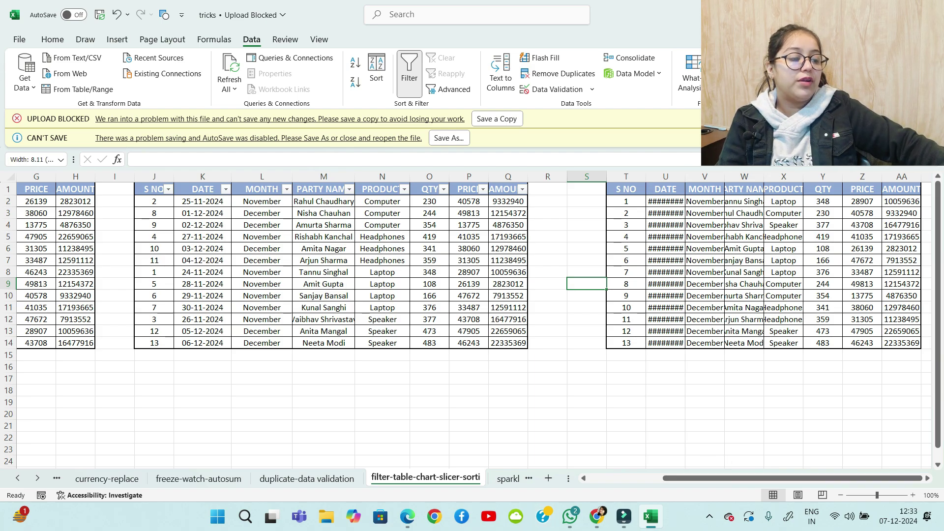
pyautogui.click(725, 319)
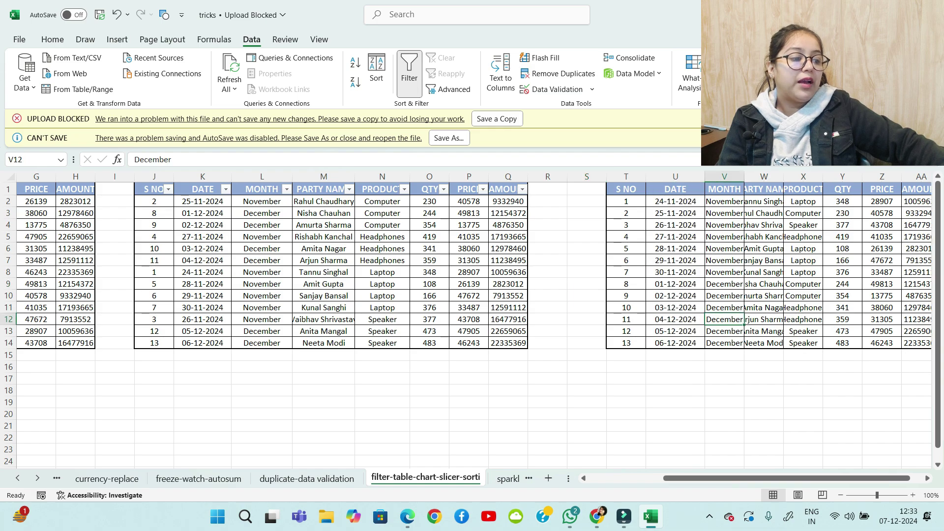
pyautogui.moveTo(801, 479); pyautogui.dragTo(815, 478)
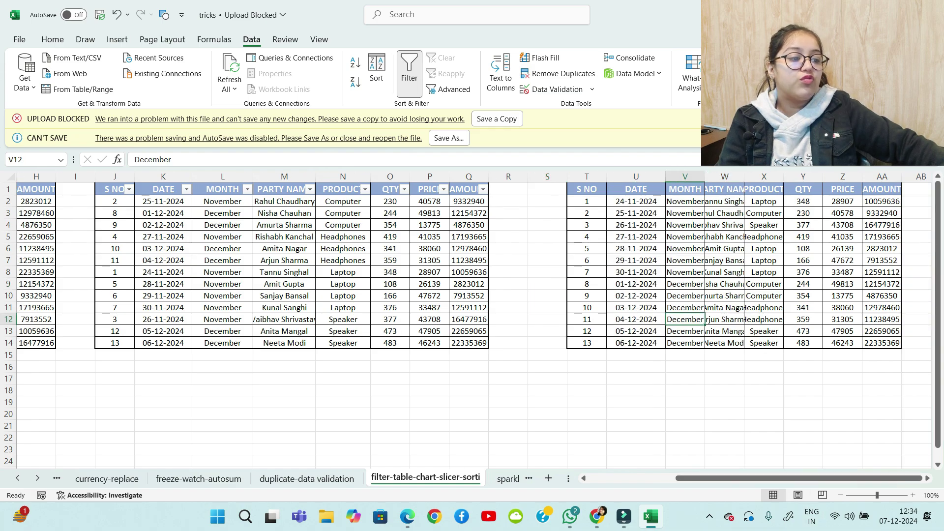
pyautogui.doubleClick(705, 176)
pyautogui.doubleClick(748, 177)
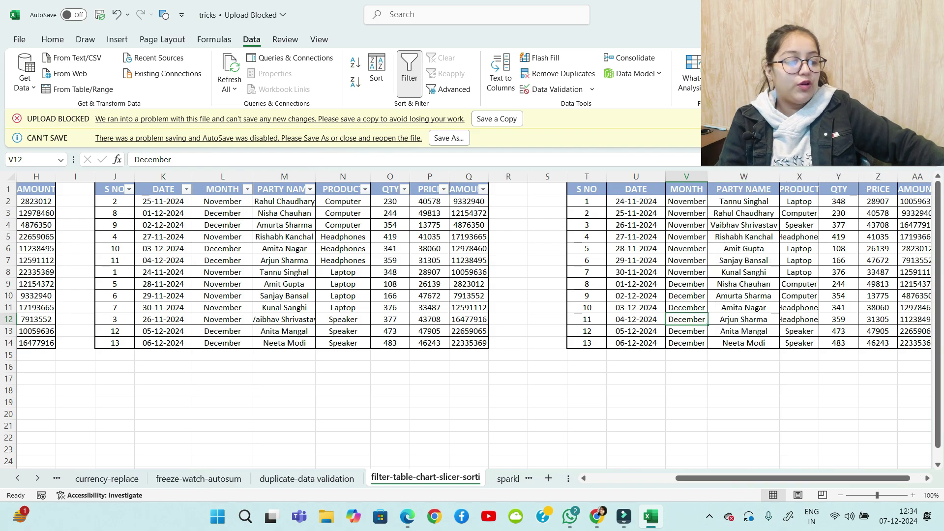
pyautogui.moveTo(782, 478); pyautogui.dragTo(795, 478)
pyautogui.click(704, 402)
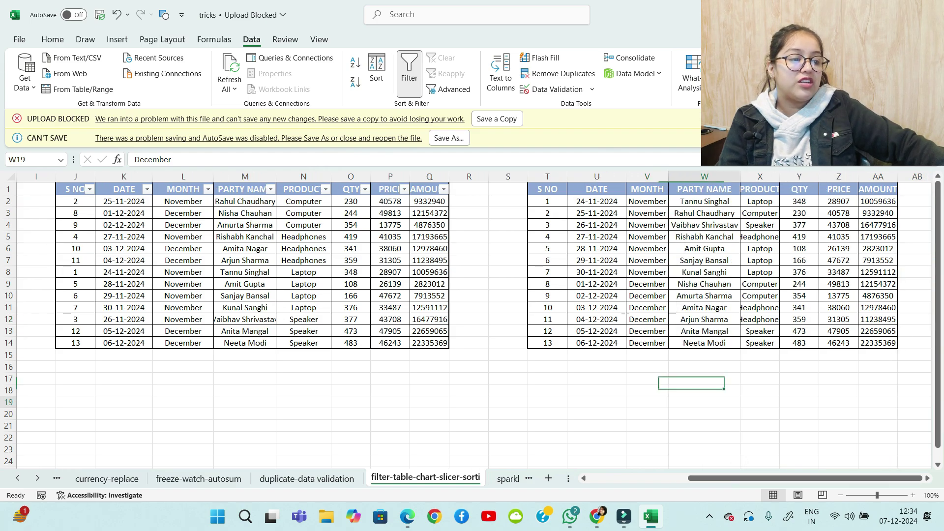
pyautogui.moveTo(547, 188); pyautogui.dragTo(878, 343)
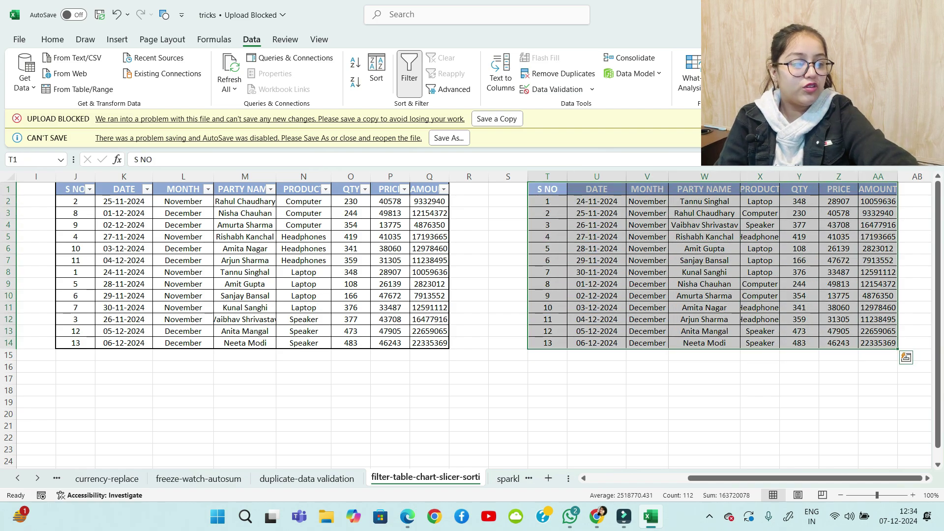
# Paste T1:AA14 back over itself as values only, then undo it
pyautogui.hotkey('ctrl', 'c')
pyautogui.hotkey('ctrl', 'alt', 'v')
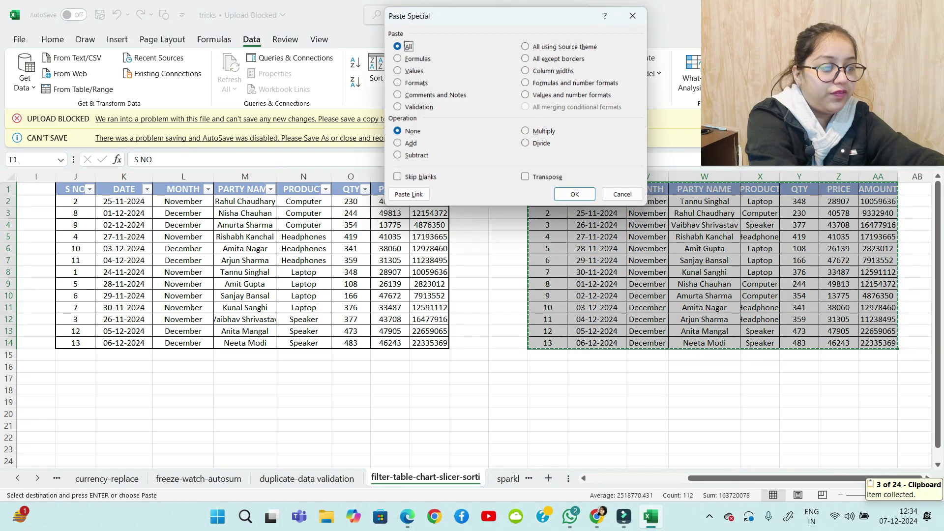
pyautogui.press('v')
pyautogui.press('Return')
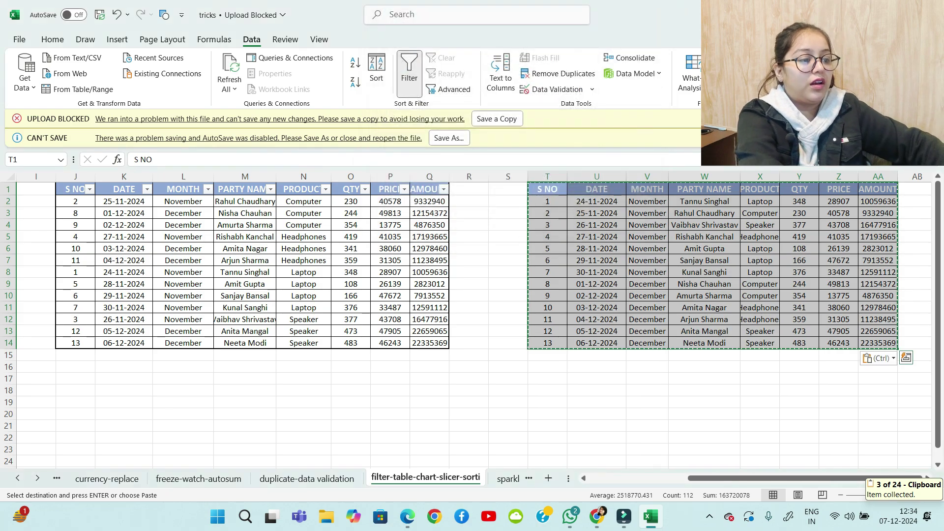
pyautogui.click(53, 40)
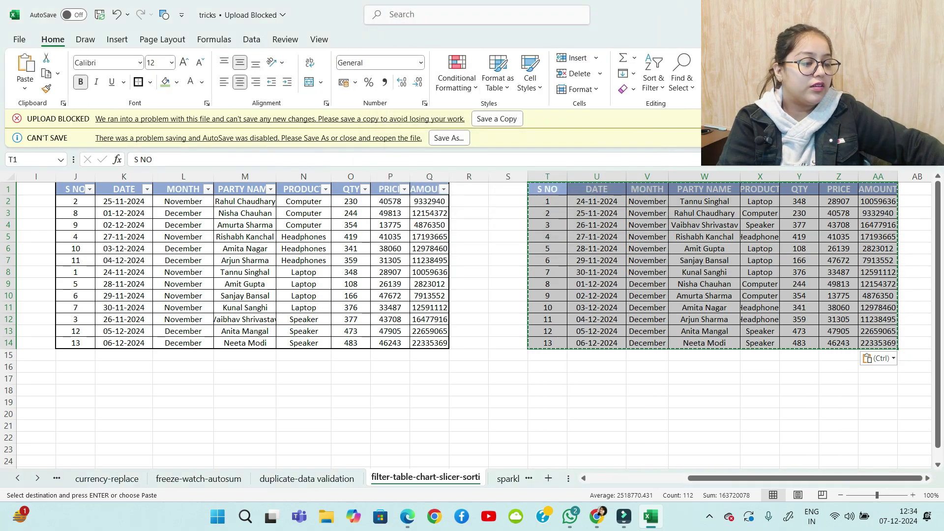
pyautogui.hotkey('ctrl', 'z')
pyautogui.hotkey('ctrl', 'z')
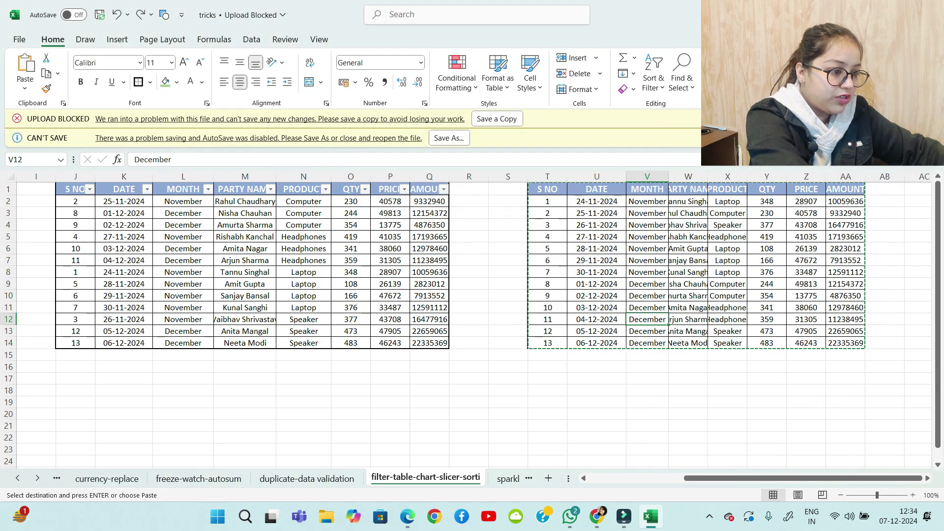
pyautogui.click(647, 402)
pyautogui.press('Escape')
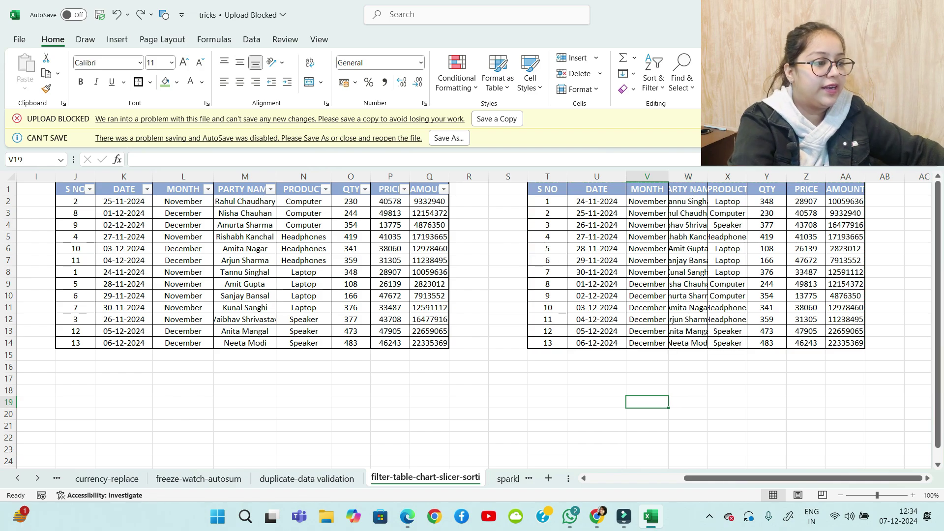
# Apply Clear Formats to the right-hand table, leaving dates as serial numbers, and reselect it
pyautogui.click(597, 356)
pyautogui.click(596, 273)
pyautogui.hotkey('ctrl', 'a')
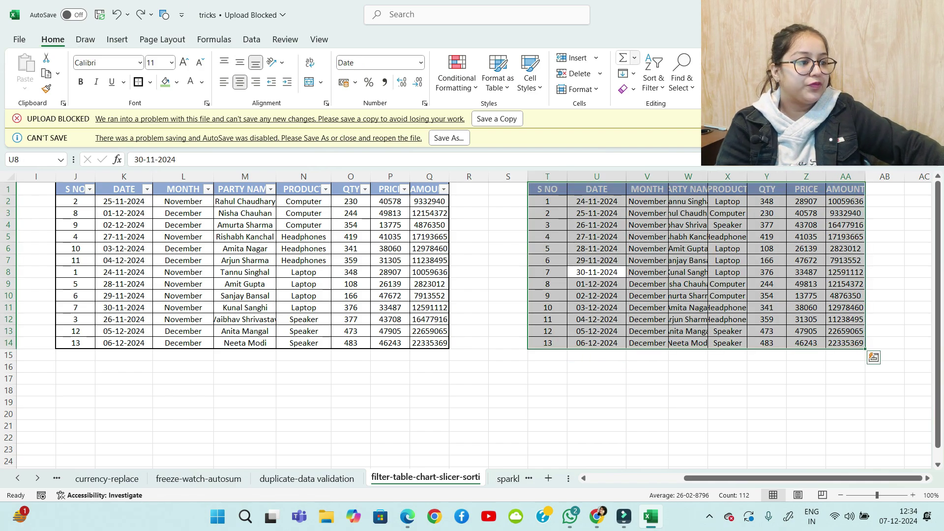
pyautogui.click(627, 89)
pyautogui.click(650, 142)
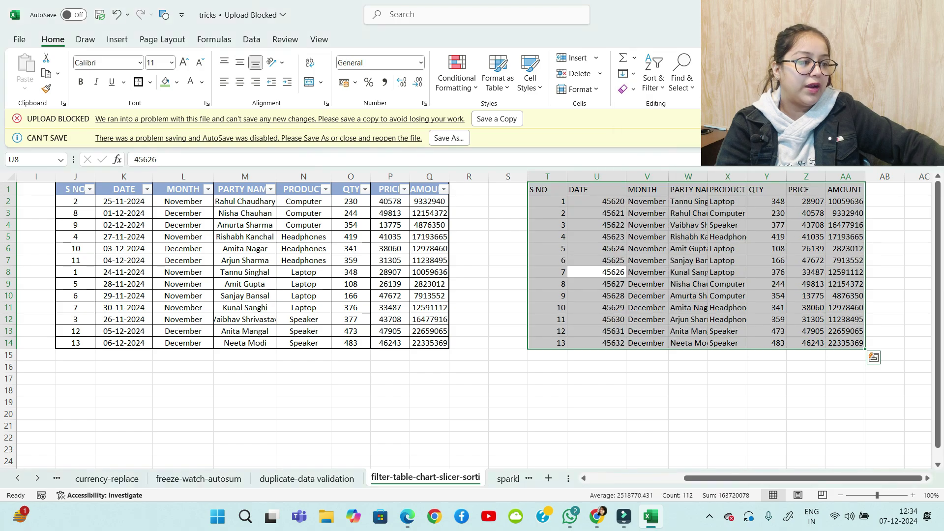
pyautogui.click(508, 378)
pyautogui.click(596, 249)
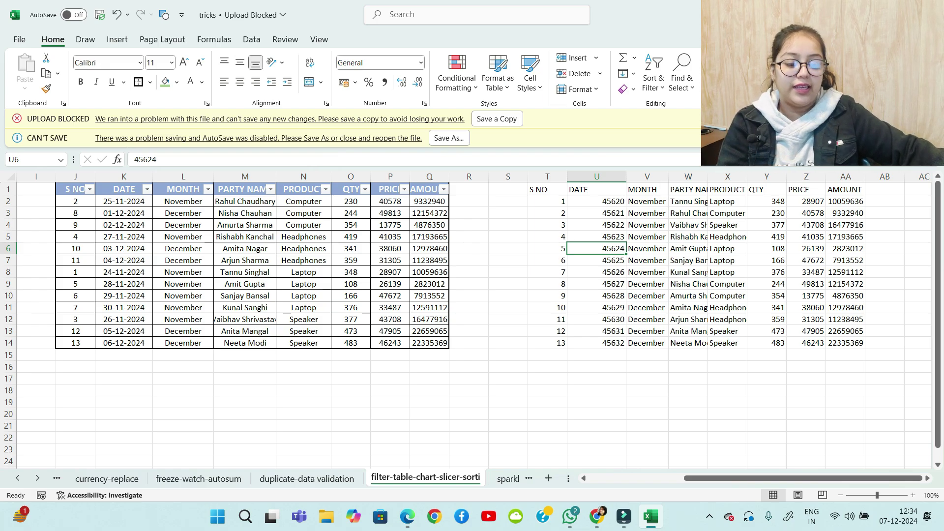
pyautogui.hotkey('ctrl', 'a')
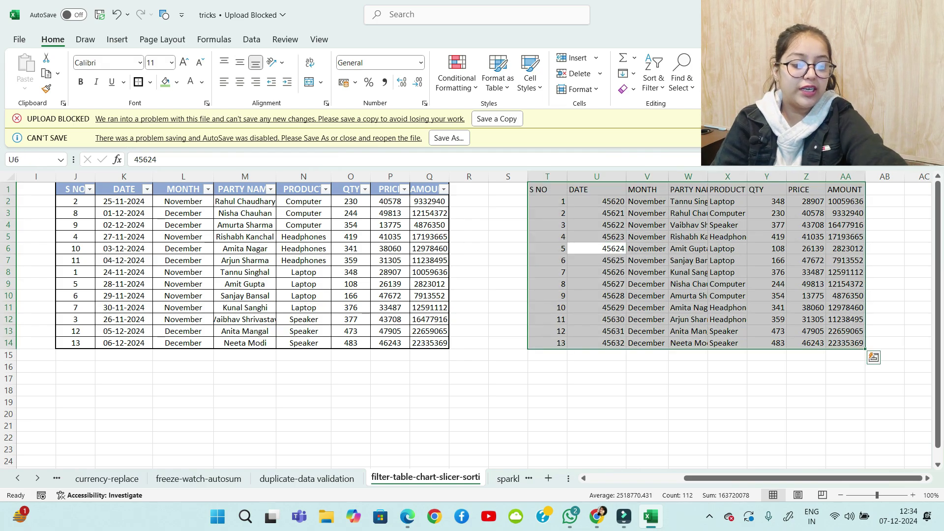
# Convert T1:AA14 into Table1 with headers, centre its contents both ways, and select U2:U14
pyautogui.hotkey('ctrl', 't')
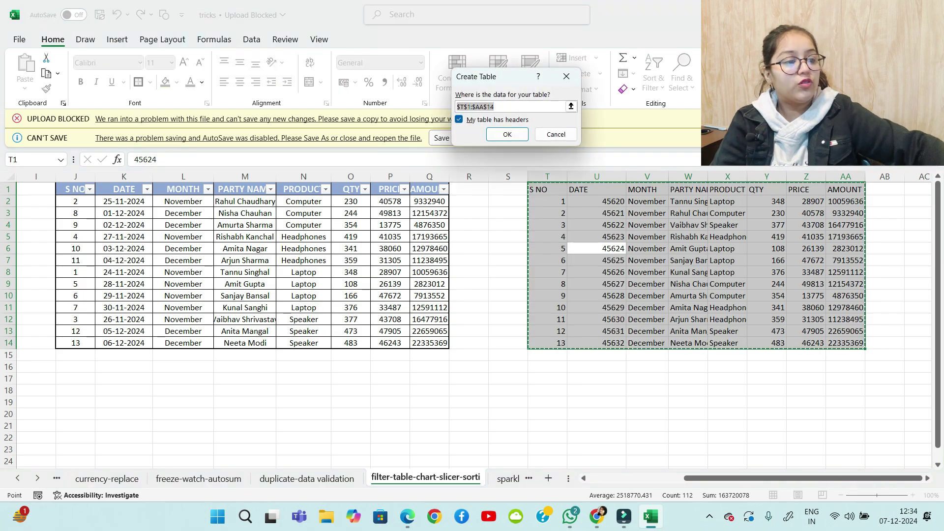
pyautogui.moveTo(501, 76); pyautogui.dragTo(406, 66)
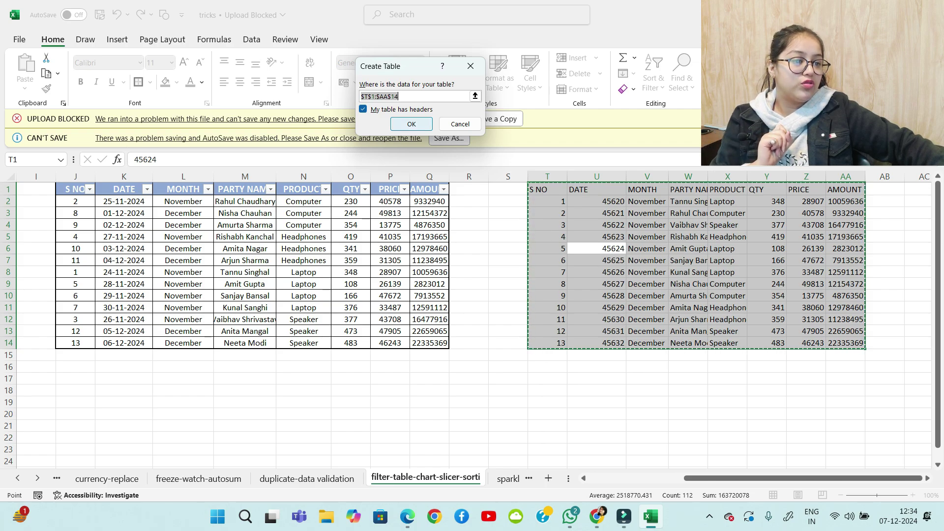
pyautogui.press('Return')
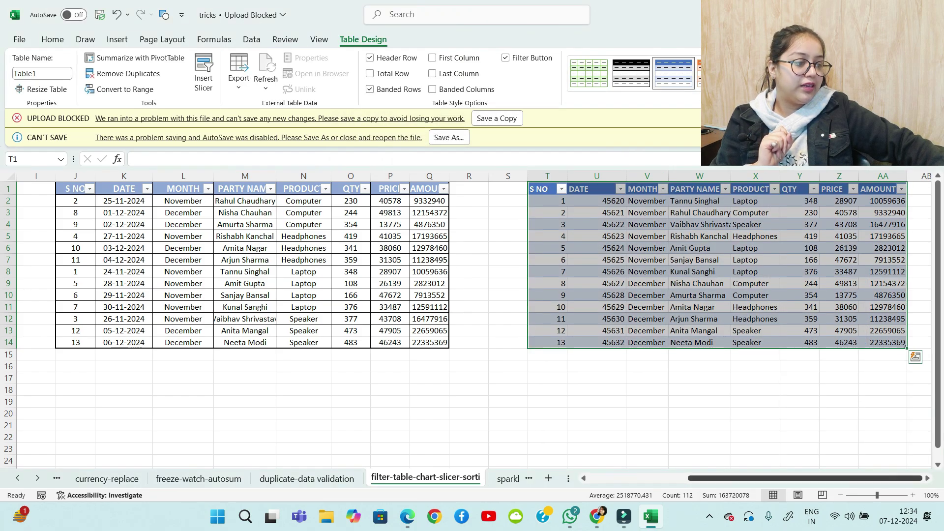
pyautogui.click(756, 478)
pyautogui.click(53, 40)
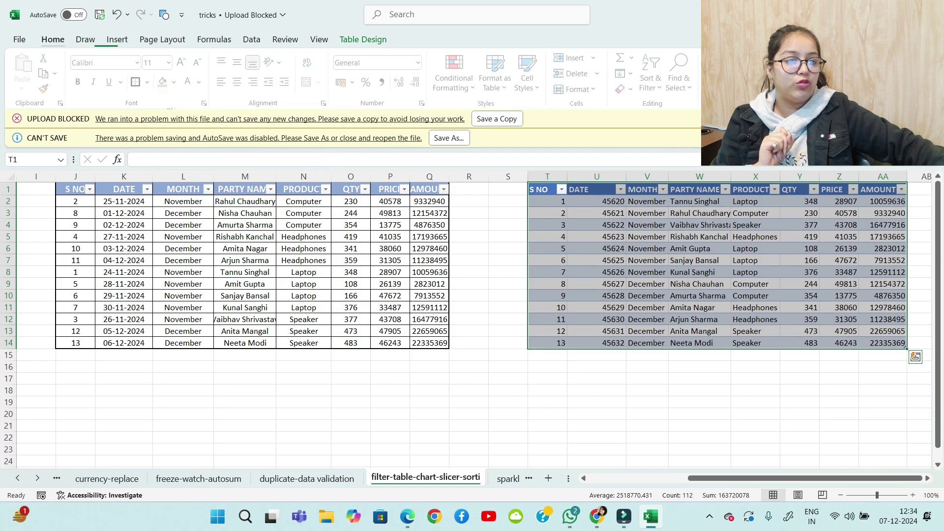
pyautogui.click(240, 82)
pyautogui.click(240, 62)
pyautogui.click(429, 402)
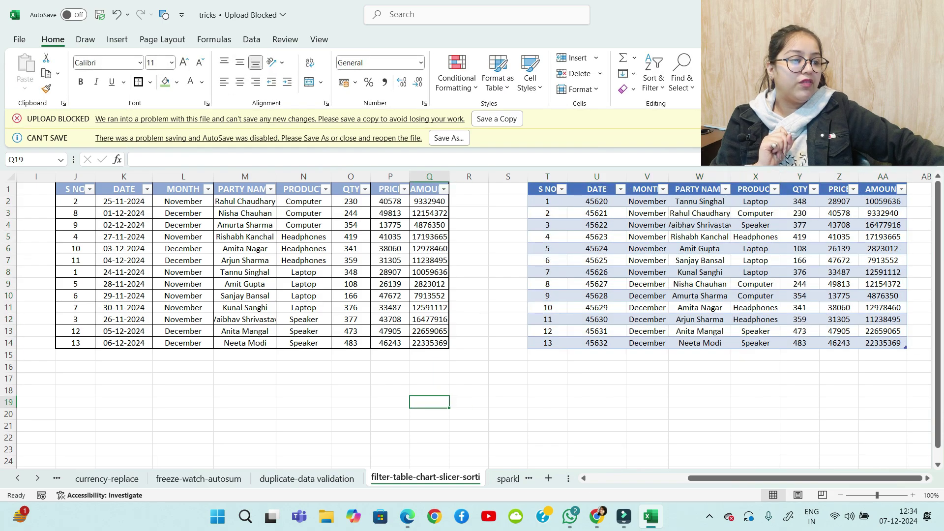
pyautogui.moveTo(597, 201); pyautogui.dragTo(597, 343)
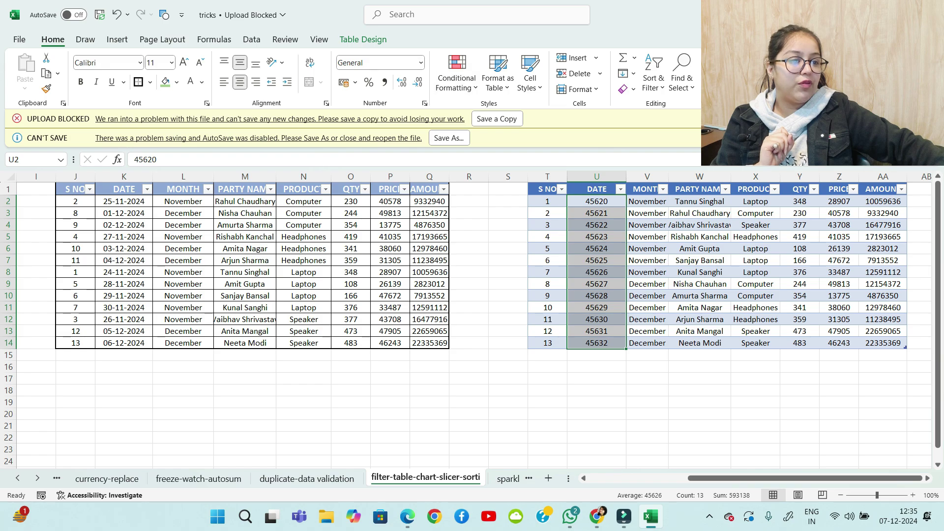
# Format U2:U14 as Short Date and enter today's date, 07-12-2024, in U15 with Ctrl+;
pyautogui.click(421, 62)
pyautogui.click(373, 202)
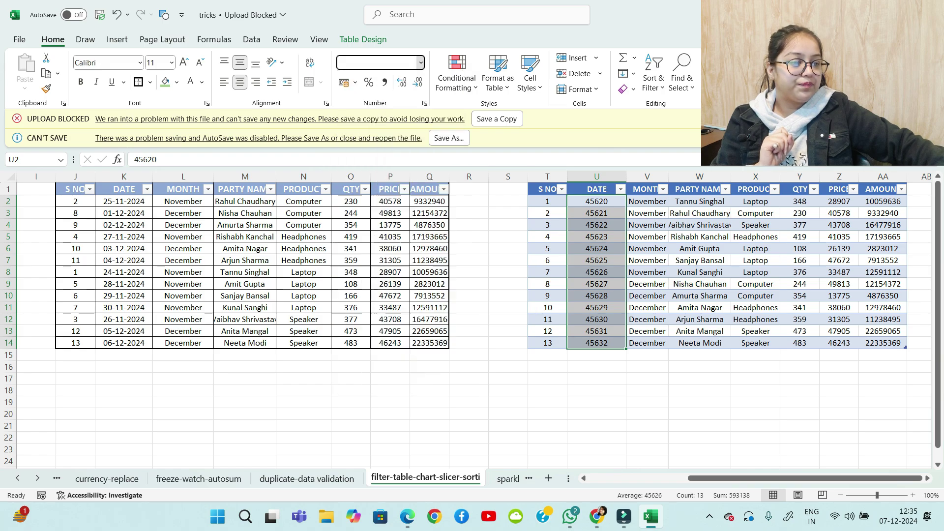
pyautogui.click(597, 355)
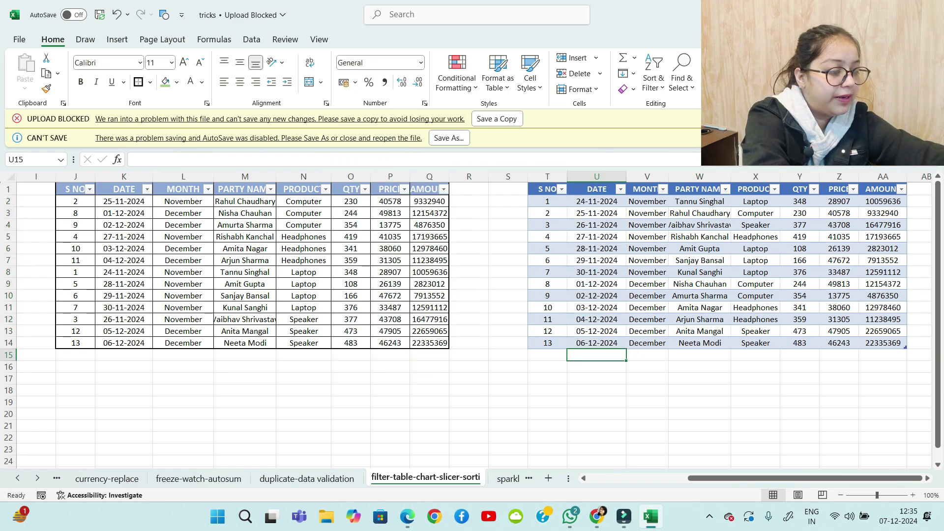
pyautogui.hotkey('ctrl', ';')
pyautogui.press('Return')
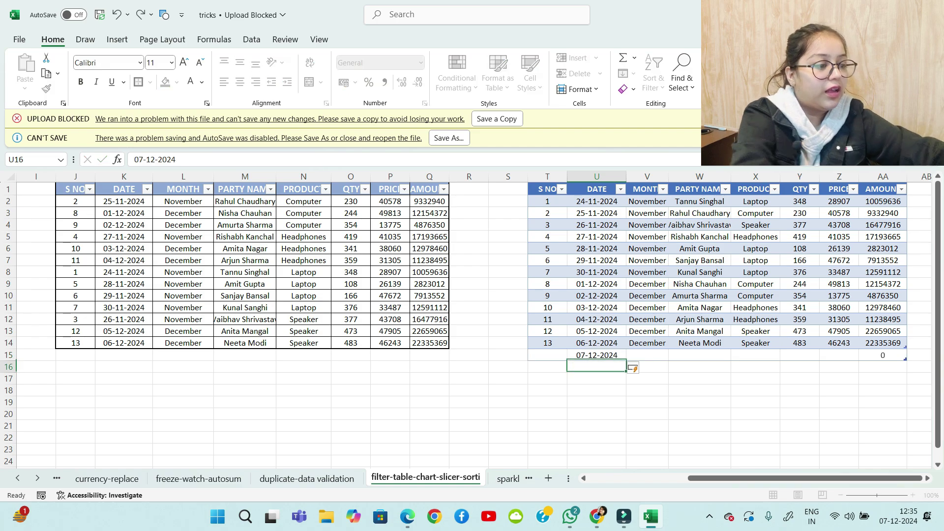
pyautogui.click(596, 356)
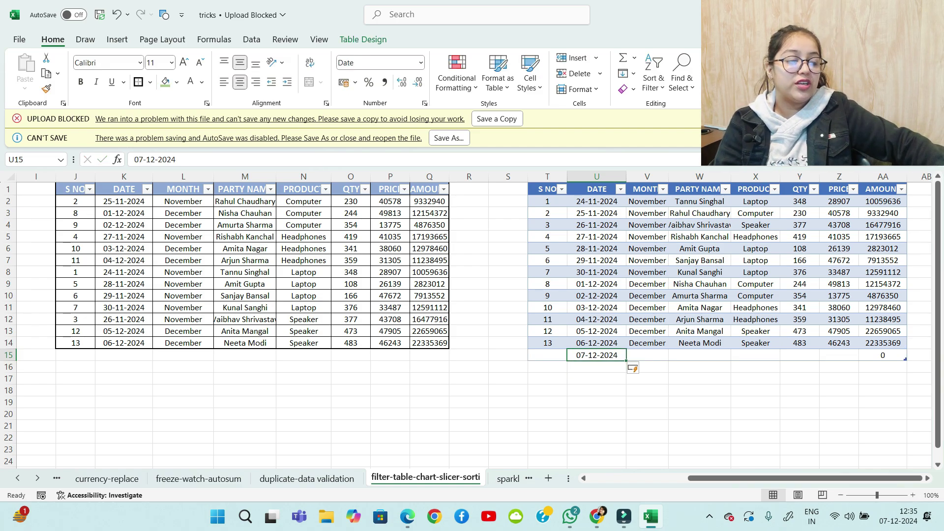
pyautogui.moveTo(596, 201); pyautogui.dragTo(596, 373)
pyautogui.click(597, 355)
pyautogui.click(597, 378)
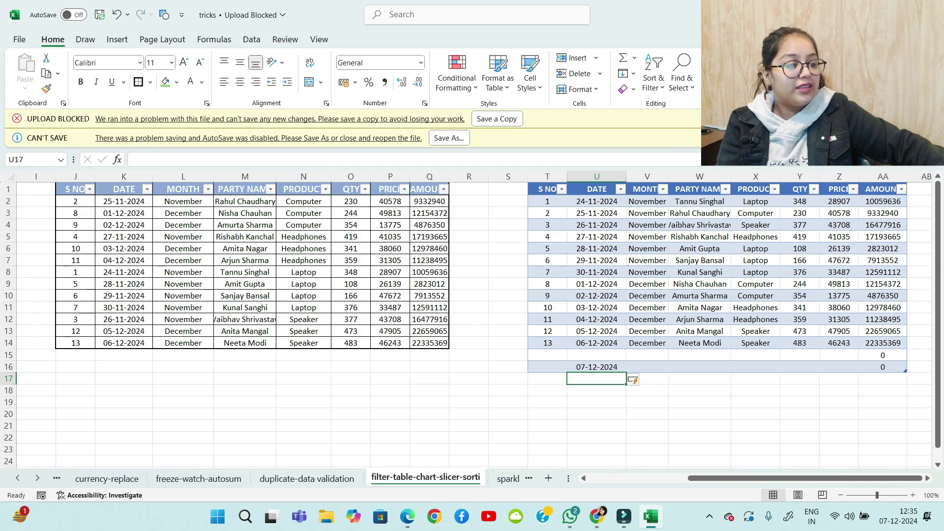
pyautogui.click(647, 249)
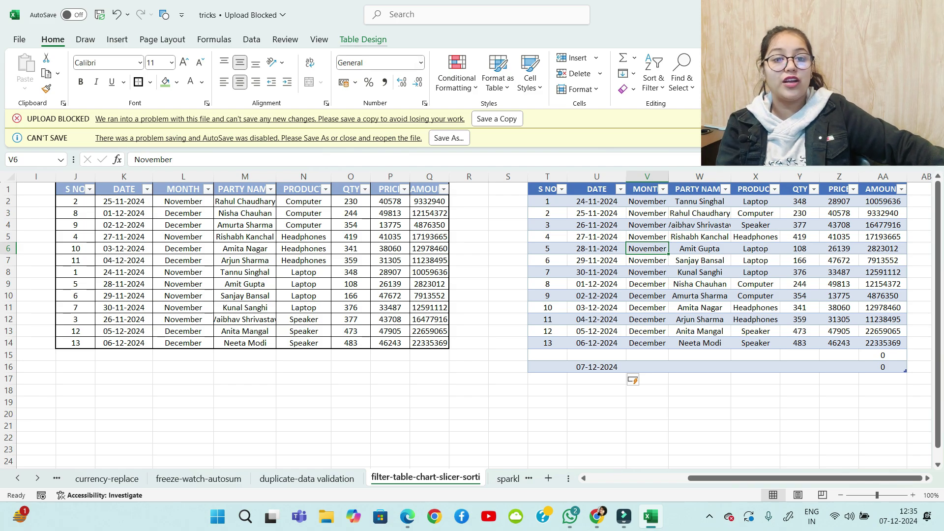
# Insert a slicer on the MONTH column of the table
pyautogui.click(363, 40)
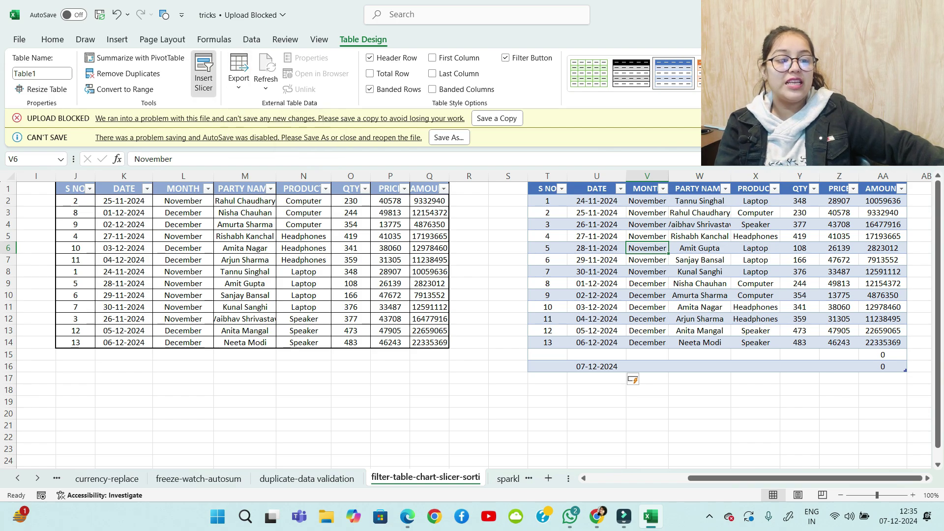
pyautogui.click(204, 73)
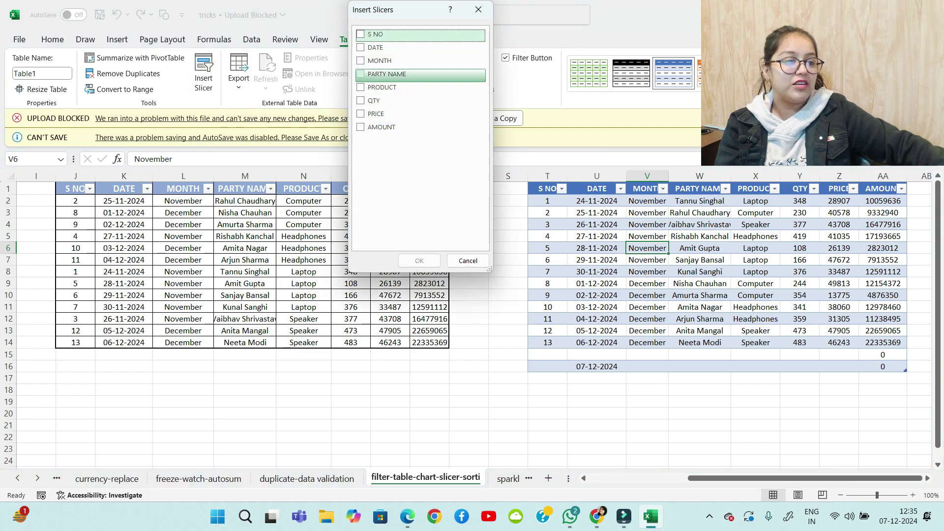
pyautogui.click(360, 60)
pyautogui.click(419, 261)
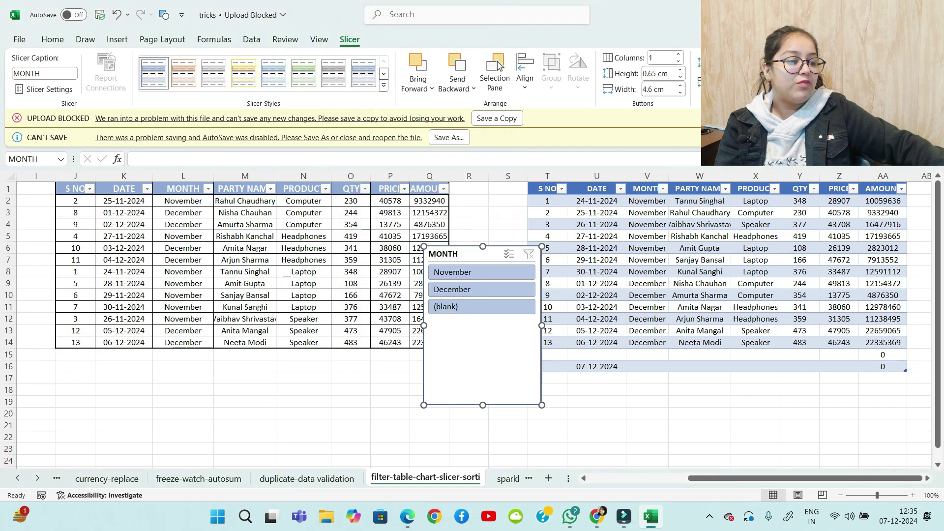
# Filter both tables to December with the slicer placed under them, then open the sparklines-chart sheet
pyautogui.moveTo(484, 406); pyautogui.dragTo(483, 319)
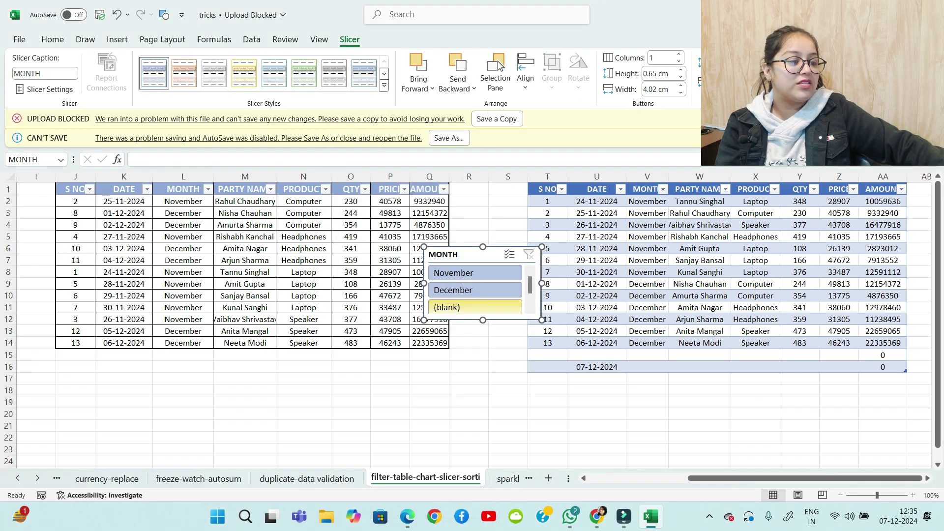
pyautogui.moveTo(480, 254); pyautogui.dragTo(513, 386)
pyautogui.click(508, 404)
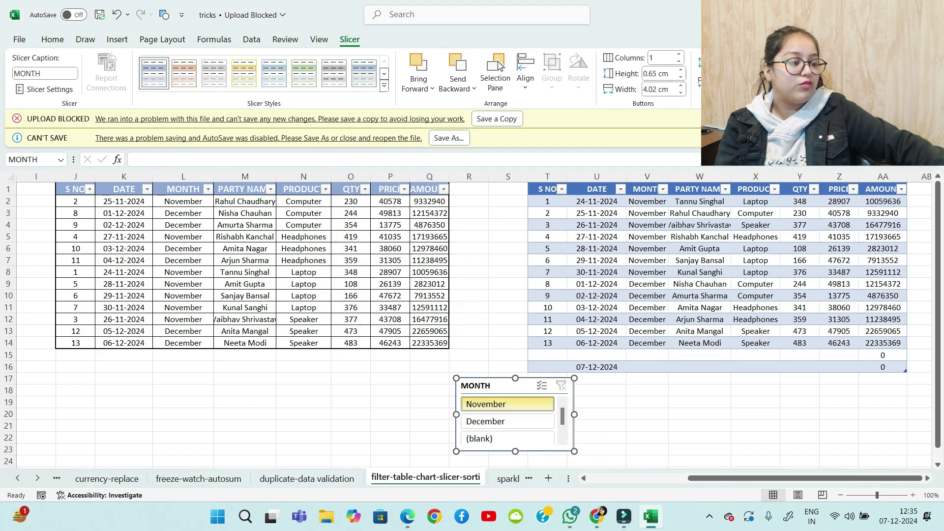
pyautogui.click(507, 421)
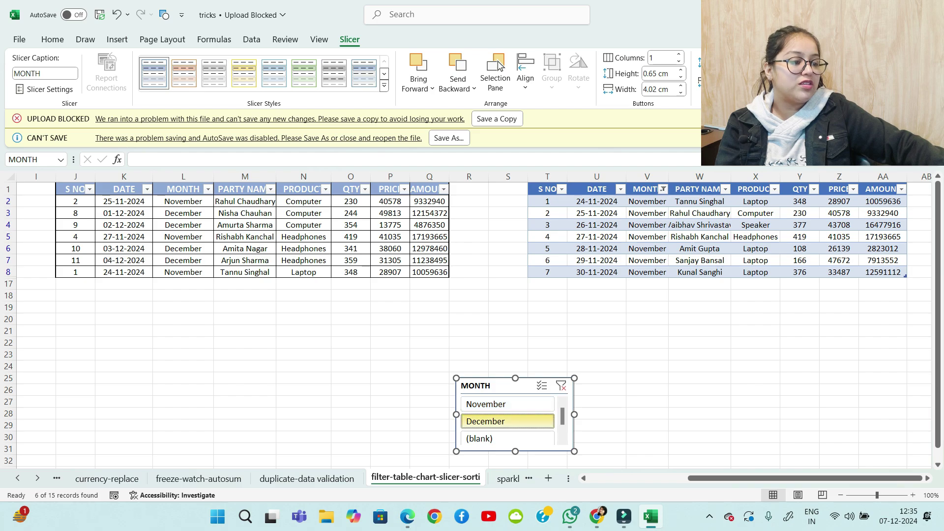
pyautogui.click(508, 438)
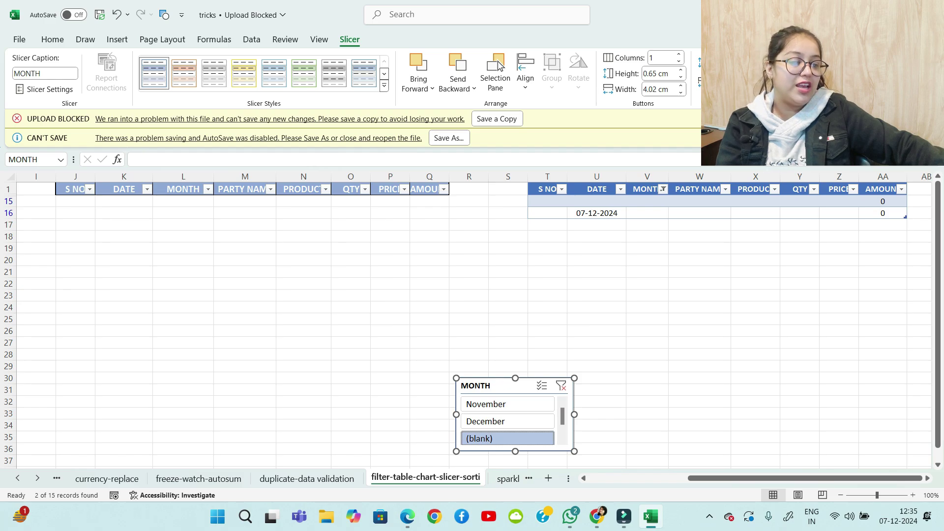
pyautogui.click(508, 421)
pyautogui.moveTo(508, 404); pyautogui.dragTo(508, 422)
pyautogui.click(508, 421)
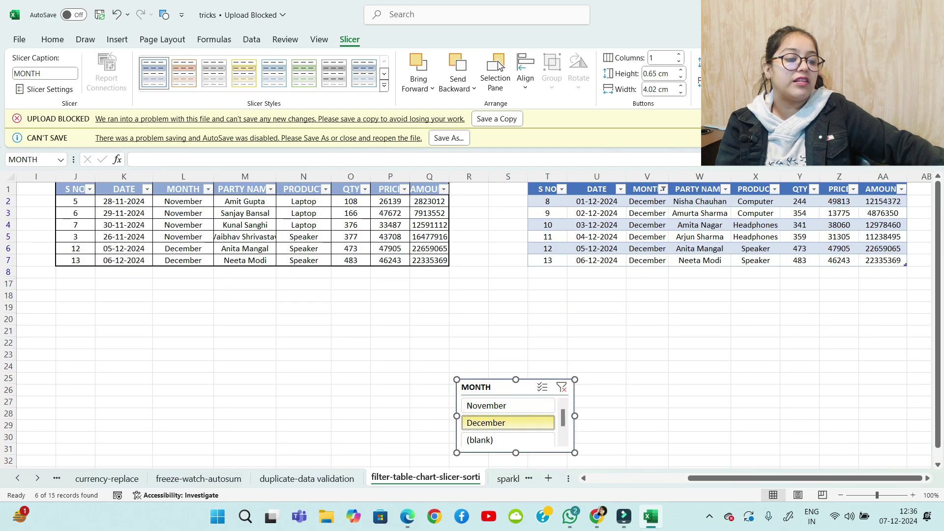
pyautogui.click(508, 405)
pyautogui.click(507, 423)
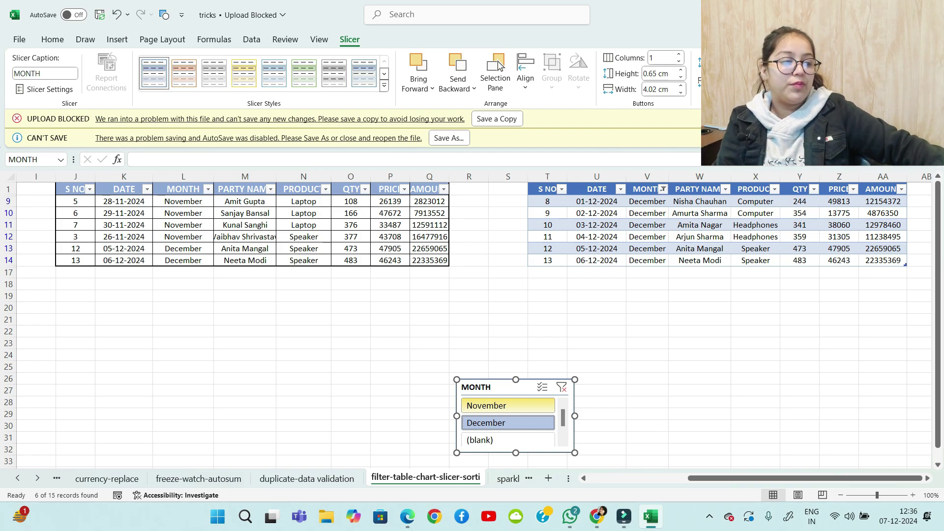
pyautogui.moveTo(512, 387); pyautogui.dragTo(513, 298)
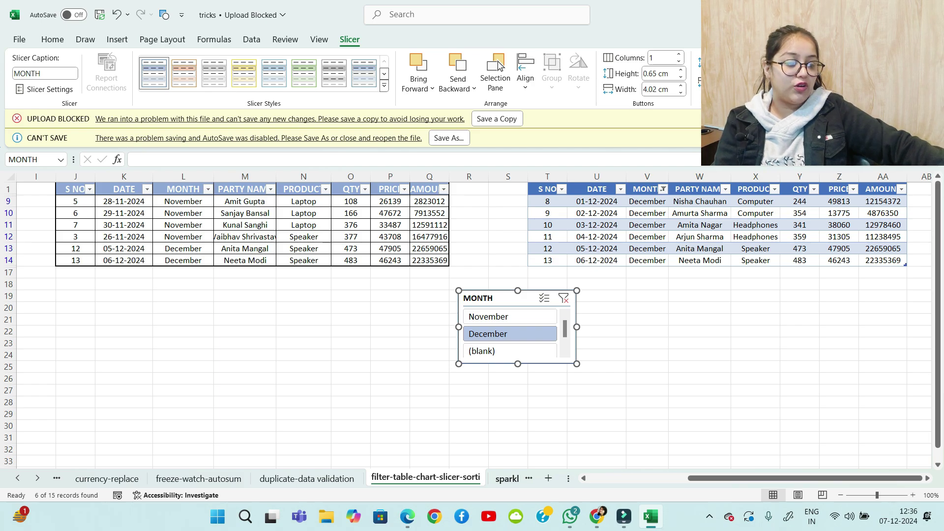
pyautogui.click(508, 478)
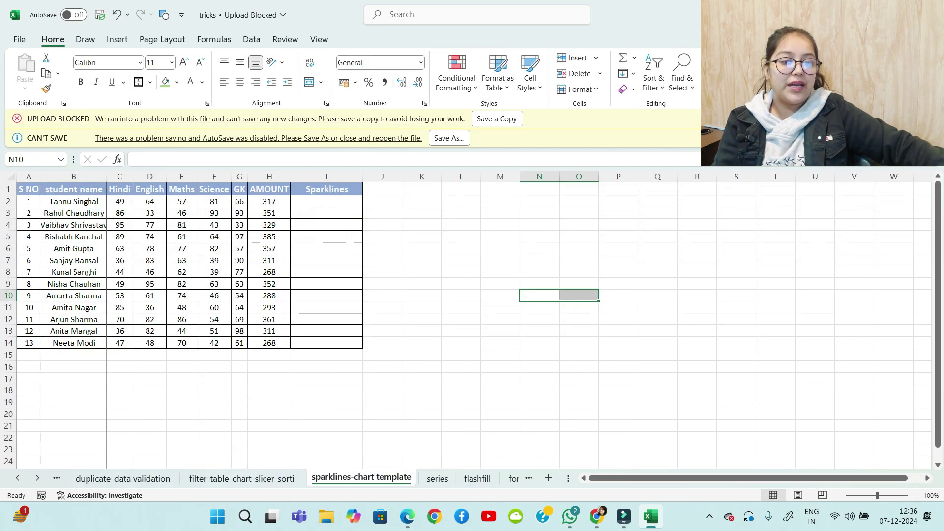
# Widen column B and add a column sparkline in I2 from the marks in C2:G2
pyautogui.moveTo(107, 176); pyautogui.dragTo(114, 176)
pyautogui.click(340, 248)
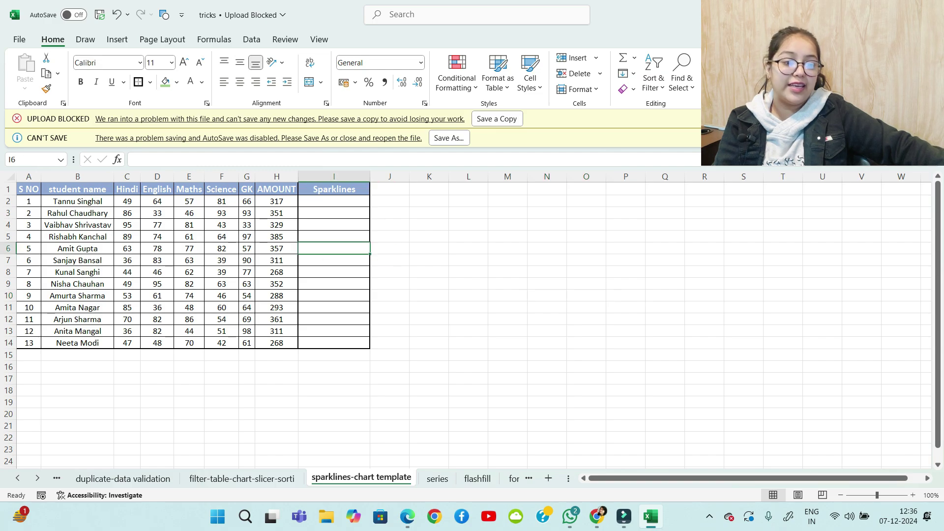
pyautogui.click(334, 201)
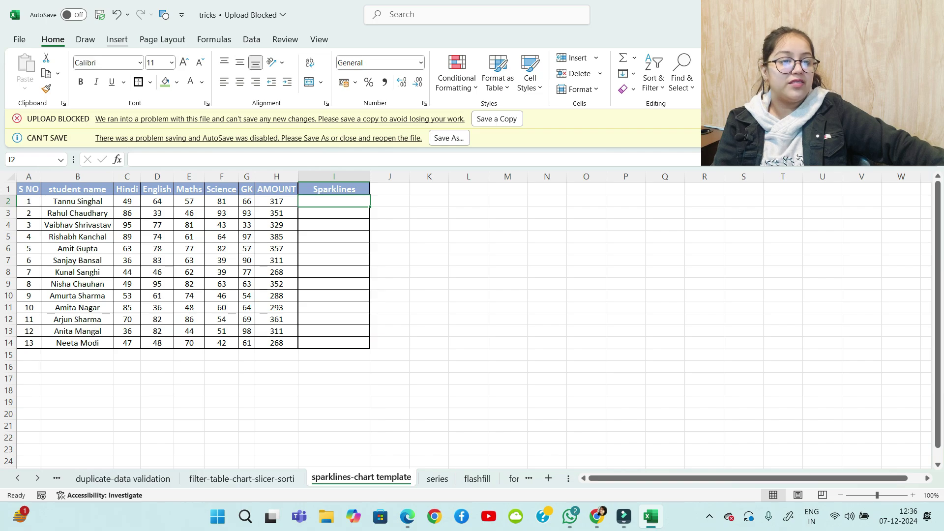
pyautogui.click(117, 39)
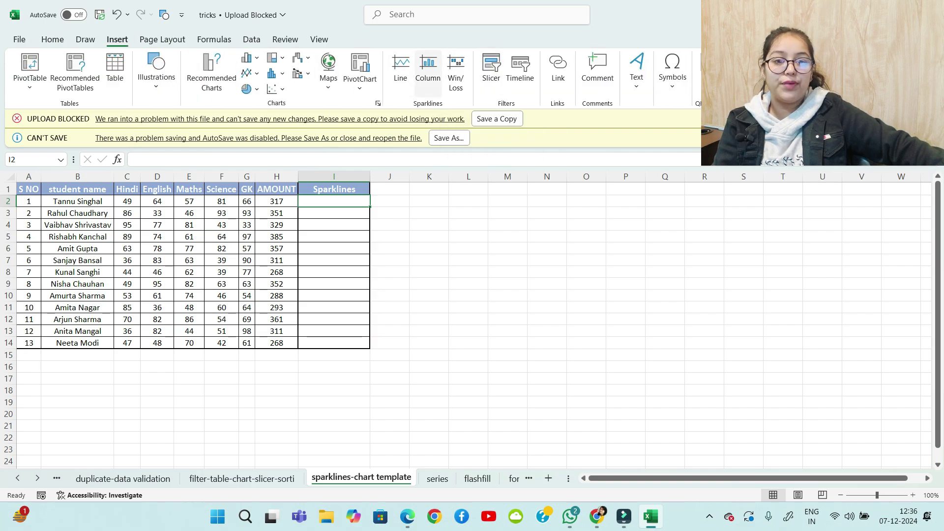
pyautogui.click(428, 66)
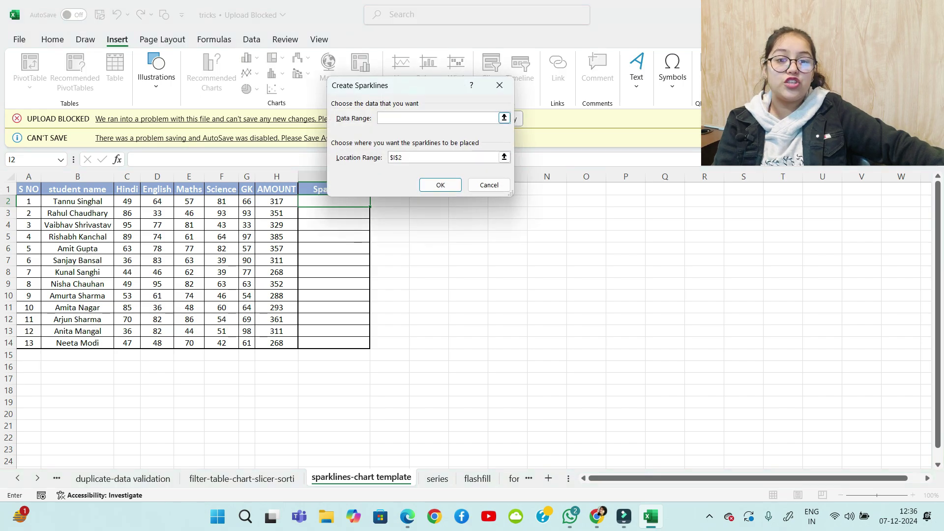
pyautogui.moveTo(127, 201); pyautogui.dragTo(248, 204)
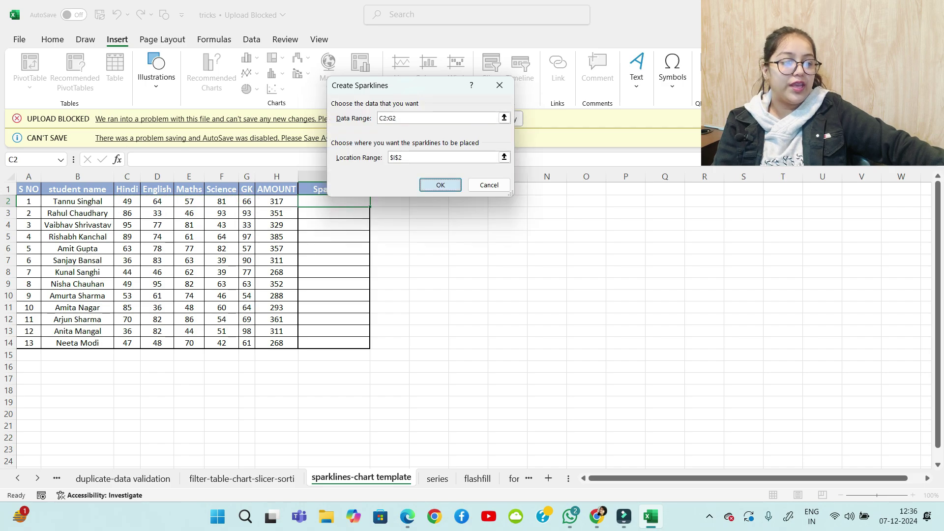
pyautogui.click(440, 185)
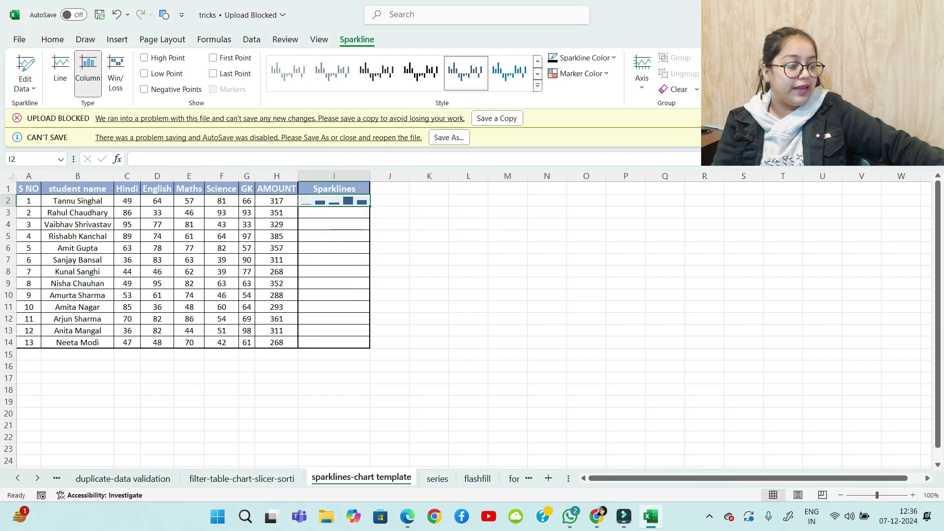
# Colour the I2 sparkline's high point green and its first point a theme colour
pyautogui.scroll(7, 468, 320)
pyautogui.scroll(1, 467, 319)
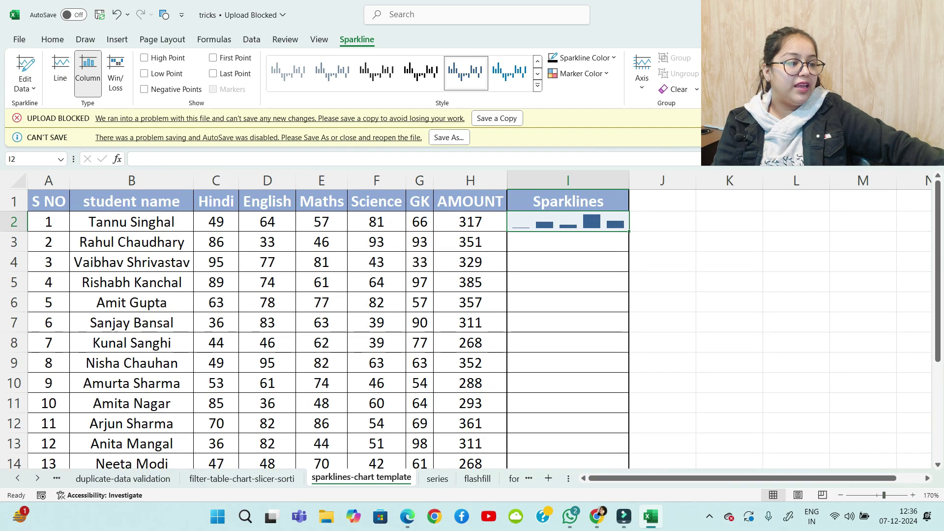
pyautogui.click(730, 222)
pyautogui.click(569, 222)
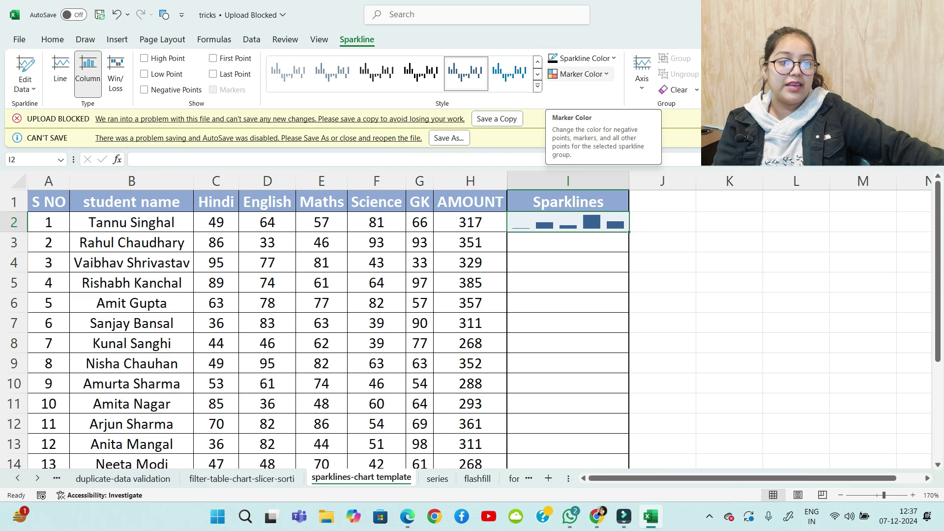
pyautogui.click(582, 73)
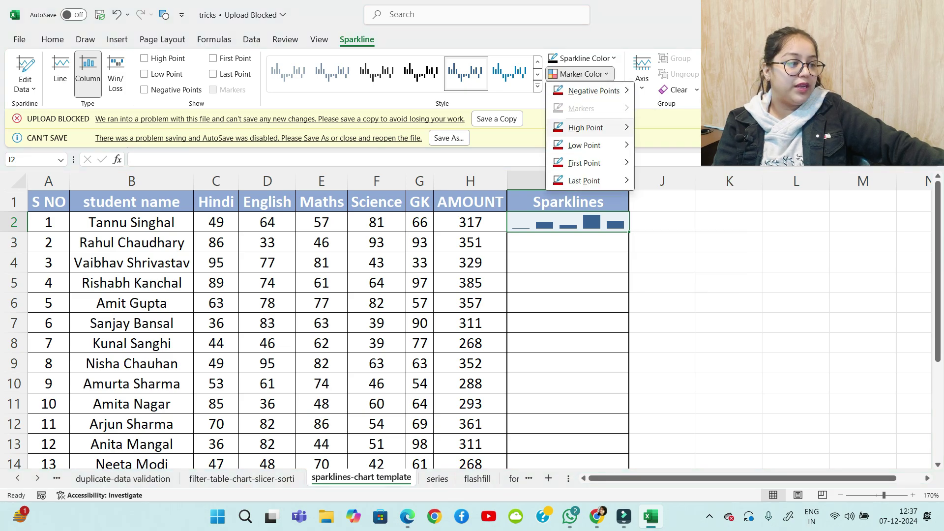
pyautogui.moveTo(586, 127)
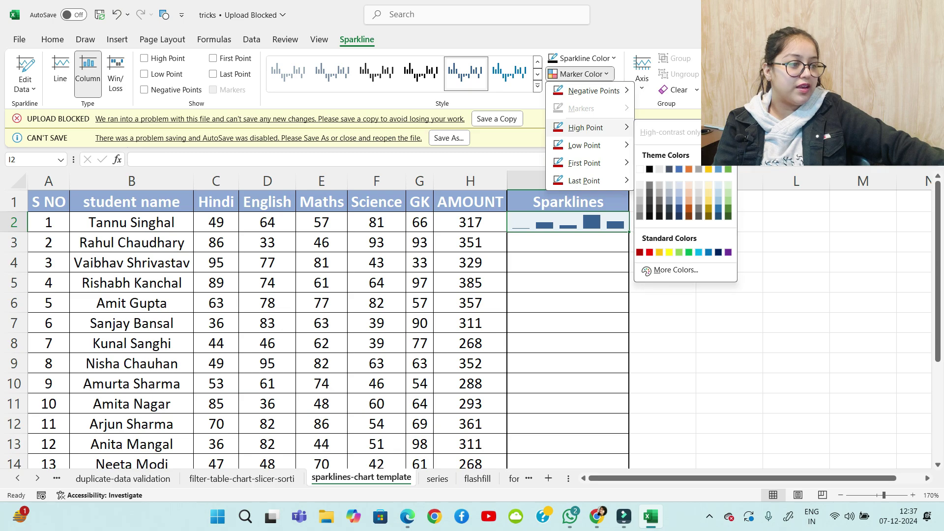
pyautogui.click(689, 252)
pyautogui.click(582, 74)
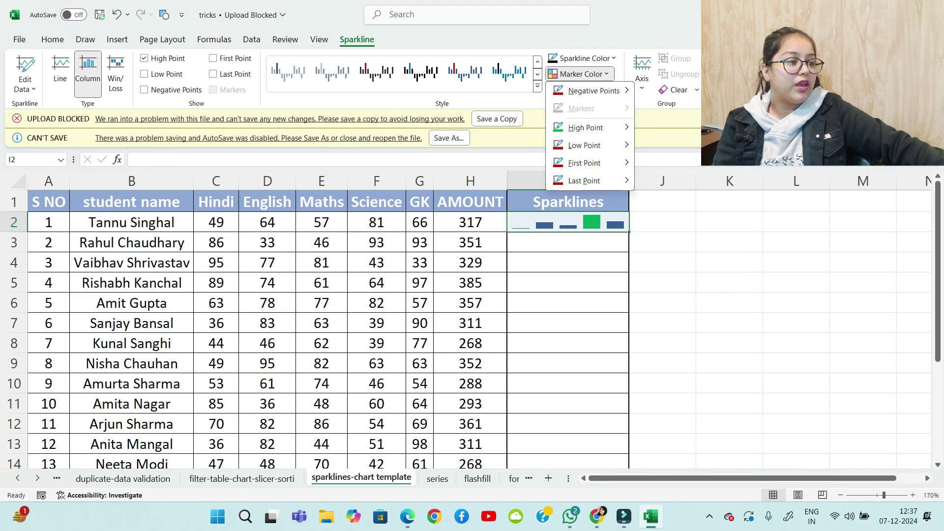
pyautogui.moveTo(586, 145)
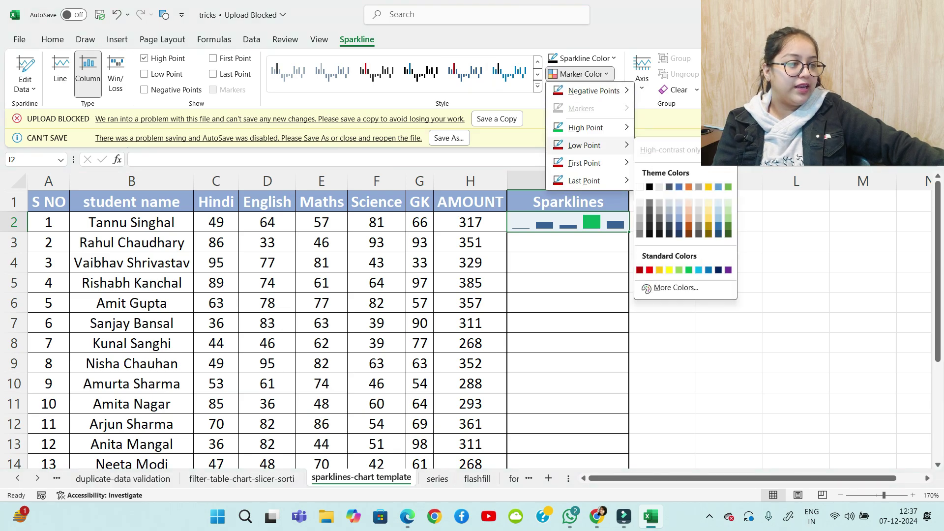
pyautogui.moveTo(585, 163)
pyautogui.click(679, 205)
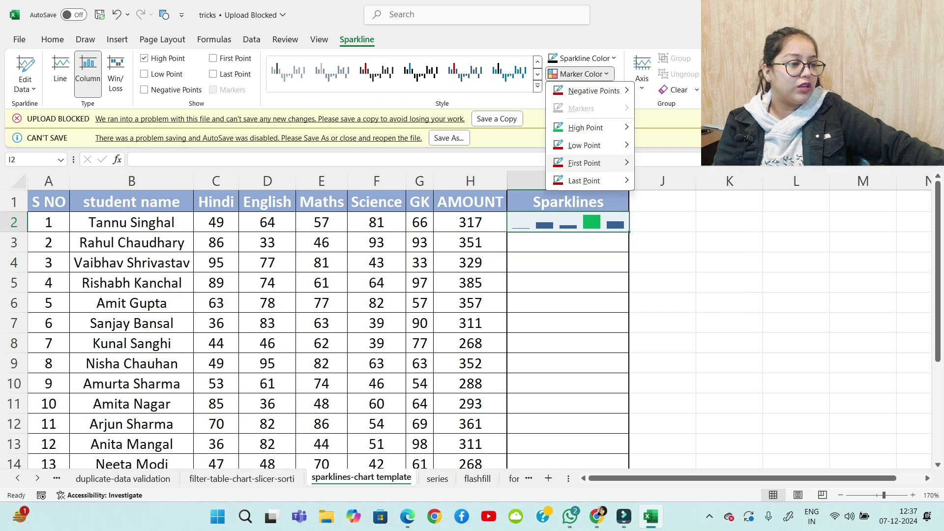
# Colour the sparkline's low point red and its last point black
pyautogui.click(582, 74)
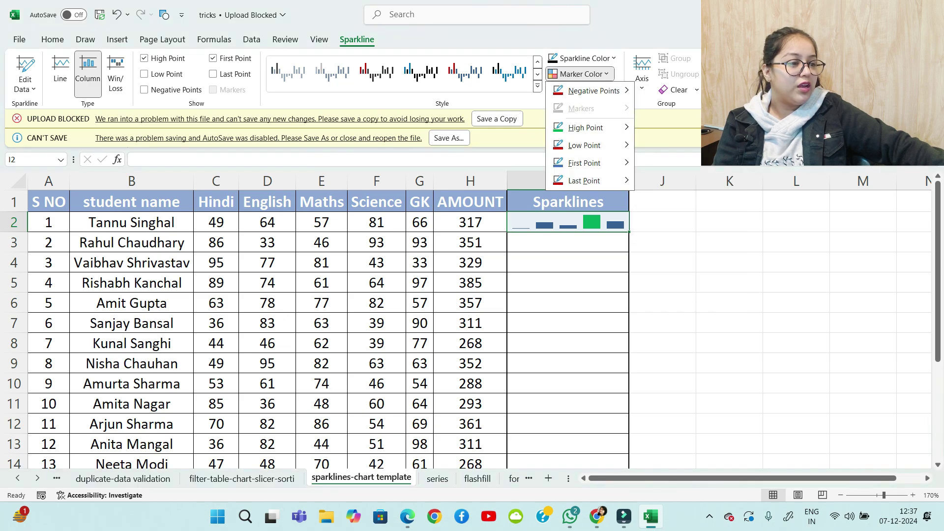
pyautogui.moveTo(585, 145)
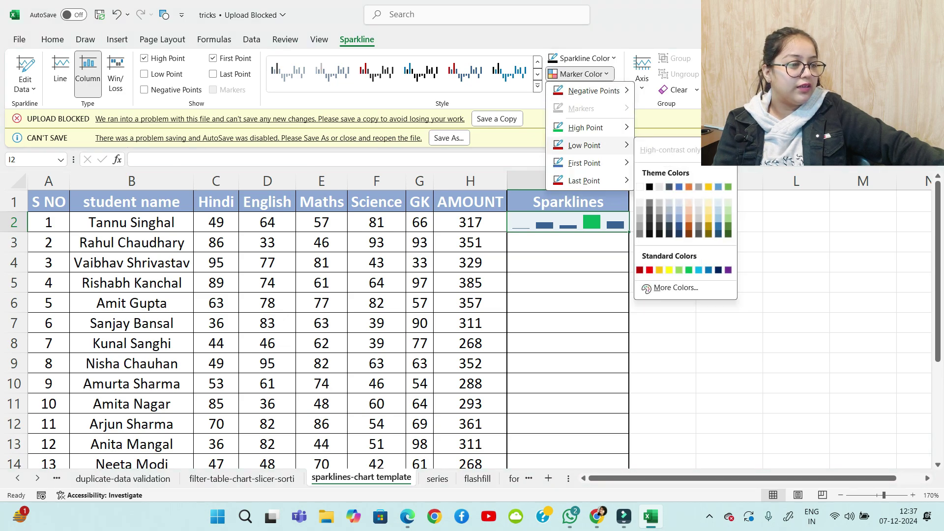
pyautogui.click(650, 270)
pyautogui.click(582, 74)
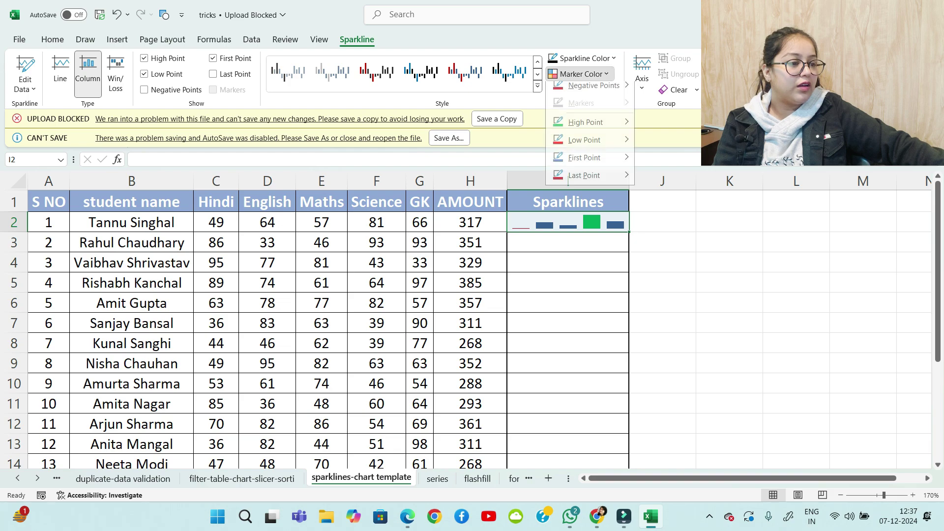
pyautogui.moveTo(586, 180)
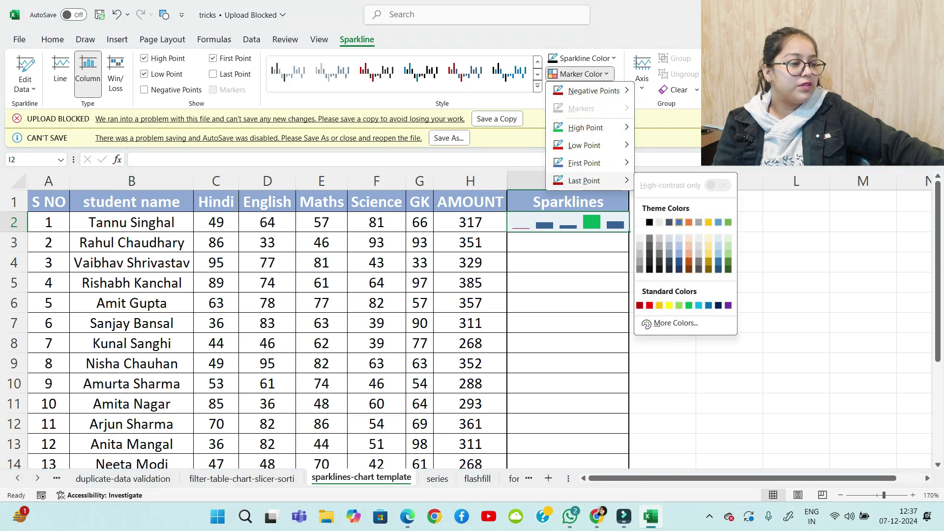
pyautogui.click(650, 222)
# Copy the I2 sparkline down to I14 for all 13 students
pyautogui.click(663, 222)
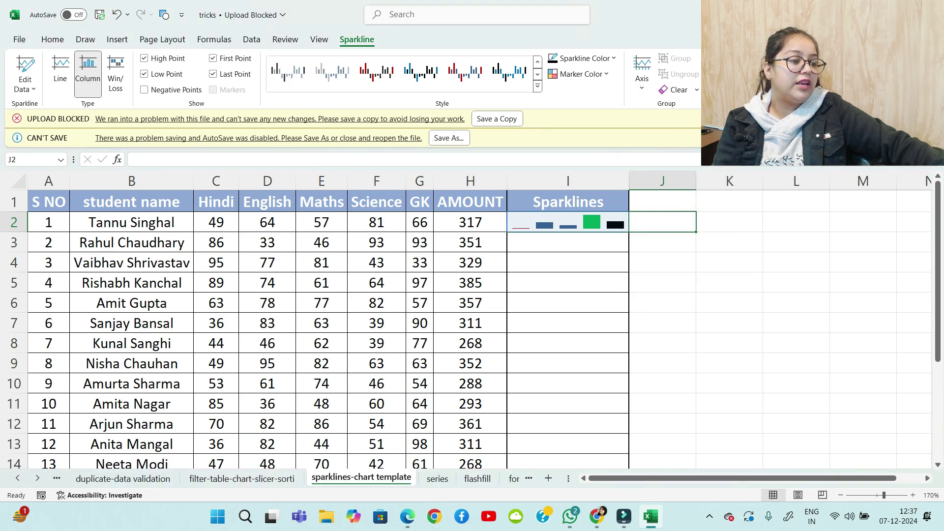
pyautogui.click(568, 222)
pyautogui.doubleClick(630, 233)
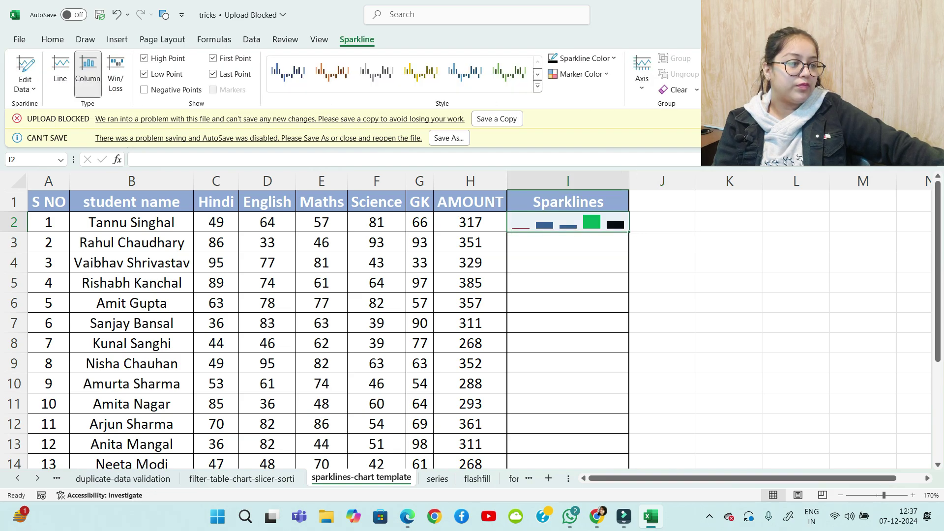
pyautogui.moveTo(629, 232); pyautogui.dragTo(629, 425)
pyautogui.scroll(1, 629, 384)
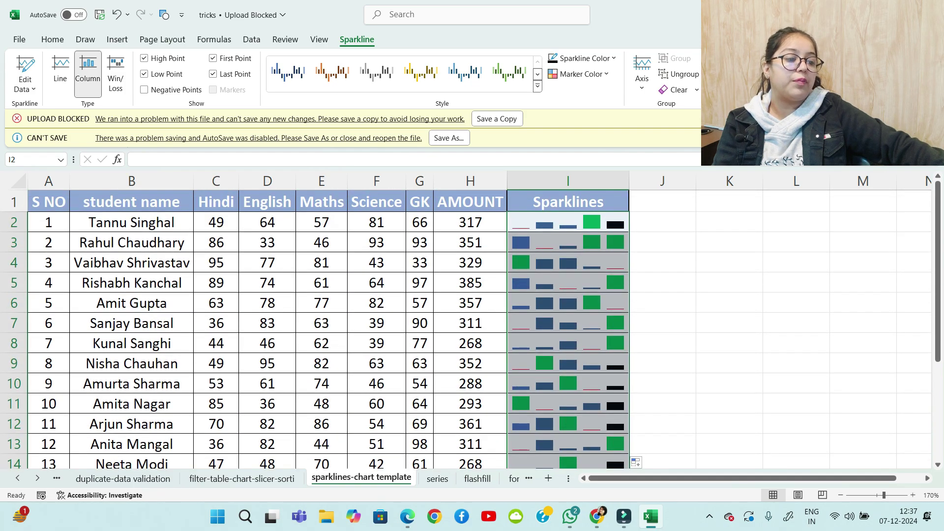
pyautogui.moveTo(663, 325); pyautogui.dragTo(663, 341)
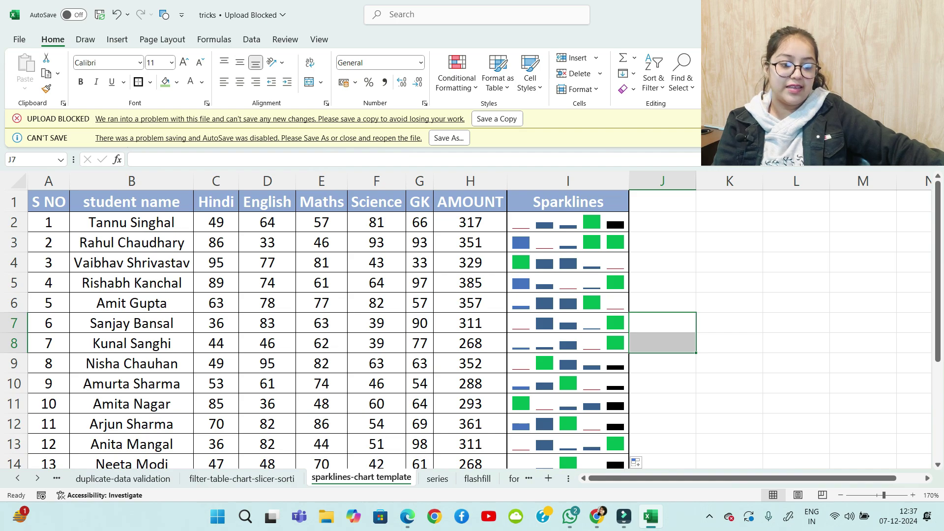
pyautogui.scroll(-1, 472, 320)
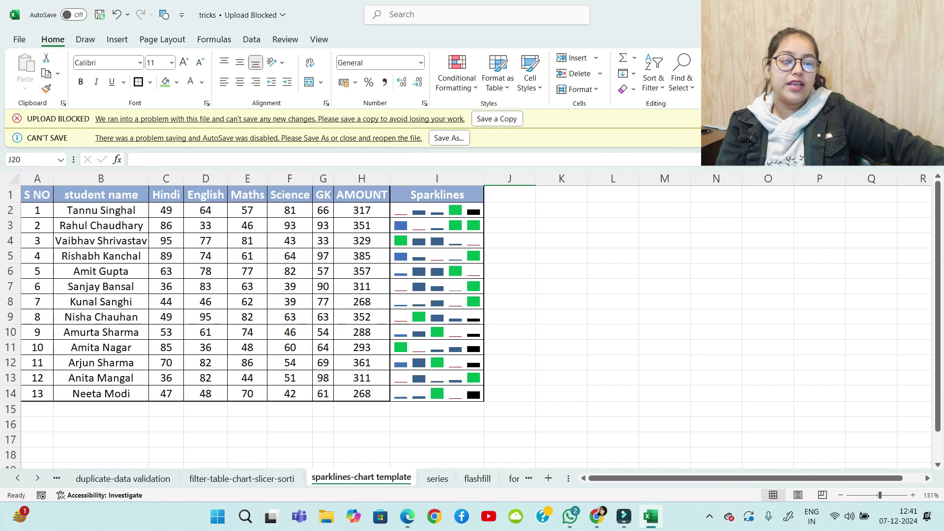
# Chart the marks in A1:G14 with Alt+F1 and change the chart type to Treemap
pyautogui.moveTo(37, 195); pyautogui.dragTo(362, 393)
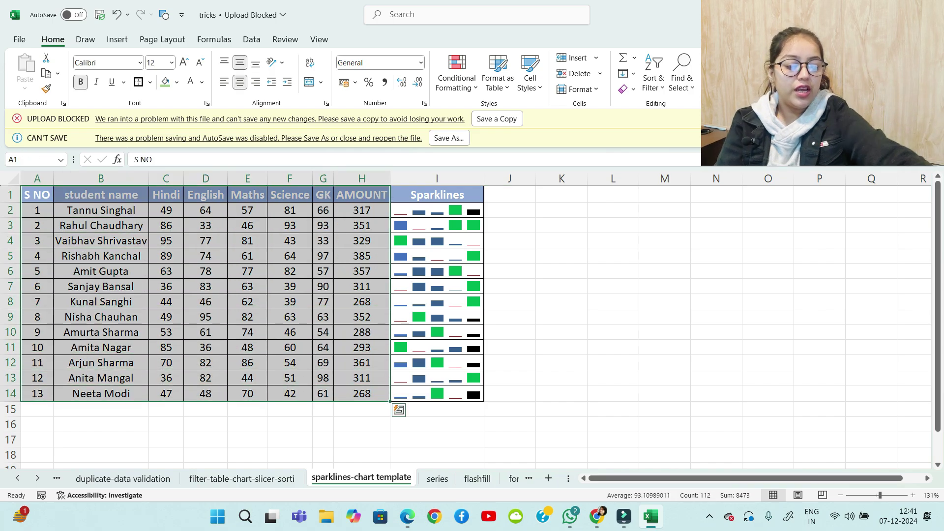
pyautogui.hotkey('shift', 'Left')
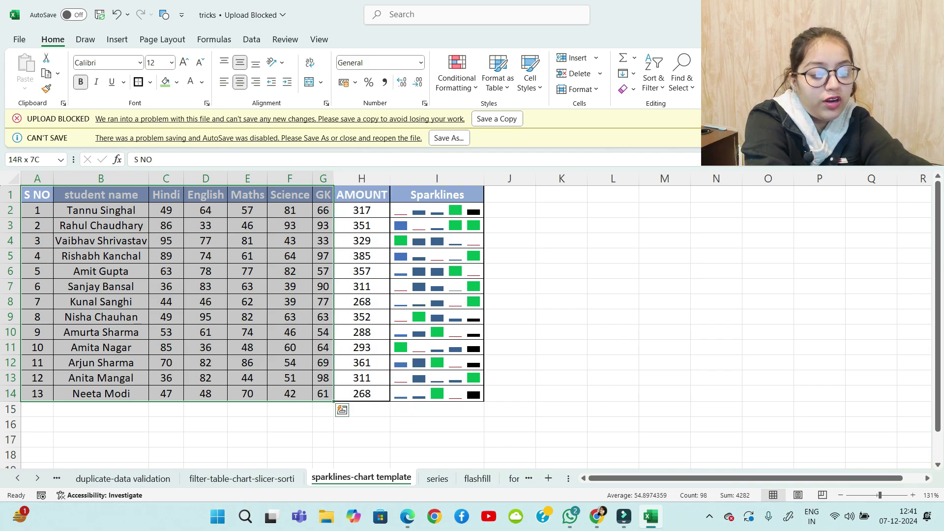
pyautogui.hotkey('alt', 'F1')
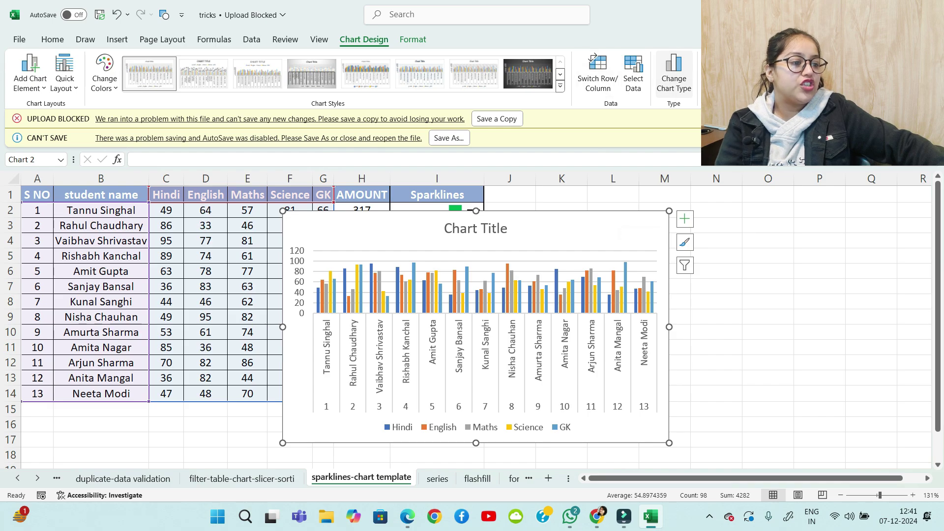
pyautogui.click(674, 74)
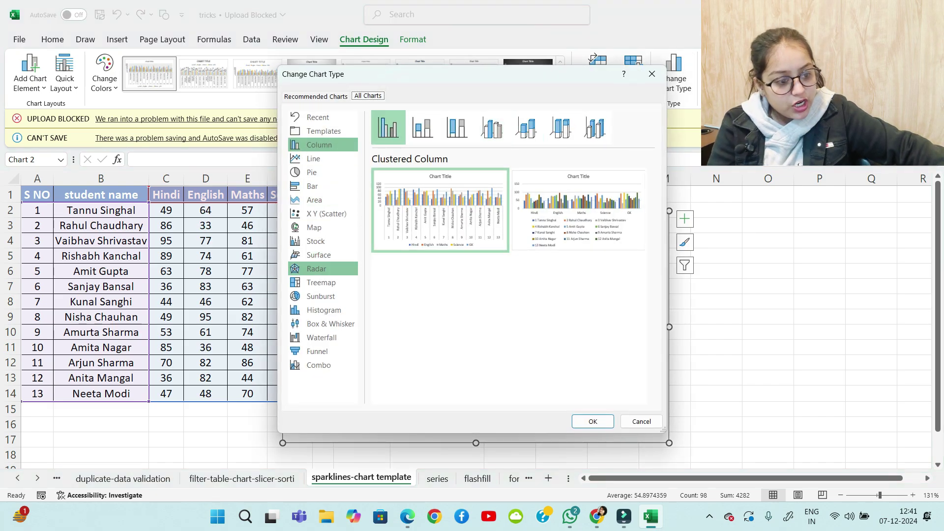
pyautogui.click(321, 282)
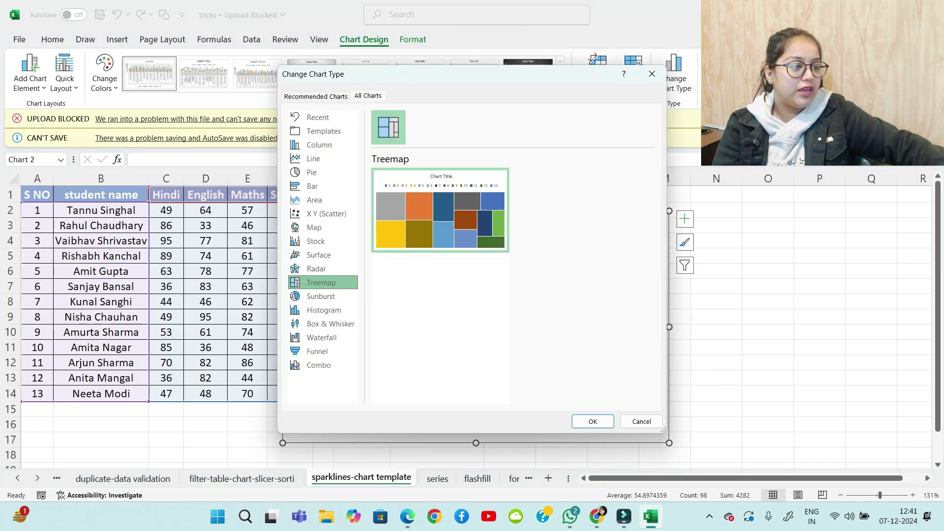
pyautogui.press('Return')
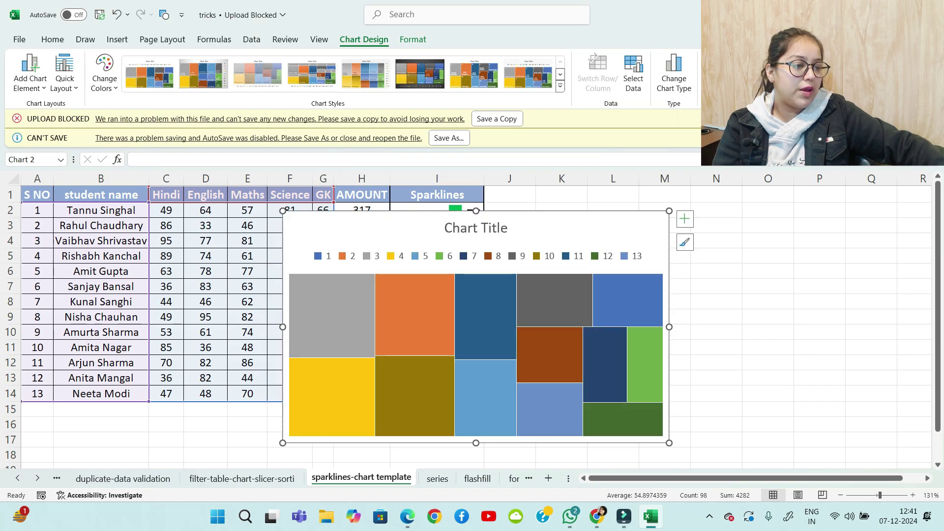
# Remove the treemap's title and legend and show data labels
pyautogui.click(685, 219)
pyautogui.click(712, 235)
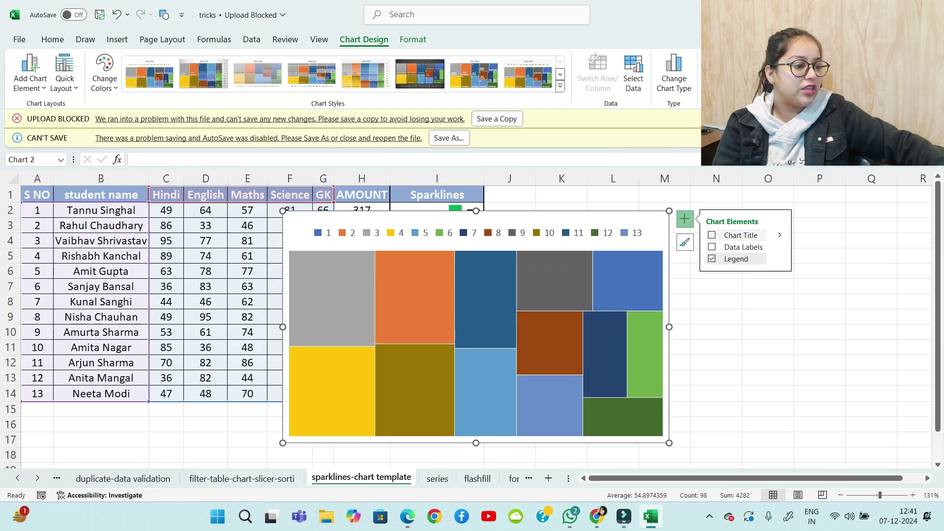
pyautogui.click(712, 247)
pyautogui.click(711, 258)
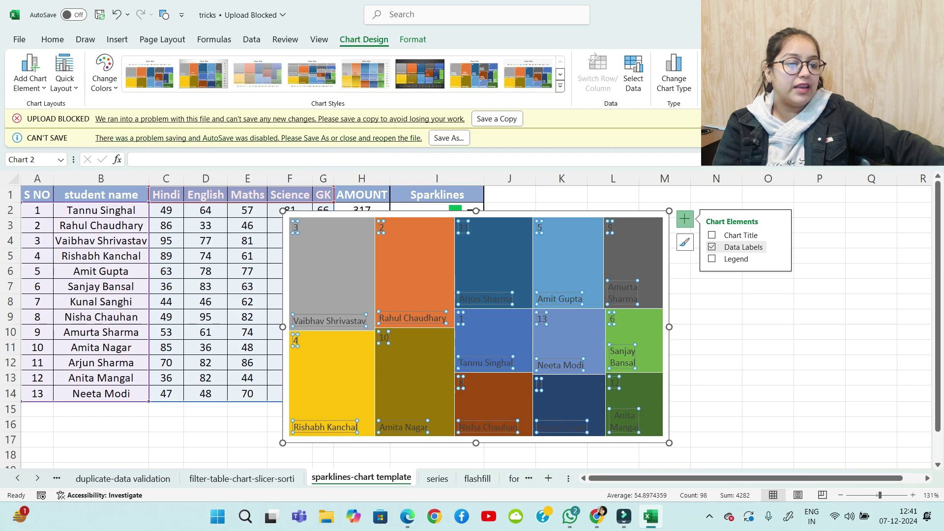
# Make the treemap labels white and bold, and move the chart right of the table
pyautogui.click(52, 40)
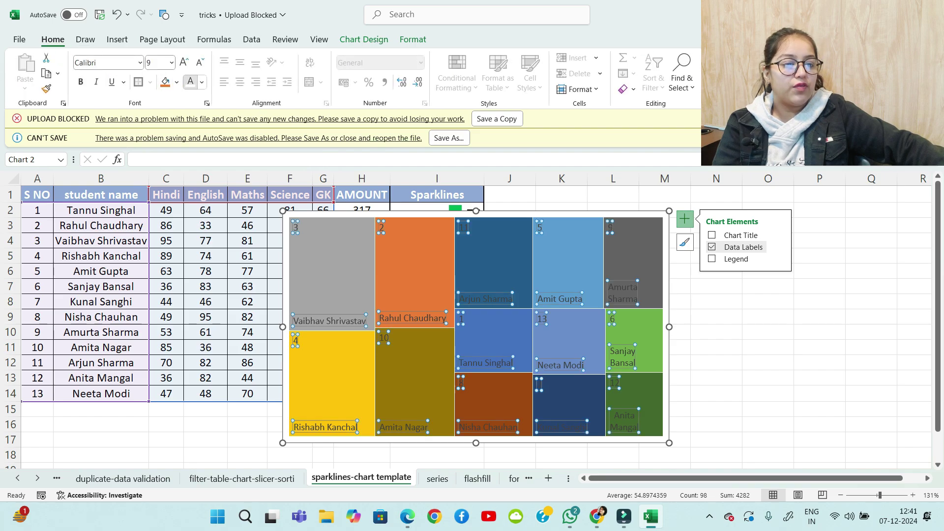
pyautogui.click(191, 82)
pyautogui.hotkey('ctrl', 'b')
pyautogui.scroll(-1, 344, 319)
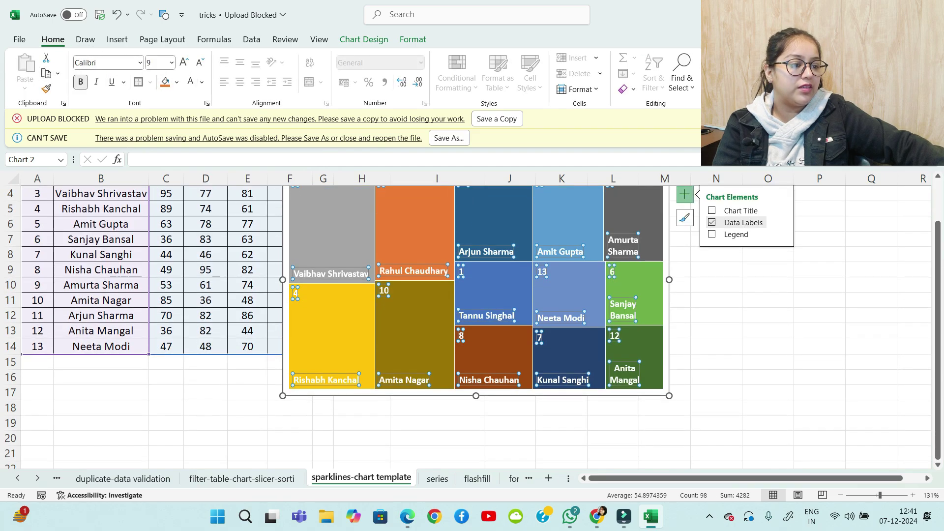
pyautogui.scroll(1, 344, 319)
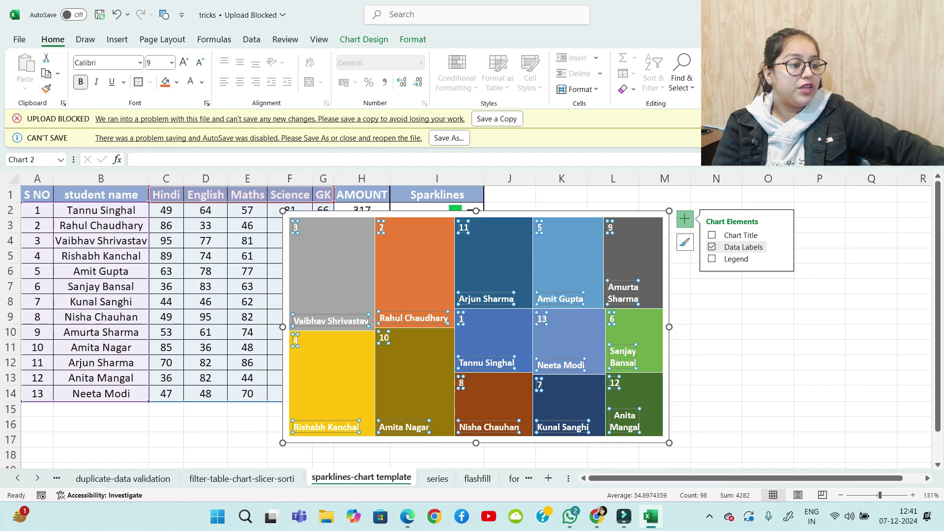
pyautogui.moveTo(443, 214); pyautogui.dragTo(662, 196)
pyautogui.click(561, 439)
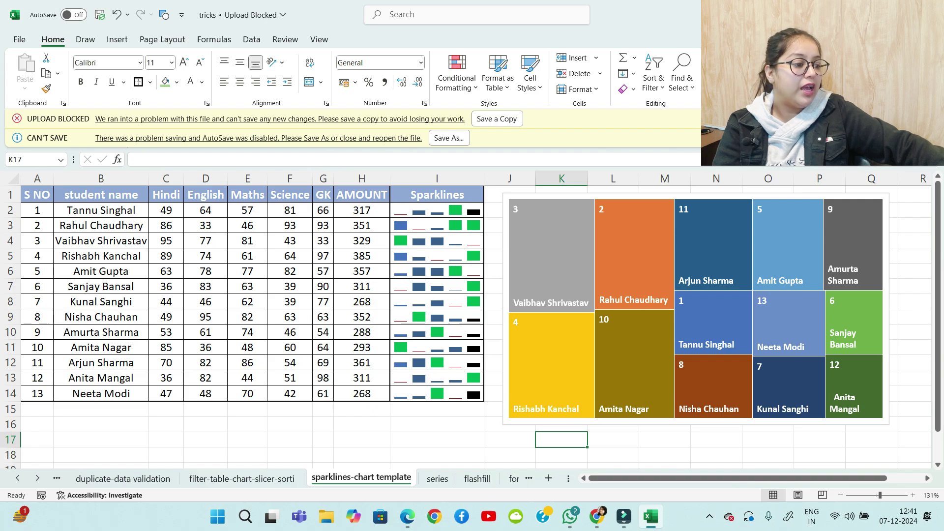
# Save the treemap as picture Picture2 in Downloads, then open it from File Explorer
pyautogui.rightClick(885, 246)
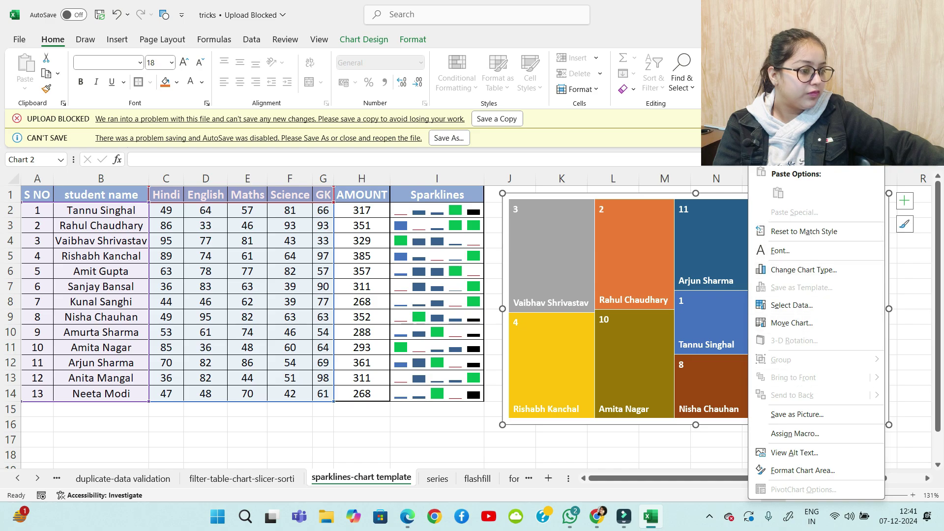
pyautogui.click(797, 414)
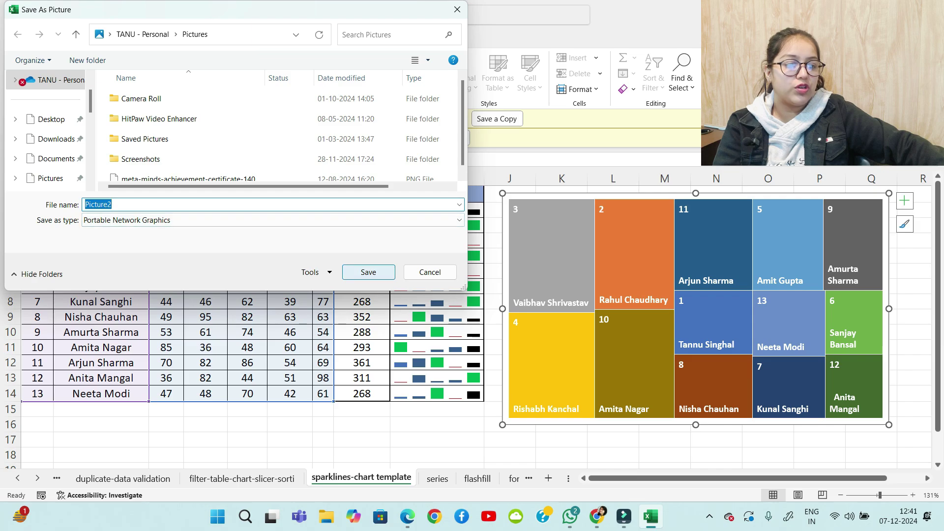
pyautogui.click(56, 138)
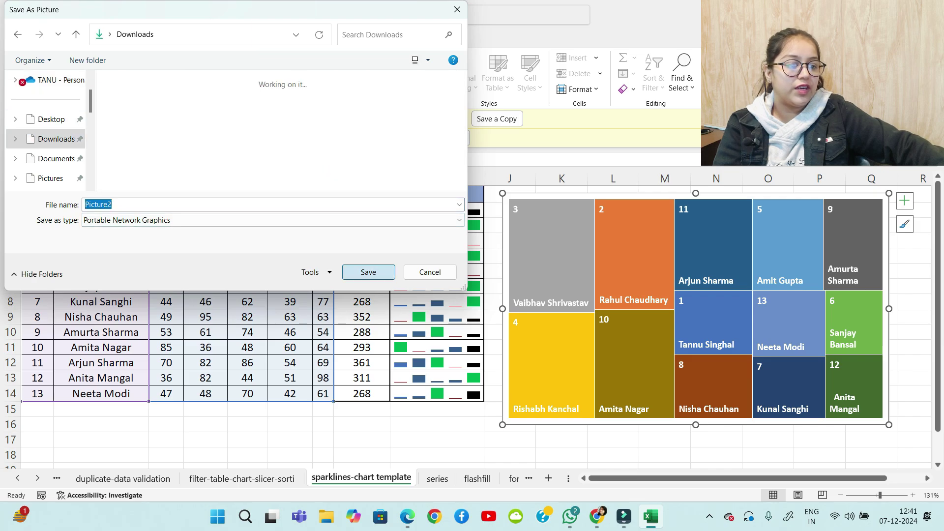
pyautogui.click(368, 272)
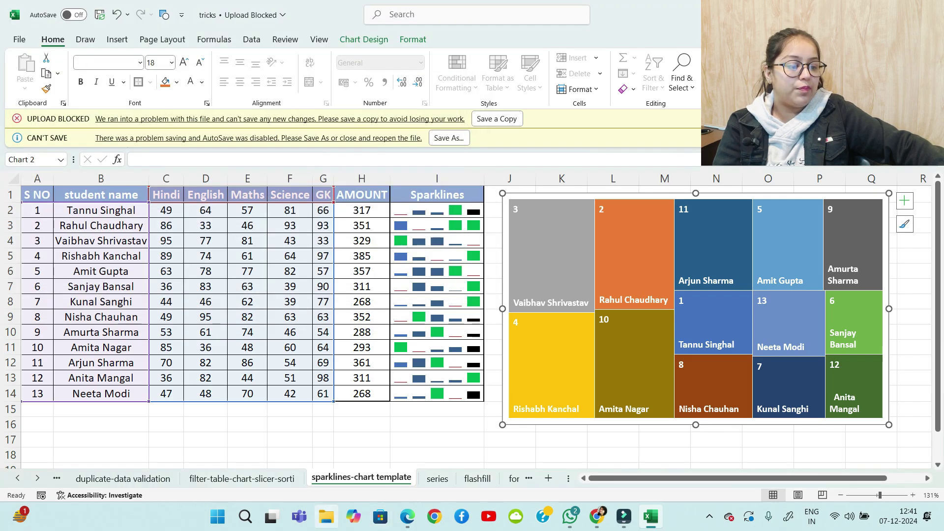
pyautogui.click(326, 517)
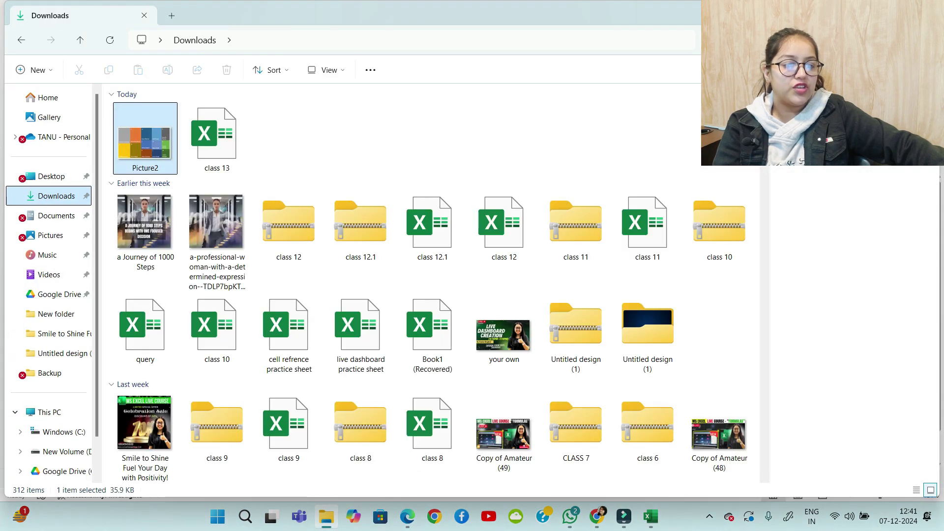
pyautogui.press('Return')
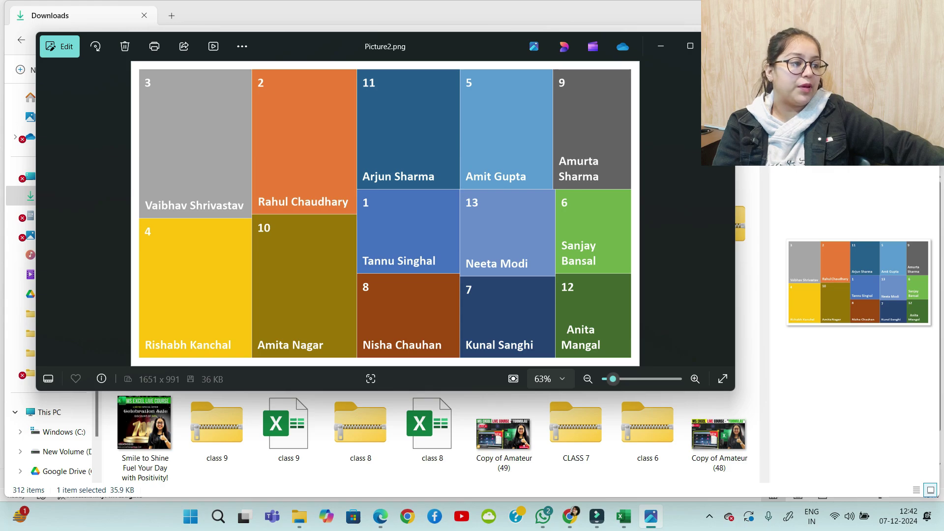
# Close the Photos viewer and return to the Excel workbook
pyautogui.hotkey('alt', 'F4')
pyautogui.hotkey('alt', 'Tab')
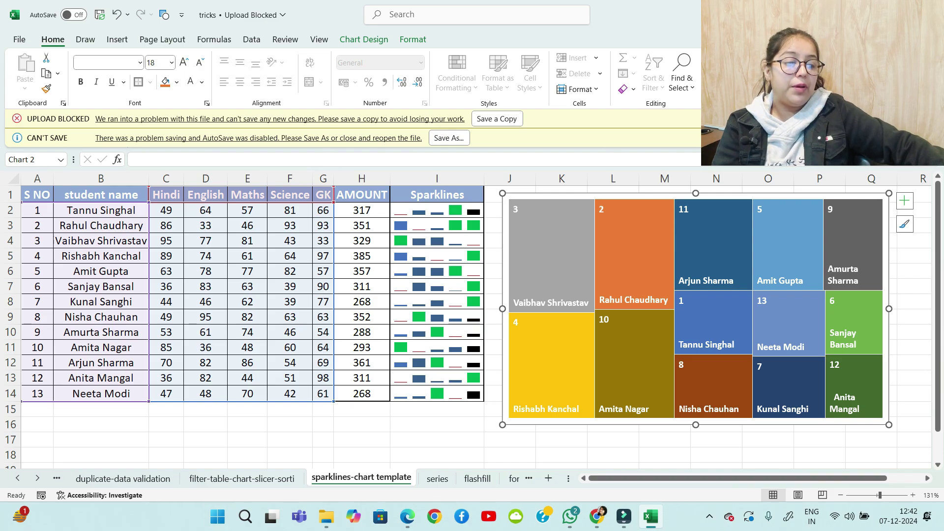
# On the series sheet, enter 1 in A1 and fill A1:A14 as a 1–14 series
pyautogui.click(437, 479)
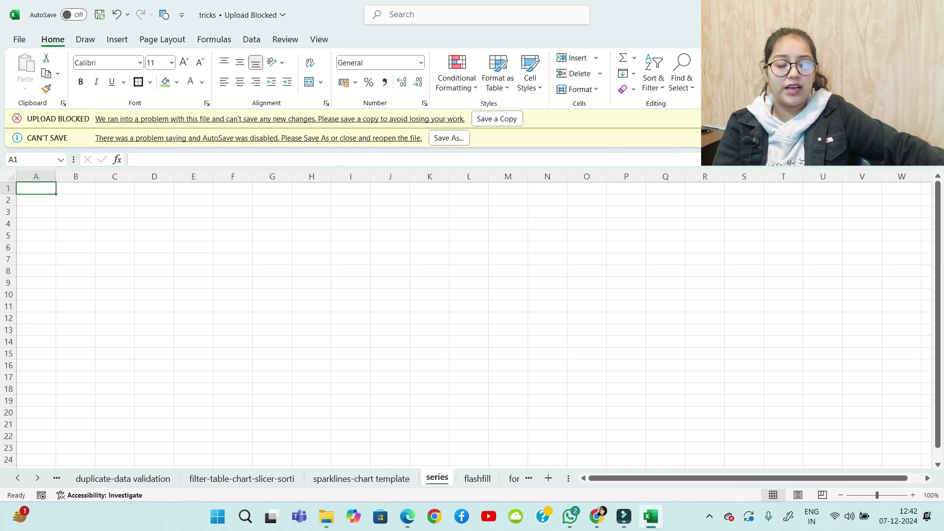
pyautogui.write('1')
pyautogui.press('Return')
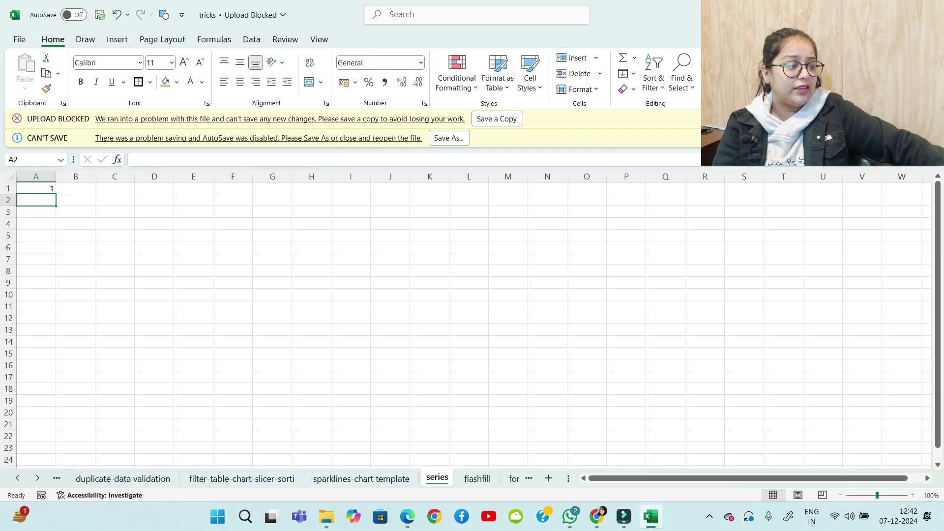
pyautogui.keyDown('ctrl'); pyautogui.scroll(3, 466, 320); pyautogui.keyUp('ctrl')
pyautogui.click(53, 196)
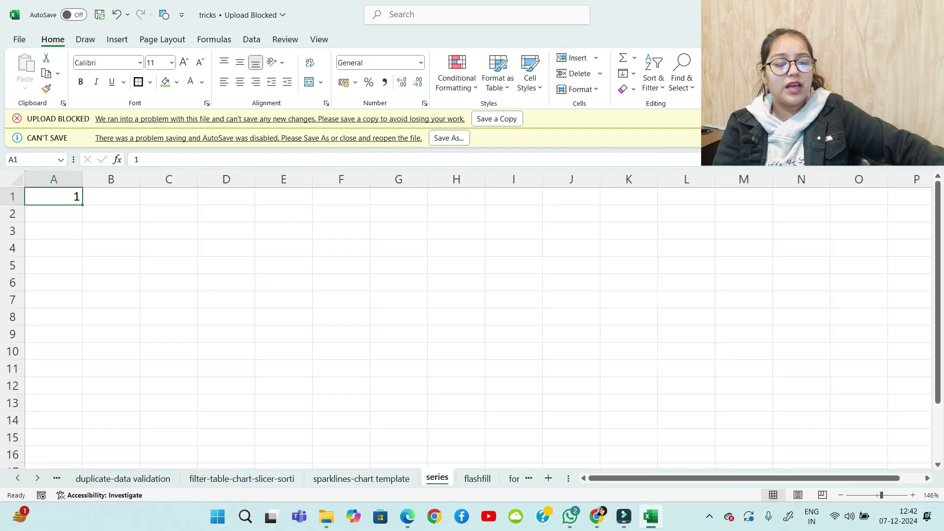
pyautogui.moveTo(82, 204); pyautogui.dragTo(82, 423)
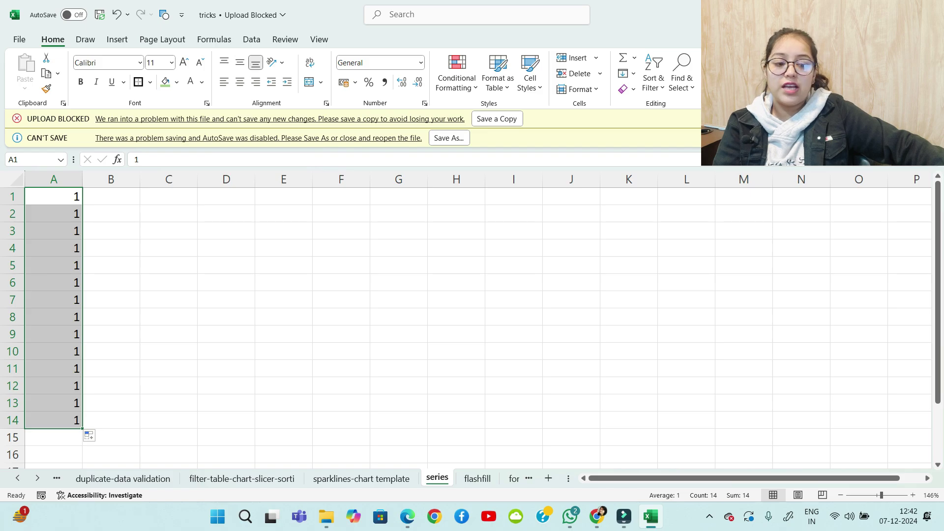
pyautogui.click(89, 436)
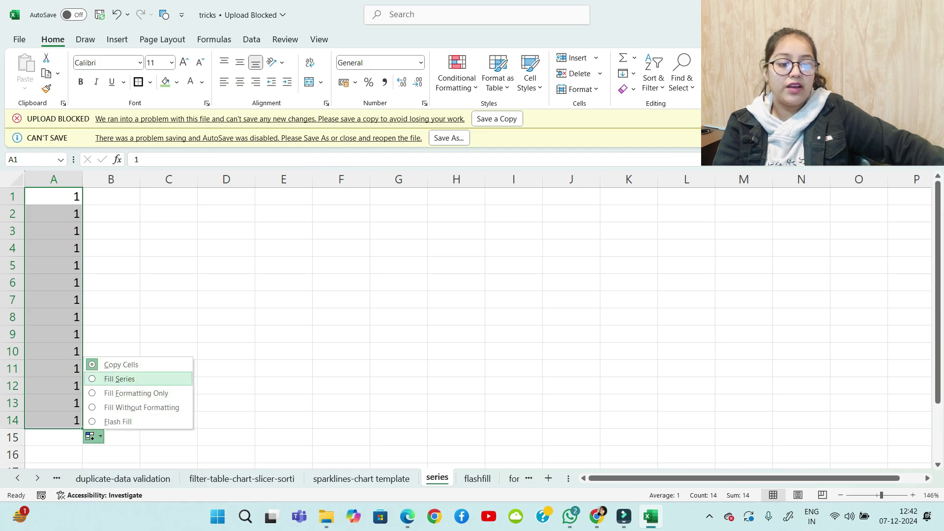
pyautogui.click(121, 379)
pyautogui.click(112, 282)
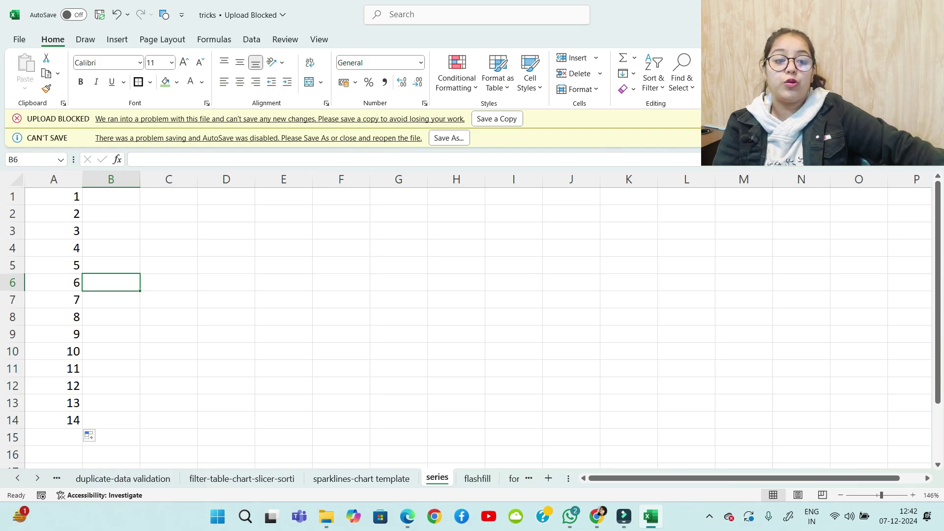
# Enter the starting value 1 in cell B1
pyautogui.click(112, 197)
pyautogui.write('1')
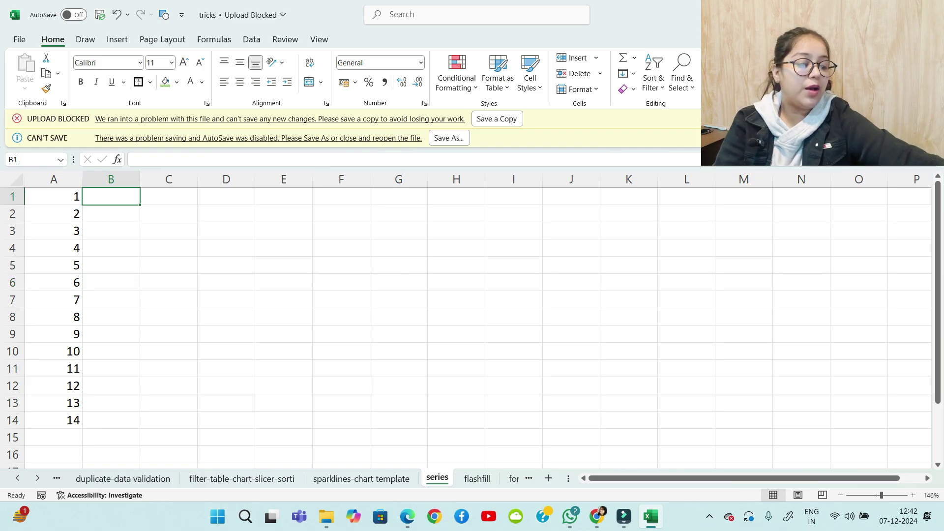
pyautogui.press('Return')
pyautogui.click(111, 197)
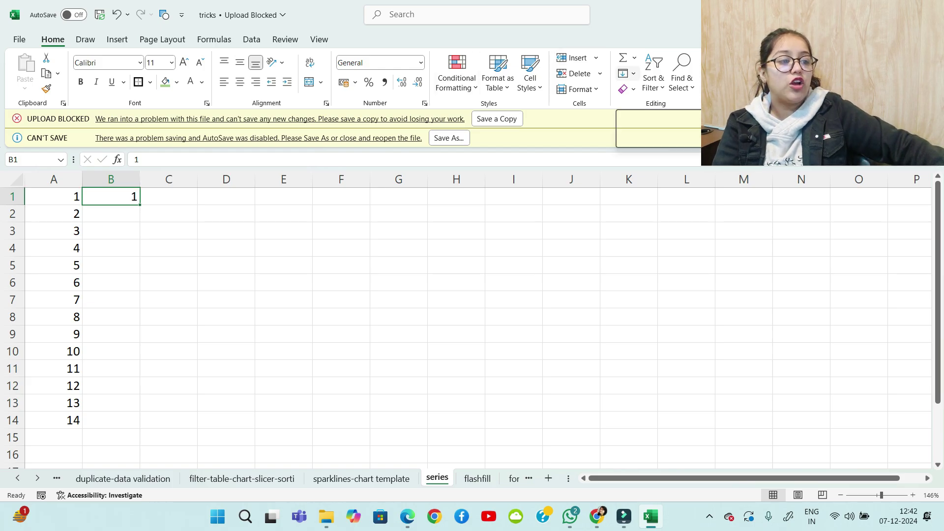
# Fill a linear series down column B with stop value 100
pyautogui.click(625, 73)
pyautogui.click(650, 179)
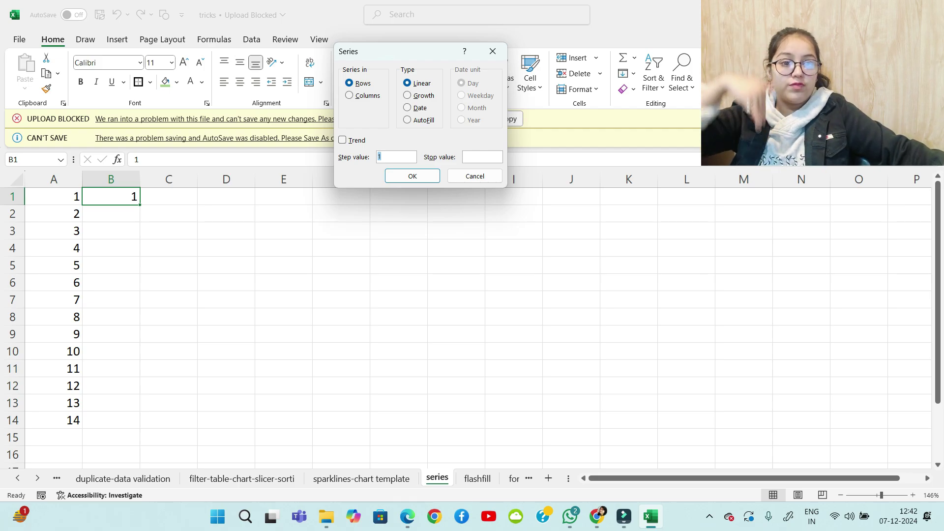
pyautogui.hotkey('alt', 'c')
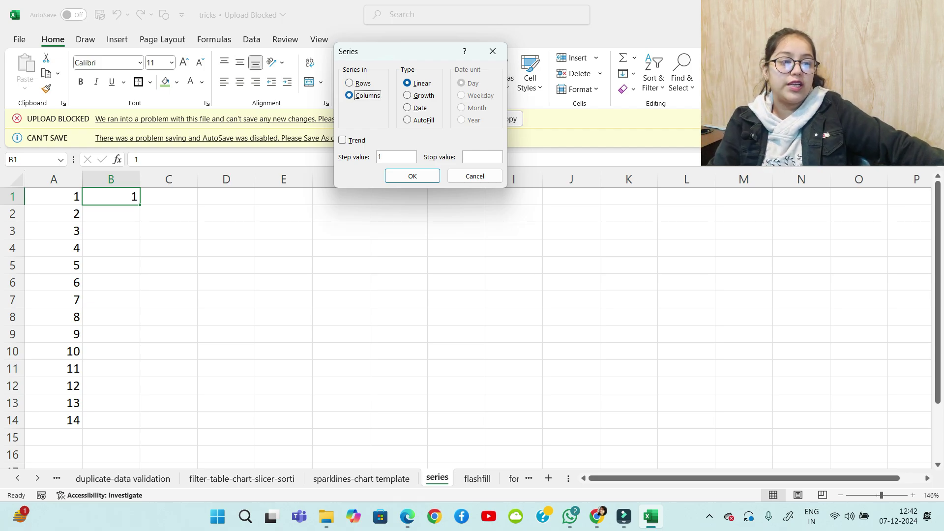
pyautogui.hotkey('alt', 'o')
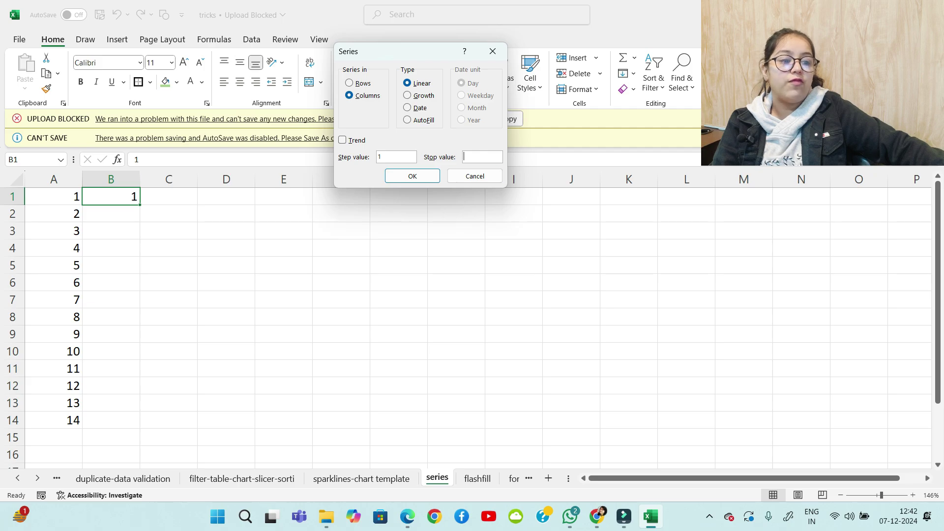
pyautogui.write('100')
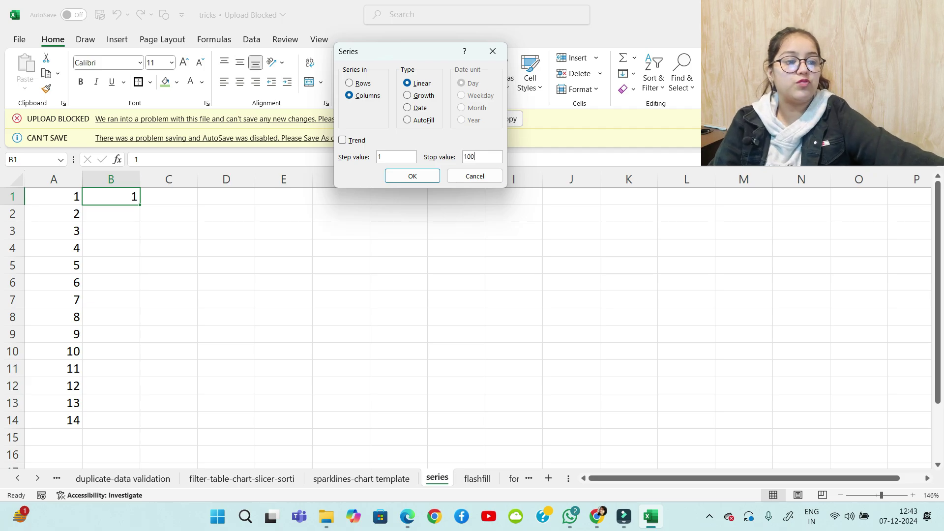
pyautogui.press('Return')
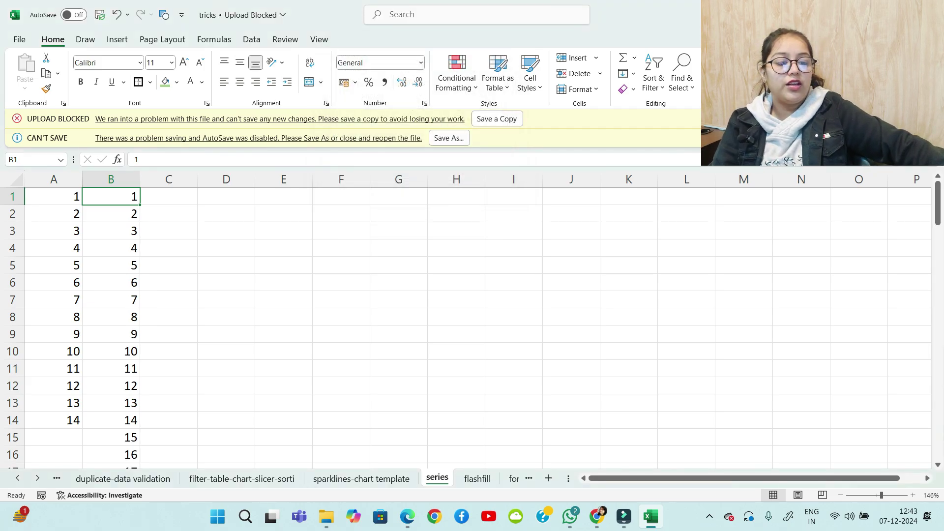
pyautogui.scroll(-13, 472, 325)
pyautogui.scroll(-19, 472, 325)
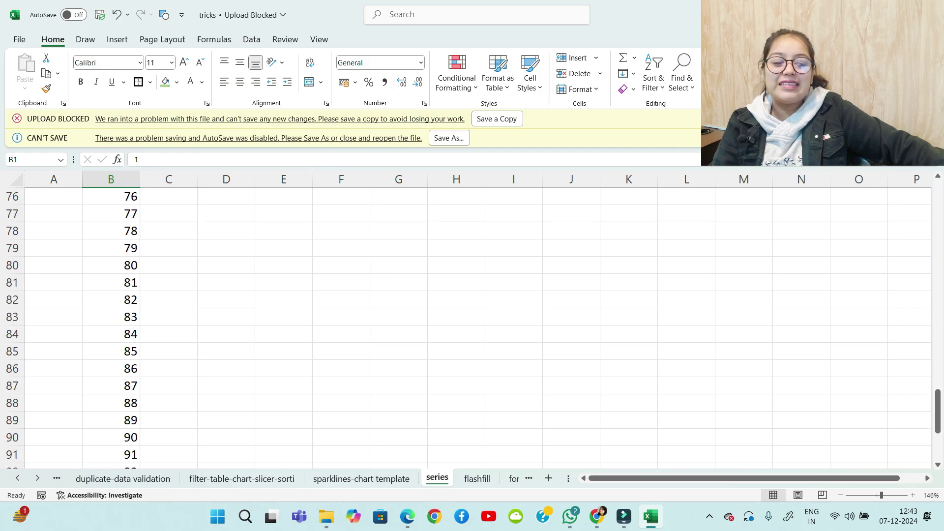
pyautogui.scroll(3, 472, 325)
pyautogui.scroll(20, 472, 325)
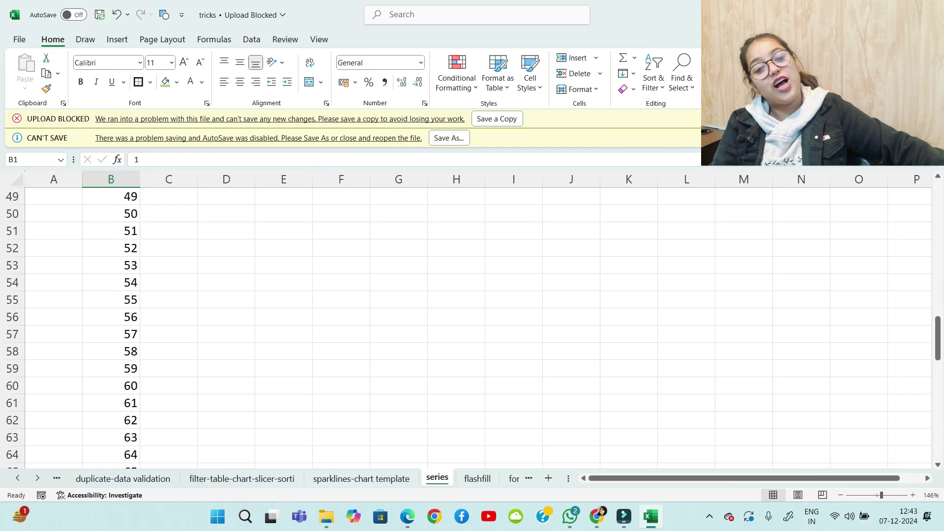
pyautogui.scroll(4, 472, 325)
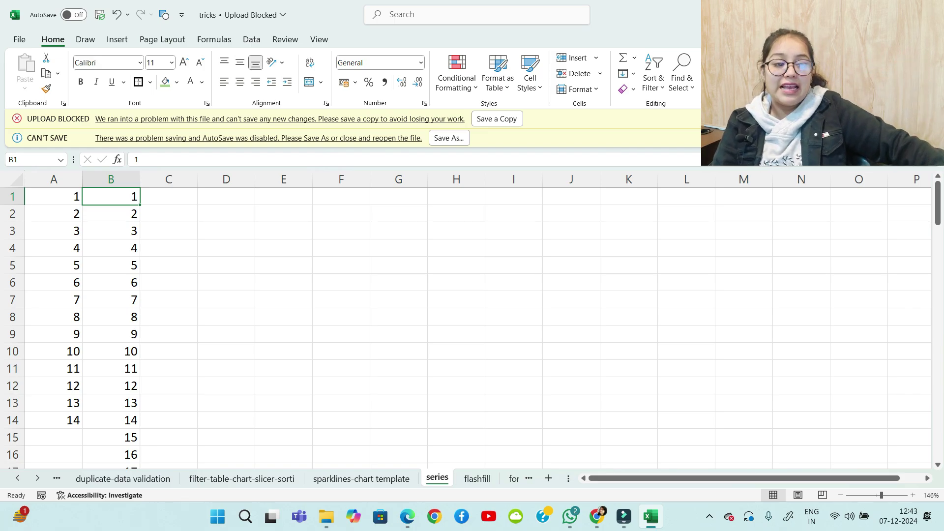
# Enter 01-01-2024 in C1 and extend daily dates down to 02-12-2024 in row 337
pyautogui.click(169, 197)
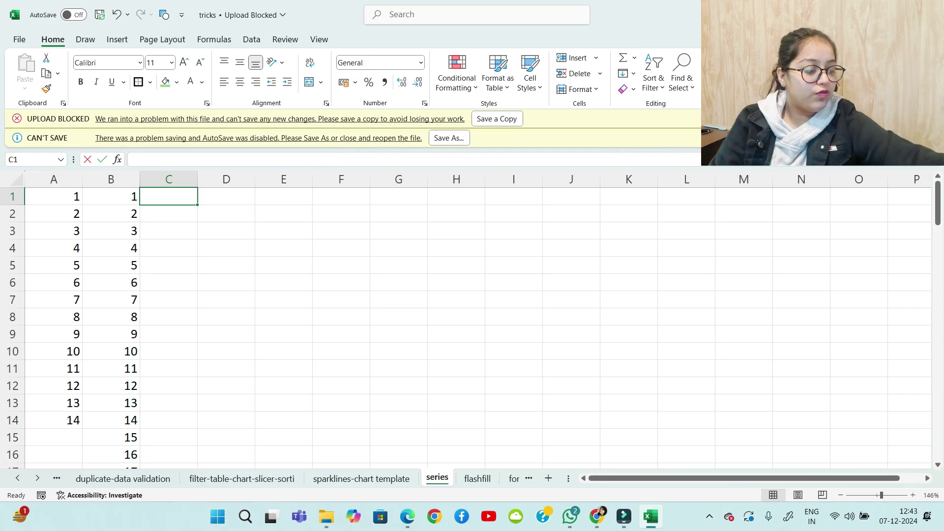
pyautogui.write('01-0')
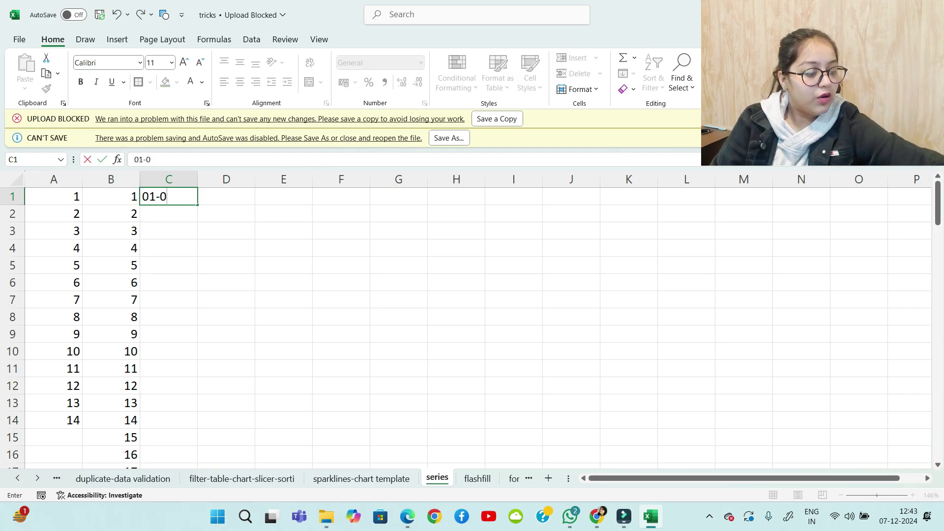
pyautogui.write('1-2024')
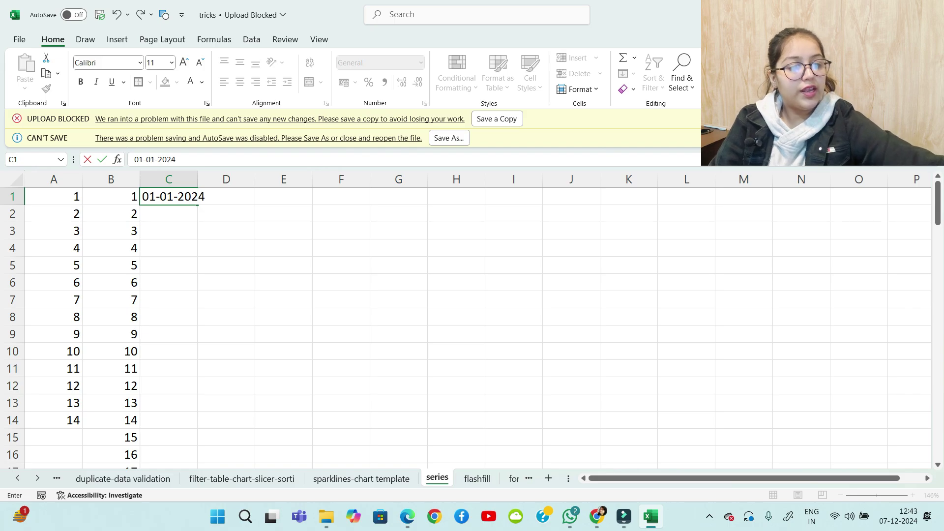
pyautogui.press('Return')
pyautogui.press('Up')
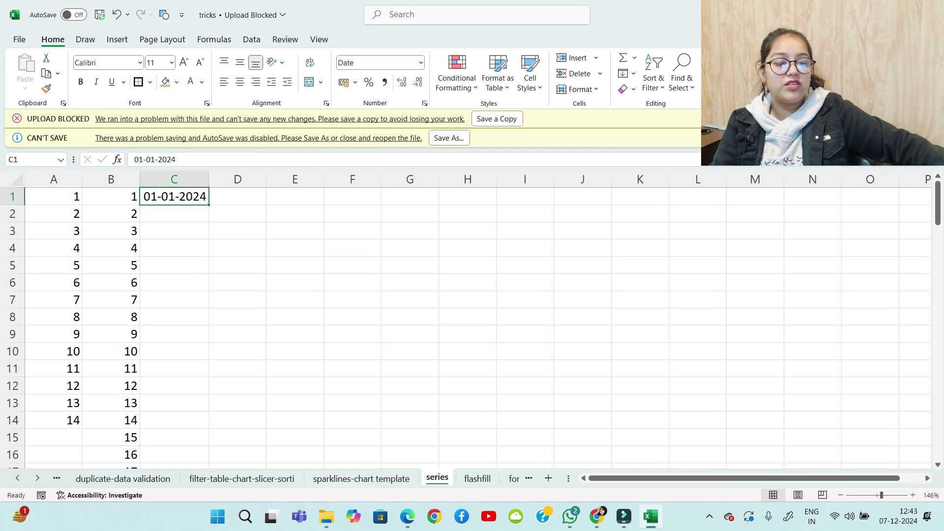
pyautogui.moveTo(208, 204); pyautogui.dragTo(210, 408)
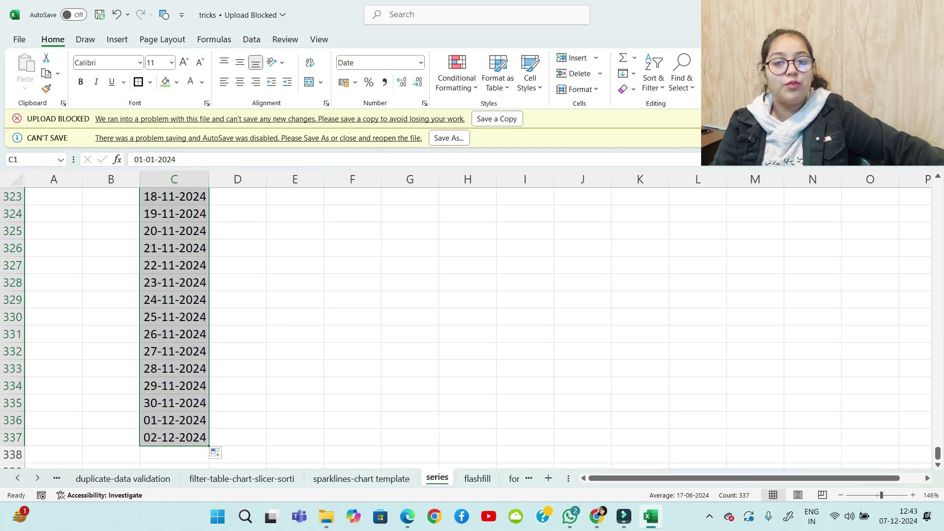
pyautogui.scroll(11, 472, 325)
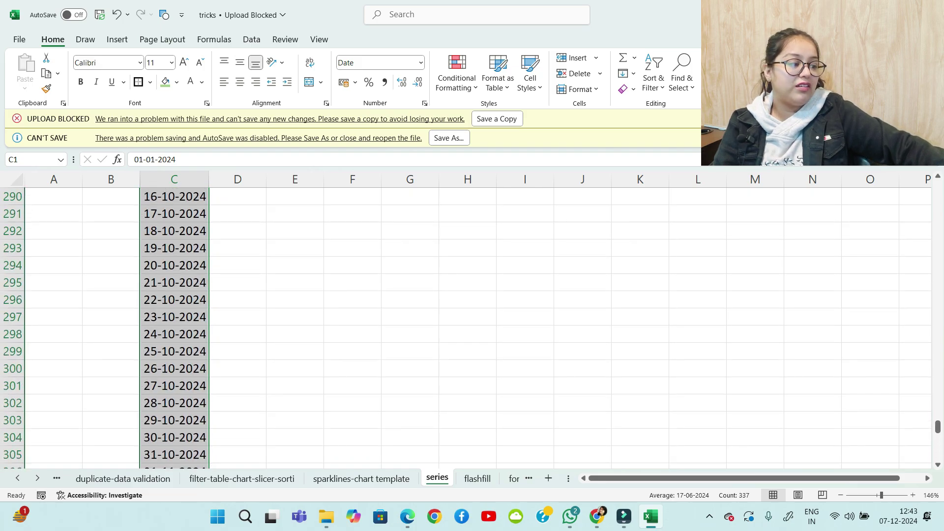
pyautogui.moveTo(938, 427); pyautogui.dragTo(938, 183)
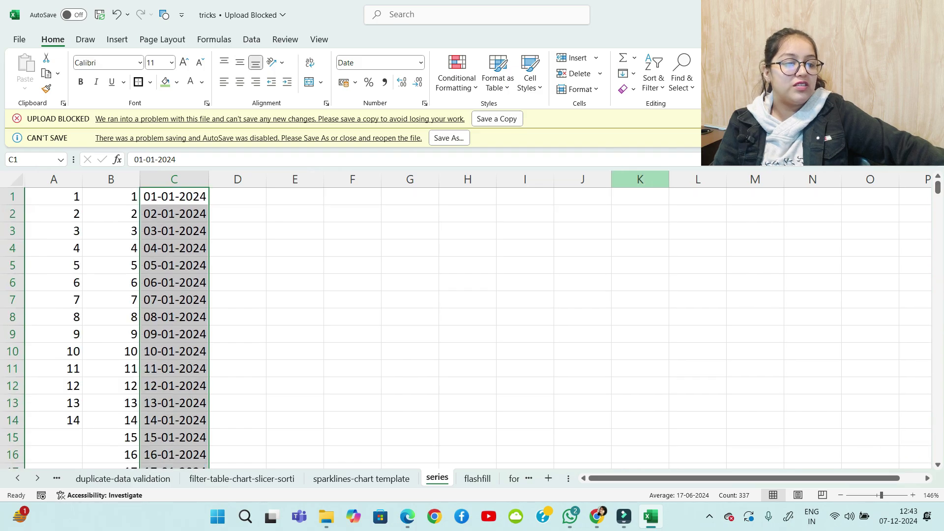
pyautogui.click(238, 197)
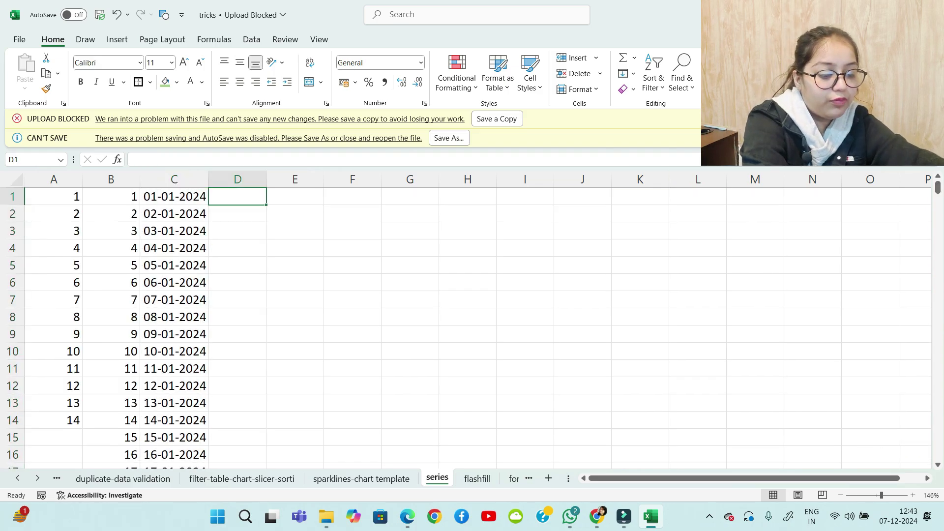
# Commit the start date in D1 and auto-fit column D's width
pyautogui.hotkey('ctrl', 'r')
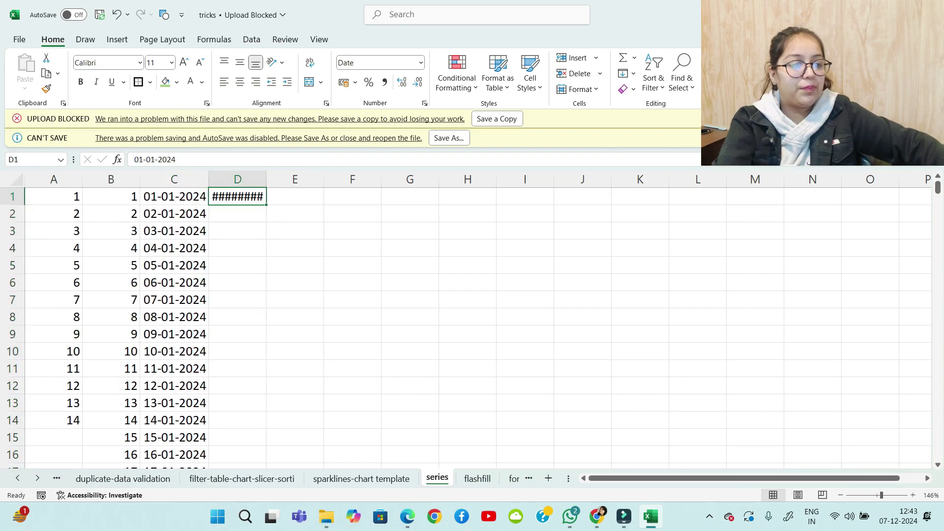
pyautogui.doubleClick(266, 180)
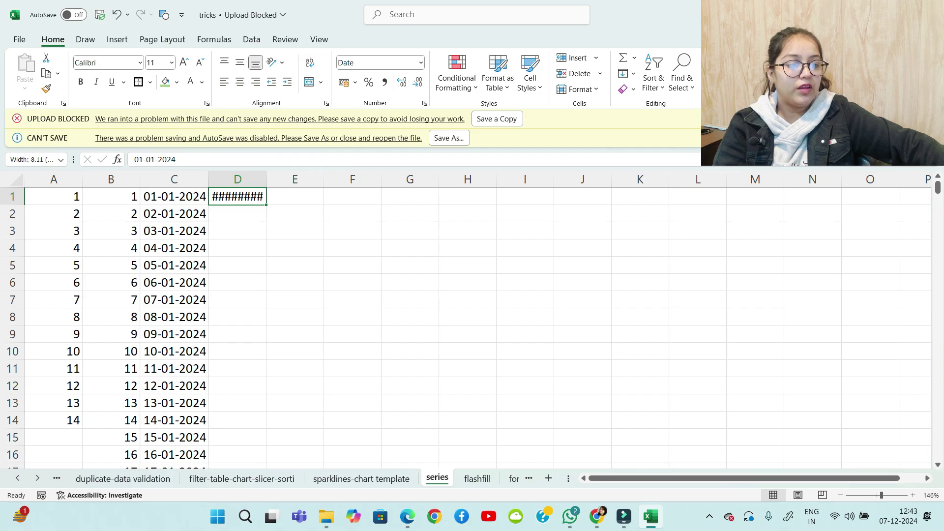
pyautogui.doubleClick(267, 180)
pyautogui.moveTo(320, 248); pyautogui.dragTo(350, 248)
# Fill column D with a daily date series stopping at 31-12-2024
pyautogui.click(246, 196)
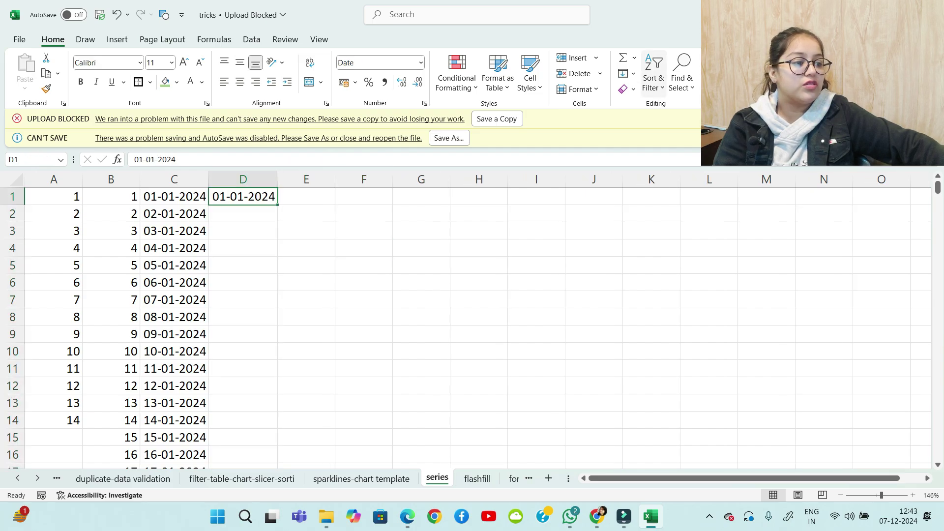
pyautogui.click(624, 74)
pyautogui.click(650, 178)
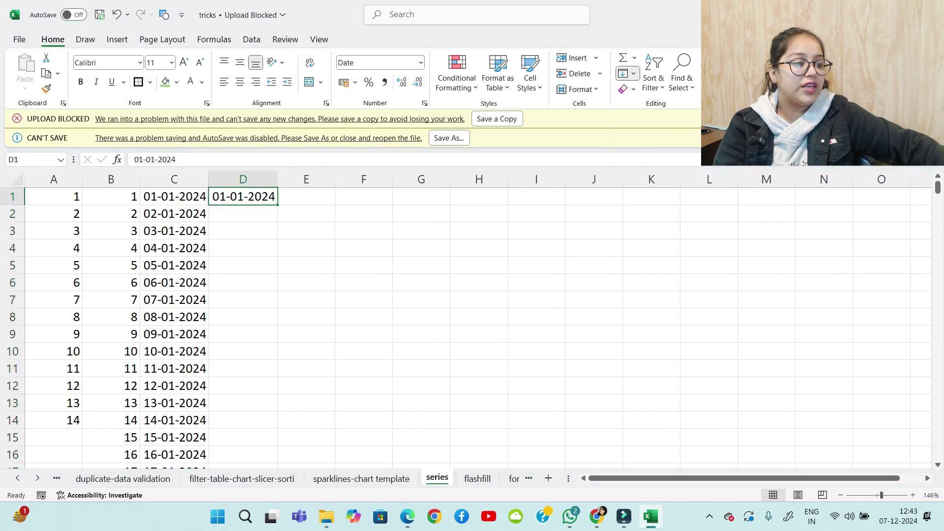
pyautogui.click(363, 96)
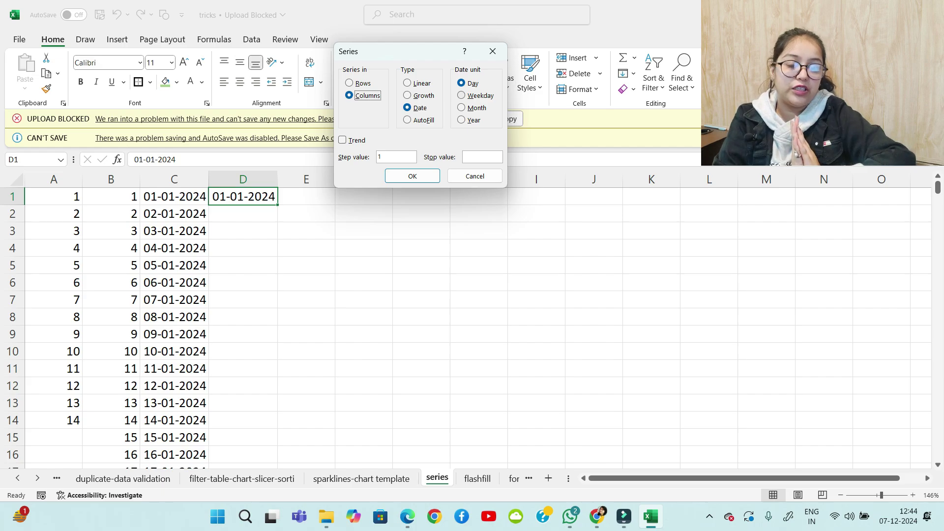
pyautogui.click(481, 157)
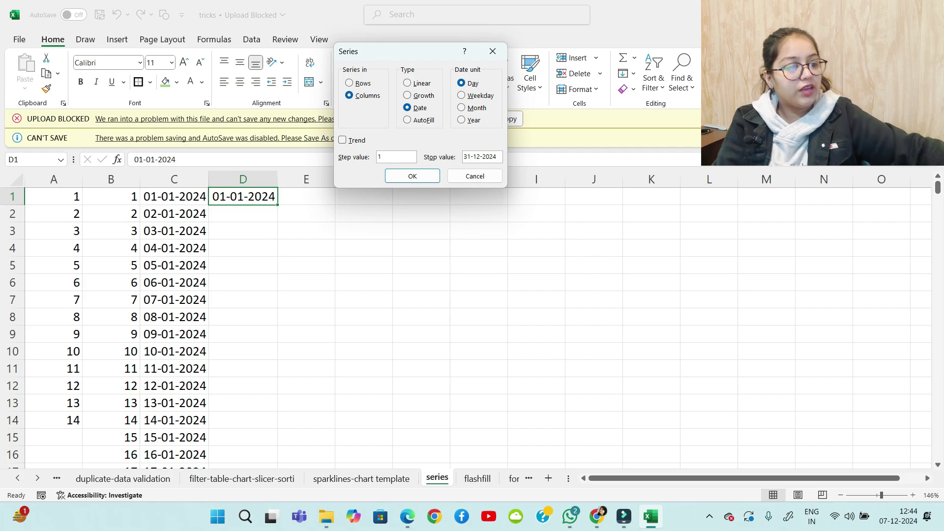
pyautogui.press('Return')
# Check that the dates end at 31-12-2024, then move to cell E1
pyautogui.scroll(-13, 472, 325)
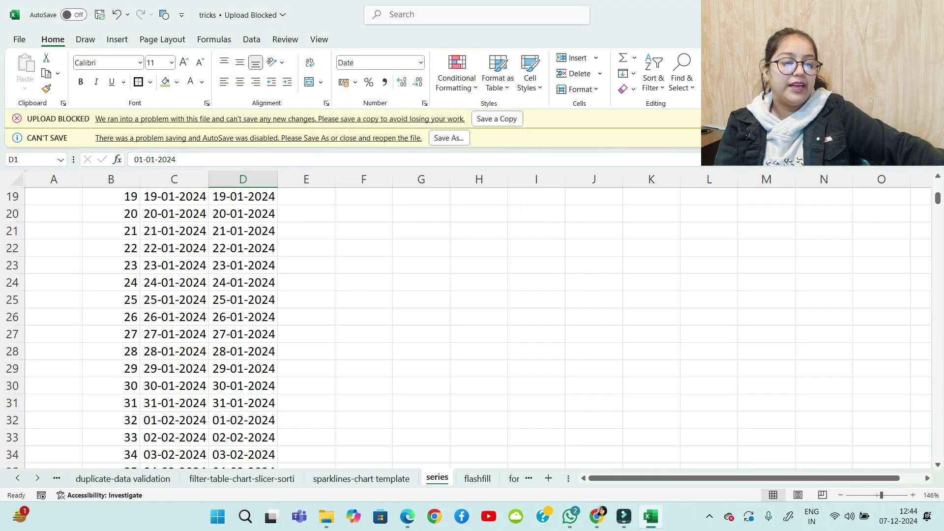
pyautogui.scroll(-20, 472, 325)
pyautogui.press('pagedown')
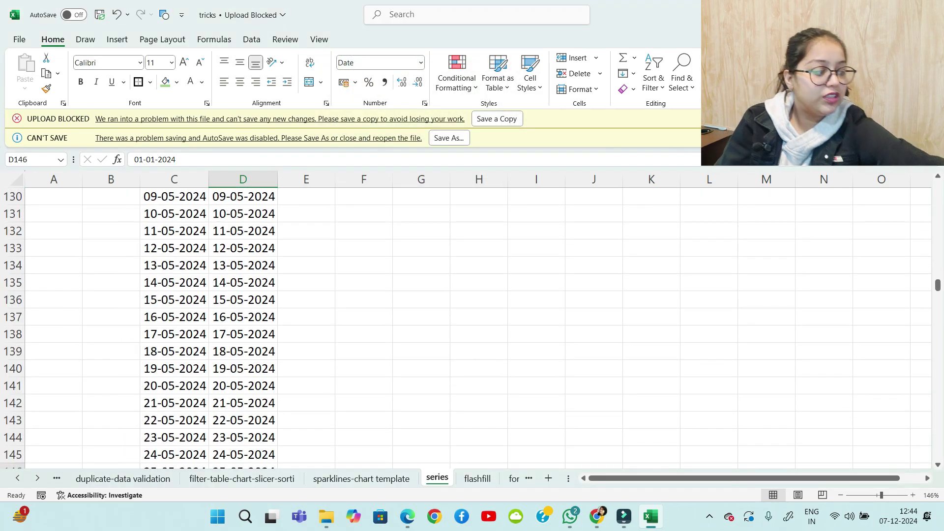
pyautogui.press('pagedown')
pyautogui.press('pagedown')
pyautogui.press('pagedown')
pyautogui.press('pagedown')
pyautogui.press('pagedown')
pyautogui.press('pagedown')
pyautogui.press('pagedown')
pyautogui.press('pagedown')
pyautogui.press('pagedown')
pyautogui.press('pagedown')
pyautogui.press('pagedown')
pyautogui.press('pagedown')
pyautogui.press('pagedown')
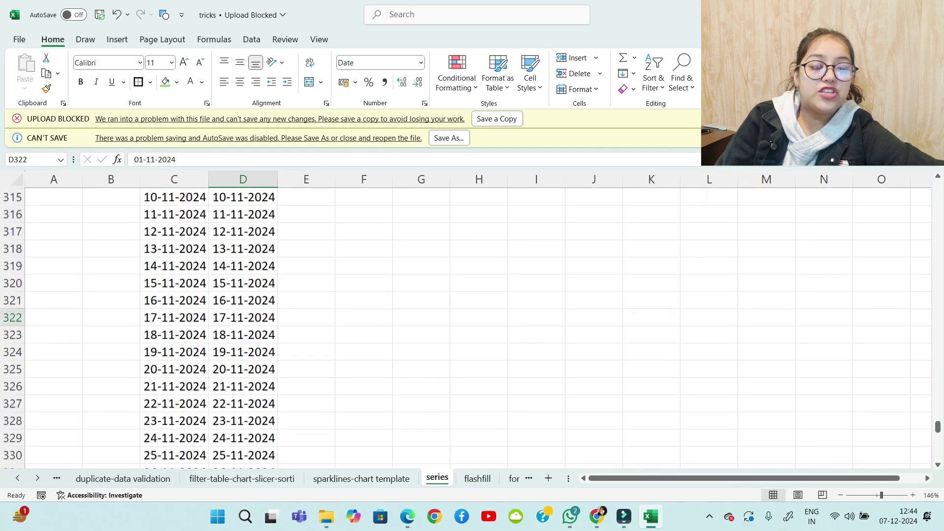
pyautogui.press('pagedown')
pyautogui.press('pagedown')
pyautogui.press('pagedown')
pyautogui.press('pageup')
pyautogui.press('pageup')
pyautogui.press('pageup')
pyautogui.press('pageup')
pyautogui.press('pageup')
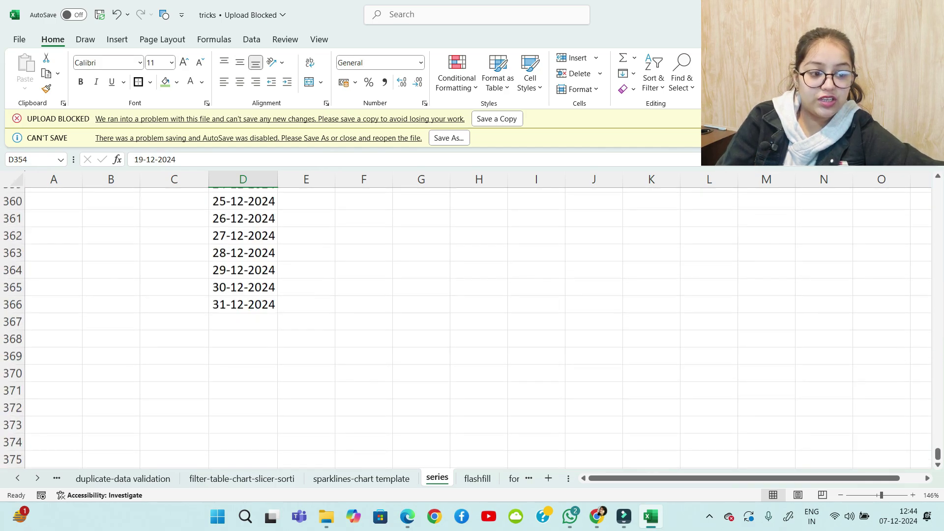
pyautogui.press('pageup')
pyautogui.press('pageup')
pyautogui.press('pageup')
pyautogui.press('pageup')
pyautogui.press('pagedown')
pyautogui.press('pagedown')
pyautogui.press('pagedown')
pyautogui.press('pagedown')
pyautogui.press('pagedown')
pyautogui.press('pagedown')
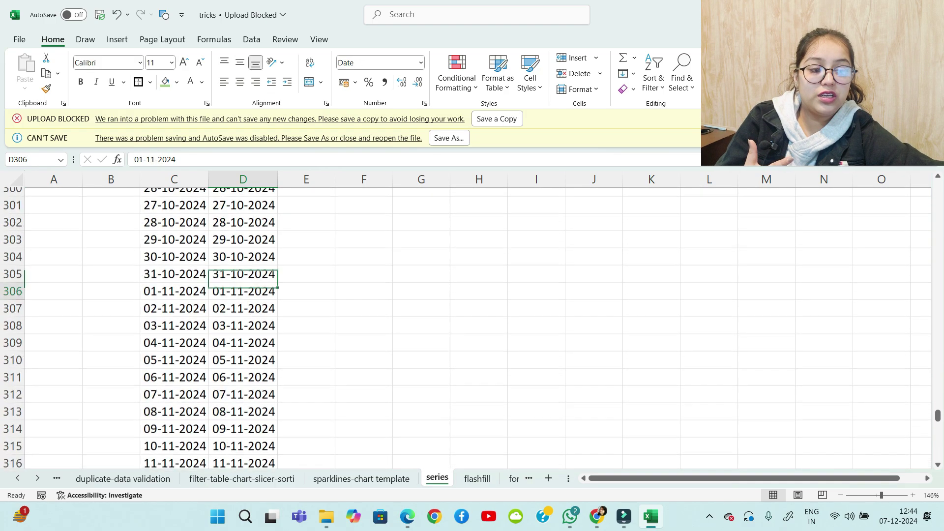
pyautogui.press('pagedown')
pyautogui.press('pageup')
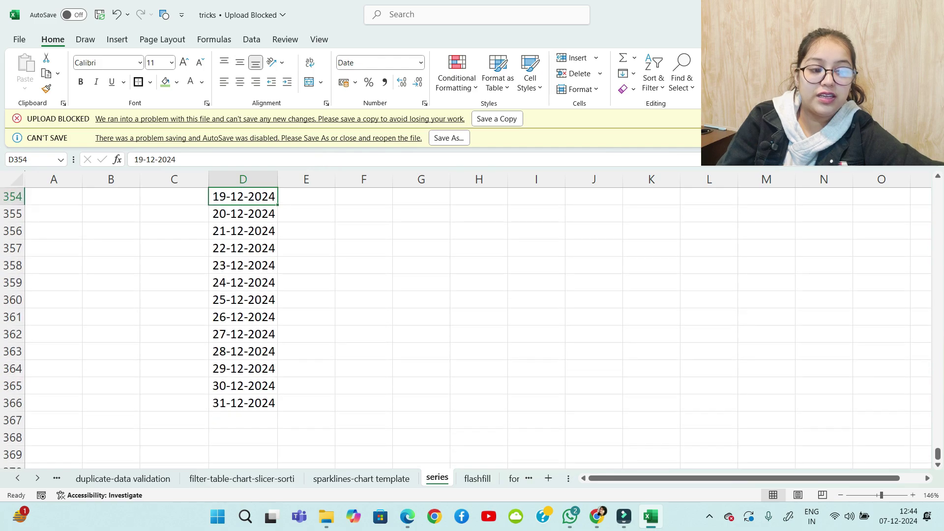
pyautogui.press('pageup')
pyautogui.press('pageup')
pyautogui.press('pageup')
pyautogui.press('pageup')
pyautogui.press('pageup')
pyautogui.press('pageup')
pyautogui.press('pageup')
pyautogui.press('pageup')
pyautogui.press('pageup')
pyautogui.press('pageup')
pyautogui.press('pageup')
pyautogui.press('pageup')
pyautogui.press('pageup')
pyautogui.press('pageup')
pyautogui.press('pageup')
pyautogui.press('pageup')
pyautogui.press('pageup')
pyautogui.press('pageup')
pyautogui.press('pageup')
pyautogui.press('pageup')
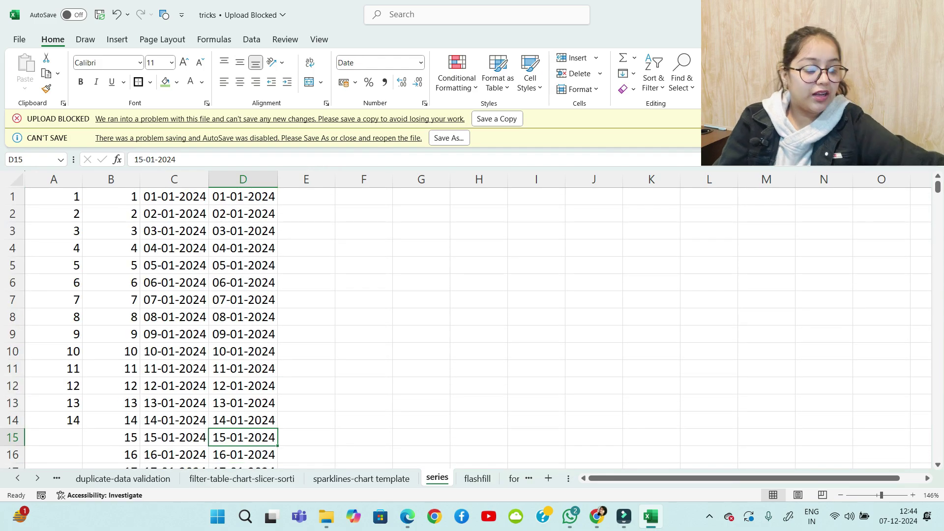
pyautogui.press('Right')
pyautogui.press('Up')
pyautogui.press('Up')
pyautogui.press('Up')
pyautogui.press('Up')
pyautogui.press('Up')
pyautogui.press('Up')
pyautogui.press('Up')
pyautogui.press('Up')
pyautogui.press('Up')
pyautogui.press('Up')
pyautogui.press('Up')
pyautogui.press('Up')
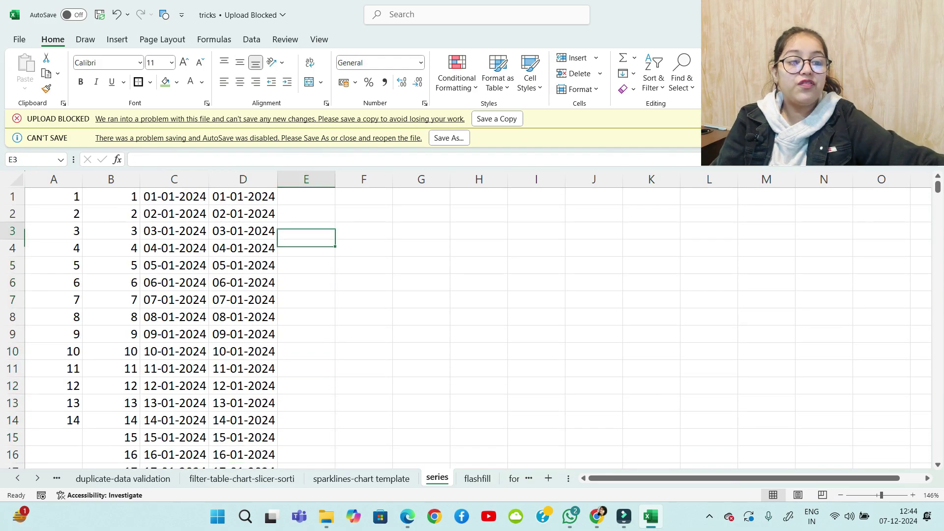
pyautogui.press('Up')
pyautogui.press('Up')
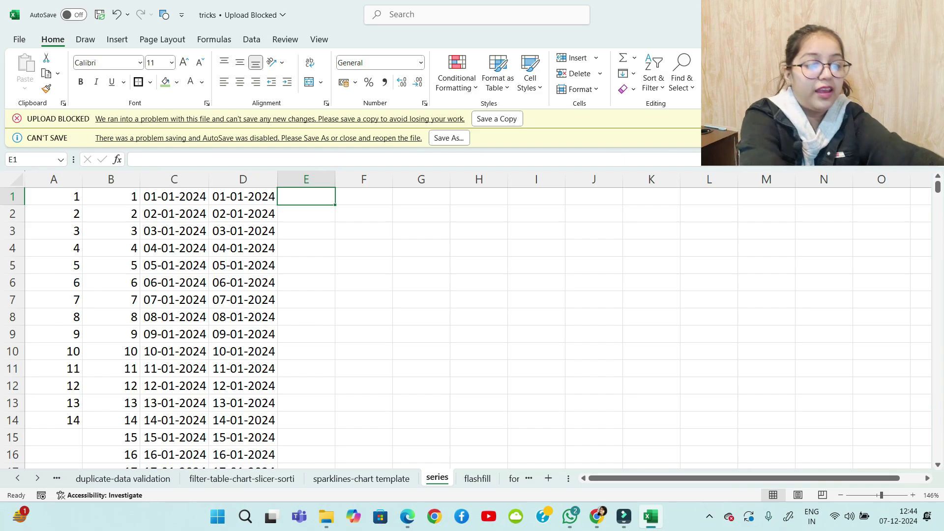
# Copy the 01-01-2024 start date from D1 into E1 and widen column E
pyautogui.hotkey('ctrl', 'r')
pyautogui.moveTo(335, 179); pyautogui.dragTo(356, 179)
pyautogui.click(383, 248)
pyautogui.click(320, 197)
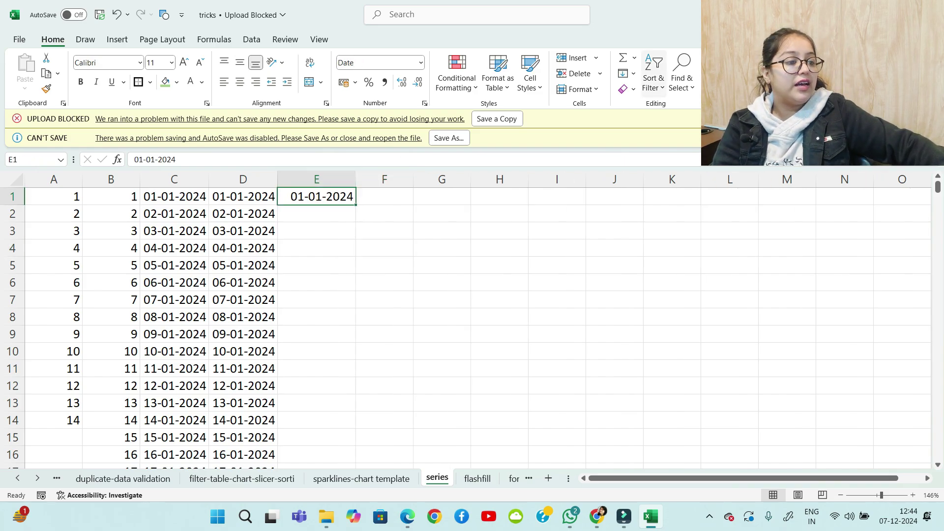
# Fill column E with weekday-only dates up to 31-12-2024, then copy the start date into F1
pyautogui.click(627, 73)
pyautogui.click(651, 179)
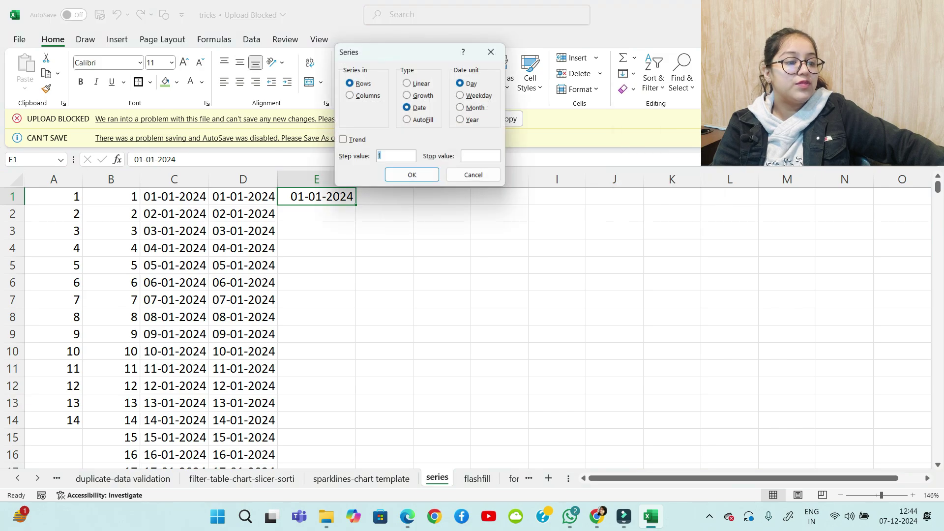
pyautogui.click(350, 95)
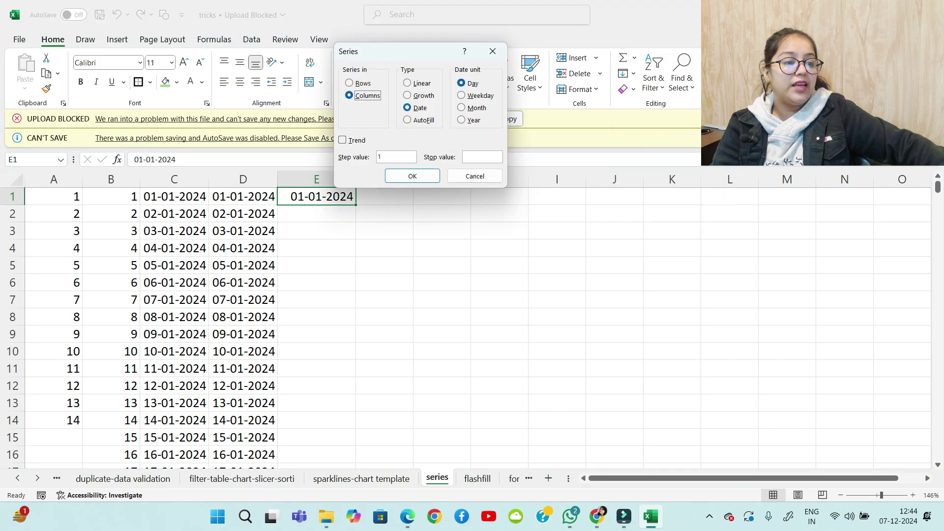
pyautogui.click(465, 96)
pyautogui.click(482, 156)
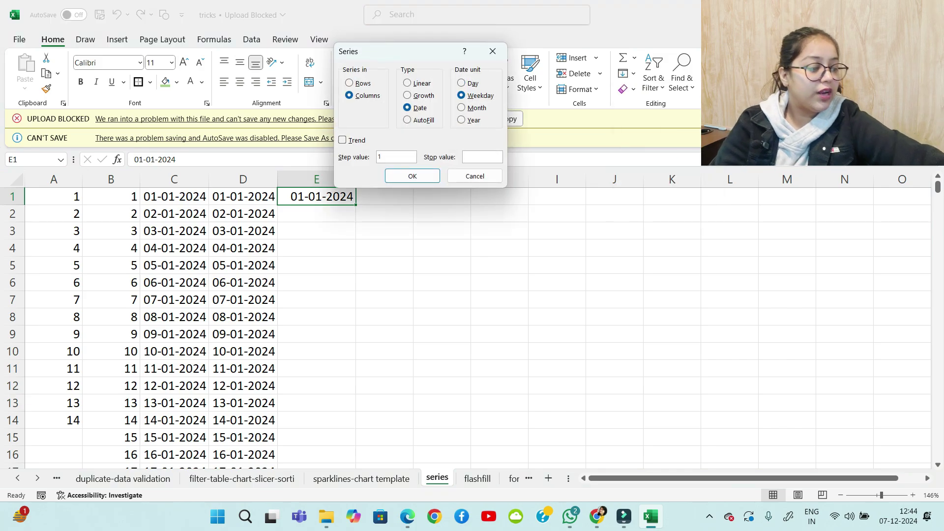
pyautogui.write('31-12-2')
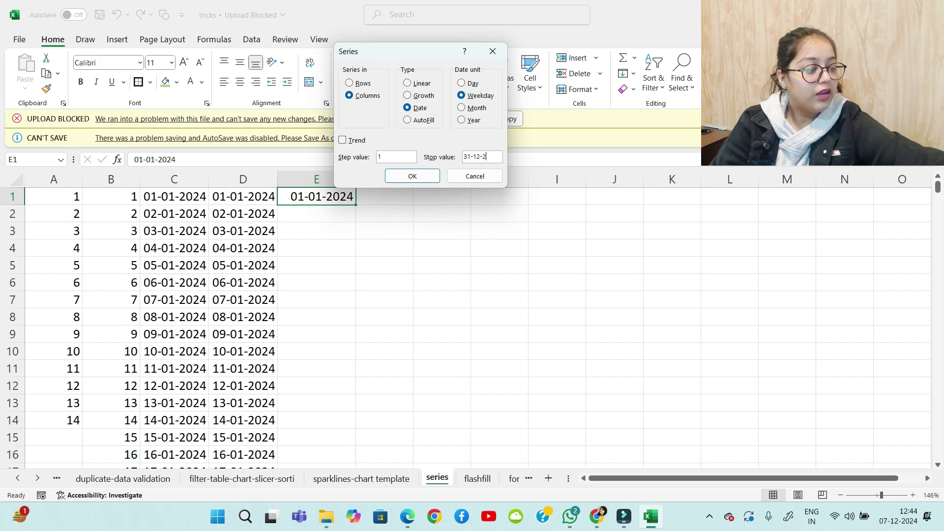
pyautogui.write('024')
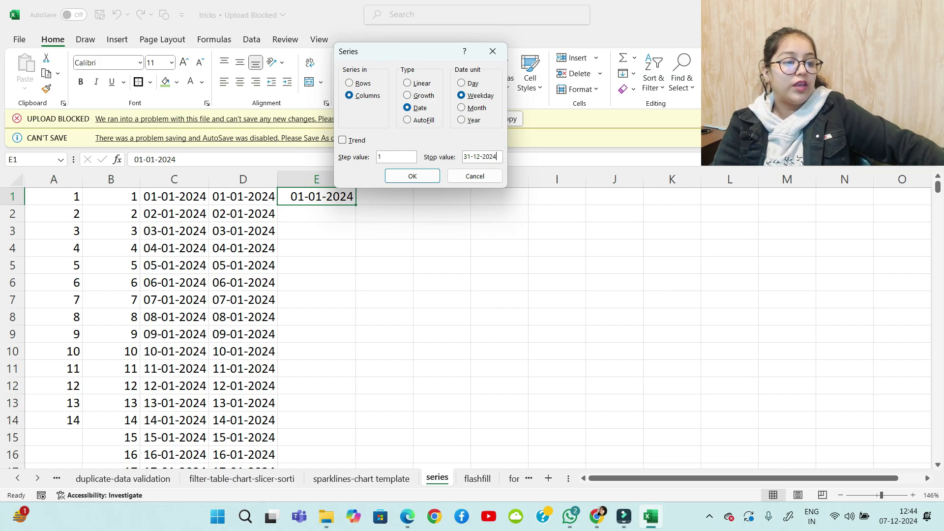
pyautogui.press('Return')
pyautogui.scroll(-5, 315, 324)
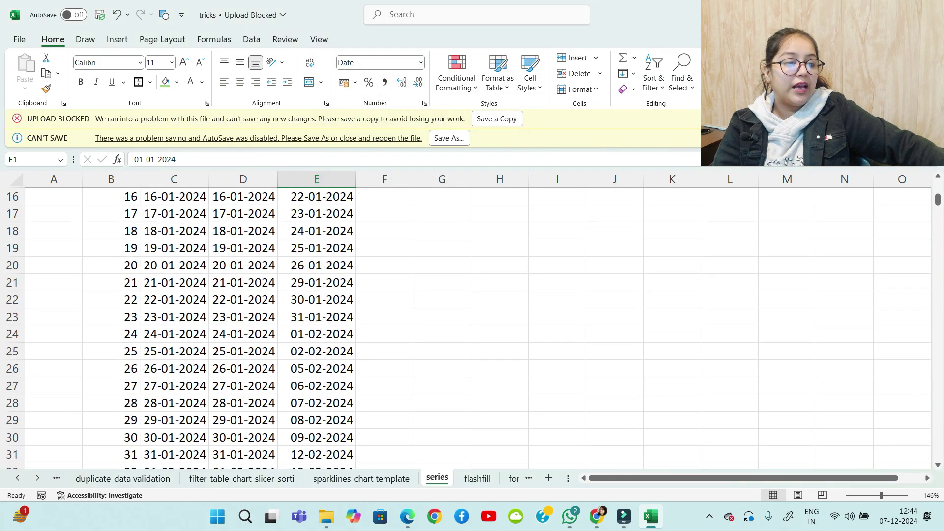
pyautogui.scroll(5, 315, 325)
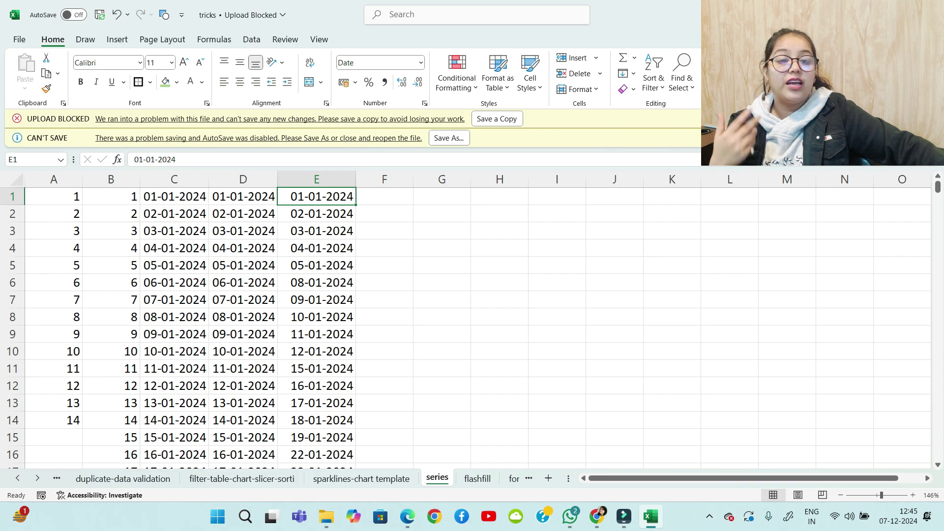
pyautogui.press('Right')
pyautogui.hotkey('ctrl', 'r')
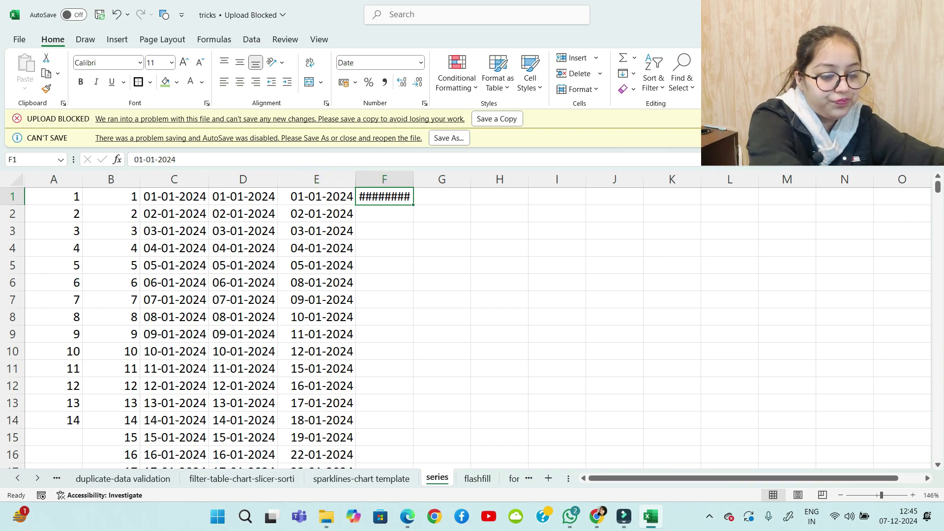
# AutoFit column F with Alt+H+O+I so the start date in F1 shows
pyautogui.press('alt')
pyautogui.press('h')
pyautogui.press('o')
pyautogui.press('i')
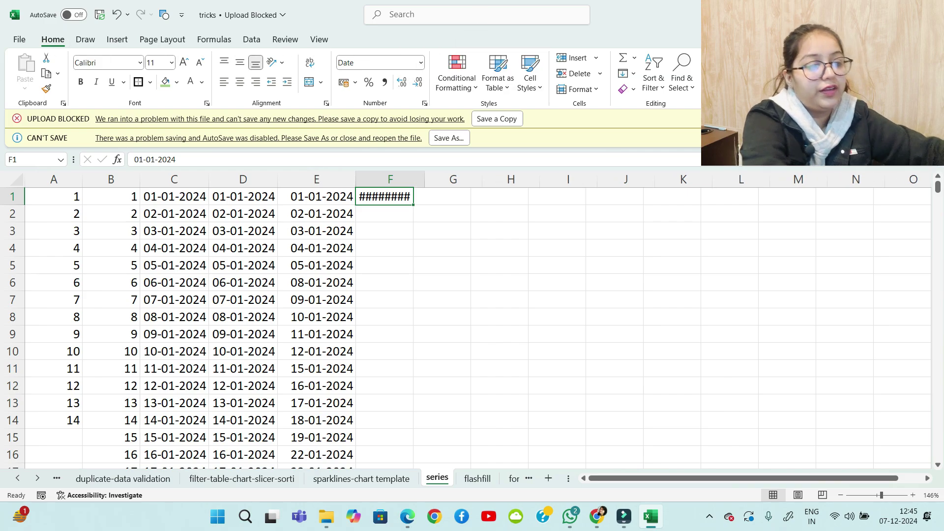
pyautogui.press('Down')
pyautogui.press('Down')
pyautogui.press('Up')
pyautogui.press('Up')
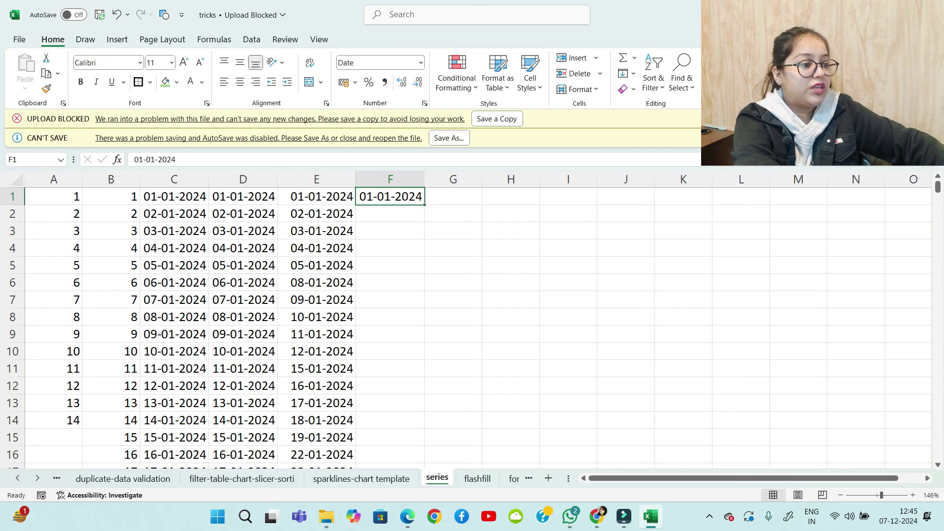
# Fill column F downward with monthly dates from 01-01-2024 through 01-12-2024
pyautogui.click(627, 73)
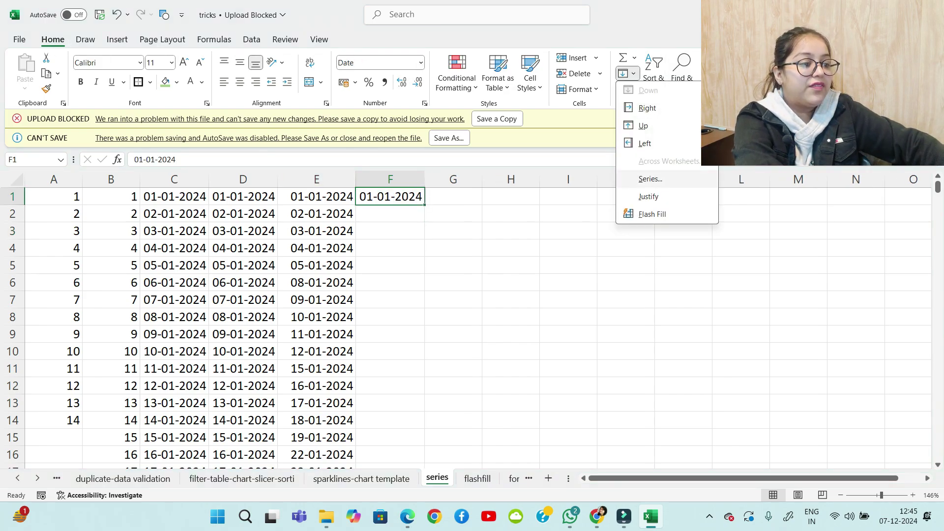
pyautogui.click(650, 179)
pyautogui.click(363, 96)
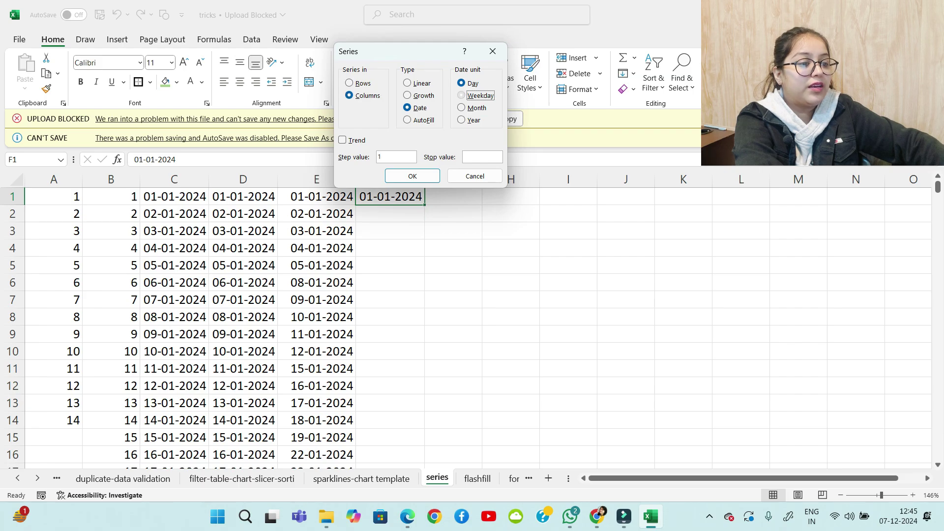
pyautogui.press('Down')
pyautogui.click(482, 157)
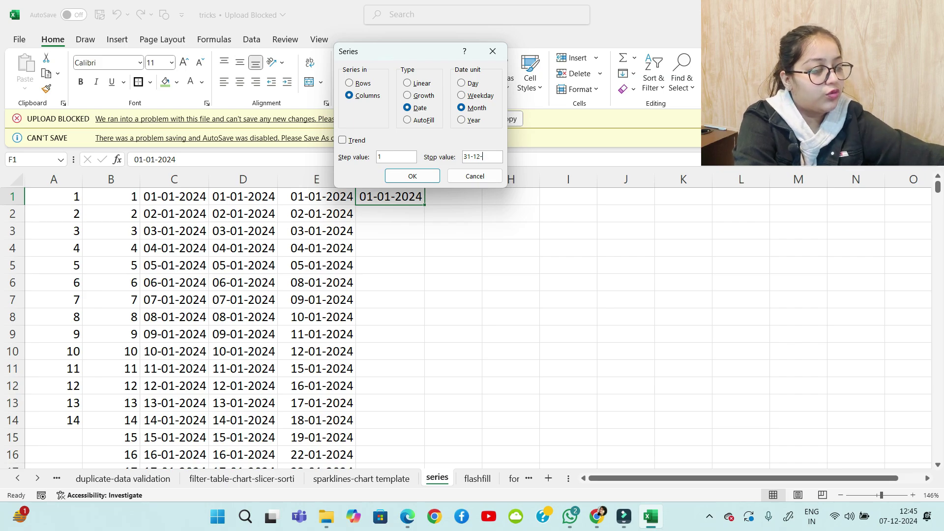
pyautogui.press('Return')
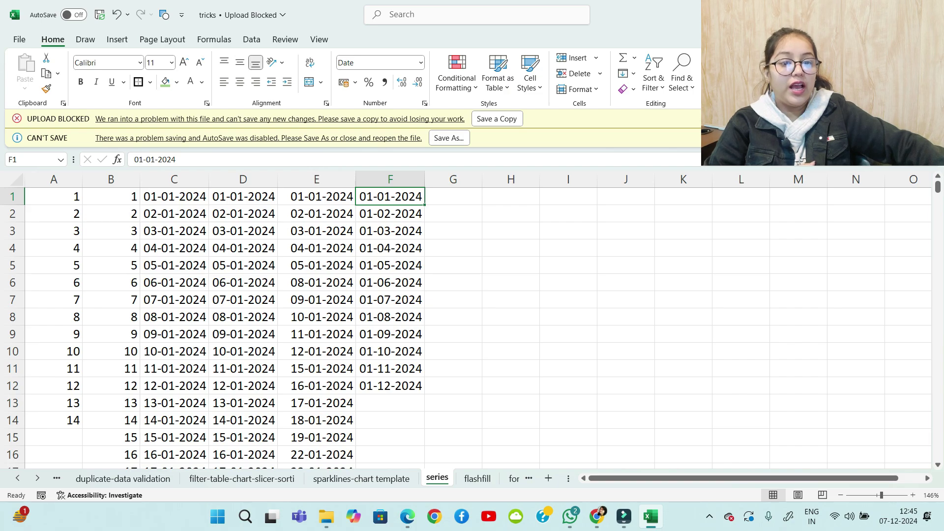
pyautogui.click(454, 196)
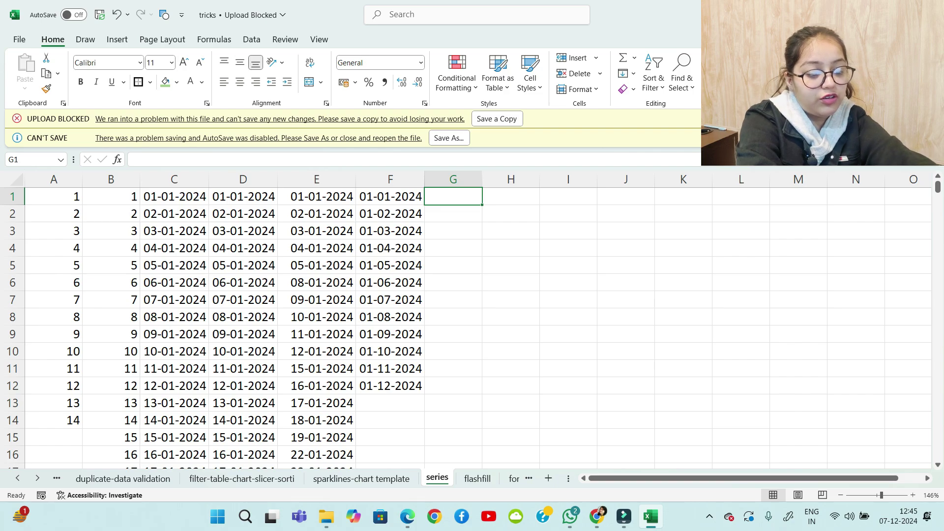
# Copy the start date from F1 into G1 and widen column G
pyautogui.hotkey('ctrl', 'r')
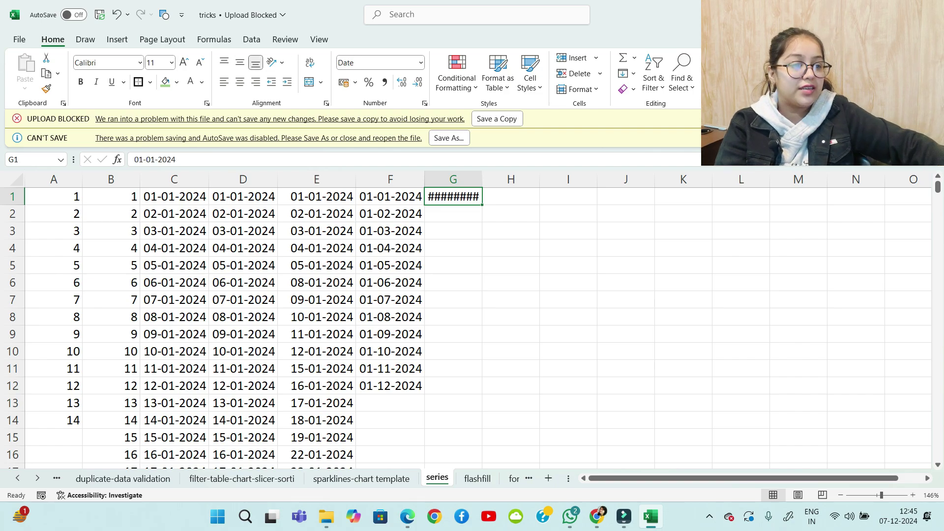
pyautogui.moveTo(482, 179); pyautogui.dragTo(506, 179)
pyautogui.click(534, 231)
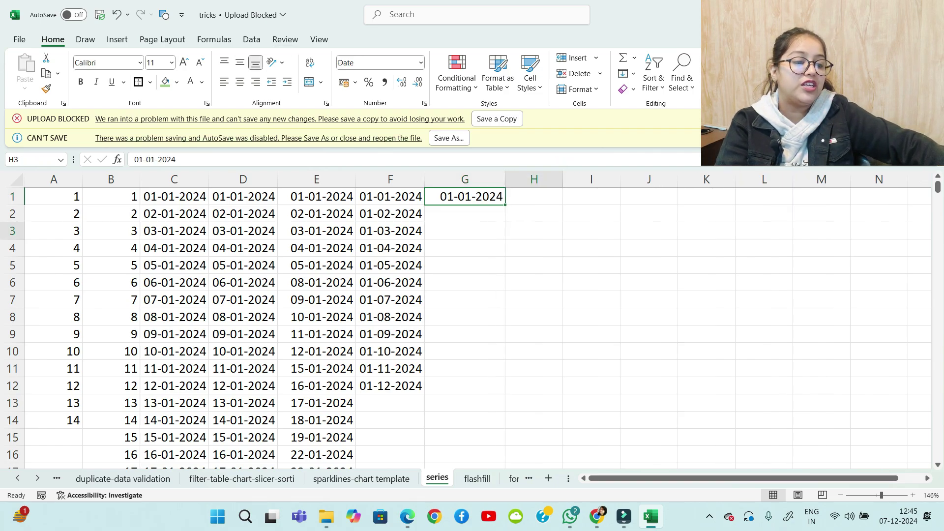
pyautogui.click(465, 197)
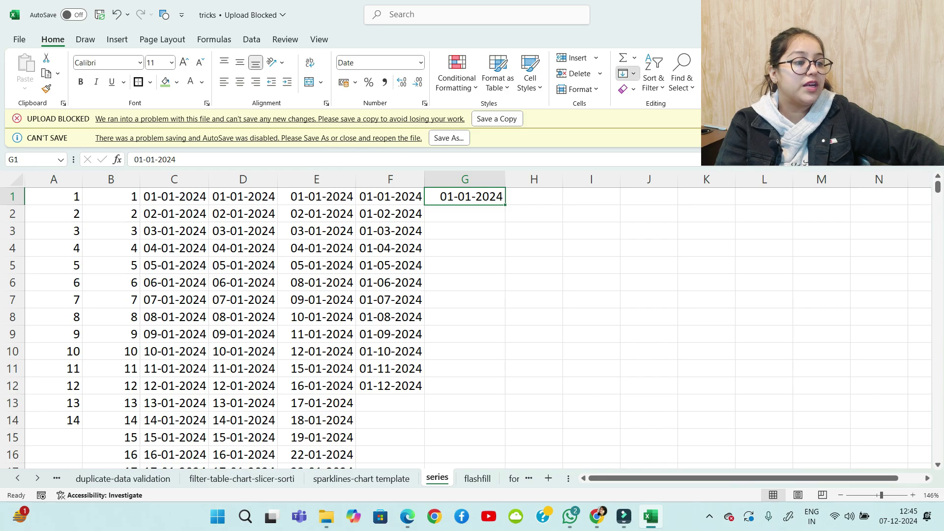
# Fill column G downward with a yearly date series, stop value 31-12-2050
pyautogui.click(628, 73)
pyautogui.click(639, 180)
pyautogui.click(483, 157)
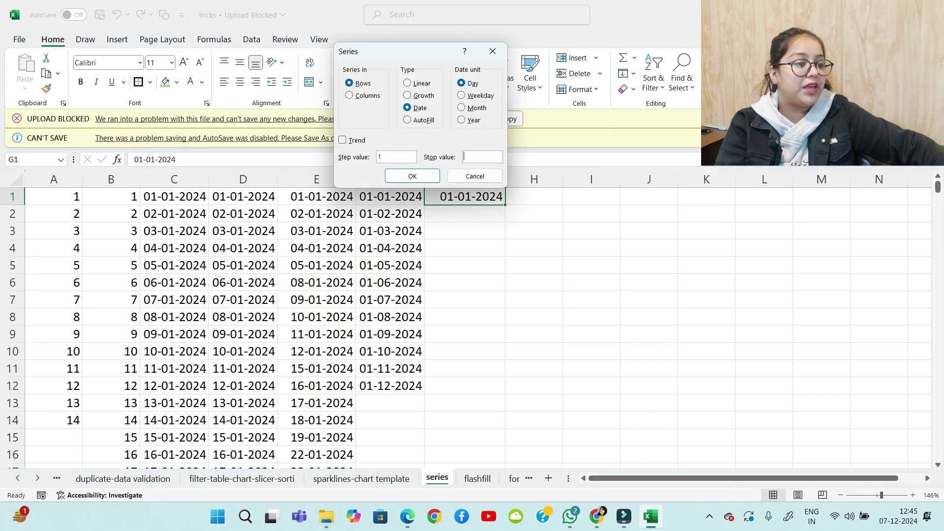
pyautogui.write('31-')
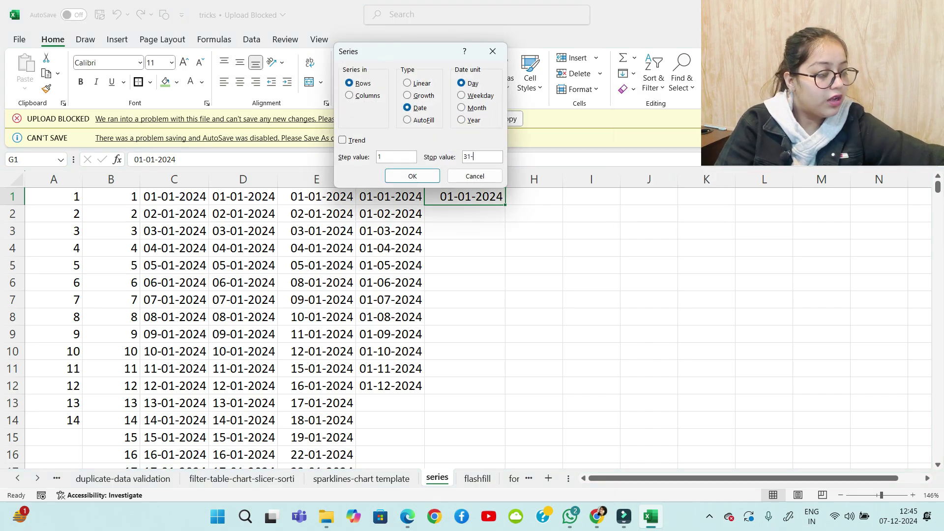
pyautogui.write('12-20')
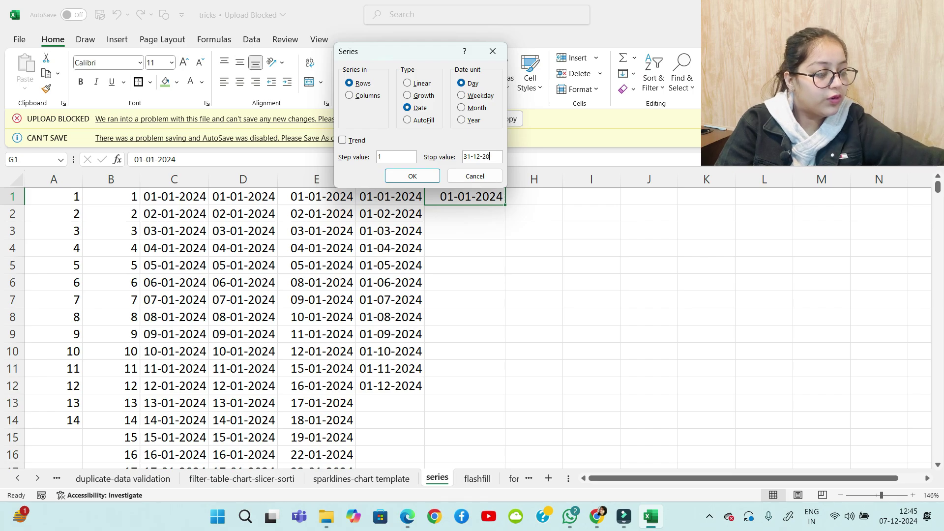
pyautogui.write('50')
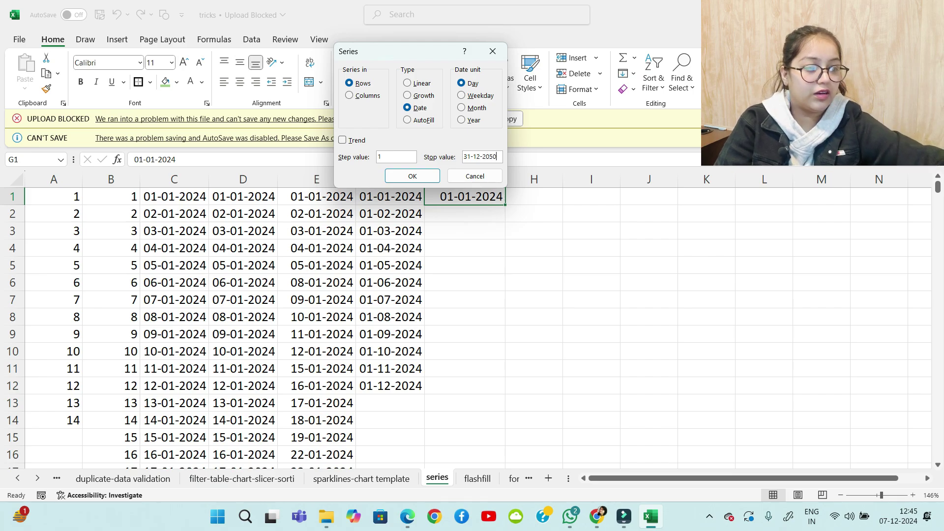
pyautogui.click(367, 95)
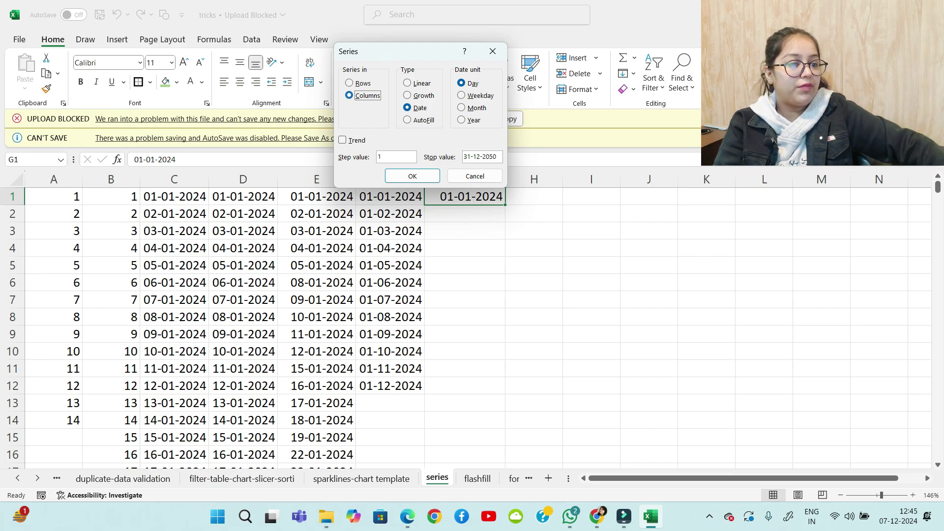
pyautogui.click(474, 120)
pyautogui.click(412, 176)
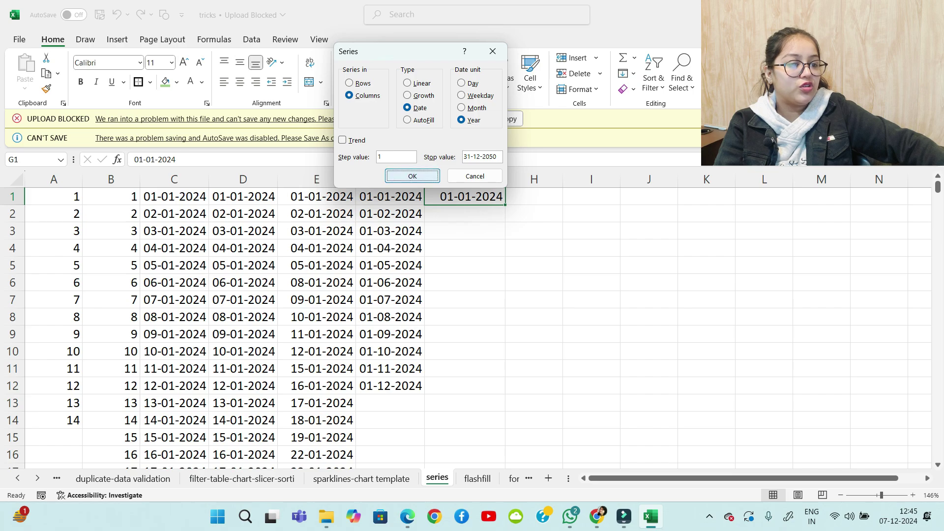
pyautogui.scroll(-10, 472, 320)
pyautogui.scroll(10, 472, 320)
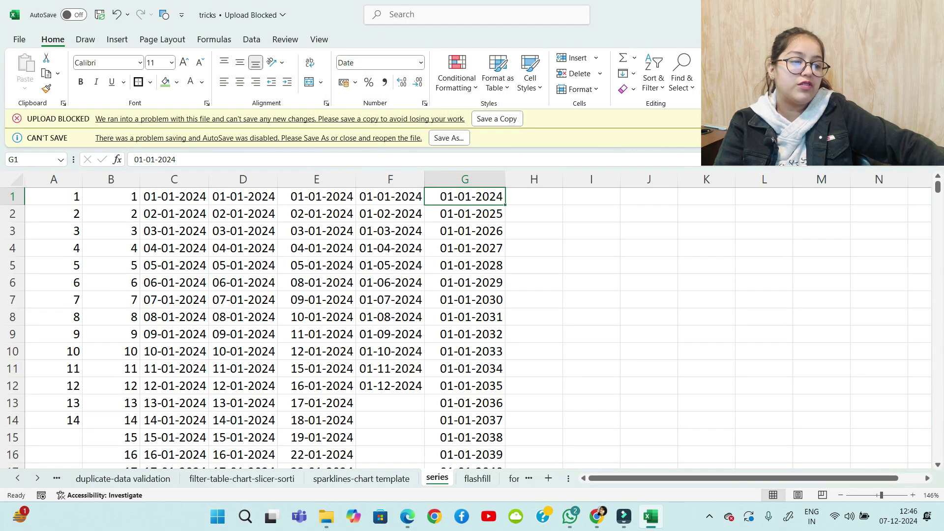
pyautogui.scroll(-7, 472, 320)
pyautogui.scroll(7, 472, 320)
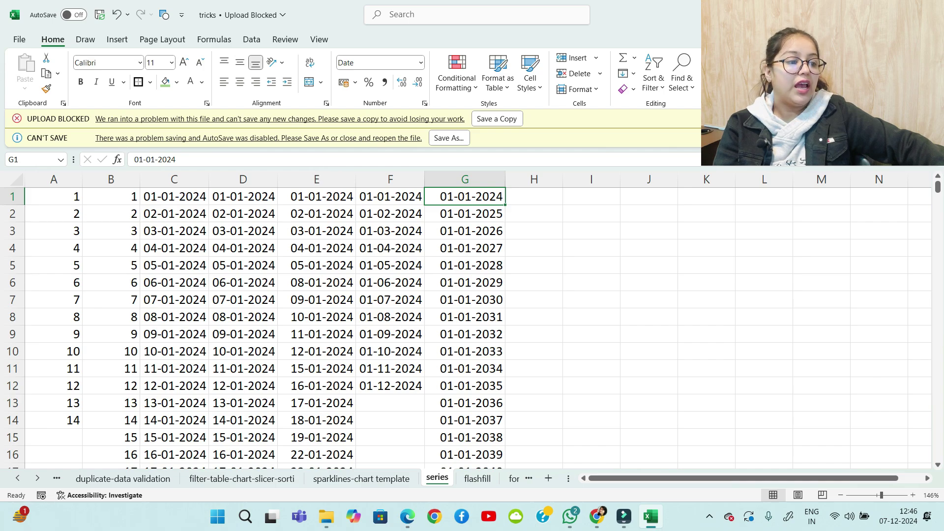
pyautogui.click(592, 196)
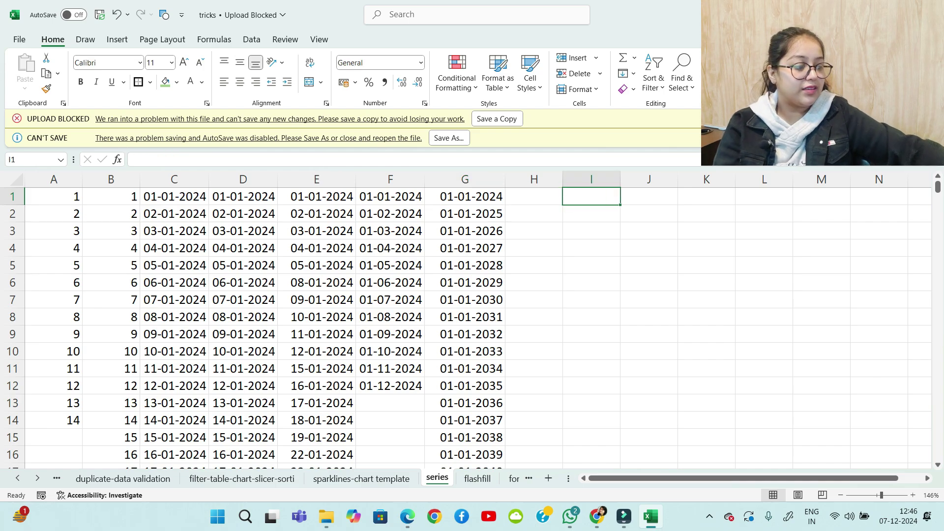
# Enter 2 in I1 and format it as a plain number
pyautogui.write('2')
pyautogui.press('Return')
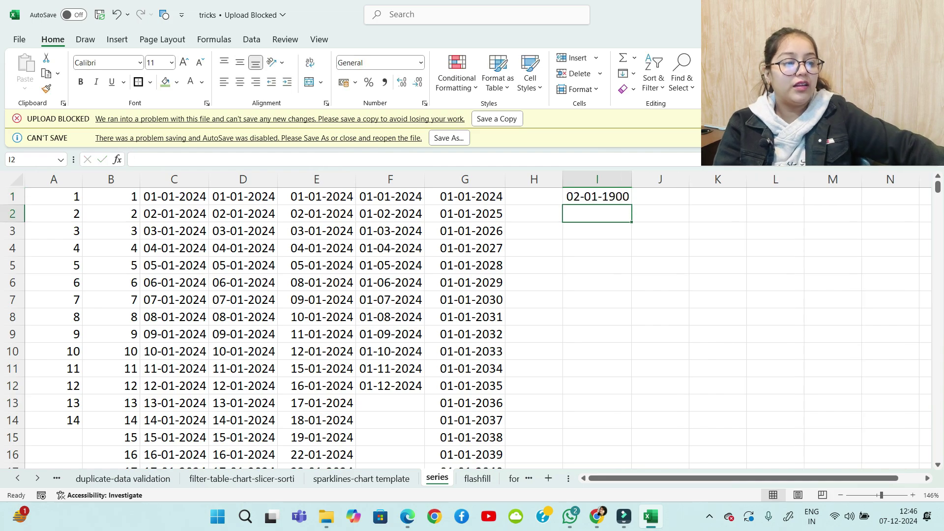
pyautogui.click(597, 196)
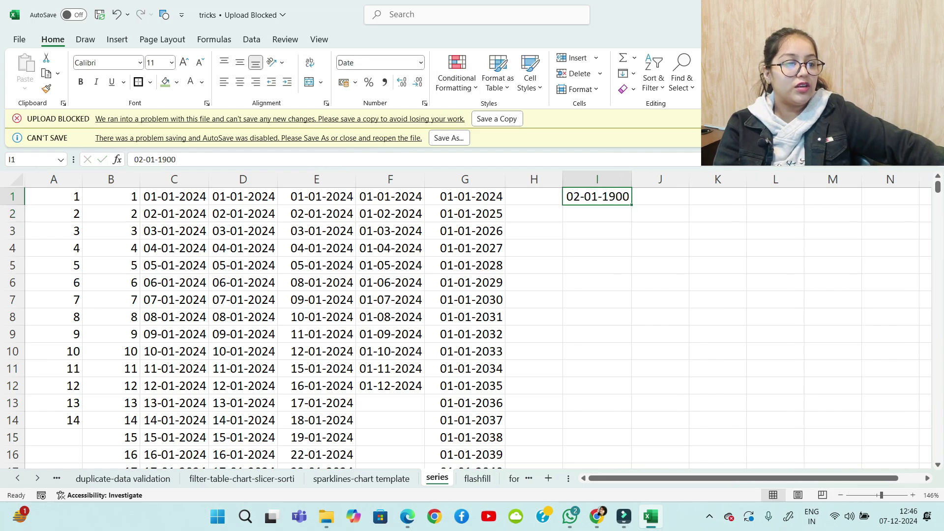
pyautogui.click(421, 63)
pyautogui.click(386, 80)
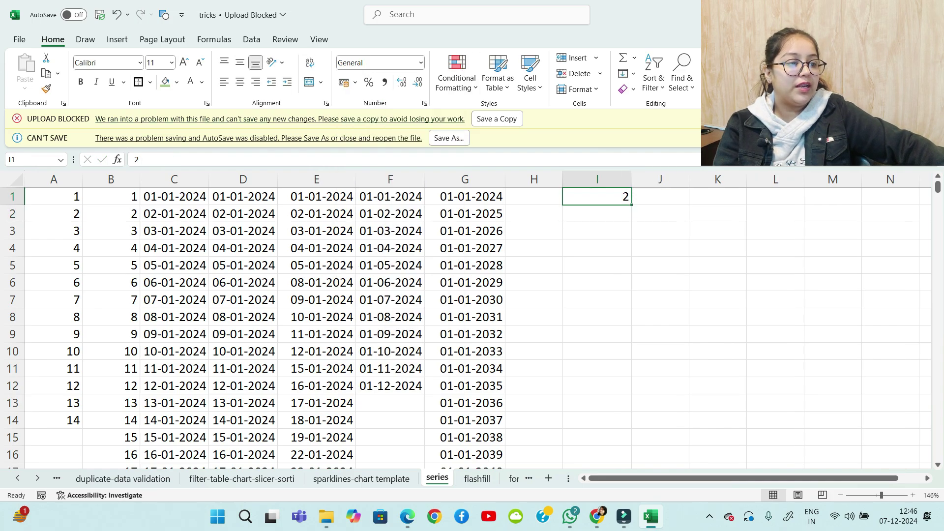
# Fill column I with a linear series, step value 10 and stop value 200
pyautogui.click(628, 73)
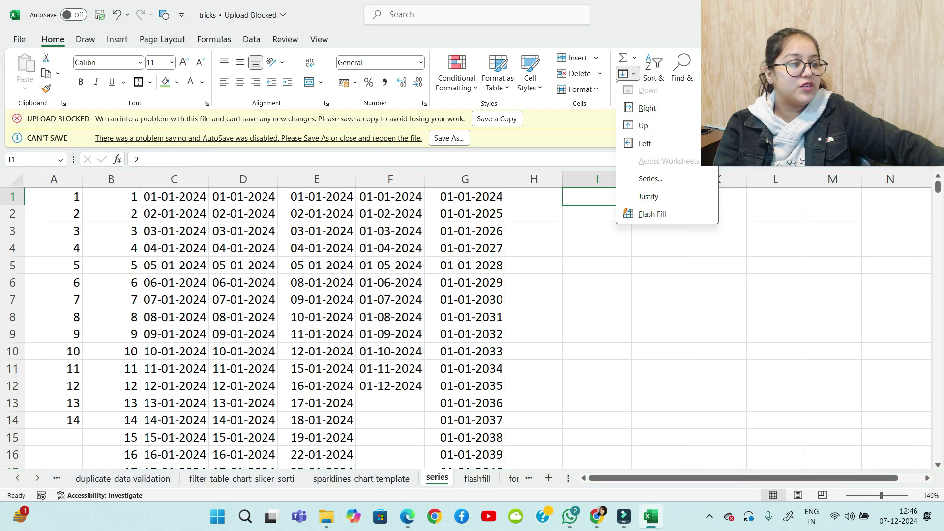
pyautogui.click(651, 178)
pyautogui.click(364, 96)
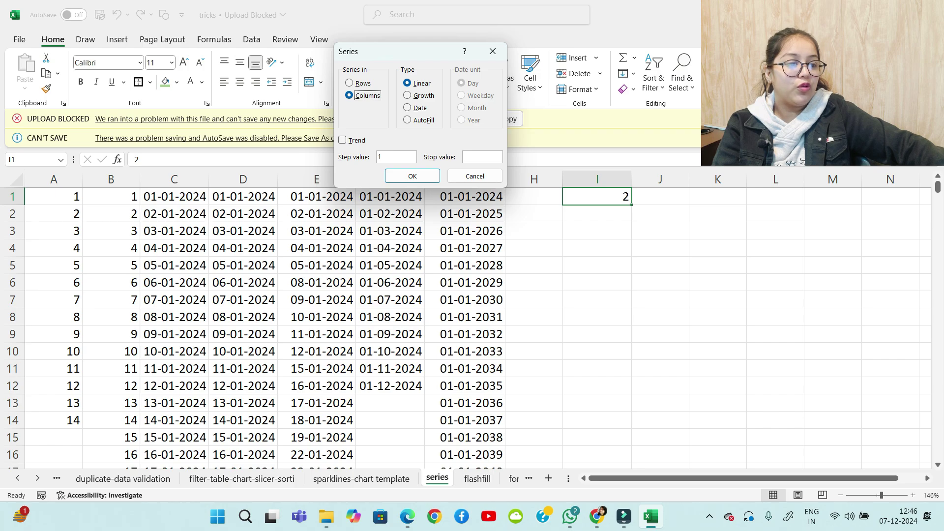
pyautogui.click(384, 157)
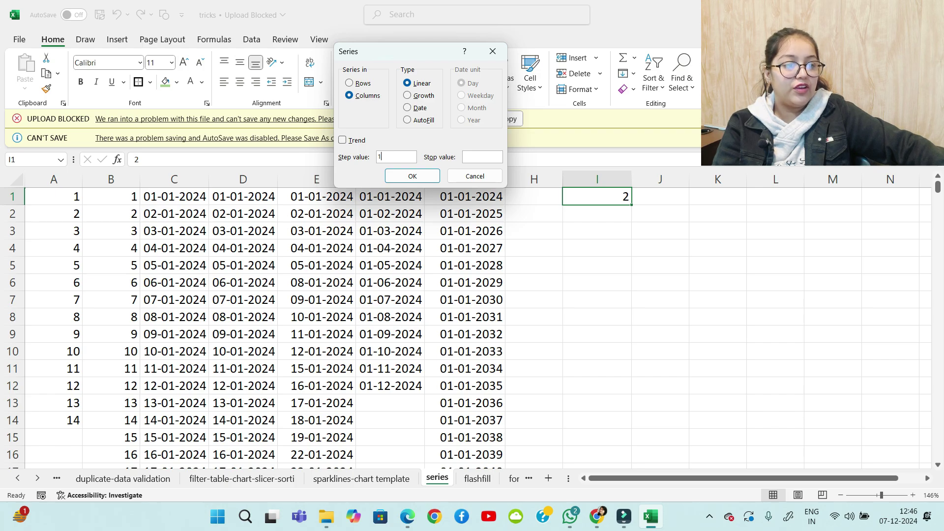
pyautogui.press('BackSpace')
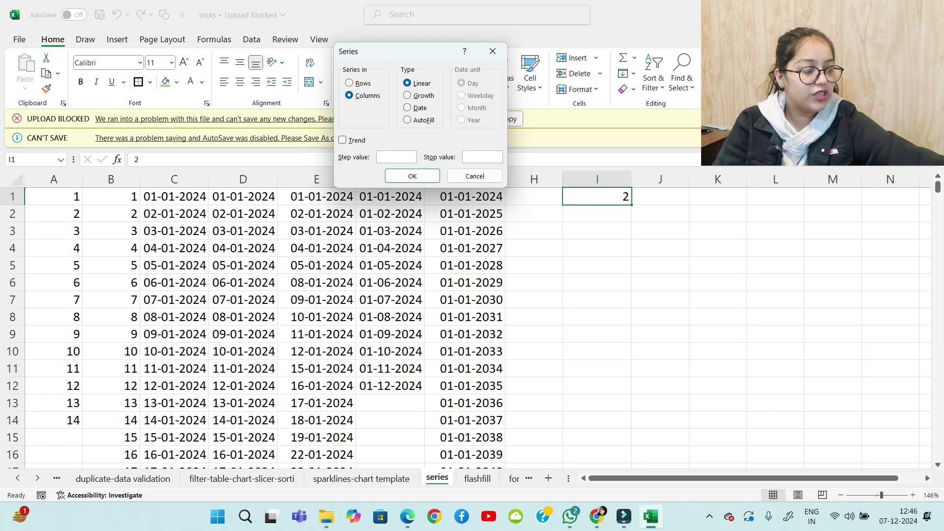
pyautogui.write('10')
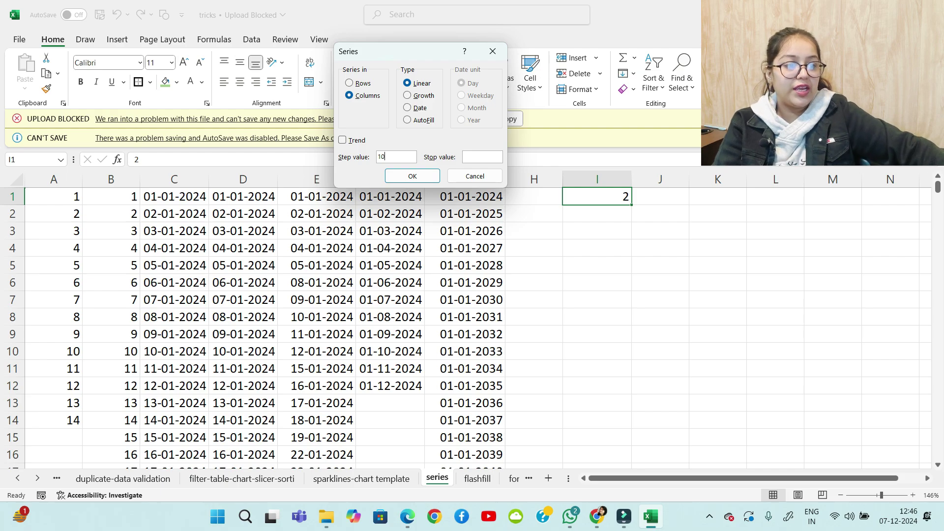
pyautogui.click(482, 157)
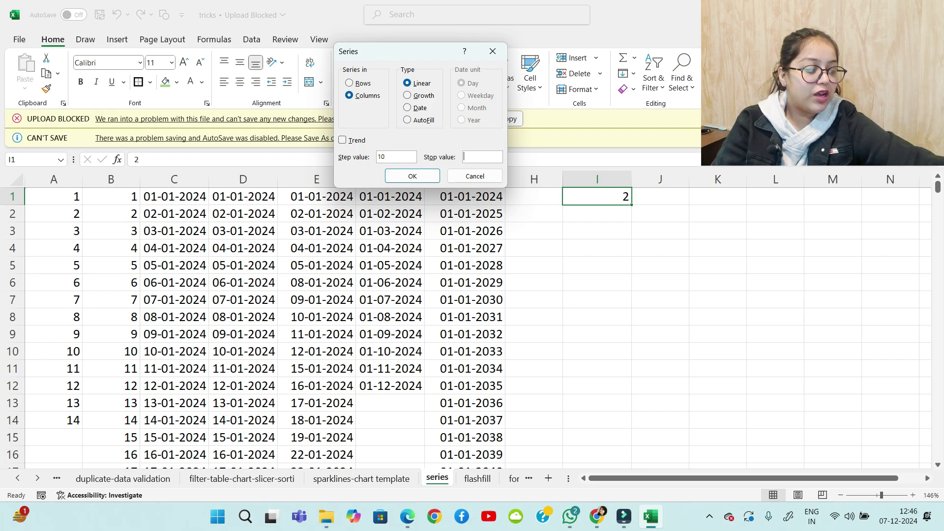
pyautogui.write('200')
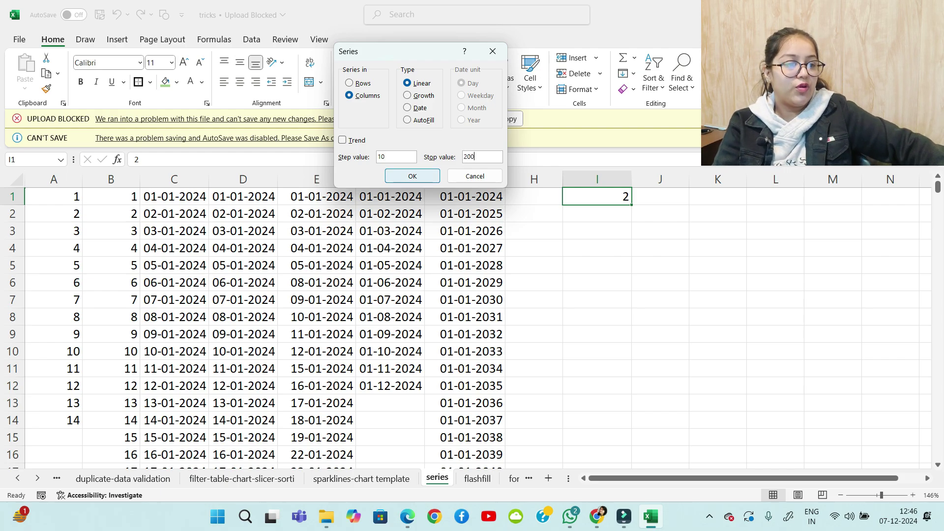
pyautogui.click(412, 176)
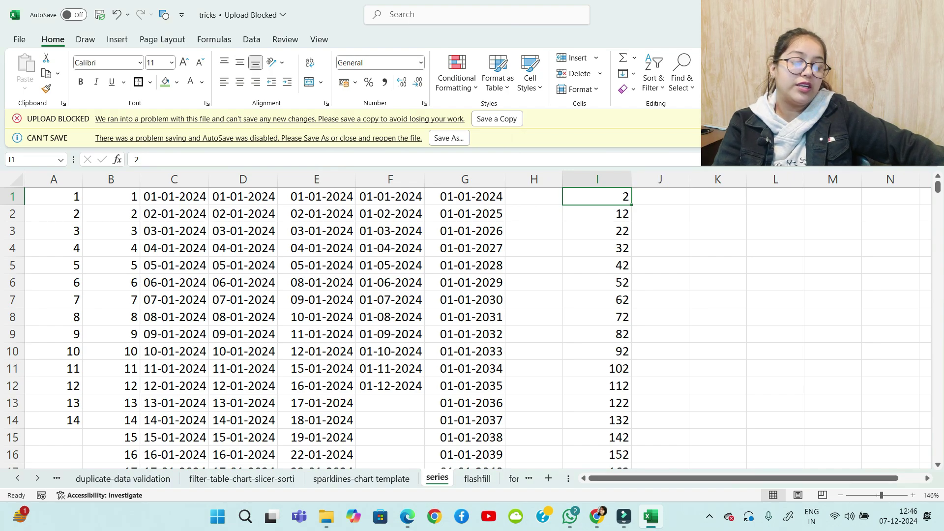
pyautogui.scroll(-4, 472, 320)
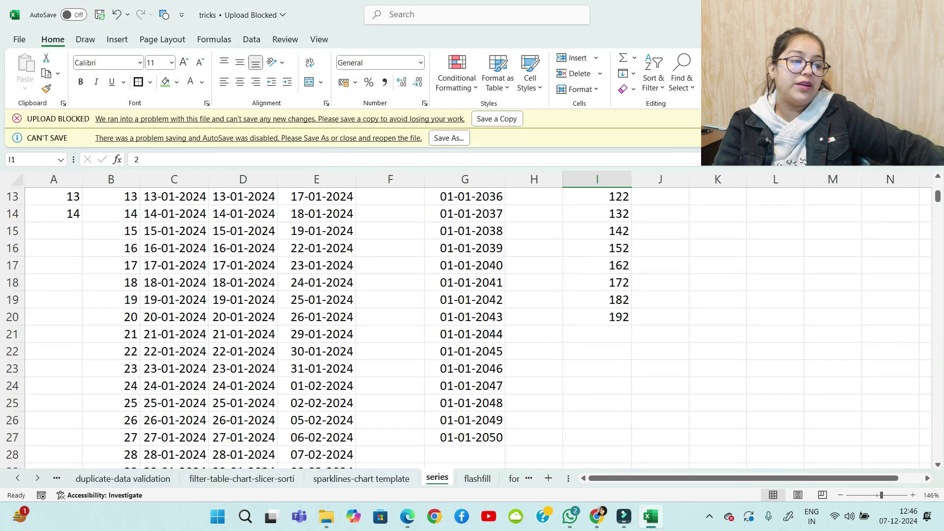
pyautogui.scroll(4, 472, 320)
pyautogui.scroll(-3, 472, 320)
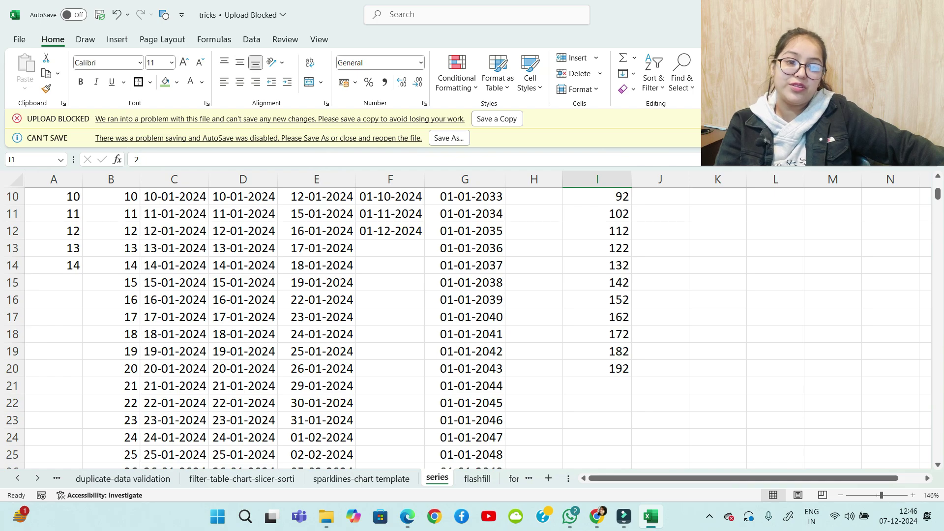
pyautogui.scroll(3, 472, 320)
pyautogui.press('Right')
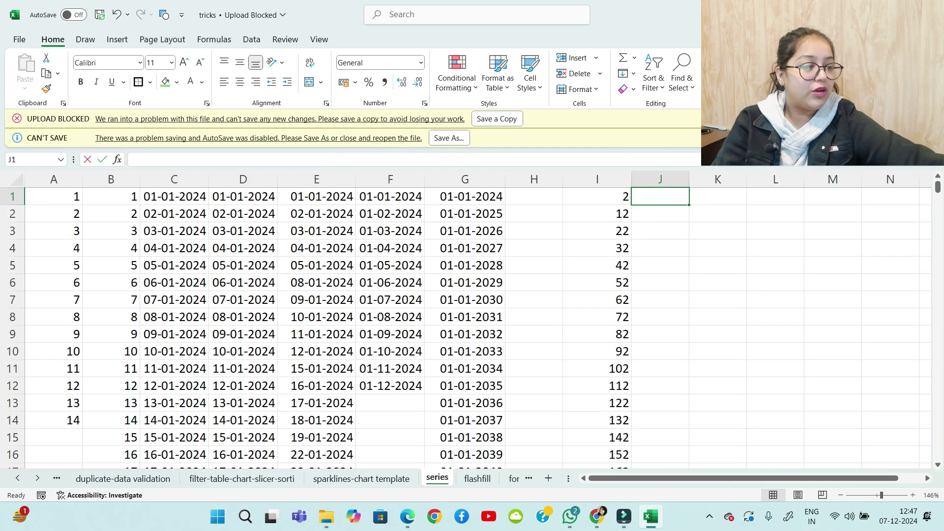
# Enter 200 in J1 and format it as General so it isn't a date
pyautogui.write('200')
pyautogui.press('Return')
pyautogui.click(666, 197)
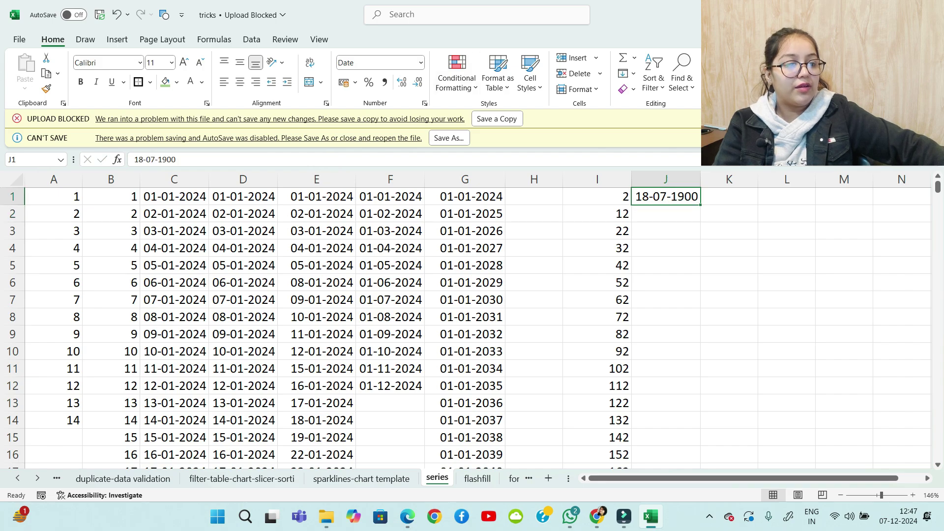
pyautogui.click(420, 63)
pyautogui.click(388, 80)
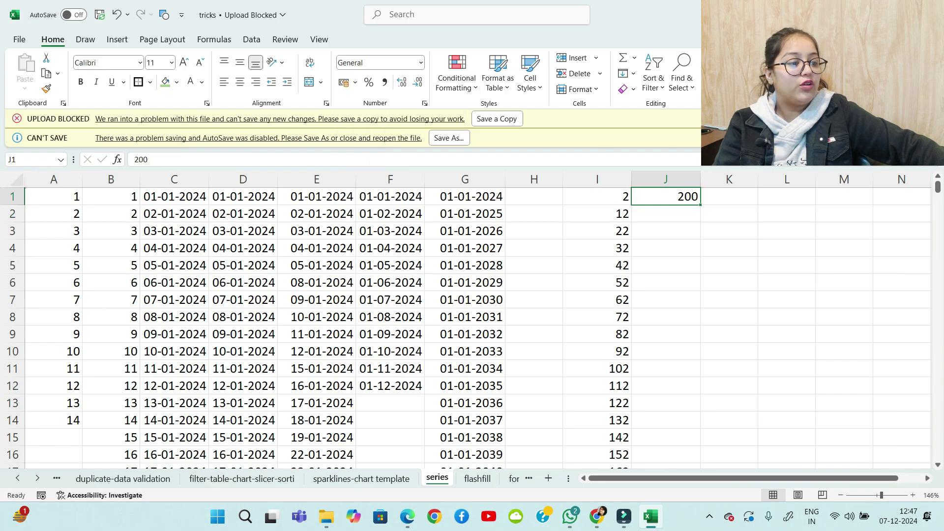
# Fill column J with a linear series, step value -10 and stop value 10
pyautogui.click(627, 73)
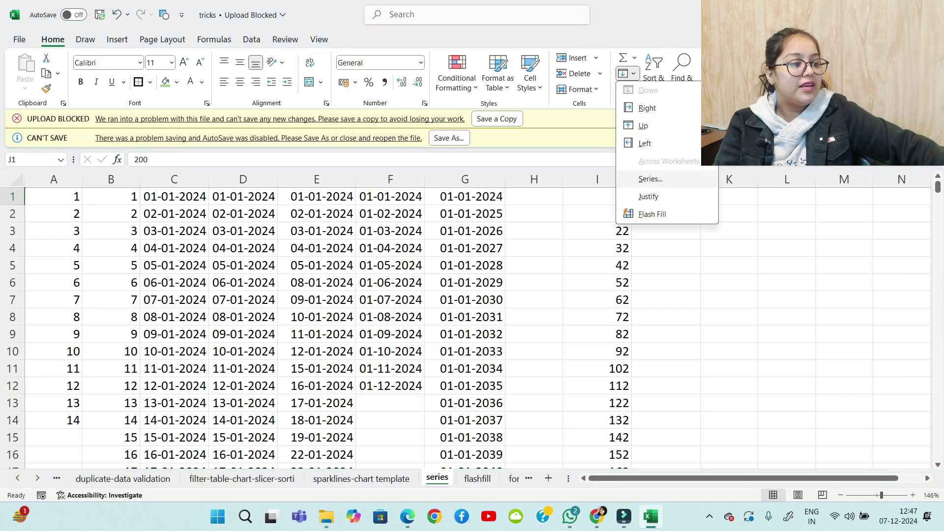
pyautogui.click(645, 179)
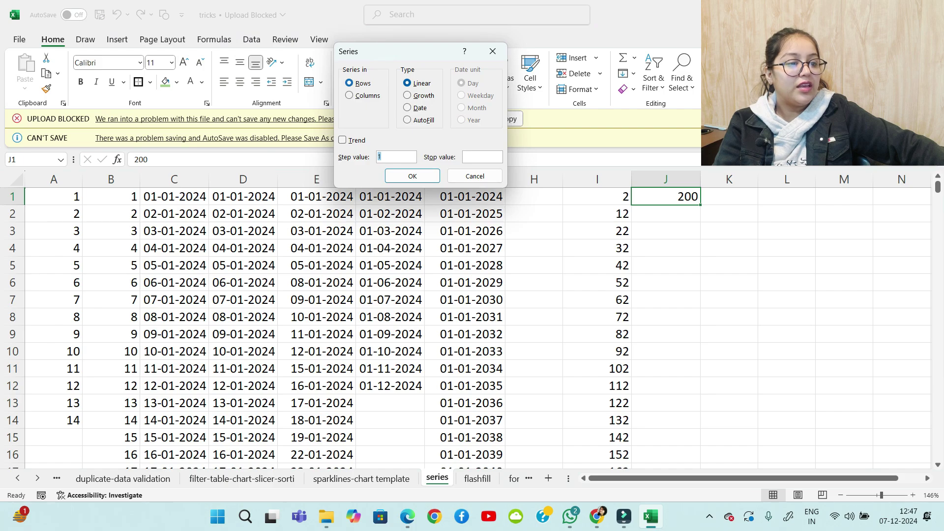
pyautogui.click(350, 95)
pyautogui.click(397, 157)
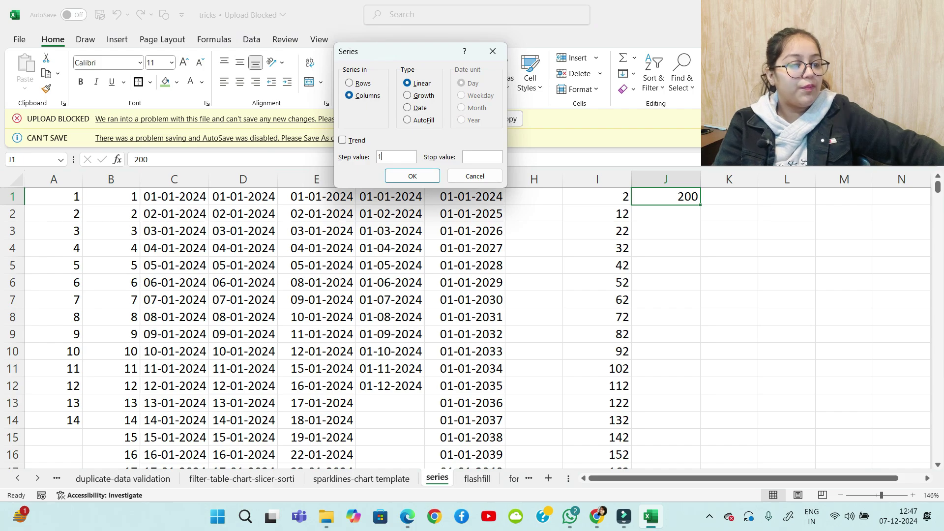
pyautogui.press('BackSpace')
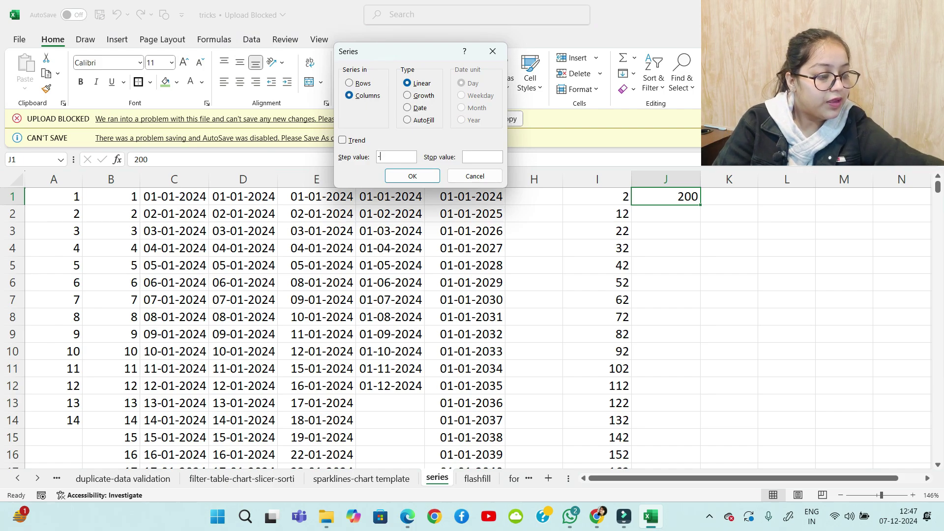
pyautogui.write('-10')
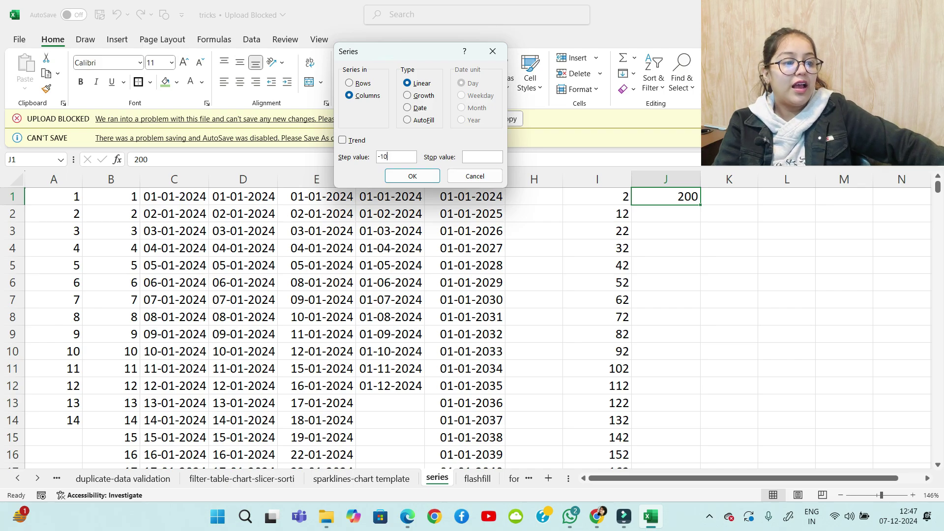
pyautogui.press('Tab')
pyautogui.write('10')
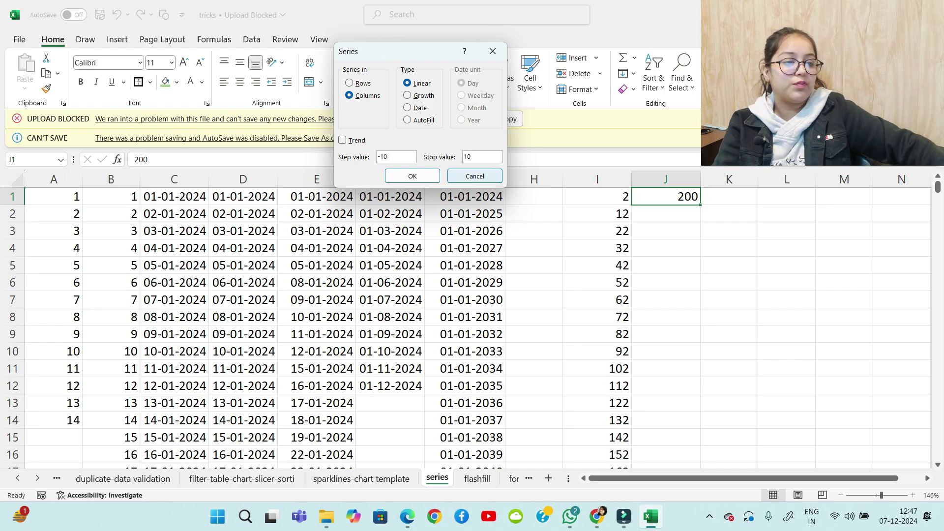
pyautogui.click(412, 176)
pyautogui.scroll(-2, 472, 325)
pyautogui.scroll(2, 472, 325)
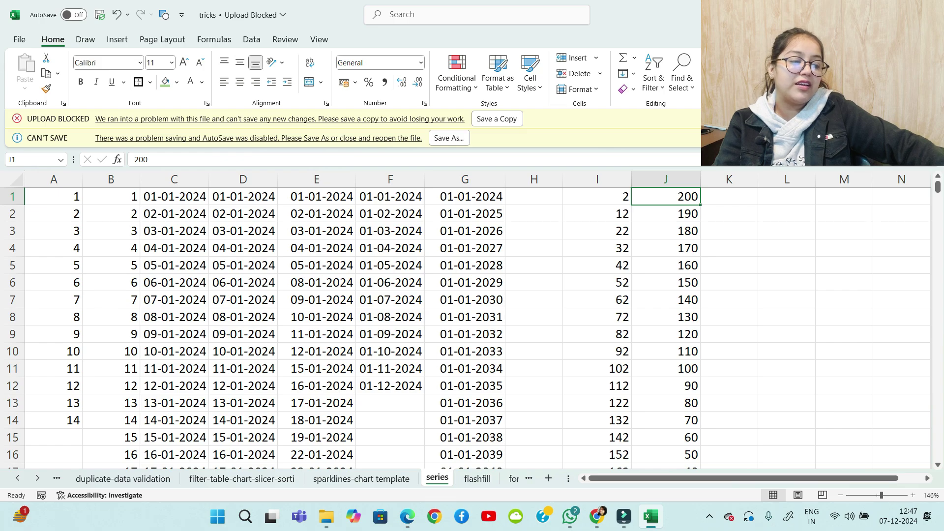
pyautogui.hotkey('ctrl', 'Down')
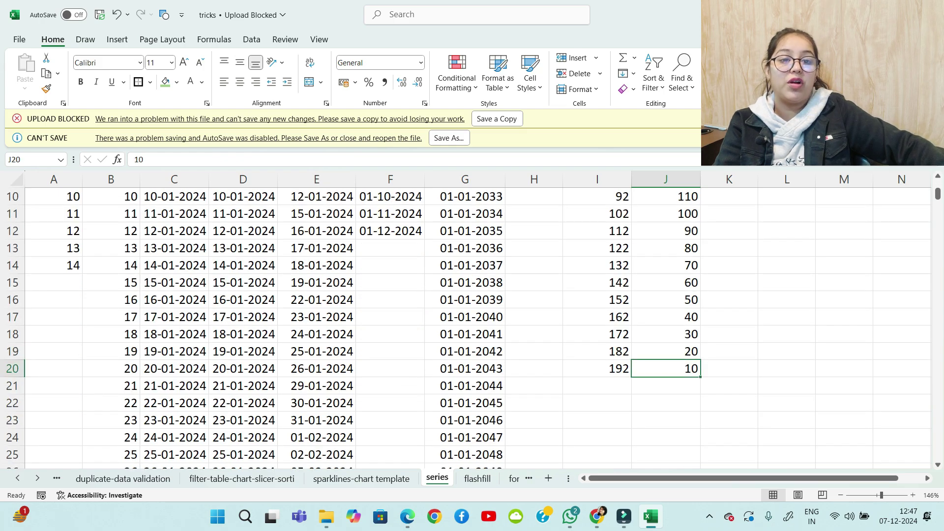
pyautogui.scroll(3, 473, 319)
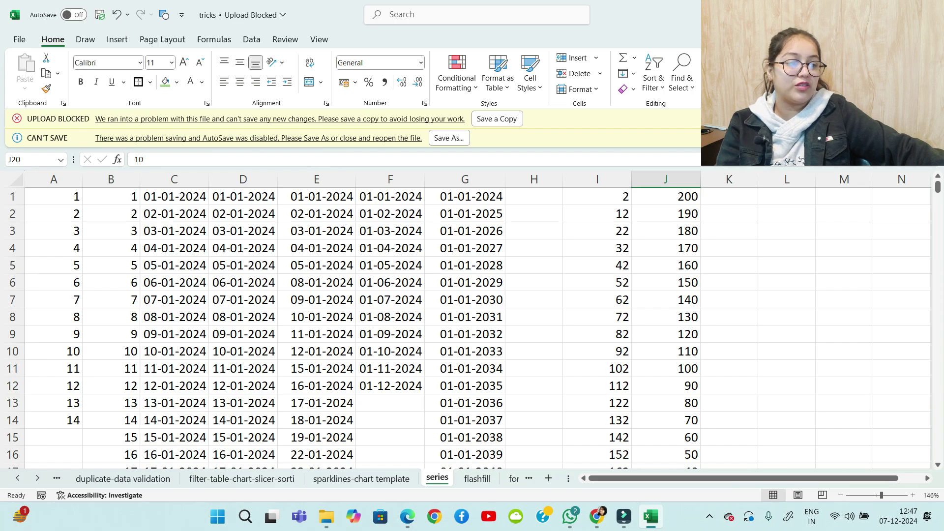
# Enter 2 in cell K1 as the growth series start value
pyautogui.click(730, 197)
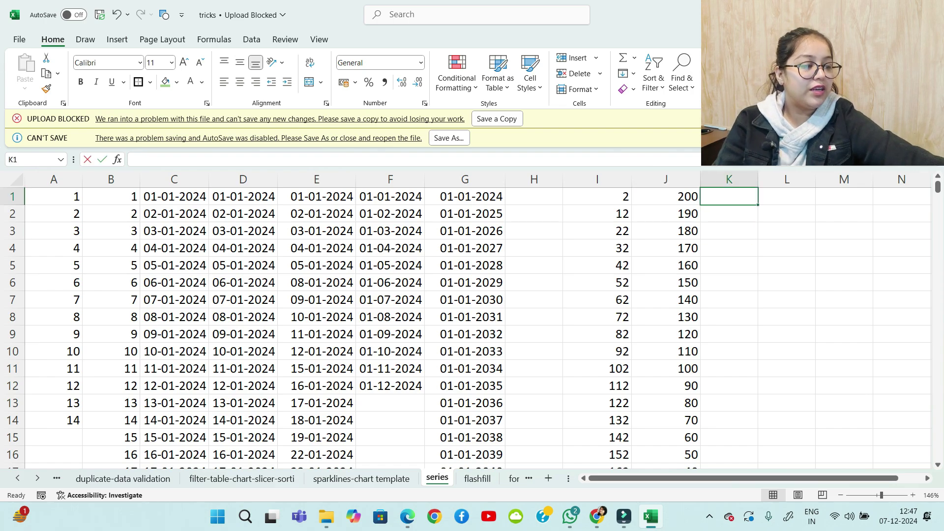
pyautogui.write('2')
pyautogui.press('Return')
pyautogui.press('Up')
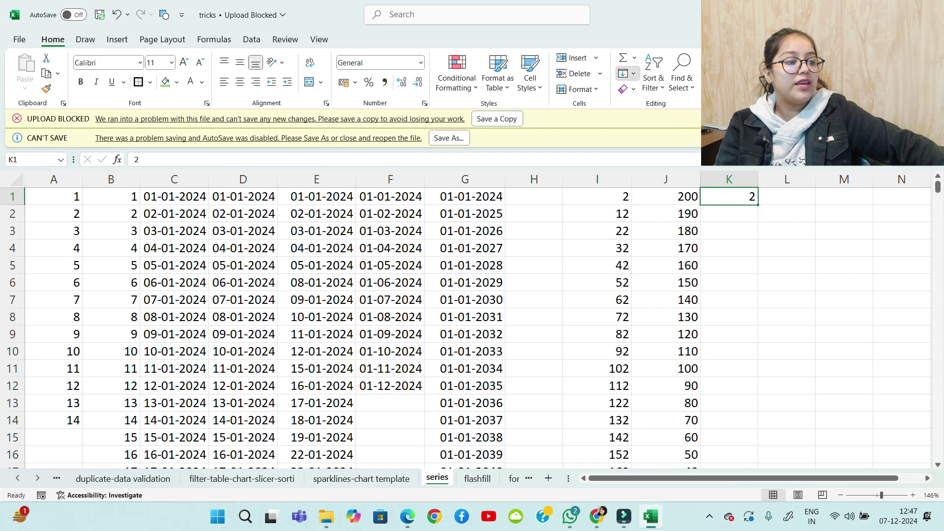
# Generate a growth series from K1 across row 1 with step 2 and stop value 200
pyautogui.click(627, 73)
pyautogui.click(639, 178)
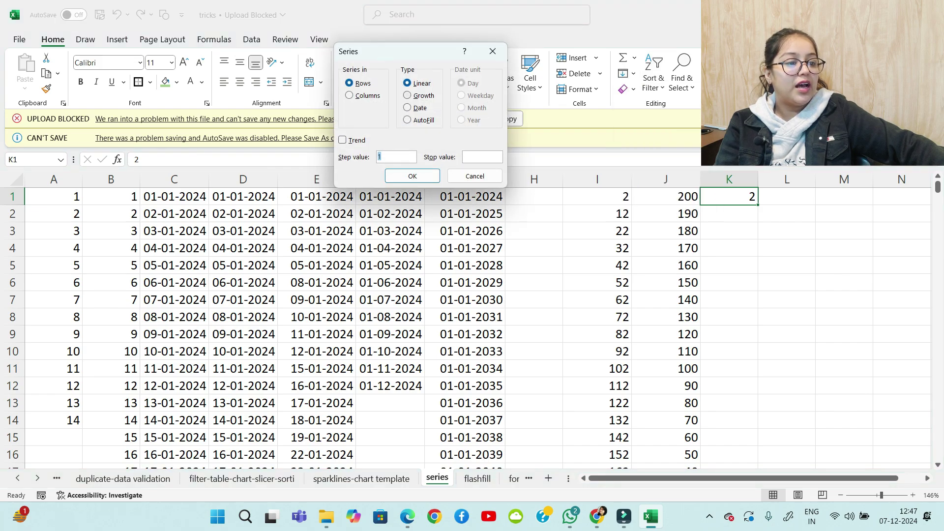
pyautogui.click(407, 96)
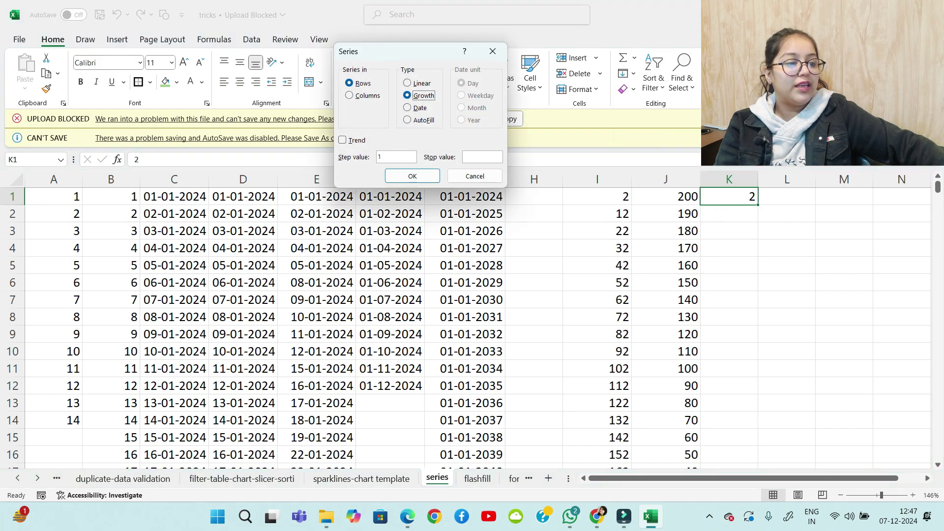
pyautogui.click(395, 157)
pyautogui.press('BackSpace')
pyautogui.write('2')
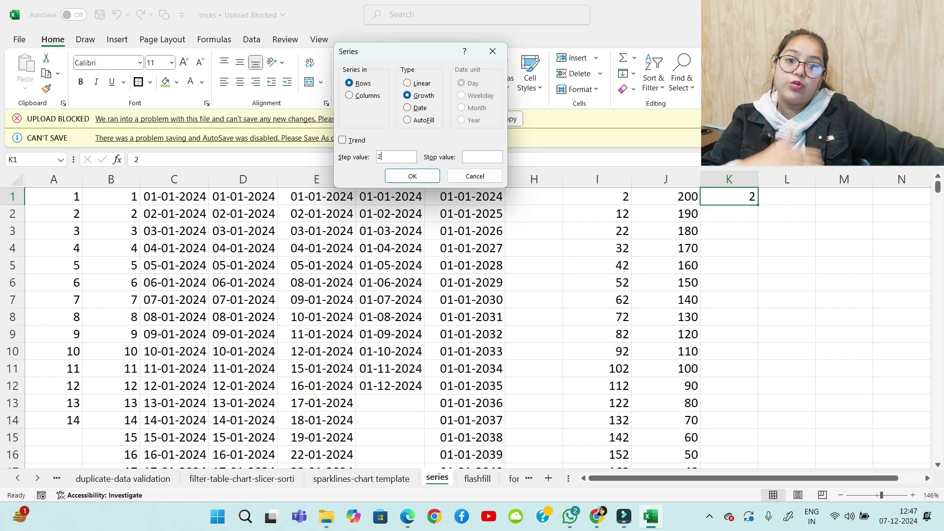
pyautogui.click(482, 157)
pyautogui.write('200')
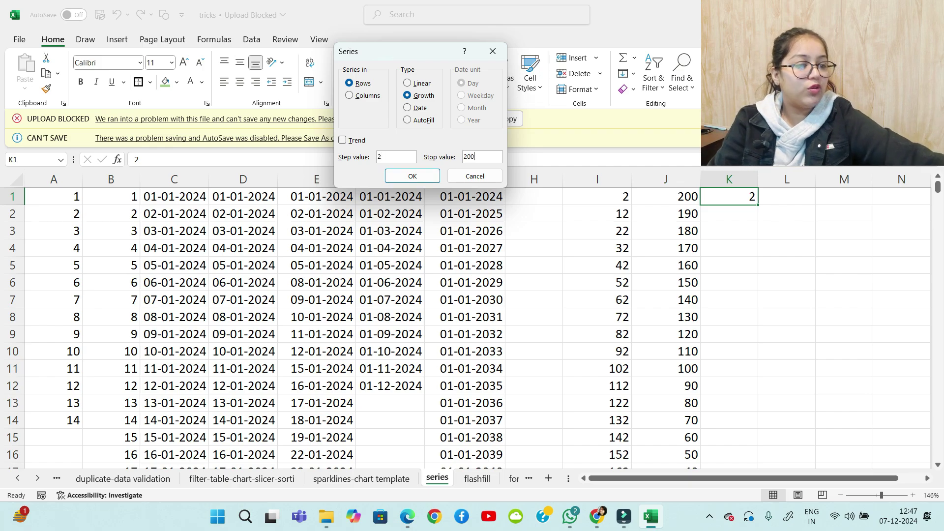
pyautogui.press('Return')
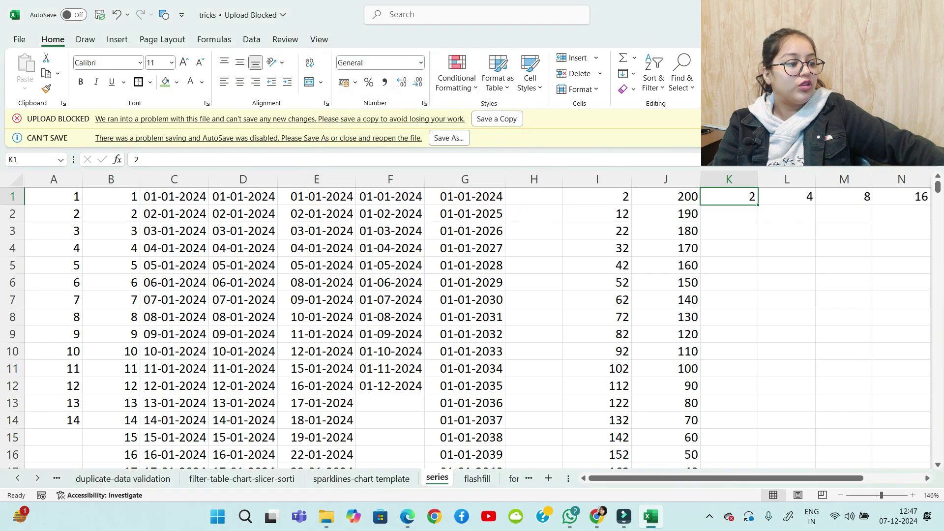
# Verify the doubling values in L1:Q1, up to 64 and 128, then scroll back
pyautogui.moveTo(726, 478); pyautogui.dragTo(785, 478)
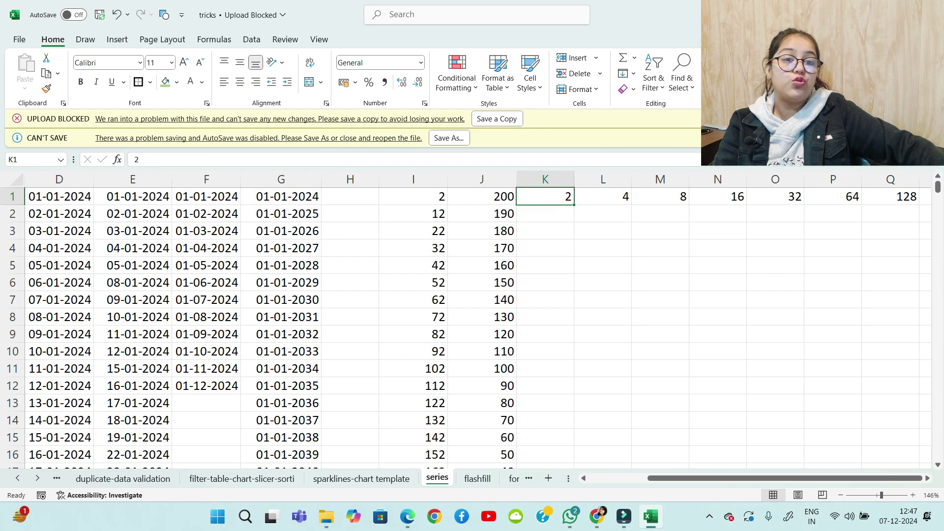
pyautogui.click(603, 197)
pyautogui.click(660, 197)
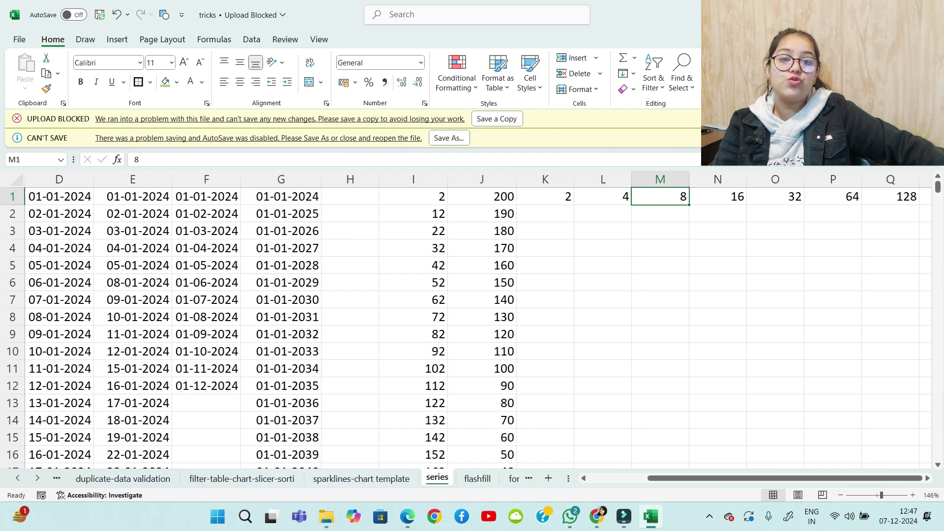
pyautogui.click(776, 197)
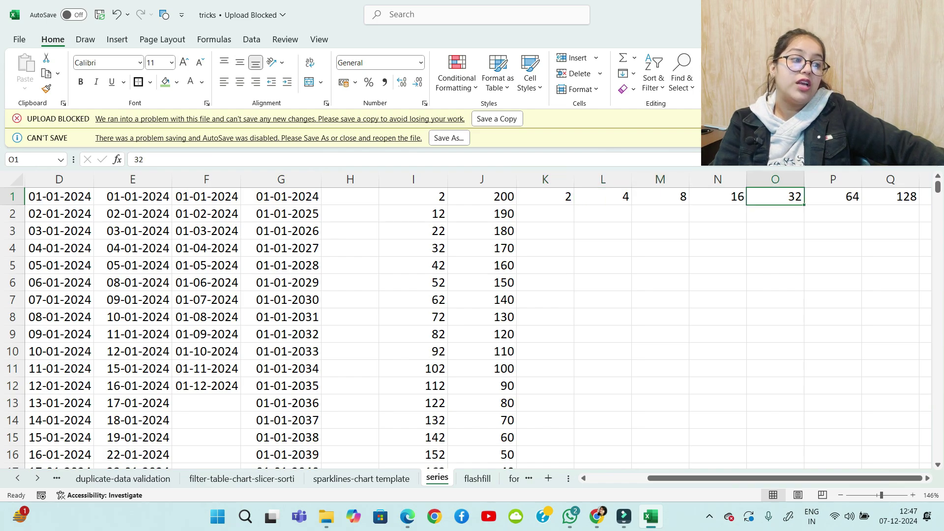
pyautogui.click(833, 197)
pyautogui.click(700, 478)
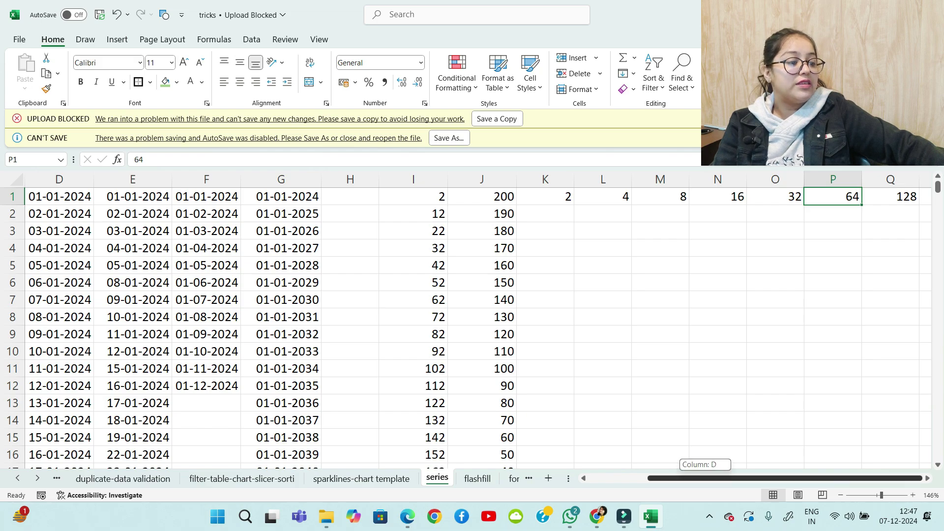
pyautogui.click(891, 196)
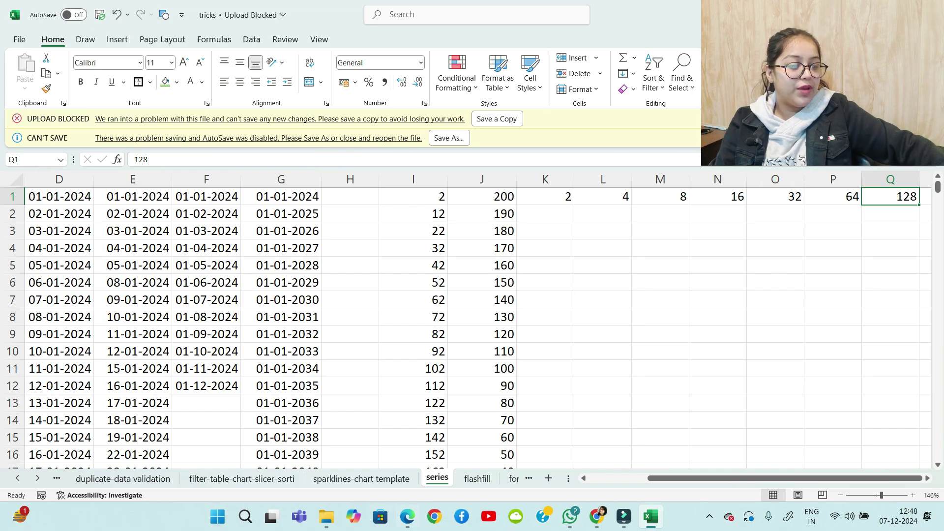
pyautogui.moveTo(717, 478); pyautogui.dragTo(657, 478)
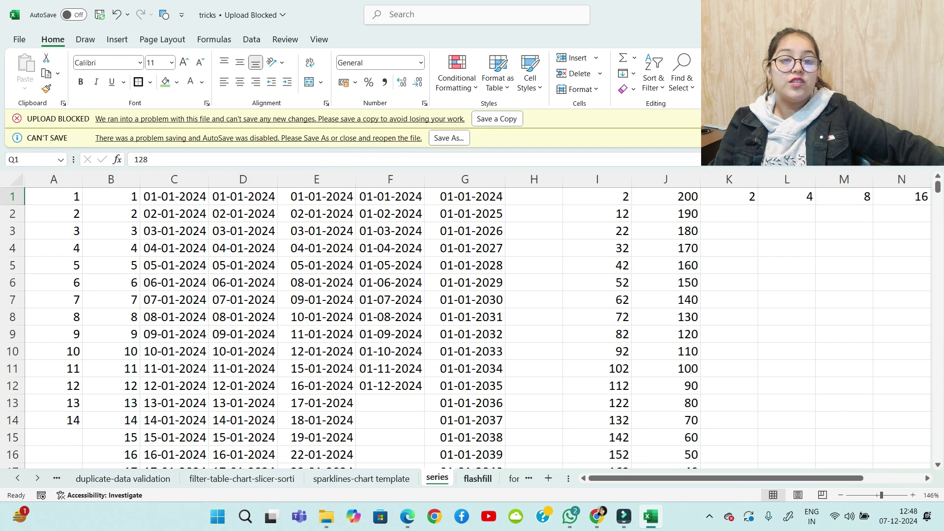
# Switch to the flashfill sheet and look over the TEXT JOIN table and empty full-name cells
pyautogui.click(478, 478)
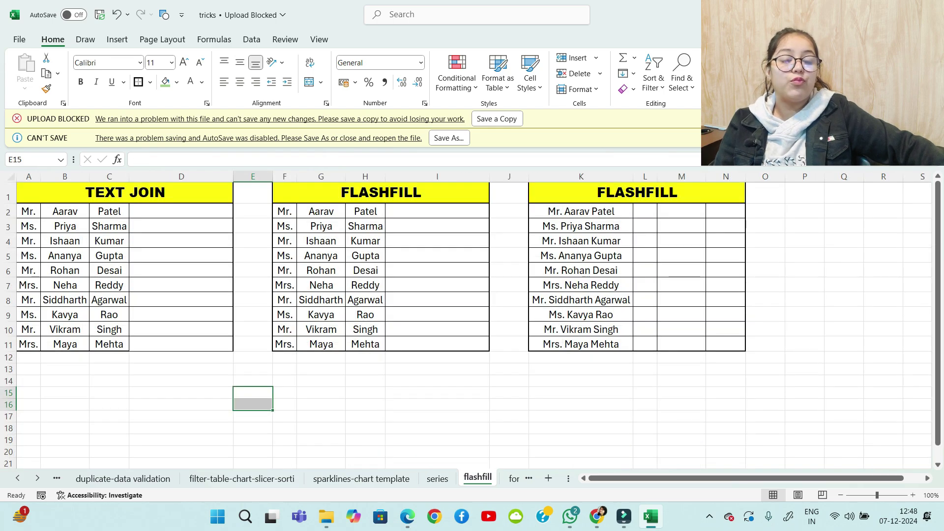
pyautogui.moveTo(437, 212); pyautogui.dragTo(438, 330)
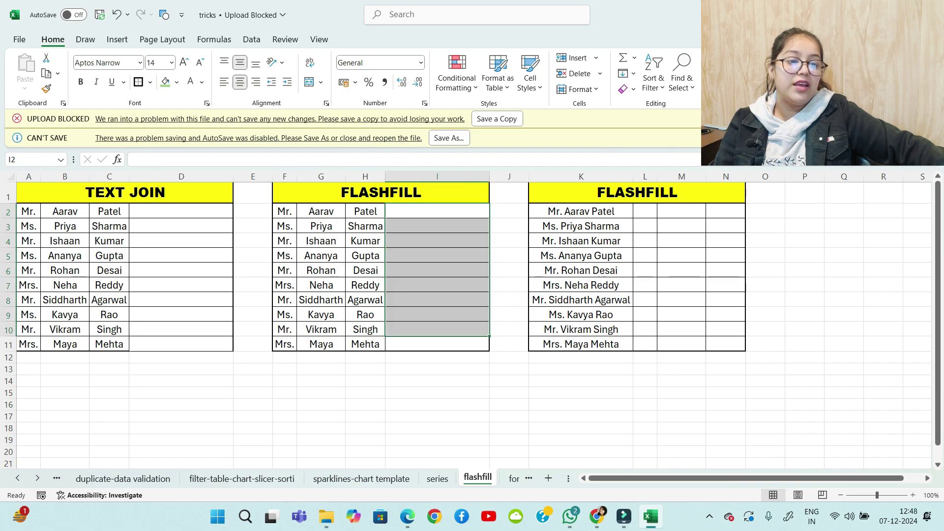
pyautogui.moveTo(125, 193); pyautogui.dragTo(158, 345)
pyautogui.click(181, 369)
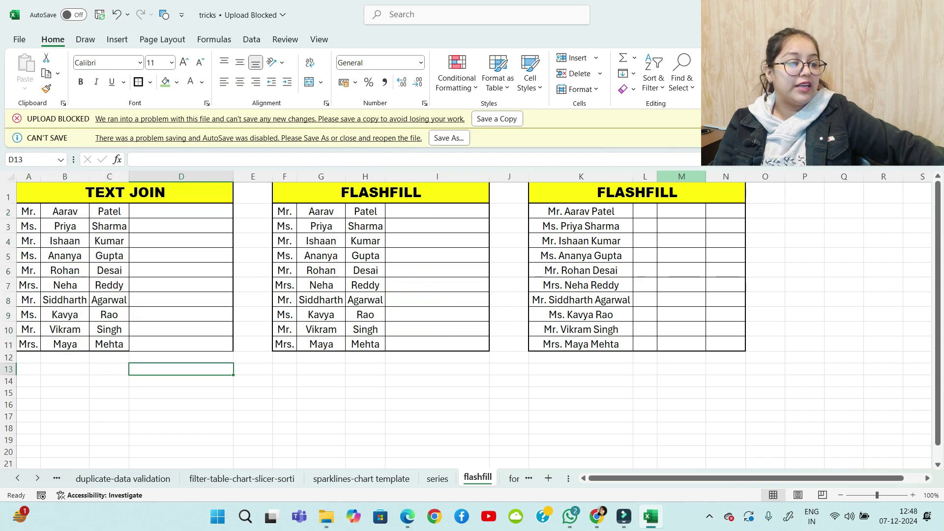
# Widen column L of the right-hand FLASHFILL table to fit the titles
pyautogui.click(682, 177)
pyautogui.click(645, 177)
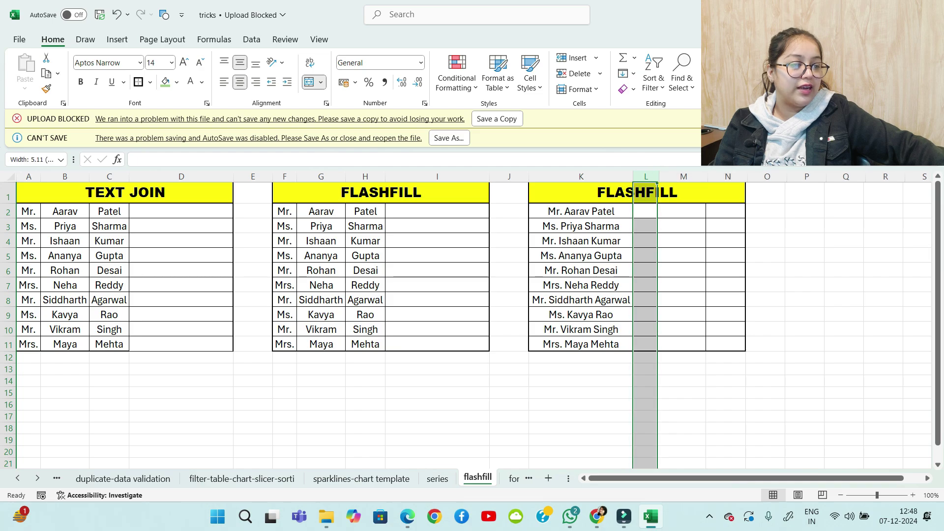
pyautogui.moveTo(658, 177); pyautogui.dragTo(684, 176)
pyautogui.click(581, 417)
pyautogui.click(437, 226)
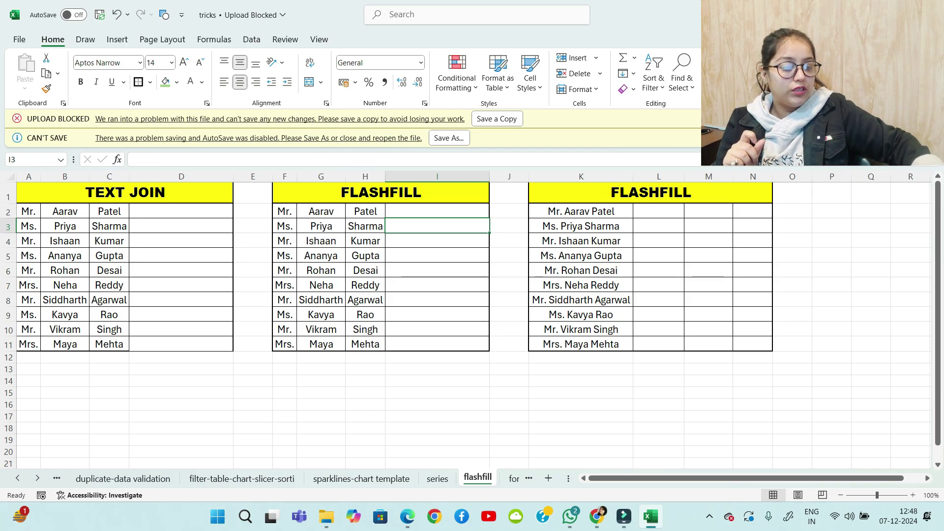
# Type the first person's title and full name in I2, then Flash Fill the rest of column I
pyautogui.moveTo(338, 388)
pyautogui.mouseDown()
pyautogui.moveTo(320, 393)
pyautogui.moveTo(338, 404)
pyautogui.mouseUp()
pyautogui.moveTo(344, 381); pyautogui.dragTo(382, 408)
pyautogui.moveTo(409, 378); pyautogui.dragTo(419, 408)
pyautogui.moveTo(404, 376)
pyautogui.mouseDown()
pyautogui.moveTo(420, 376)
pyautogui.moveTo(424, 408)
pyautogui.moveTo(422, 391)
pyautogui.mouseUp()
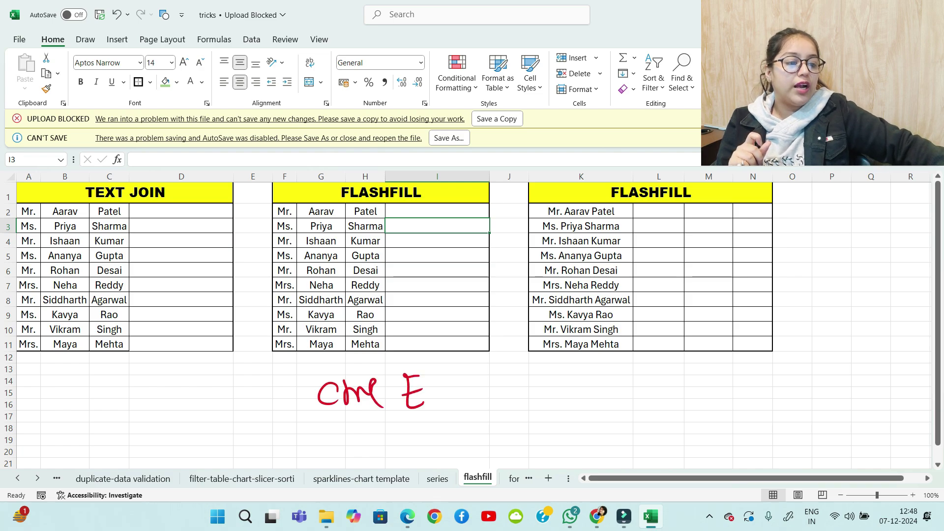
pyautogui.click(437, 212)
pyautogui.press('F2')
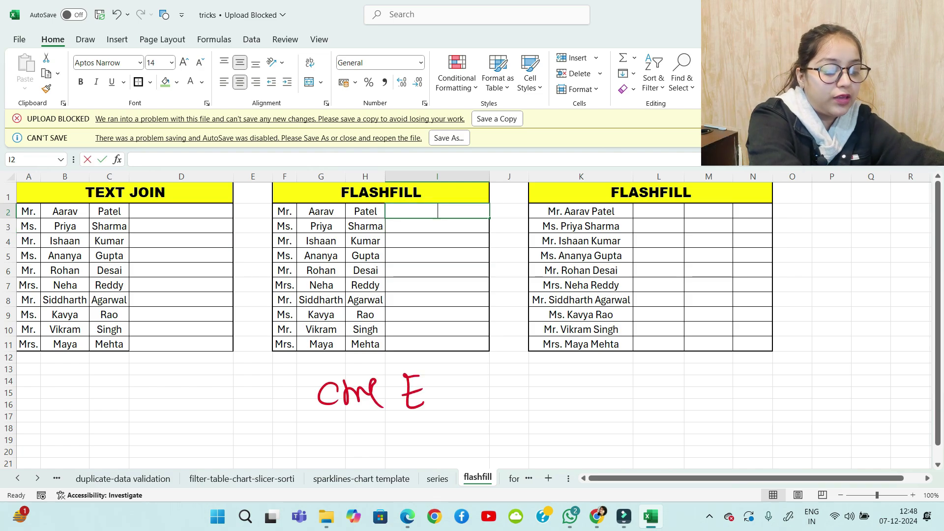
pyautogui.write('Mr.')
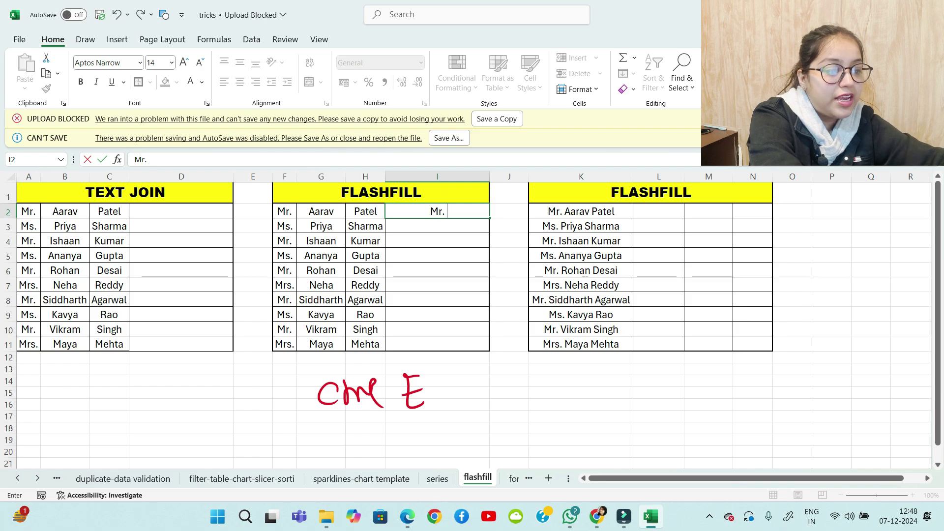
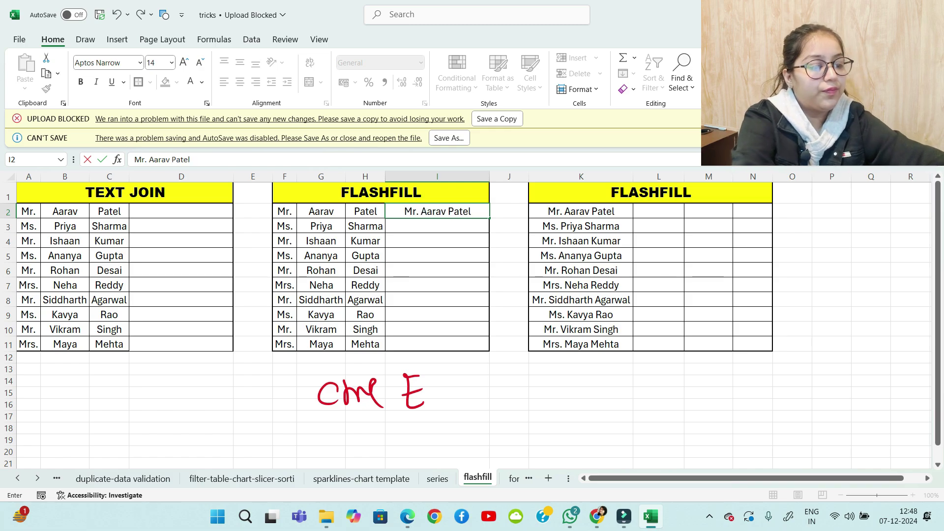
pyautogui.press('Return')
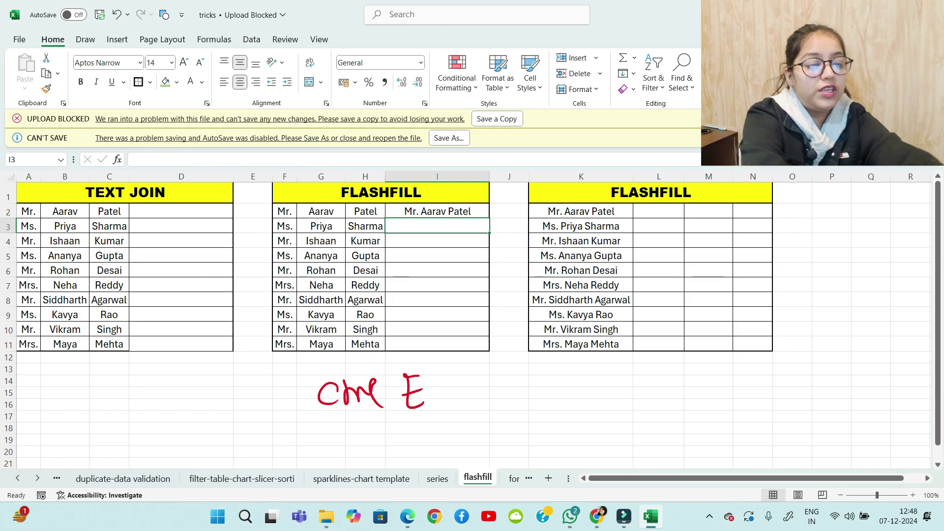
pyautogui.hotkey('ctrl', 'e')
pyautogui.click(659, 211)
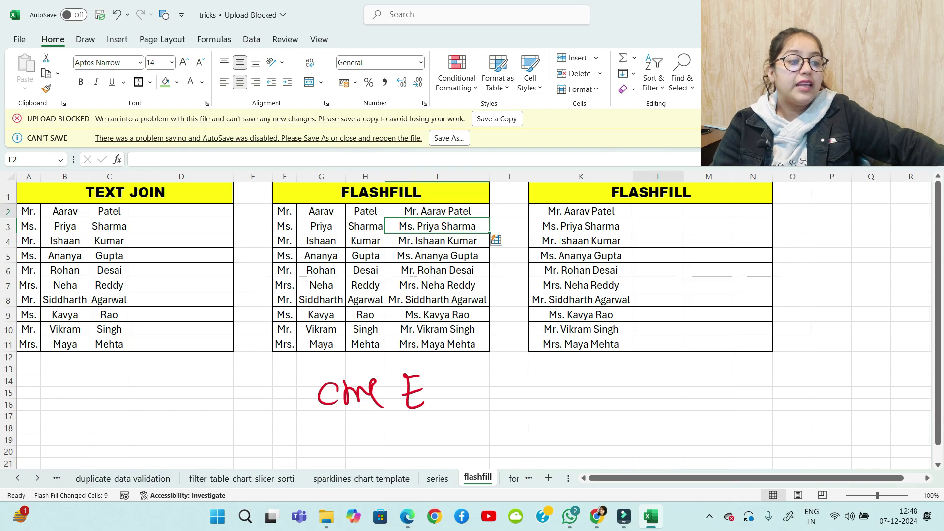
# Enter the first person's title (Mr.), first name and last name in L2, M2 and N2
pyautogui.write('Mr.')
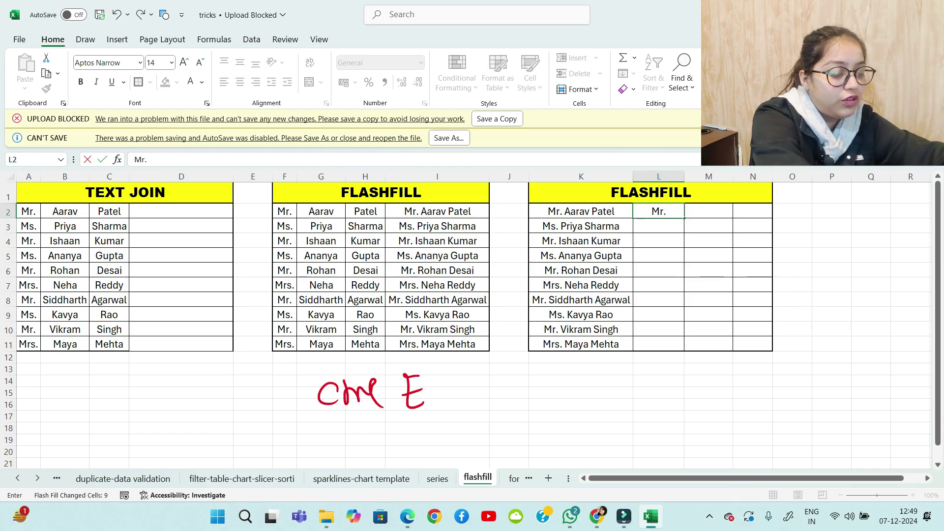
pyautogui.press('Tab')
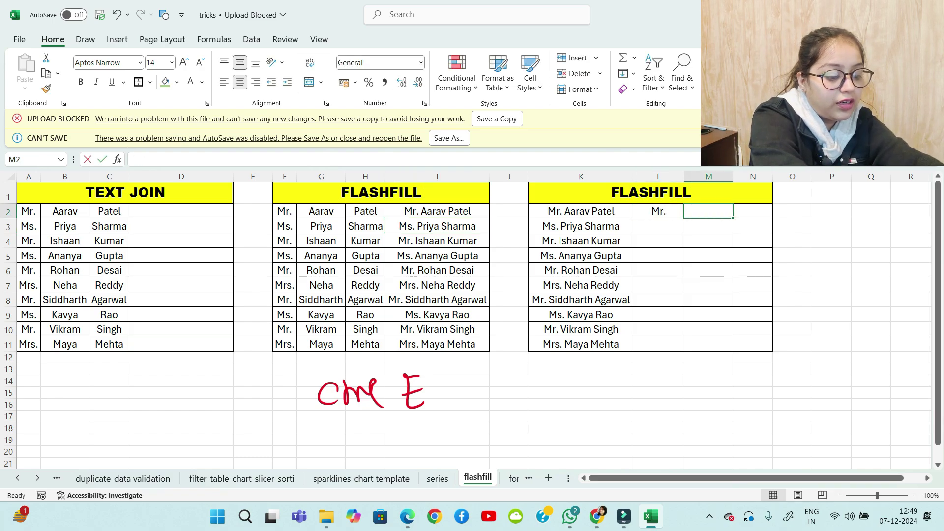
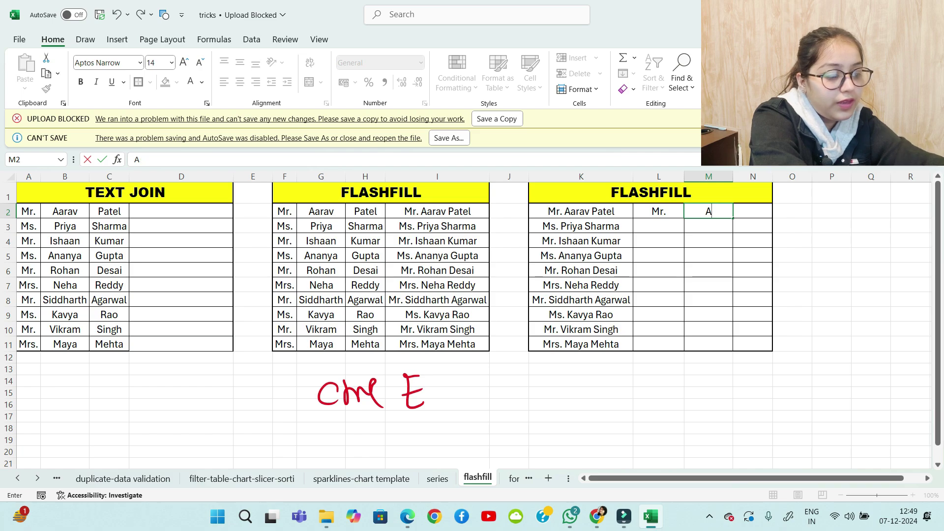
pyautogui.press('Tab')
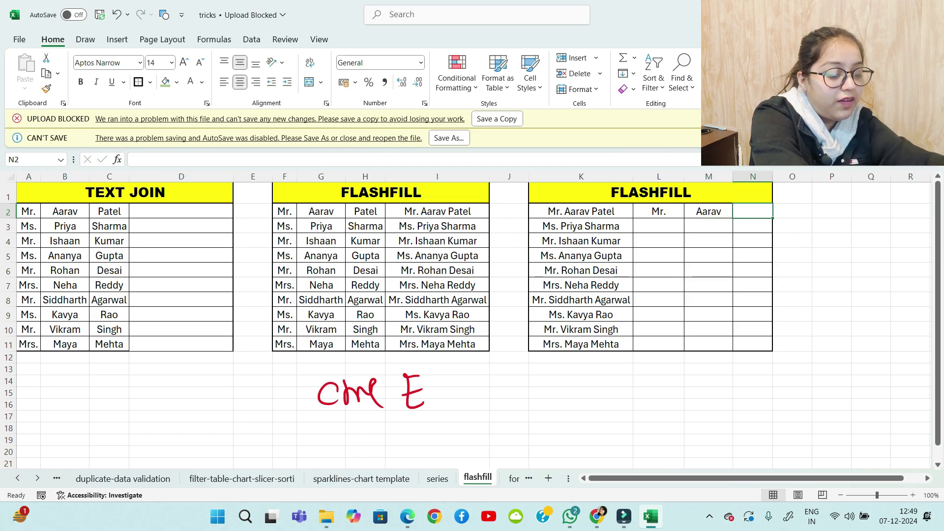
pyautogui.press('Return')
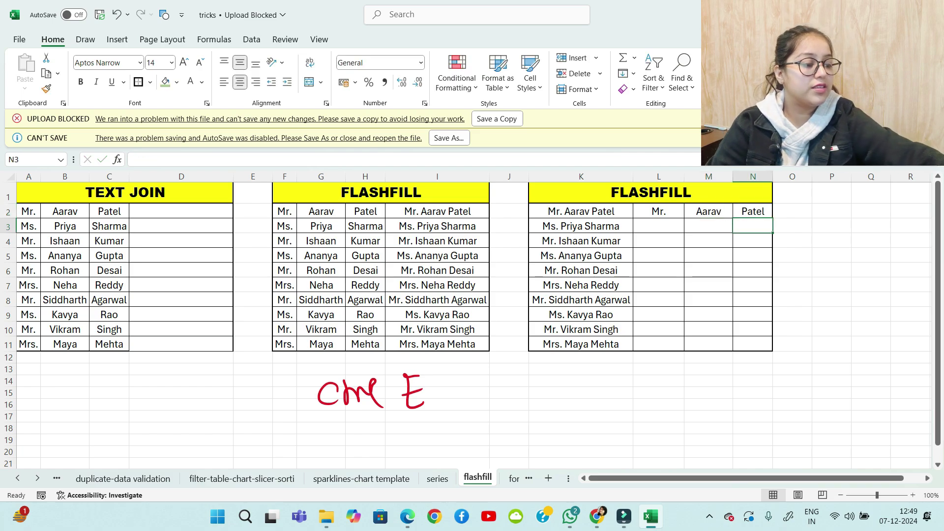
# Flash Fill the titles, first names and last names down columns L, M and N
pyautogui.hotkey('ctrl', 'e')
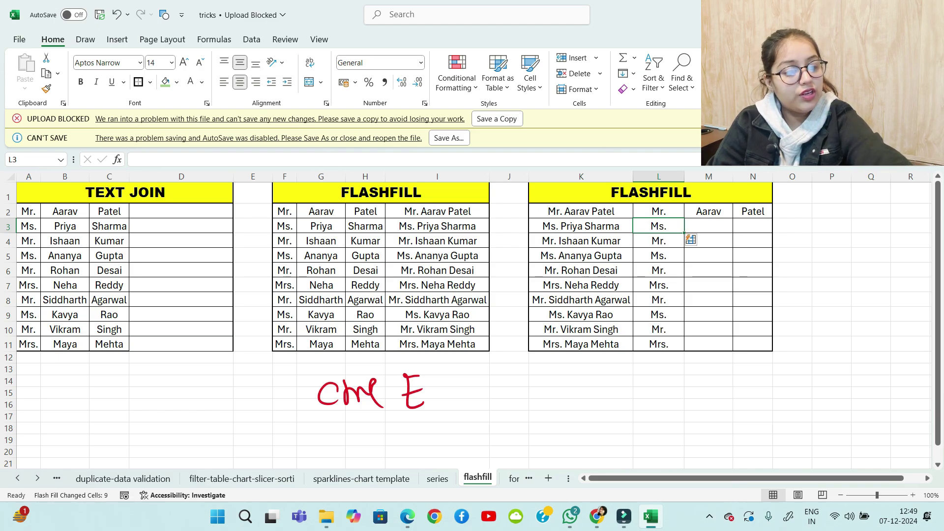
pyautogui.press('Tab')
pyautogui.hotkey('ctrl', 'e')
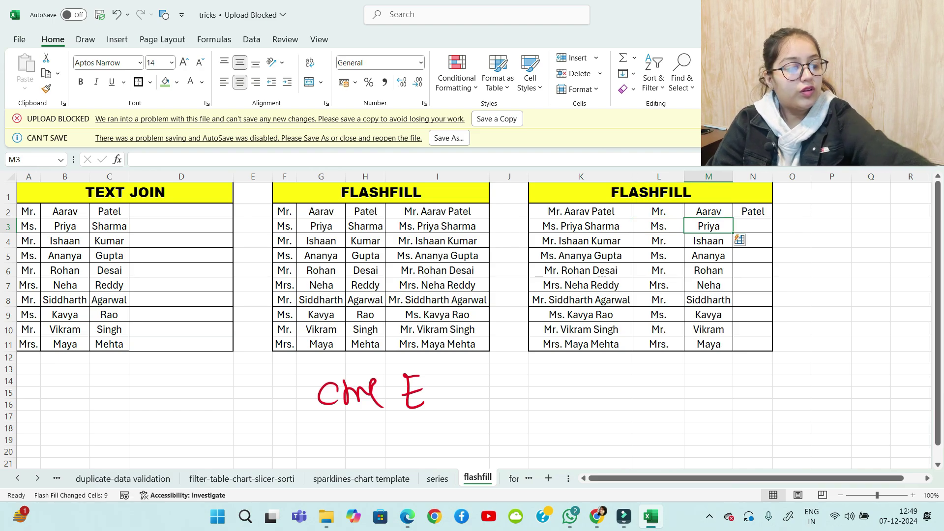
pyautogui.press('Tab')
pyautogui.write('Priya')
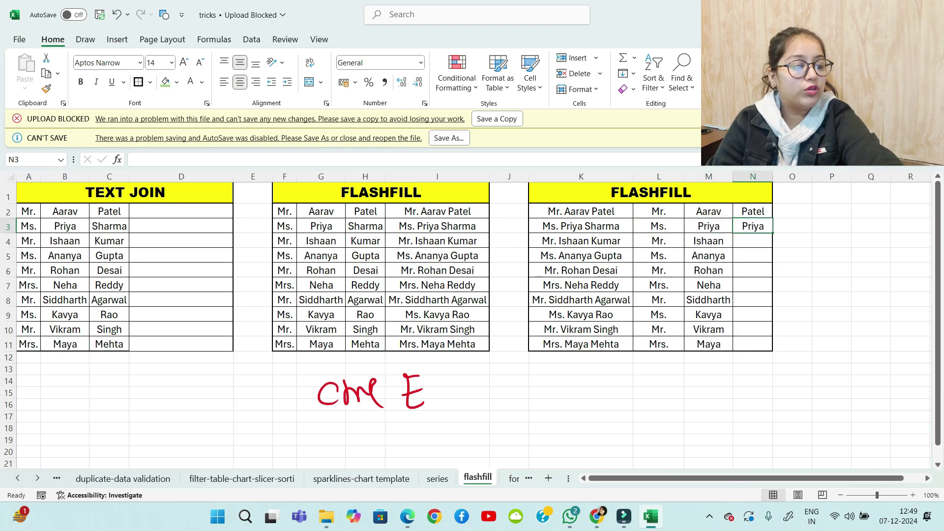
pyautogui.press('BackSpace')
pyautogui.press('Return')
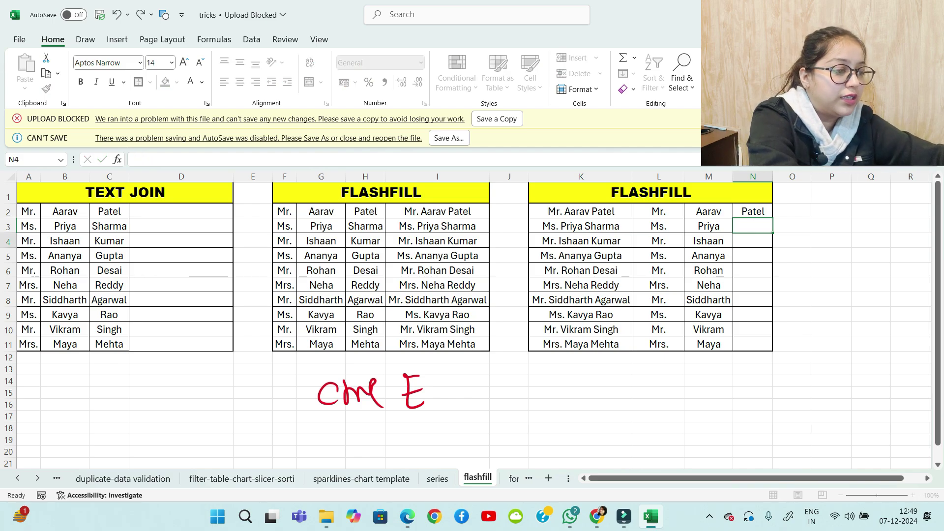
pyautogui.press('Up')
pyautogui.hotkey('ctrl', 'e')
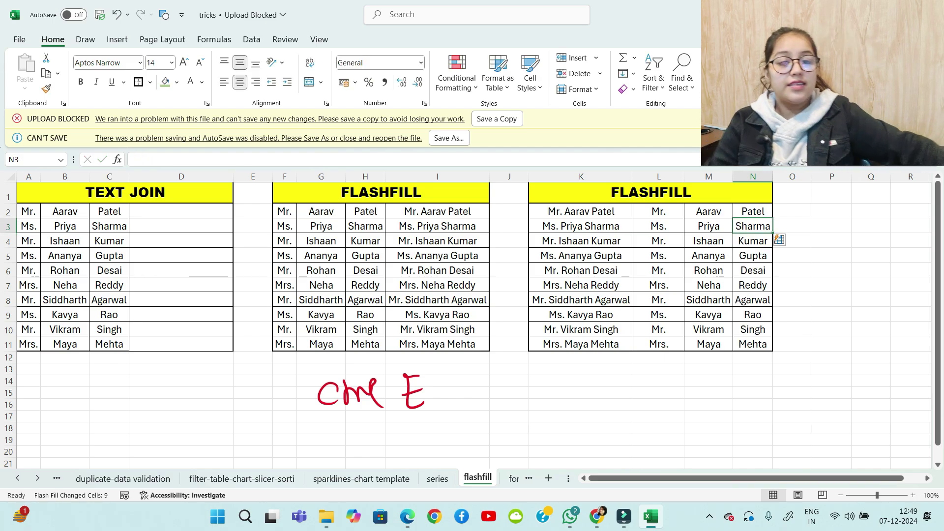
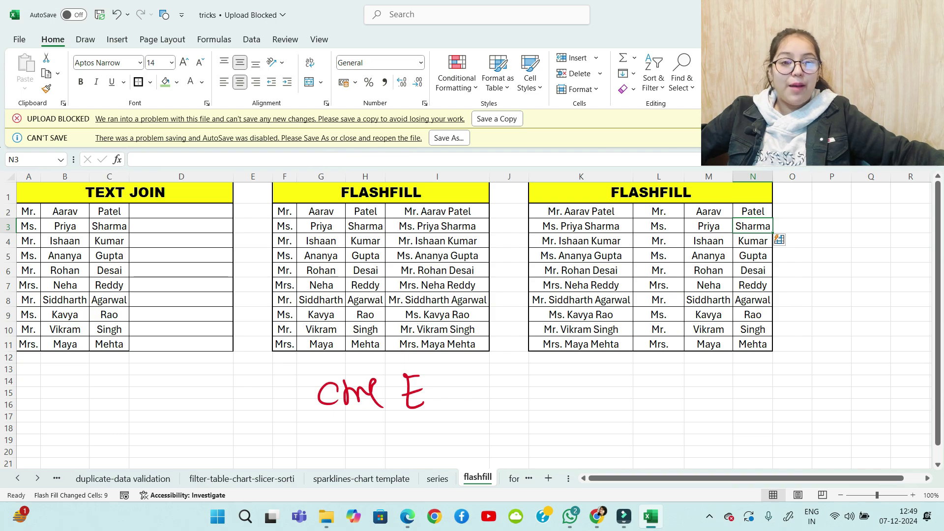
# Scroll down to the blank rows below the name tables and select D21
pyautogui.scroll(-6, 472, 320)
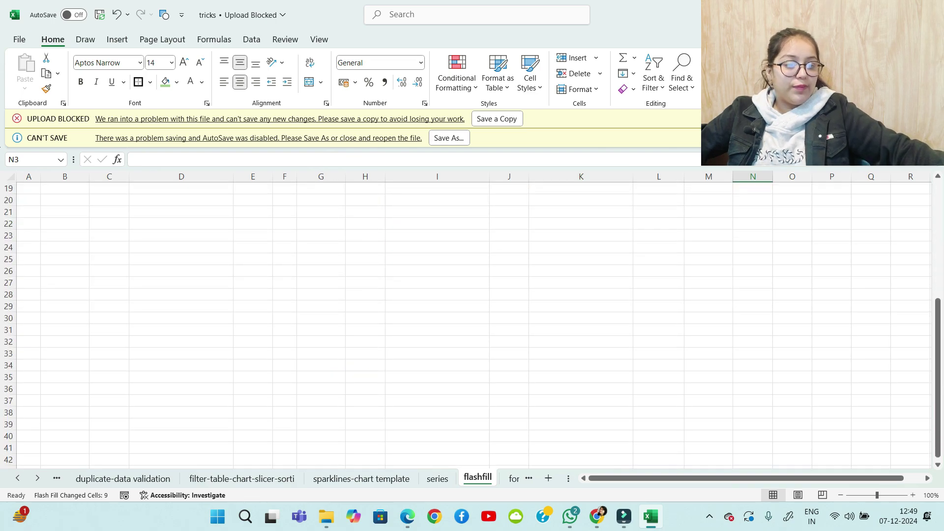
pyautogui.click(181, 212)
# Enter 01-01-2024 in D21 and fill a daily date series down the column to 31-12-2024
pyautogui.write('0')
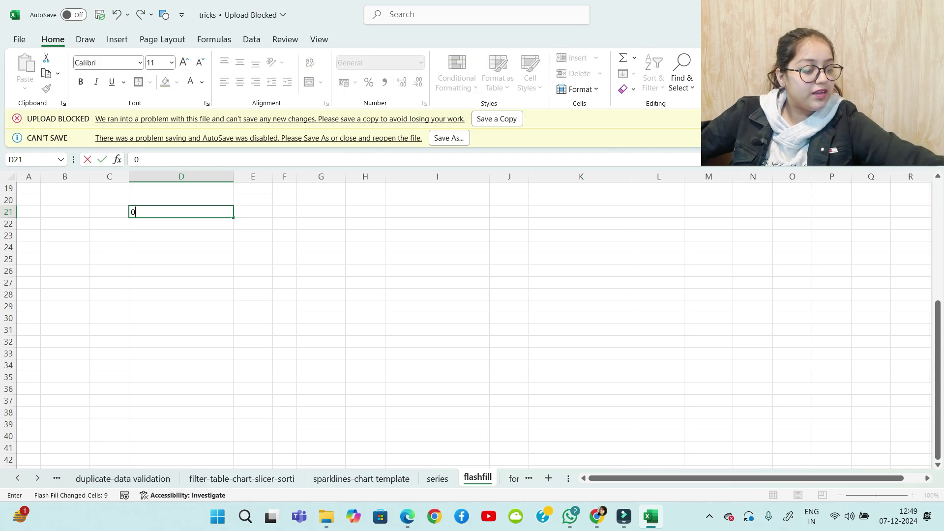
pyautogui.write('1-01-')
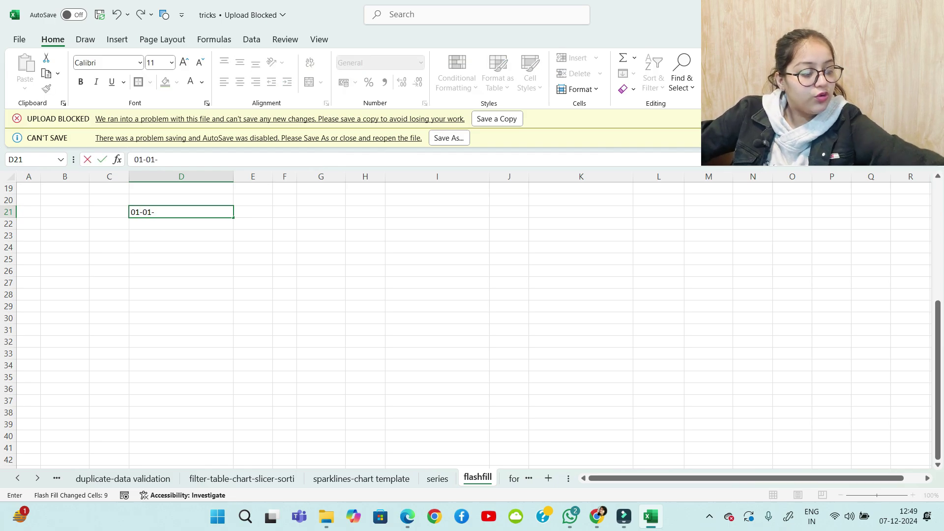
pyautogui.write('2024')
pyautogui.press('Return')
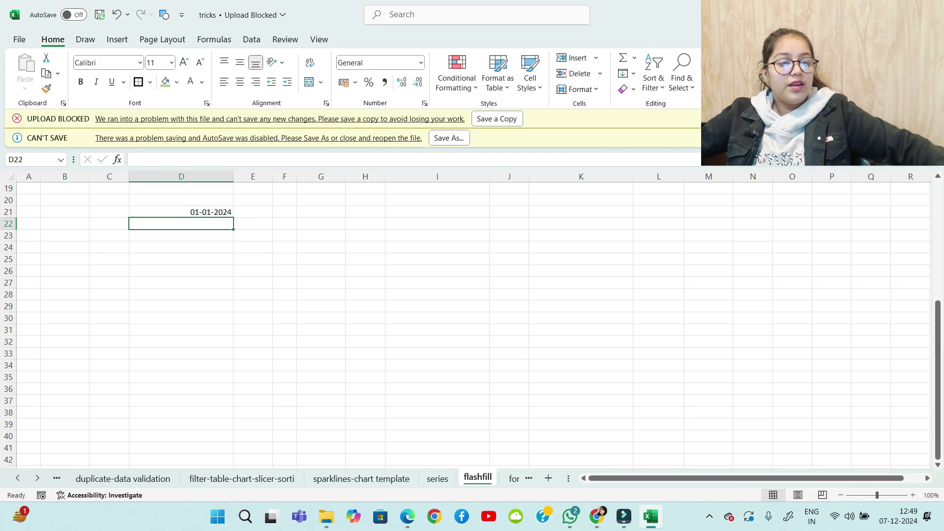
pyautogui.press('Up')
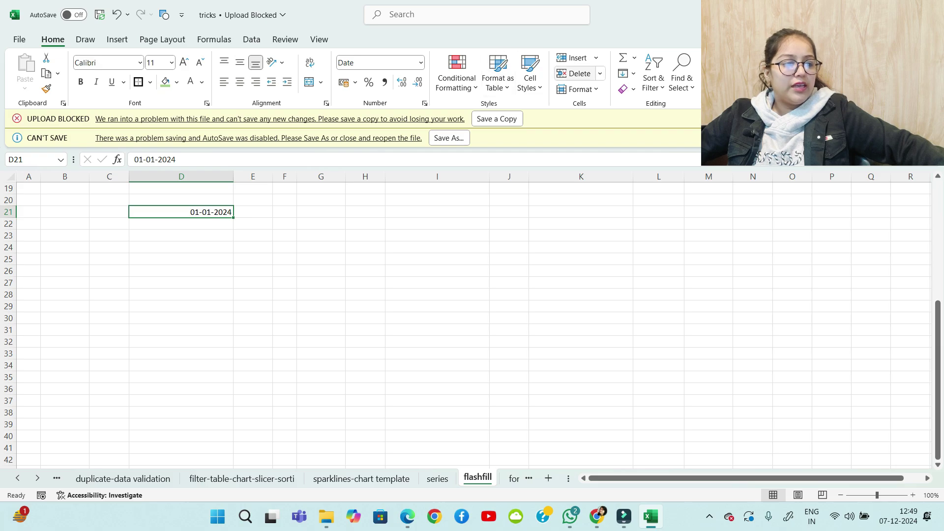
pyautogui.click(628, 74)
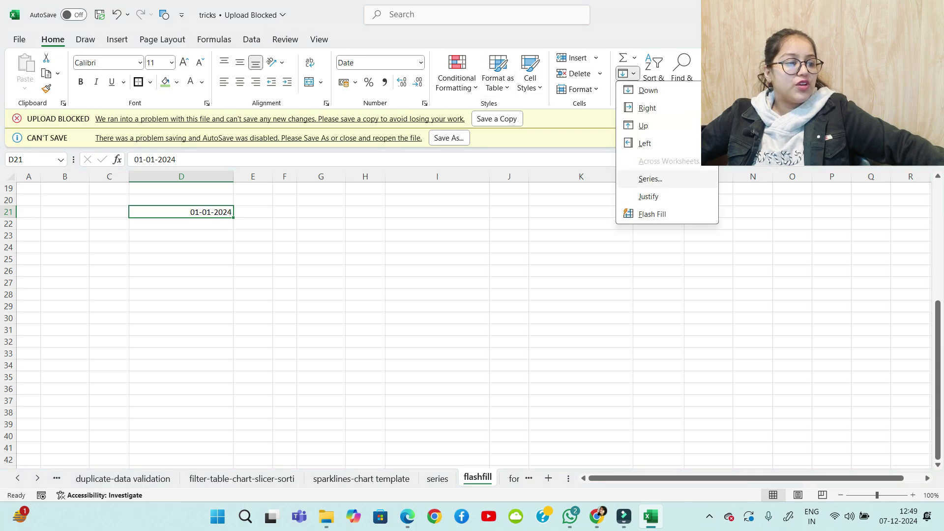
pyautogui.click(651, 179)
pyautogui.hotkey('alt', 'c')
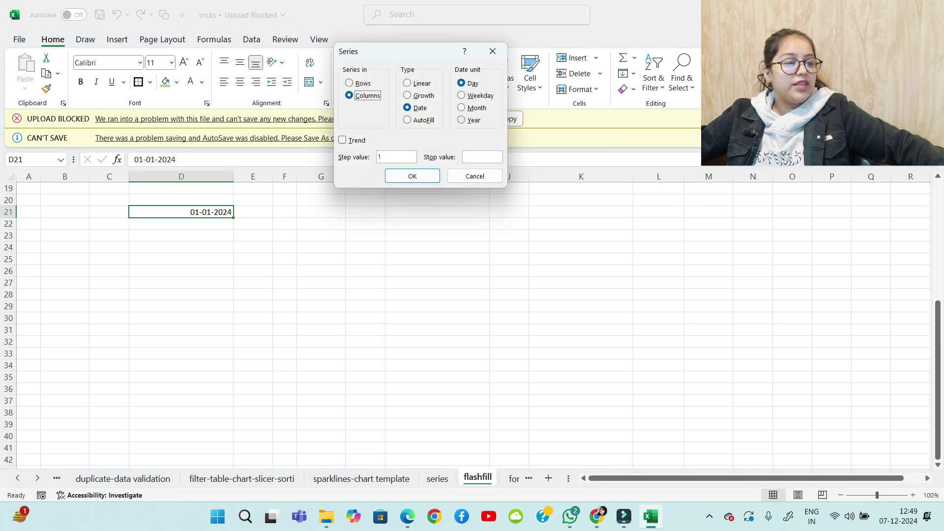
pyautogui.hotkey('alt', 'o')
pyautogui.write('3')
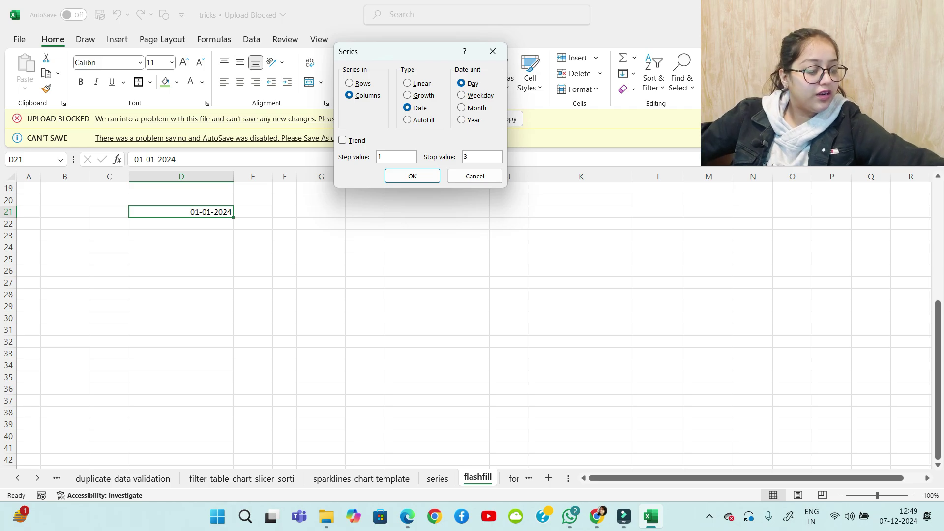
pyautogui.write('1-12-2')
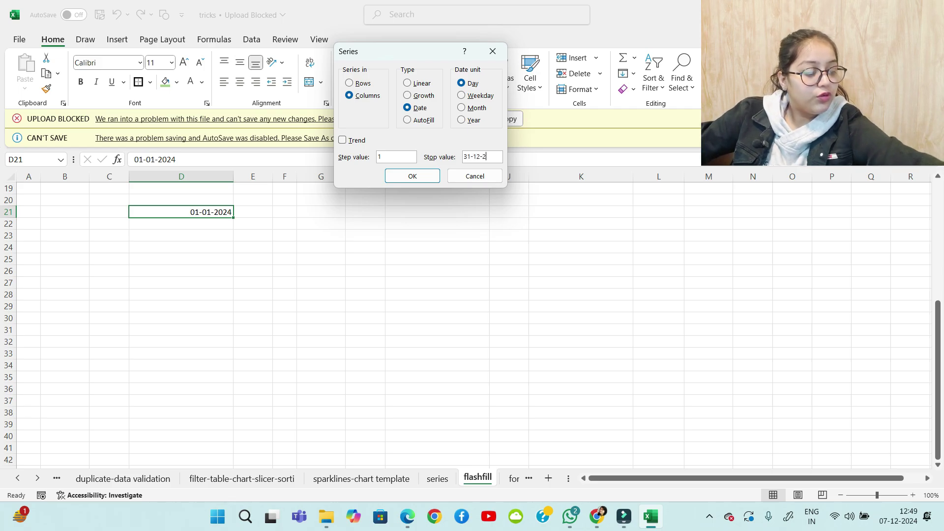
pyautogui.write('024')
pyautogui.press('Return')
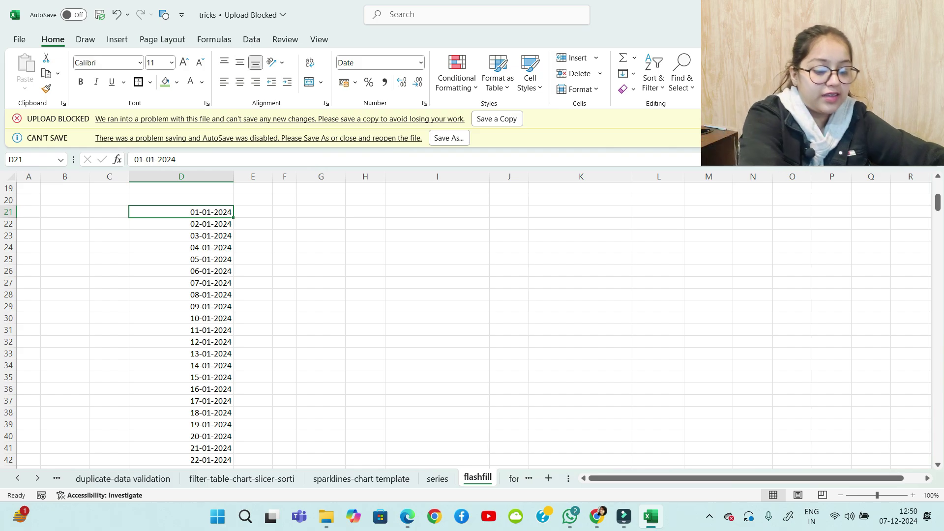
# Format the new dates in D21:D386 as Long Date, like 01 January 2024
pyautogui.hotkey('ctrl', 'shift', 'Down')
pyautogui.hotkey('ctrl', 'shift', 'Down')
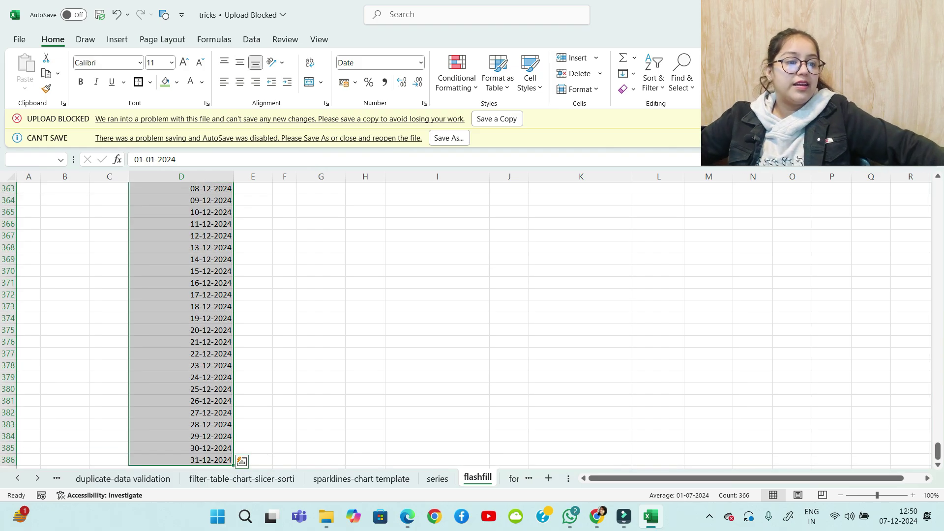
pyautogui.click(421, 63)
pyautogui.click(393, 232)
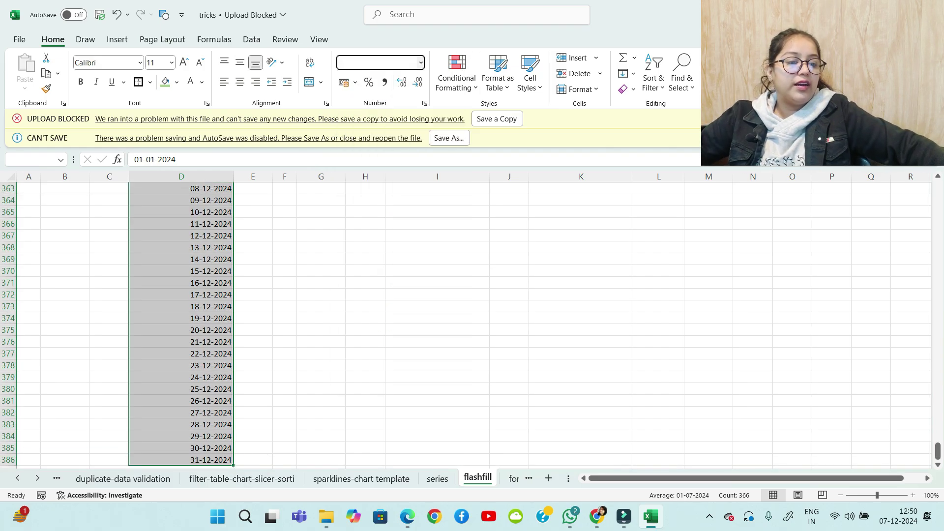
pyautogui.scroll(2, 473, 324)
pyautogui.scroll(-2, 472, 325)
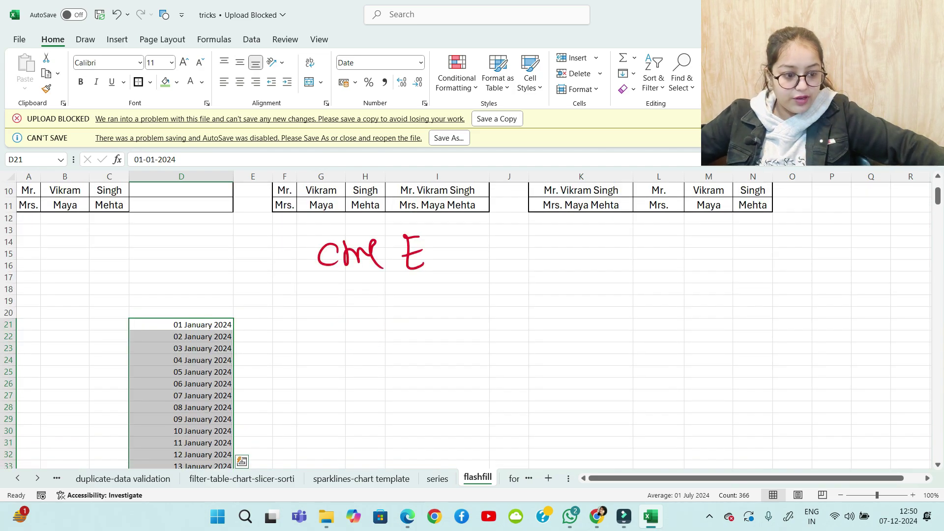
# Type January in E21 and Flash Fill month names for all 365 dates in column E
pyautogui.click(253, 313)
pyautogui.click(253, 325)
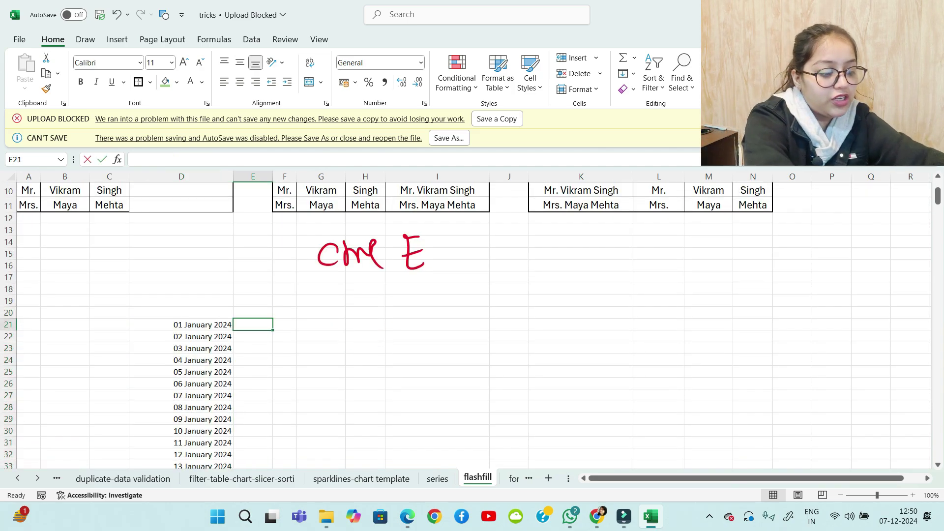
pyautogui.write('January')
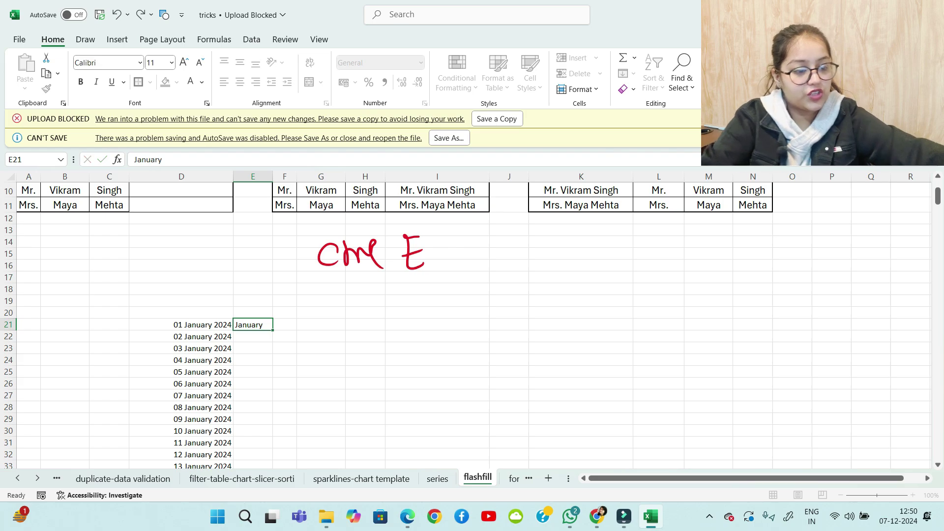
pyautogui.press('Return')
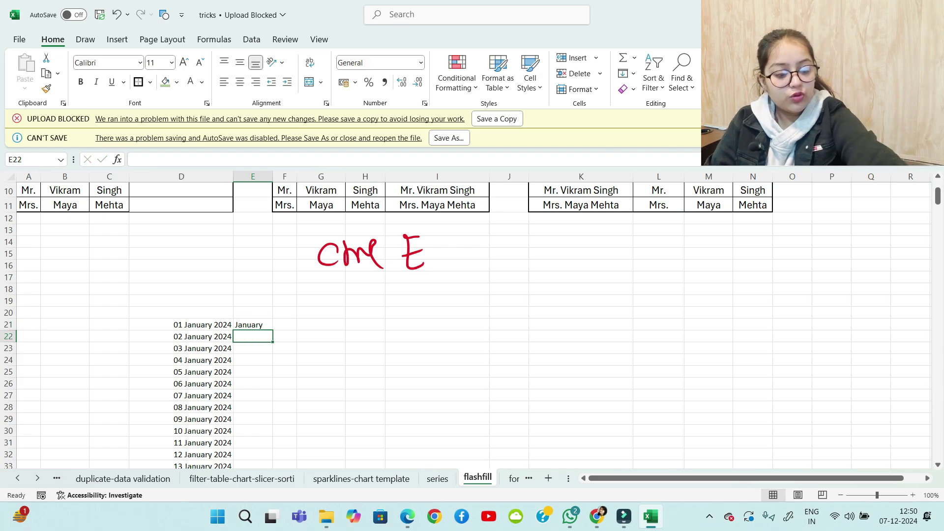
pyautogui.hotkey('ctrl', 'e')
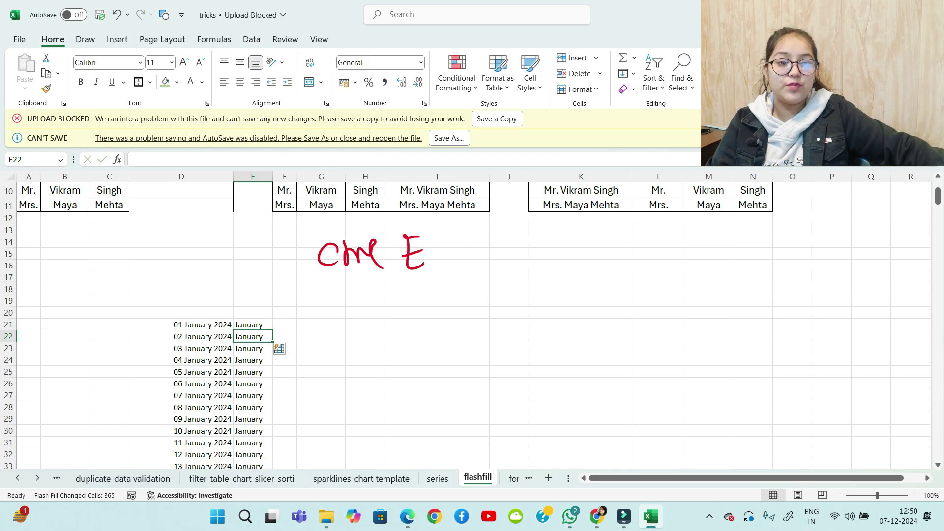
pyautogui.scroll(-20, 472, 319)
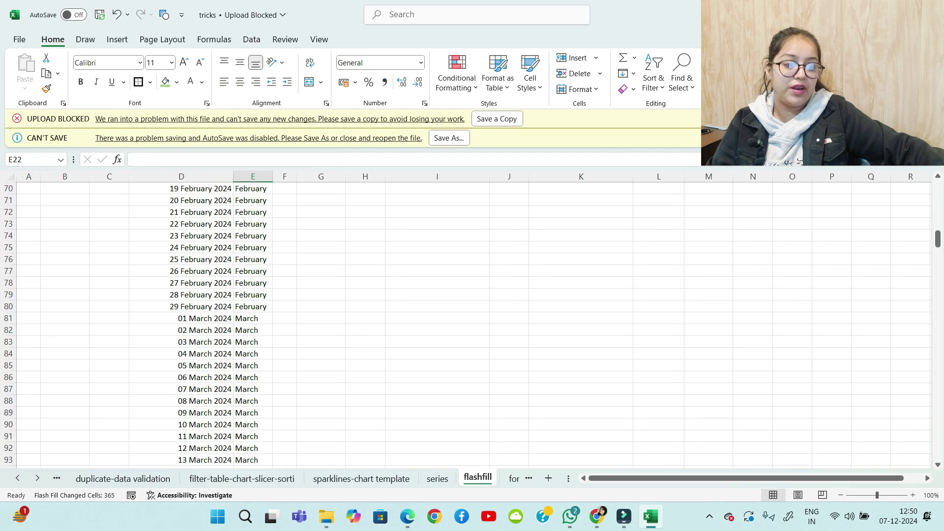
pyautogui.scroll(-12, 473, 320)
pyautogui.scroll(12, 472, 320)
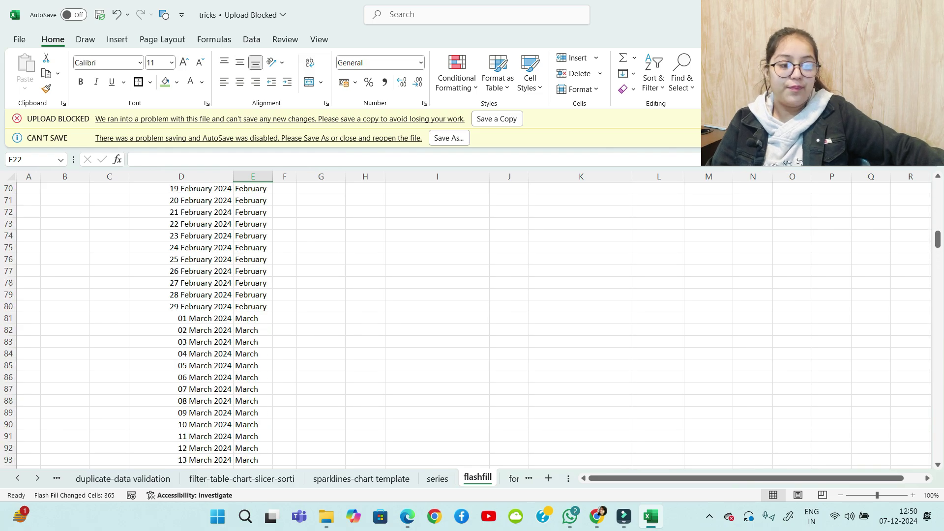
pyautogui.scroll(20, 472, 320)
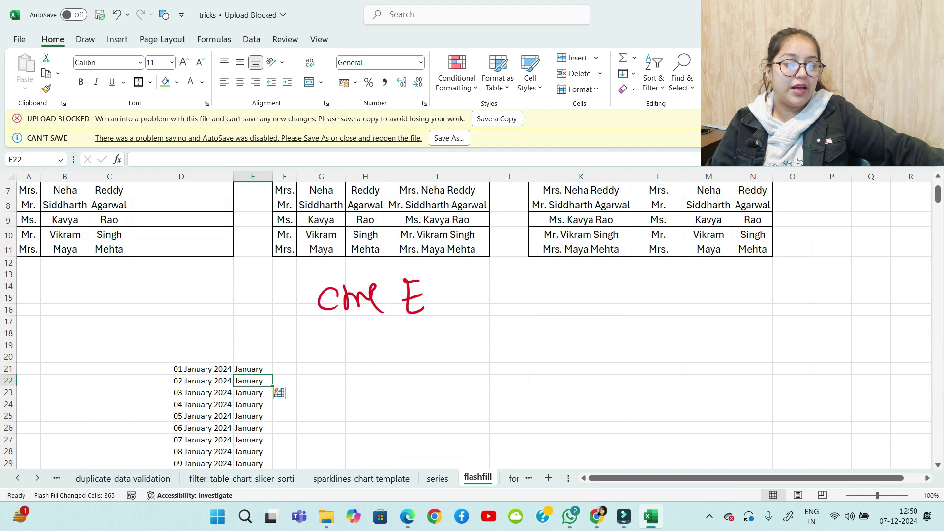
pyautogui.scroll(-3, 472, 320)
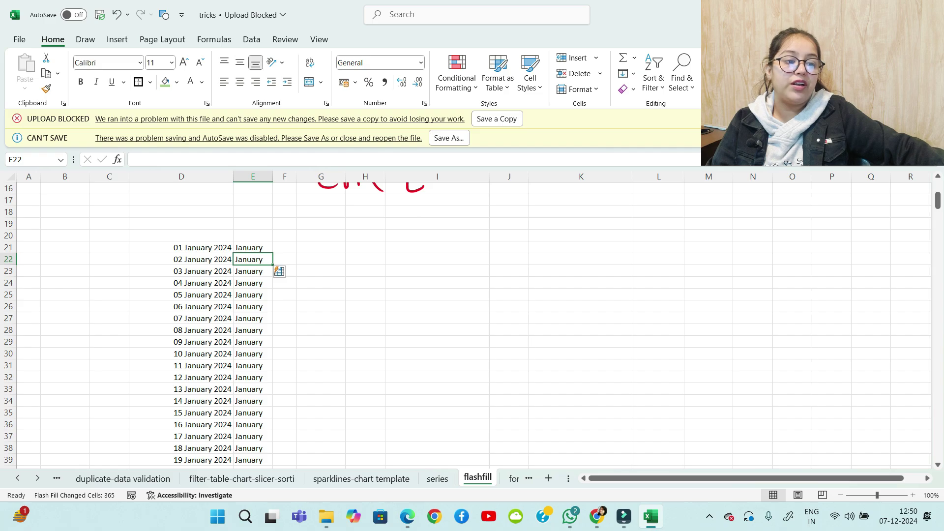
pyautogui.click(253, 236)
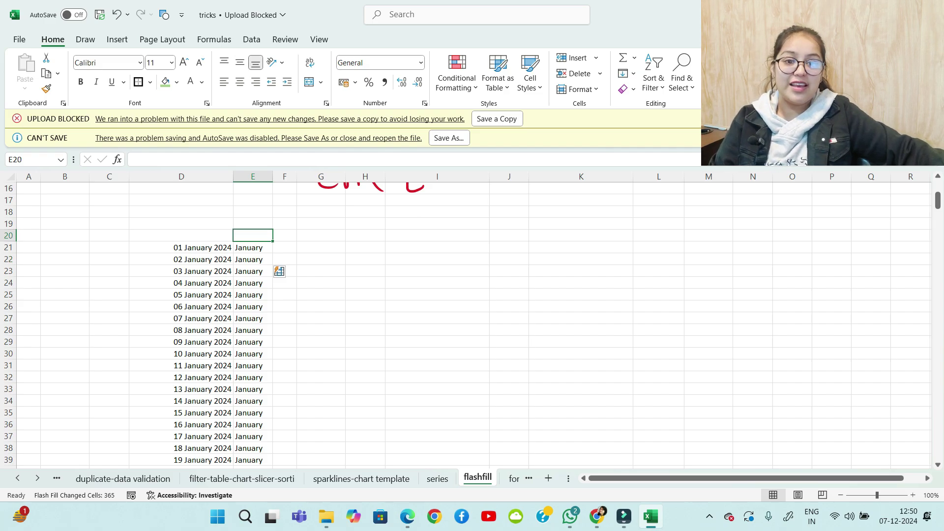
pyautogui.scroll(5, 472, 320)
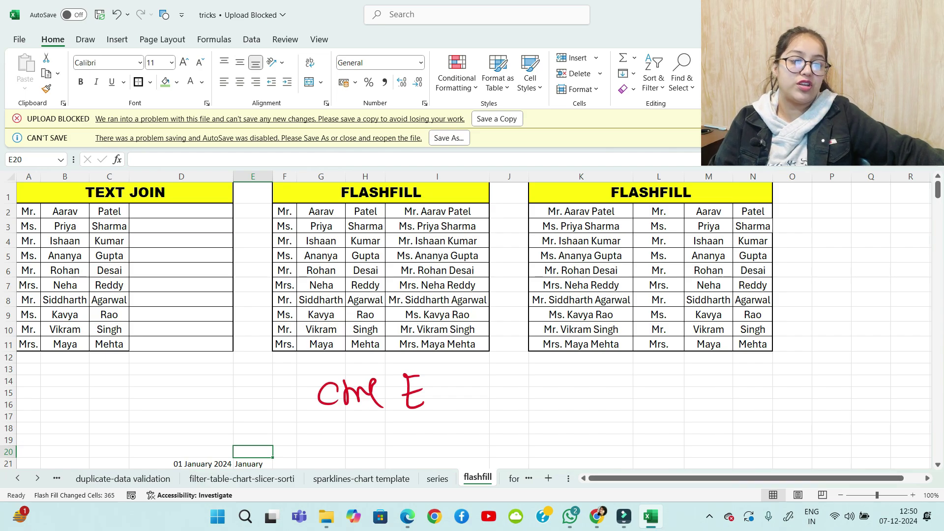
# Enter =TEXTJOIN(" ",TRUE,A2:C2) in D2 to join the title, first and last name
pyautogui.click(181, 211)
pyautogui.moveTo(619, 478); pyautogui.dragTo(619, 478)
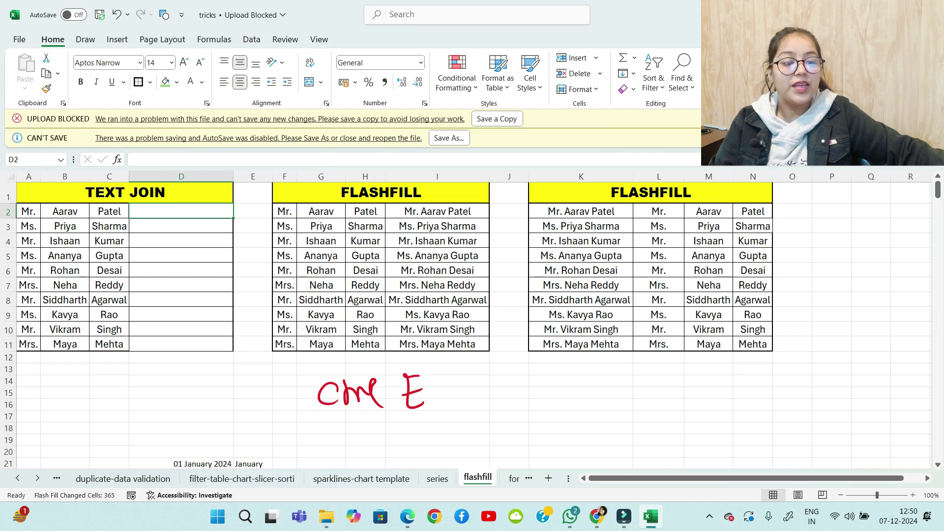
pyautogui.write('=text')
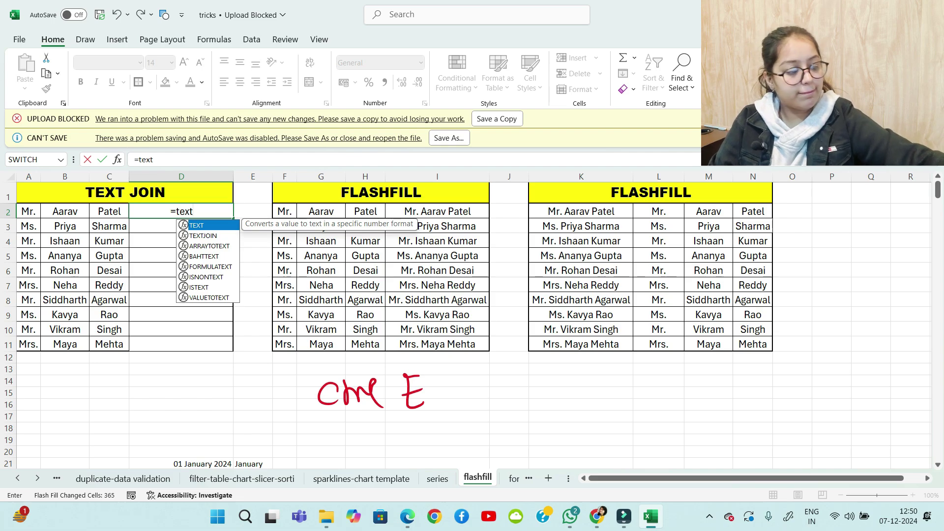
pyautogui.press('Down')
pyautogui.press('Tab')
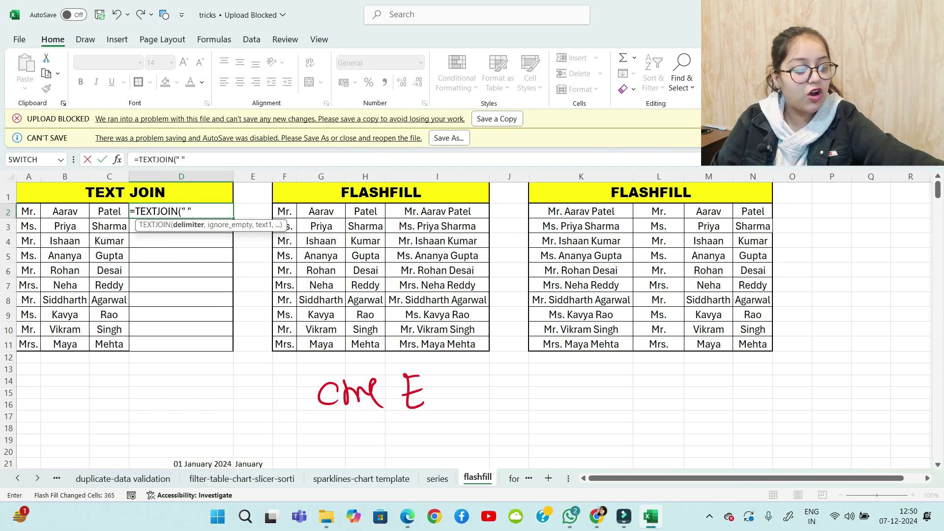
pyautogui.write('" ",')
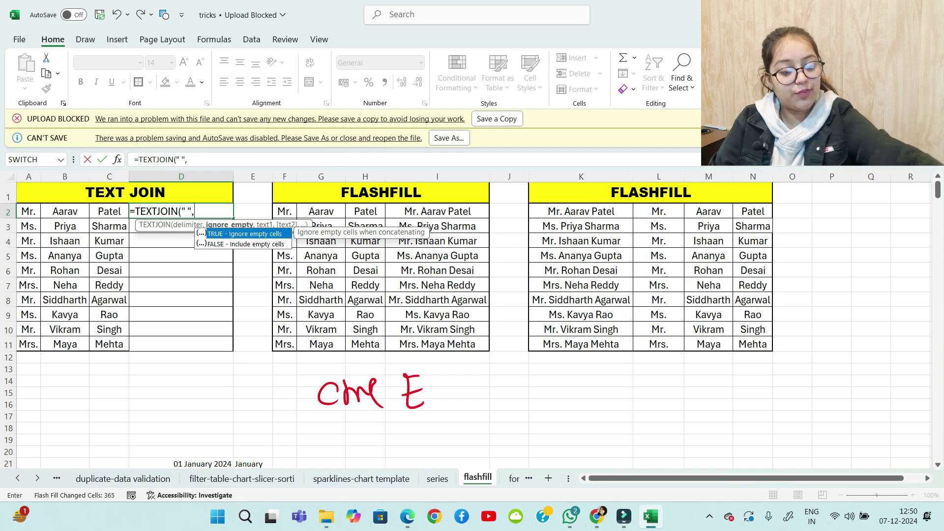
pyautogui.press('Tab')
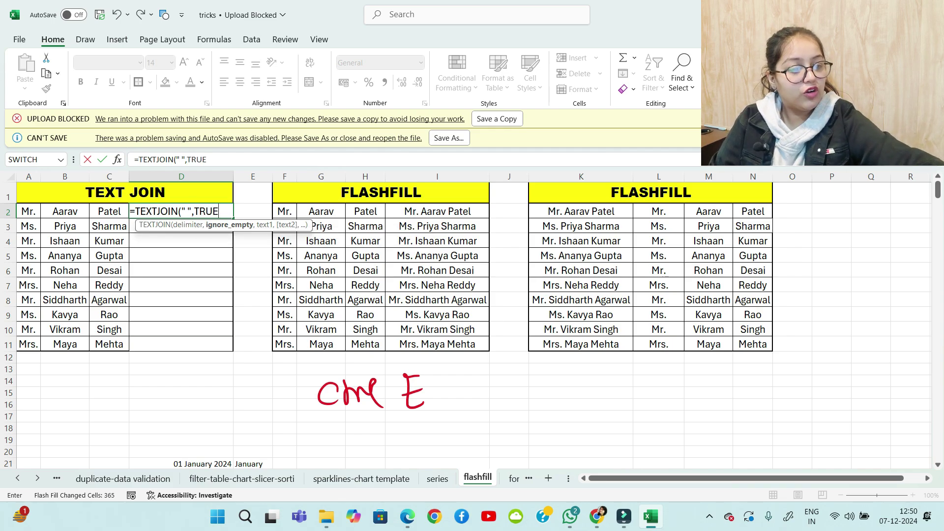
pyautogui.write(',')
pyautogui.moveTo(29, 211); pyautogui.dragTo(109, 212)
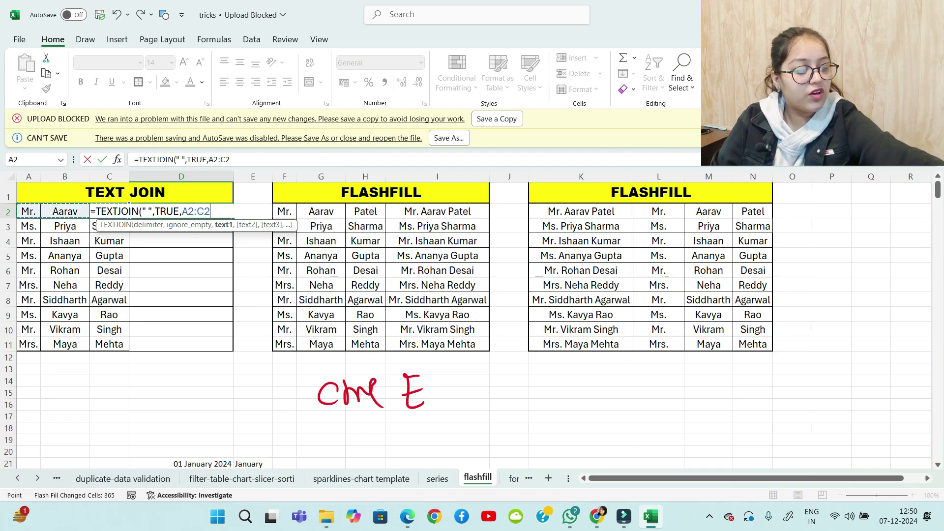
pyautogui.write(')')
pyautogui.press('Return')
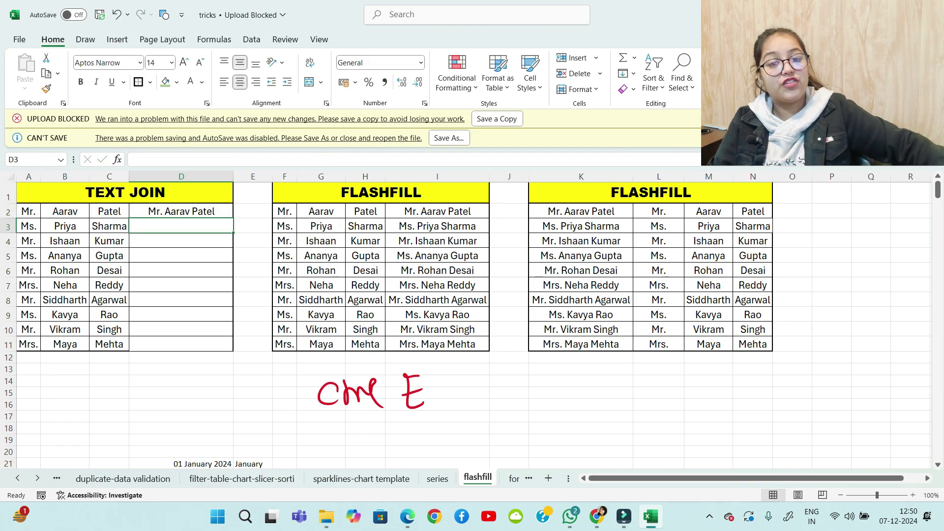
# Copy the TEXTJOIN formula down to D11 and autofit column D
pyautogui.click(181, 212)
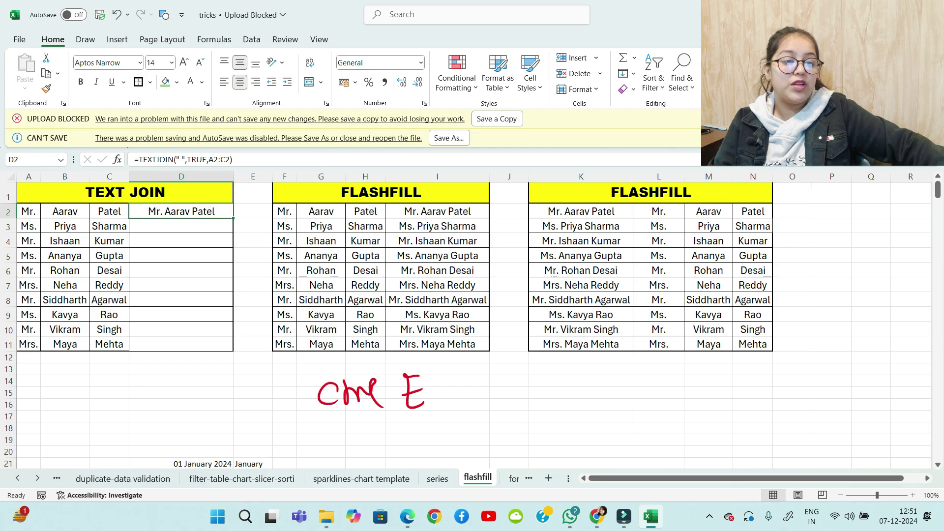
pyautogui.moveTo(234, 204); pyautogui.dragTo(233, 351)
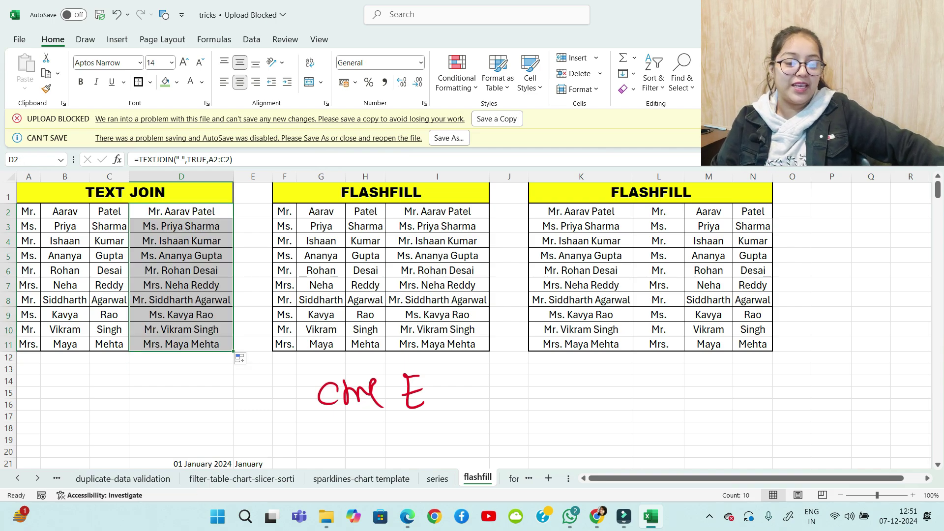
pyautogui.doubleClick(233, 177)
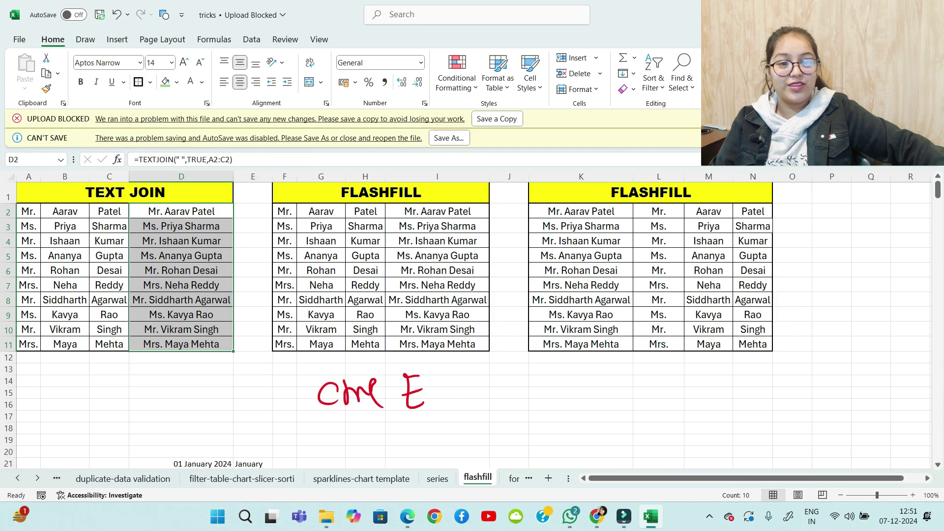
pyautogui.click(181, 369)
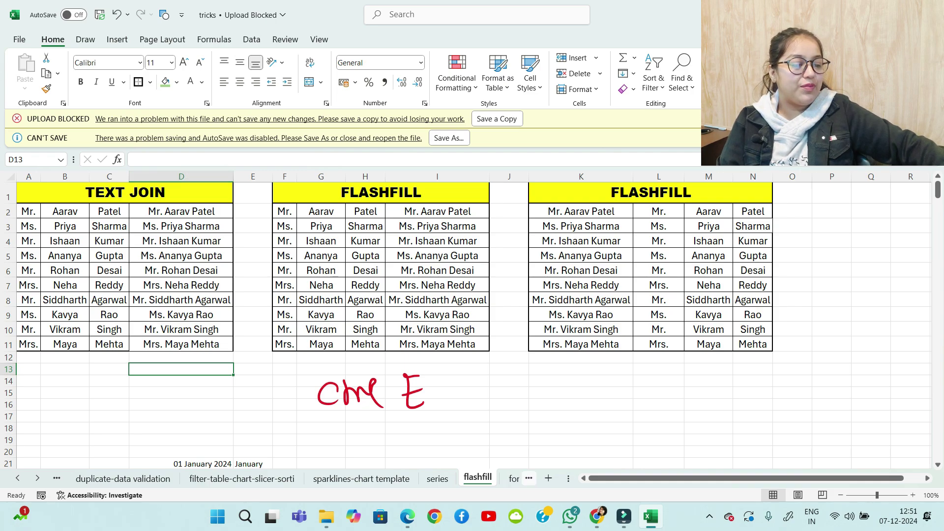
# Delete the empty forecast-hyperlink-hyperlink sheet, then go to the sparklines-chart template sheet
pyautogui.click(528, 478)
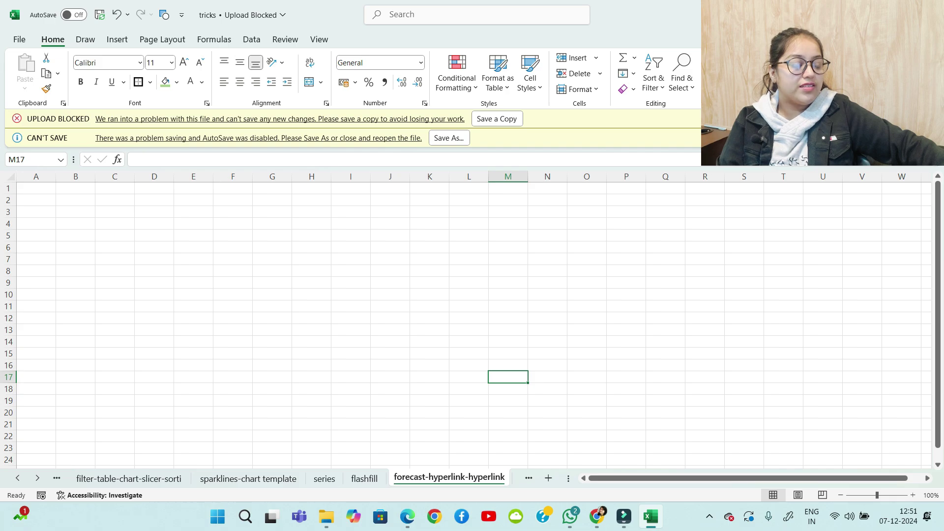
pyautogui.click(529, 479)
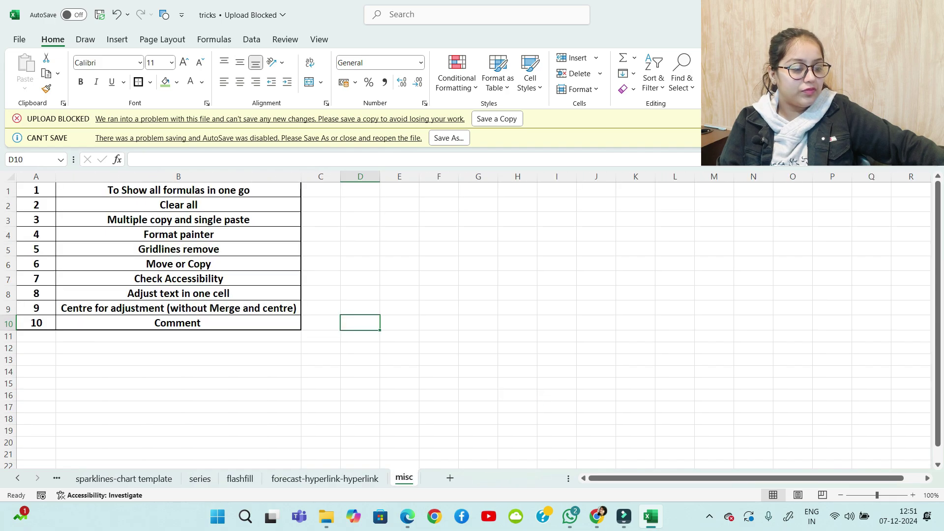
pyautogui.click(324, 478)
pyautogui.rightClick(325, 477)
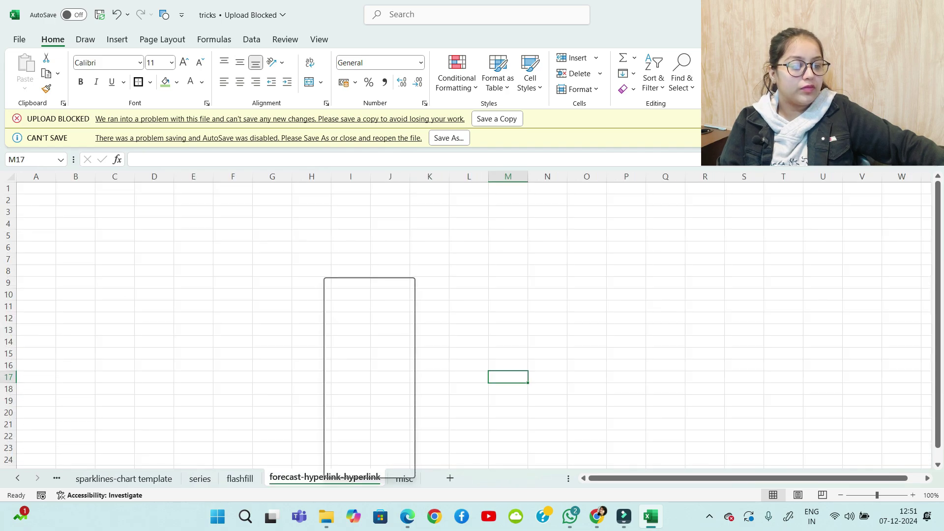
pyautogui.click(357, 304)
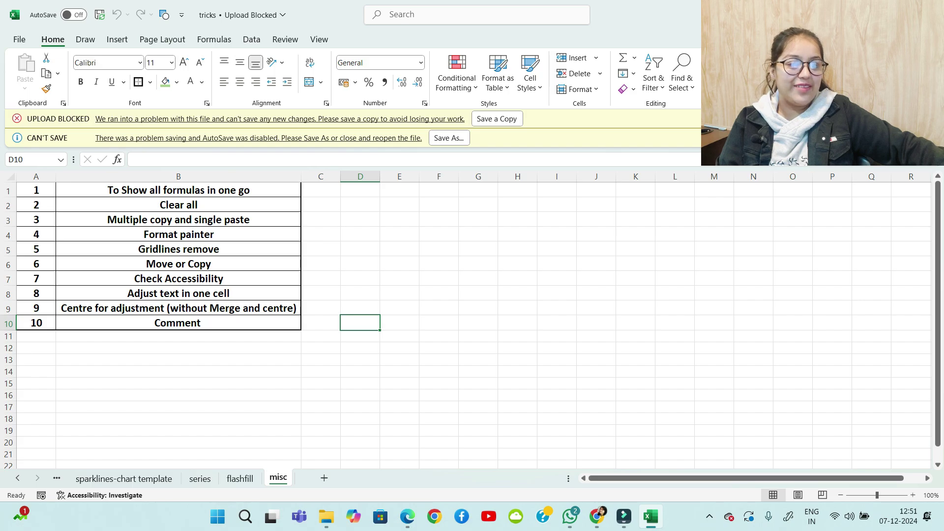
pyautogui.click(178, 190)
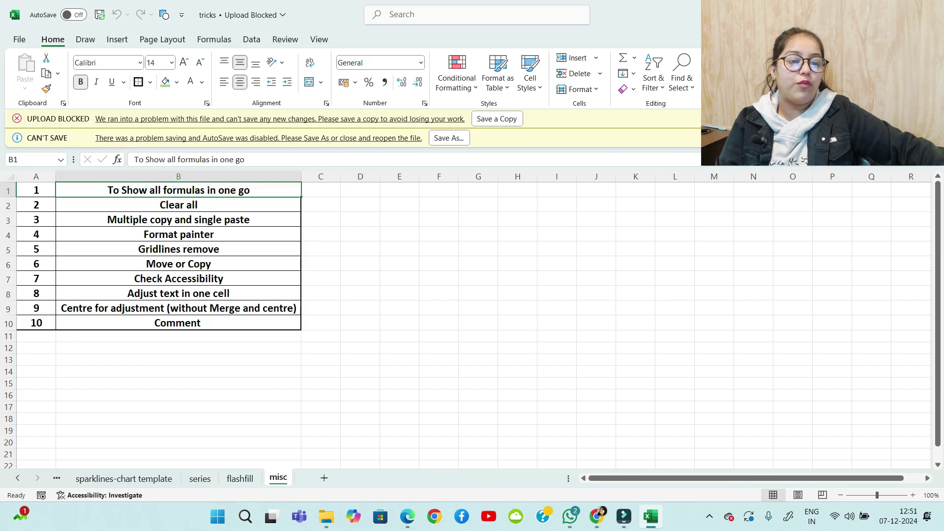
pyautogui.click(124, 479)
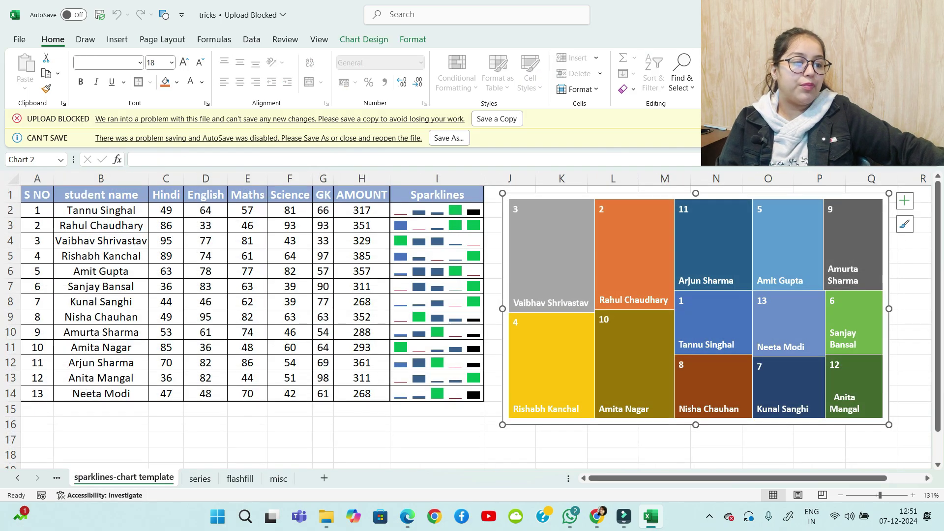
# Select the AMOUNT totals H2:H12, then inspect the J3 and F3 formulas on duplicate-data validation
pyautogui.moveTo(362, 210); pyautogui.dragTo(362, 362)
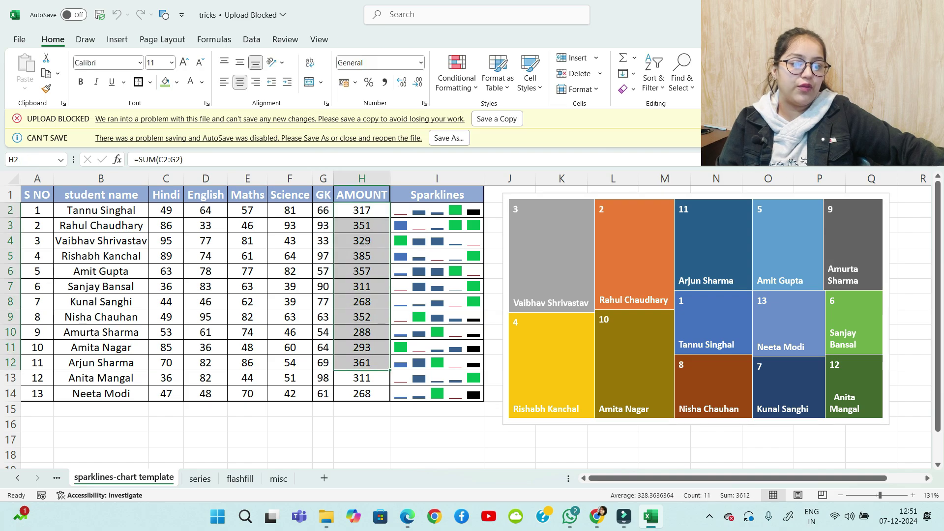
pyautogui.click(289, 424)
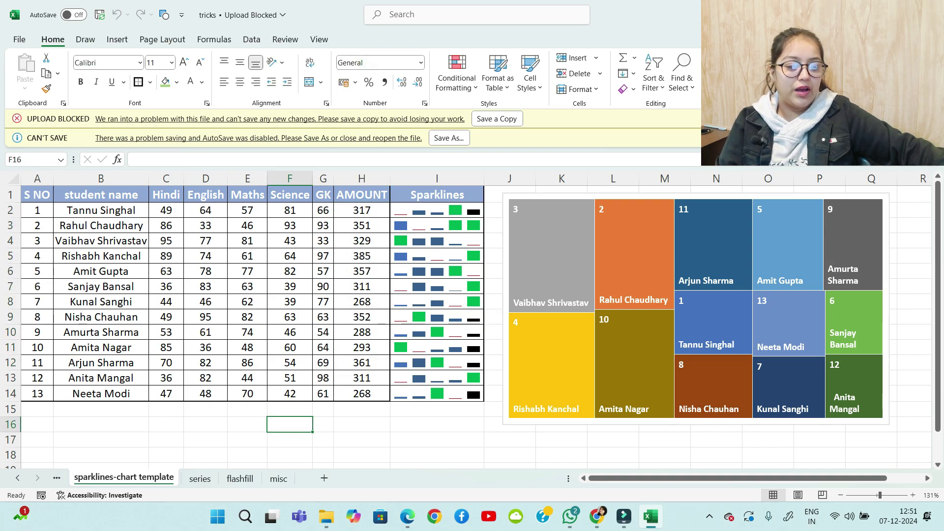
pyautogui.hotkey('ctrl', 'pageup')
pyautogui.hotkey('ctrl', 'pageup')
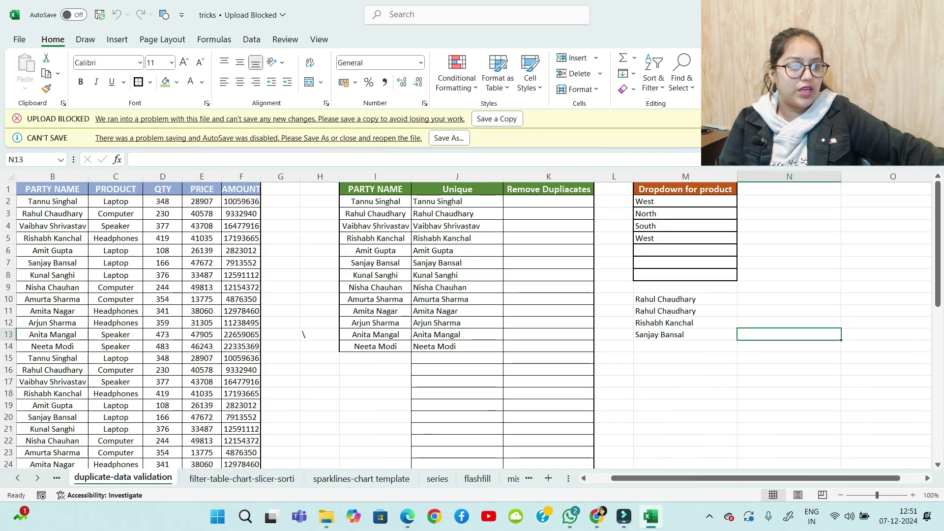
pyautogui.click(457, 214)
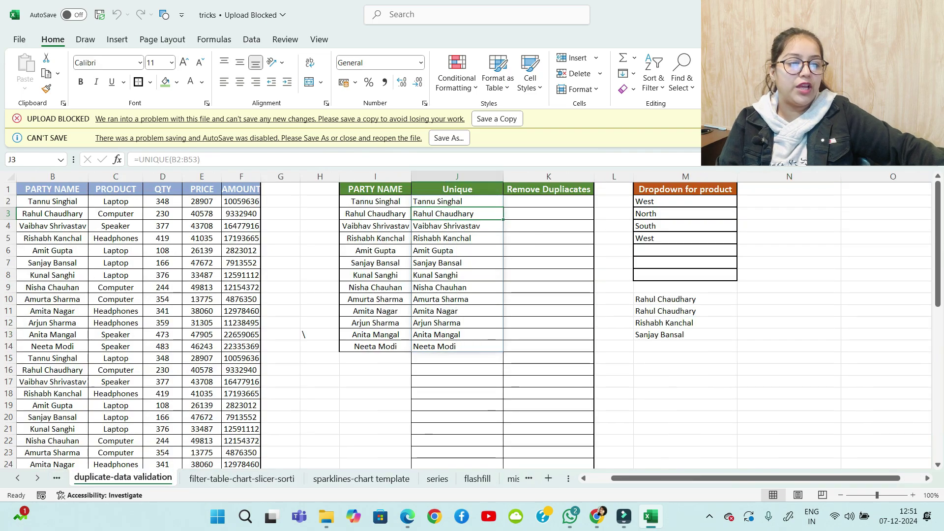
pyautogui.click(241, 214)
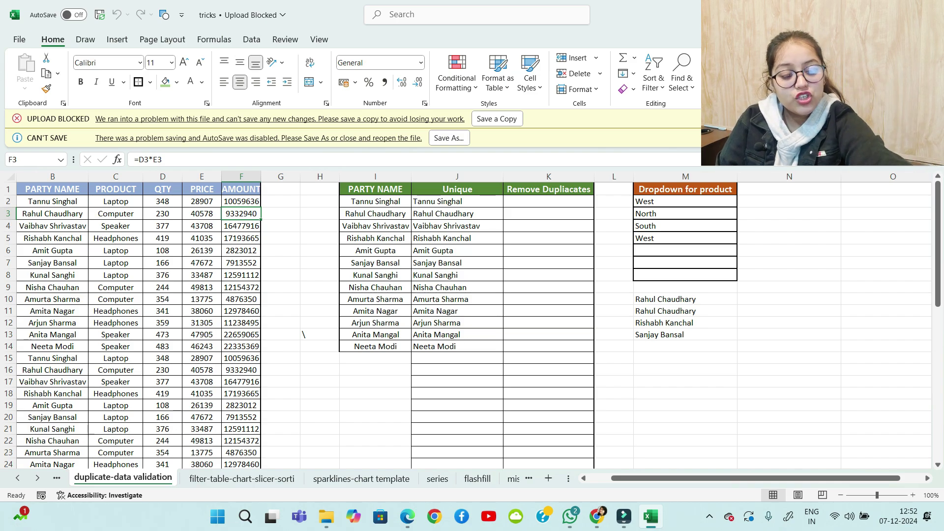
# Toggle formula view on and off with Ctrl+`, then return to the misc sheet
pyautogui.hotkey('ctrl', '`')
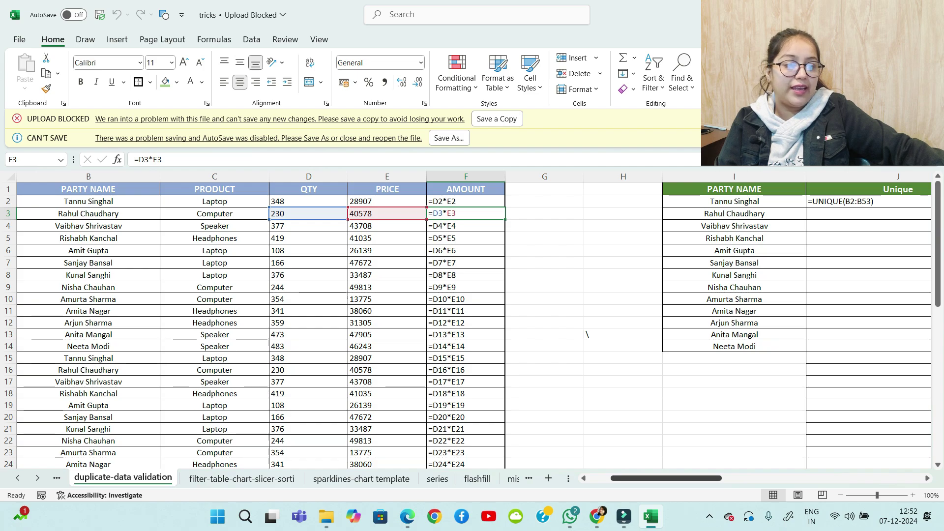
pyautogui.moveTo(664, 478); pyautogui.dragTo(708, 479)
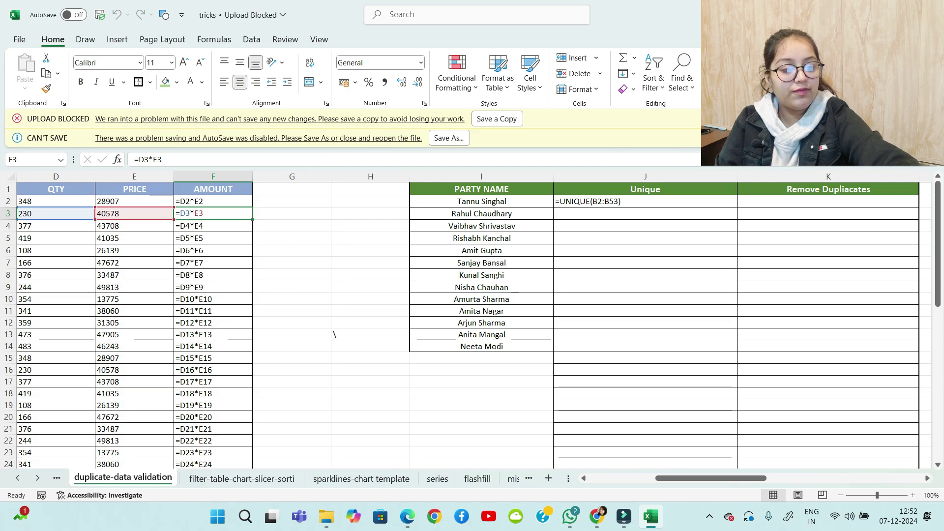
pyautogui.hotkey('ctrl', '`')
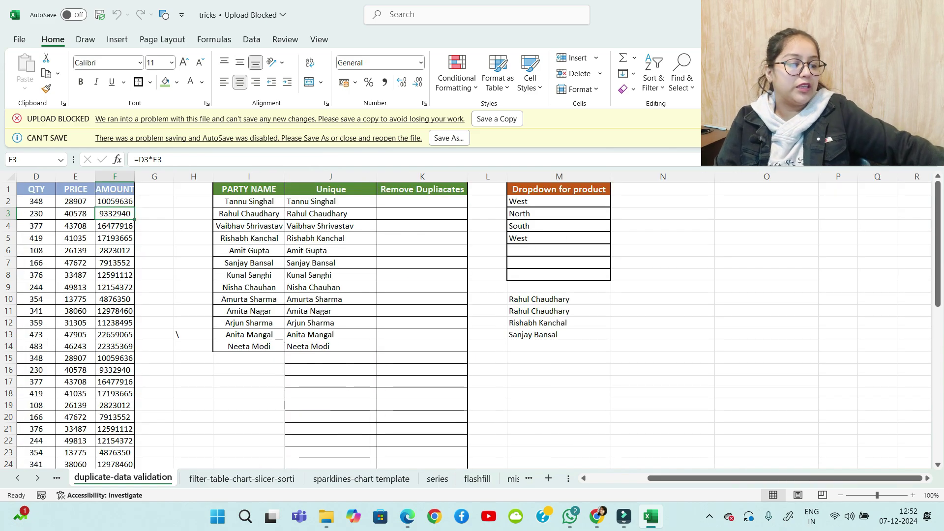
pyautogui.click(513, 479)
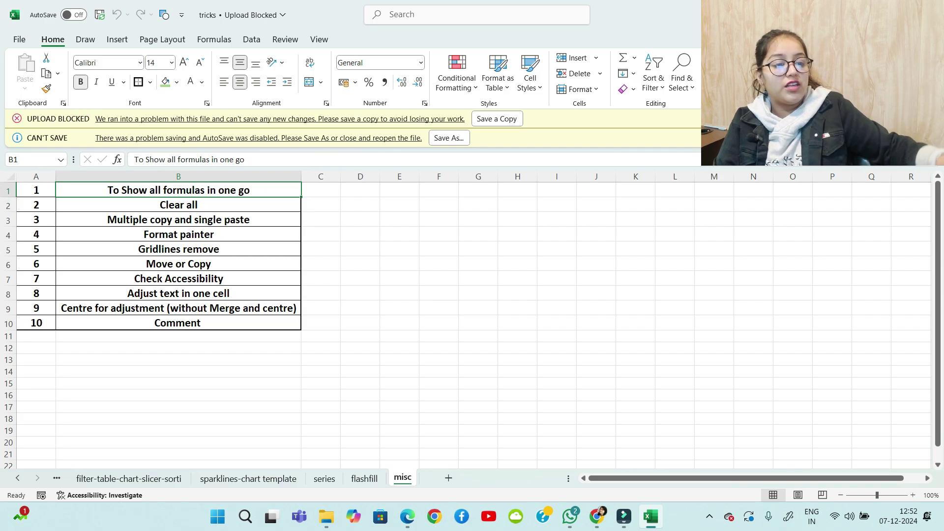
# Ink an arrow at the first tip and write "Everything in one go" with a shortcut reminder below
pyautogui.moveTo(314, 195)
pyautogui.mouseDown()
pyautogui.moveTo(342, 193)
pyautogui.moveTo(343, 206)
pyautogui.mouseUp()
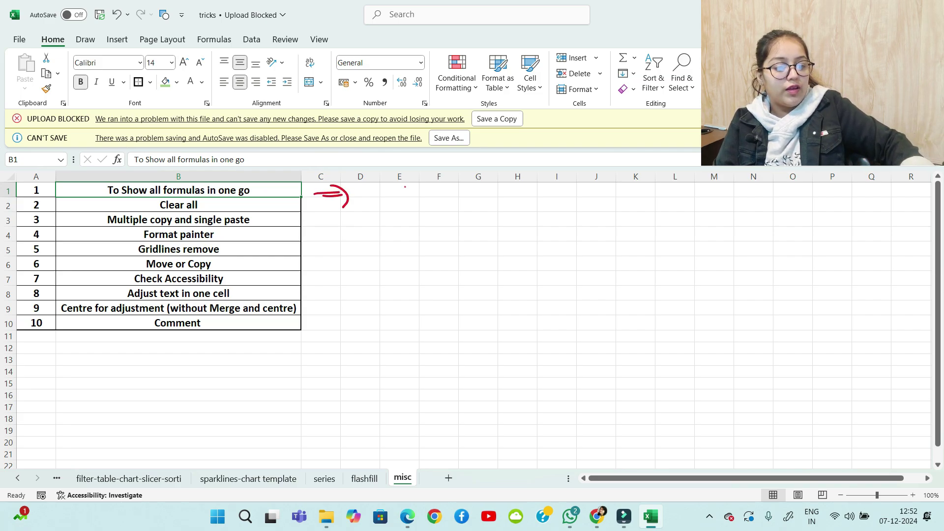
pyautogui.moveTo(102, 364)
pyautogui.mouseDown()
pyautogui.moveTo(120, 376)
pyautogui.moveTo(140, 370)
pyautogui.moveTo(157, 396)
pyautogui.mouseUp()
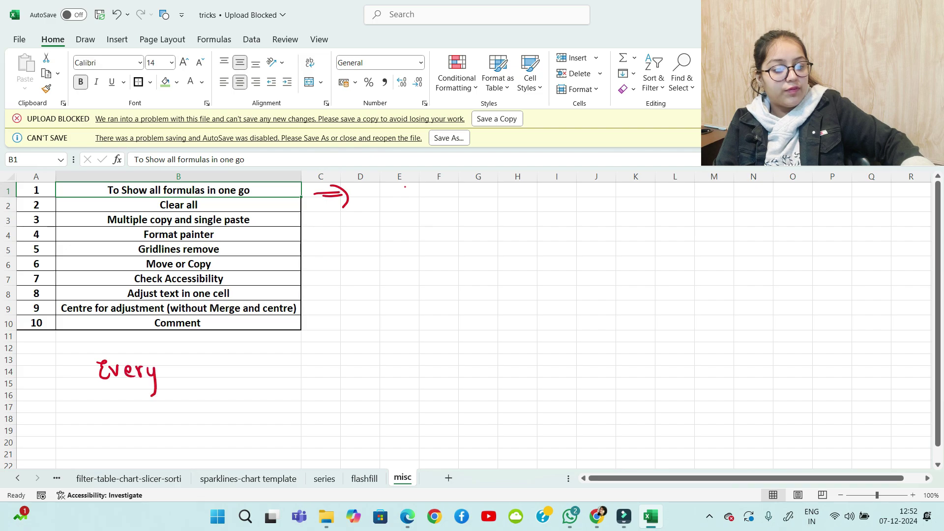
pyautogui.moveTo(165, 358); pyautogui.dragTo(166, 380)
pyautogui.moveTo(161, 366)
pyautogui.mouseDown()
pyautogui.moveTo(179, 364)
pyautogui.moveTo(194, 380)
pyautogui.moveTo(195, 363)
pyautogui.mouseUp()
pyautogui.moveTo(201, 380)
pyautogui.mouseDown()
pyautogui.moveTo(213, 381)
pyautogui.moveTo(214, 393)
pyautogui.mouseUp()
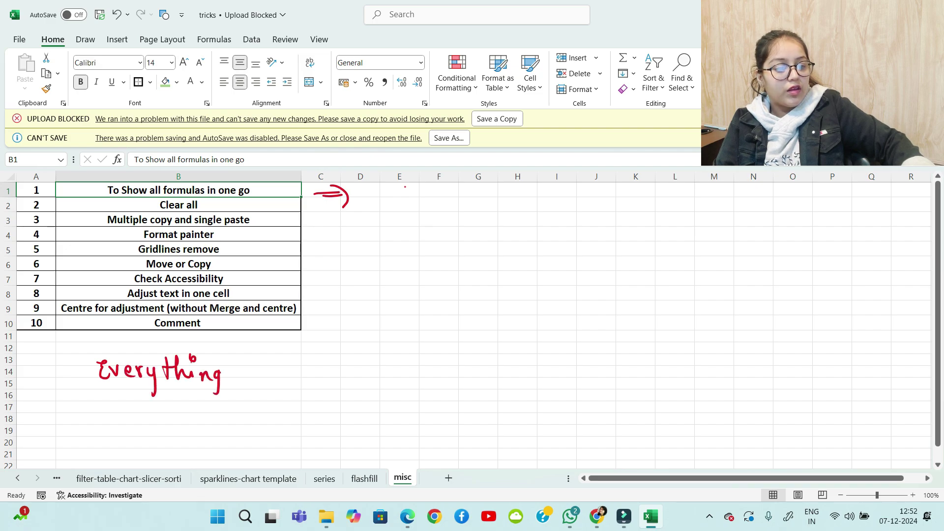
pyautogui.moveTo(246, 365); pyautogui.dragTo(248, 374)
pyautogui.moveTo(250, 355); pyautogui.dragTo(250, 361)
pyautogui.moveTo(316, 366)
pyautogui.mouseDown()
pyautogui.moveTo(317, 377)
pyautogui.moveTo(338, 375)
pyautogui.moveTo(359, 393)
pyautogui.moveTo(374, 367)
pyautogui.mouseUp()
pyautogui.moveTo(395, 372); pyautogui.dragTo(402, 376)
pyautogui.moveTo(404, 364); pyautogui.dragTo(405, 383)
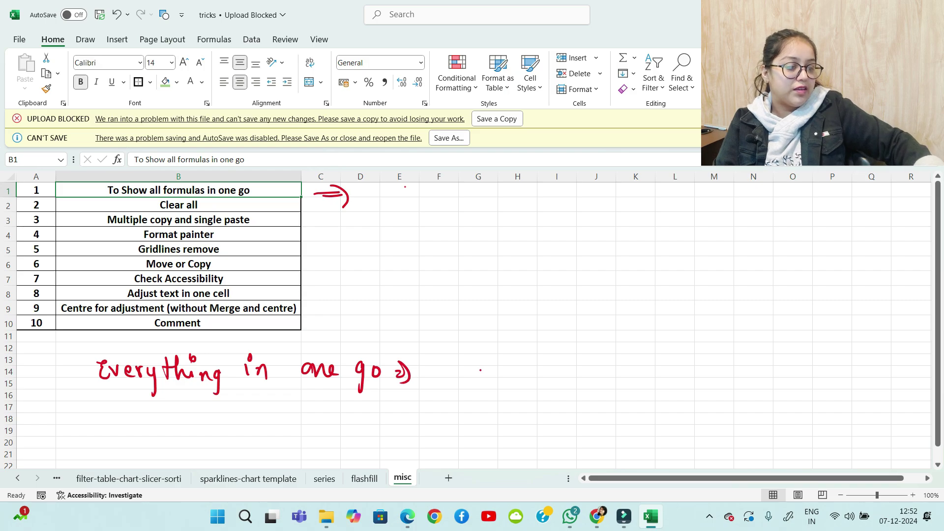
pyautogui.moveTo(485, 368); pyautogui.dragTo(484, 384)
pyautogui.moveTo(490, 364)
pyautogui.mouseDown()
pyautogui.moveTo(492, 386)
pyautogui.moveTo(509, 373)
pyautogui.mouseUp()
pyautogui.moveTo(508, 364); pyautogui.dragTo(505, 386)
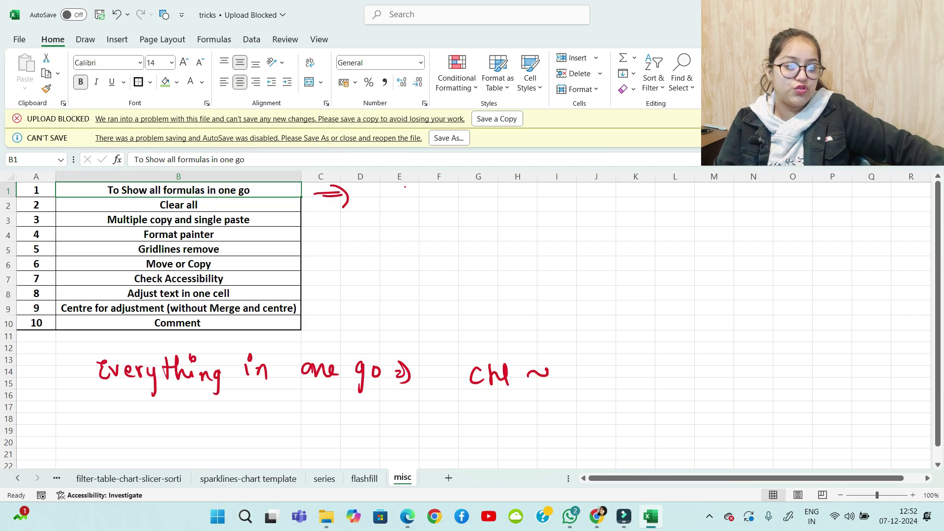
# Select the Clear all tip in B2 and mark its number 2 in ink, circled and underlined
pyautogui.press('Down')
pyautogui.scroll(-5, 406, 186)
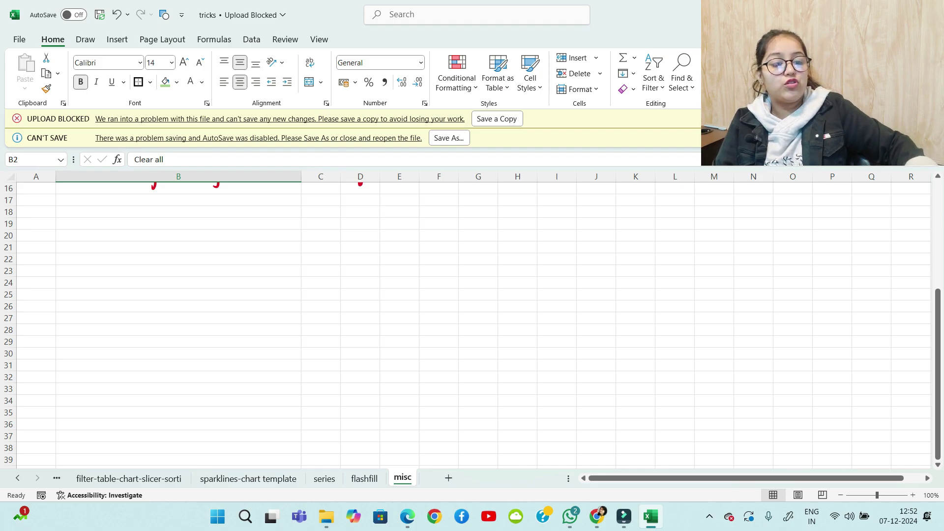
pyautogui.moveTo(48, 231); pyautogui.dragTo(49, 246)
pyautogui.moveTo(48, 221); pyautogui.dragTo(36, 237)
pyautogui.moveTo(36, 270); pyautogui.dragTo(62, 260)
pyautogui.moveTo(38, 274); pyautogui.dragTo(69, 260)
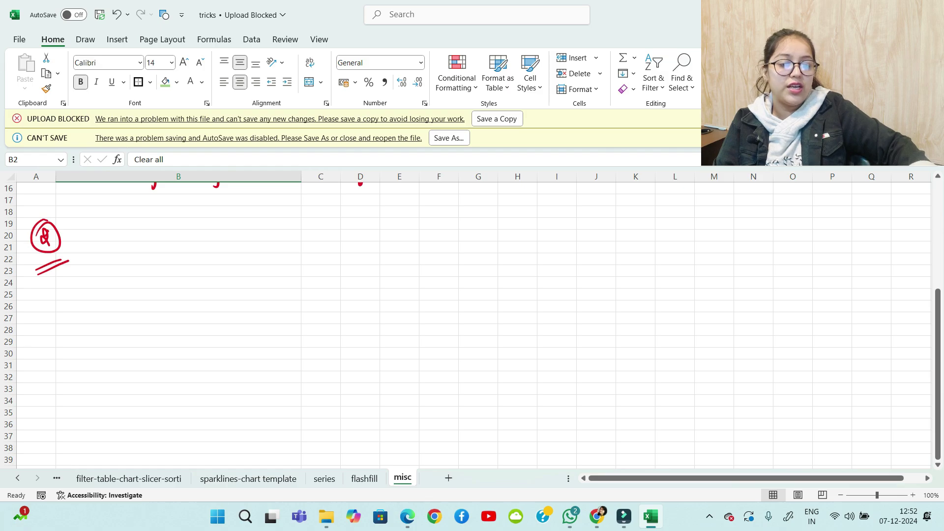
# Handwrite "Data" and "Formatting" beside the Clear all tip, with a wavy underline under Data
pyautogui.moveTo(105, 233); pyautogui.dragTo(102, 247)
pyautogui.moveTo(102, 233)
pyautogui.mouseDown()
pyautogui.moveTo(100, 247)
pyautogui.moveTo(133, 245)
pyautogui.mouseUp()
pyautogui.moveTo(129, 239); pyautogui.dragTo(139, 237)
pyautogui.moveTo(147, 240)
pyautogui.mouseDown()
pyautogui.moveTo(100, 285)
pyautogui.moveTo(109, 260)
pyautogui.mouseUp()
pyautogui.moveTo(98, 272); pyautogui.dragTo(109, 271)
pyautogui.moveTo(118, 271); pyautogui.dragTo(161, 285)
pyautogui.moveTo(169, 264); pyautogui.dragTo(173, 287)
pyautogui.moveTo(174, 279); pyautogui.dragTo(187, 285)
pyautogui.moveTo(189, 278)
pyautogui.mouseDown()
pyautogui.moveTo(203, 271)
pyautogui.moveTo(199, 304)
pyautogui.mouseUp()
pyautogui.click(230, 278)
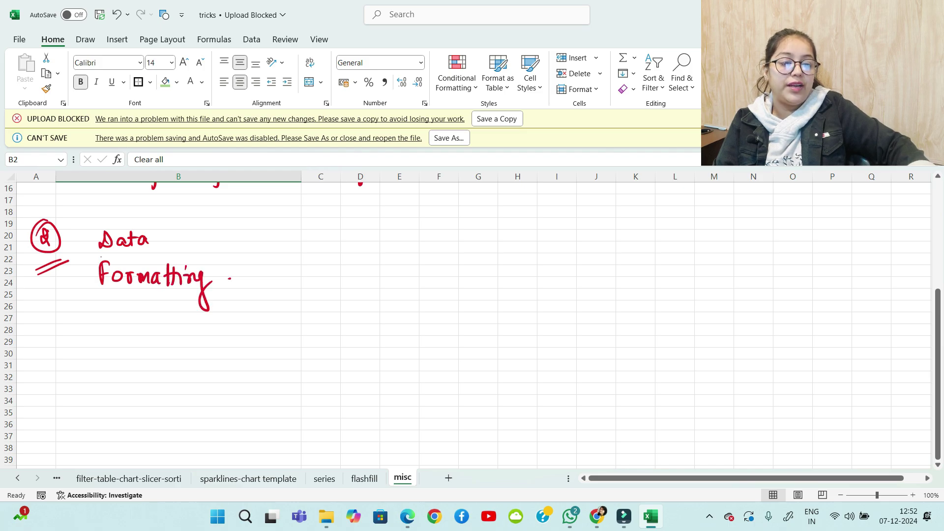
pyautogui.moveTo(100, 257)
pyautogui.mouseDown()
pyautogui.moveTo(146, 254)
pyautogui.moveTo(183, 225)
pyautogui.mouseUp()
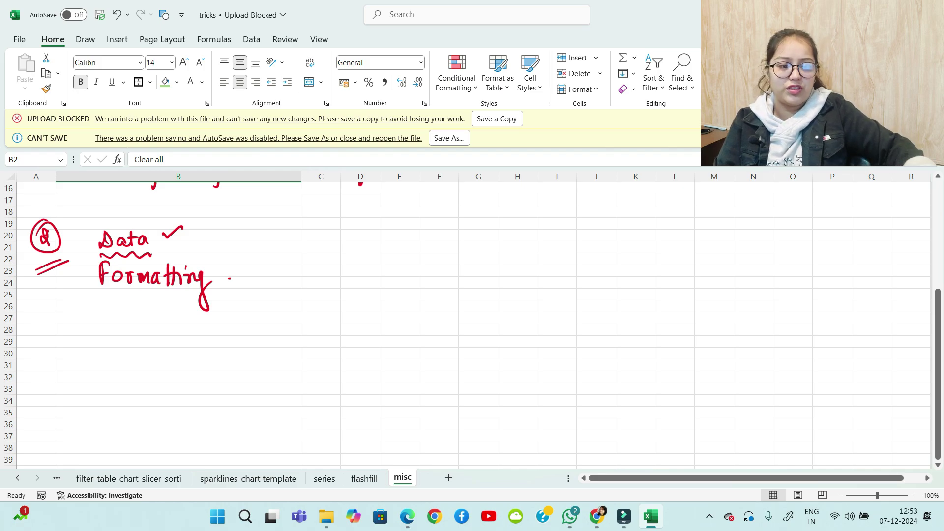
# Write "⇒ Delete" beside Data and double-underline Formatting
pyautogui.moveTo(231, 252); pyautogui.dragTo(244, 251)
pyautogui.moveTo(236, 239)
pyautogui.mouseDown()
pyautogui.moveTo(238, 252)
pyautogui.moveTo(263, 259)
pyautogui.mouseUp()
pyautogui.moveTo(259, 246); pyautogui.dragTo(315, 259)
pyautogui.moveTo(317, 254)
pyautogui.mouseDown()
pyautogui.moveTo(326, 257)
pyautogui.moveTo(320, 243)
pyautogui.mouseUp()
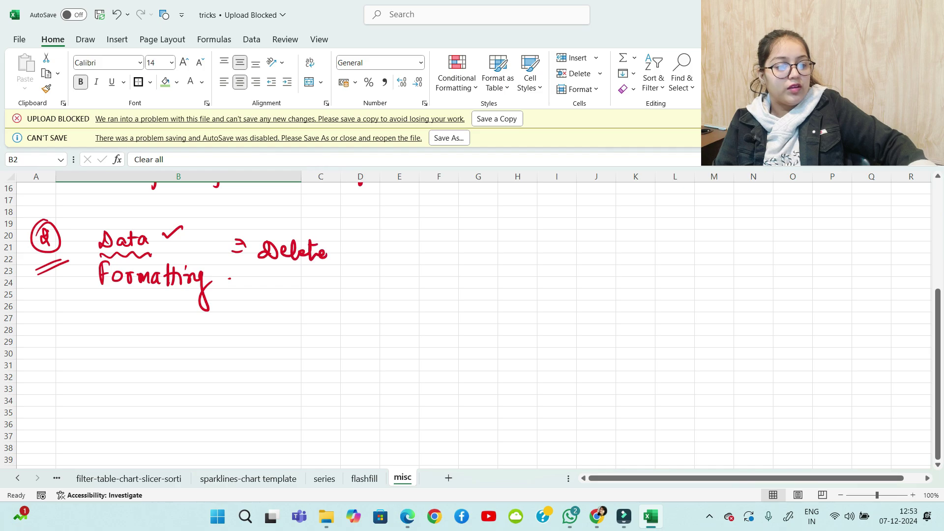
pyautogui.moveTo(234, 257); pyautogui.dragTo(249, 255)
pyautogui.moveTo(113, 294); pyautogui.dragTo(186, 298)
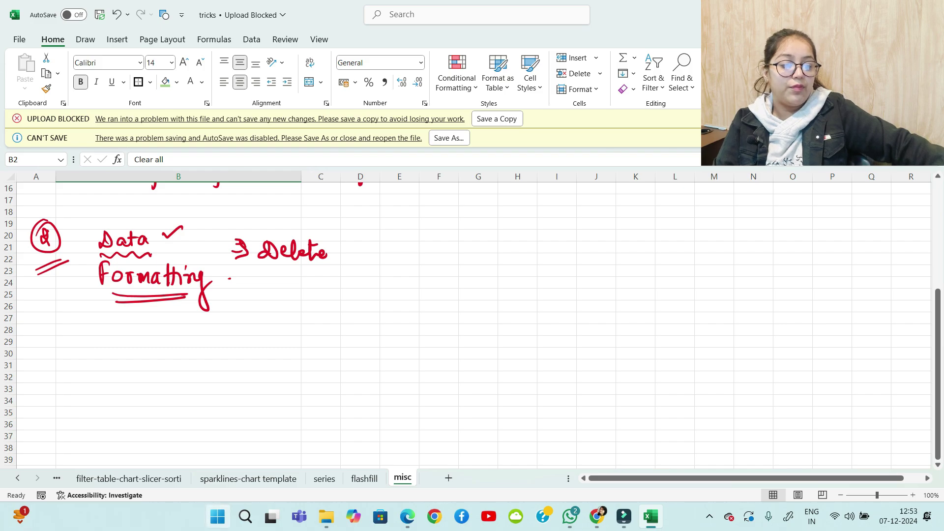
pyautogui.click(249, 478)
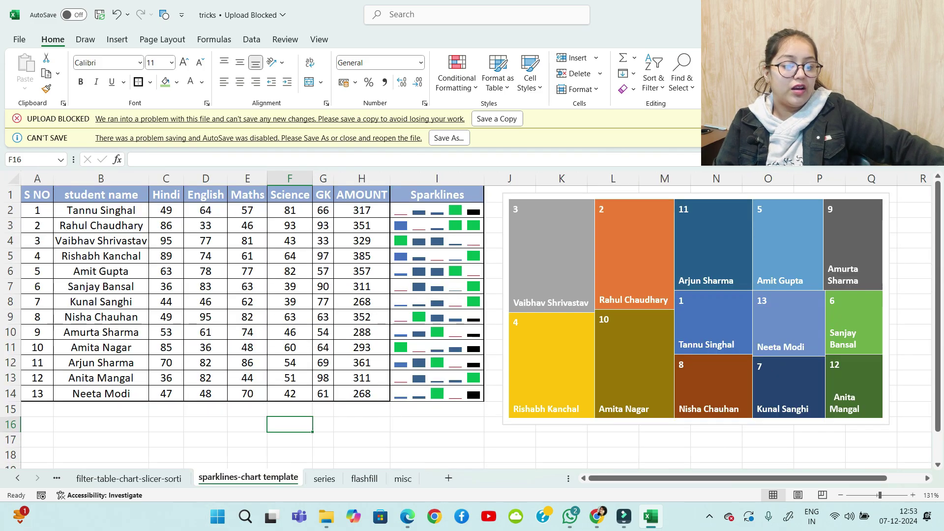
pyautogui.click(129, 478)
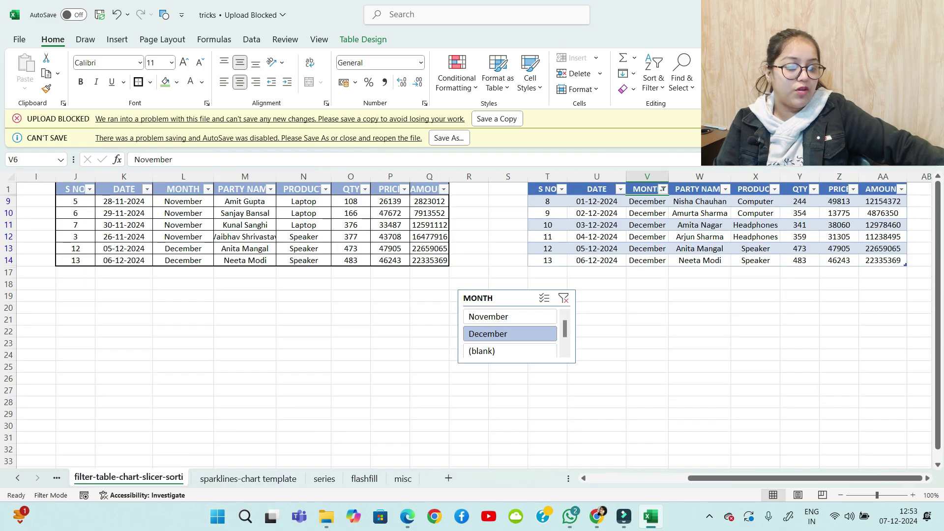
pyautogui.click(57, 479)
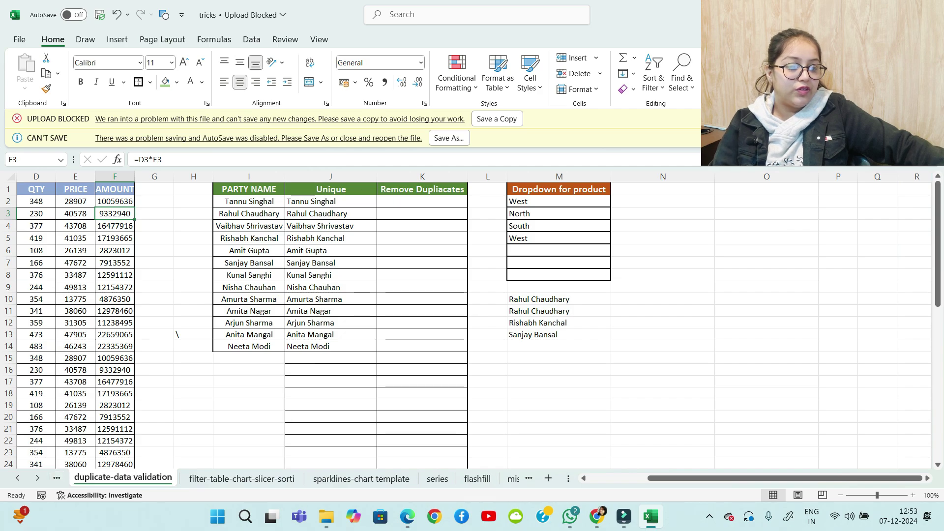
pyautogui.moveTo(559, 189); pyautogui.dragTo(559, 275)
pyautogui.hotkey('ctrl', 'c')
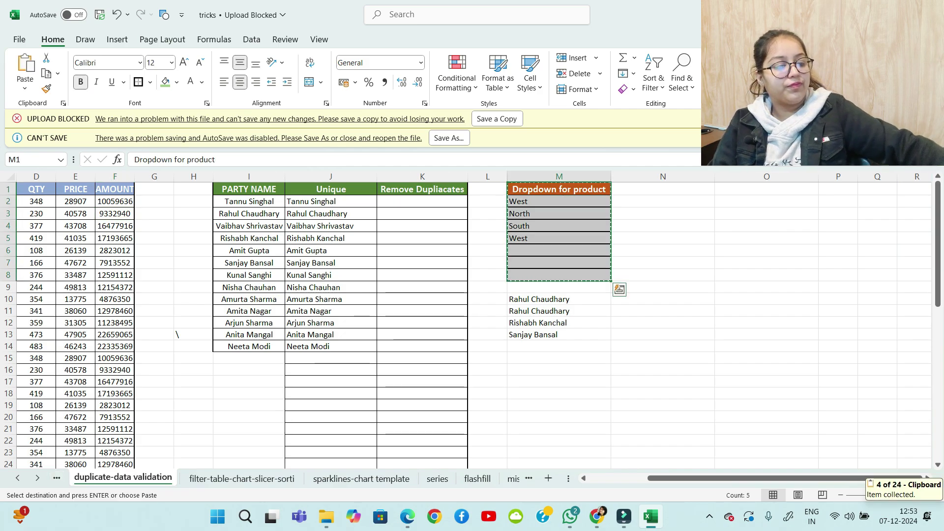
pyautogui.click(513, 478)
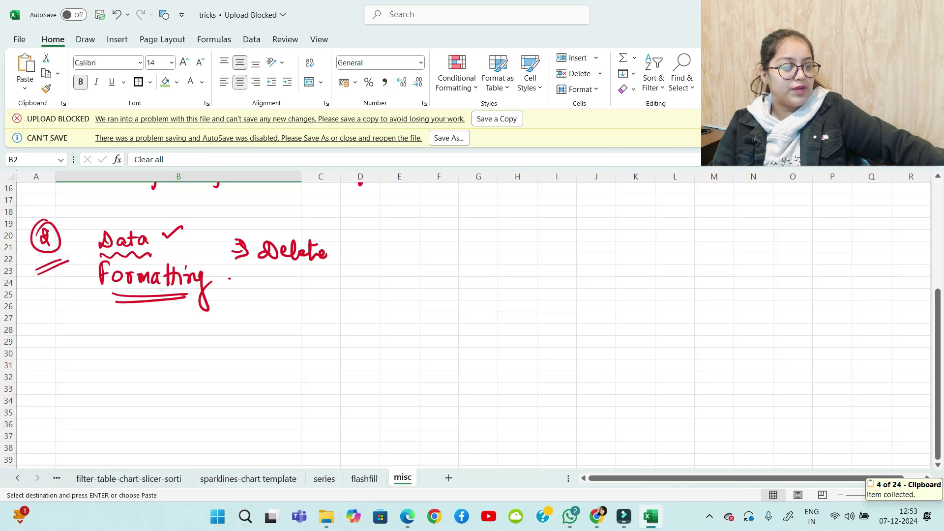
pyautogui.click(438, 247)
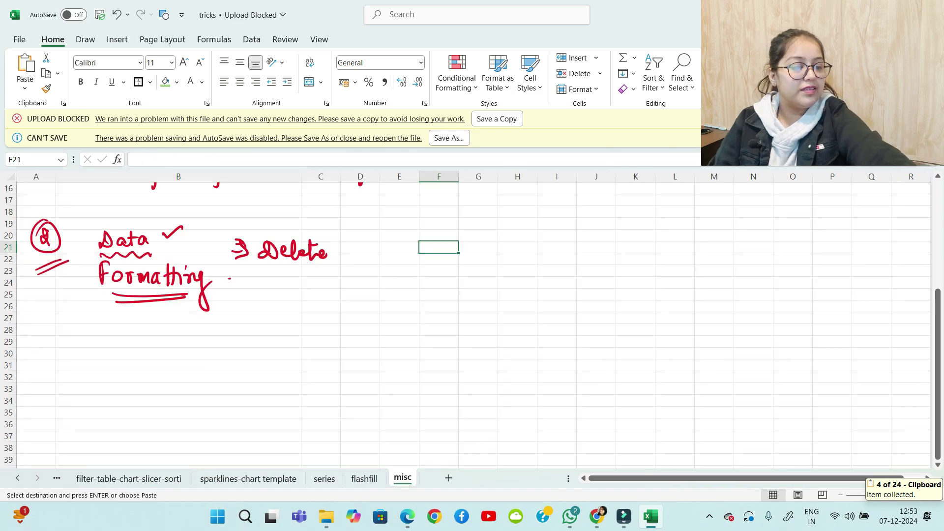
pyautogui.hotkey('ctrl', 'v')
pyautogui.doubleClick(458, 177)
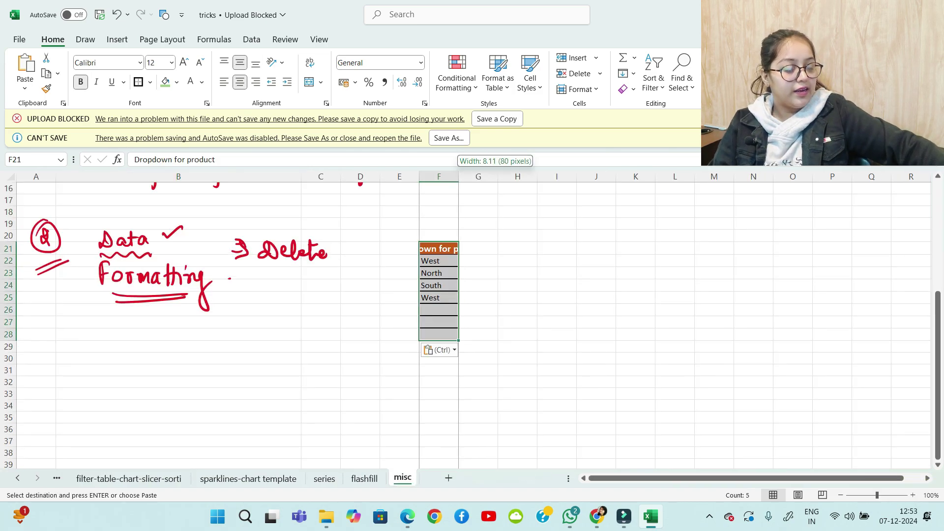
pyautogui.moveTo(472, 242); pyautogui.dragTo(538, 243)
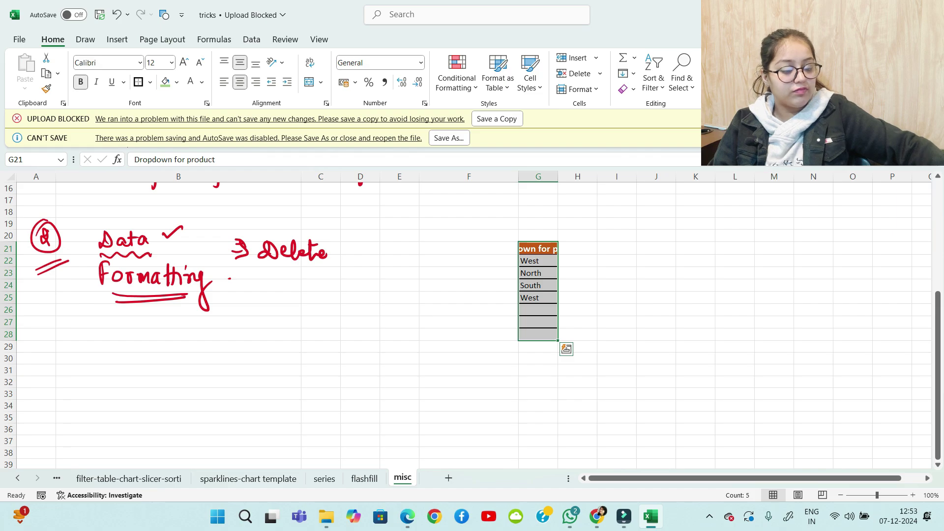
pyautogui.hotkey('ctrl', 'z')
pyautogui.click(577, 261)
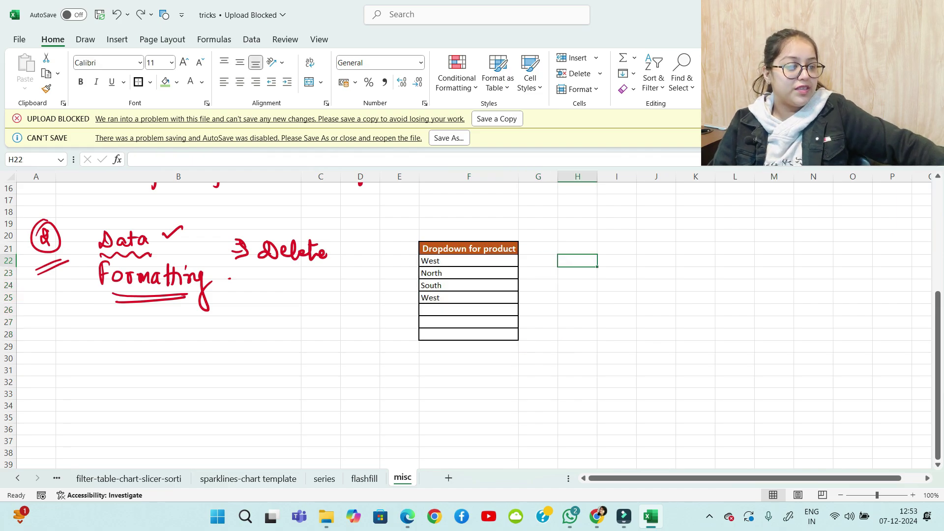
pyautogui.moveTo(469, 249); pyautogui.dragTo(469, 334)
pyautogui.press('Delete')
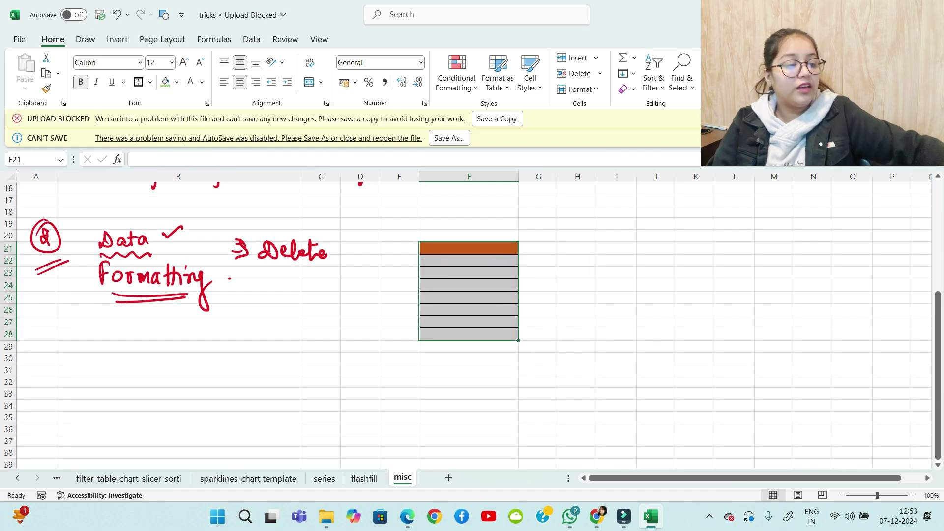
pyautogui.click(577, 286)
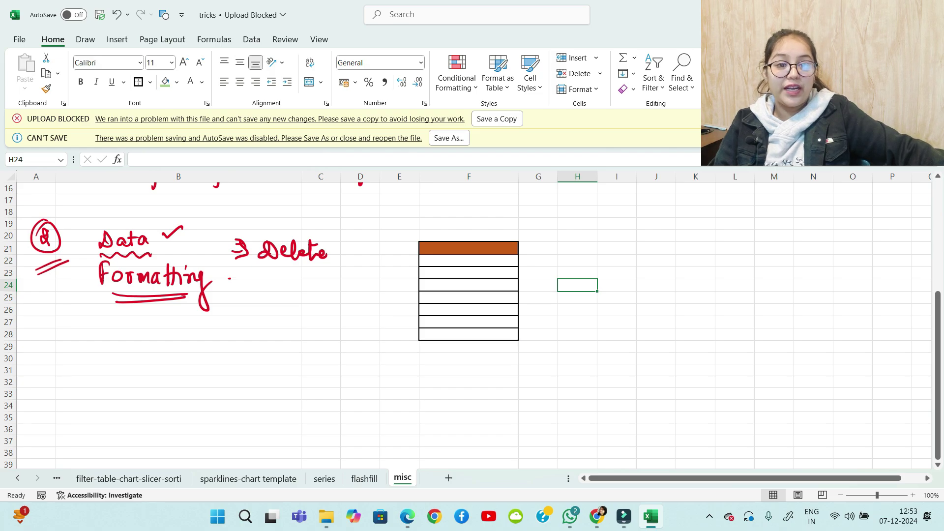
pyautogui.hotkey('ctrl', 'z')
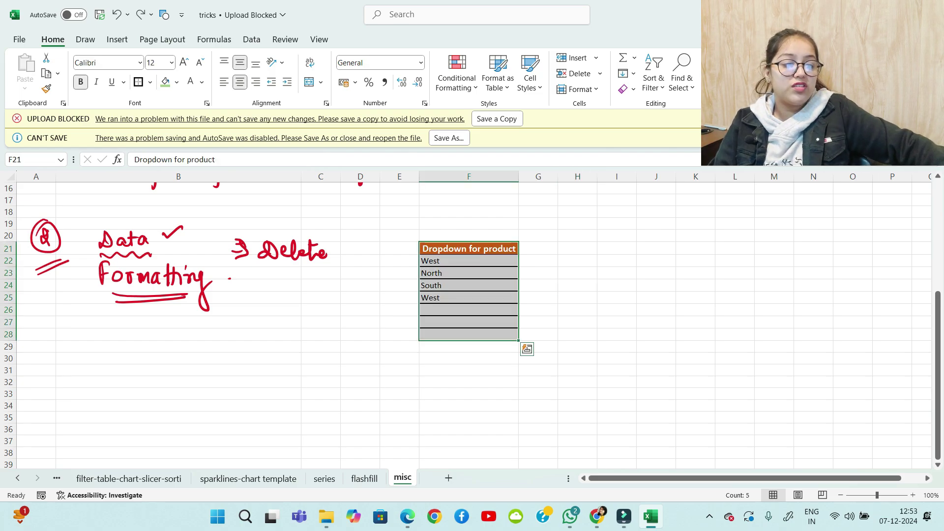
pyautogui.click(577, 236)
pyautogui.moveTo(468, 249); pyautogui.dragTo(469, 335)
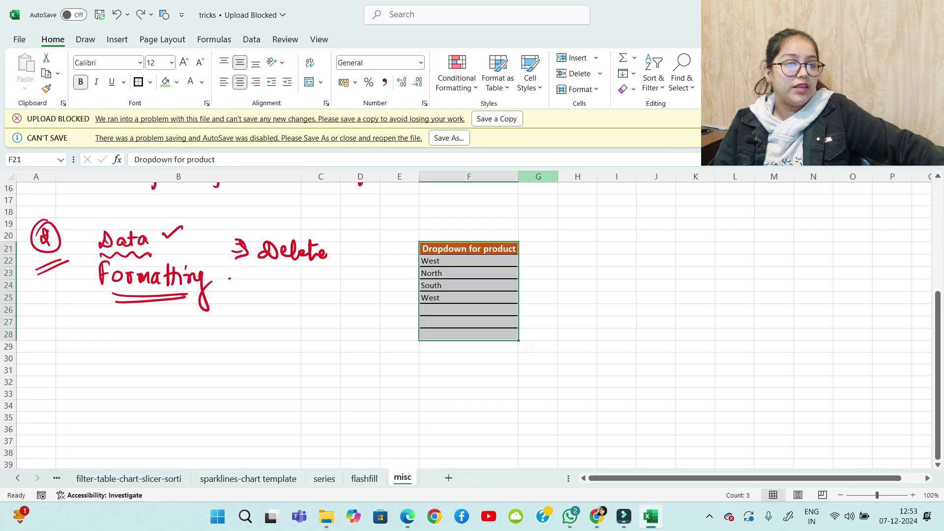
pyautogui.click(628, 88)
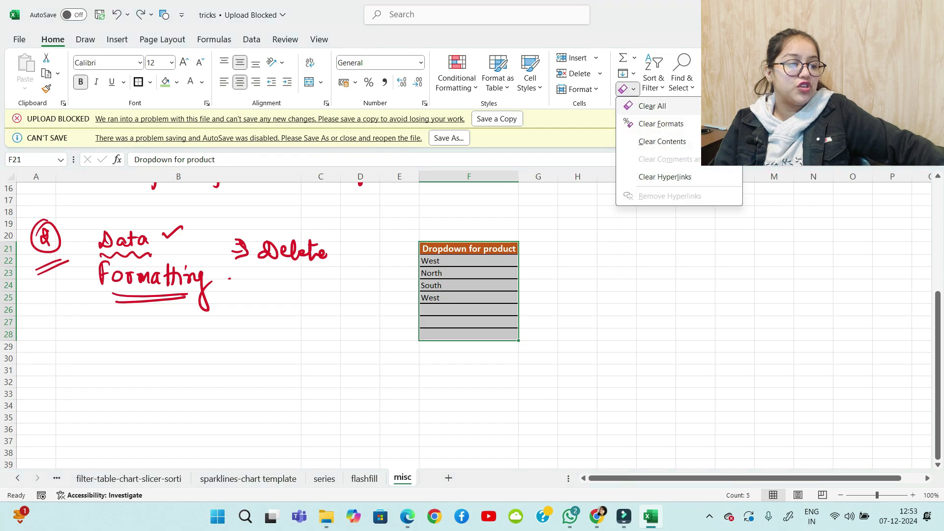
pyautogui.click(661, 123)
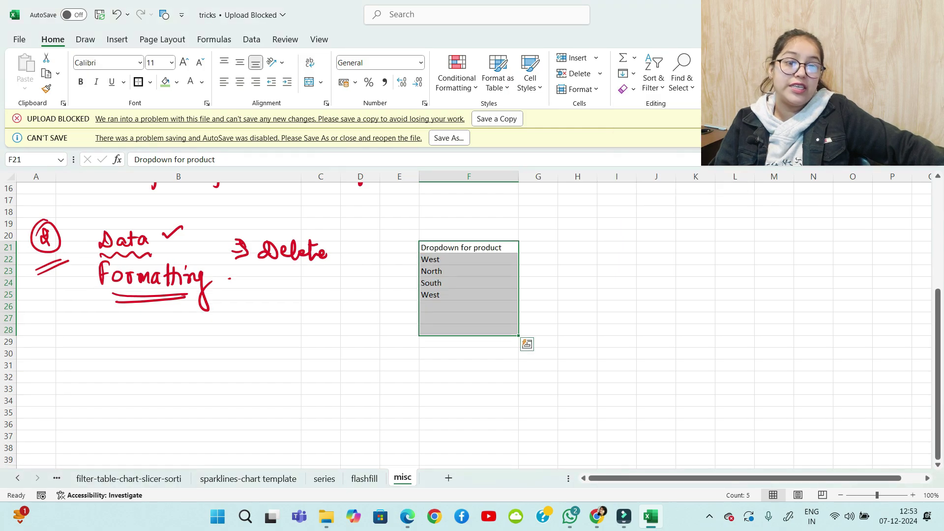
pyautogui.hotkey('ctrl', 'z')
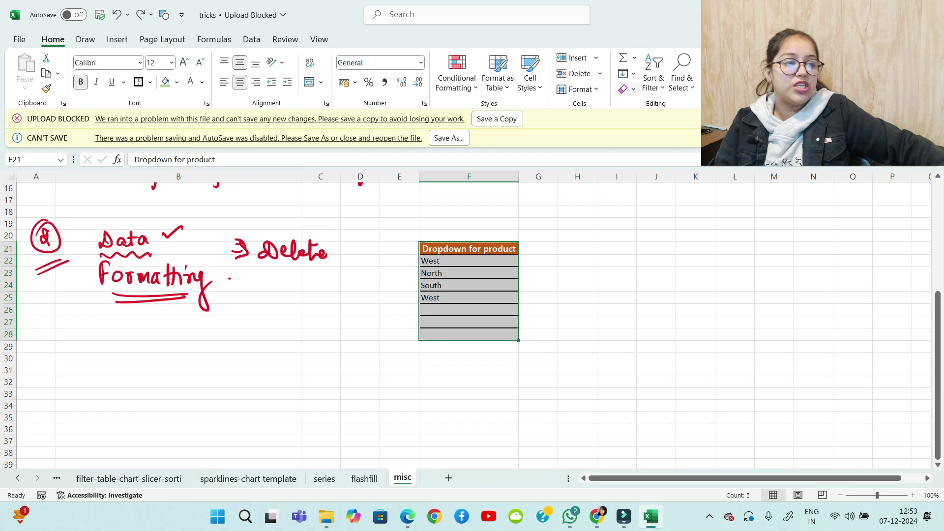
pyautogui.click(628, 89)
pyautogui.click(660, 106)
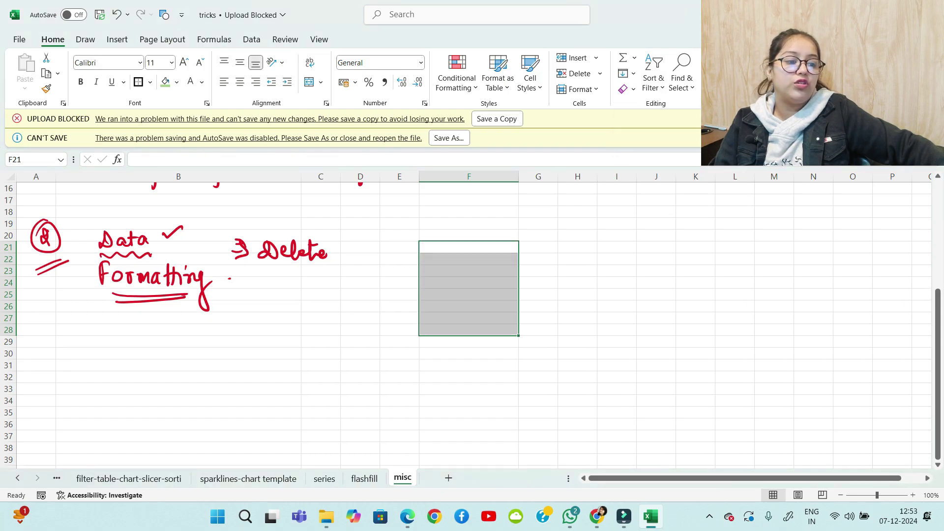
pyautogui.click(538, 306)
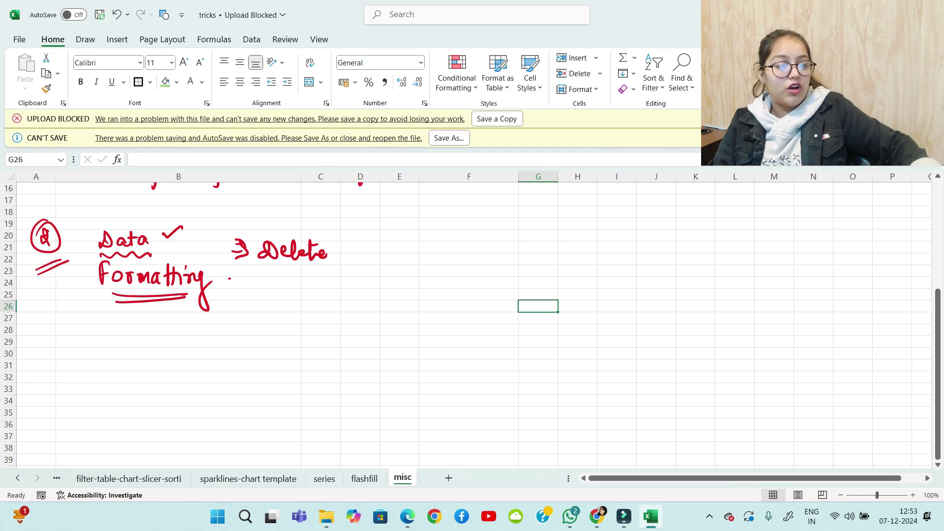
# Handwrite "⇒ Clear format" beside Formatting
pyautogui.moveTo(233, 283); pyautogui.dragTo(250, 287)
pyautogui.moveTo(240, 276)
pyautogui.mouseDown()
pyautogui.moveTo(252, 299)
pyautogui.moveTo(278, 292)
pyautogui.mouseUp()
pyautogui.moveTo(284, 274)
pyautogui.mouseDown()
pyautogui.moveTo(287, 292)
pyautogui.moveTo(323, 294)
pyautogui.mouseUp()
pyautogui.moveTo(322, 290)
pyautogui.mouseDown()
pyautogui.moveTo(336, 285)
pyautogui.moveTo(361, 311)
pyautogui.moveTo(377, 284)
pyautogui.mouseUp()
pyautogui.moveTo(384, 283)
pyautogui.mouseDown()
pyautogui.moveTo(383, 295)
pyautogui.moveTo(389, 284)
pyautogui.mouseUp()
pyautogui.moveTo(392, 294)
pyautogui.mouseDown()
pyautogui.moveTo(402, 283)
pyautogui.moveTo(409, 293)
pyautogui.mouseUp()
pyautogui.moveTo(422, 285); pyautogui.dragTo(424, 291)
pyautogui.moveTo(417, 281); pyautogui.dragTo(437, 274)
pyautogui.moveTo(143, 313); pyautogui.dragTo(143, 337)
# Handwrite "Both ⇒ Clean All" below Formatting
pyautogui.moveTo(161, 321); pyautogui.dragTo(161, 324)
pyautogui.moveTo(175, 315)
pyautogui.mouseDown()
pyautogui.moveTo(176, 334)
pyautogui.moveTo(198, 339)
pyautogui.mouseUp()
pyautogui.moveTo(241, 325); pyautogui.dragTo(259, 328)
pyautogui.moveTo(256, 316)
pyautogui.mouseDown()
pyautogui.moveTo(258, 337)
pyautogui.moveTo(307, 335)
pyautogui.mouseUp()
pyautogui.moveTo(310, 317)
pyautogui.mouseDown()
pyautogui.moveTo(310, 334)
pyautogui.moveTo(328, 332)
pyautogui.mouseUp()
pyautogui.moveTo(336, 324)
pyautogui.mouseDown()
pyautogui.moveTo(339, 334)
pyautogui.moveTo(360, 333)
pyautogui.moveTo(382, 318)
pyautogui.mouseUp()
pyautogui.moveTo(382, 317)
pyautogui.mouseDown()
pyautogui.moveTo(387, 336)
pyautogui.moveTo(389, 326)
pyautogui.mouseUp()
pyautogui.moveTo(395, 315); pyautogui.dragTo(394, 335)
pyautogui.moveTo(405, 316); pyautogui.dragTo(405, 334)
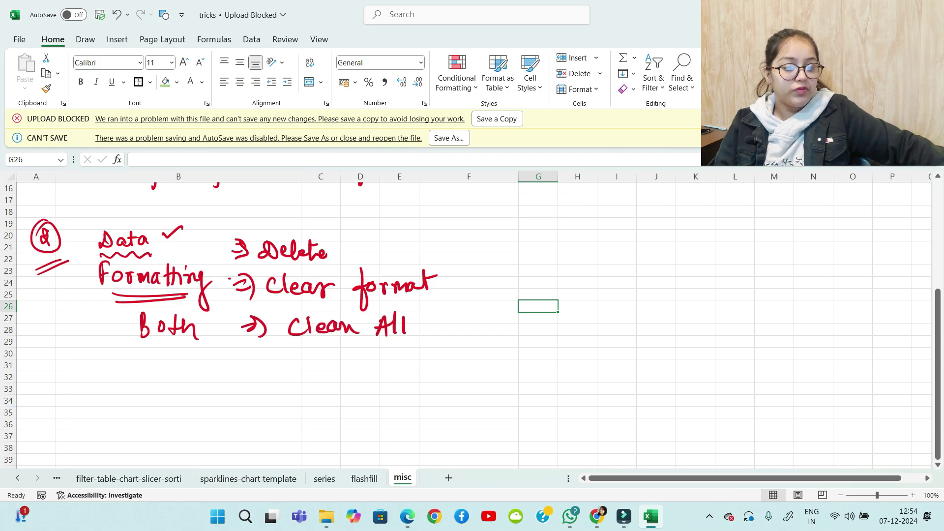
# Select the Format painter tip in B4
pyautogui.scroll(-4, 467, 320)
pyautogui.scroll(9, 467, 320)
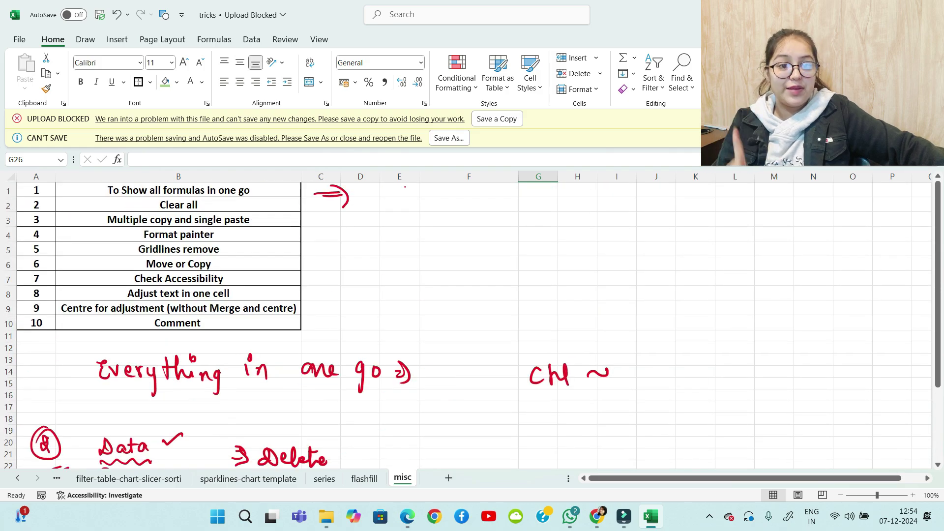
pyautogui.click(179, 235)
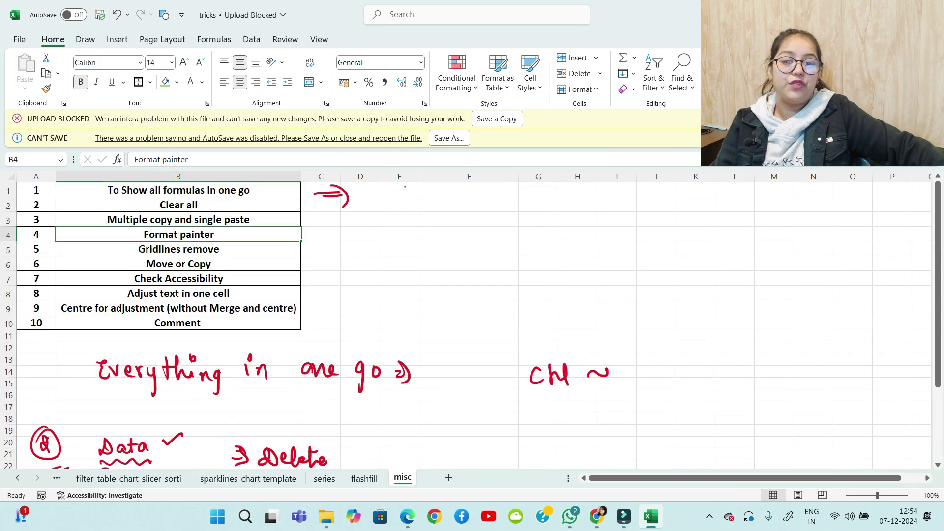
pyautogui.scroll(-11, 467, 319)
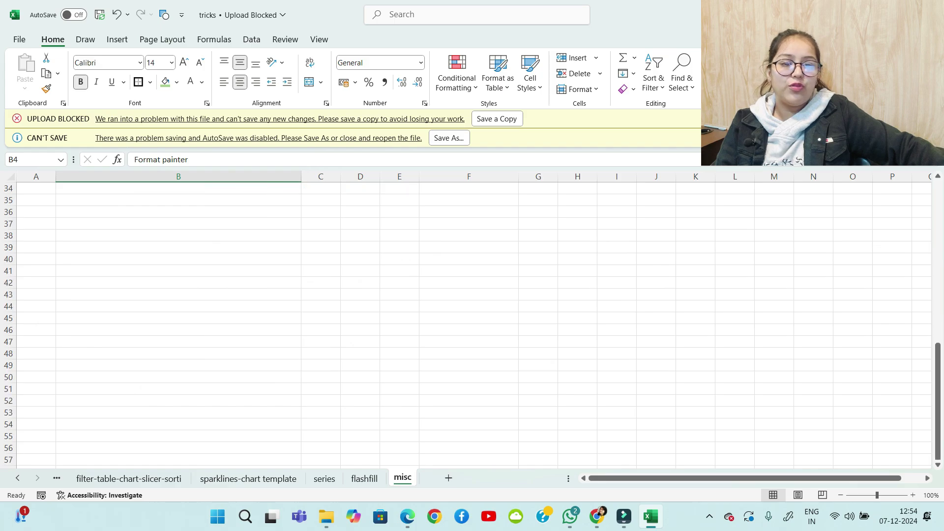
pyautogui.scroll(2, 468, 319)
pyautogui.moveTo(123, 236); pyautogui.dragTo(541, 366)
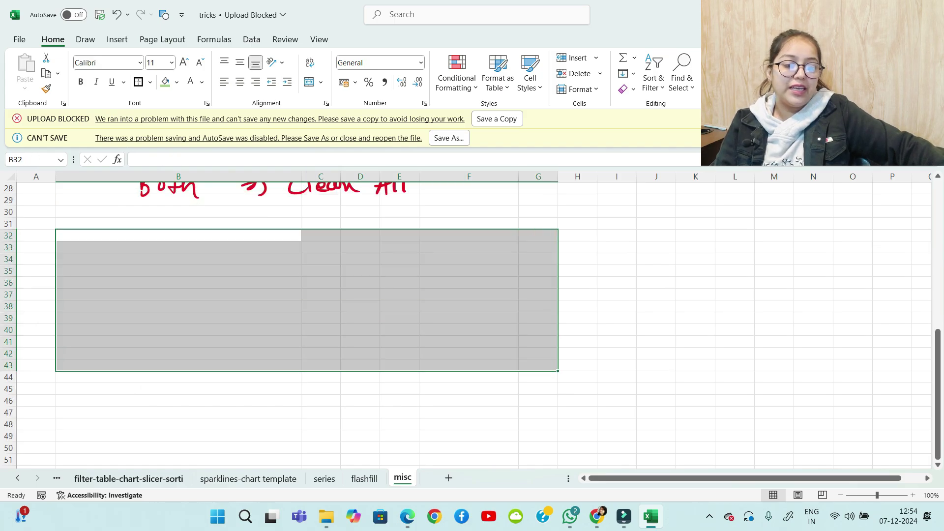
pyautogui.click(129, 478)
pyautogui.hotkey('ctrl', 'pageup')
pyautogui.hotkey('ctrl', 'pageup')
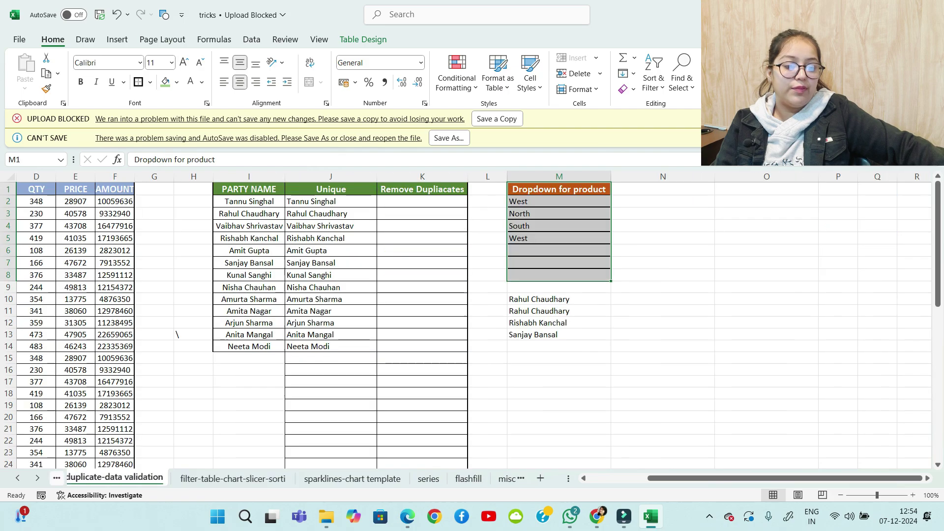
pyautogui.scroll(13, 468, 320)
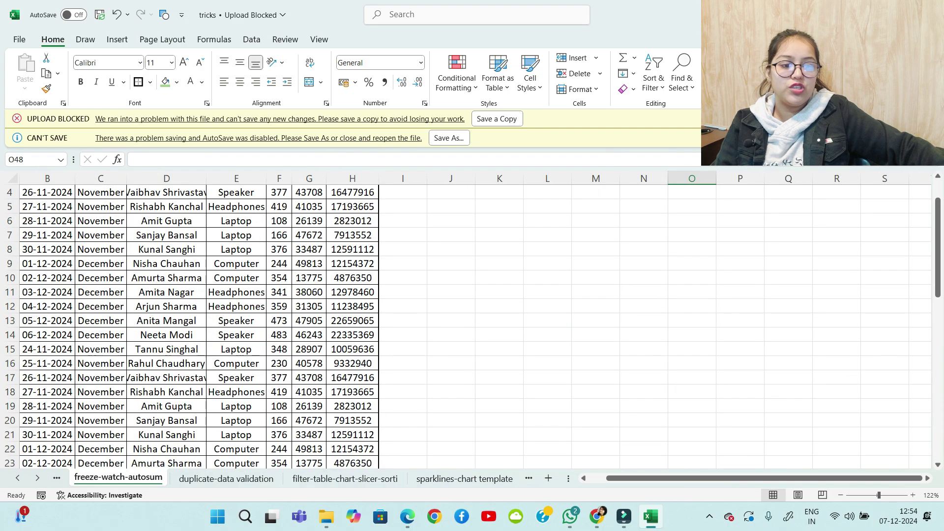
pyautogui.click(47, 193)
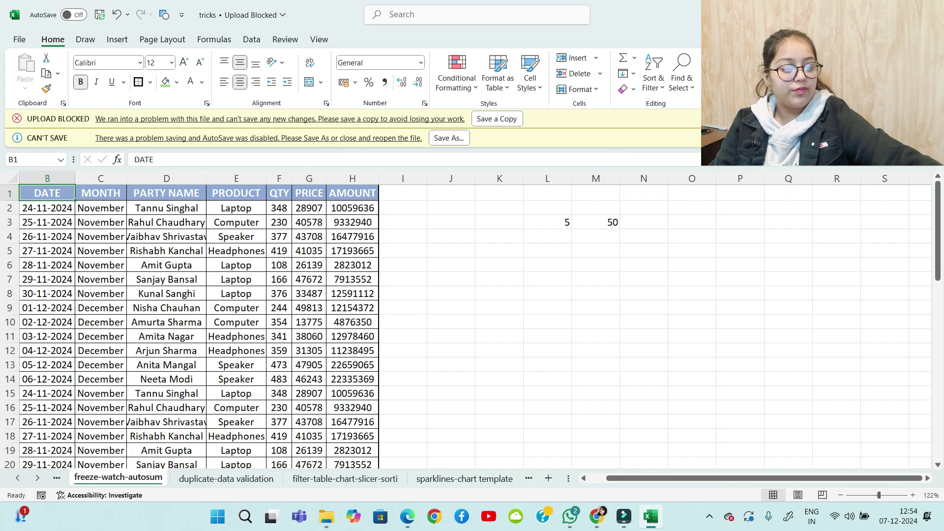
pyautogui.click(48, 209)
pyautogui.hotkey('ctrl', 'a')
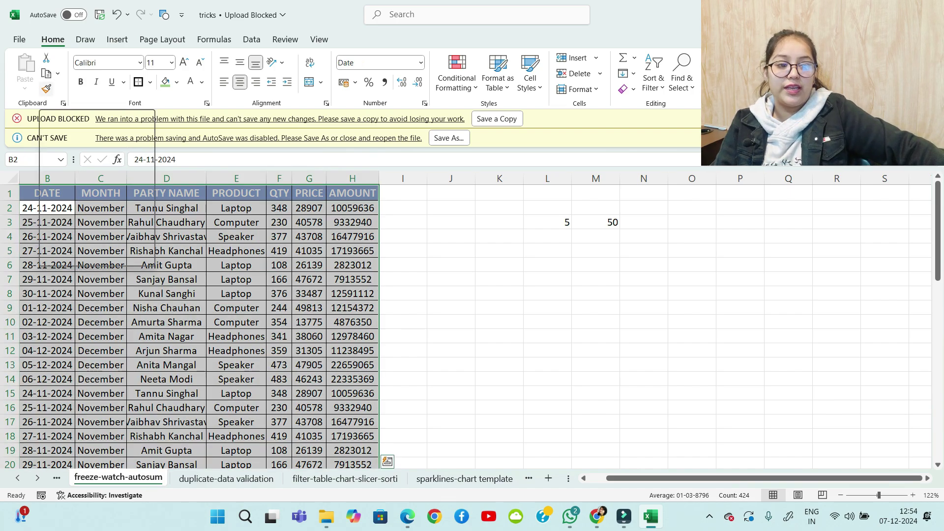
pyautogui.click(46, 88)
pyautogui.hotkey('ctrl', 'pagedown')
pyautogui.hotkey('ctrl', 'pagedown')
pyautogui.hotkey('ctrl', 'pagedown')
pyautogui.hotkey('ctrl', 'pagedown')
pyautogui.hotkey('ctrl', 'pagedown')
pyautogui.hotkey('ctrl', 'pagedown')
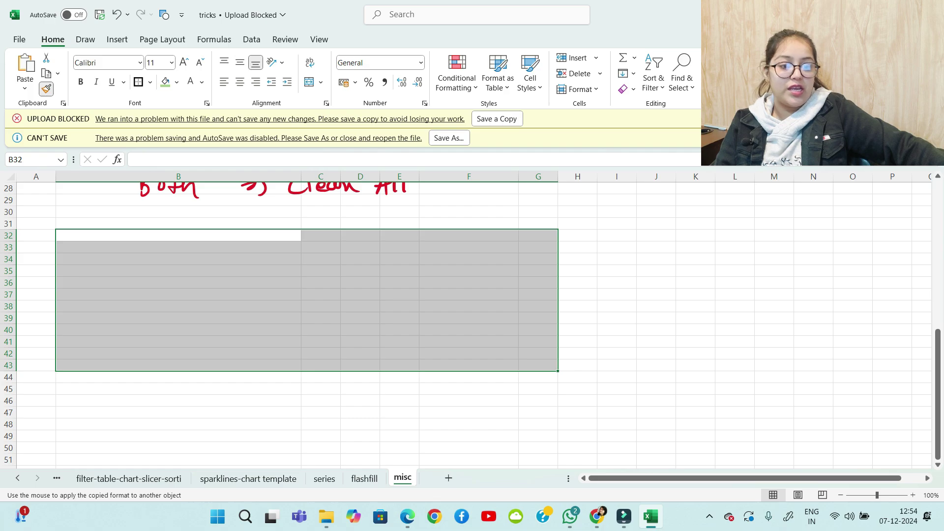
pyautogui.click(179, 236)
pyautogui.scroll(-18, 178, 235)
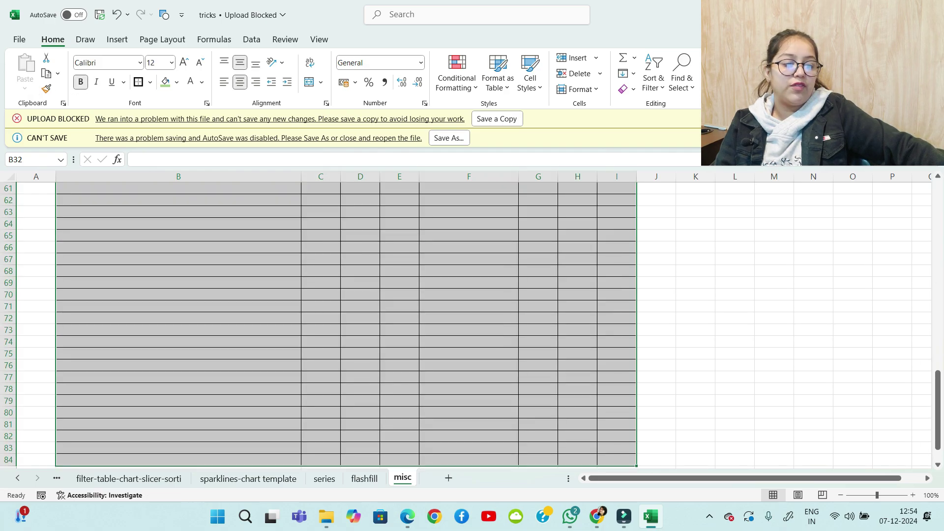
pyautogui.scroll(15, 344, 319)
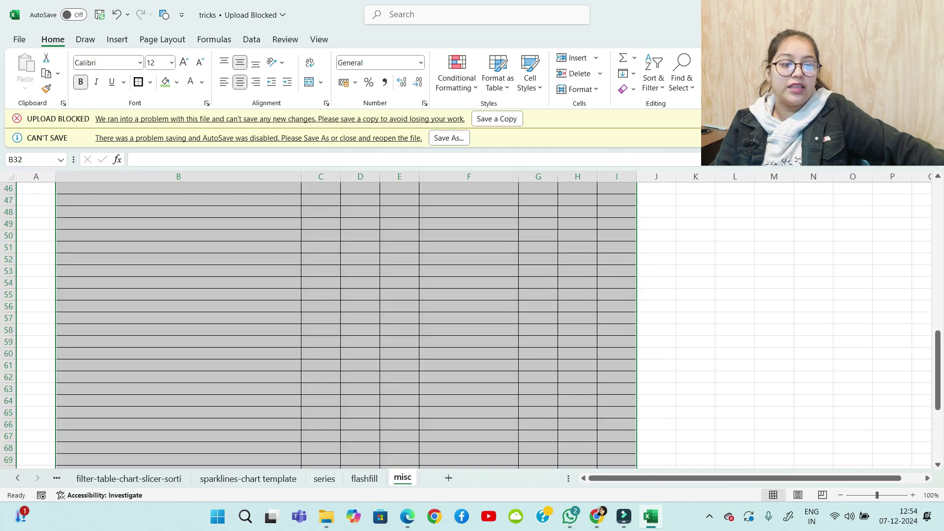
pyautogui.scroll(6, 344, 320)
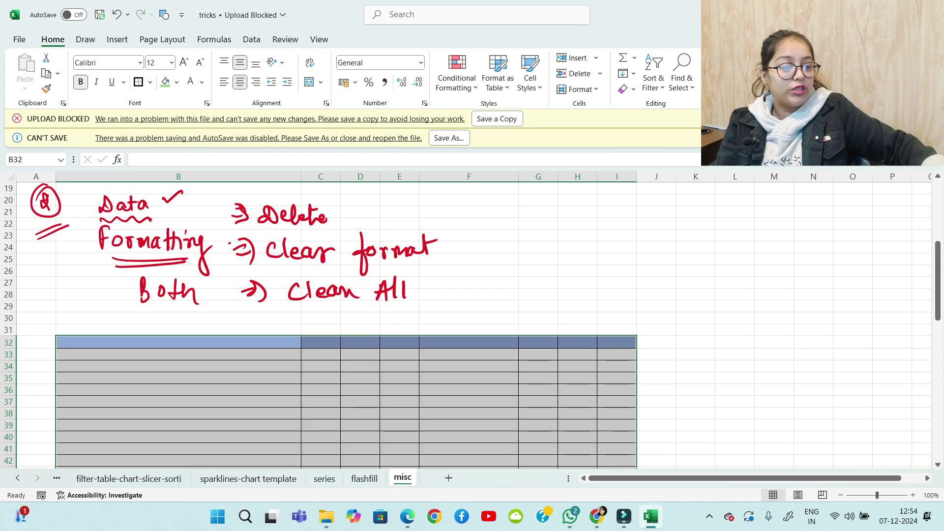
# Handwrite "Format Painter" and the shortcut "⇒ Alt H fp" to the right of the table
pyautogui.moveTo(662, 340)
pyautogui.mouseDown()
pyautogui.moveTo(678, 358)
pyautogui.moveTo(714, 362)
pyautogui.moveTo(728, 342)
pyautogui.moveTo(793, 352)
pyautogui.moveTo(837, 342)
pyautogui.mouseUp()
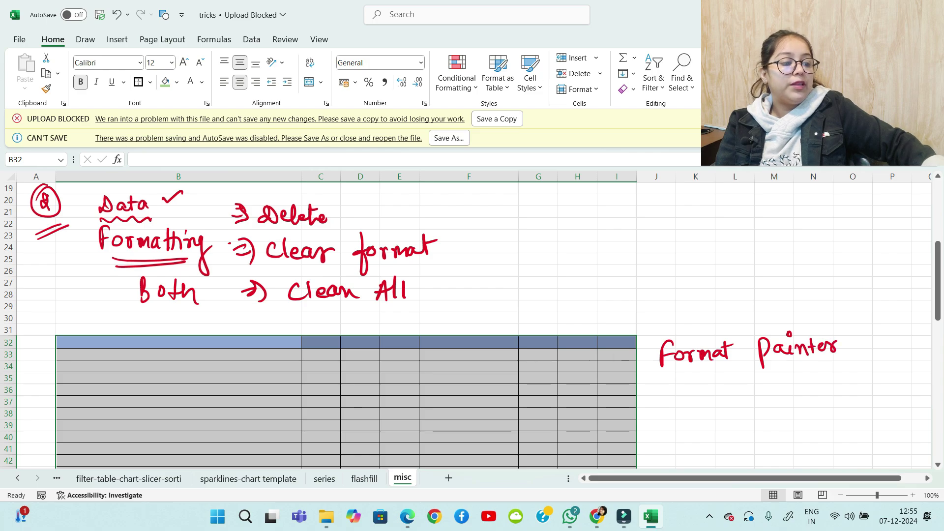
pyautogui.moveTo(657, 404)
pyautogui.mouseDown()
pyautogui.moveTo(671, 419)
pyautogui.moveTo(719, 413)
pyautogui.mouseUp()
pyautogui.moveTo(724, 395); pyautogui.dragTo(729, 413)
pyautogui.moveTo(720, 403); pyautogui.dragTo(756, 409)
pyautogui.moveTo(756, 402); pyautogui.dragTo(765, 401)
pyautogui.moveTo(764, 393); pyautogui.dragTo(766, 410)
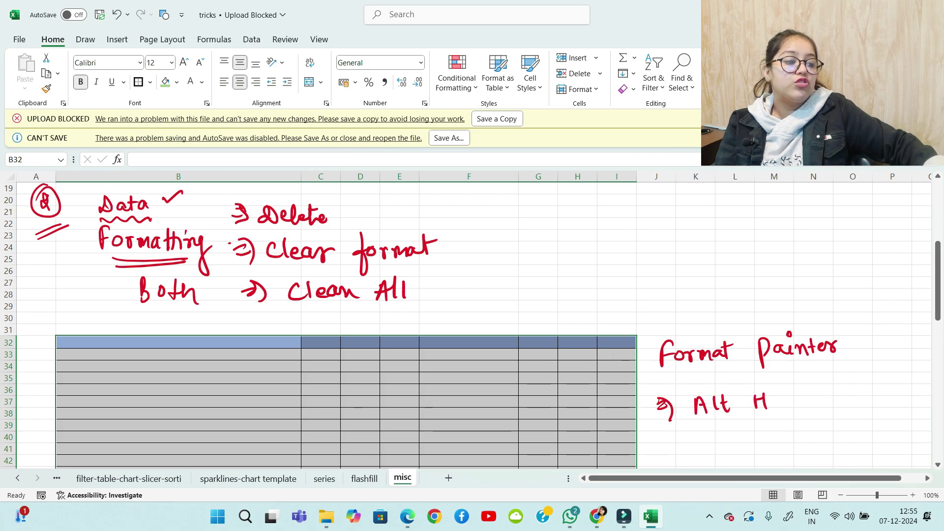
# Circle the F and P of Format Painter and underline the shortcut note
pyautogui.moveTo(676, 332)
pyautogui.mouseDown()
pyautogui.moveTo(666, 337)
pyautogui.moveTo(677, 361)
pyautogui.mouseUp()
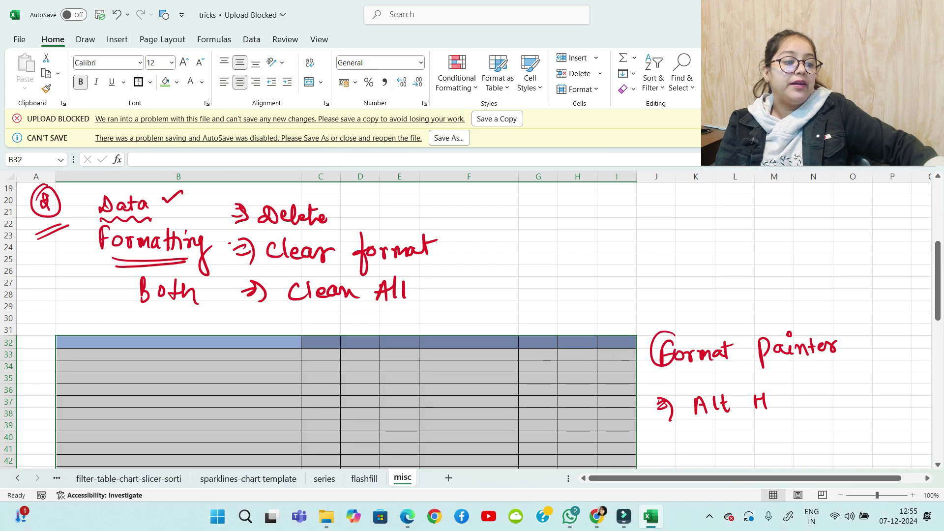
pyautogui.moveTo(768, 333)
pyautogui.mouseDown()
pyautogui.moveTo(775, 364)
pyautogui.moveTo(770, 334)
pyautogui.mouseUp()
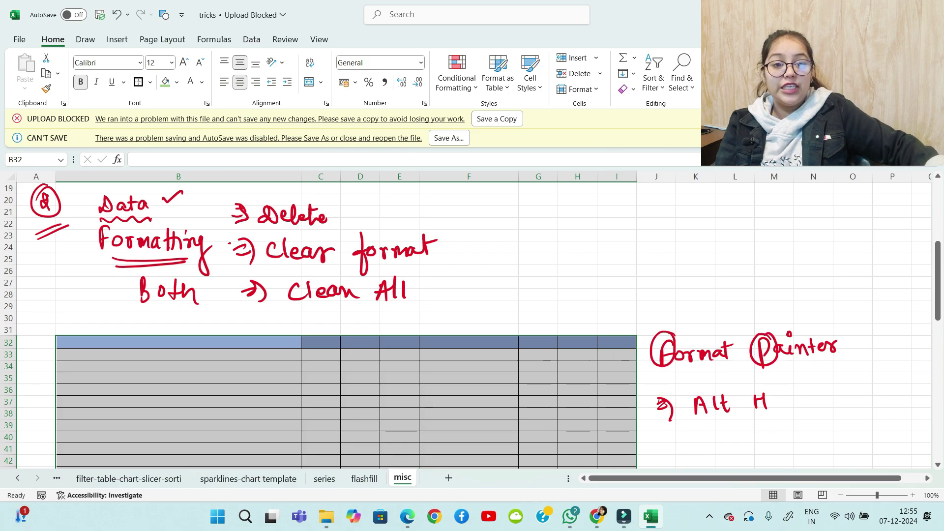
pyautogui.moveTo(798, 390)
pyautogui.mouseDown()
pyautogui.moveTo(788, 410)
pyautogui.moveTo(797, 398)
pyautogui.mouseUp()
pyautogui.moveTo(806, 392); pyautogui.dragTo(807, 404)
pyautogui.moveTo(687, 433)
pyautogui.mouseDown()
pyautogui.moveTo(799, 421)
pyautogui.moveTo(698, 439)
pyautogui.mouseUp()
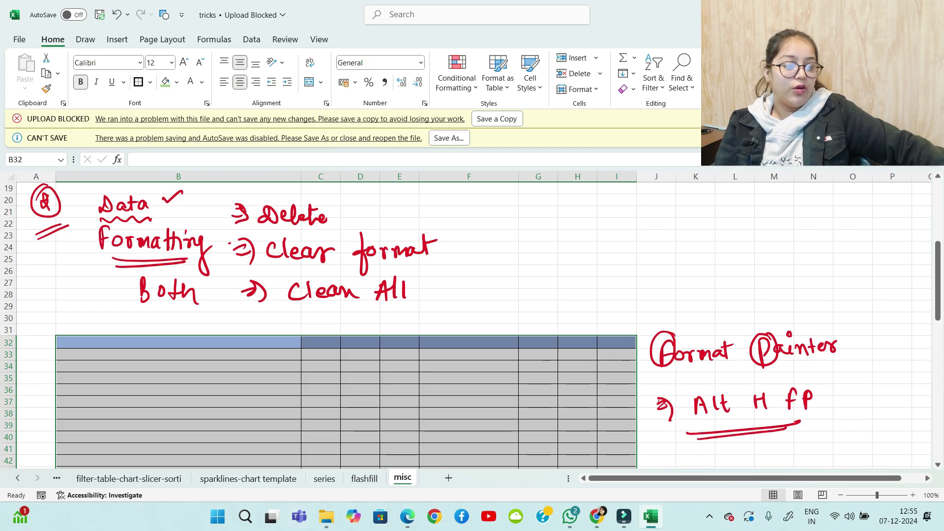
pyautogui.scroll(6, 405, 187)
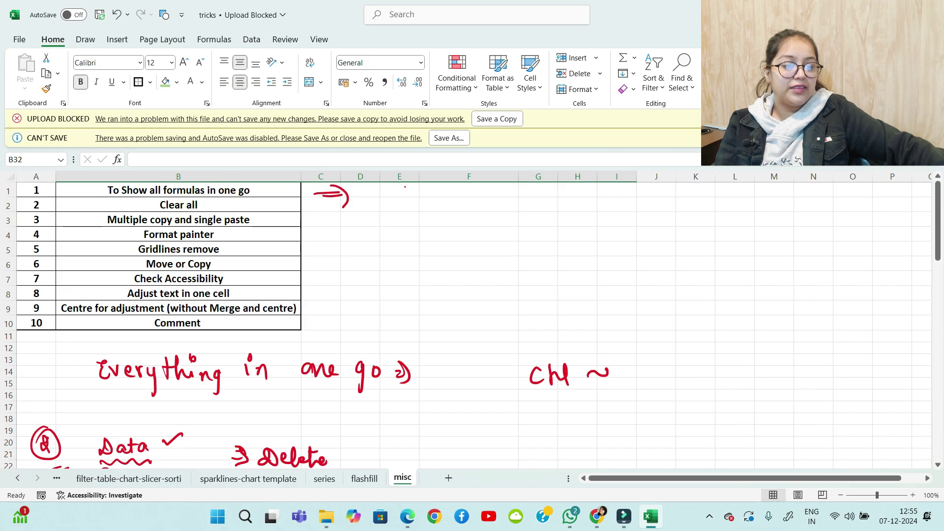
# Pick the Gridlines tip, then hide the gridlines, formula bar and headings from the View options
pyautogui.click(178, 249)
pyautogui.scroll(-7, 178, 249)
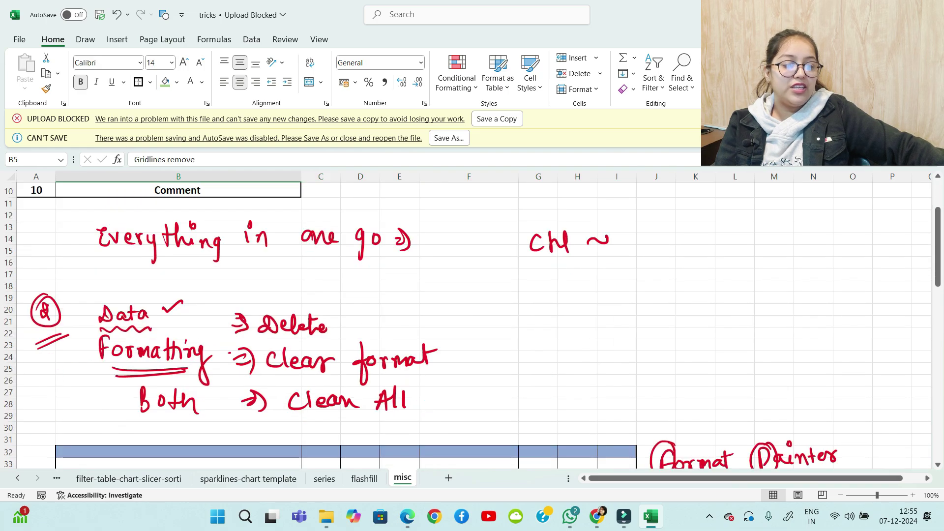
pyautogui.scroll(-3, 344, 320)
pyautogui.scroll(-2, 344, 320)
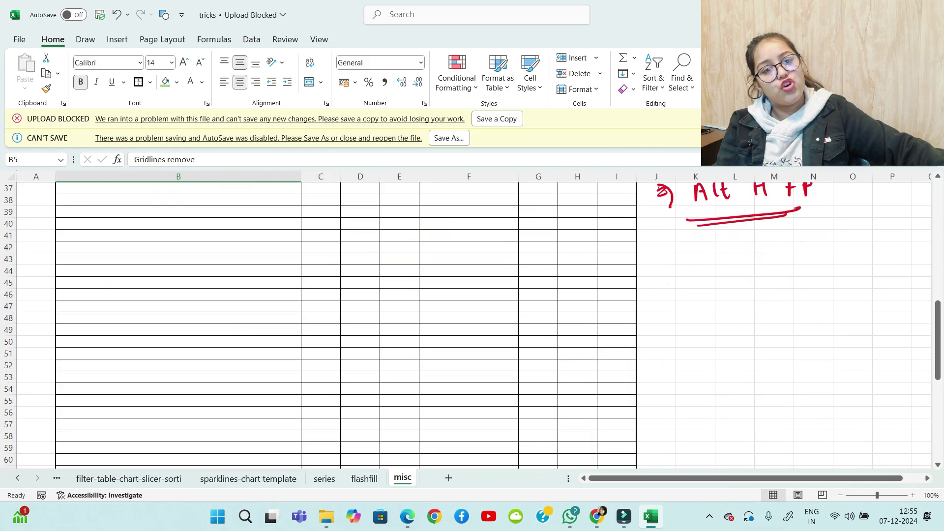
pyautogui.scroll(4, 344, 320)
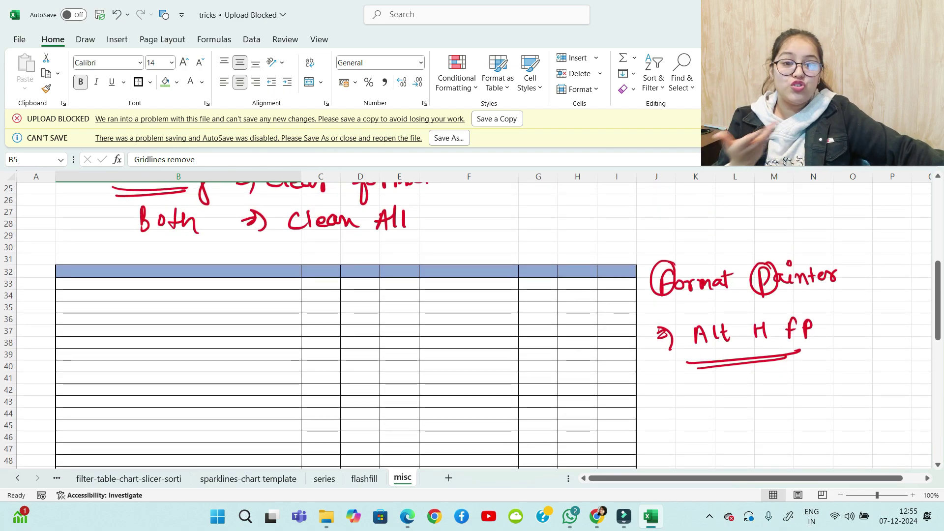
pyautogui.scroll(-12, 344, 319)
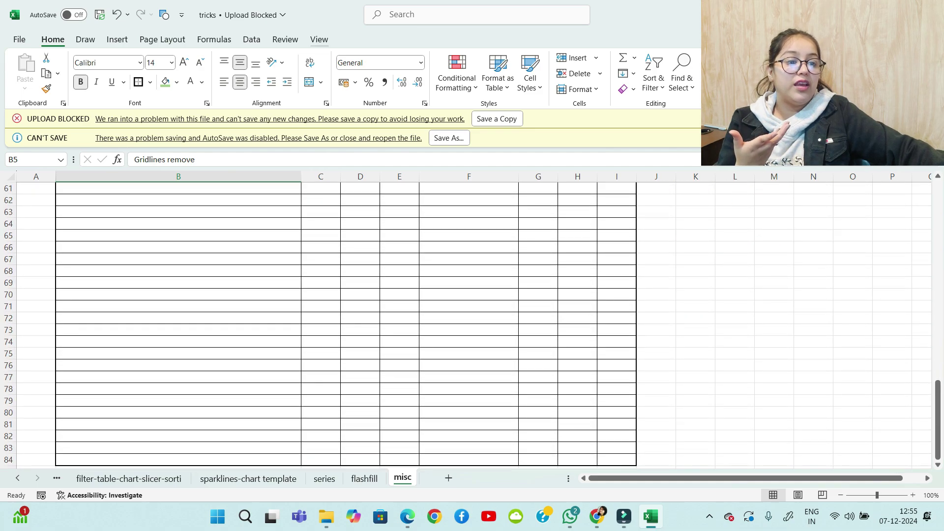
pyautogui.click(320, 40)
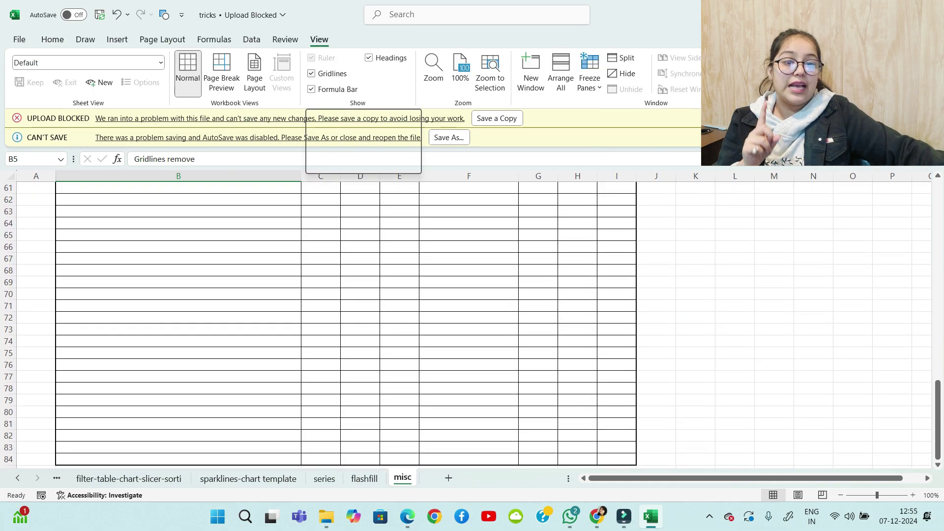
pyautogui.click(322, 74)
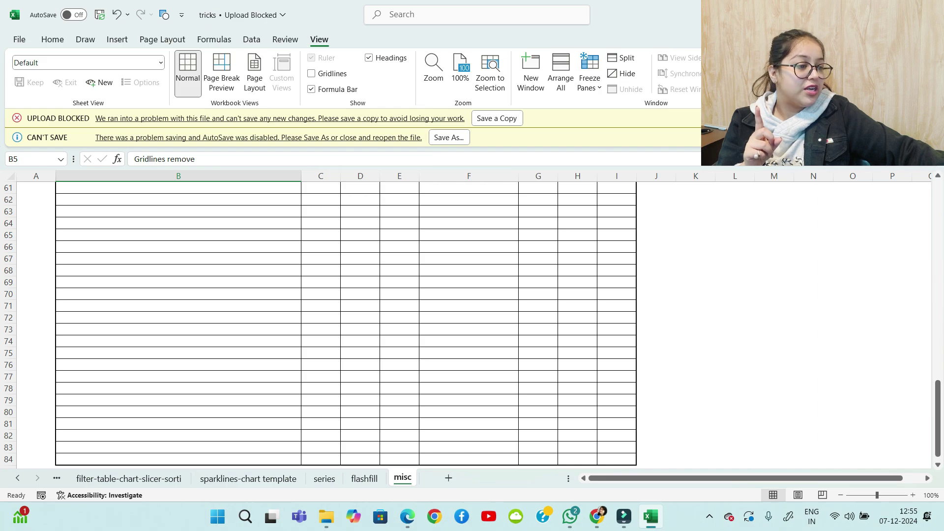
pyautogui.scroll(-3, 344, 320)
pyautogui.scroll(7, 468, 320)
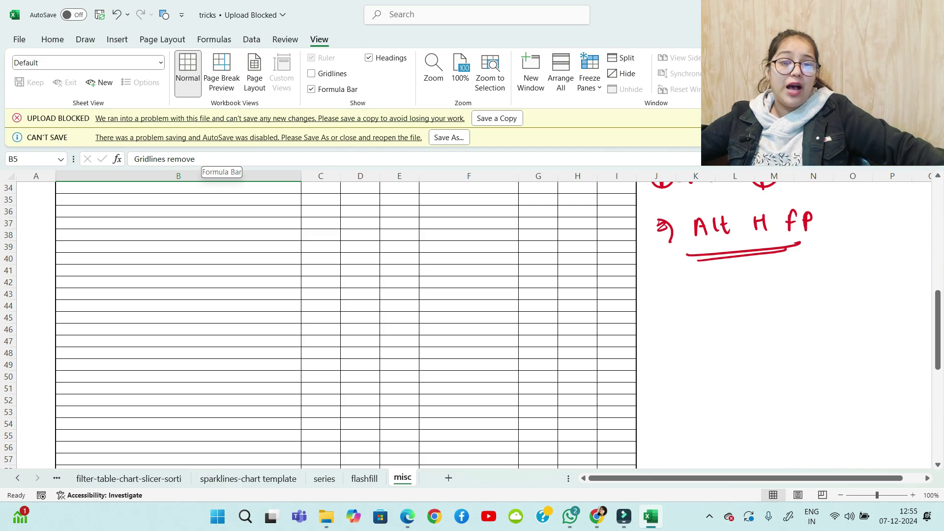
pyautogui.click(311, 89)
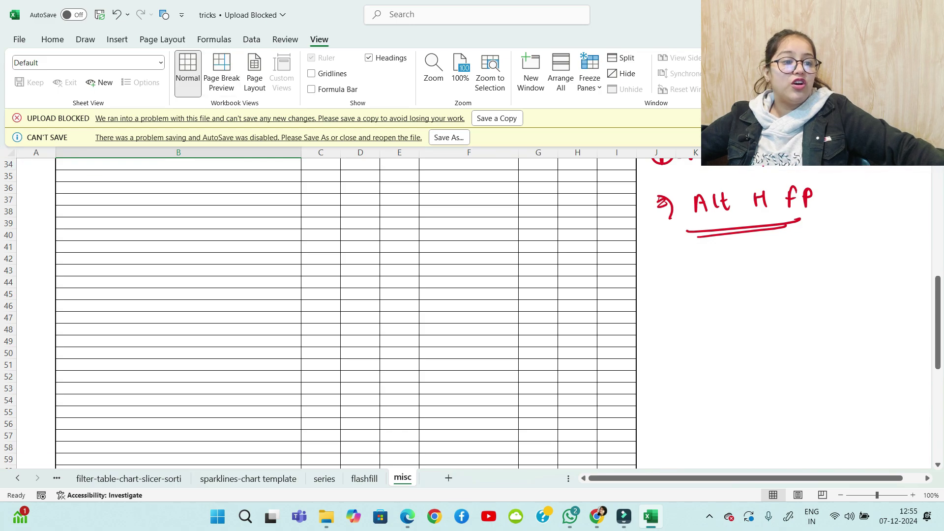
pyautogui.click(369, 58)
# Turn the headings, formula bar and gridlines back on and return to the top
pyautogui.click(369, 58)
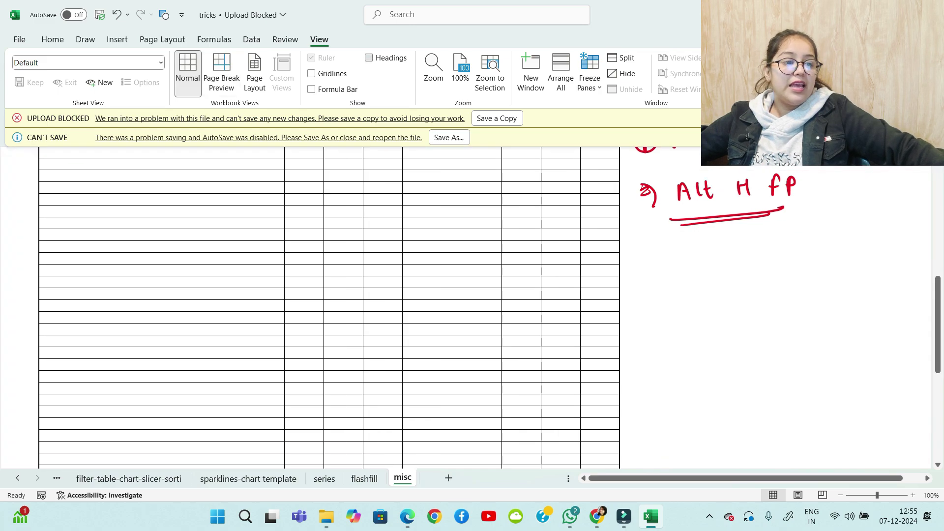
pyautogui.click(312, 89)
pyautogui.click(312, 73)
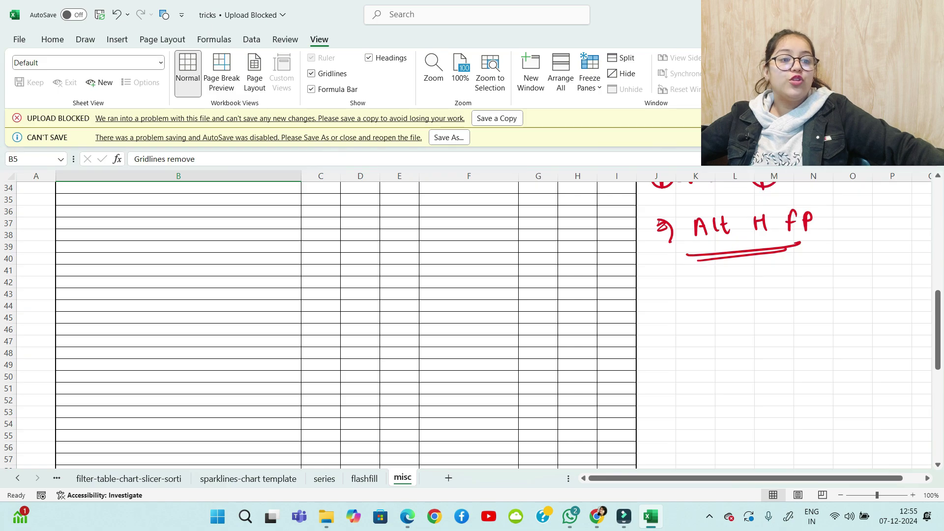
pyautogui.scroll(8, 472, 324)
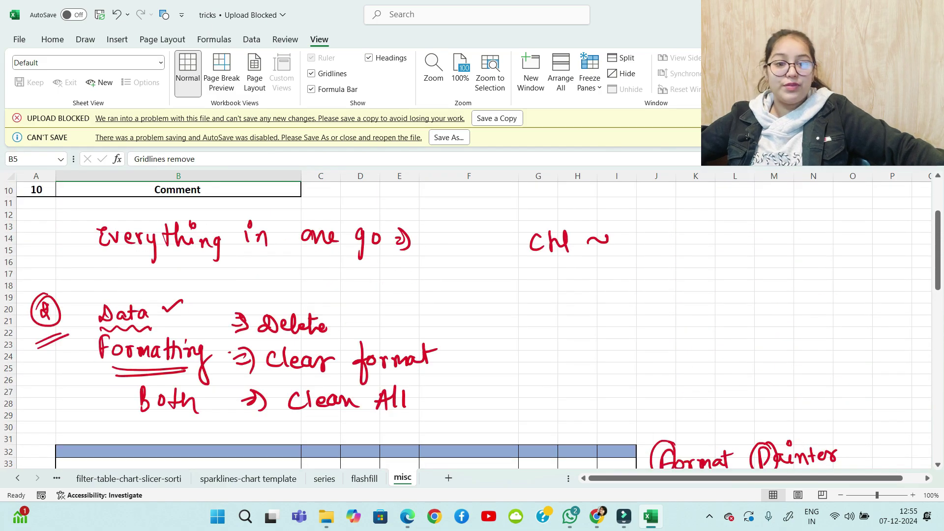
pyautogui.scroll(3, 472, 325)
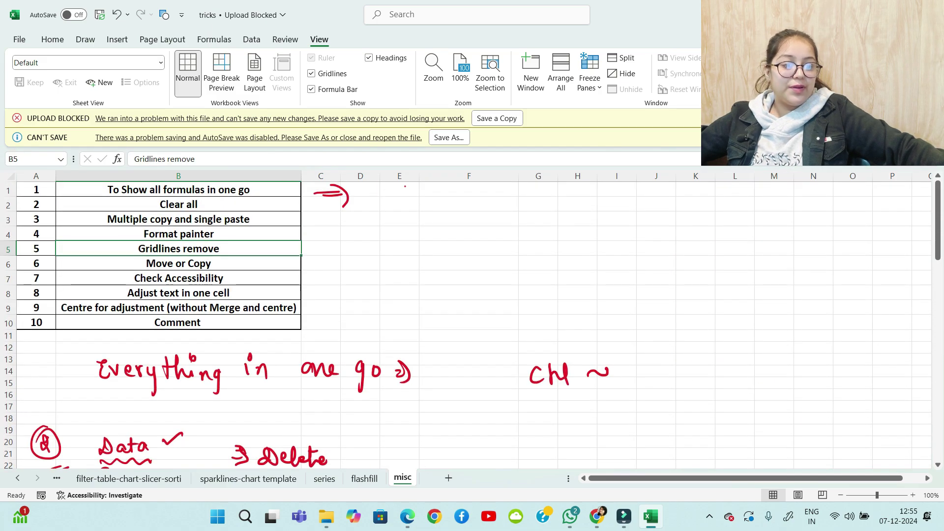
# Select the Check Accessibility tip, run the status-bar accessibility check and jump to Missing alt text
pyautogui.click(178, 278)
pyautogui.scroll(-2, 472, 325)
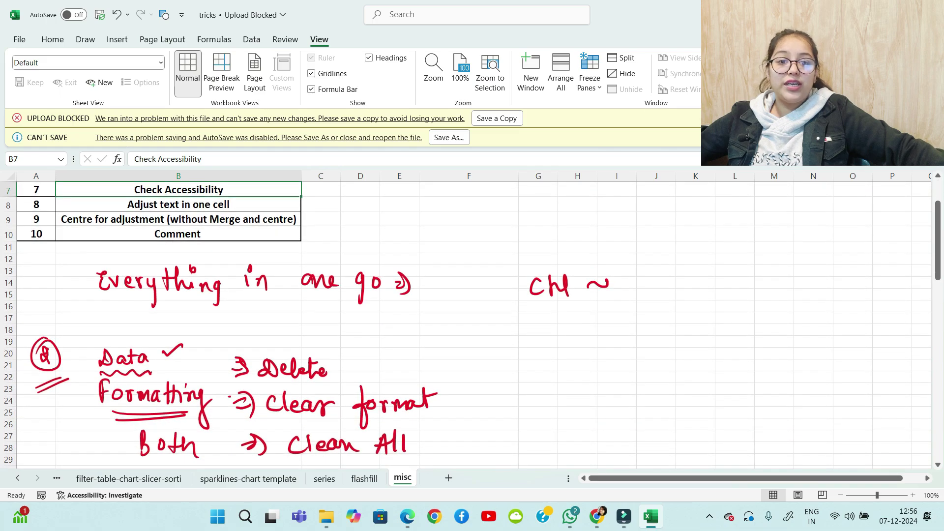
pyautogui.scroll(-2, 473, 324)
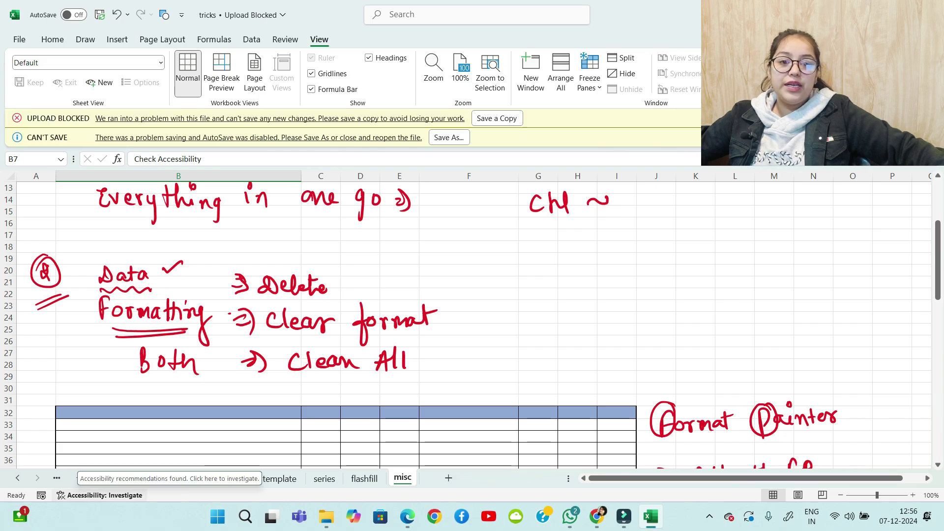
pyautogui.click(100, 495)
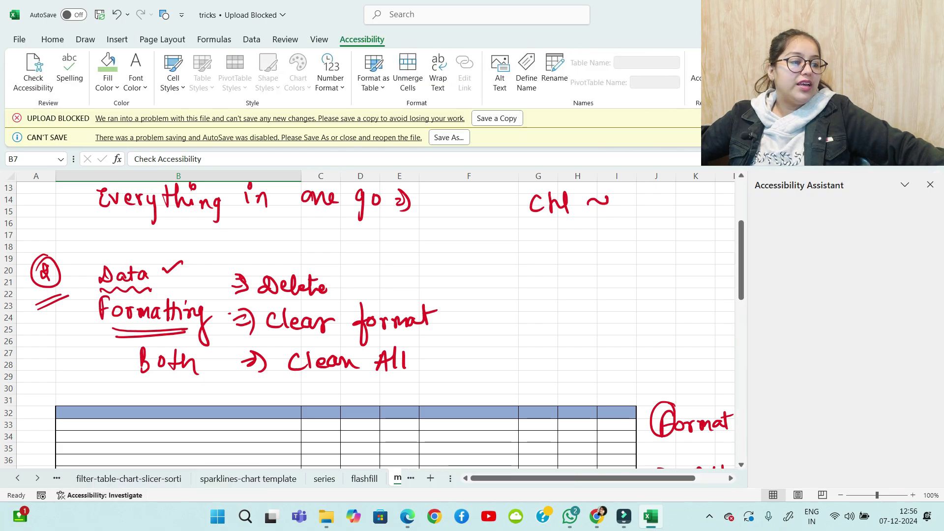
pyautogui.scroll(-5, 841, 344)
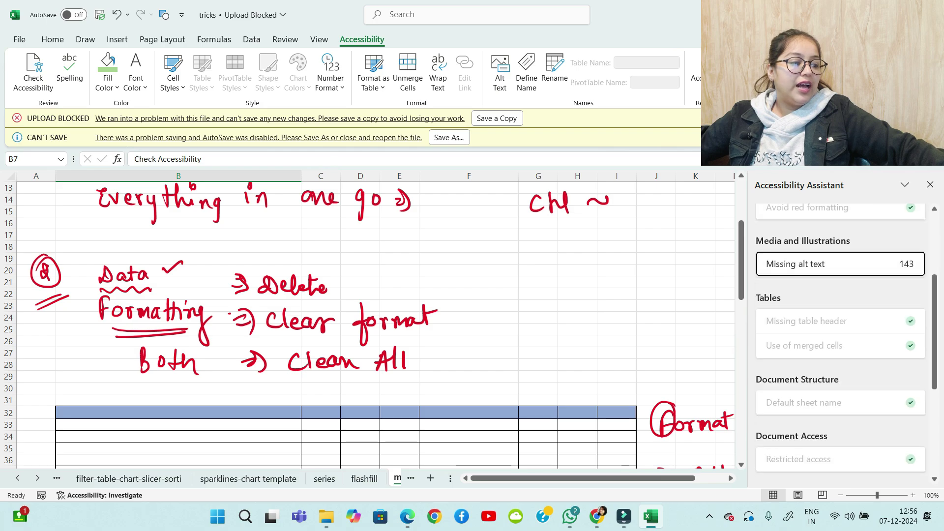
pyautogui.scroll(-2, 841, 319)
pyautogui.scroll(4, 841, 320)
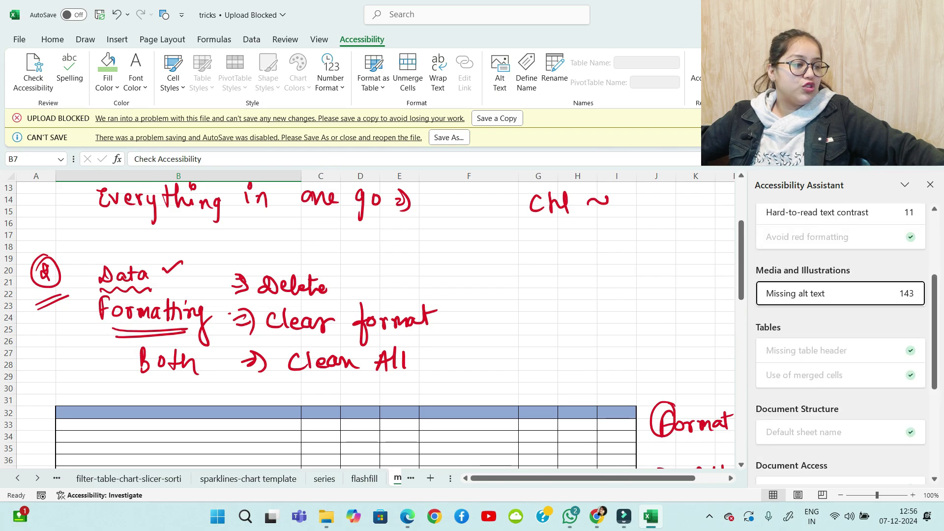
pyautogui.scroll(1, 842, 324)
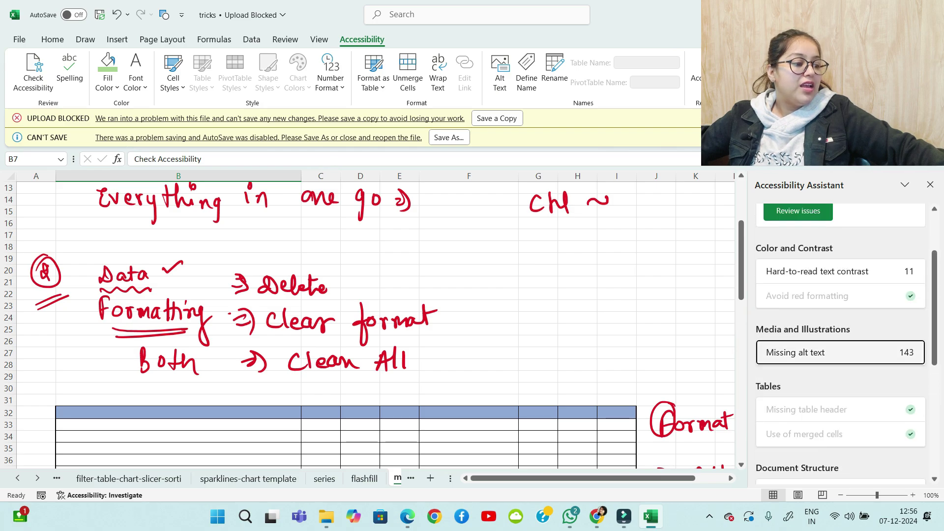
pyautogui.scroll(2, 841, 325)
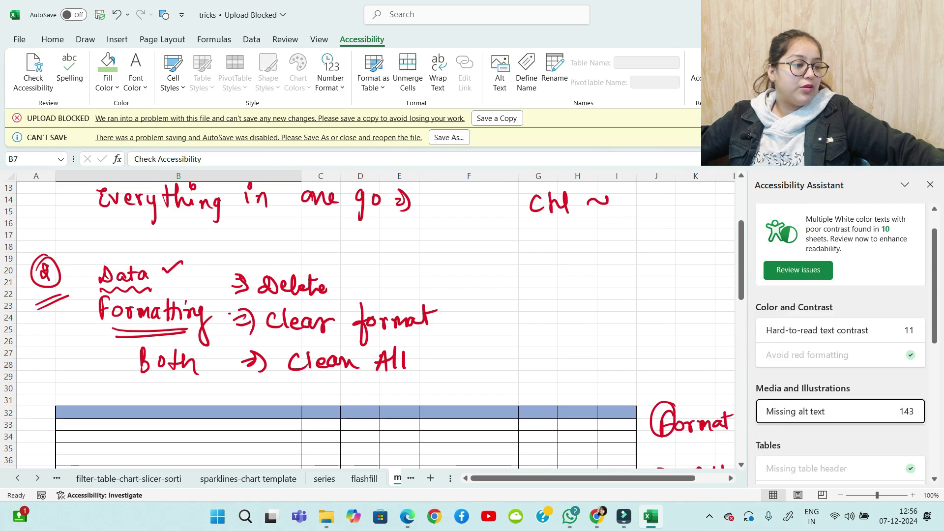
pyautogui.click(836, 412)
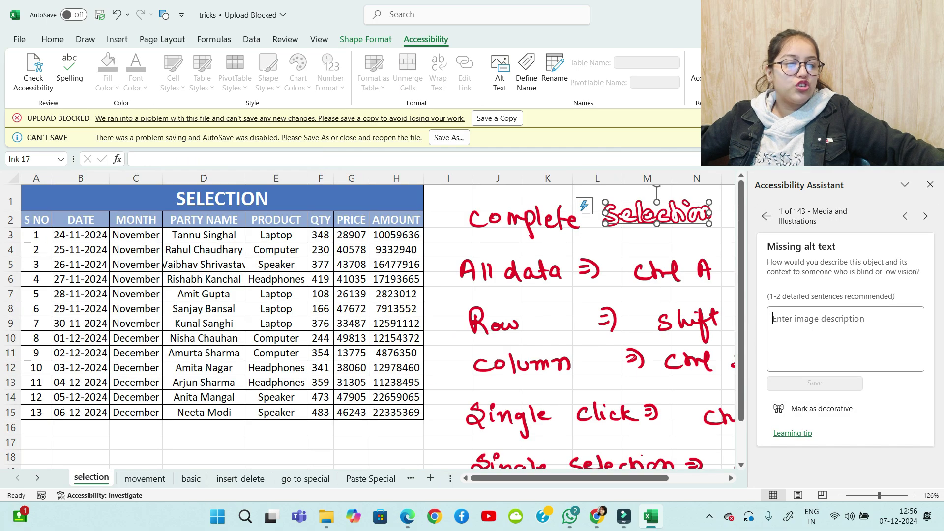
pyautogui.scroll(-5, 374, 320)
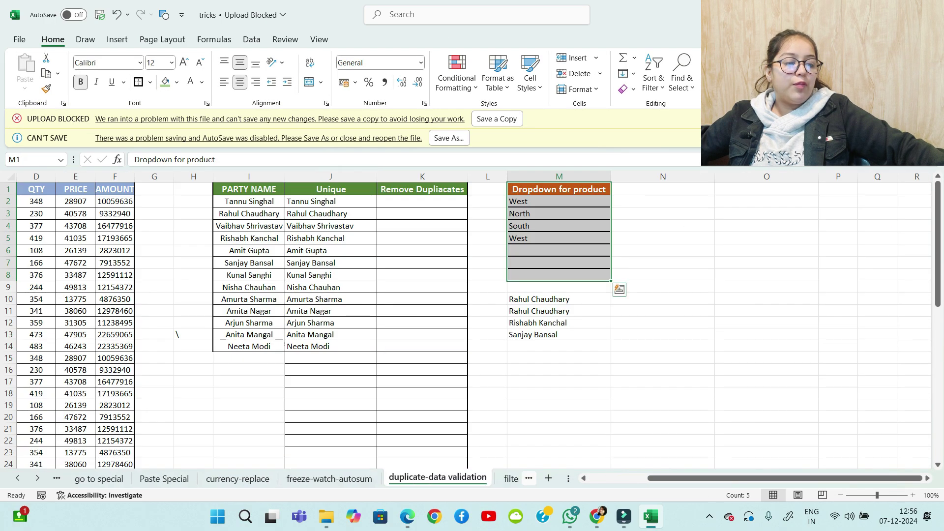
pyautogui.hotkey('ctrl', 'pagedown')
pyautogui.hotkey('ctrl', 'pagedown')
pyautogui.hotkey('ctrl', 'pagedown')
pyautogui.hotkey('ctrl', 'pagedown')
pyautogui.hotkey('ctrl', 'pagedown')
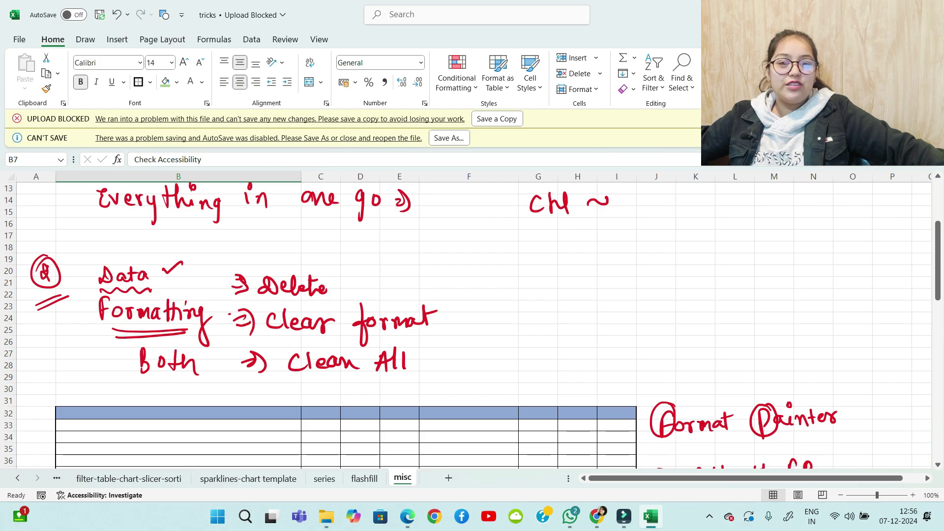
pyautogui.scroll(4, 472, 319)
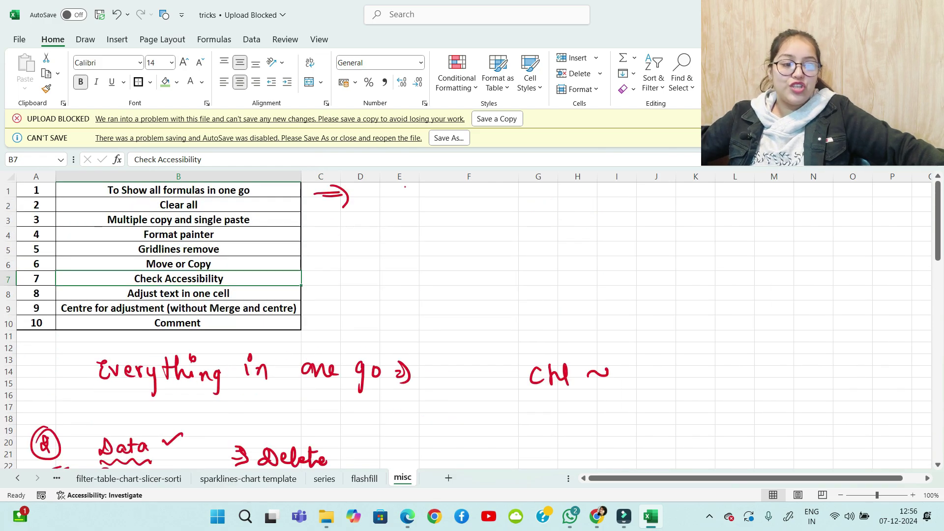
pyautogui.press('Down')
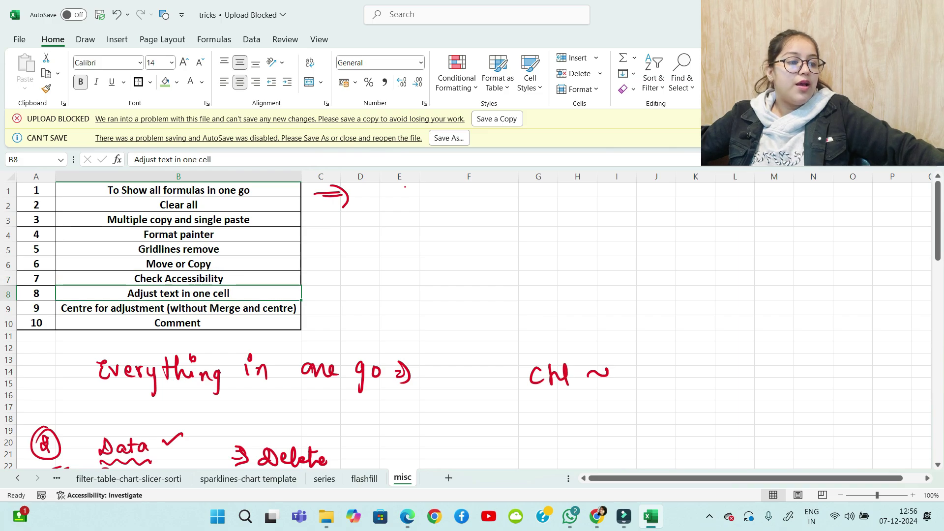
pyautogui.click(617, 205)
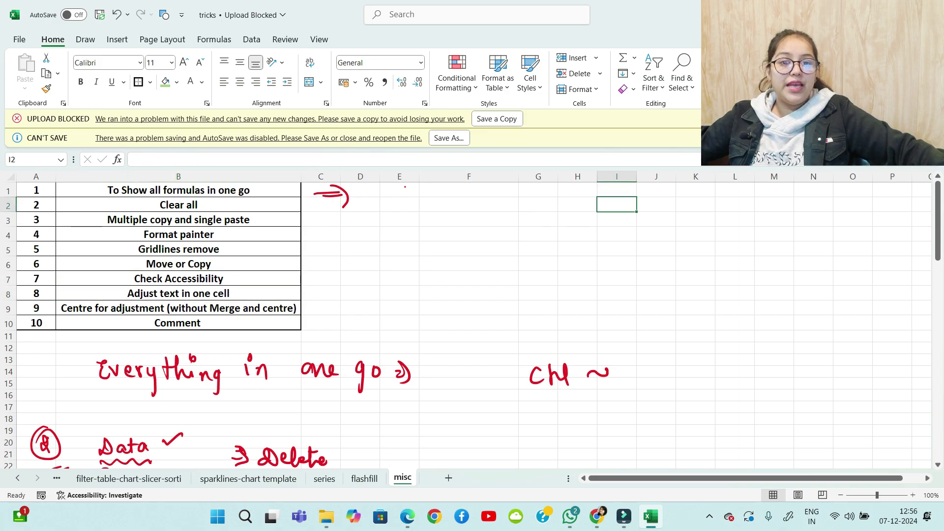
pyautogui.scroll(-20, 472, 320)
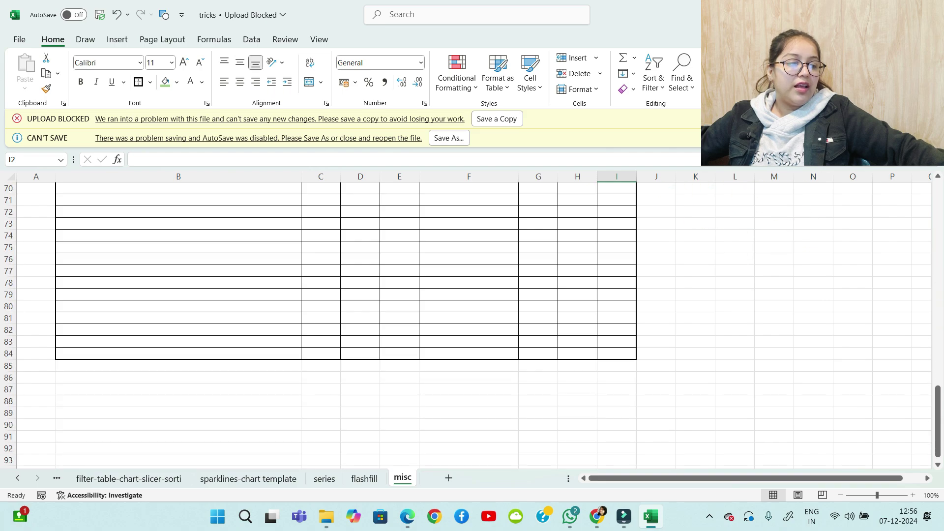
# Type a person's full name into D97 below the bordered table, then reselect D97
pyautogui.scroll(-8, 472, 320)
pyautogui.click(178, 224)
pyautogui.click(360, 235)
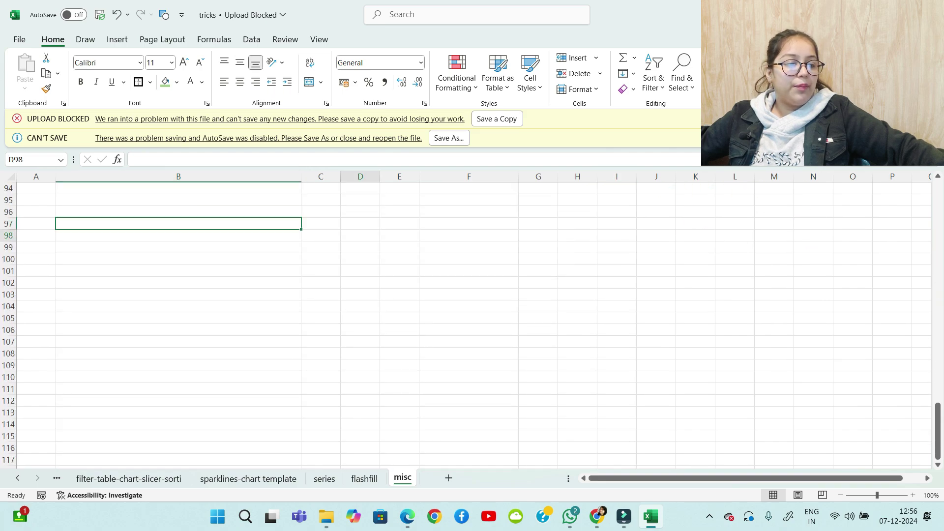
pyautogui.click(361, 224)
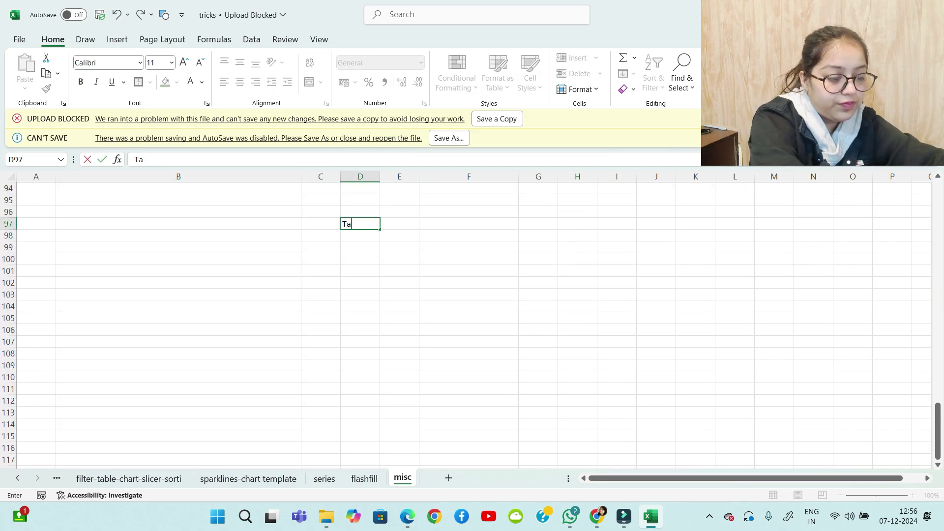
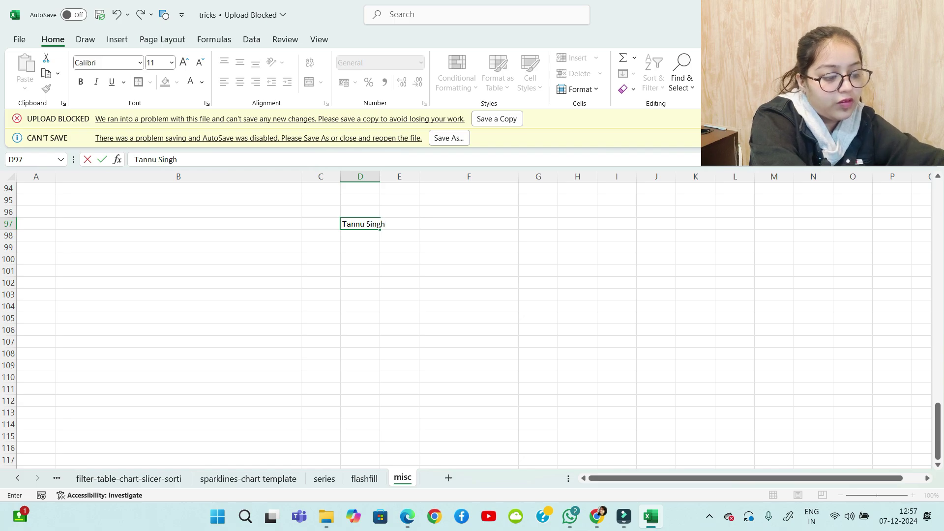
pyautogui.scroll(-1, 399, 271)
pyautogui.click(399, 271)
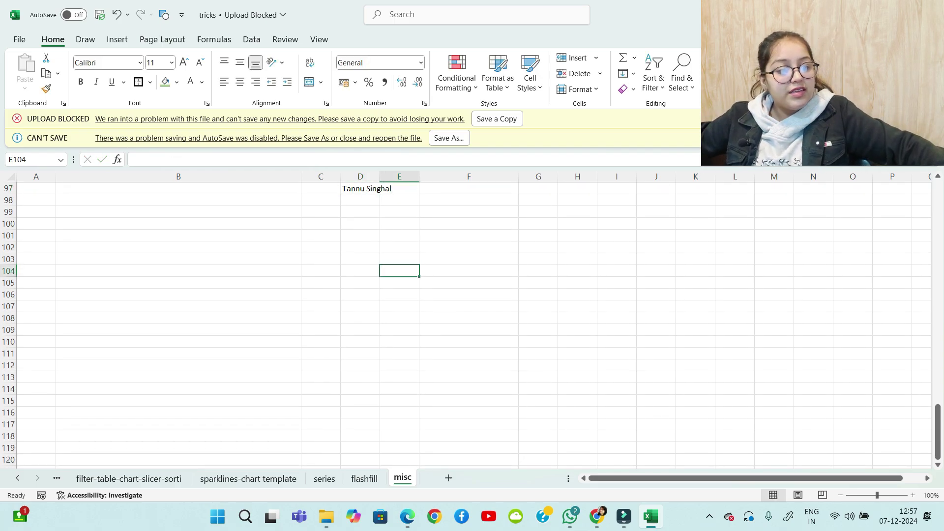
pyautogui.scroll(2, 400, 271)
pyautogui.click(378, 259)
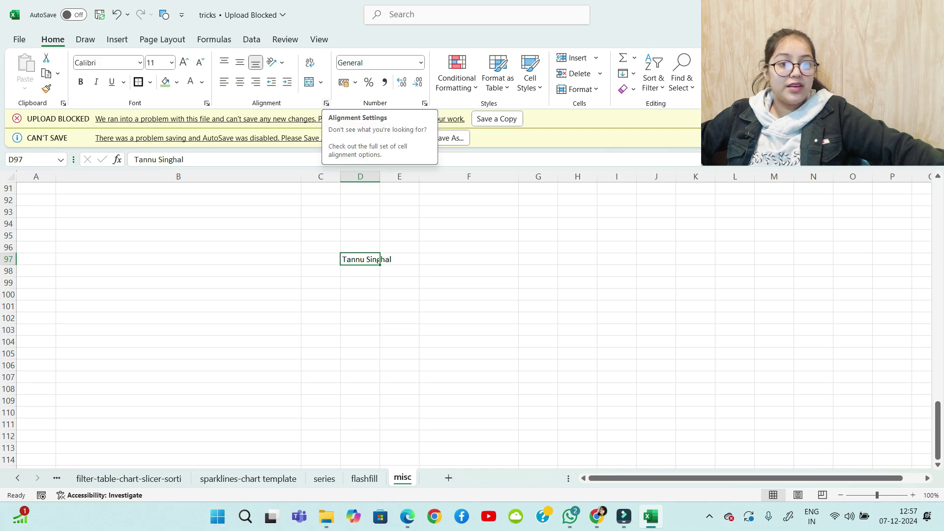
pyautogui.click(326, 103)
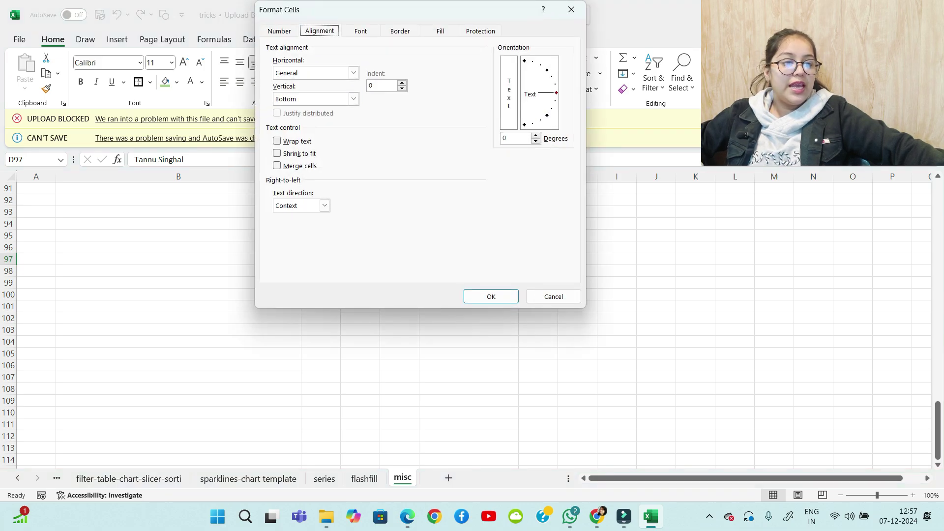
pyautogui.click(277, 141)
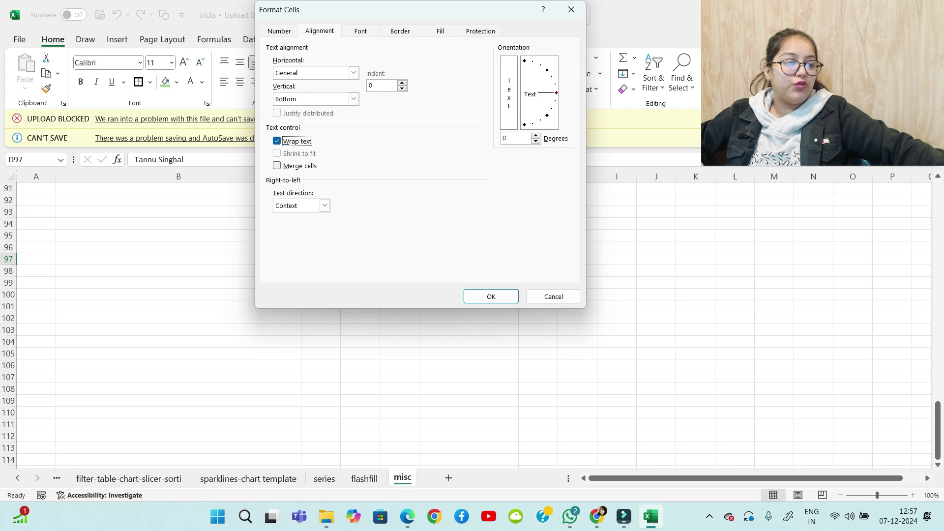
pyautogui.click(491, 296)
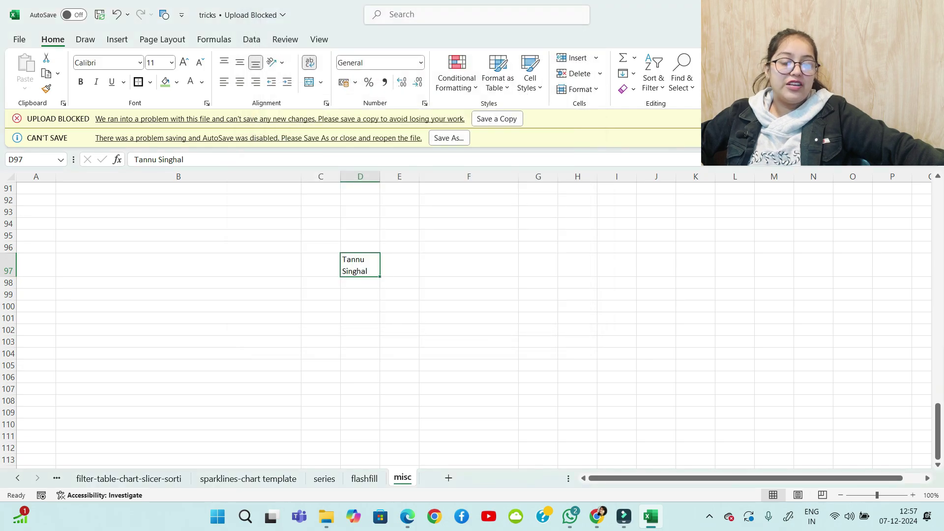
pyautogui.moveTo(380, 177)
pyautogui.mouseDown()
pyautogui.moveTo(415, 176)
pyautogui.moveTo(383, 176)
pyautogui.mouseUp()
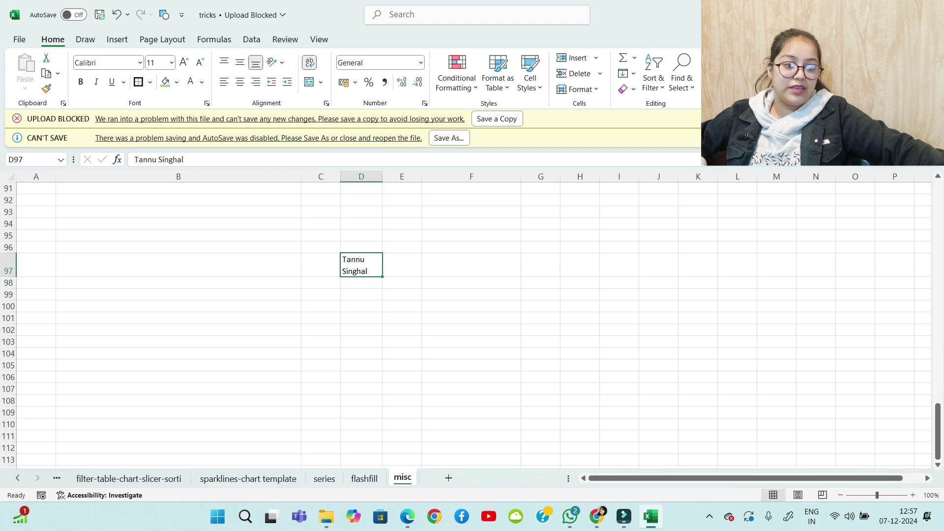
pyautogui.moveTo(383, 176); pyautogui.dragTo(379, 176)
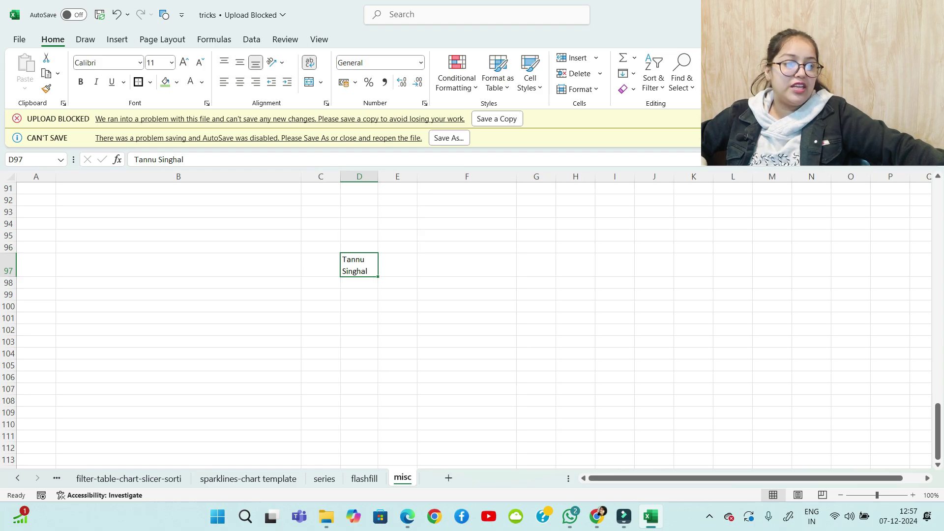
pyautogui.click(327, 103)
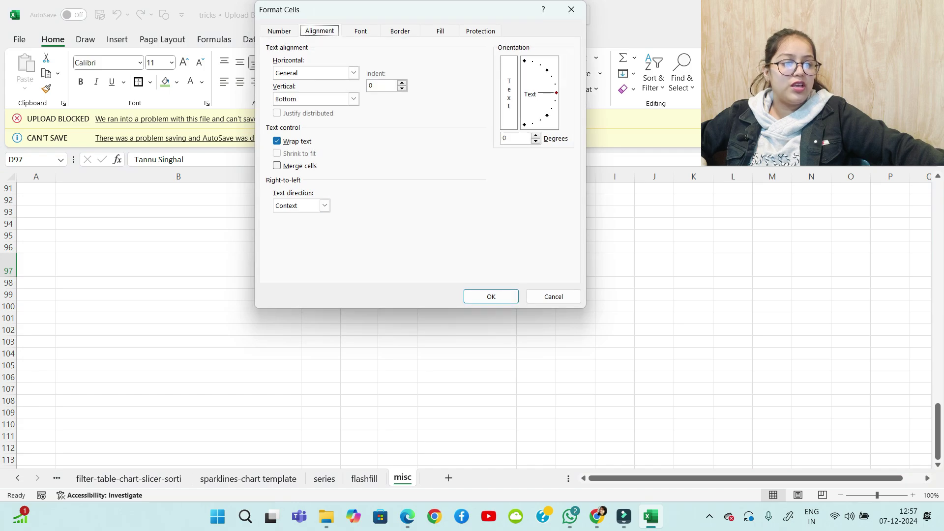
pyautogui.click(277, 141)
pyautogui.click(491, 296)
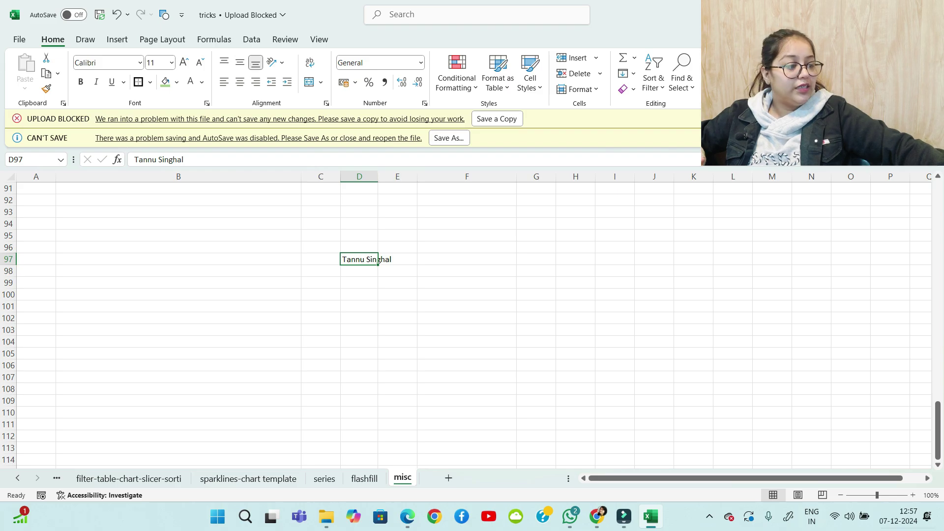
# Turn on Shrink to fit for D97 in the Alignment settings so the name fits column D
pyautogui.keyDown('ctrl'); pyautogui.scroll(7, 467, 320); pyautogui.keyUp('ctrl')
pyautogui.scroll(-4, 467, 320)
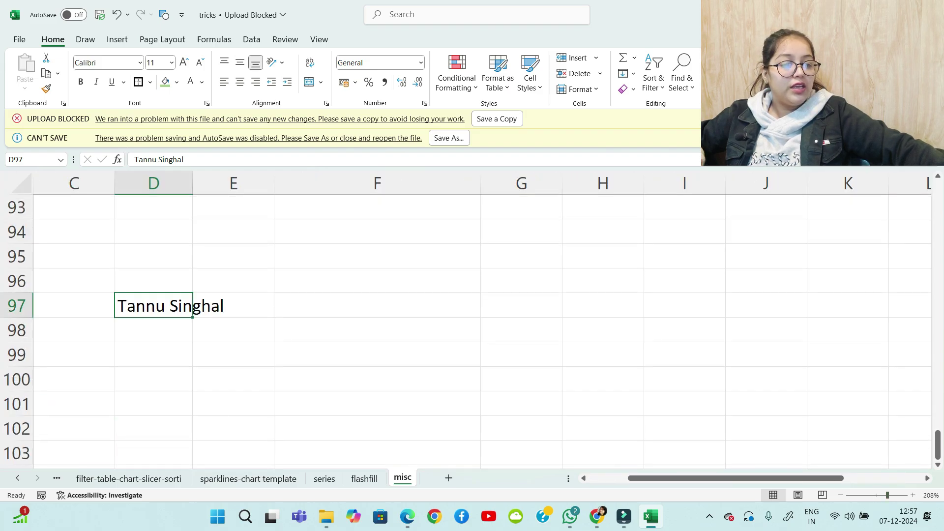
pyautogui.moveTo(709, 478)
pyautogui.mouseDown()
pyautogui.moveTo(668, 478)
pyautogui.moveTo(721, 478)
pyautogui.moveTo(708, 478)
pyautogui.mouseUp()
pyautogui.scroll(2, 669, 394)
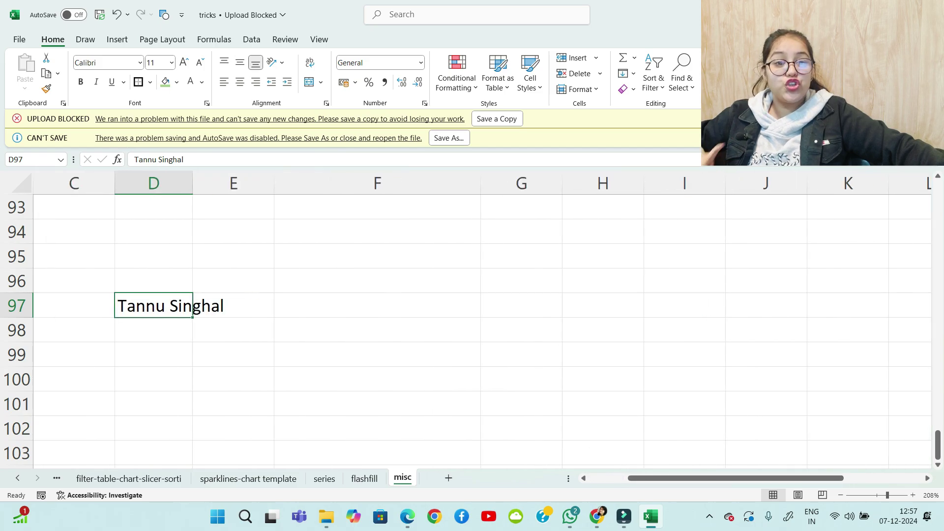
pyautogui.click(153, 330)
pyautogui.click(153, 306)
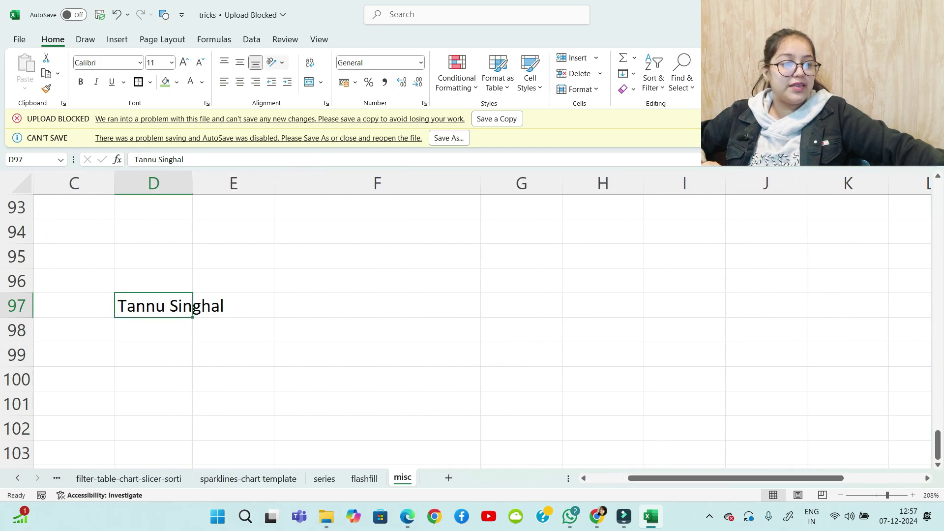
pyautogui.click(326, 102)
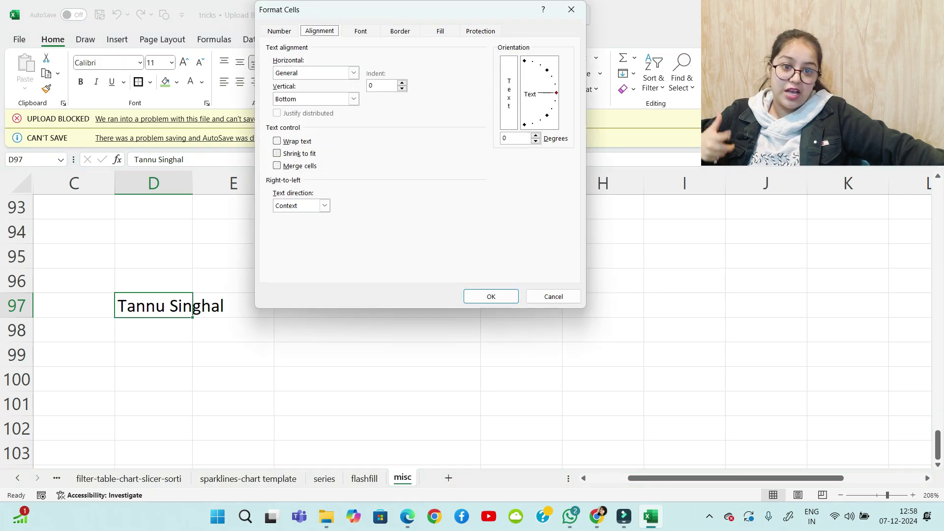
pyautogui.hotkey('alt', 'k')
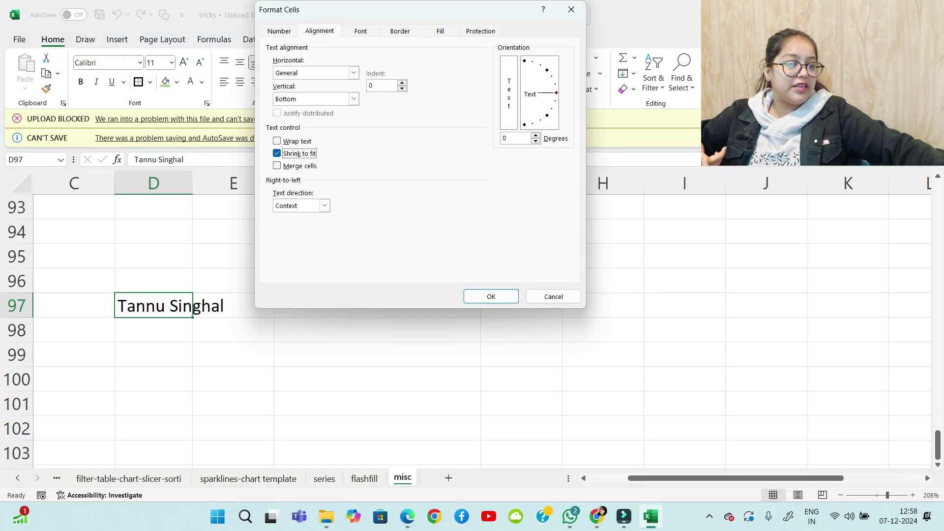
pyautogui.press('Return')
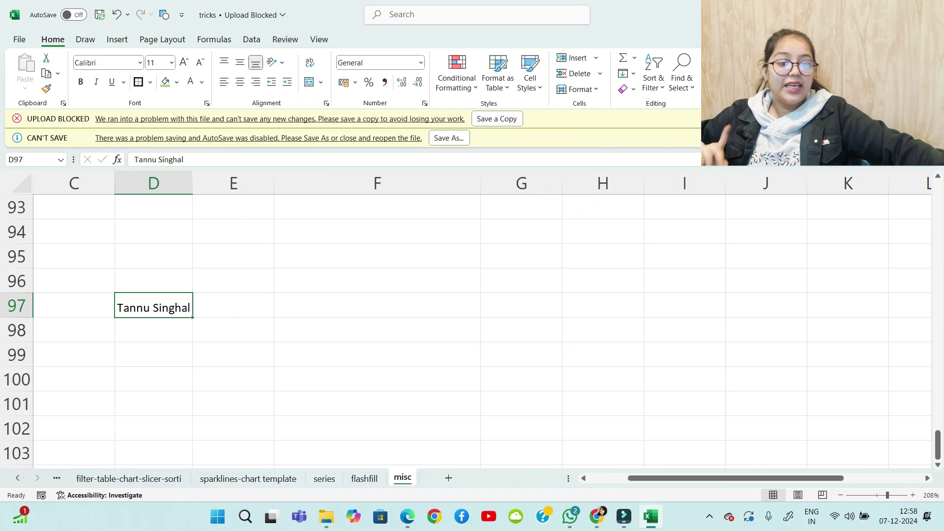
pyautogui.scroll(7, 472, 329)
pyautogui.scroll(-12, 472, 330)
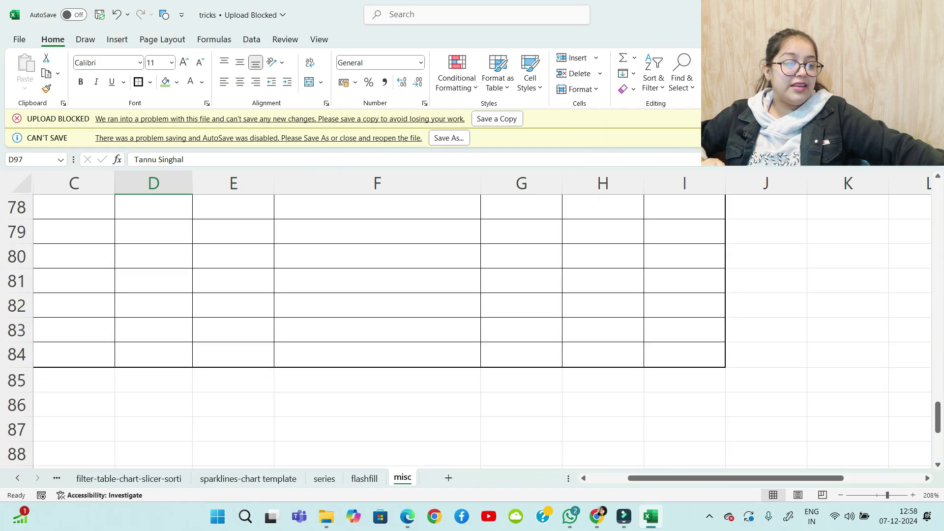
pyautogui.scroll(3, 473, 330)
pyautogui.scroll(1, 472, 329)
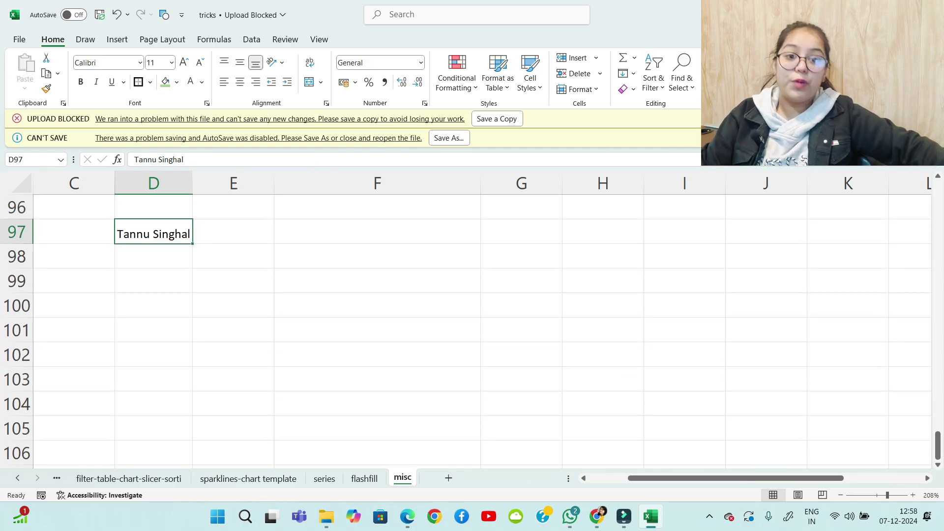
# Enter the first name, last name, 'accounts' and 'expert' on four lines in D99 using Alt+Enter
pyautogui.click(153, 281)
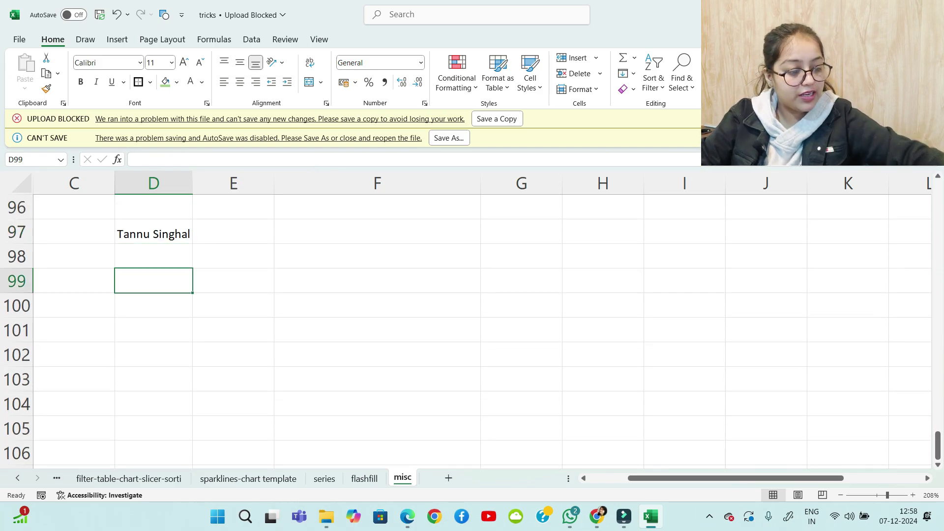
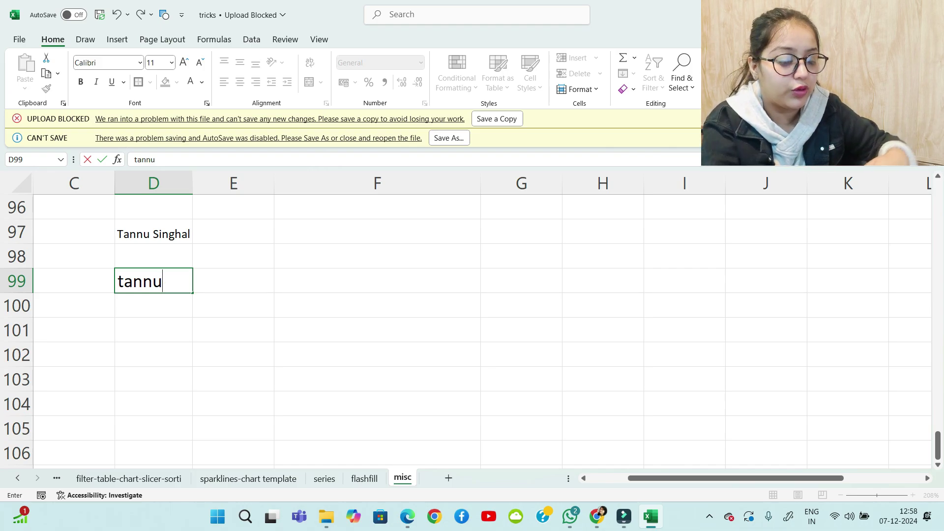
pyautogui.hotkey('alt', 'Return')
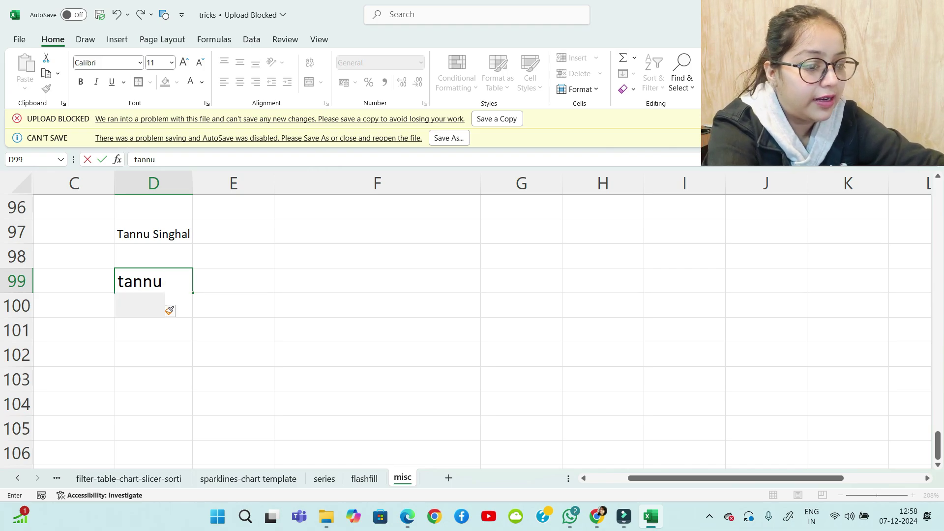
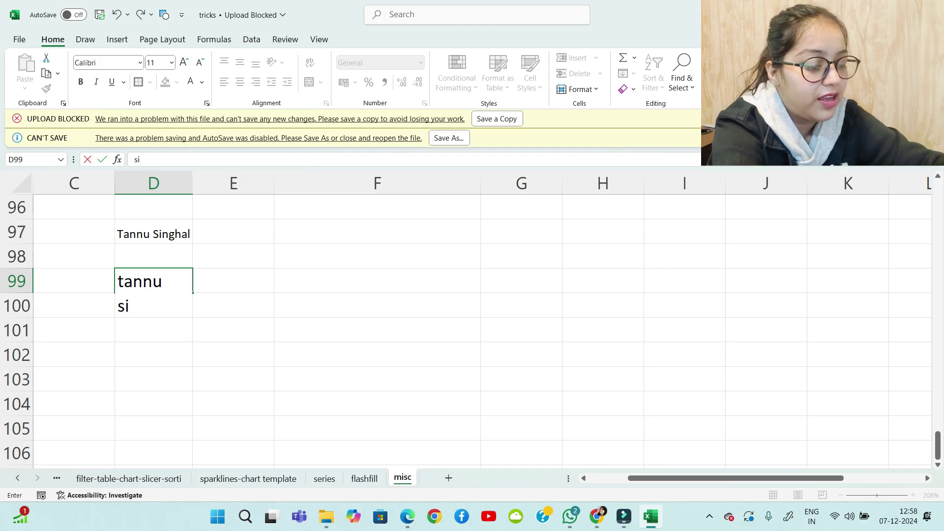
pyautogui.hotkey('alt', 'Return')
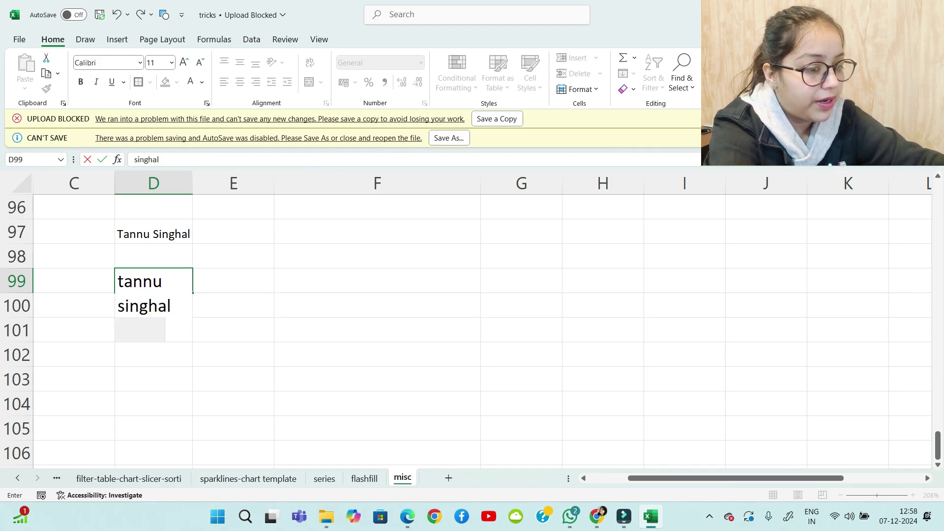
pyautogui.write('accounts')
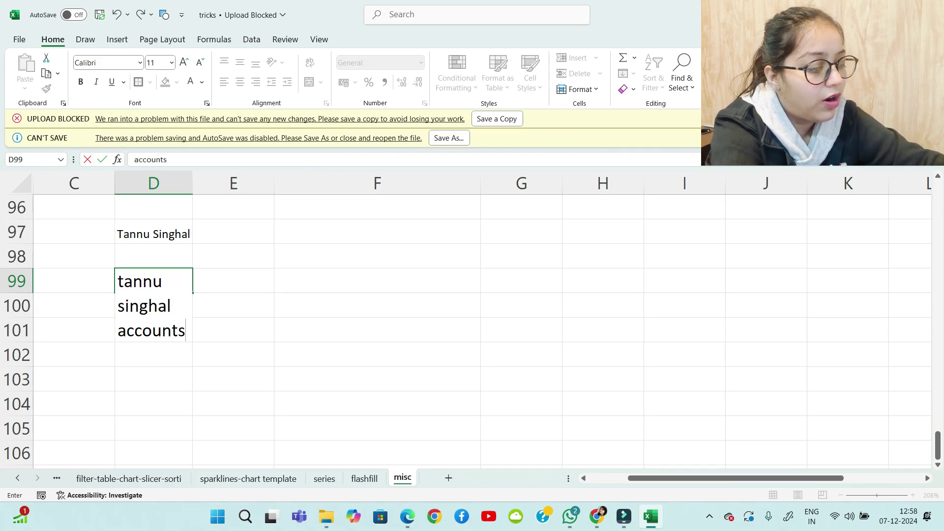
pyautogui.hotkey('alt', 'Return')
pyautogui.write('e')
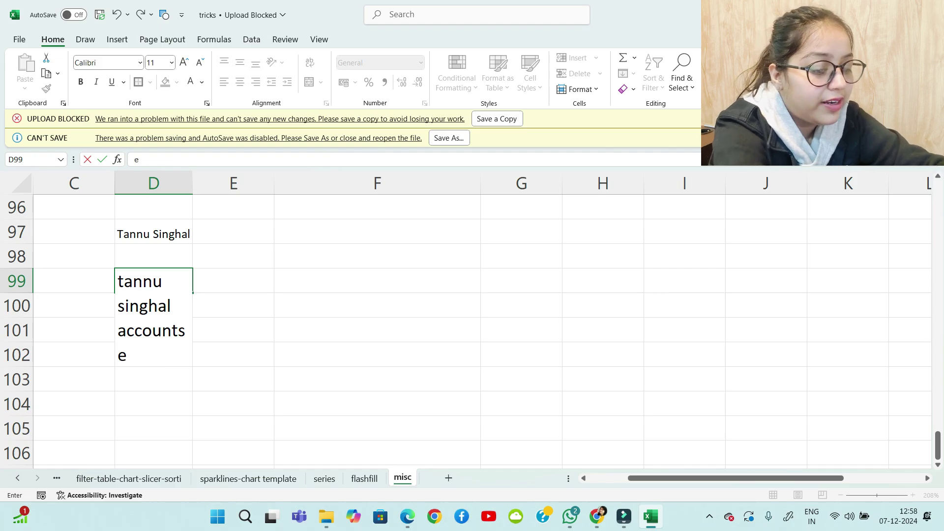
pyautogui.write('xpert')
pyautogui.press('Return')
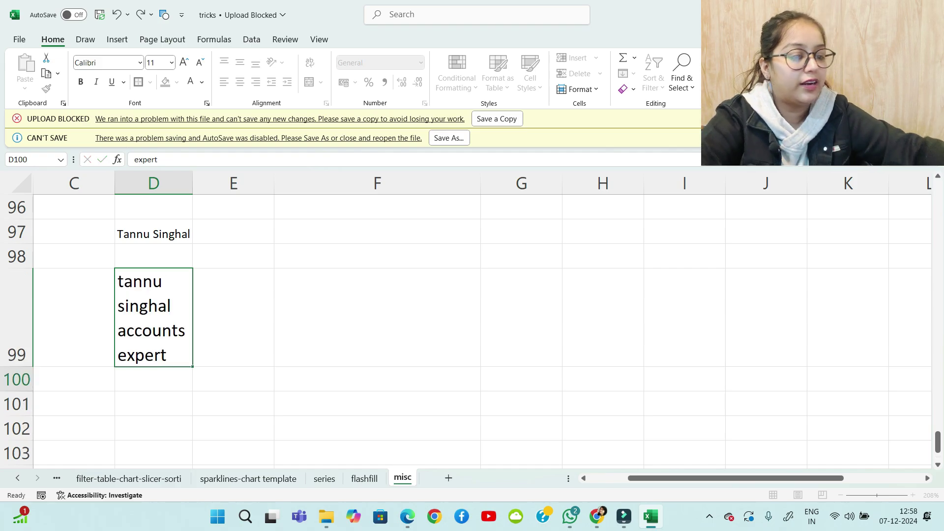
pyautogui.press('Up')
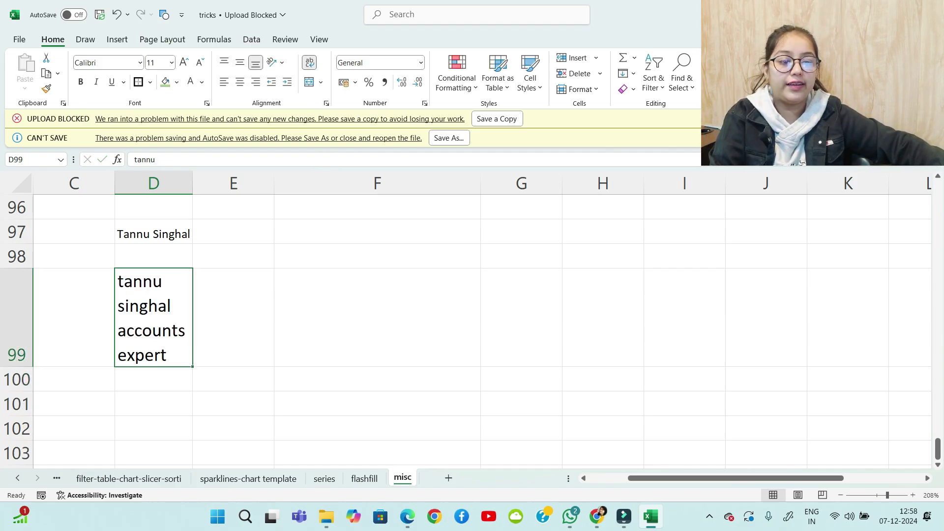
pyautogui.press('F2')
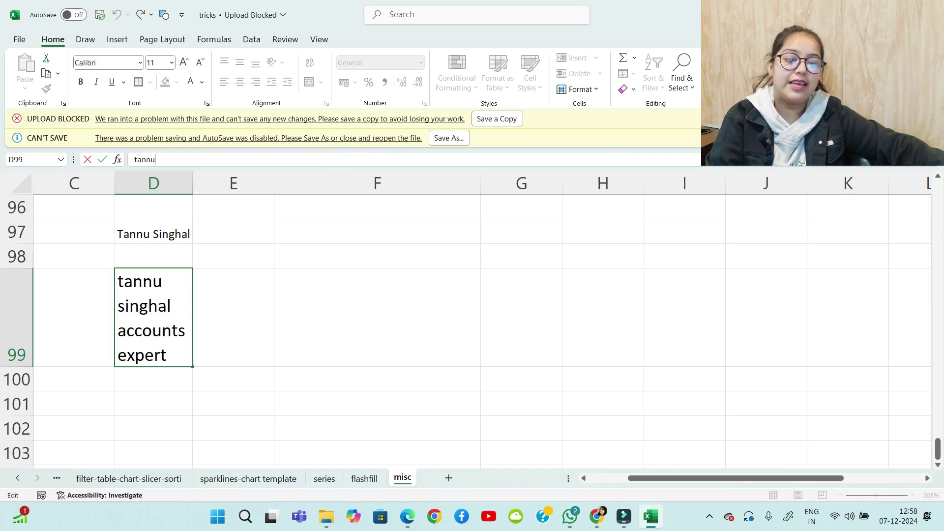
pyautogui.press('Tab')
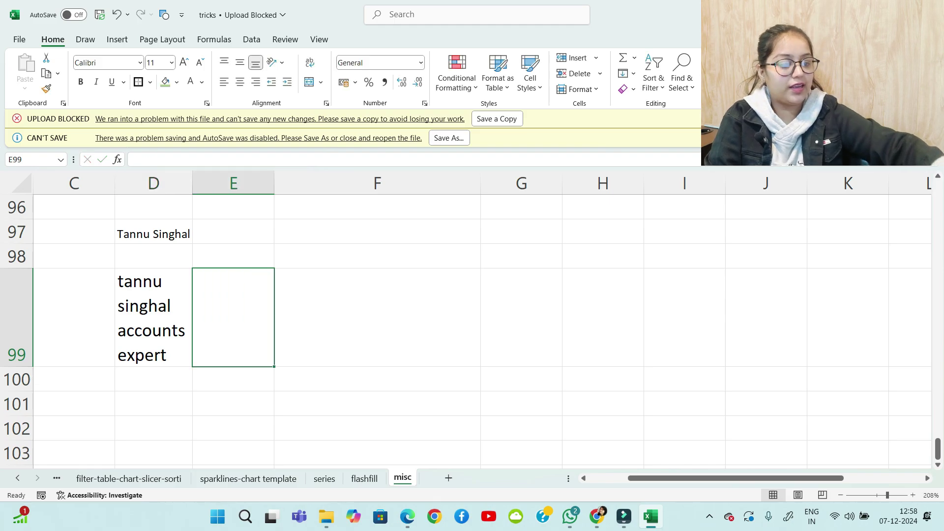
# Handwrite 'Alt Enter' and a down-arrow over cell E99 with the pen
pyautogui.moveTo(219, 330)
pyautogui.mouseDown()
pyautogui.moveTo(235, 329)
pyautogui.moveTo(236, 318)
pyautogui.mouseUp()
pyautogui.moveTo(245, 303)
pyautogui.mouseDown()
pyautogui.moveTo(250, 327)
pyautogui.moveTo(260, 323)
pyautogui.mouseUp()
pyautogui.moveTo(250, 315); pyautogui.dragTo(262, 314)
pyautogui.moveTo(217, 350); pyautogui.dragTo(220, 366)
pyautogui.moveTo(215, 349)
pyautogui.mouseDown()
pyautogui.moveTo(231, 346)
pyautogui.moveTo(229, 356)
pyautogui.mouseUp()
pyautogui.moveTo(217, 367); pyautogui.dragTo(250, 364)
pyautogui.moveTo(254, 341)
pyautogui.mouseDown()
pyautogui.moveTo(257, 363)
pyautogui.moveTo(261, 348)
pyautogui.mouseUp()
pyautogui.moveTo(263, 356); pyautogui.dragTo(292, 337)
pyautogui.moveTo(353, 287); pyautogui.dragTo(352, 350)
pyautogui.moveTo(336, 329)
pyautogui.mouseDown()
pyautogui.moveTo(347, 342)
pyautogui.moveTo(370, 328)
pyautogui.mouseUp()
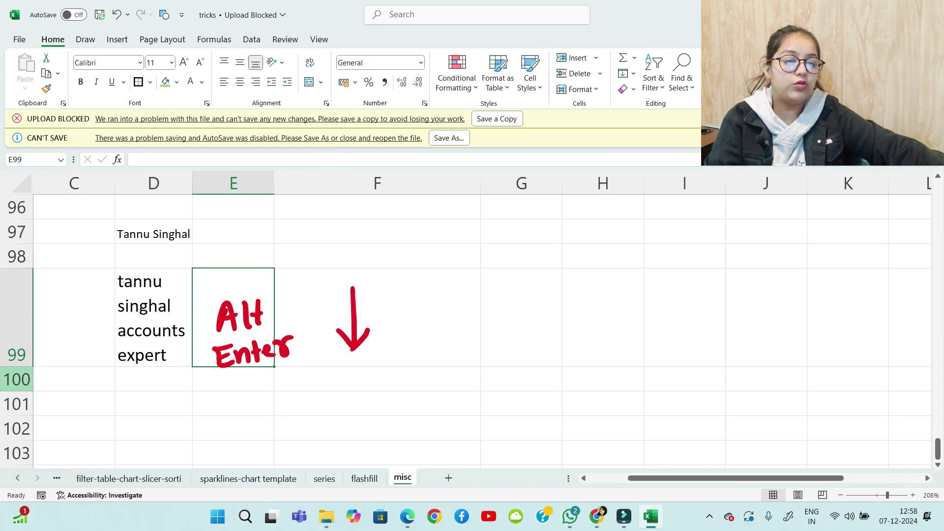
# Step back with Ctrl+PageUp to the movement sheet and select the MOVEMENT title and table
pyautogui.scroll(16, 418, 329)
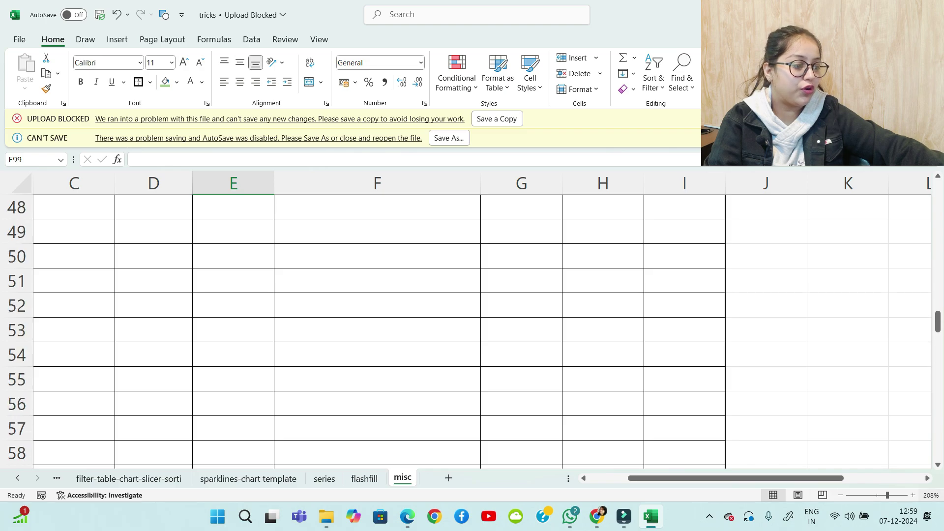
pyautogui.scroll(-6, 482, 329)
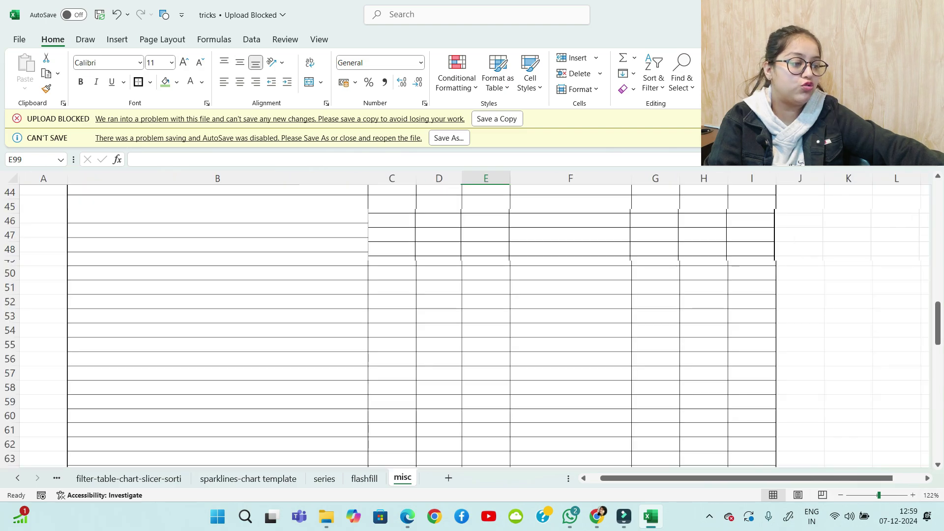
pyautogui.scroll(7, 482, 329)
pyautogui.scroll(7, 418, 325)
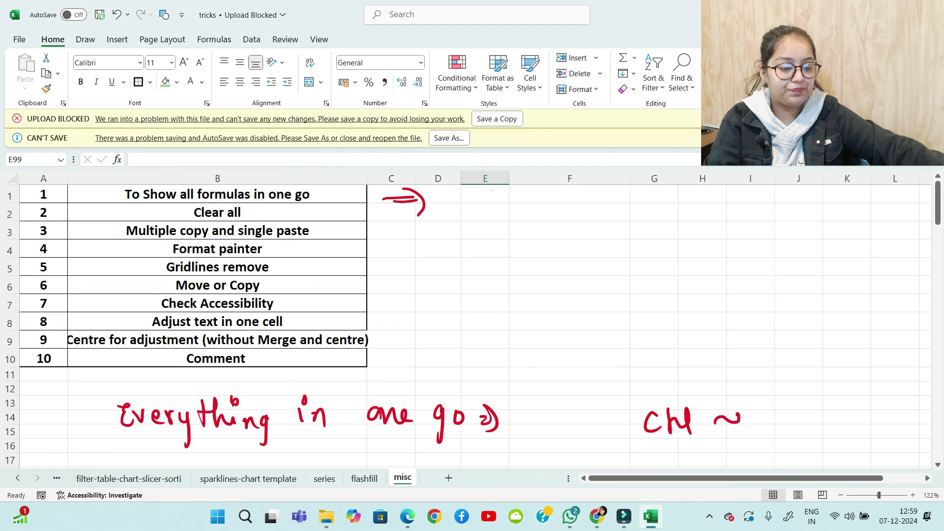
pyautogui.click(128, 478)
pyautogui.hotkey('ctrl', 'pageup')
pyautogui.hotkey('ctrl', 'pageup')
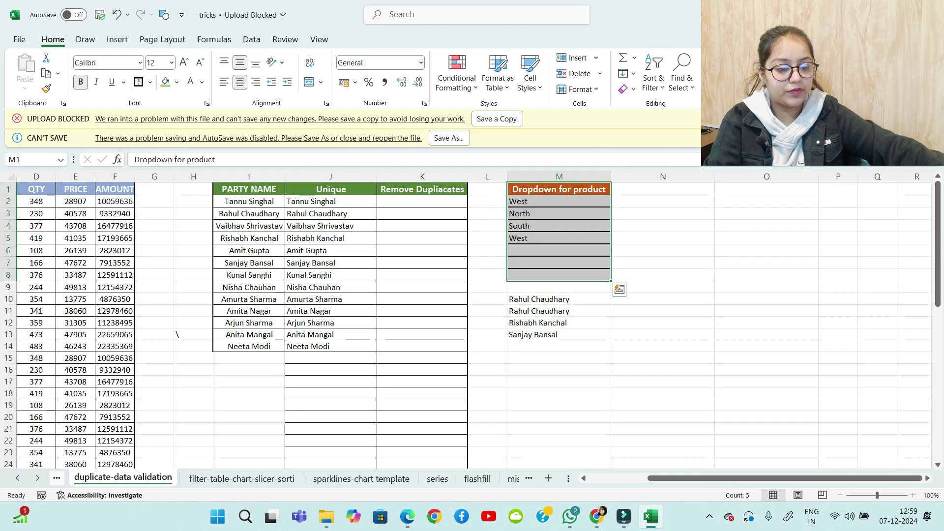
pyautogui.hotkey('ctrl', 'pageup')
pyautogui.hotkey('ctrl', 'pageup')
pyautogui.hotkey('ctrl', 'pageup')
pyautogui.hotkey('ctrl', 'pageup')
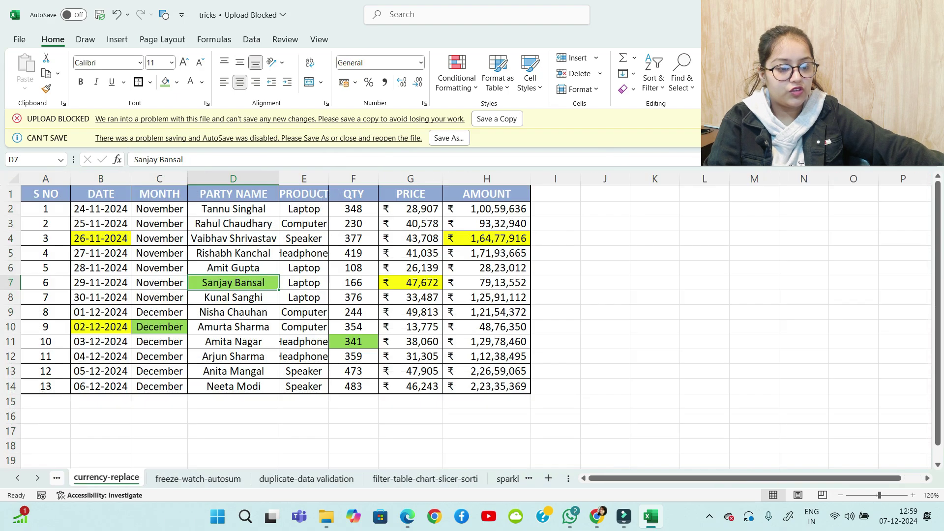
pyautogui.hotkey('ctrl', 'pageup')
pyautogui.hotkey('ctrl', 'pageup')
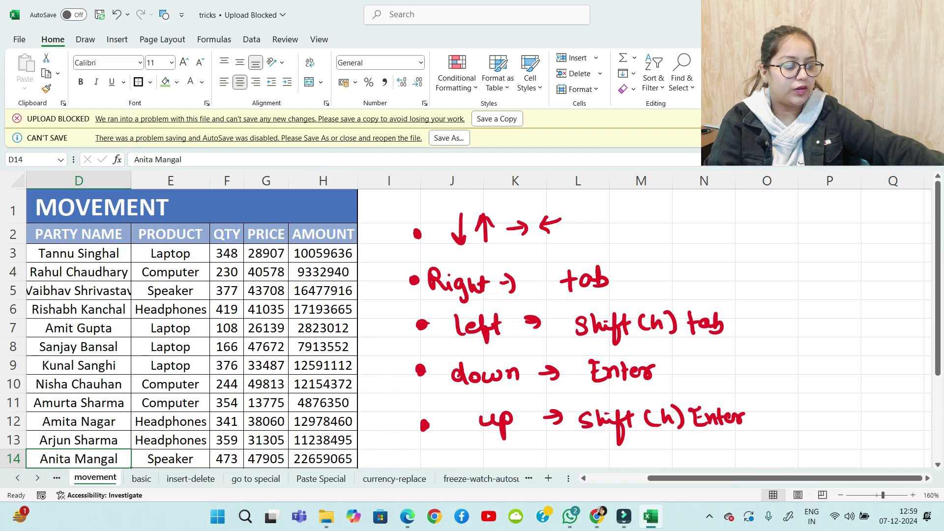
pyautogui.moveTo(809, 478); pyautogui.dragTo(743, 478)
pyautogui.click(172, 207)
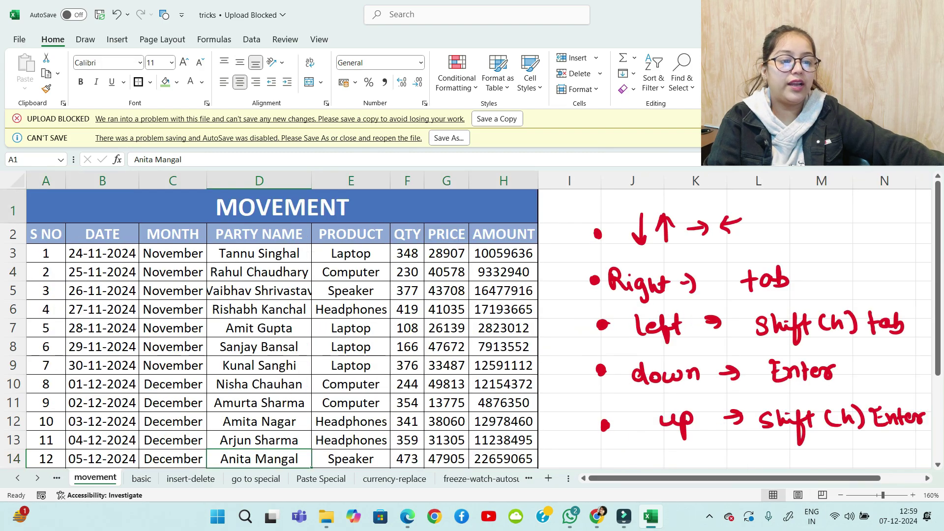
pyautogui.hotkey('shift', 'Down')
pyautogui.hotkey('shift', 'Down')
pyautogui.hotkey('shift', 'Down')
pyautogui.hotkey('shift', 'Down')
pyautogui.hotkey('shift', 'Down')
pyautogui.hotkey('shift', 'Down')
pyautogui.hotkey('shift', 'Down')
pyautogui.hotkey('shift', 'Down')
pyautogui.hotkey('shift', 'Down')
pyautogui.hotkey('shift', 'Down')
pyautogui.hotkey('shift', 'Down')
pyautogui.hotkey('shift', 'Down')
pyautogui.hotkey('shift', 'Down')
pyautogui.hotkey('shift', 'Down')
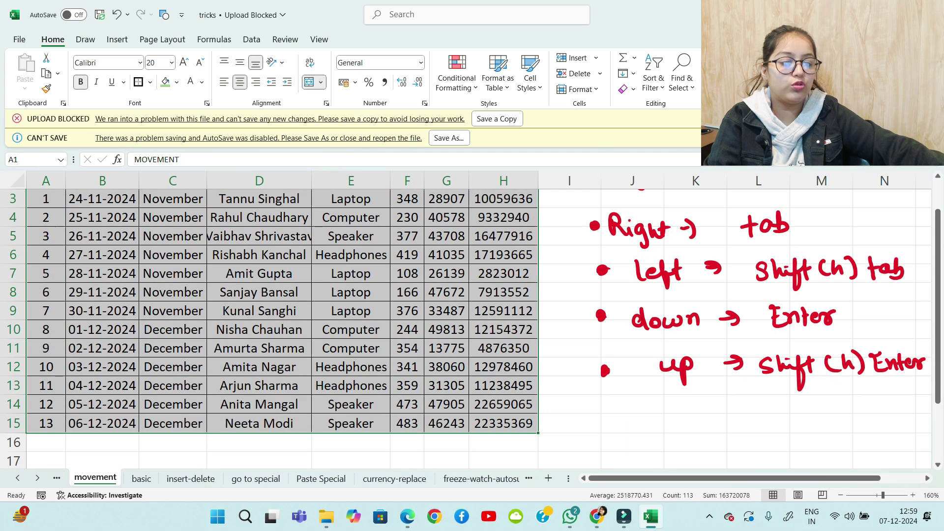
pyautogui.scroll(1, 283, 320)
# Select the MOVEMENT title cell and unmerge it with Alt, M, U
pyautogui.click(283, 207)
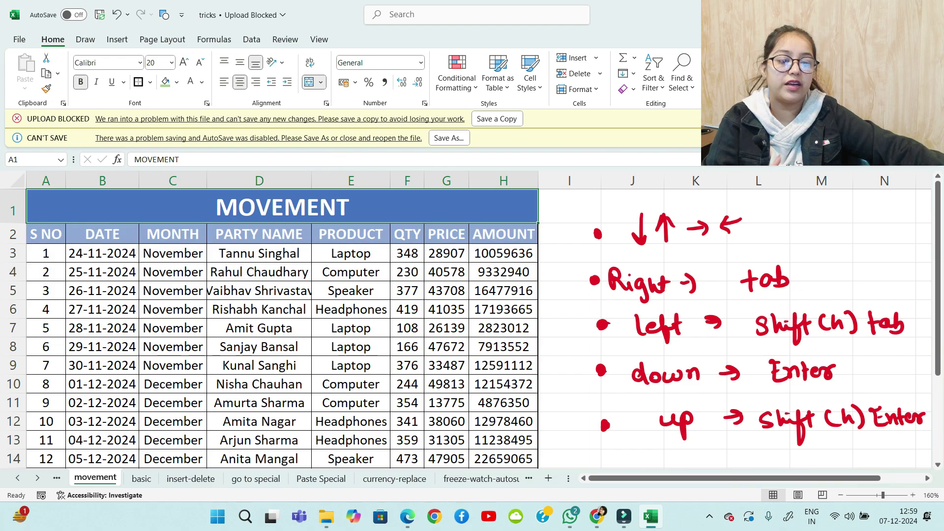
pyautogui.hotkey('shift', 'Down')
pyautogui.hotkey('shift', 'Down')
pyautogui.hotkey('shift', 'Down')
pyautogui.hotkey('shift', 'Down')
pyautogui.hotkey('shift', 'Down')
pyautogui.hotkey('shift', 'Down')
pyautogui.hotkey('shift', 'Down')
pyautogui.hotkey('shift', 'Down')
pyautogui.hotkey('shift', 'Down')
pyautogui.hotkey('shift', 'Down')
pyautogui.hotkey('shift', 'Down')
pyautogui.hotkey('shift', 'Down')
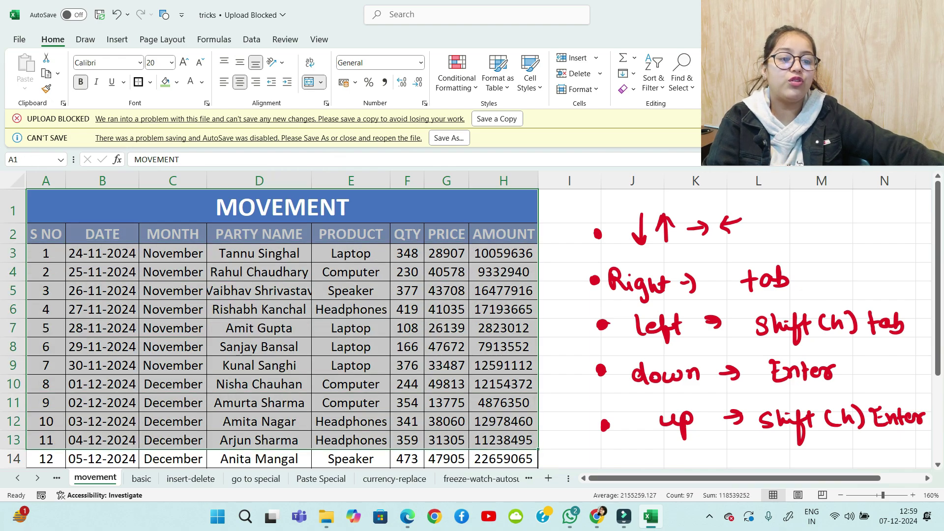
pyautogui.press('Up')
pyautogui.hotkey('shift', 'Down')
pyautogui.hotkey('shift', 'Down')
pyautogui.hotkey('shift', 'Down')
pyautogui.hotkey('shift', 'Down')
pyautogui.hotkey('shift', 'Down')
pyautogui.hotkey('shift', 'Down')
pyautogui.hotkey('shift', 'Down')
pyautogui.hotkey('shift', 'Down')
pyautogui.hotkey('shift', 'Down')
pyautogui.hotkey('shift', 'Down')
pyautogui.hotkey('shift', 'Down')
pyautogui.hotkey('shift', 'Down')
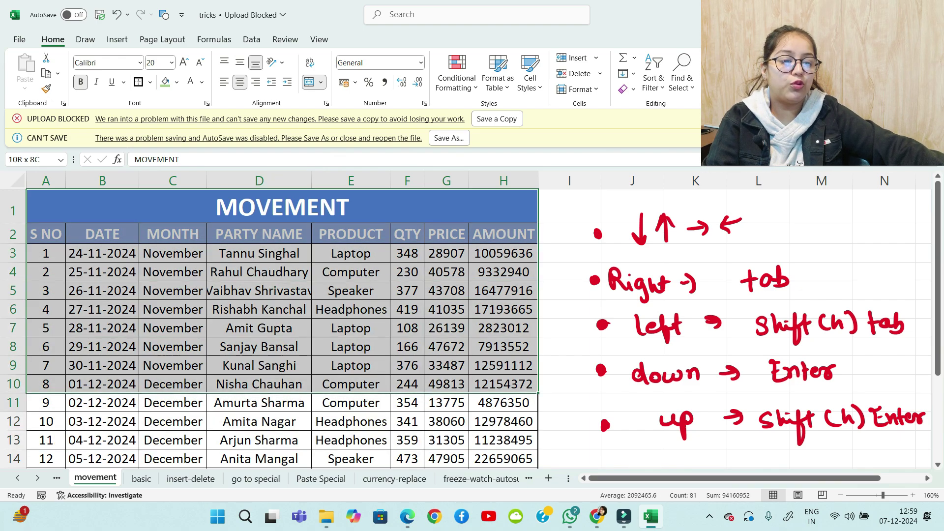
pyautogui.press('Up')
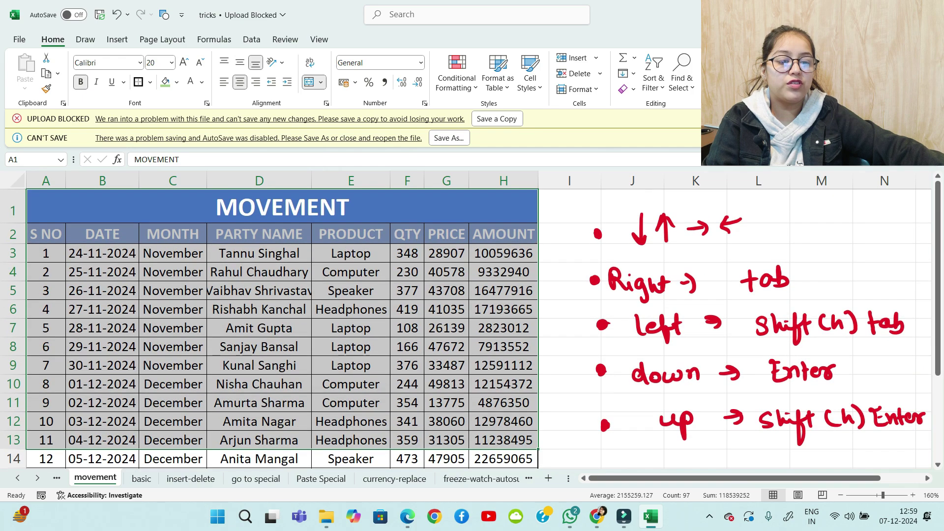
pyautogui.hotkey('shift', 'Down')
pyautogui.hotkey('shift', 'Down')
pyautogui.hotkey('shift', 'Down')
pyautogui.hotkey('shift', 'Down')
pyautogui.hotkey('shift', 'Down')
pyautogui.hotkey('shift', 'Down')
pyautogui.hotkey('shift', 'Down')
pyautogui.hotkey('shift', 'Down')
pyautogui.hotkey('shift', 'Down')
pyautogui.hotkey('shift', 'Down')
pyautogui.hotkey('shift', 'Down')
pyautogui.hotkey('shift', 'Down')
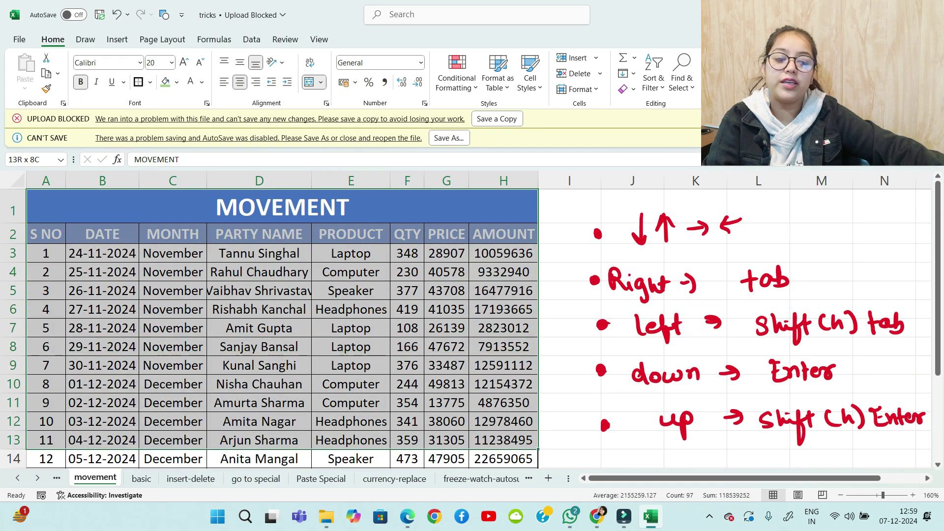
pyautogui.hotkey('shift', 'Down')
pyautogui.scroll(-1, 472, 328)
pyautogui.scroll(1, 472, 329)
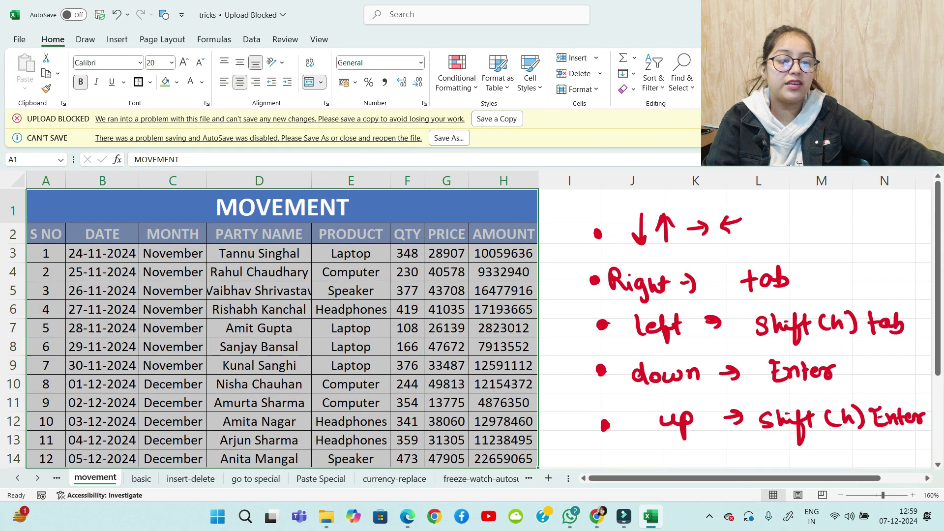
pyautogui.press('Up')
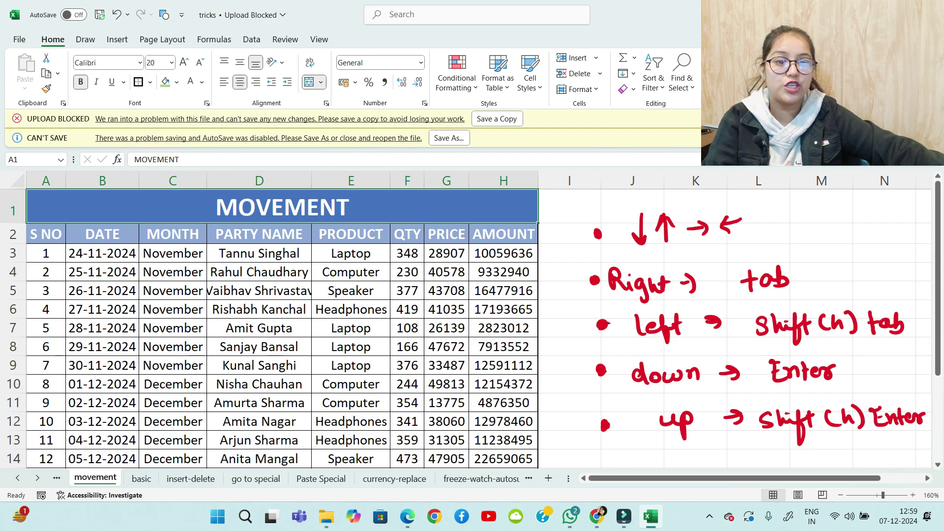
pyautogui.press('alt')
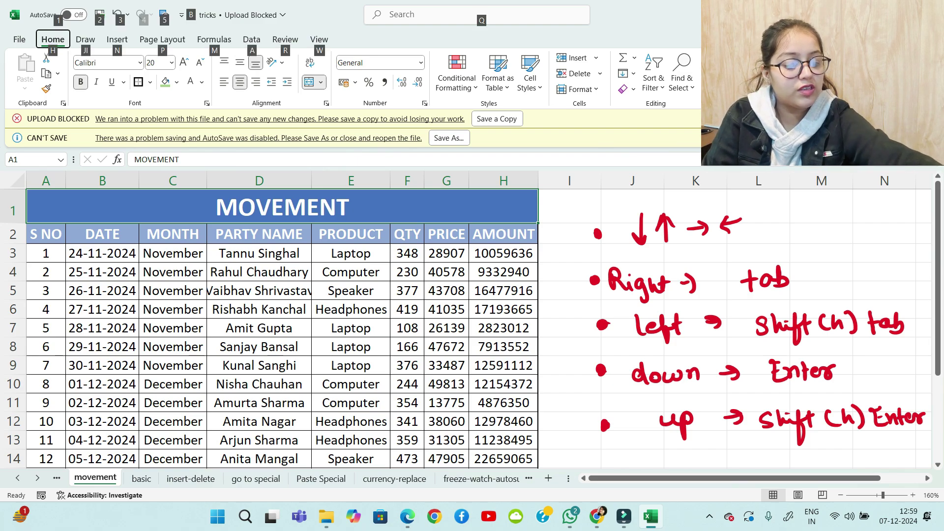
pyautogui.press('m')
pyautogui.press('u')
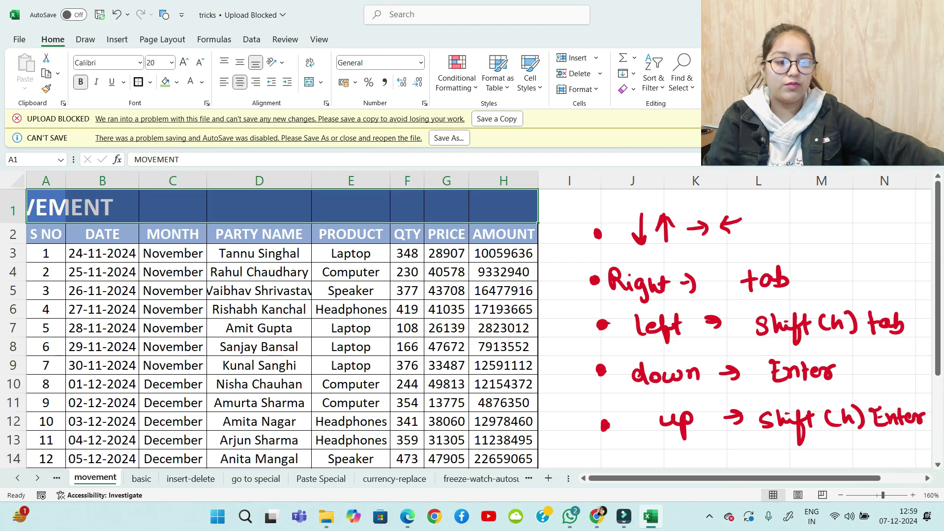
# Select the title row A1:H1 and bring up the full cell formatting options
pyautogui.click(172, 234)
pyautogui.click(45, 207)
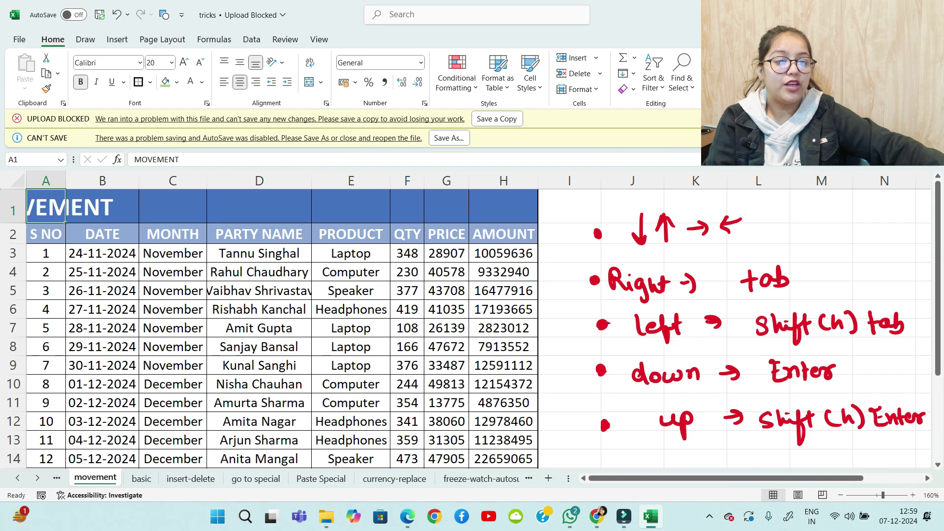
pyautogui.moveTo(46, 208); pyautogui.dragTo(504, 212)
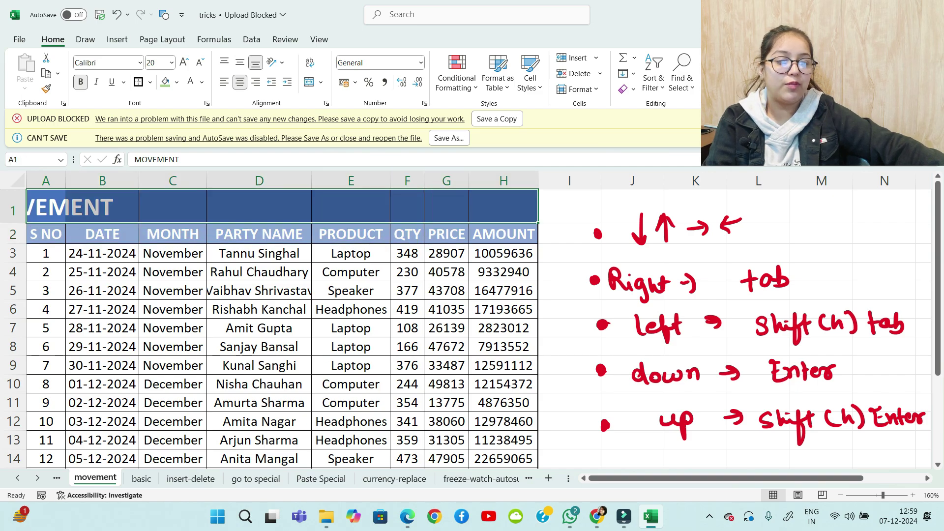
pyautogui.click(206, 103)
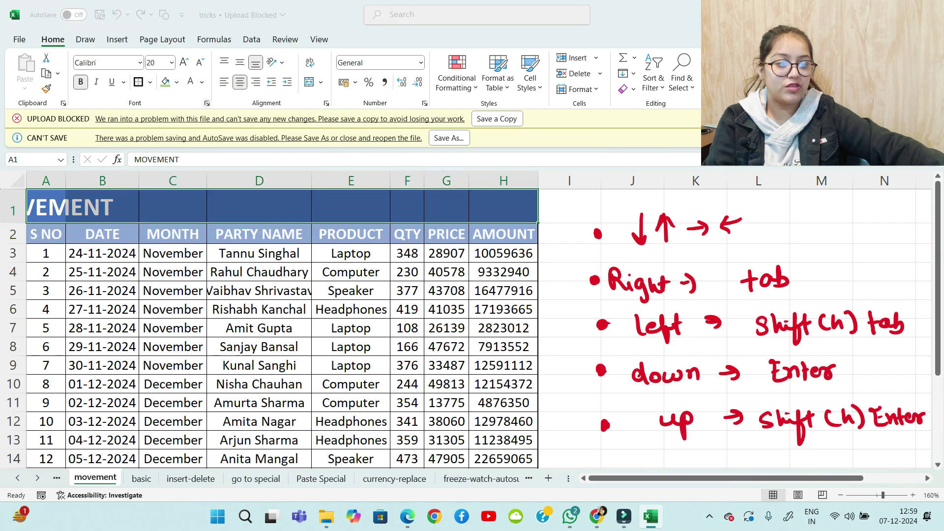
# Set the MOVEMENT title's horizontal alignment to Center Across Selection over A1:H1
pyautogui.press('Left')
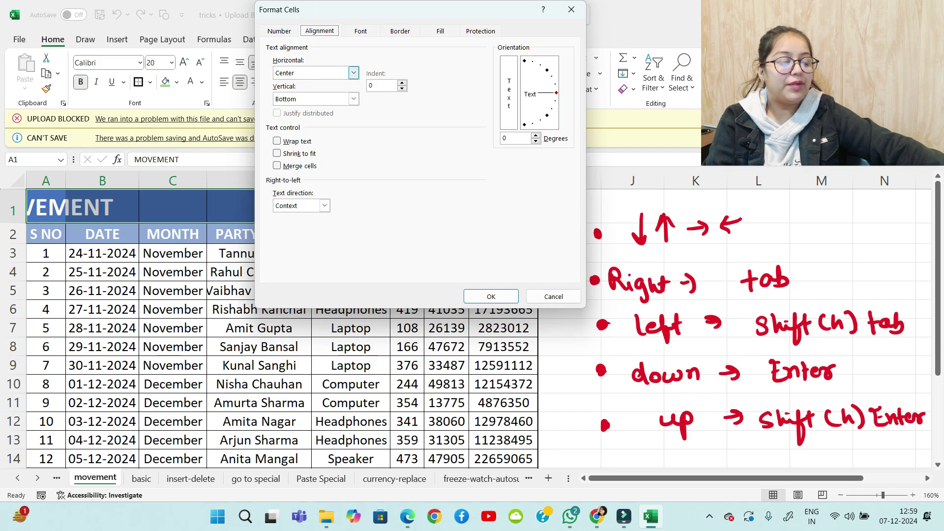
pyautogui.click(354, 73)
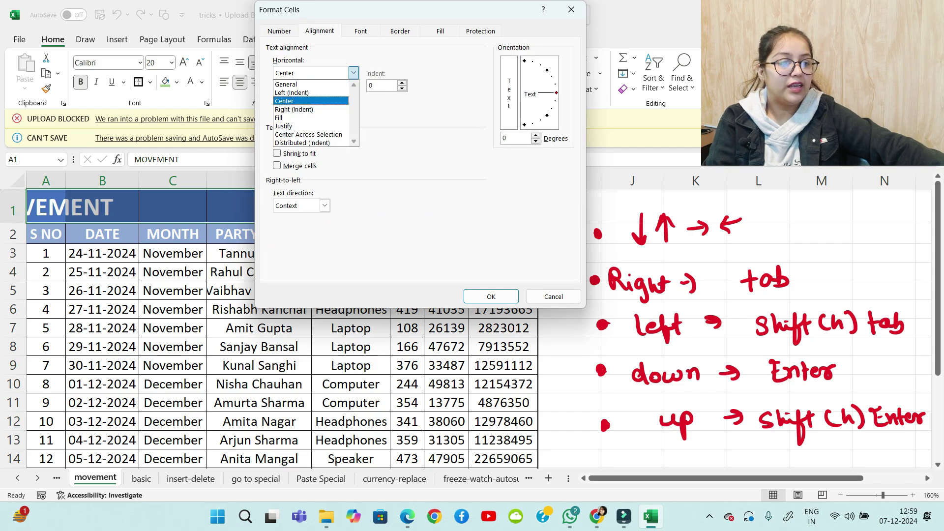
pyautogui.press('Down')
pyautogui.press('Down')
pyautogui.press('Down')
pyautogui.press('Down')
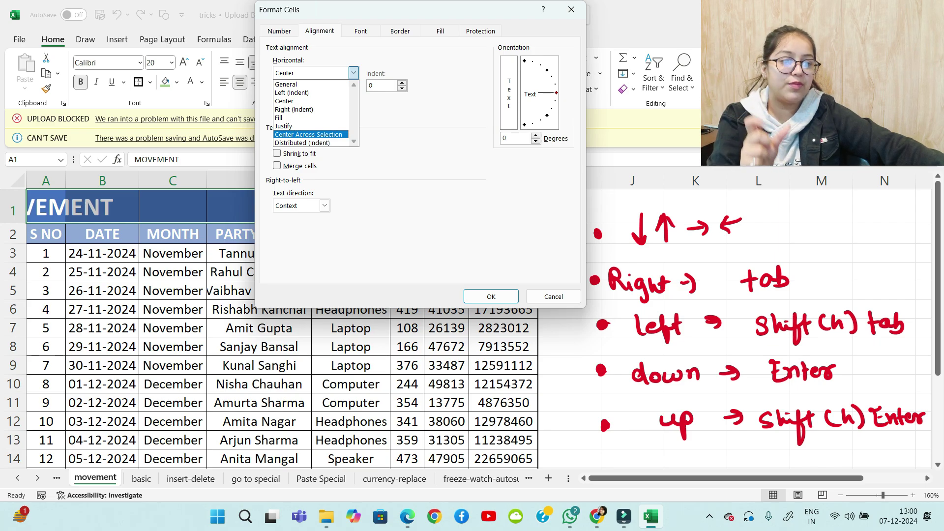
pyautogui.press('Return')
pyautogui.press('Return')
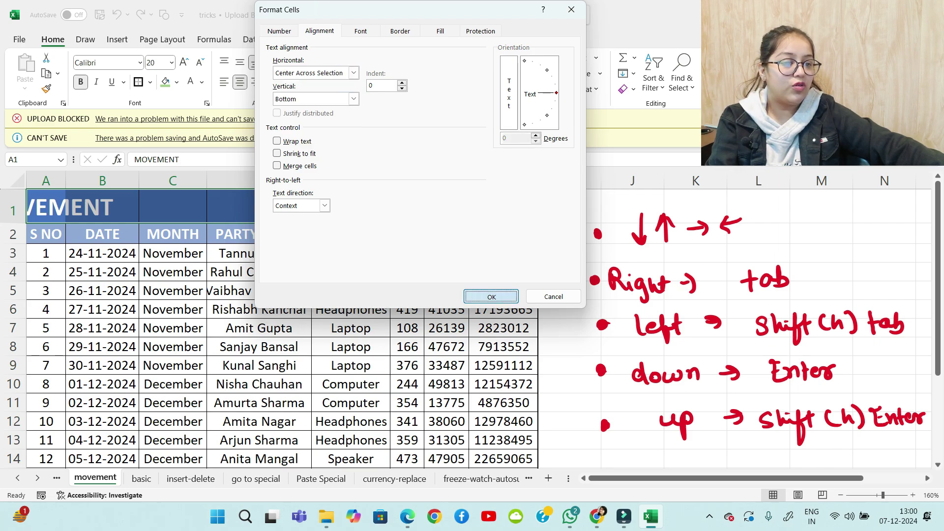
# Select the S NO, DATE, MONTH and PARTY NAME columns in turn, then open the freeze-watch-autosum sheet
pyautogui.click(351, 272)
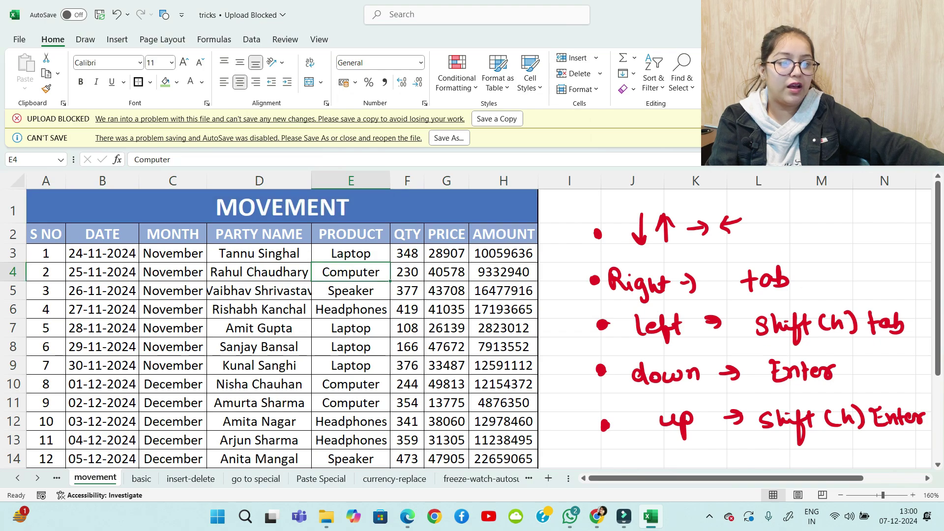
pyautogui.moveTo(46, 209); pyautogui.dragTo(46, 459)
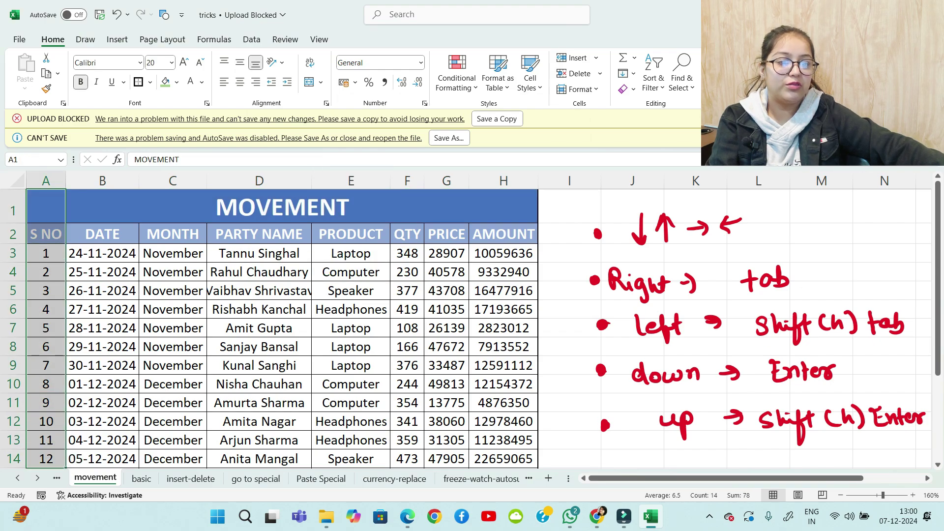
pyautogui.moveTo(102, 209); pyautogui.dragTo(102, 425)
pyautogui.scroll(1, 103, 425)
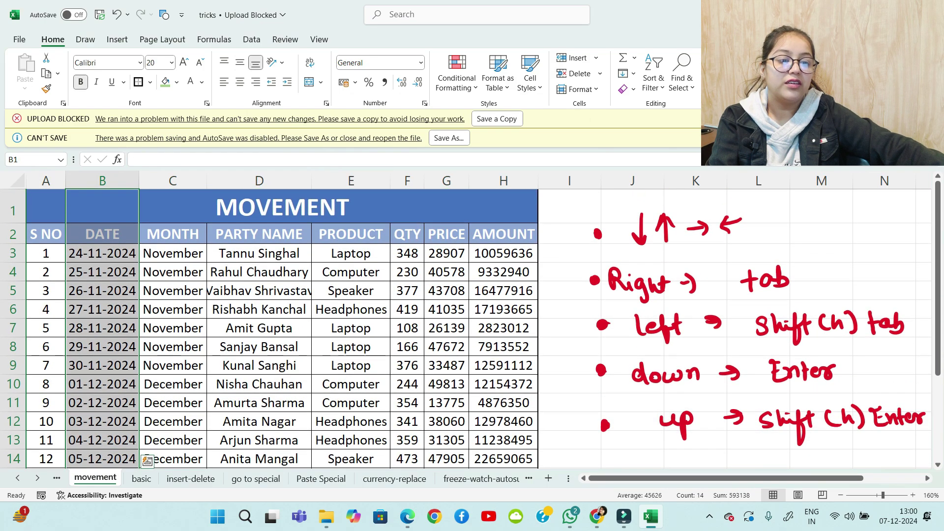
pyautogui.moveTo(173, 209); pyautogui.dragTo(172, 426)
pyautogui.scroll(1, 173, 425)
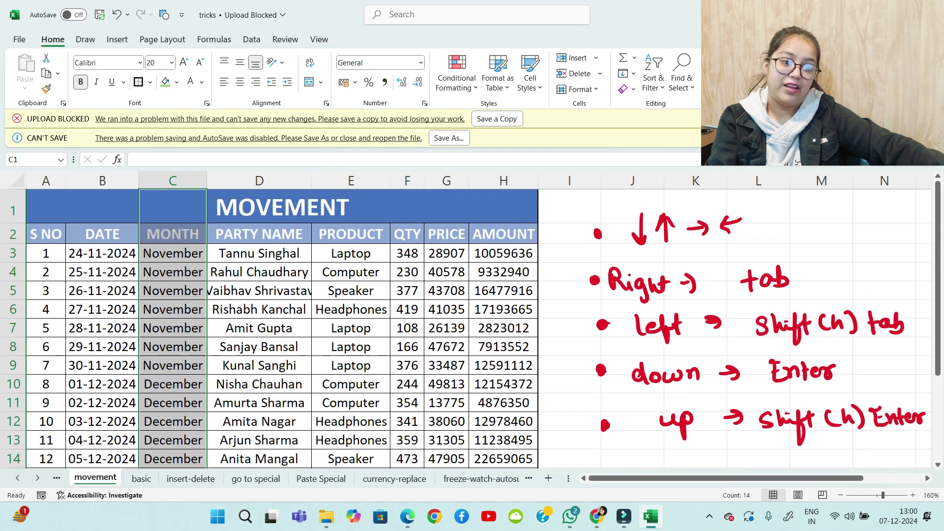
pyautogui.moveTo(259, 209); pyautogui.dragTo(259, 427)
pyautogui.scroll(1, 325, 209)
pyautogui.moveTo(350, 209); pyautogui.dragTo(351, 214)
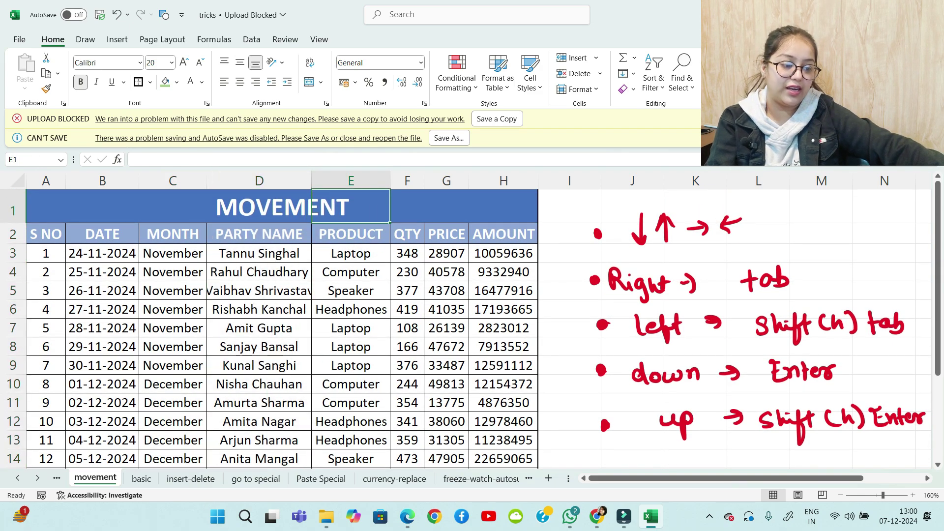
pyautogui.click(482, 479)
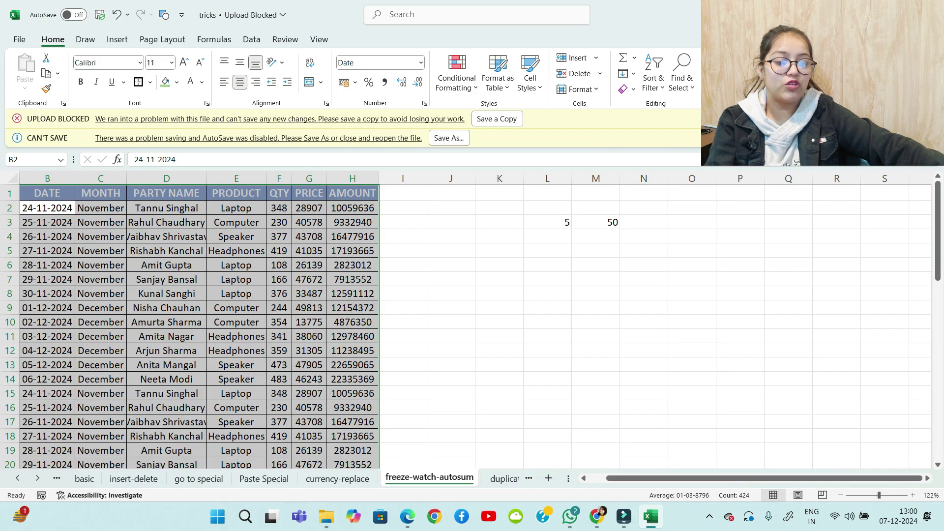
# Look over the Horizontal alignment choices in Format Cells without applying, then move to the misc sheet
pyautogui.click(207, 103)
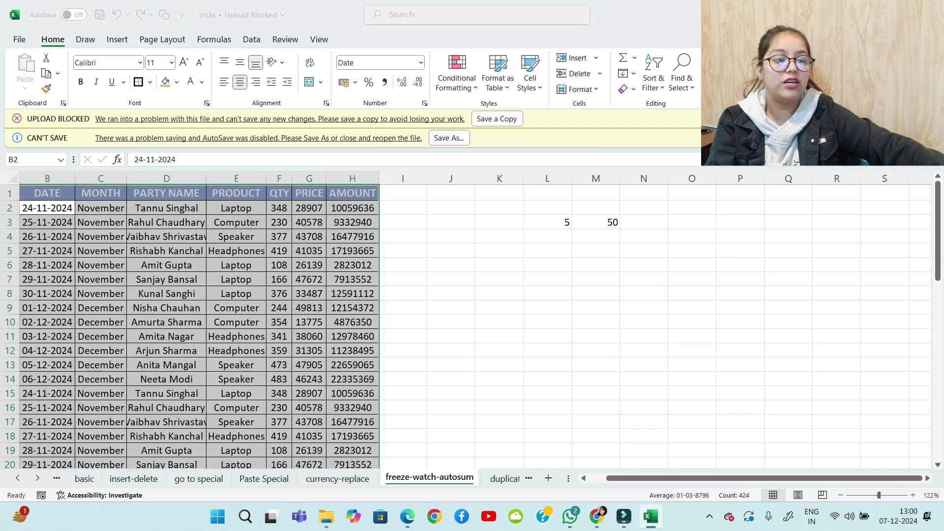
pyautogui.click(319, 31)
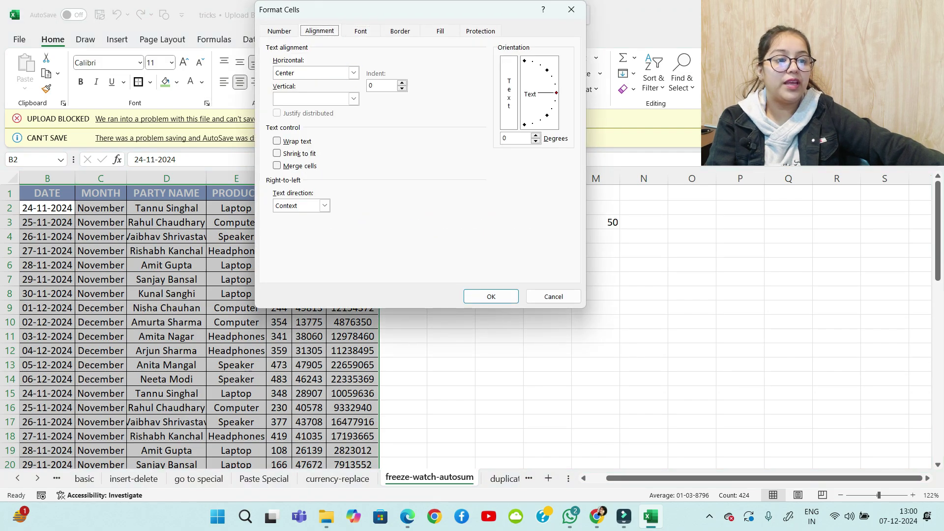
pyautogui.click(353, 73)
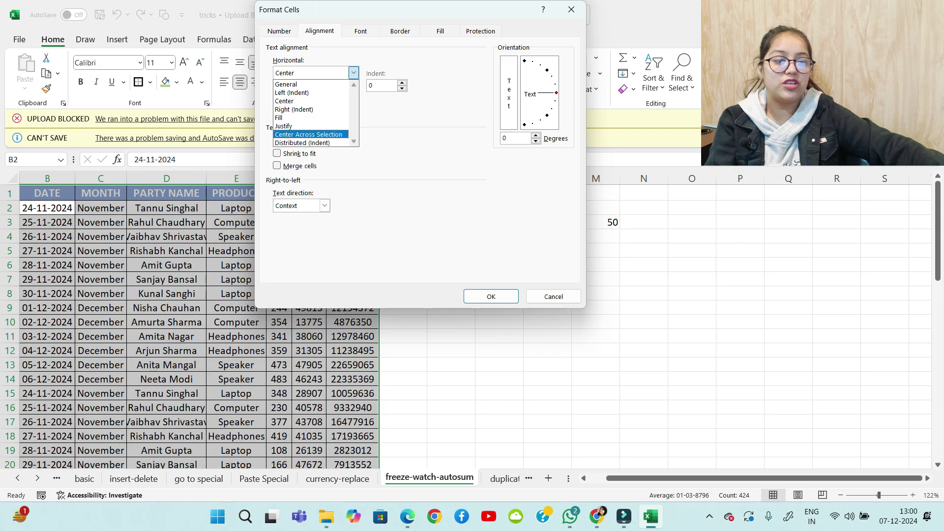
pyautogui.press('Down')
pyautogui.press('Escape')
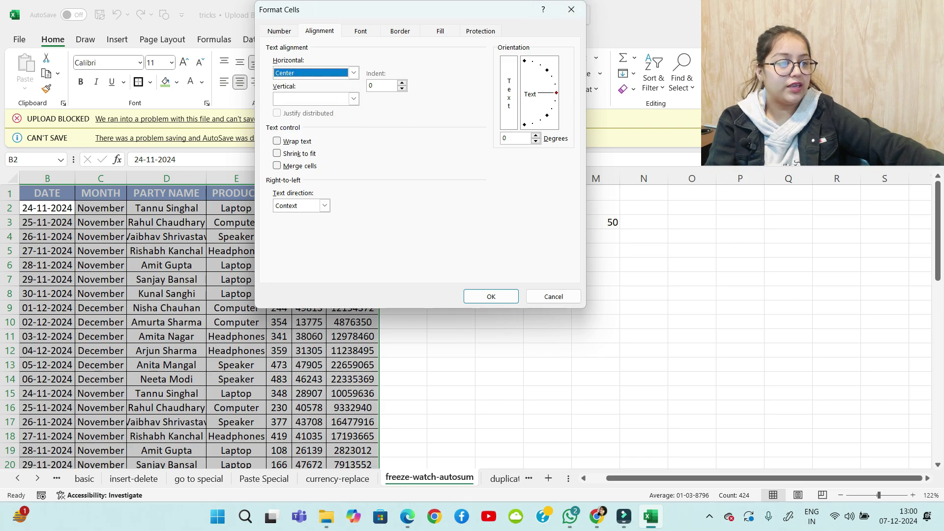
pyautogui.click(572, 9)
pyautogui.click(529, 479)
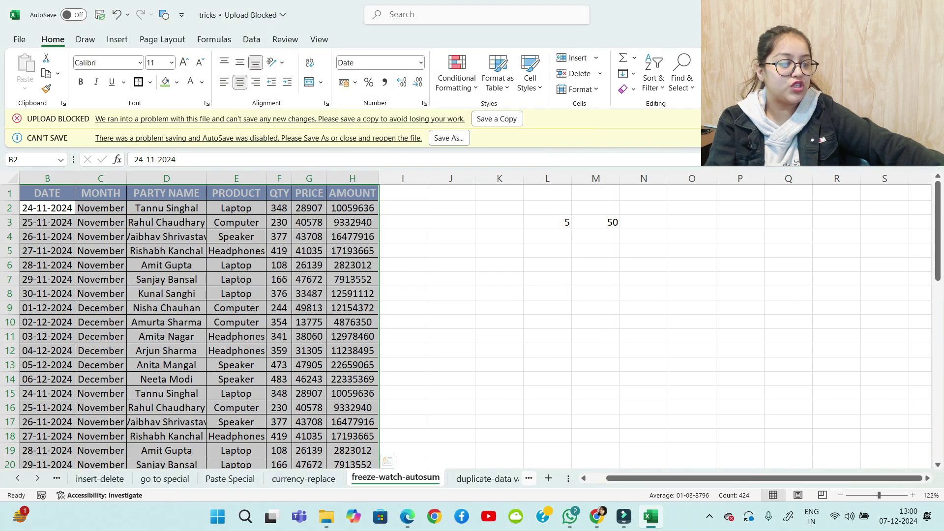
pyautogui.hotkey('ctrl', 'pagedown')
pyautogui.hotkey('ctrl', 'pagedown')
pyautogui.hotkey('ctrl', 'pagedown')
pyautogui.hotkey('ctrl', 'pagedown')
pyautogui.hotkey('ctrl', 'pagedown')
pyautogui.hotkey('ctrl', 'pagedown')
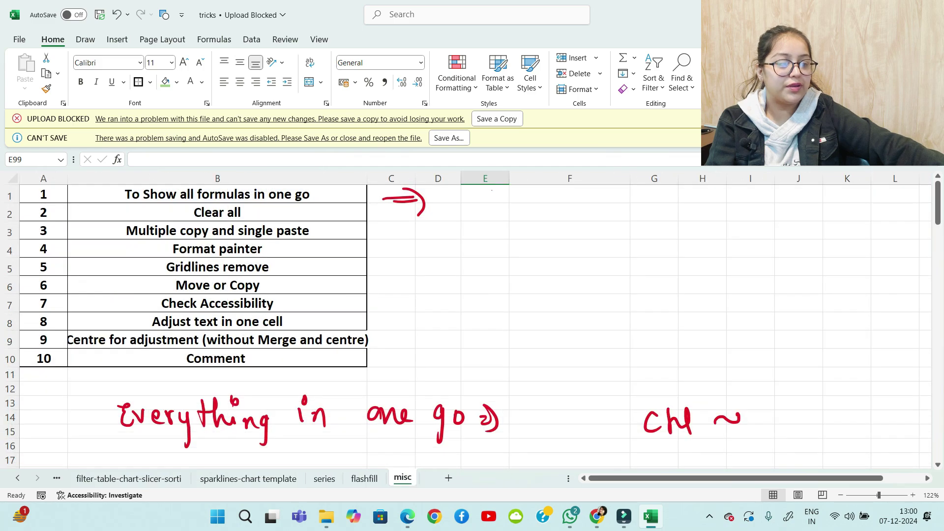
# Post a comment reading 'Highest' on empty cell F3 via Insert > Comment
pyautogui.click(217, 340)
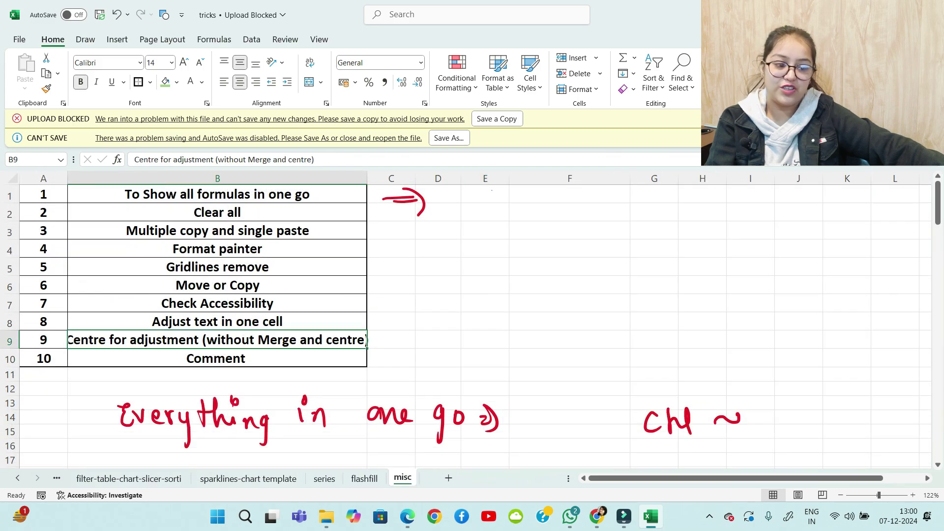
pyautogui.click(216, 359)
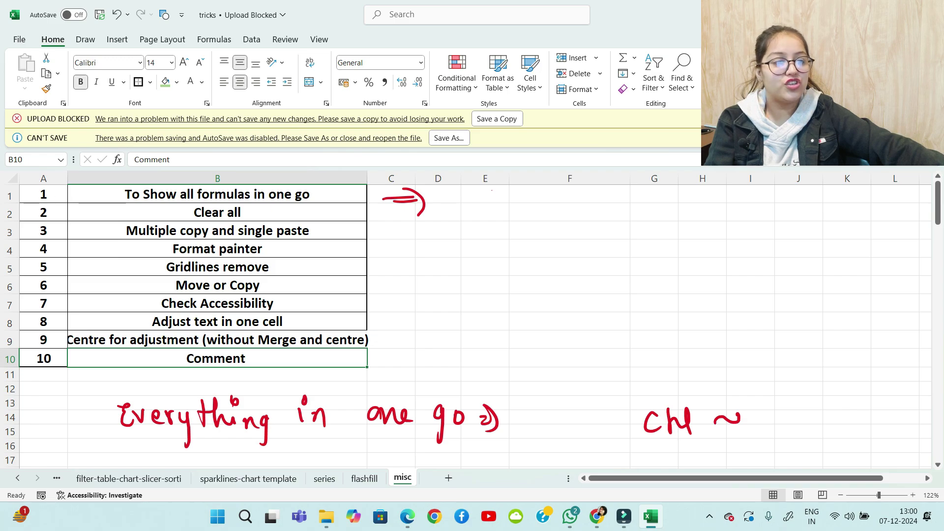
pyautogui.click(570, 230)
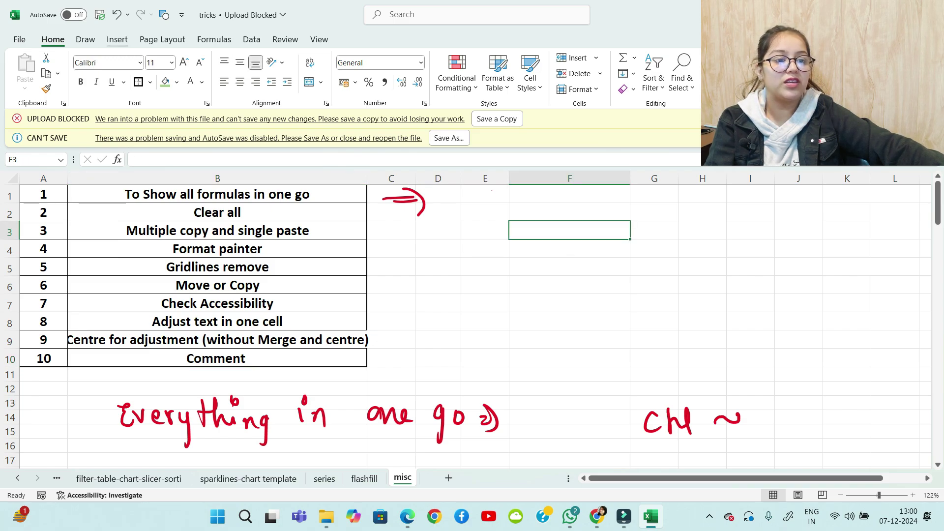
pyautogui.click(118, 39)
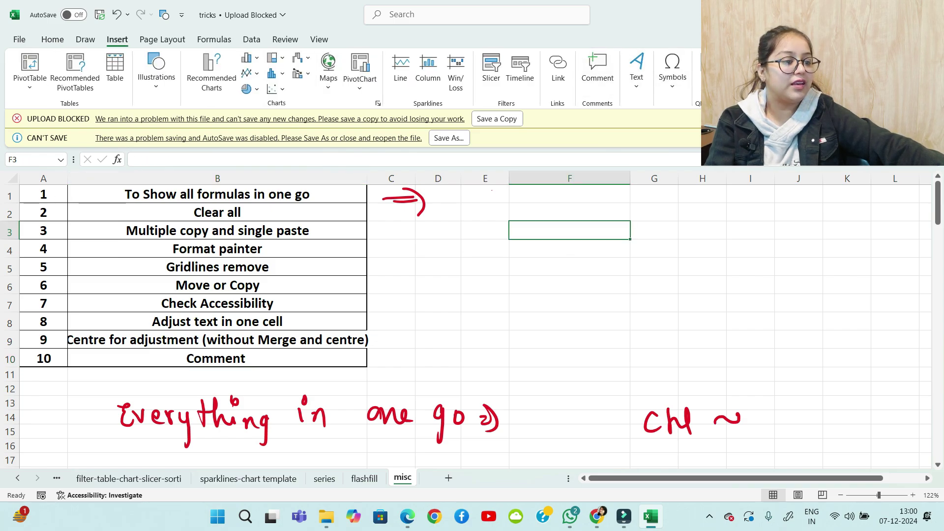
pyautogui.click(598, 68)
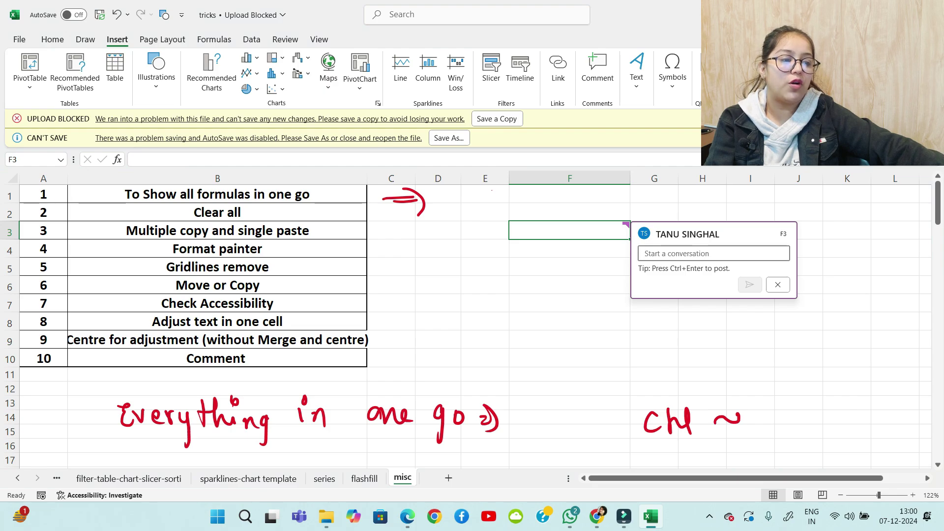
pyautogui.write('hi')
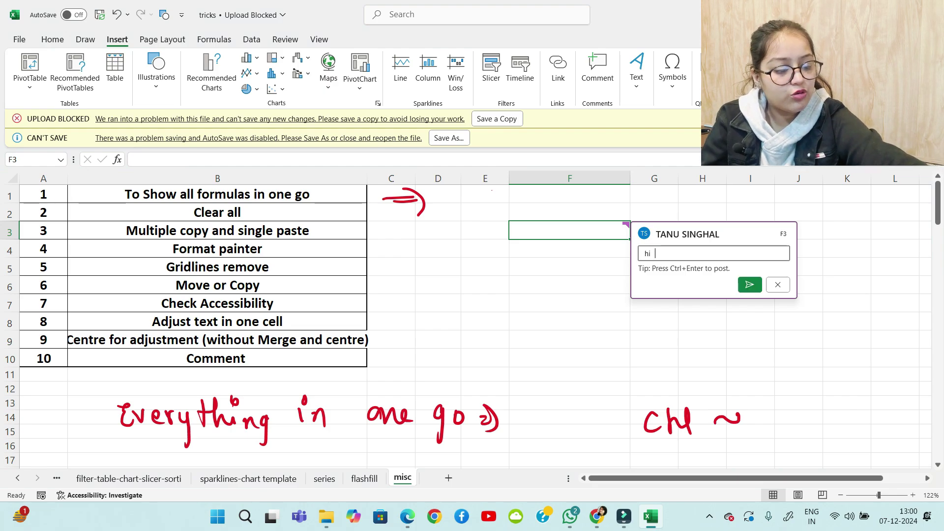
pyautogui.press('BackSpace')
pyautogui.write('ghest')
pyautogui.press('Return')
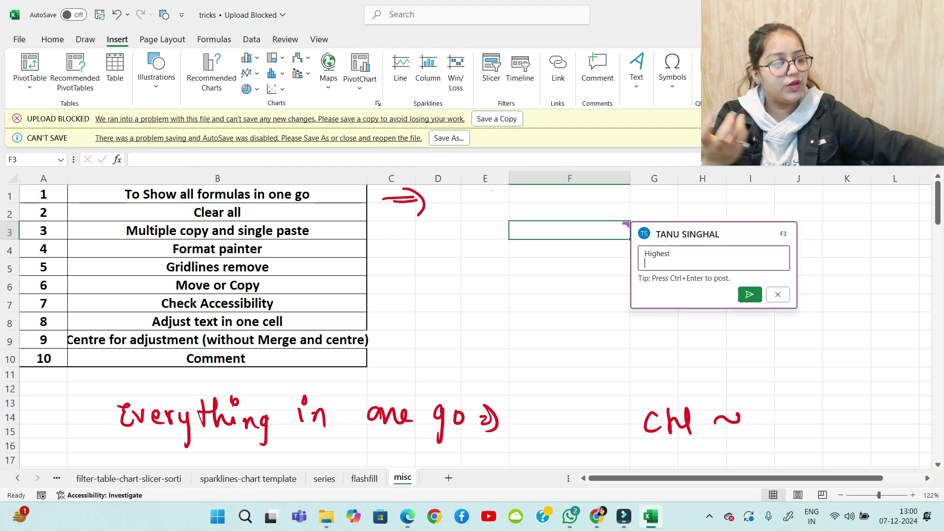
pyautogui.click(750, 294)
# Move on and off F3 to show and hide its 'Highest' comment
pyautogui.click(654, 304)
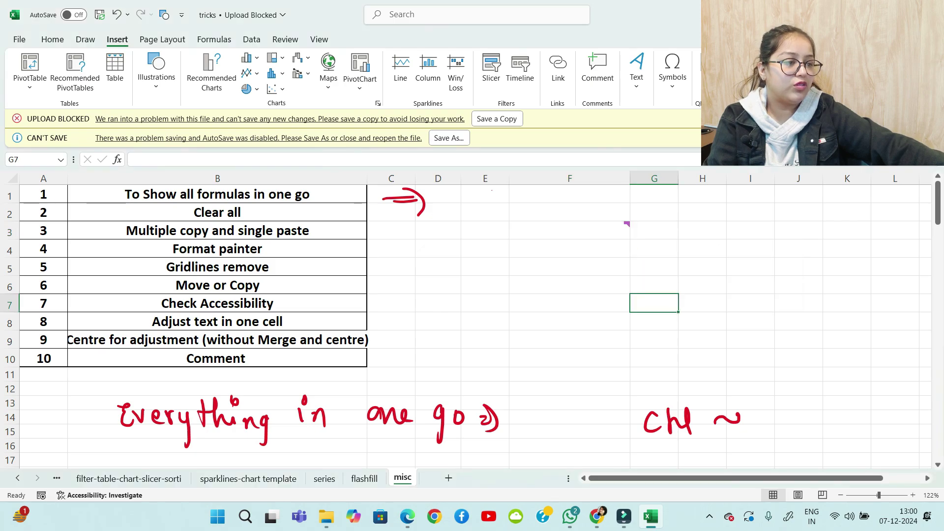
pyautogui.click(570, 231)
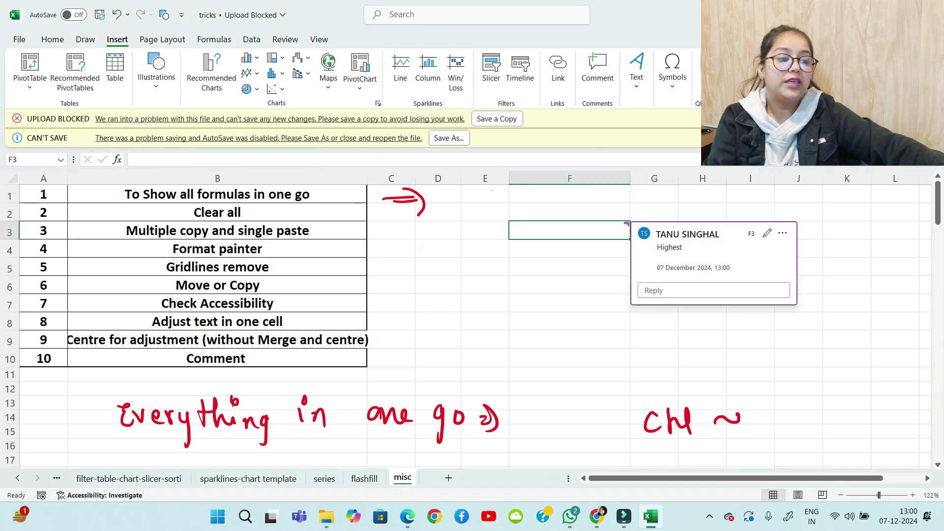
pyautogui.click(570, 267)
pyautogui.moveTo(570, 231)
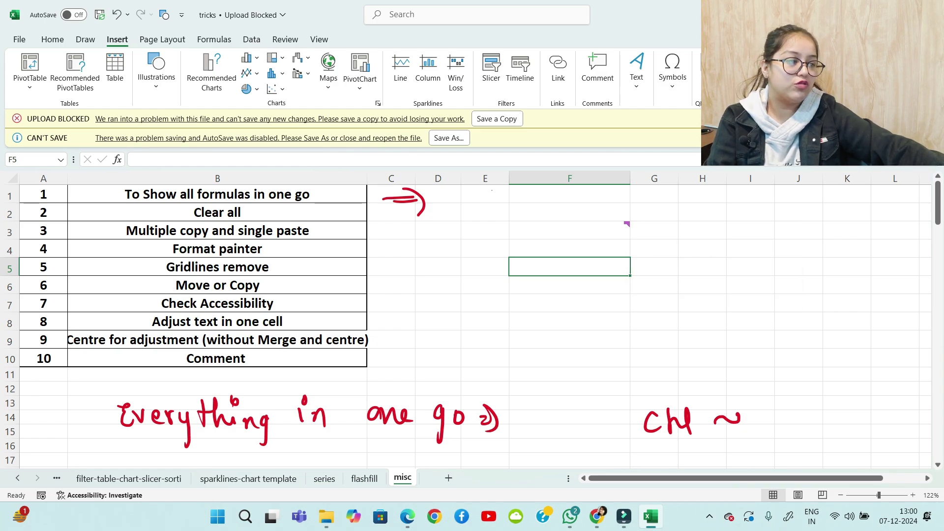
# Scroll down the misc sheet, then go back two sheets with Ctrl+PgUp toward the movement sheet
pyautogui.moveTo(938, 203)
pyautogui.mouseDown()
pyautogui.moveTo(938, 337)
pyautogui.moveTo(938, 211)
pyautogui.mouseUp()
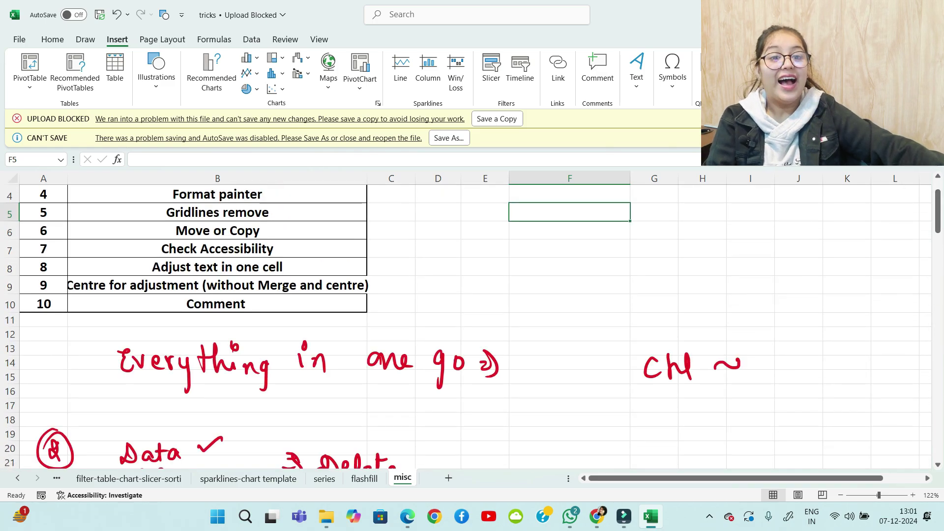
pyautogui.hotkey('ctrl', 'pageup')
pyautogui.hotkey('ctrl', 'pageup')
pyautogui.hotkey('ctrl', 'pageup')
pyautogui.hotkey('ctrl', 'pageup')
pyautogui.hotkey('ctrl', 'pageup')
pyautogui.hotkey('ctrl', 'pageup')
pyautogui.hotkey('ctrl', 'pageup')
pyautogui.hotkey('ctrl', 'pageup')
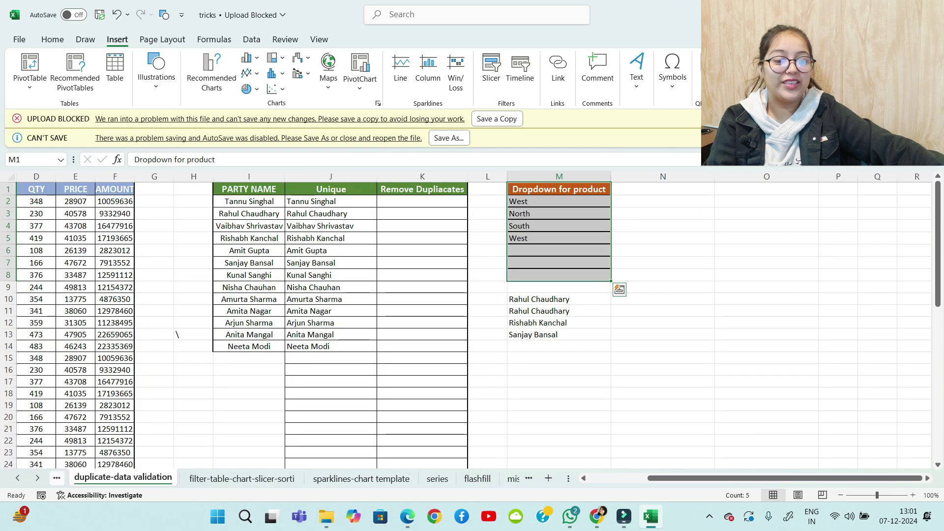
pyautogui.hotkey('ctrl', 'pageup')
pyautogui.hotkey('ctrl', 'pageup')
pyautogui.hotkey('ctrl', 'pageup')
pyautogui.hotkey('ctrl', 'pageup')
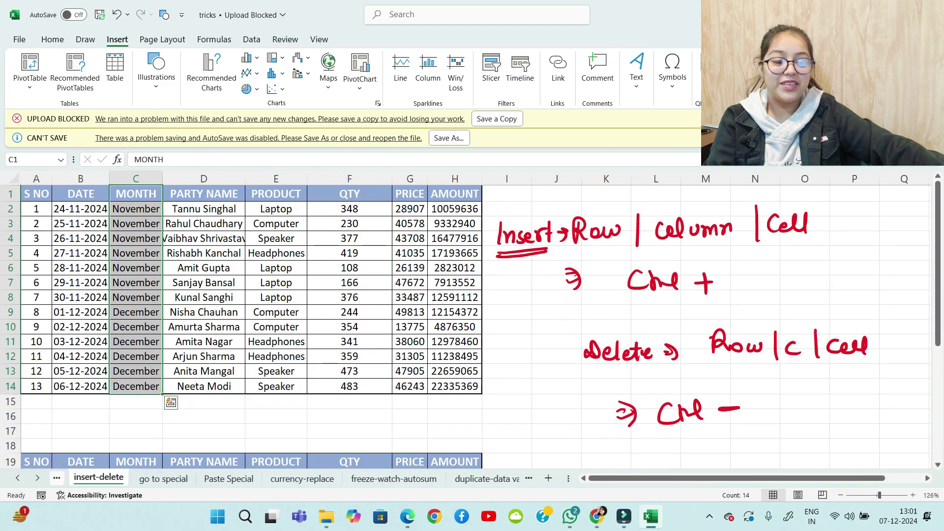